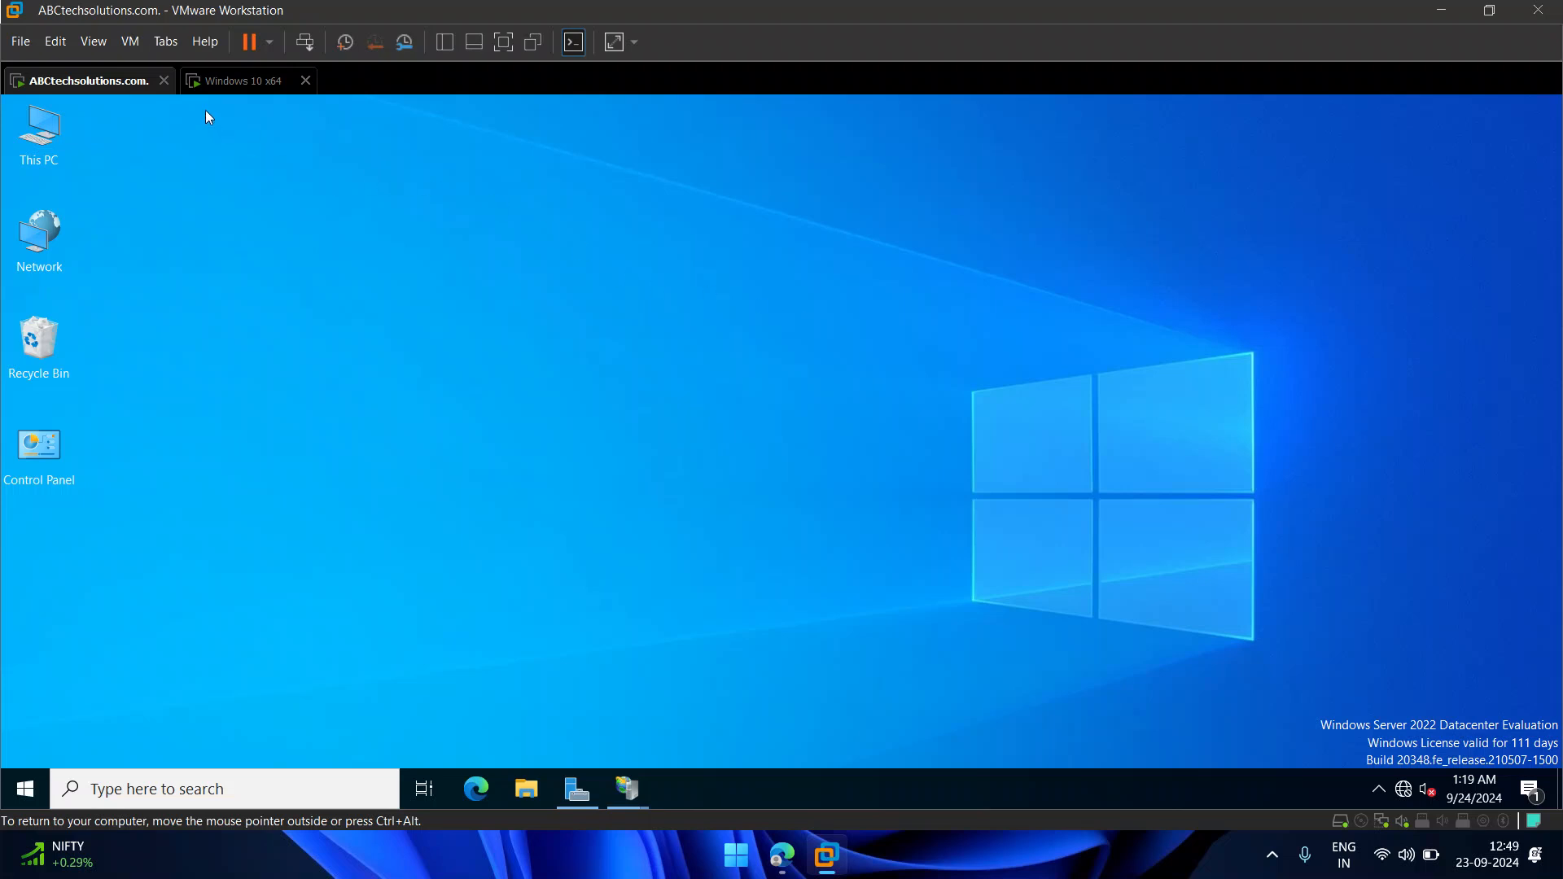
- Look over the desktops of the Windows 10 x64 and ABCtechsolutions.com virtual machines, ending on the server
{"action": "left_click", "coordinate": [228, 84]}
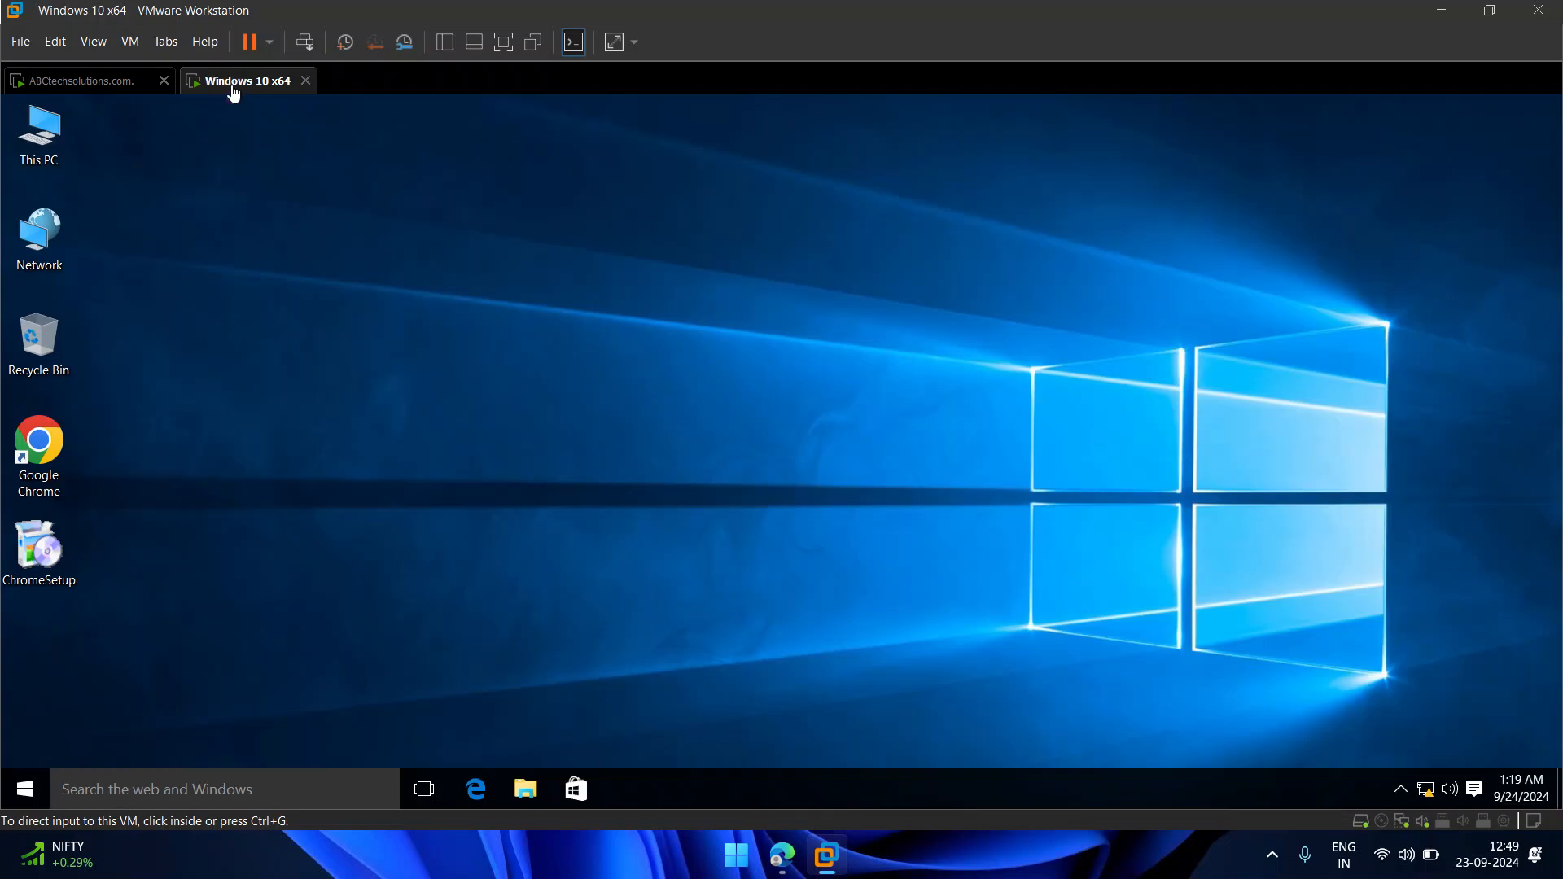
{"action": "left_click", "coordinate": [99, 89]}
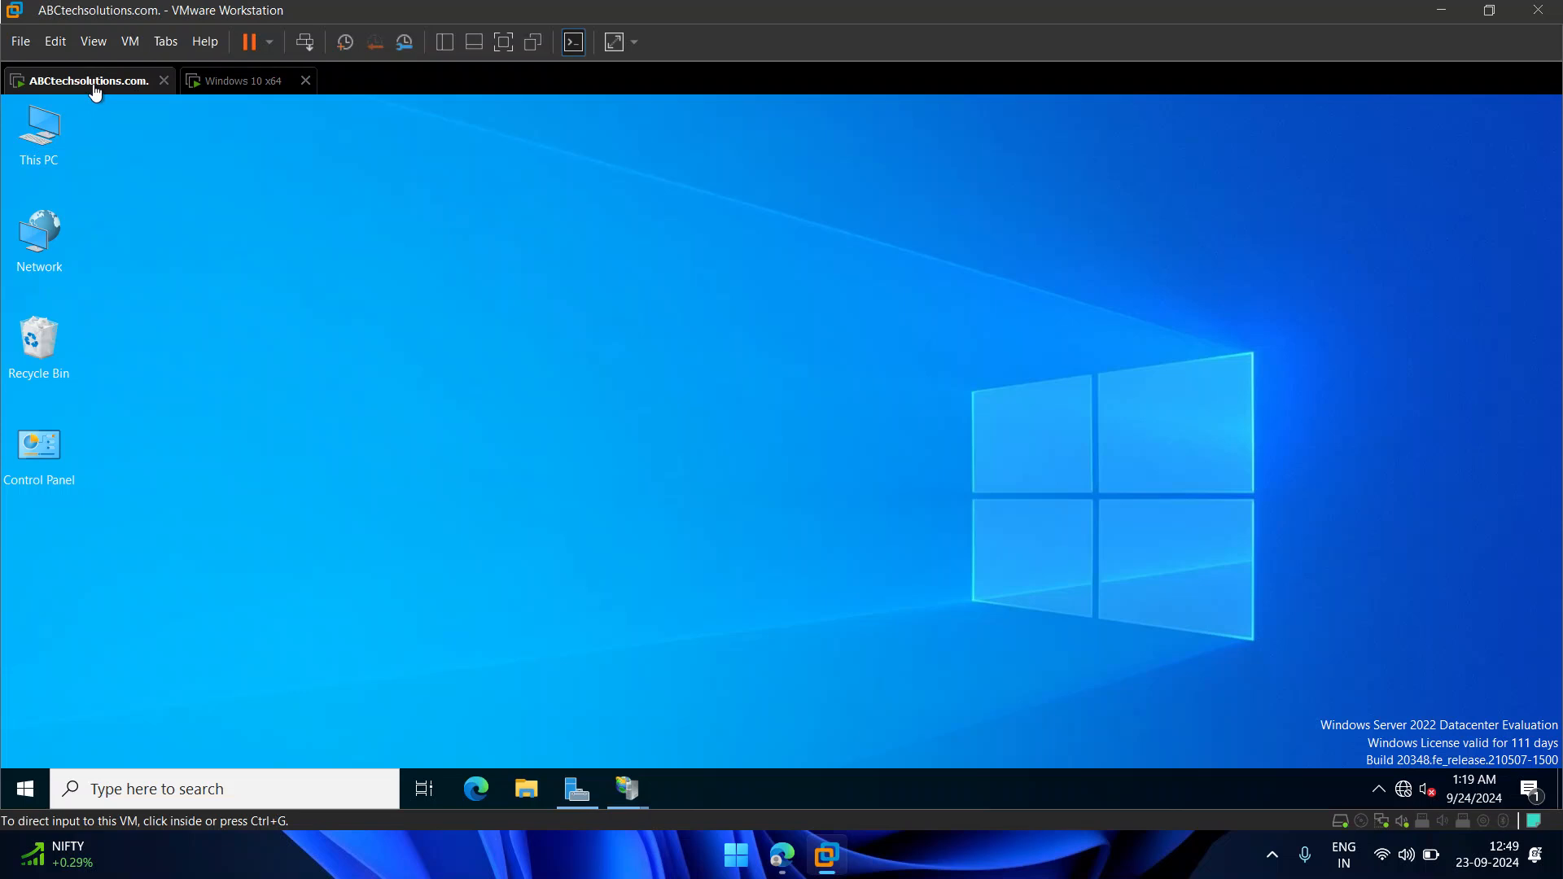
{"action": "left_click", "coordinate": [244, 81]}
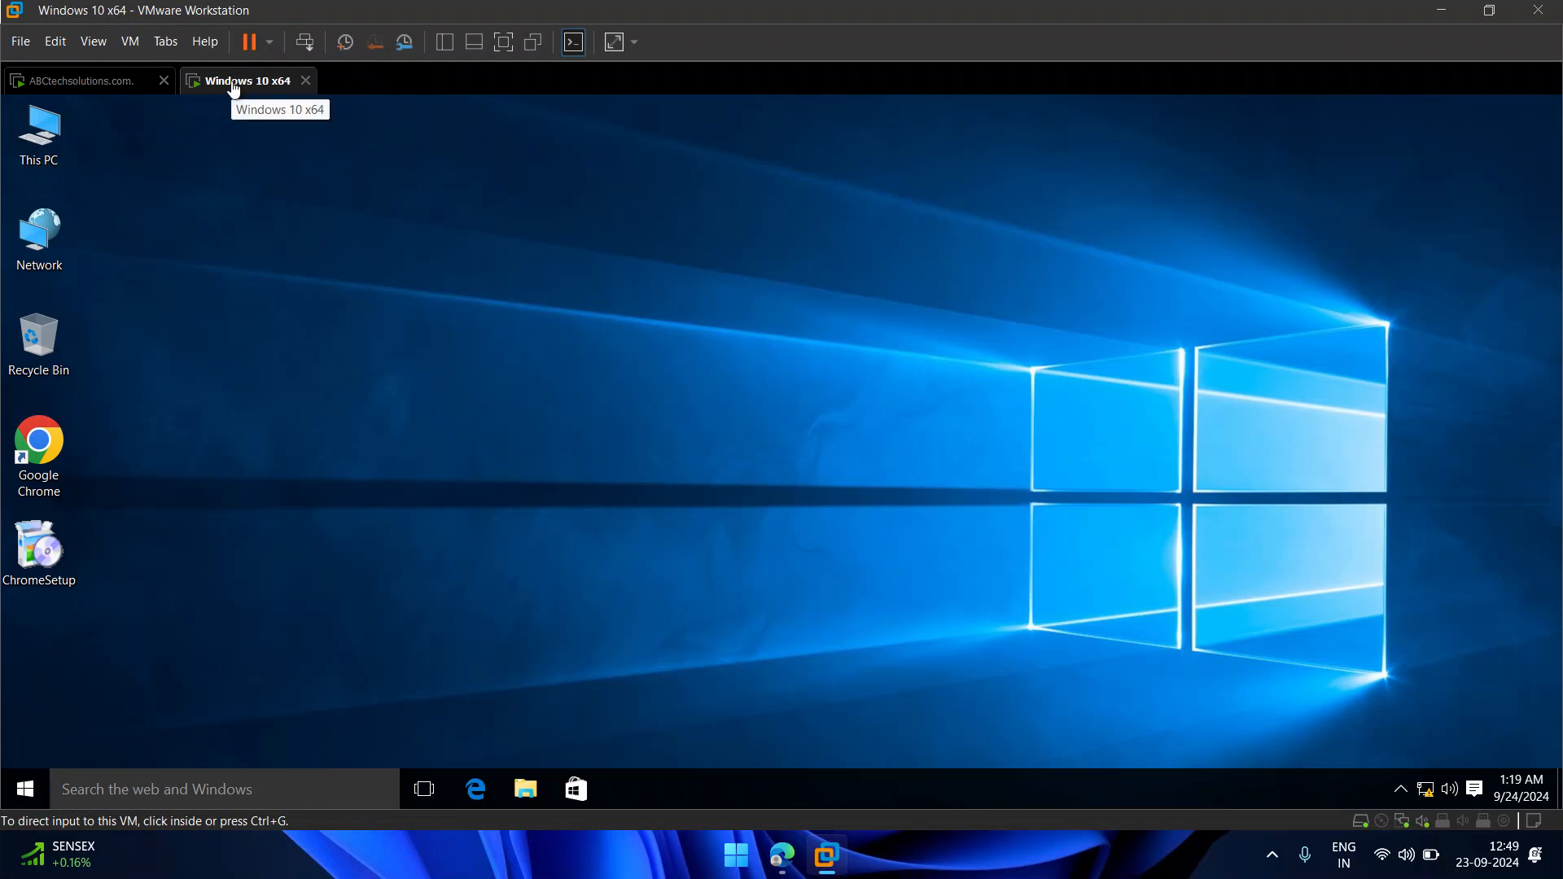
{"action": "left_click", "coordinate": [115, 82]}
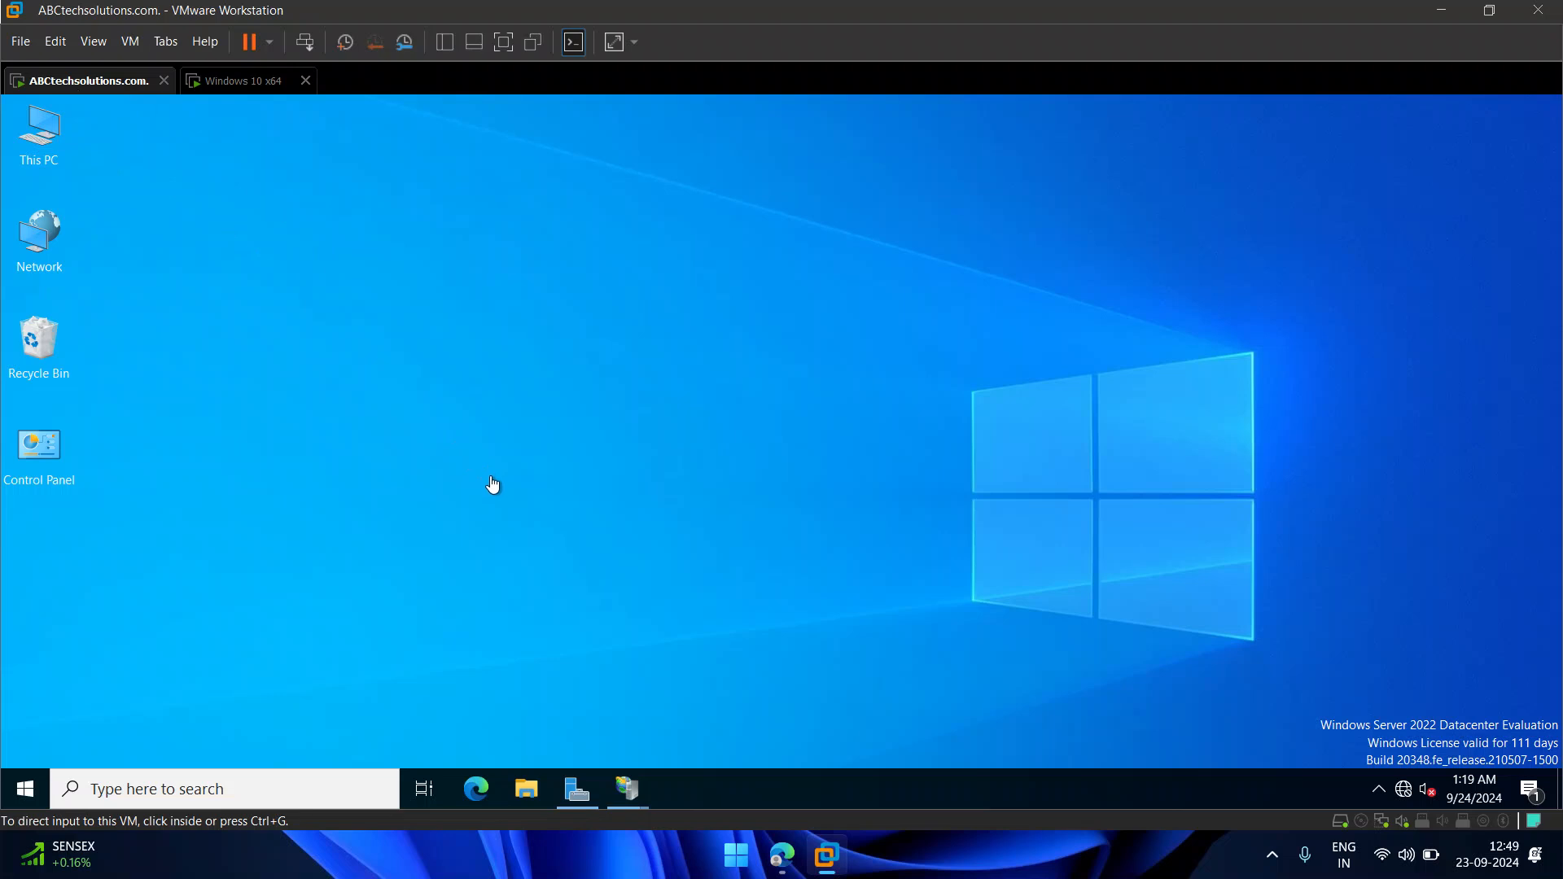
{"action": "left_click", "coordinate": [622, 484]}
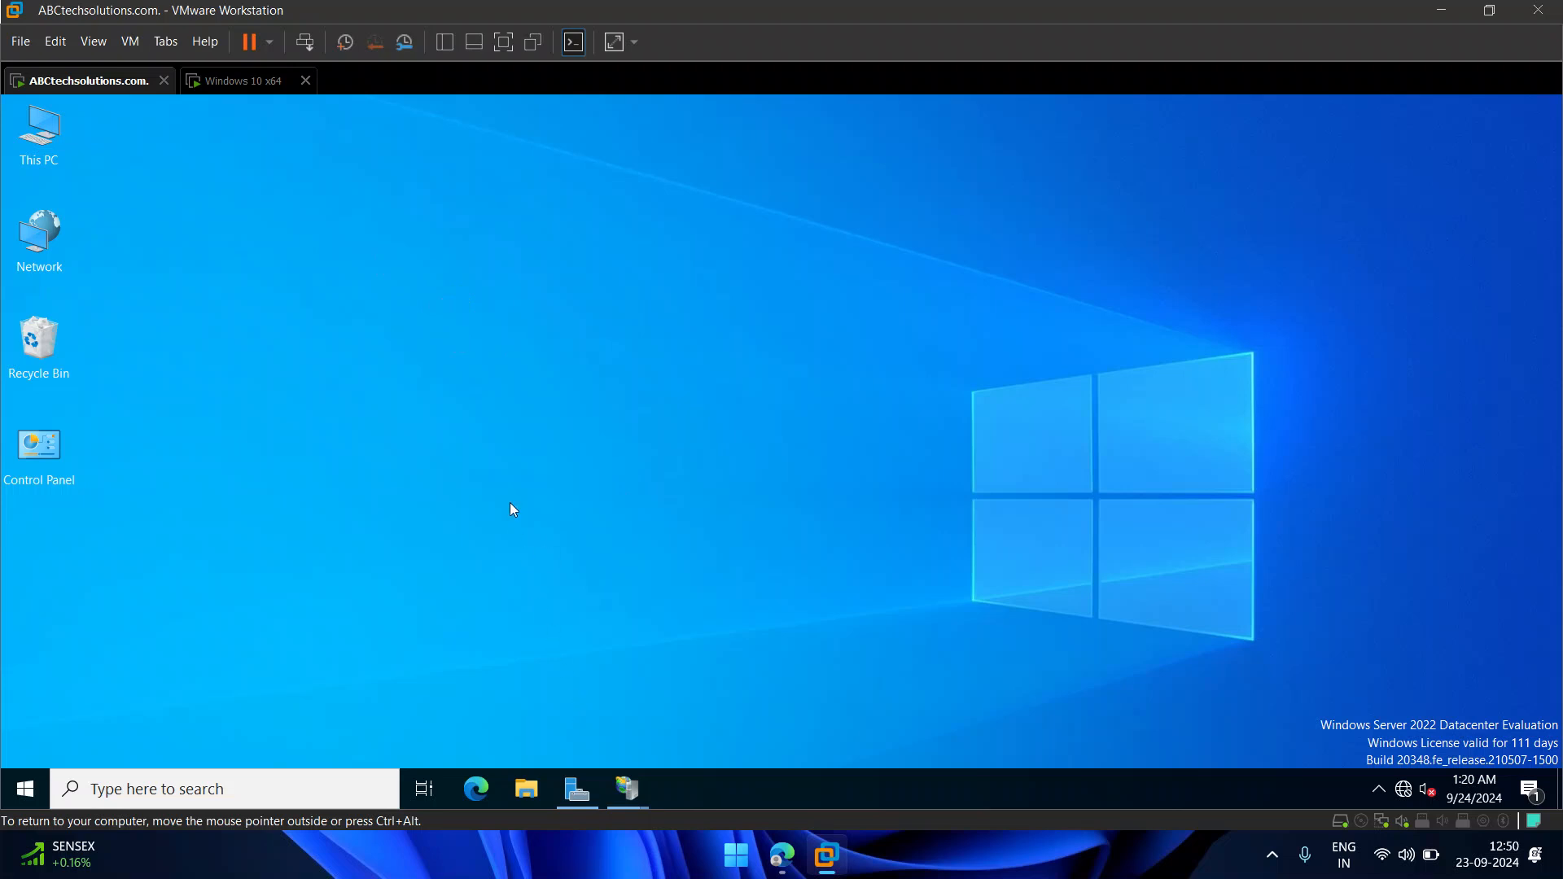
- Check the installed Web Server (IIS) role services in Server Manager's Add Roles and Features Wizard and close the wizard without installing
{"action": "left_click", "coordinate": [574, 780]}
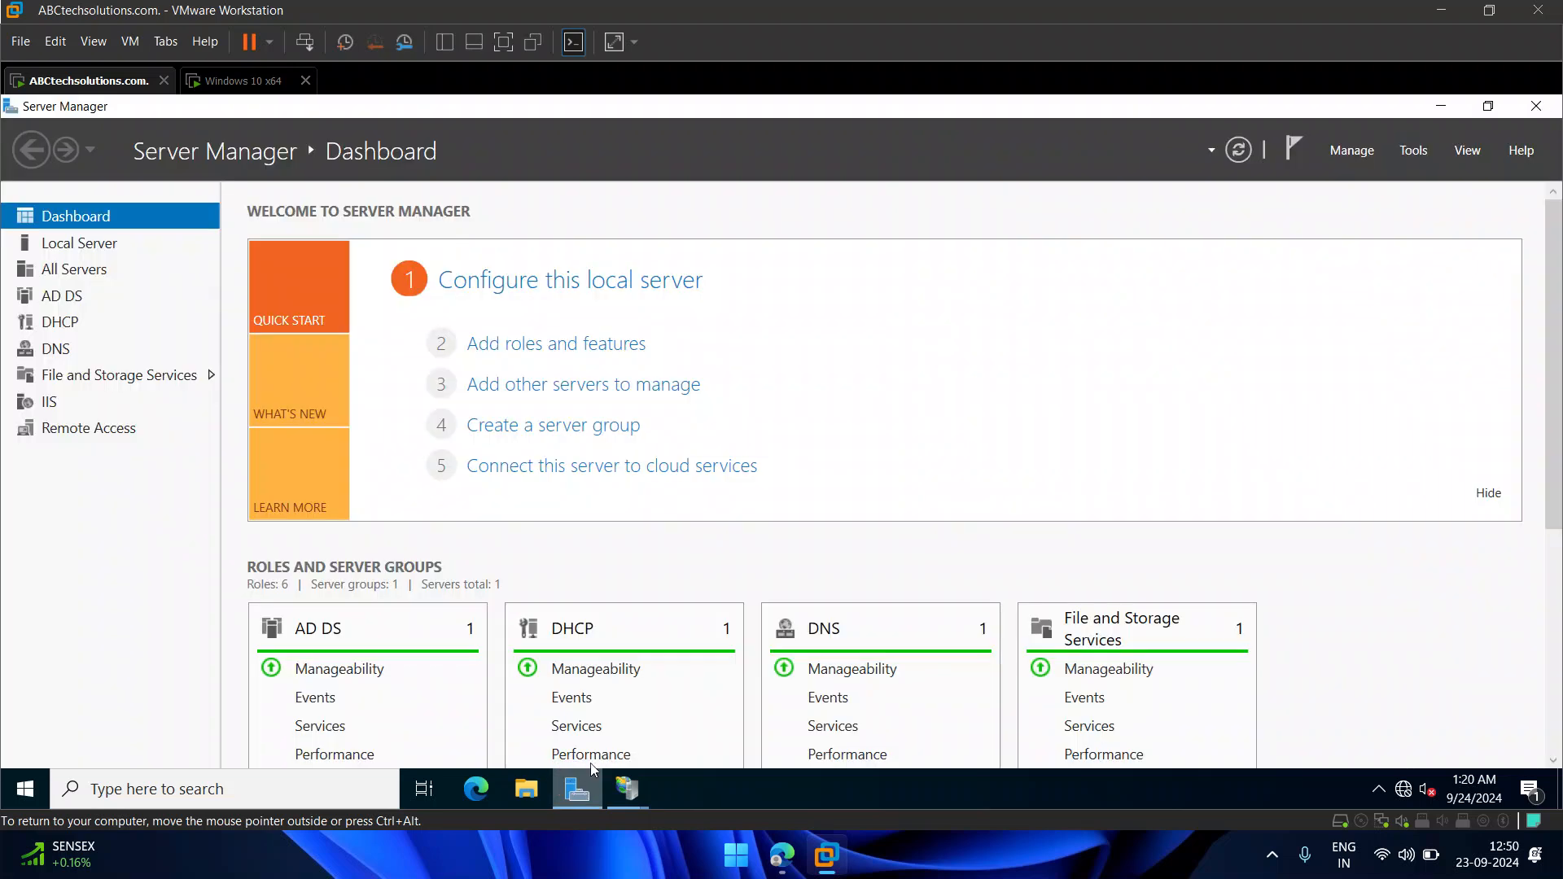
{"action": "left_click", "coordinate": [1351, 150]}
{"action": "left_click", "coordinate": [1400, 179]}
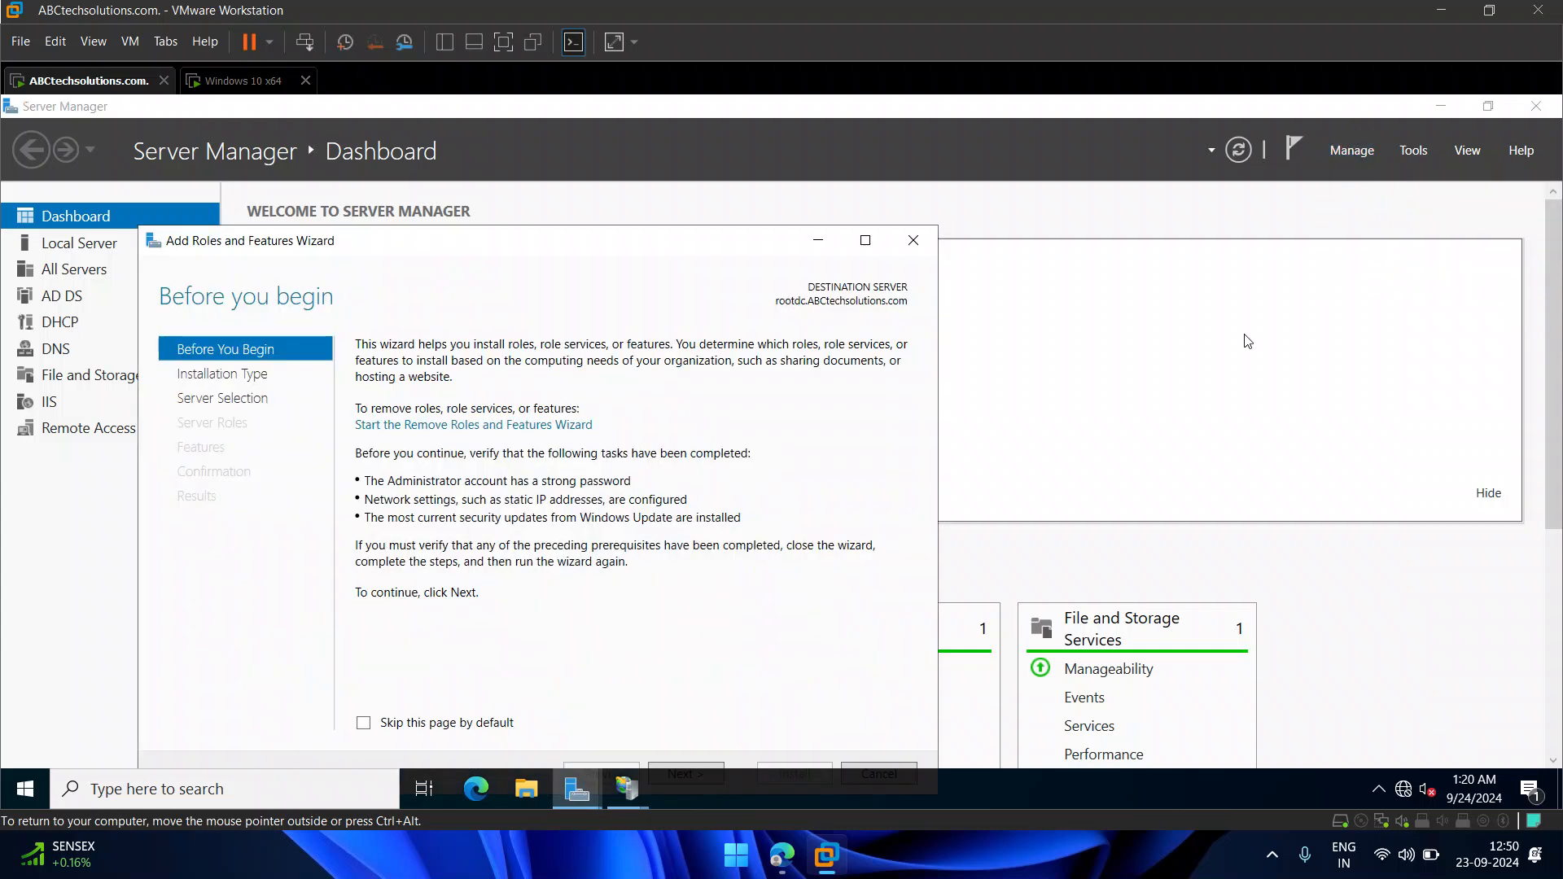
{"action": "left_click_drag", "start_coordinate": [731, 235], "coordinate": [892, 154]}
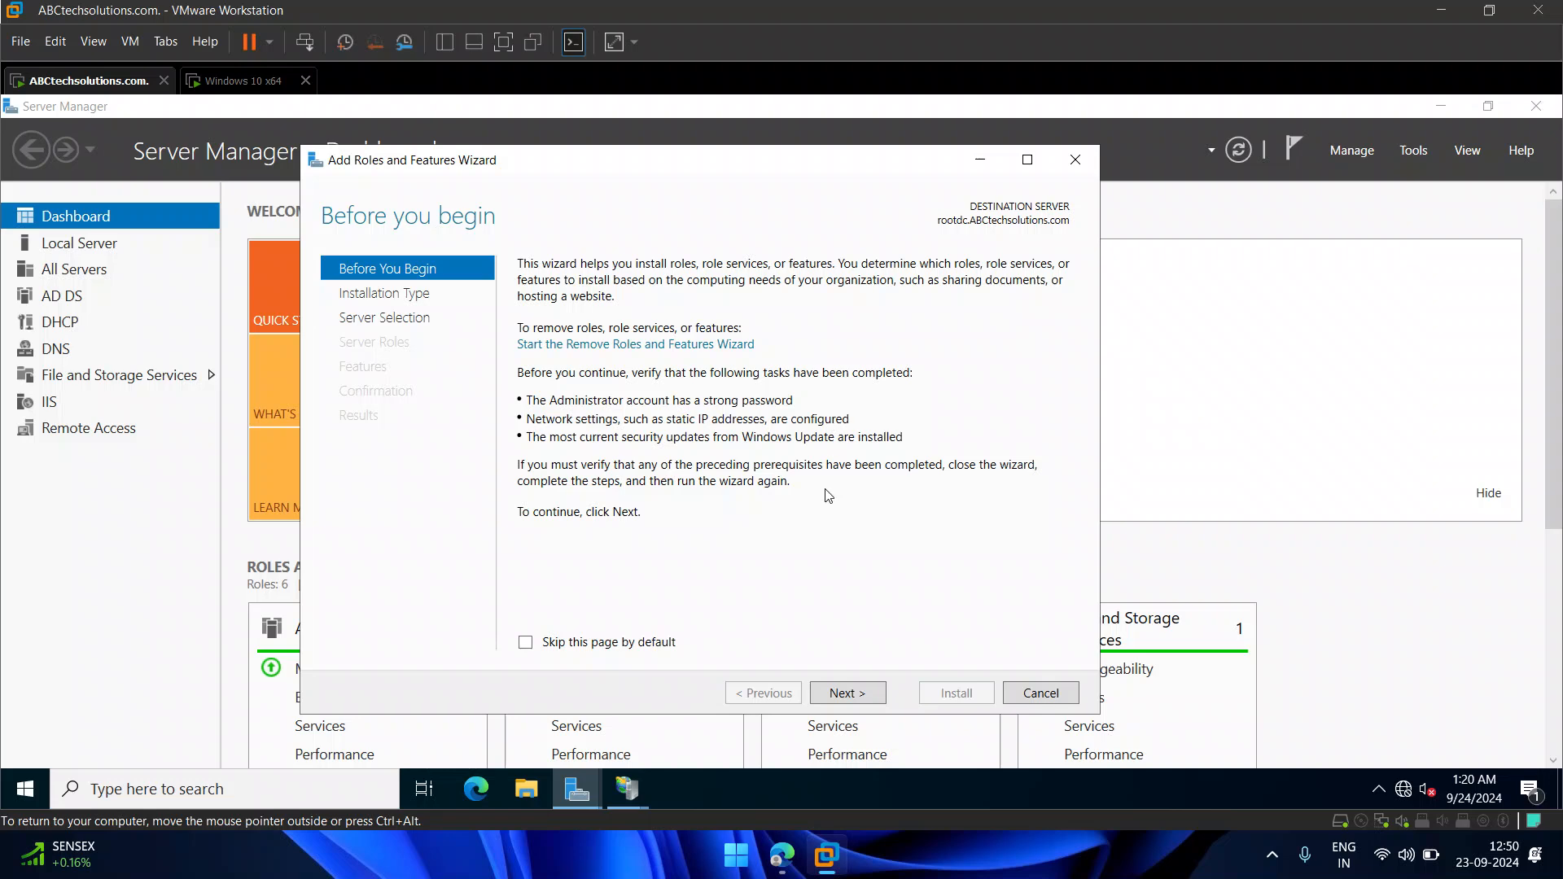
{"action": "left_click", "coordinate": [848, 692]}
{"action": "left_click", "coordinate": [847, 693]}
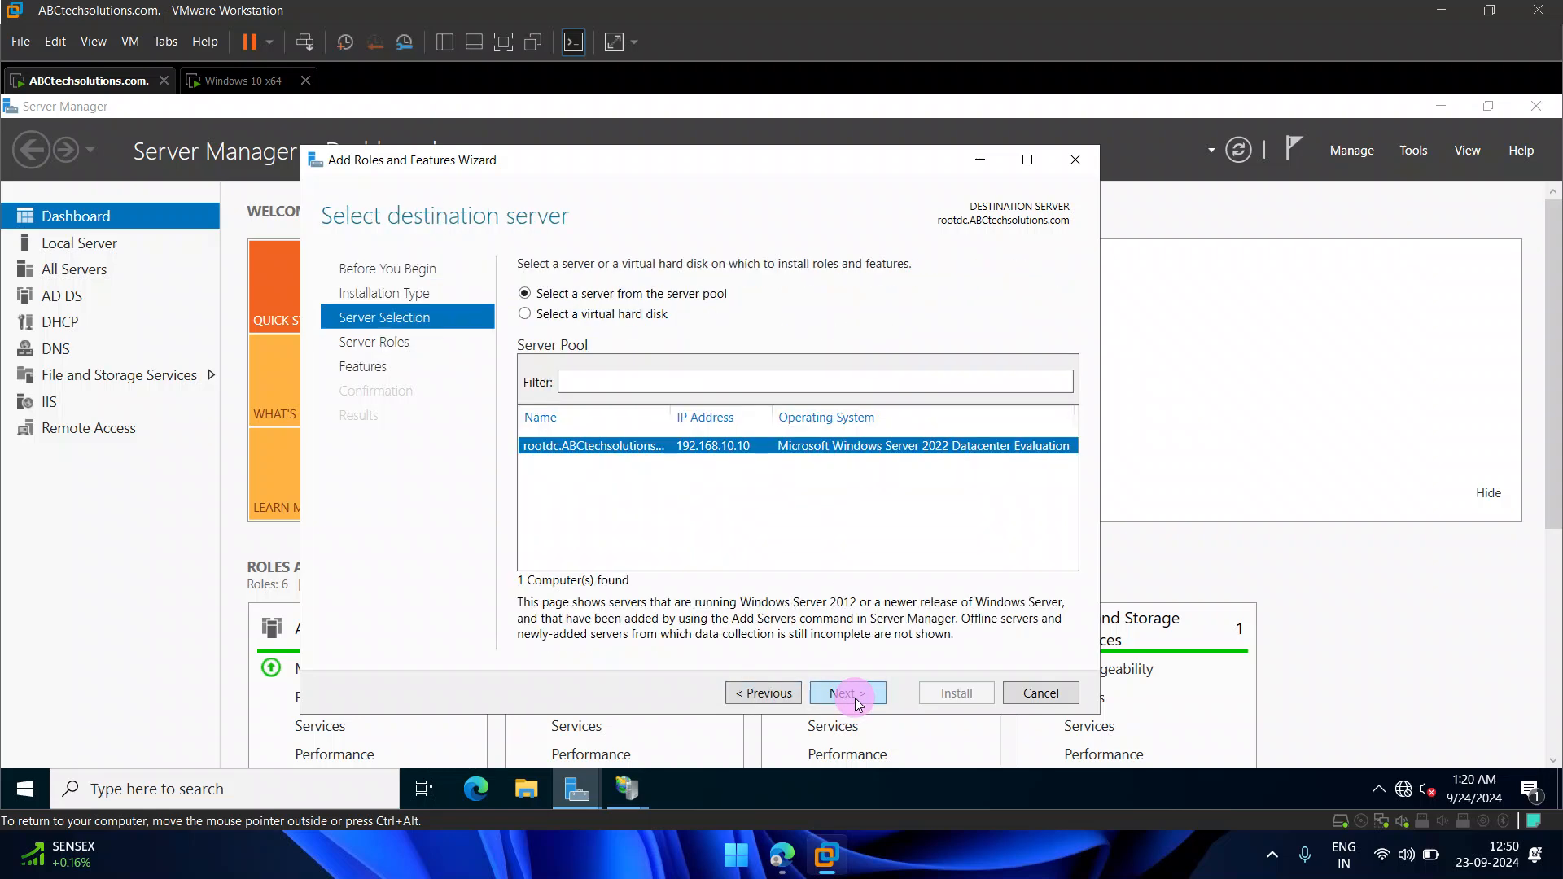
{"action": "left_click", "coordinate": [847, 692]}
{"action": "double_click", "coordinate": [607, 619]}
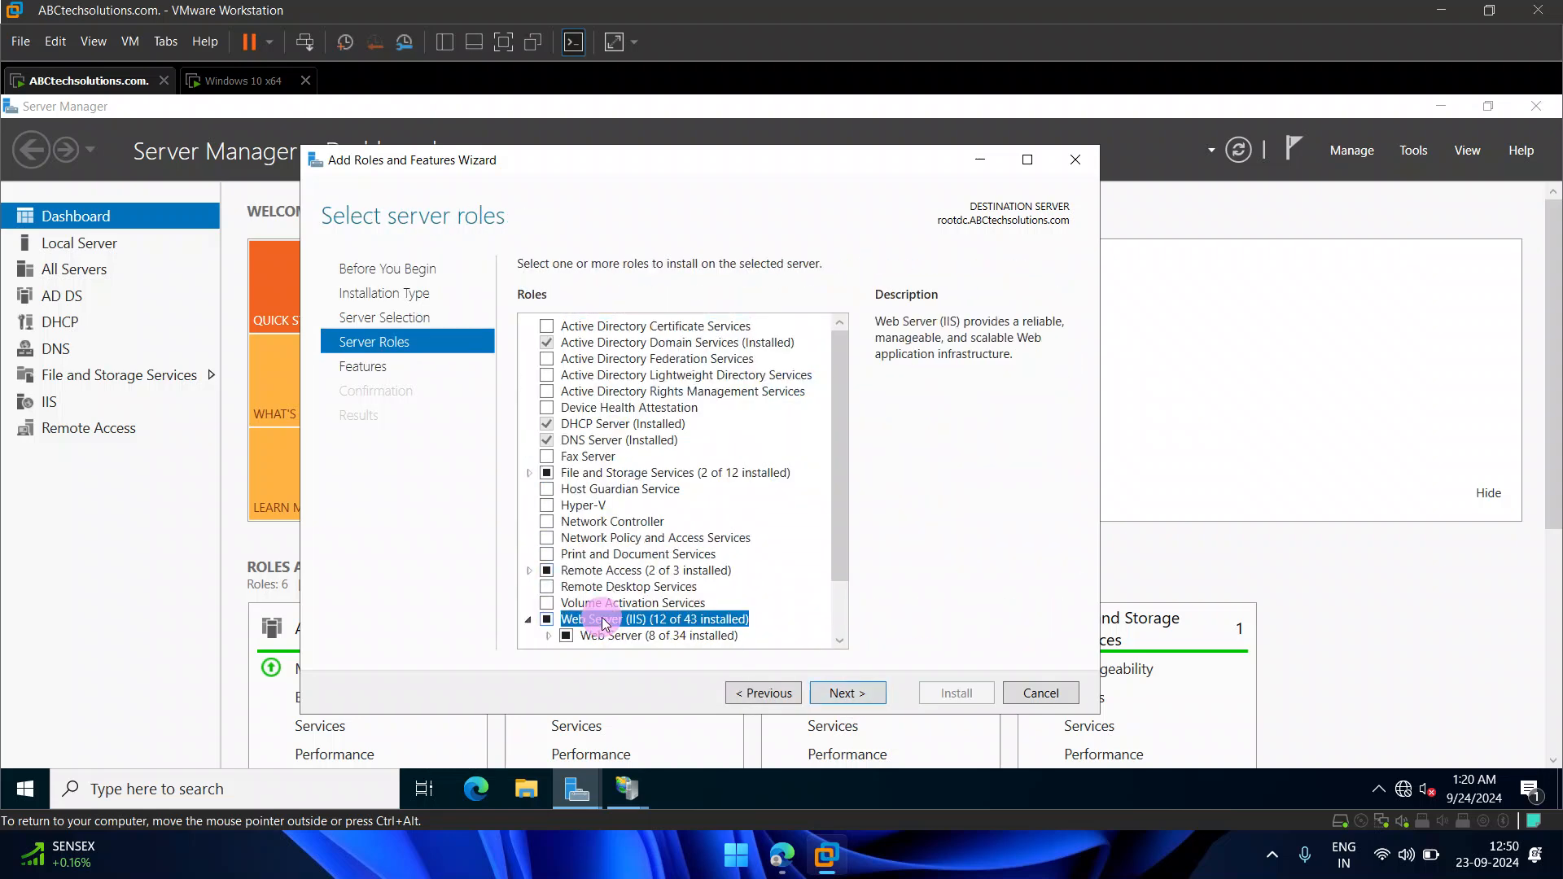
{"action": "left_click_drag", "start_coordinate": [833, 546], "coordinate": [840, 584]}
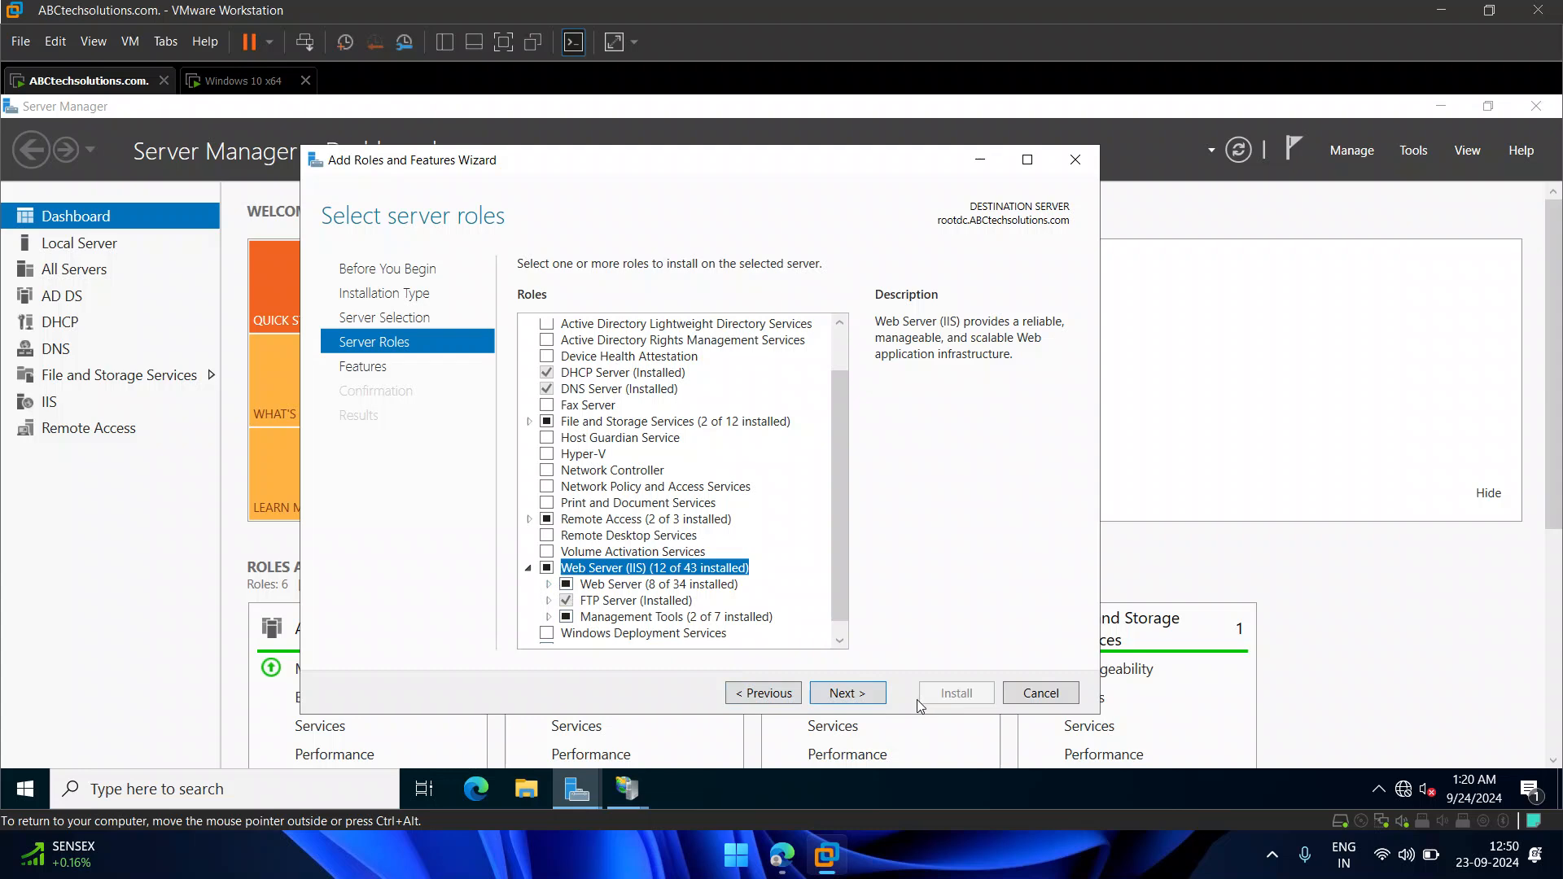
{"action": "left_click", "coordinate": [1042, 694]}
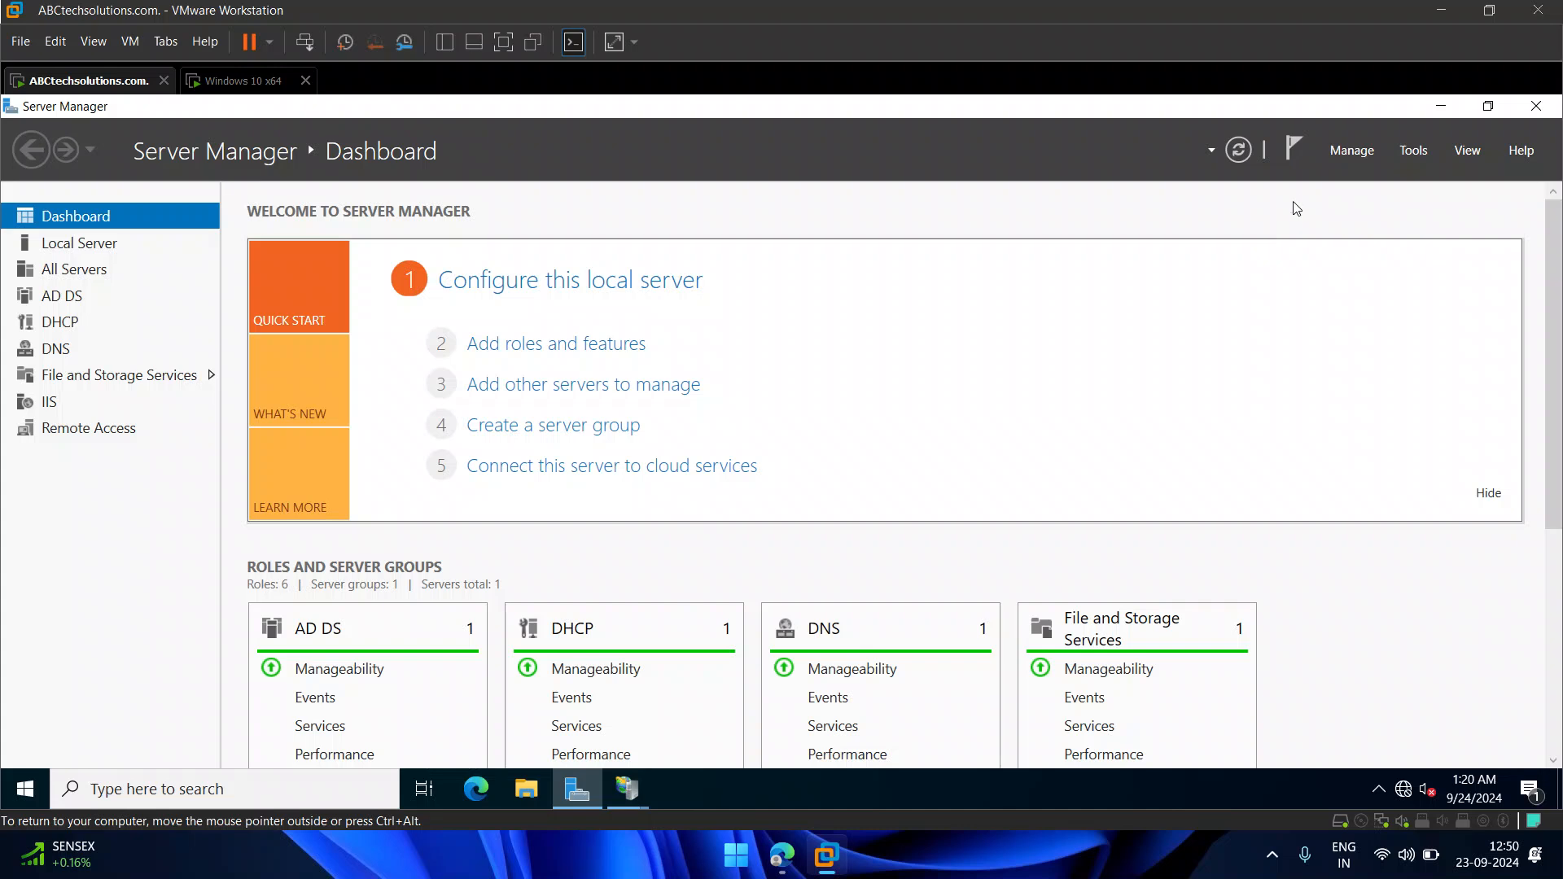
- Open Internet Information Services (IIS) Manager from Server Manager and display the Sites list of the ROOTDC server
{"action": "left_click", "coordinate": [1415, 152]}
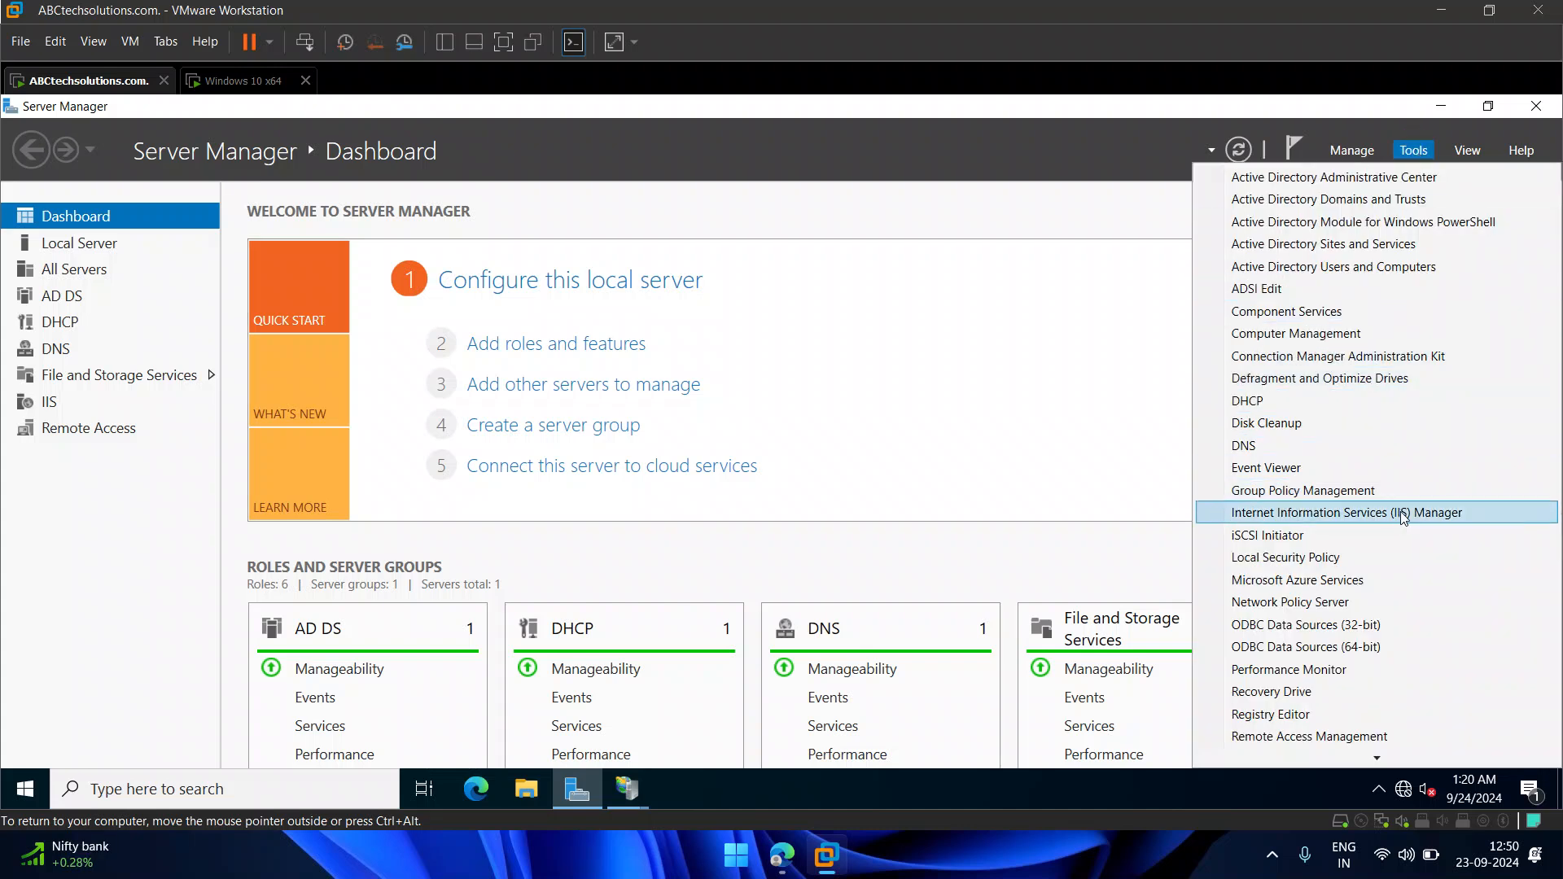
{"action": "left_click", "coordinate": [1384, 512]}
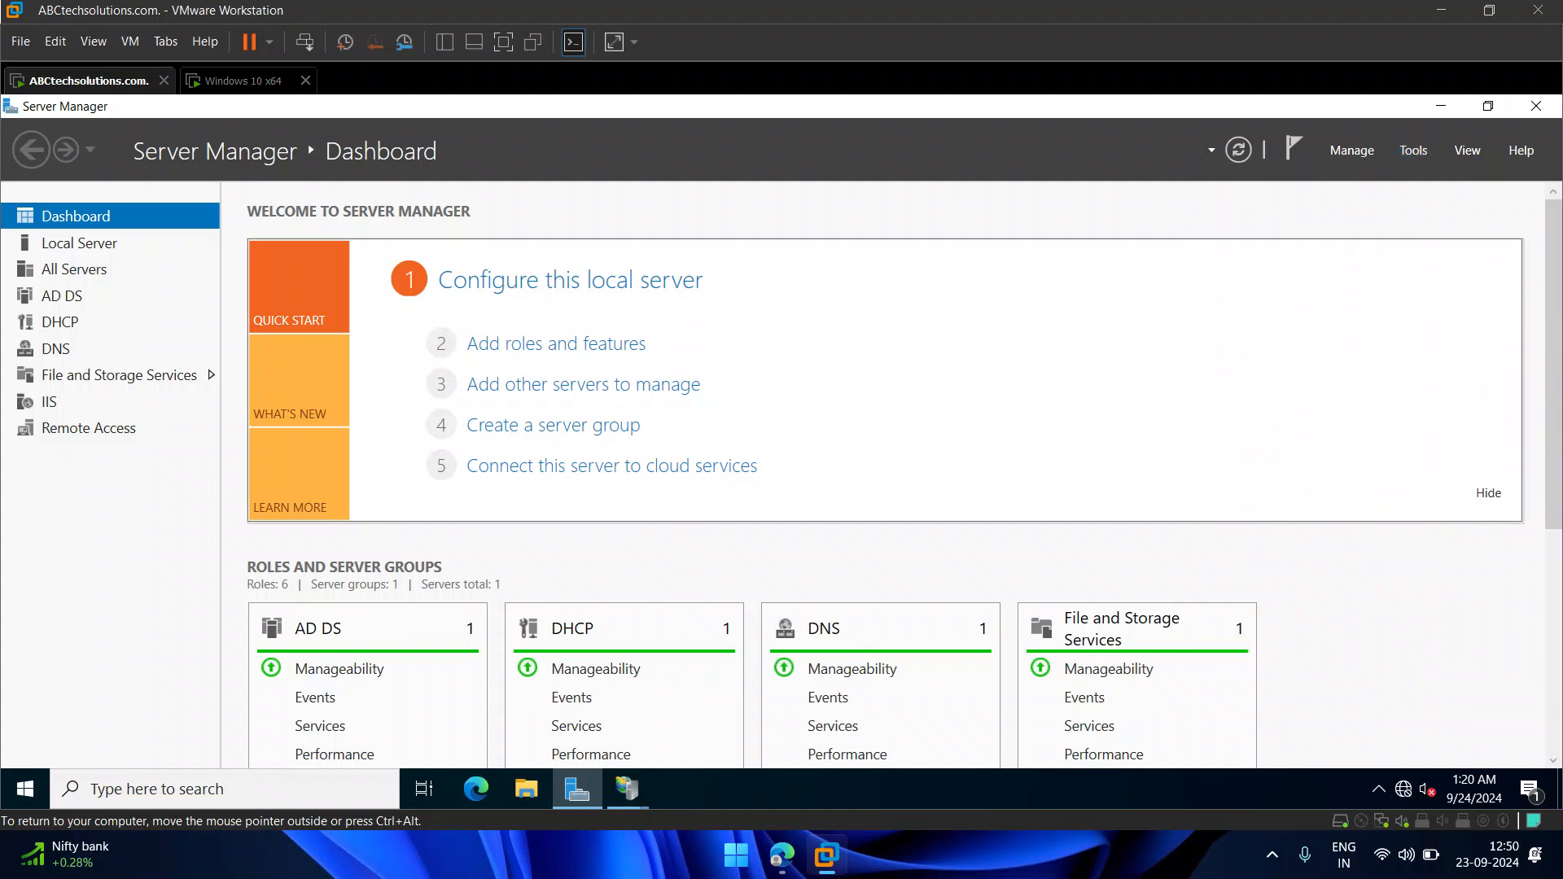
{"action": "left_click", "coordinate": [1445, 105]}
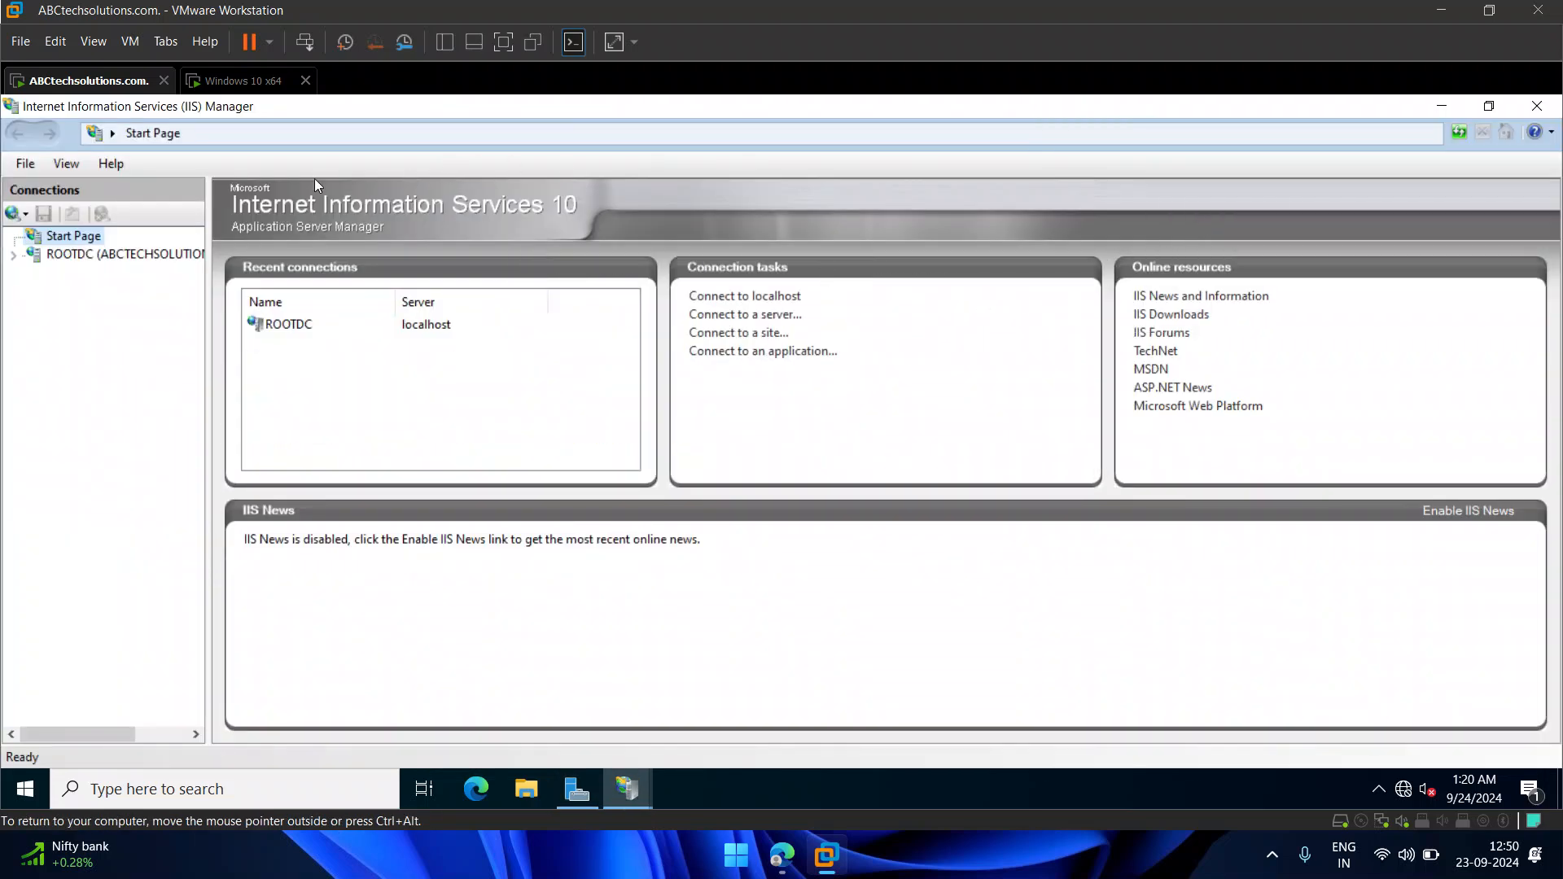
{"action": "left_click", "coordinate": [15, 254]}
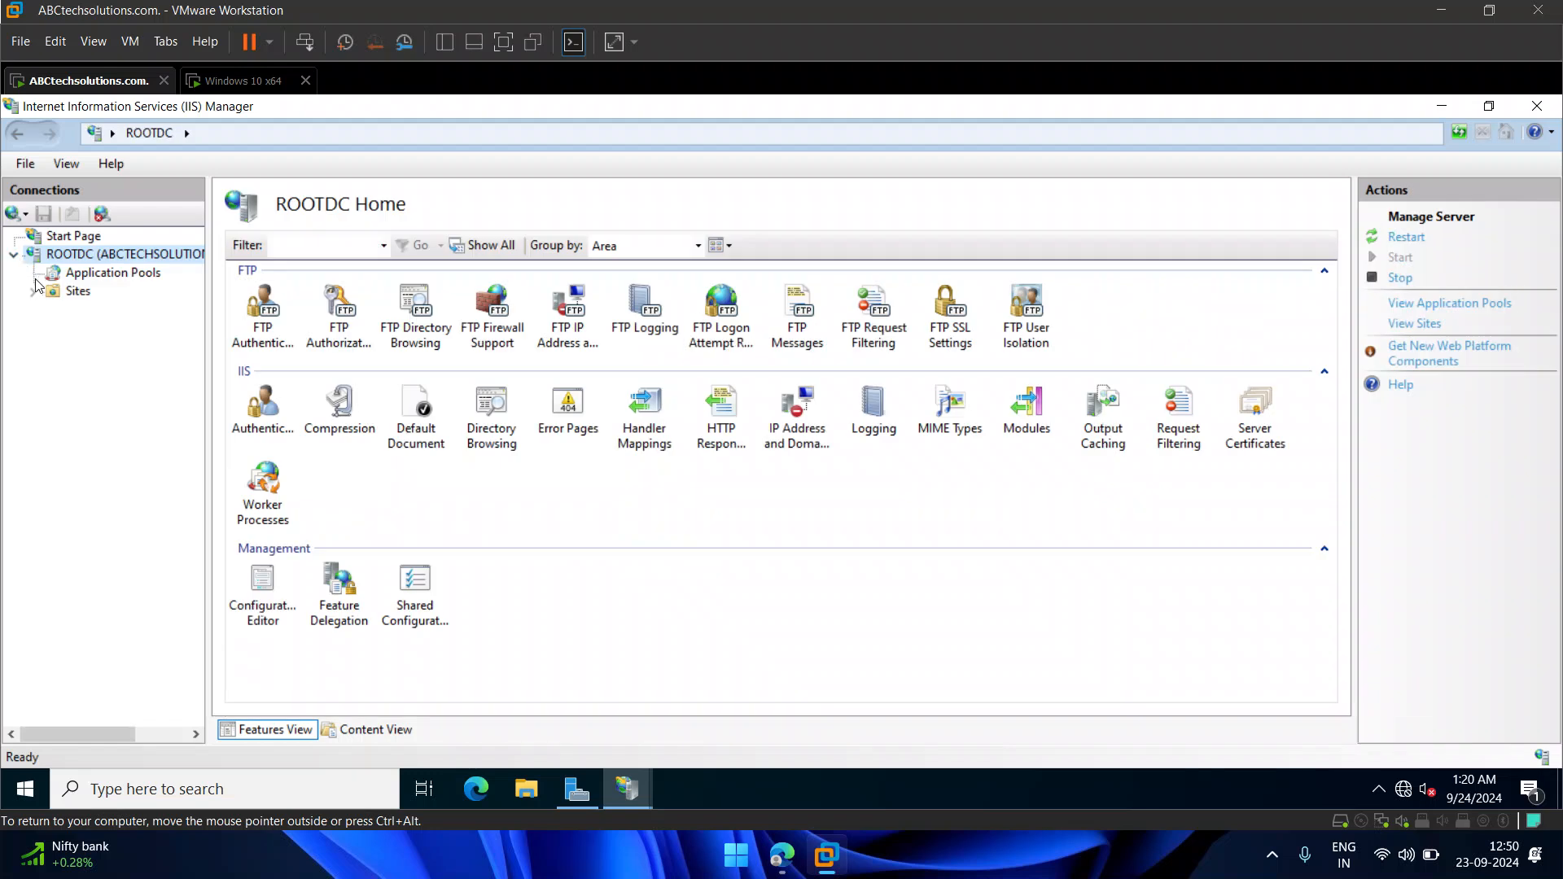
{"action": "left_click", "coordinate": [76, 298]}
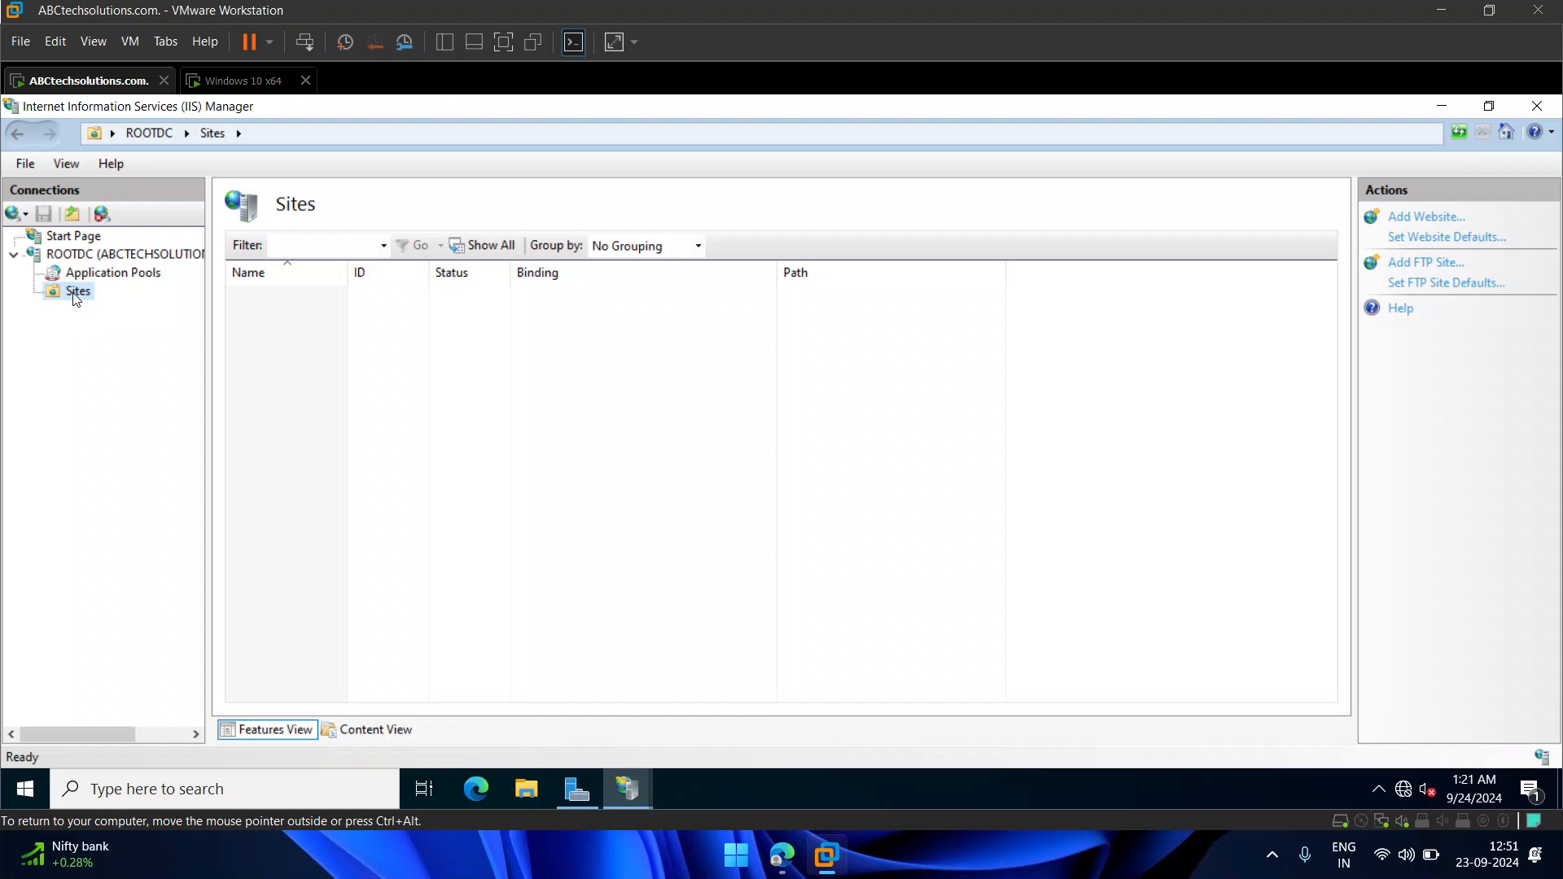
- Start adding a website under Sites and name it site1
{"action": "right_click", "coordinate": [77, 295]}
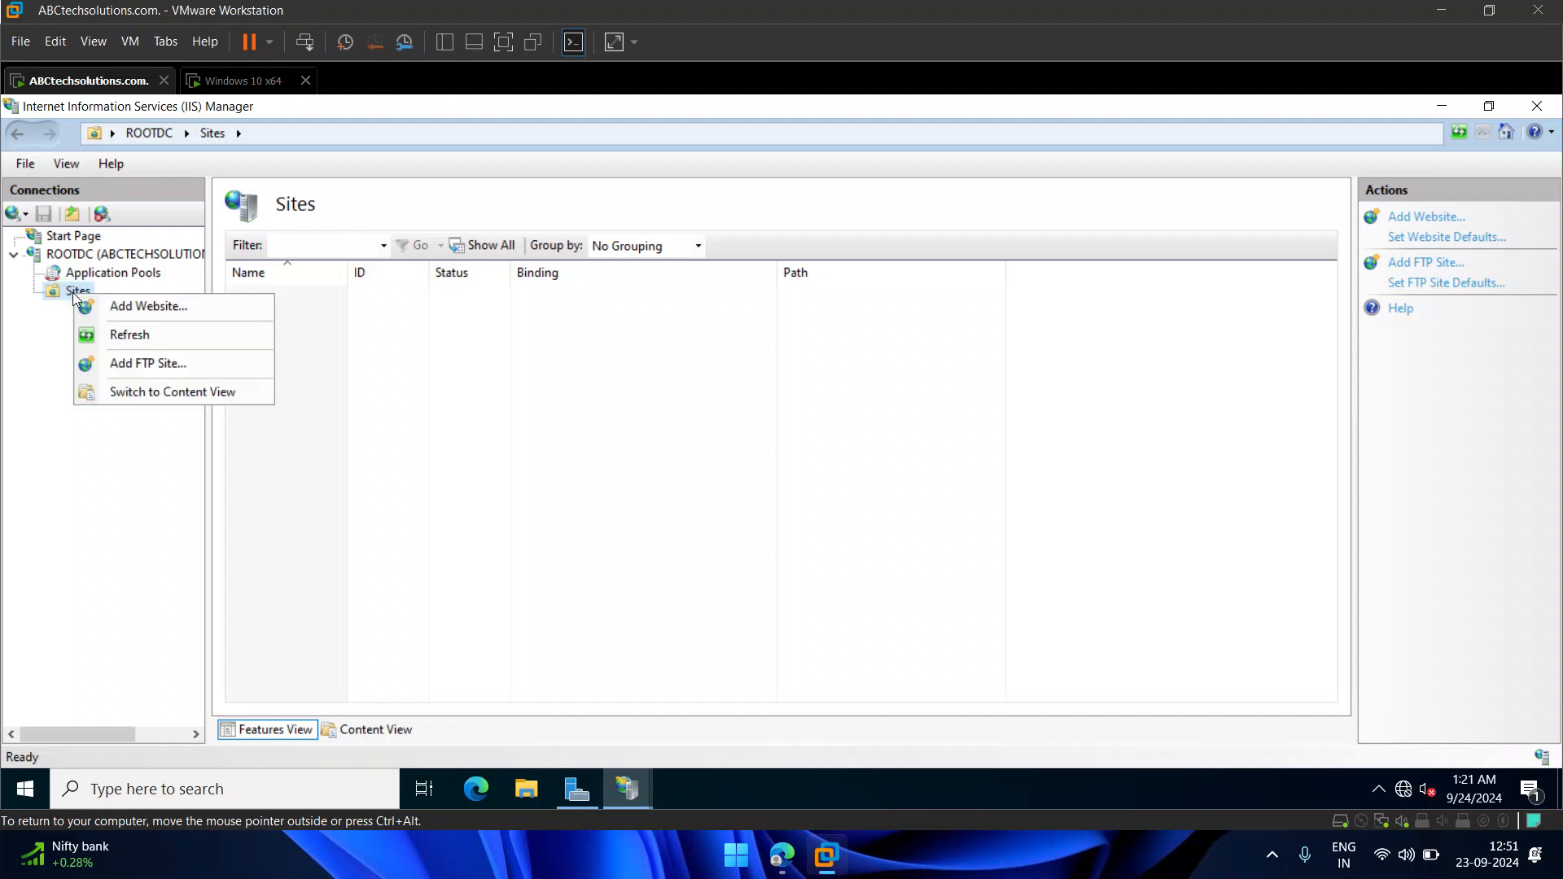
{"action": "left_click", "coordinate": [108, 303]}
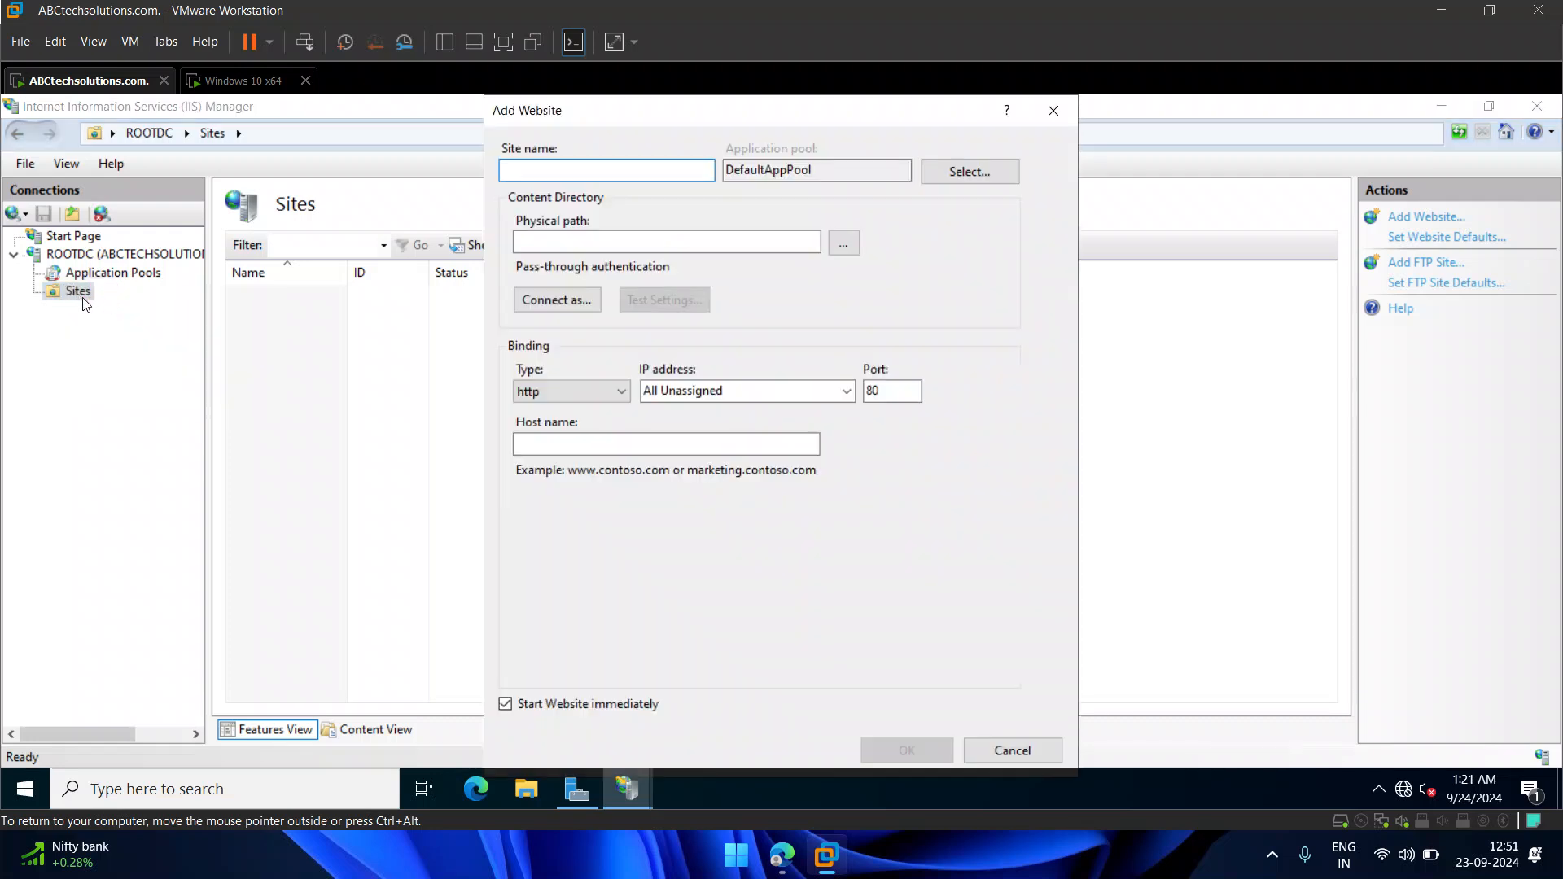
{"action": "left_click_drag", "start_coordinate": [645, 117], "coordinate": [753, 156]}
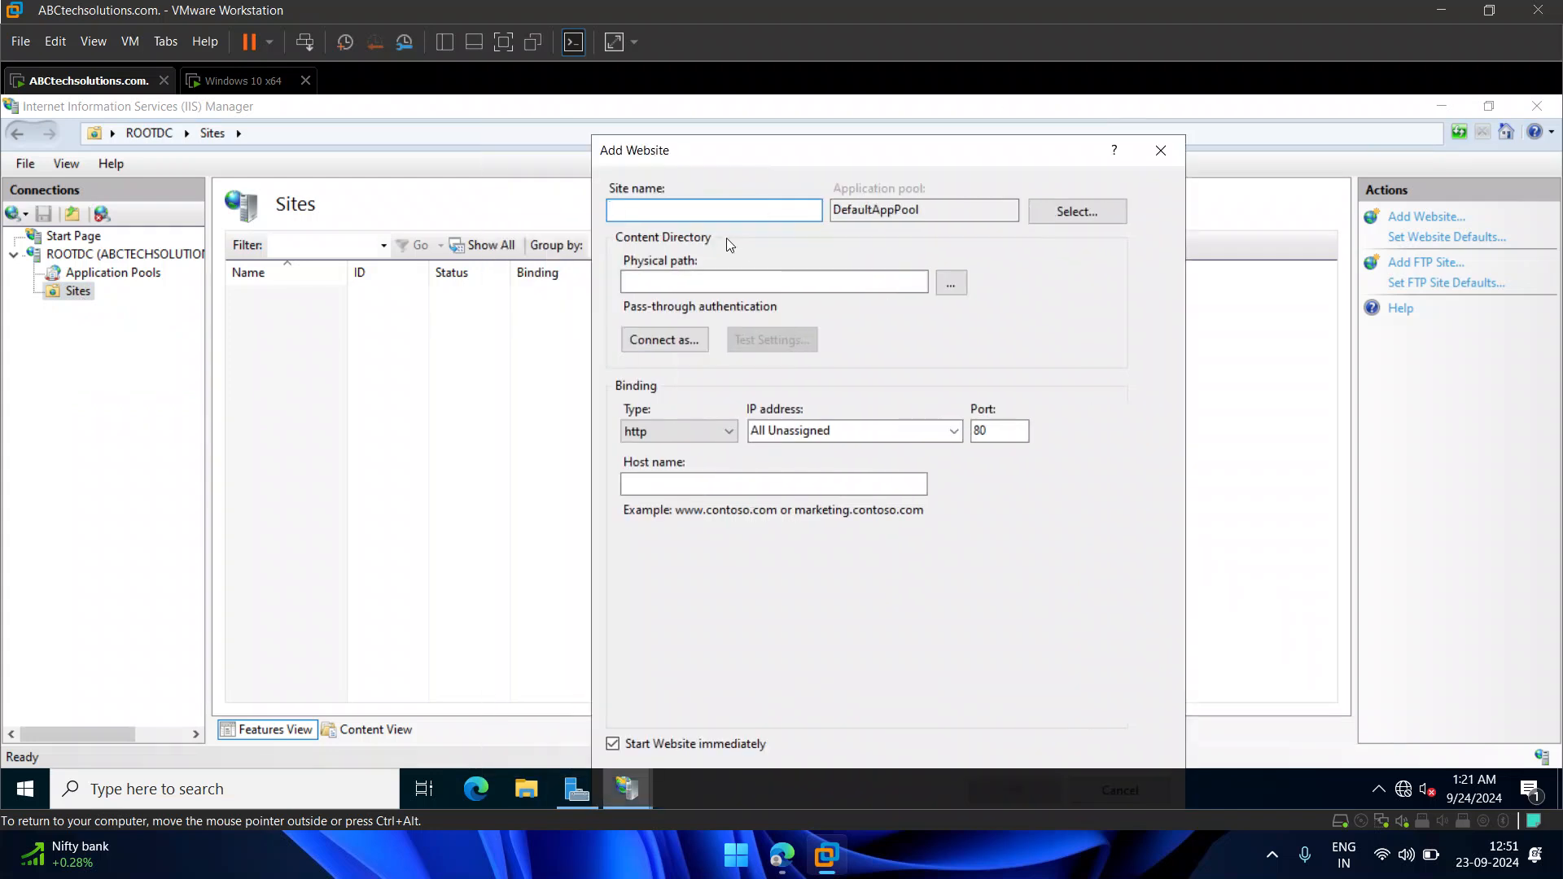
{"action": "type", "text": "site1"}
{"action": "left_click", "coordinate": [950, 285]}
{"action": "left_click_drag", "start_coordinate": [920, 416], "coordinate": [913, 460]}
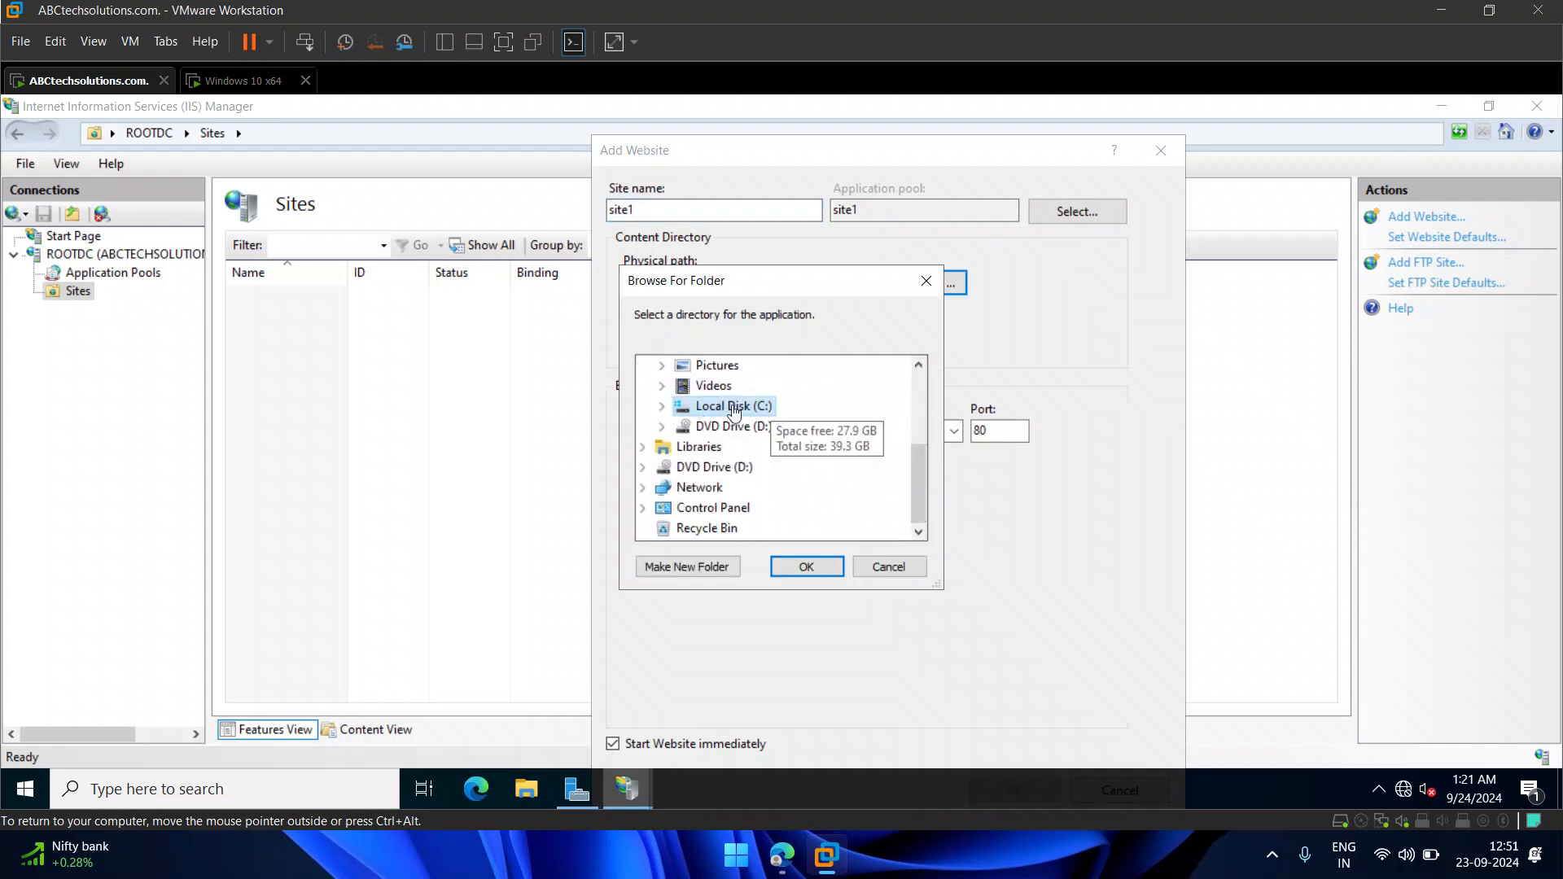
{"action": "left_click", "coordinate": [685, 410]}
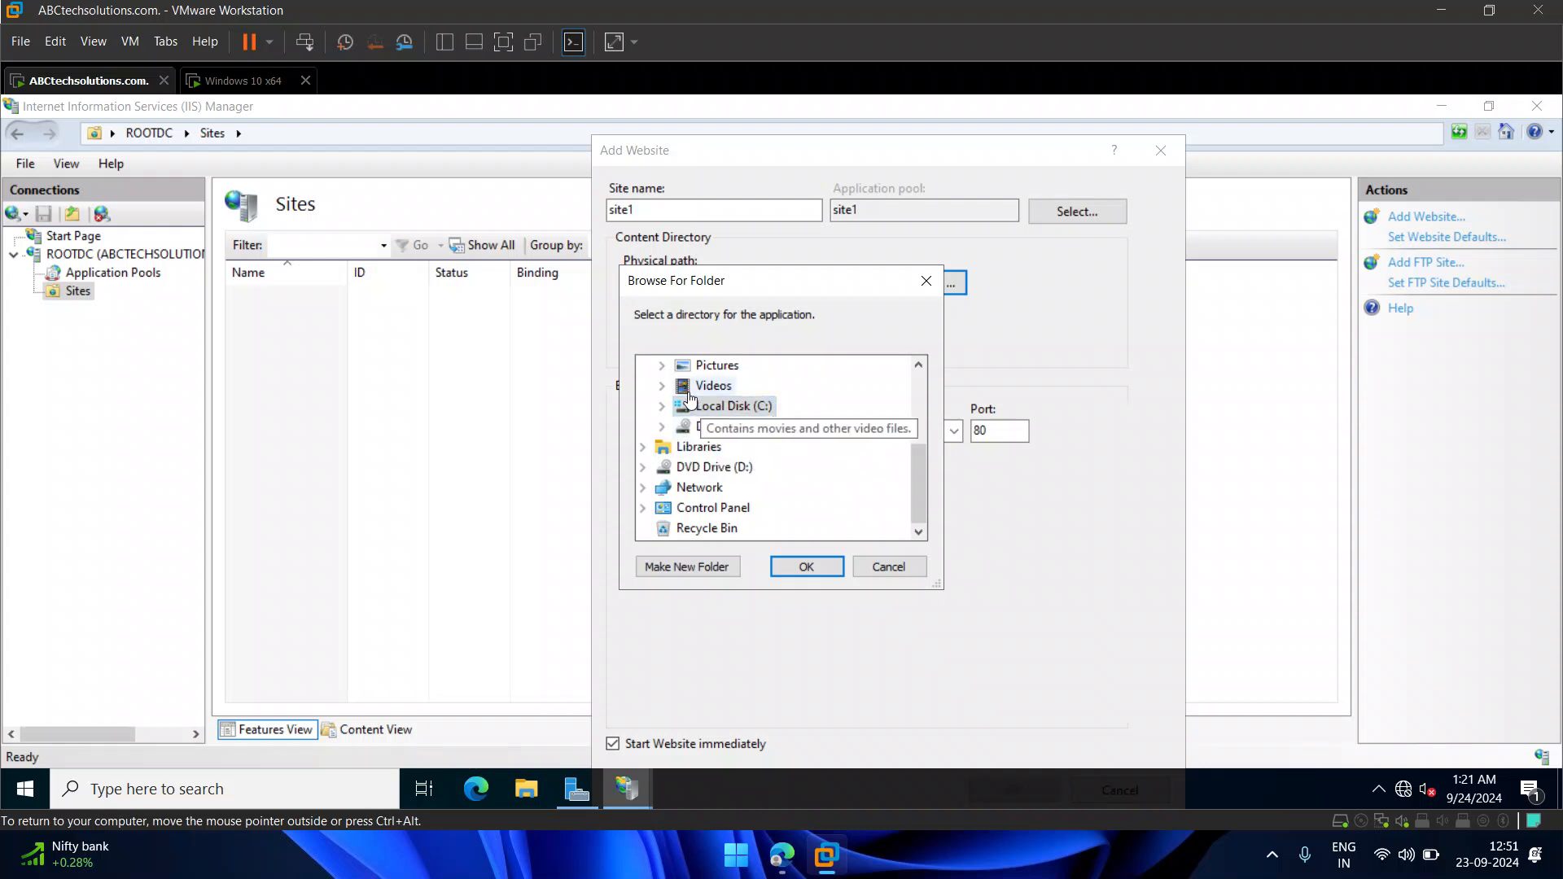
{"action": "left_click", "coordinate": [925, 280]}
- Open the C:\inetpub\wwwroot folder in File Explorer
{"action": "left_click", "coordinate": [526, 788]}
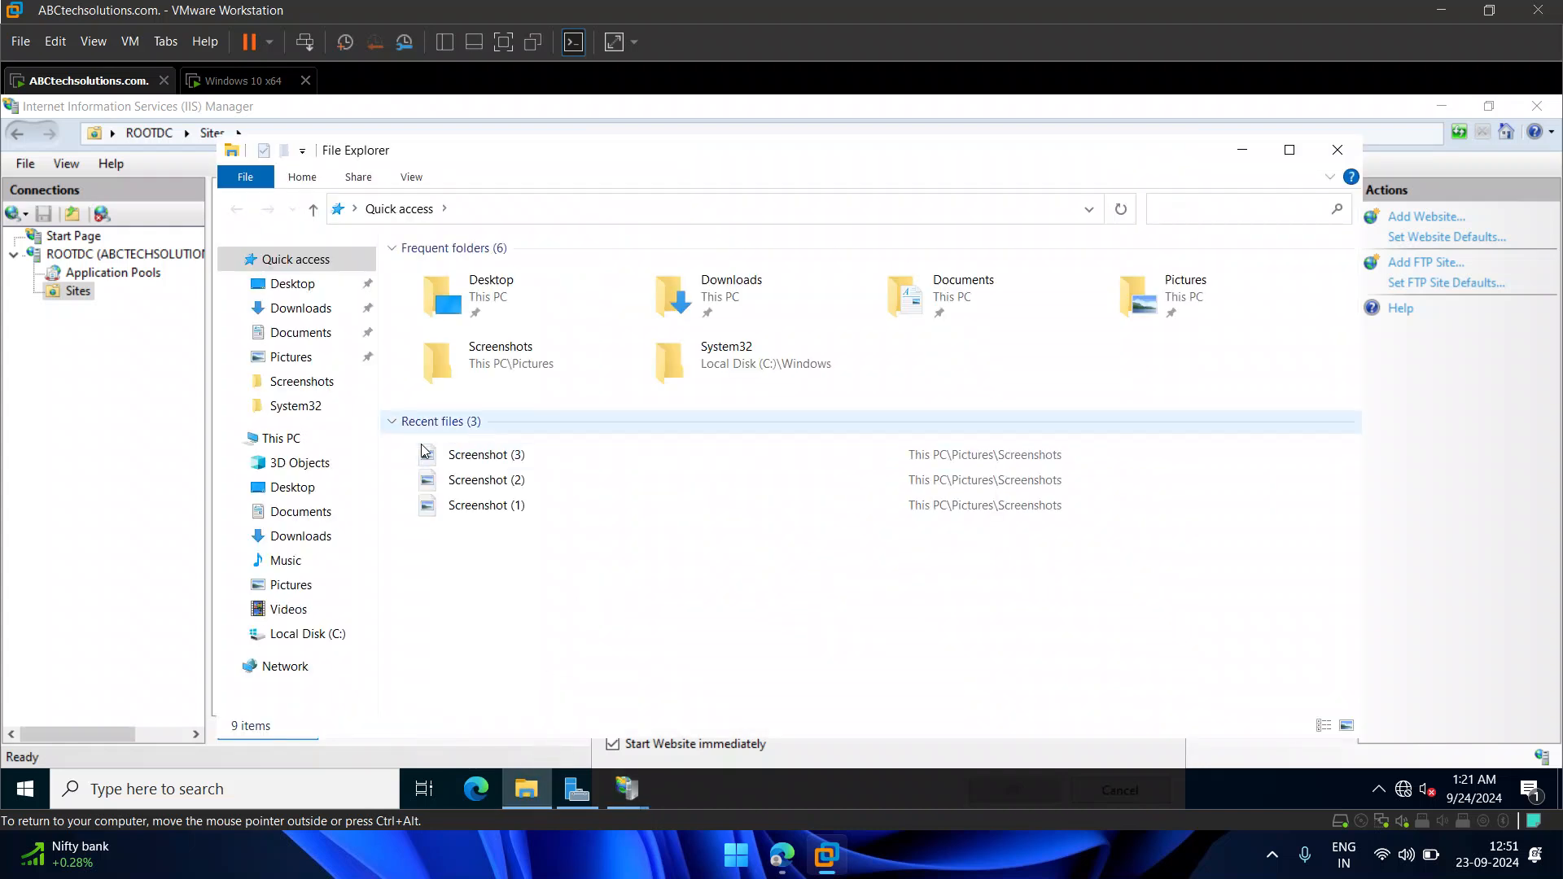
{"action": "left_click", "coordinate": [309, 444]}
{"action": "double_click", "coordinate": [496, 489]}
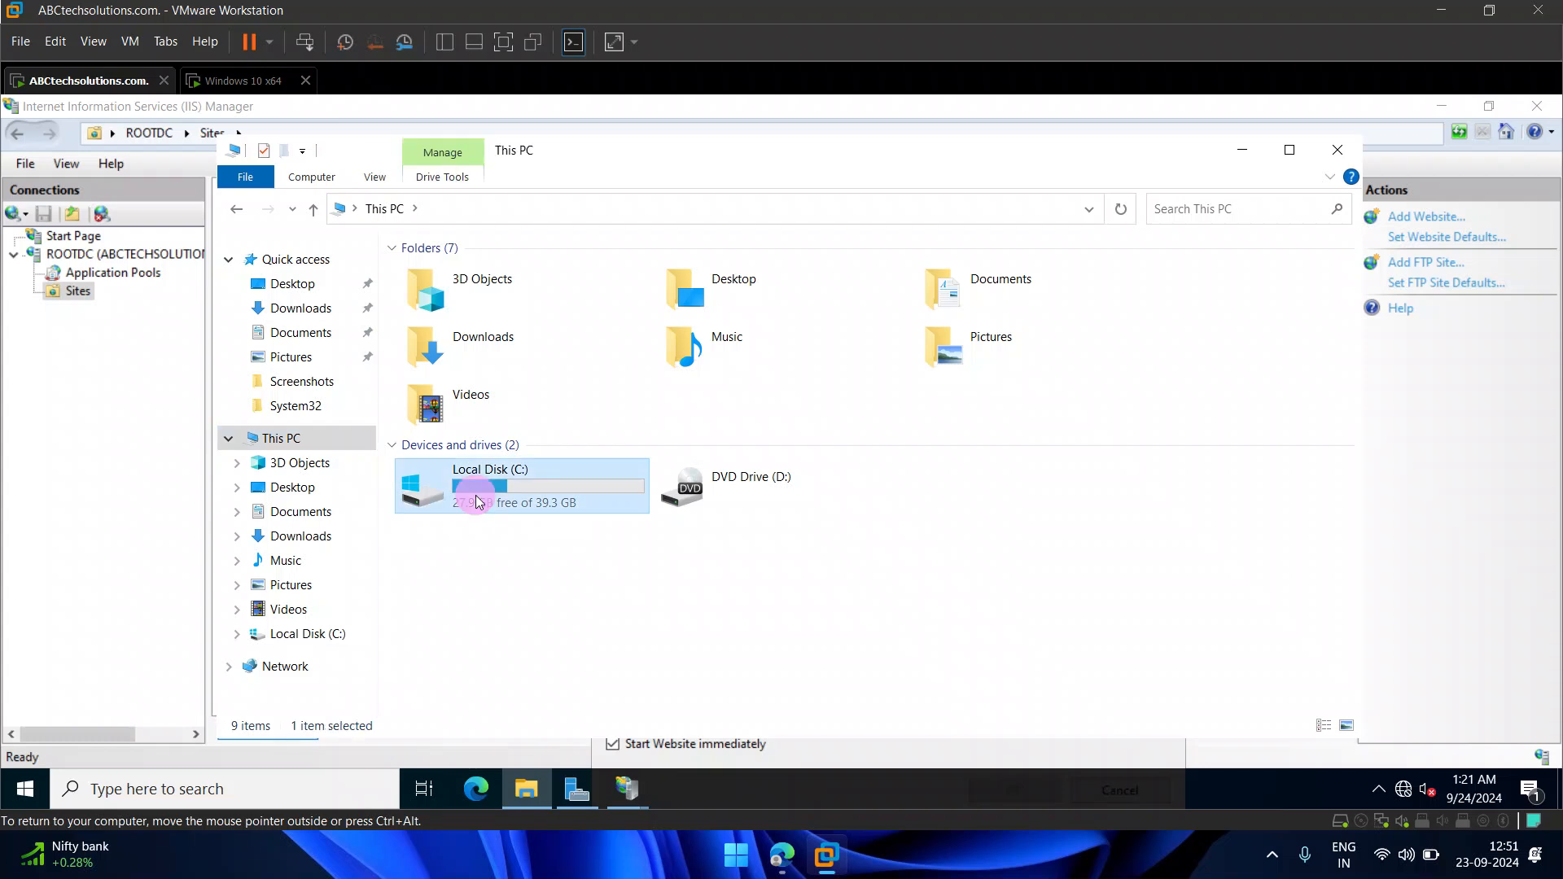
{"action": "left_click", "coordinate": [493, 318]}
{"action": "double_click", "coordinate": [493, 318]}
{"action": "left_click", "coordinate": [451, 387]}
{"action": "double_click", "coordinate": [452, 387]}
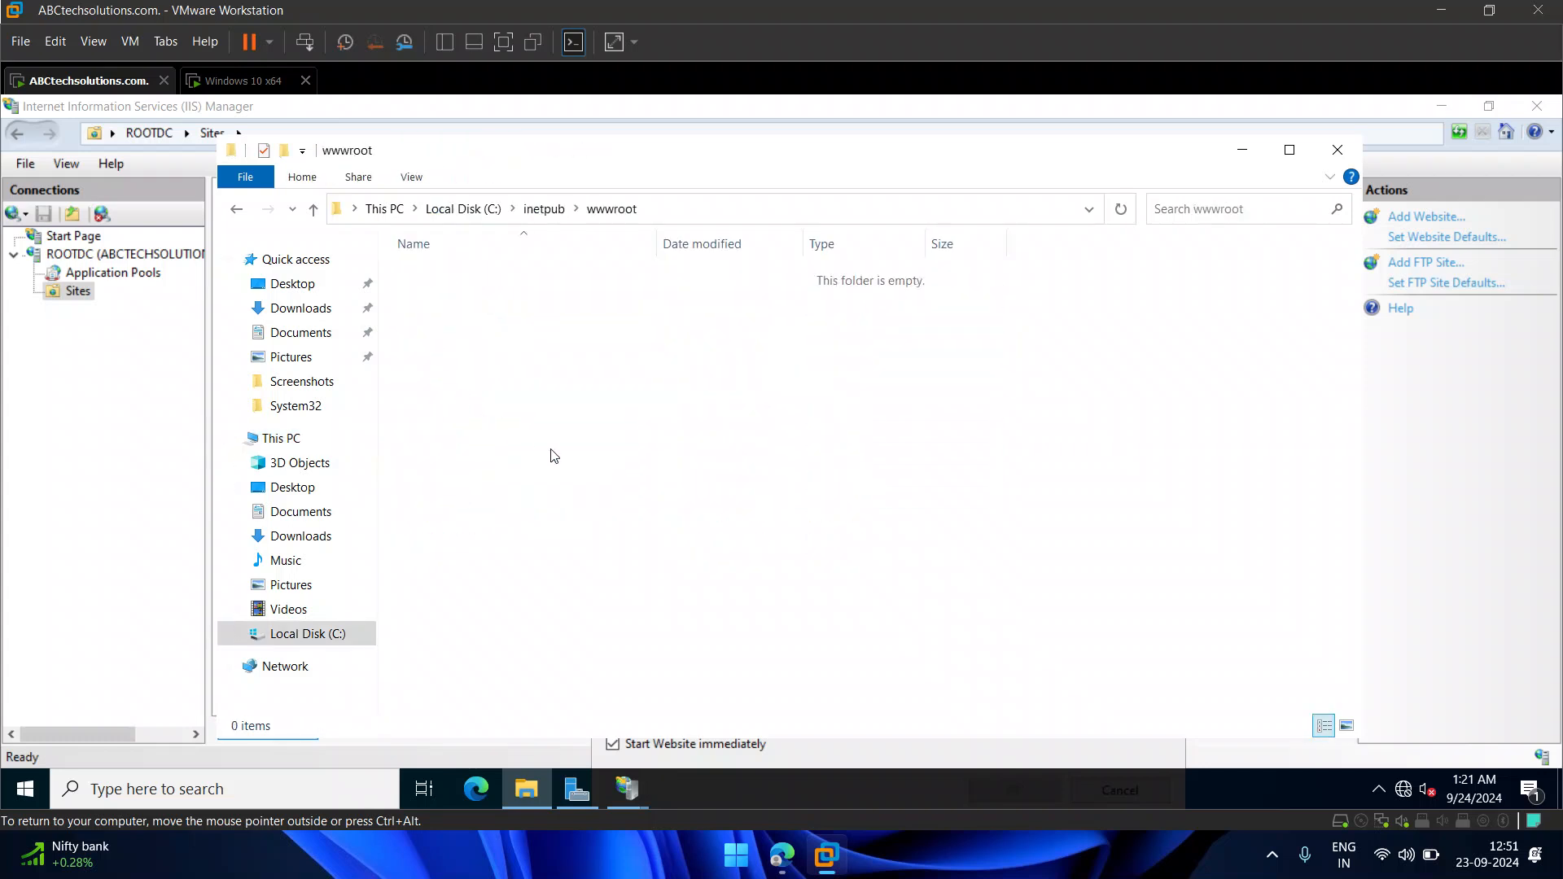
- Create four new folders in the wwwroot folder, keeping their default names
{"action": "right_click", "coordinate": [529, 345]}
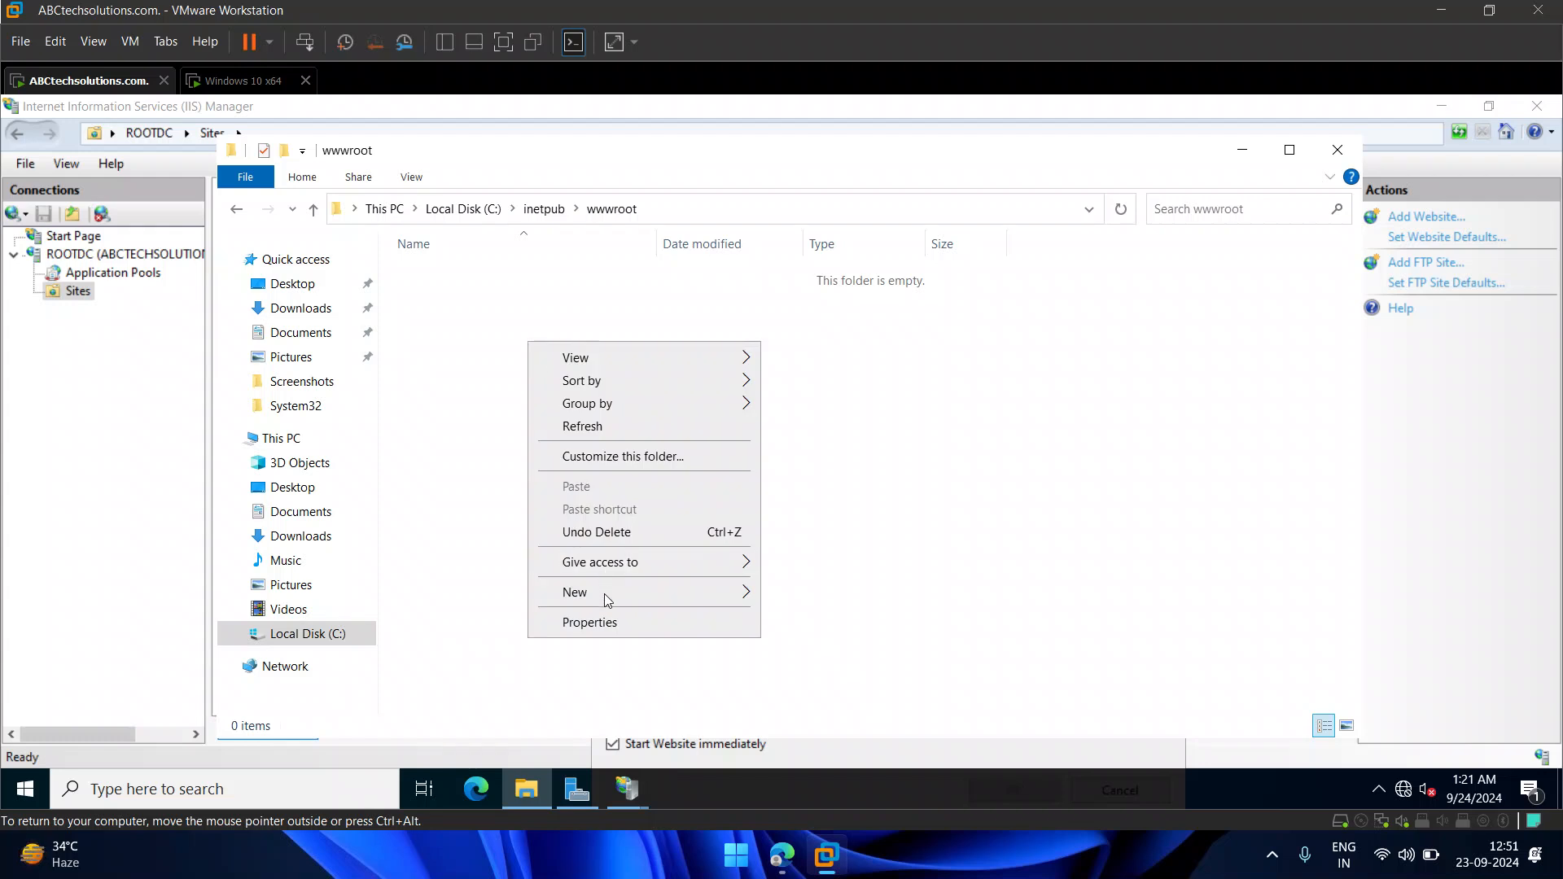
{"action": "mouse_move", "coordinate": [609, 600]}
{"action": "left_click", "coordinate": [803, 597]}
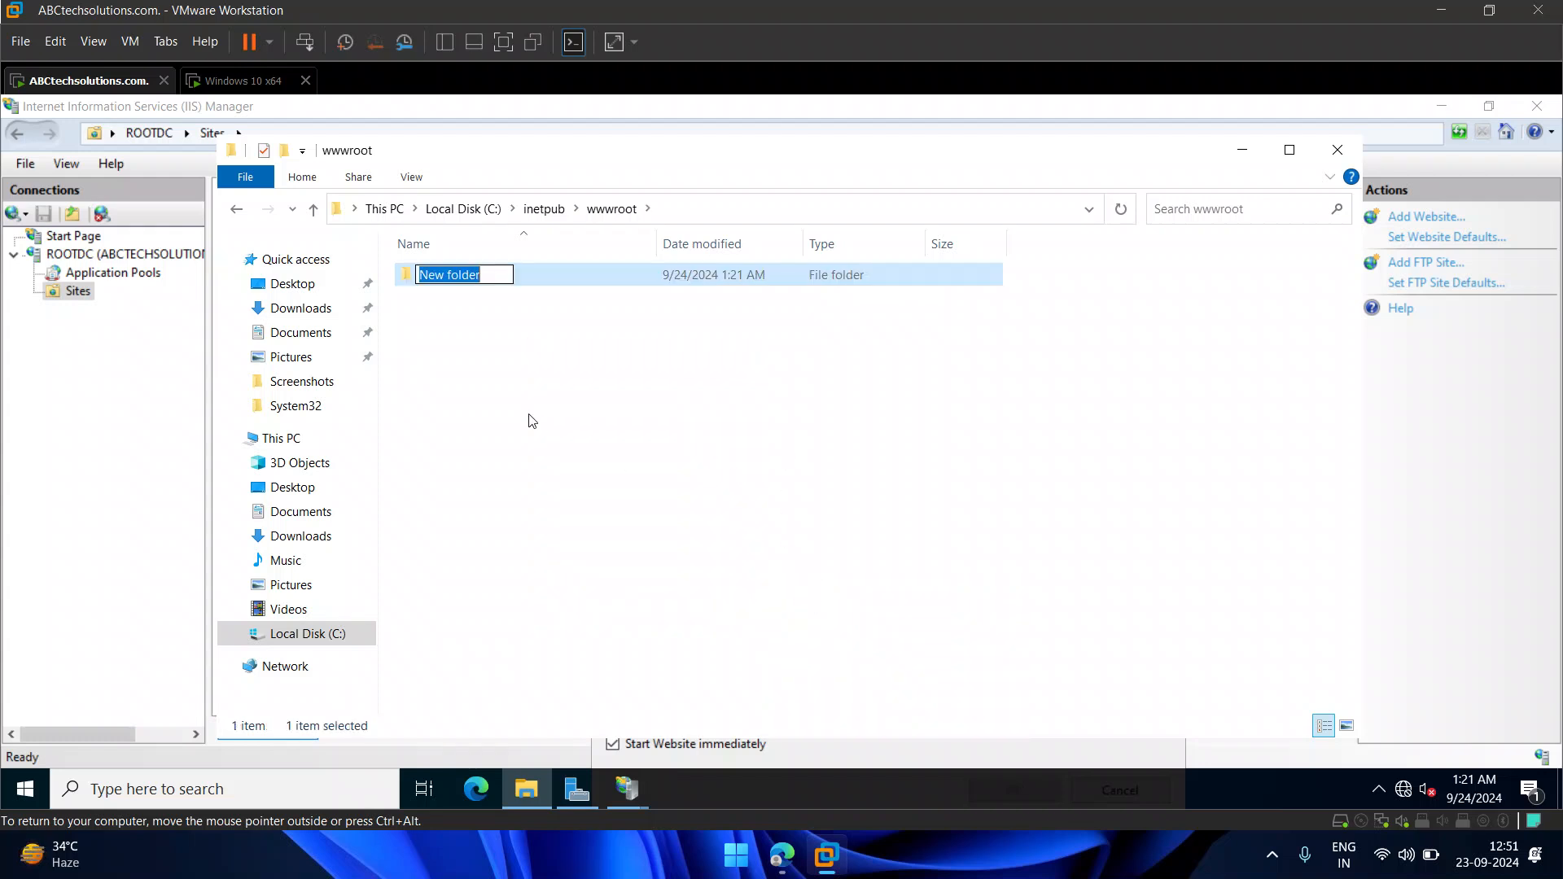
{"action": "right_click", "coordinate": [519, 383]}
{"action": "mouse_move", "coordinate": [615, 634]}
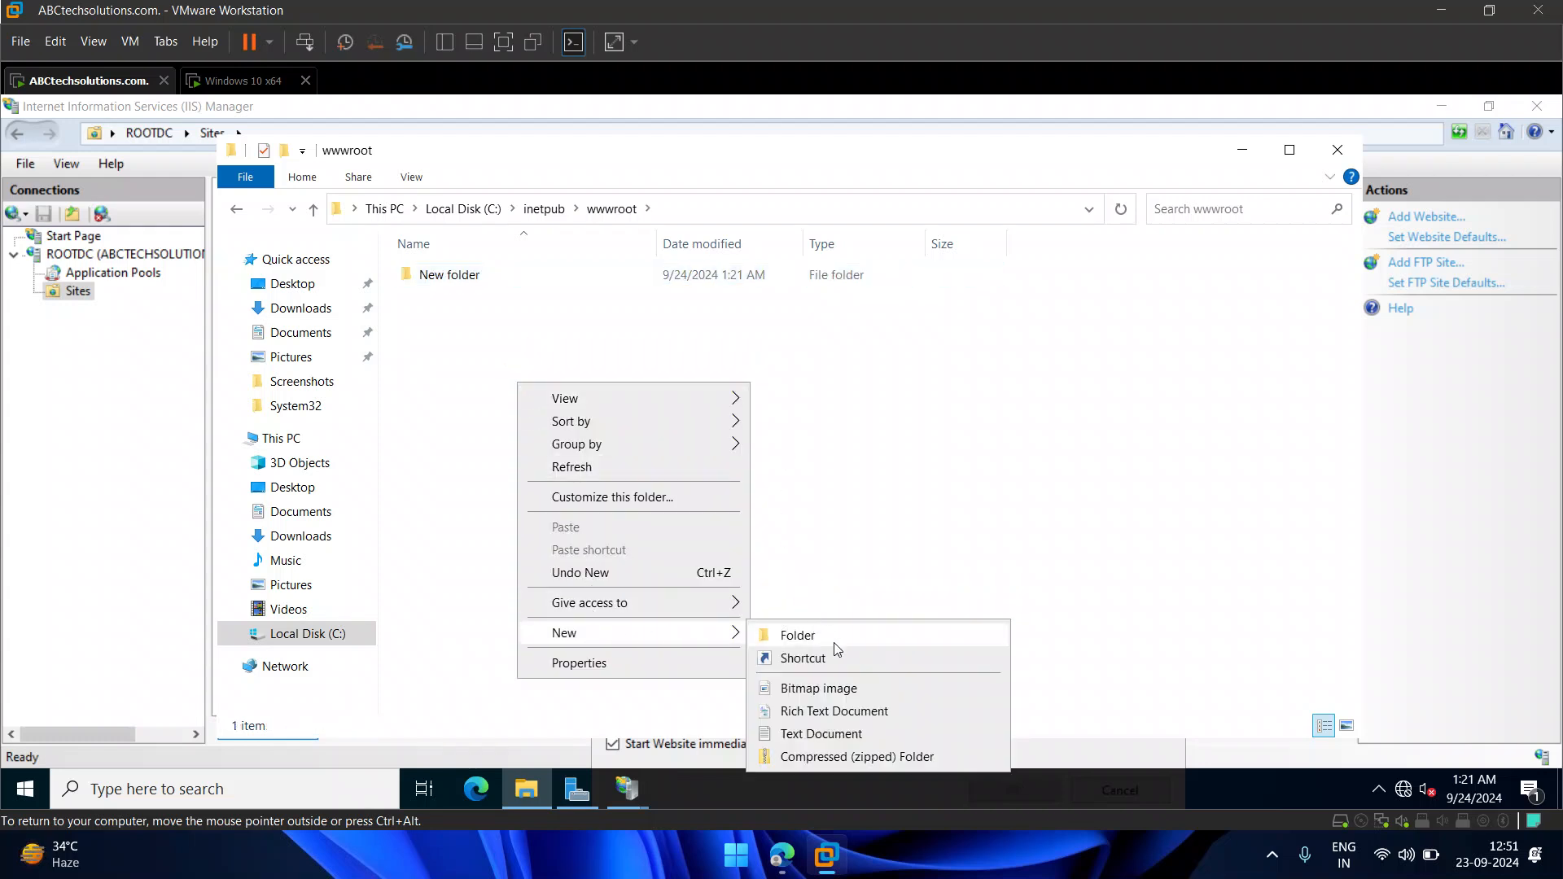
{"action": "left_click", "coordinate": [832, 635]}
{"action": "left_click", "coordinate": [535, 384]}
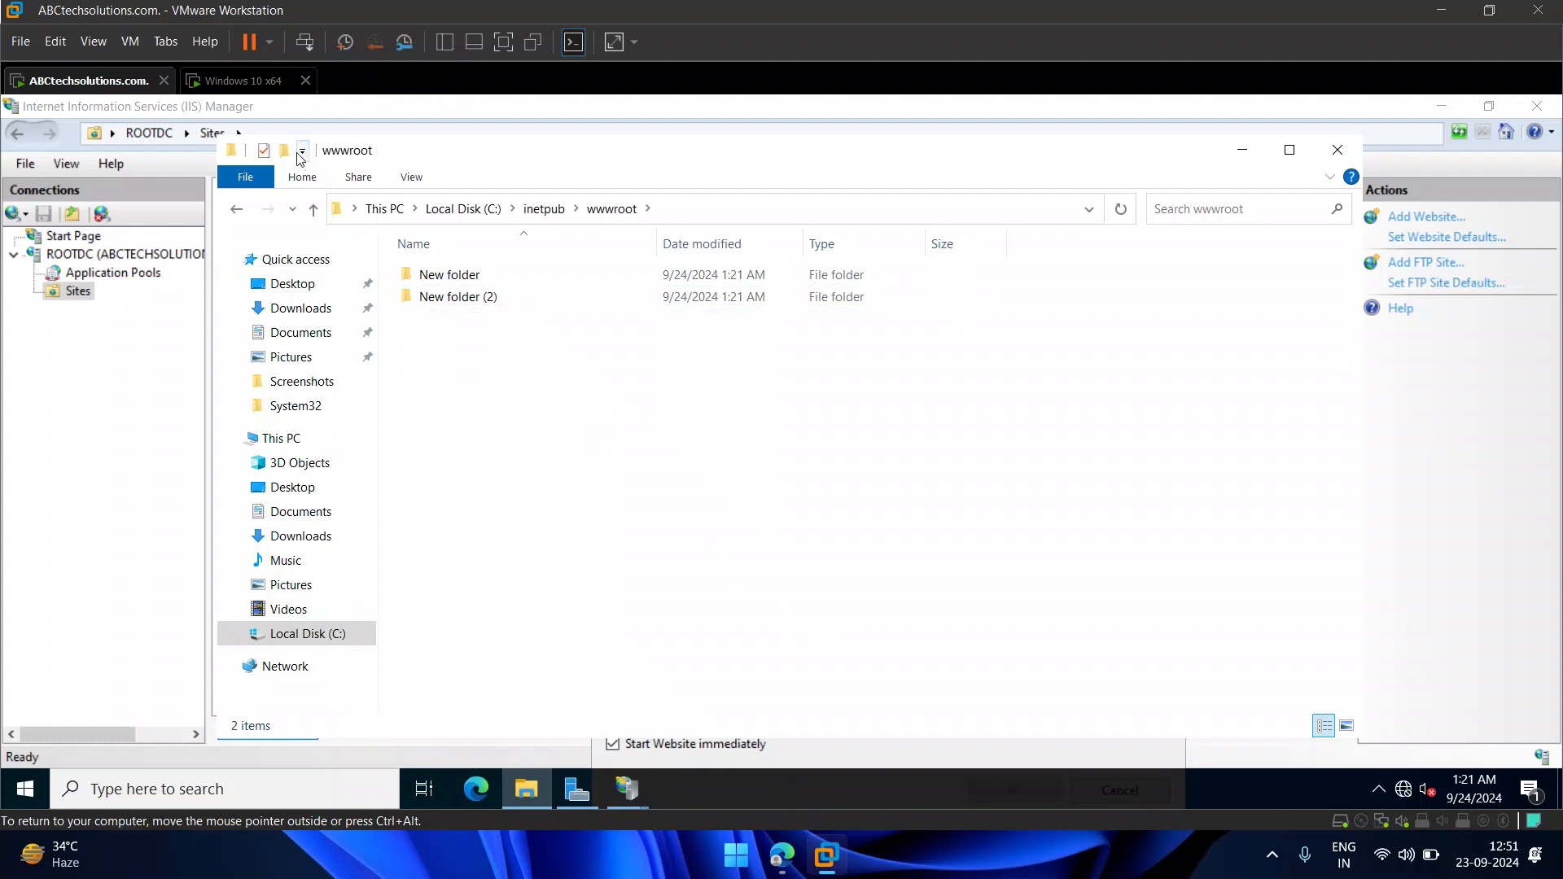
{"action": "key", "text": "ctrl+shift+n"}
{"action": "key", "text": "ctrl+shift+n"}
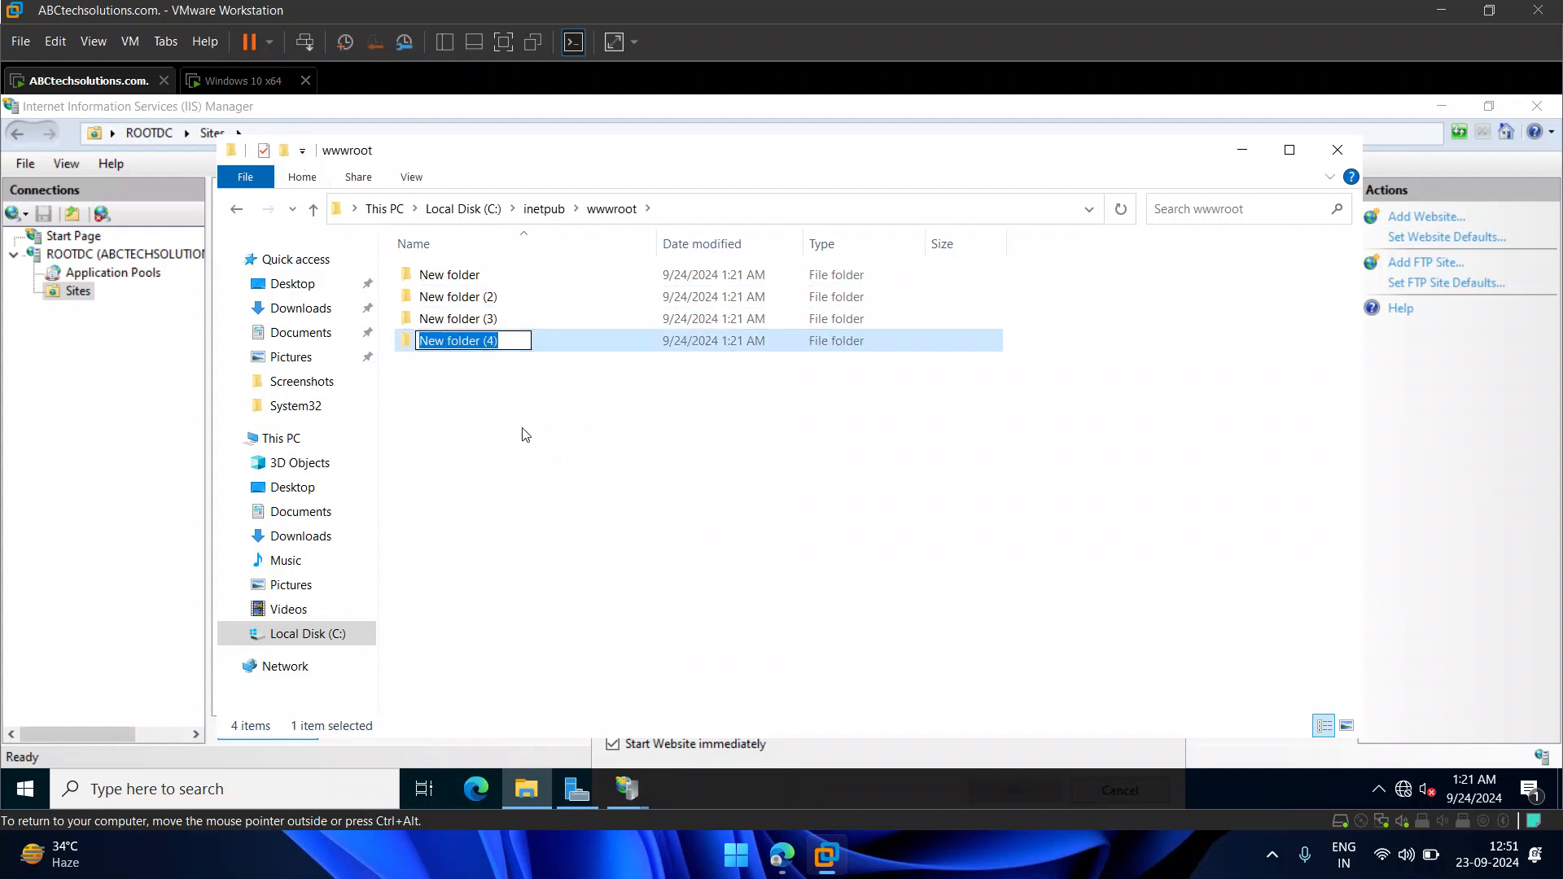
- Rename New folder as site1 and New folder (2) as site2
{"action": "left_click", "coordinate": [453, 277]}
{"action": "key", "text": "F2"}
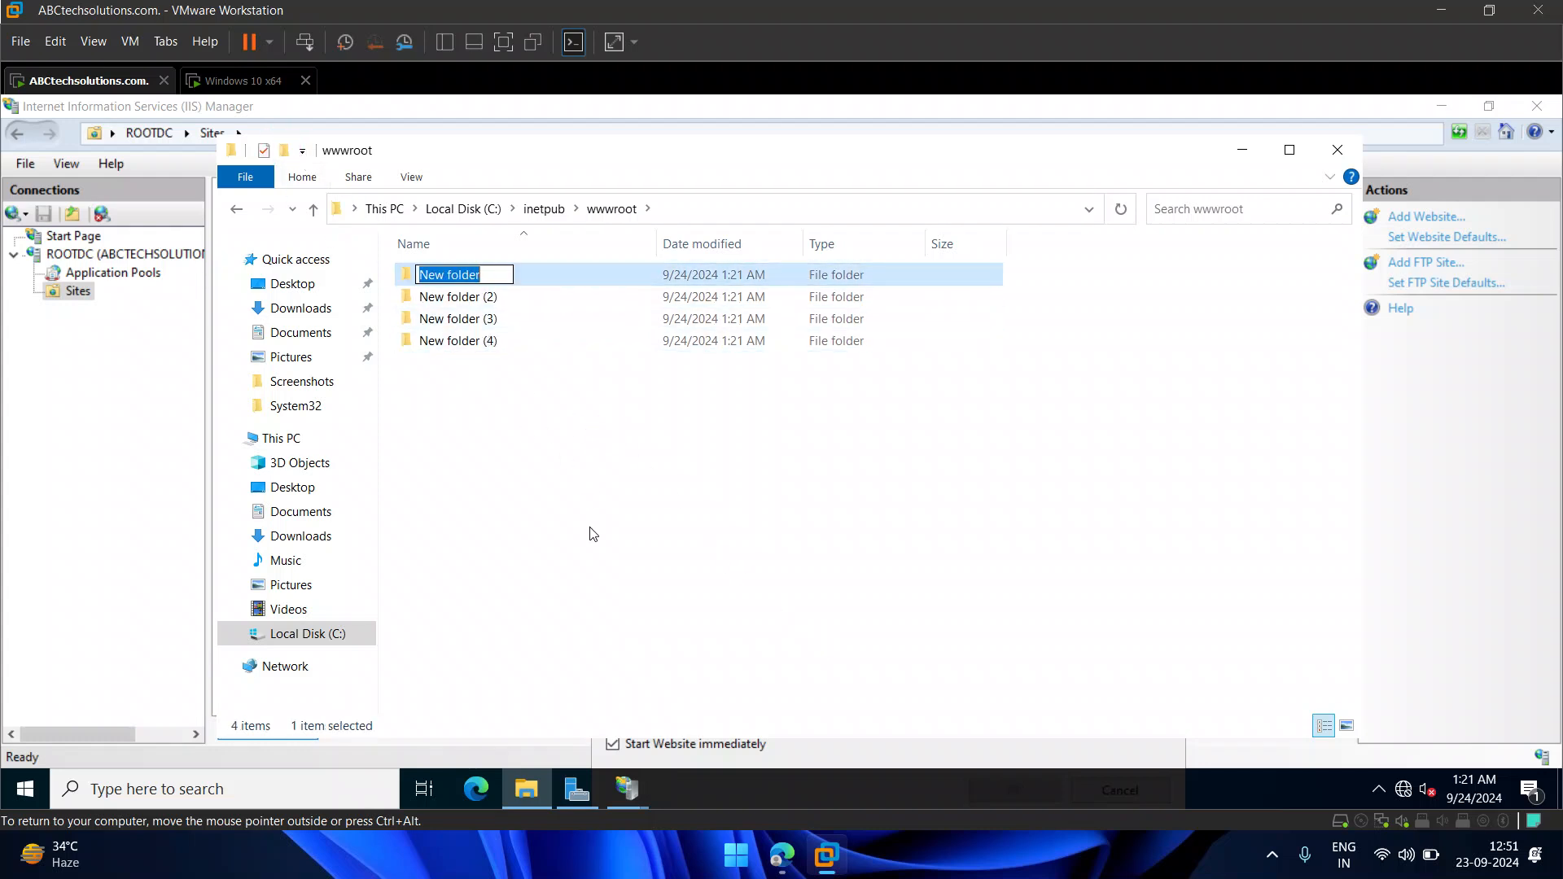
{"action": "type", "text": "site1"}
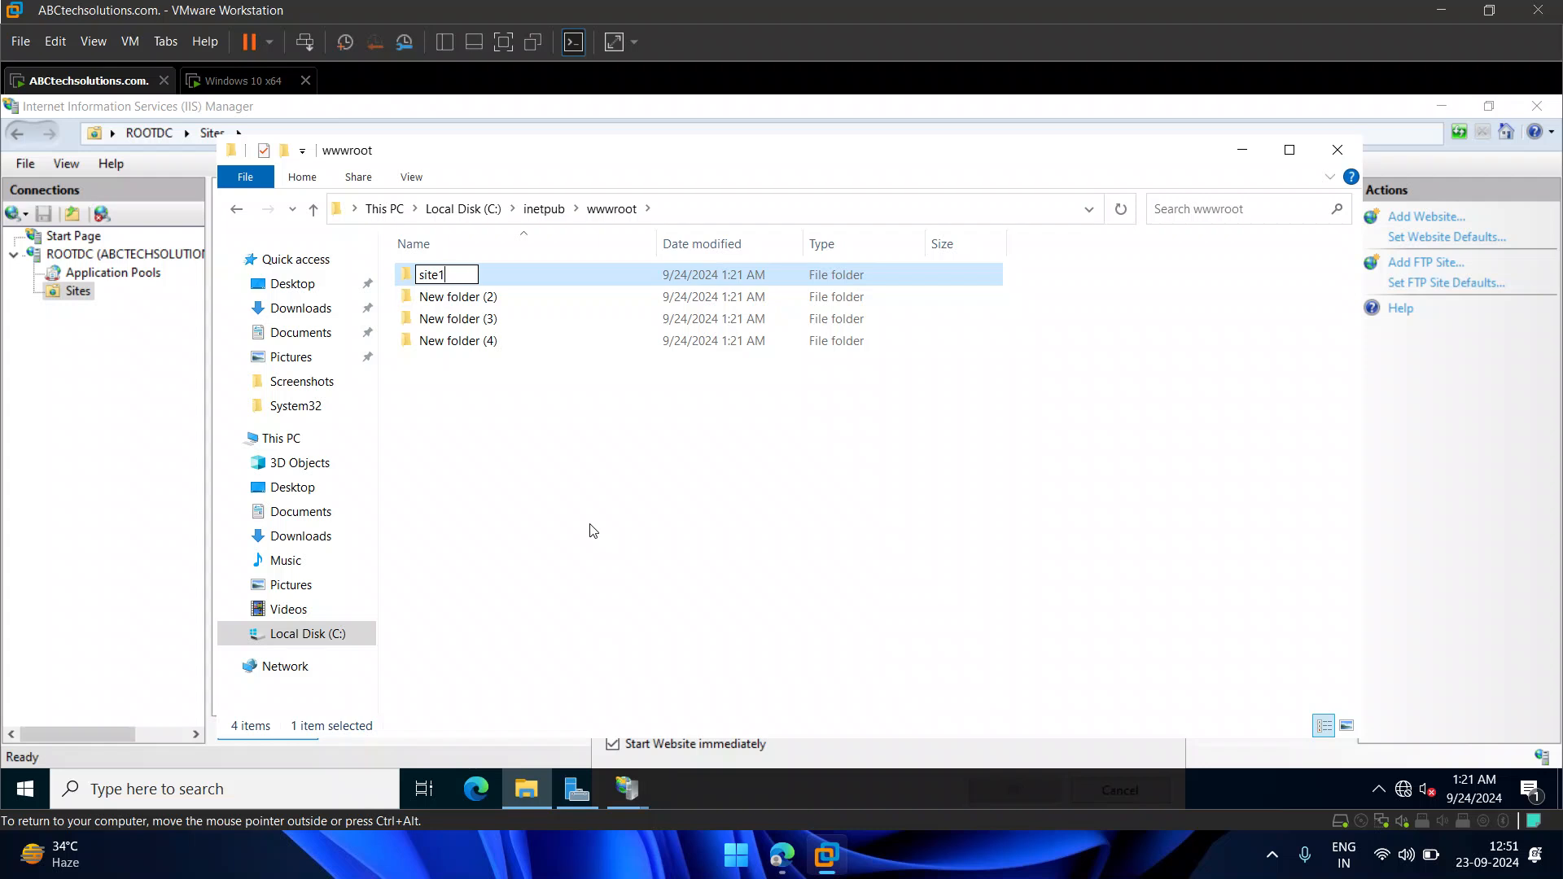
{"action": "left_click", "coordinate": [472, 297]}
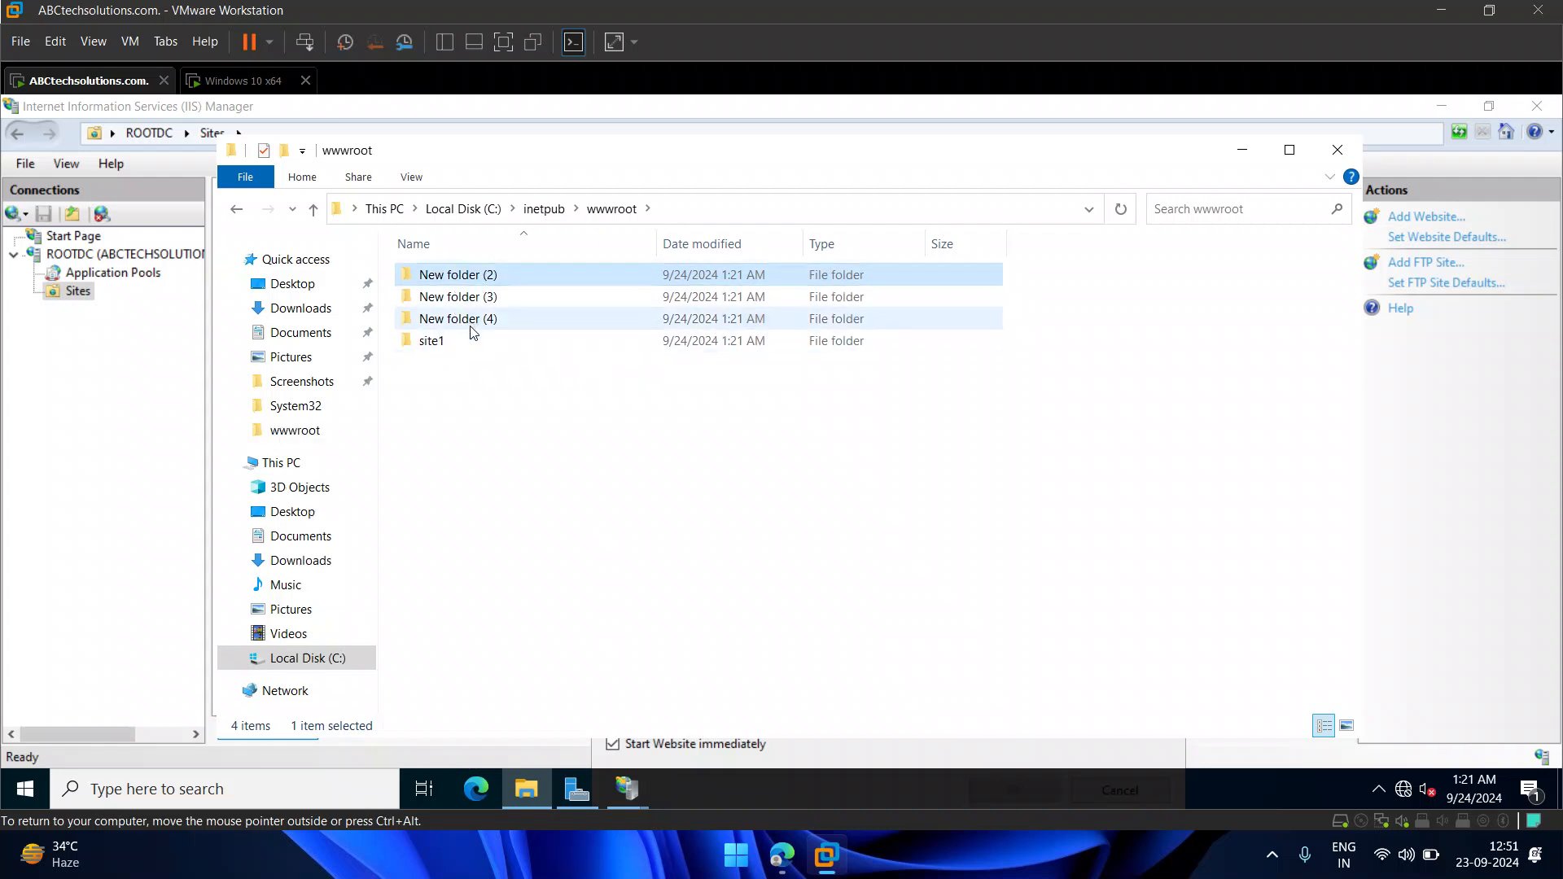
{"action": "key", "text": "F2"}
{"action": "type", "text": "si"}
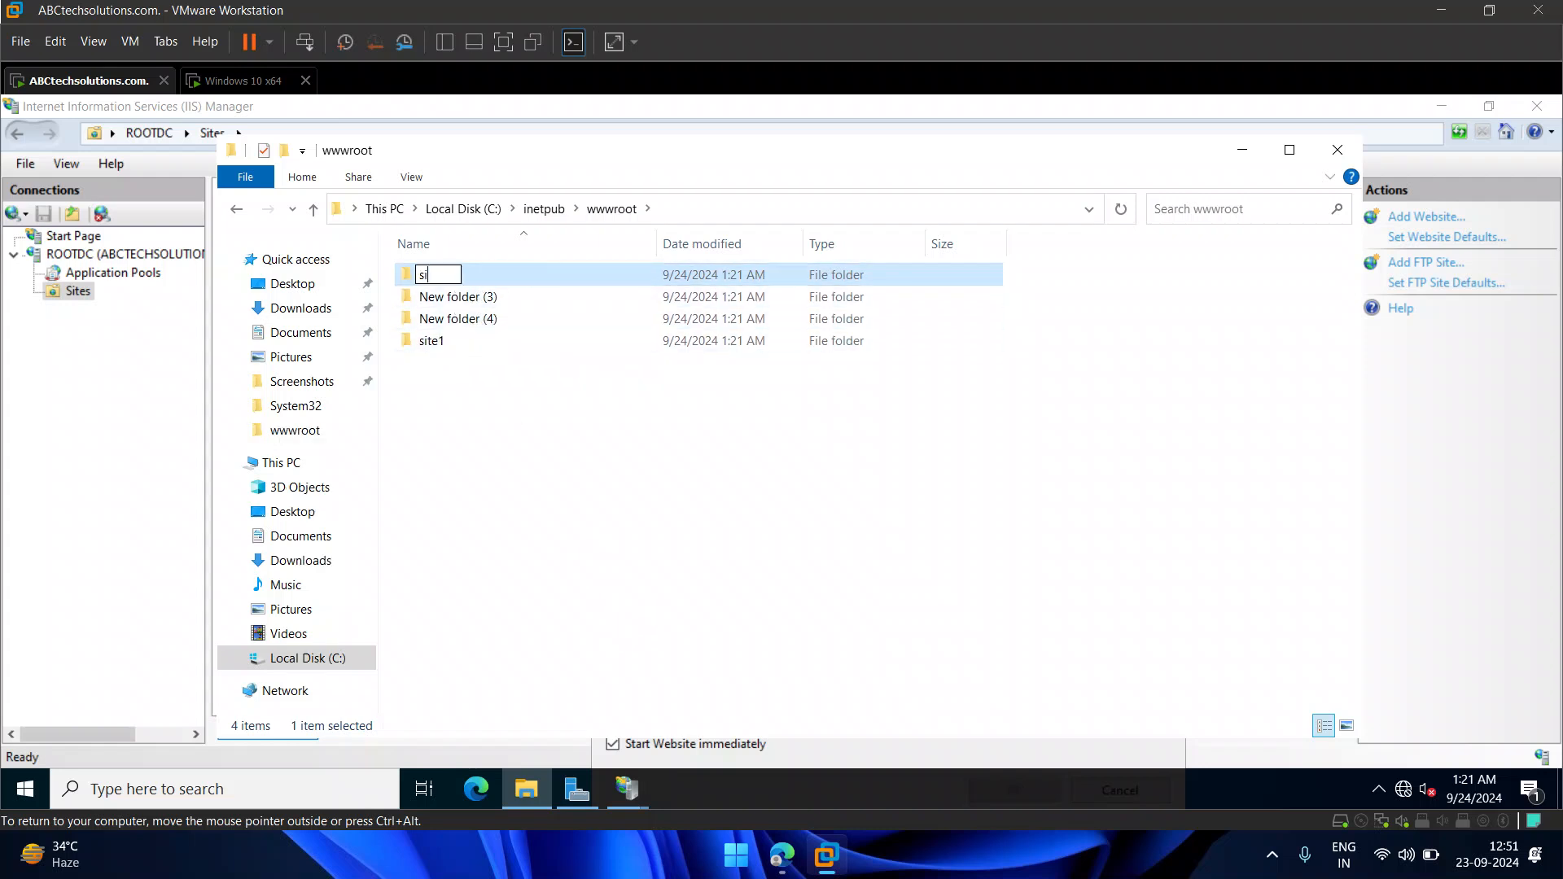
{"action": "type", "text": "te2"}
{"action": "left_click", "coordinate": [608, 572]}
- Rename New folder (3) as site3 and New folder (4) as site4, and open the site1 folder
{"action": "left_click", "coordinate": [469, 283]}
{"action": "key", "text": "F2"}
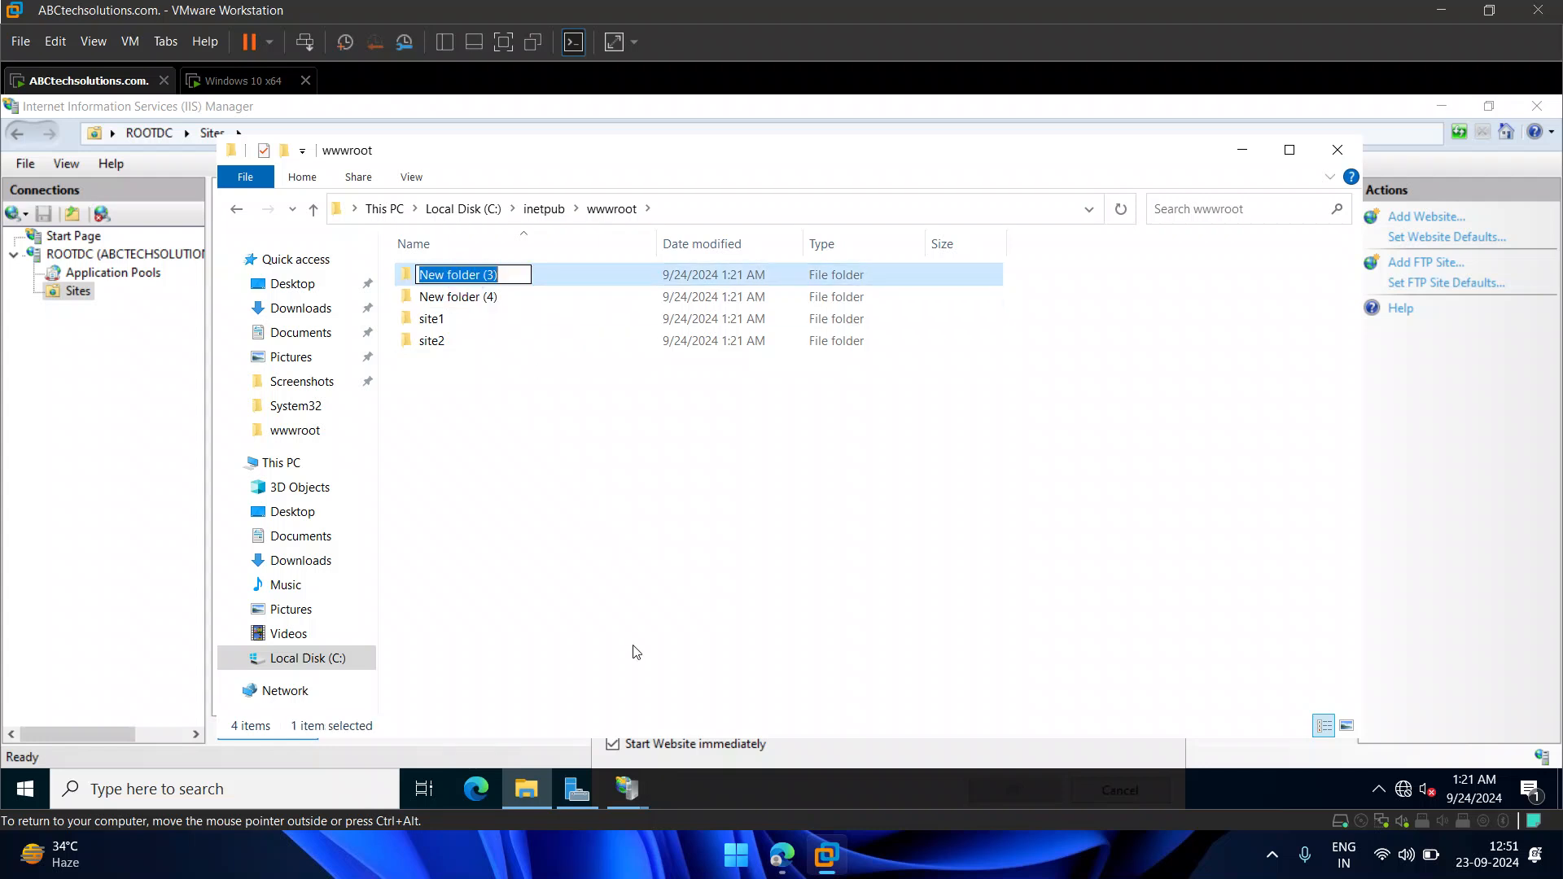
{"action": "type", "text": "site3"}
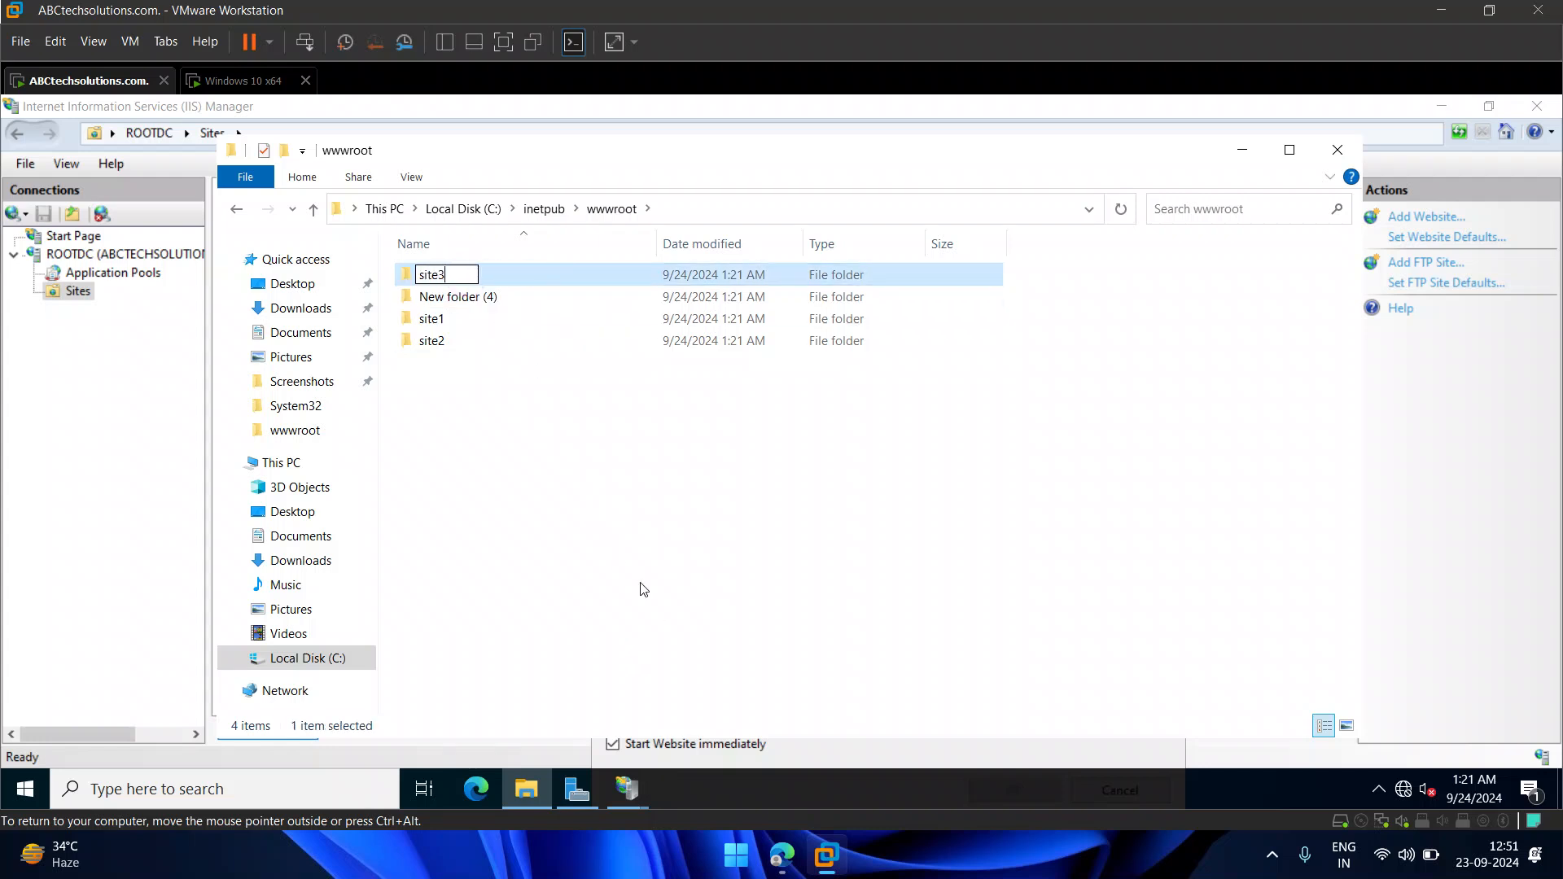
{"action": "left_click", "coordinate": [479, 302]}
{"action": "key", "text": "F2"}
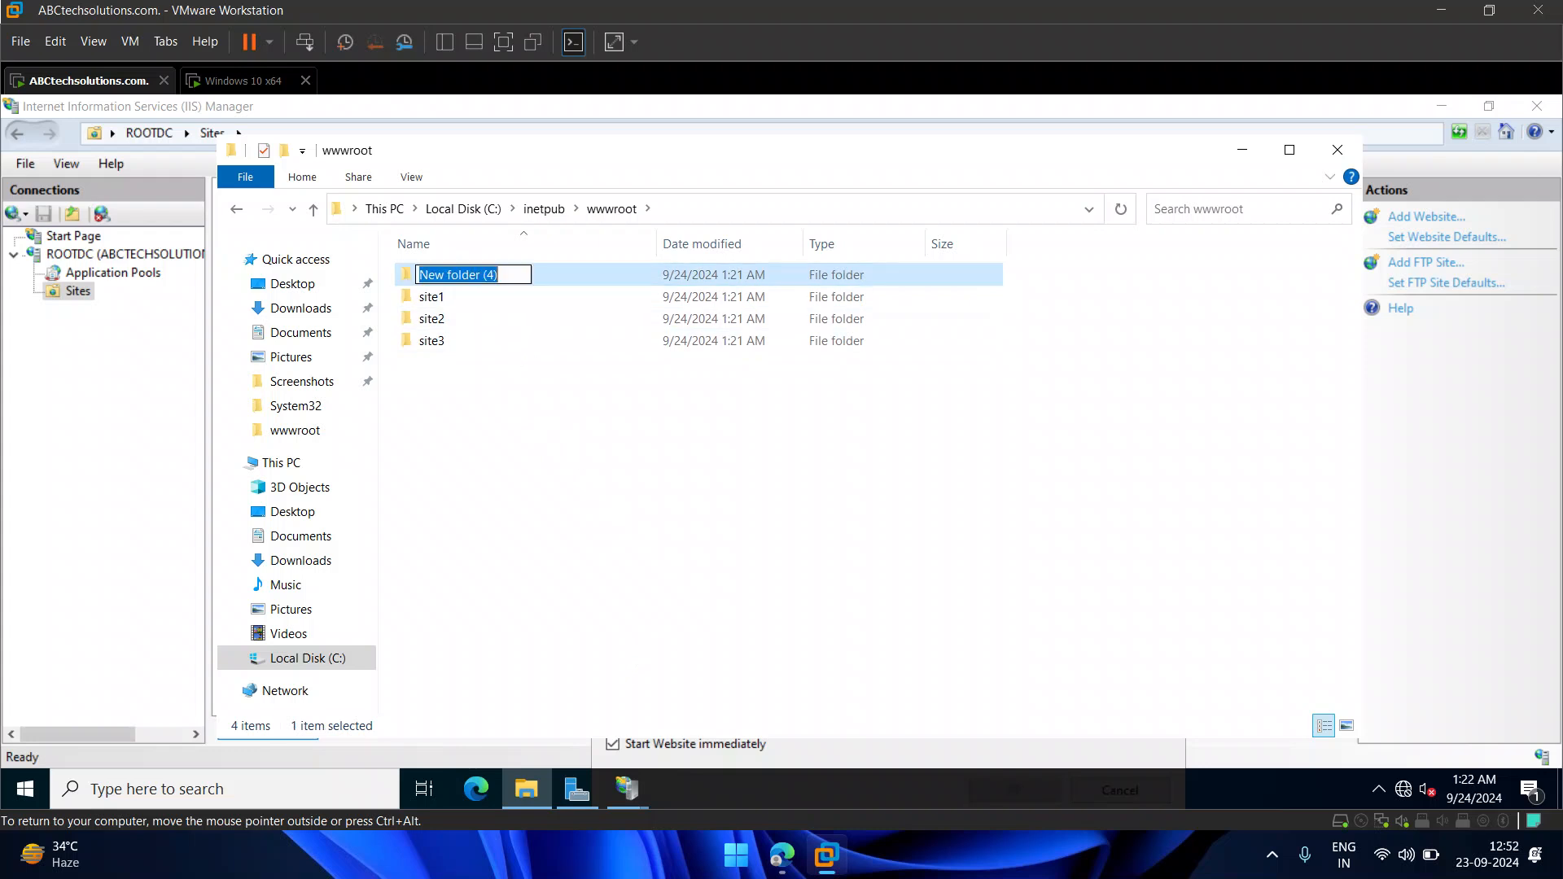
{"action": "type", "text": "site4"}
{"action": "left_click", "coordinate": [567, 511]}
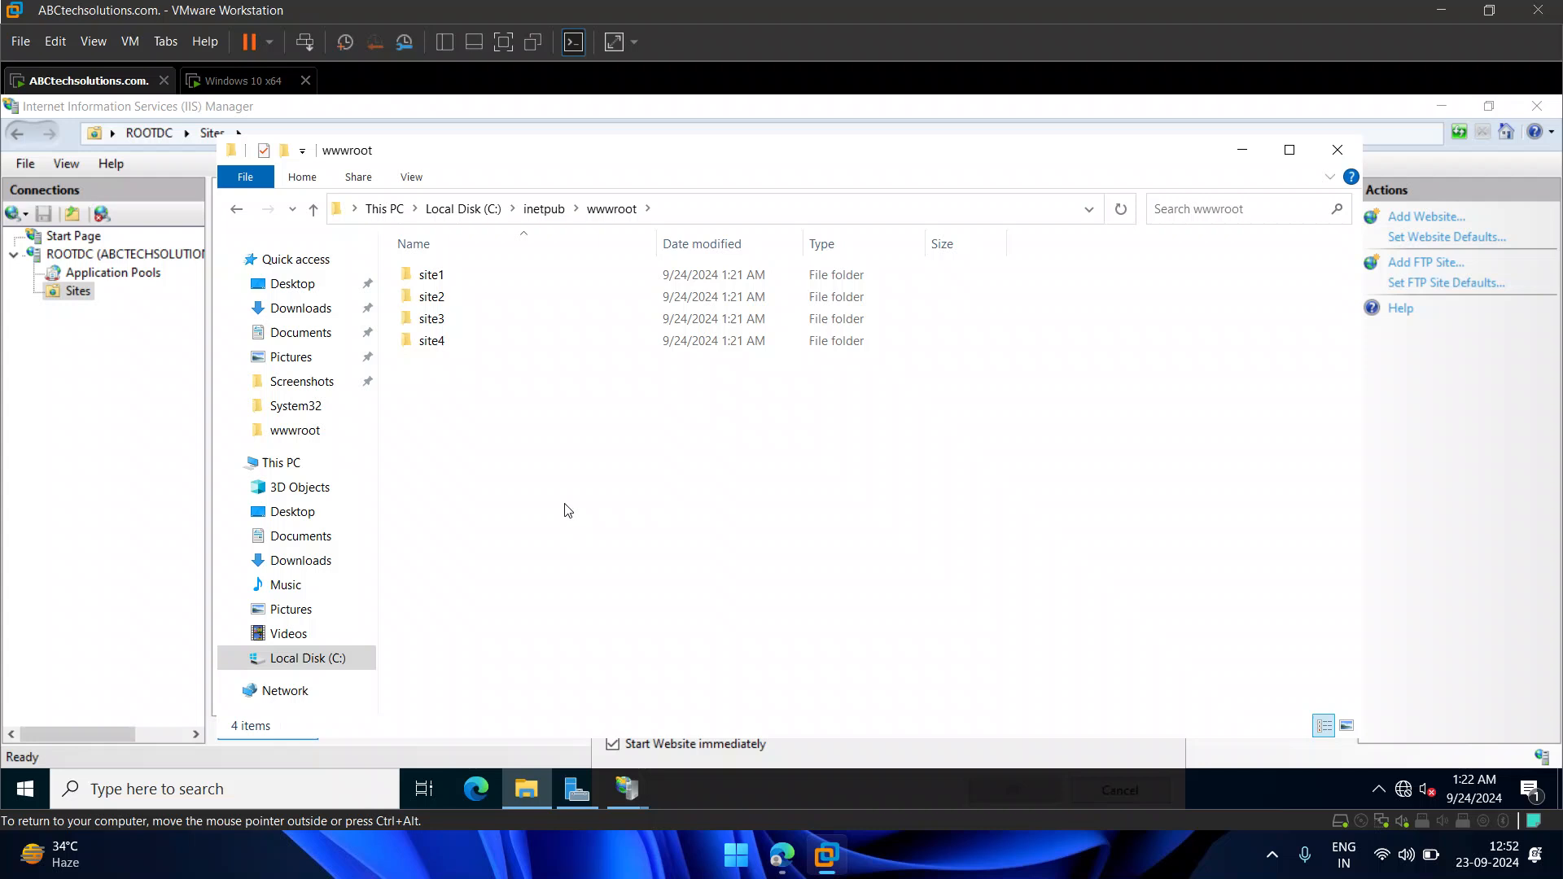
{"action": "double_click", "coordinate": [453, 274]}
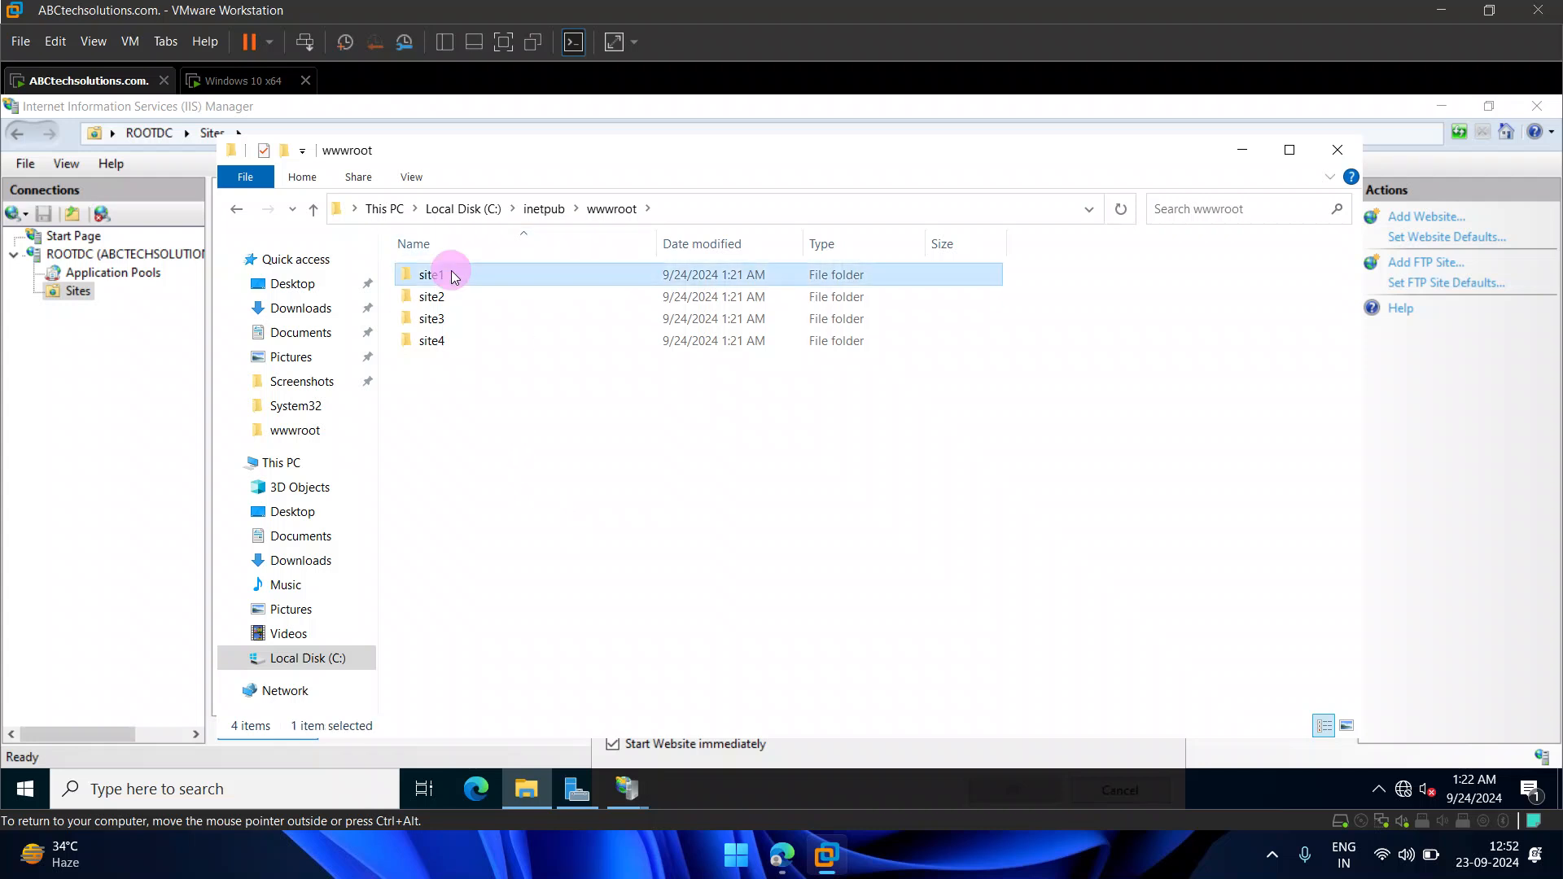
{"action": "right_click", "coordinate": [493, 326]}
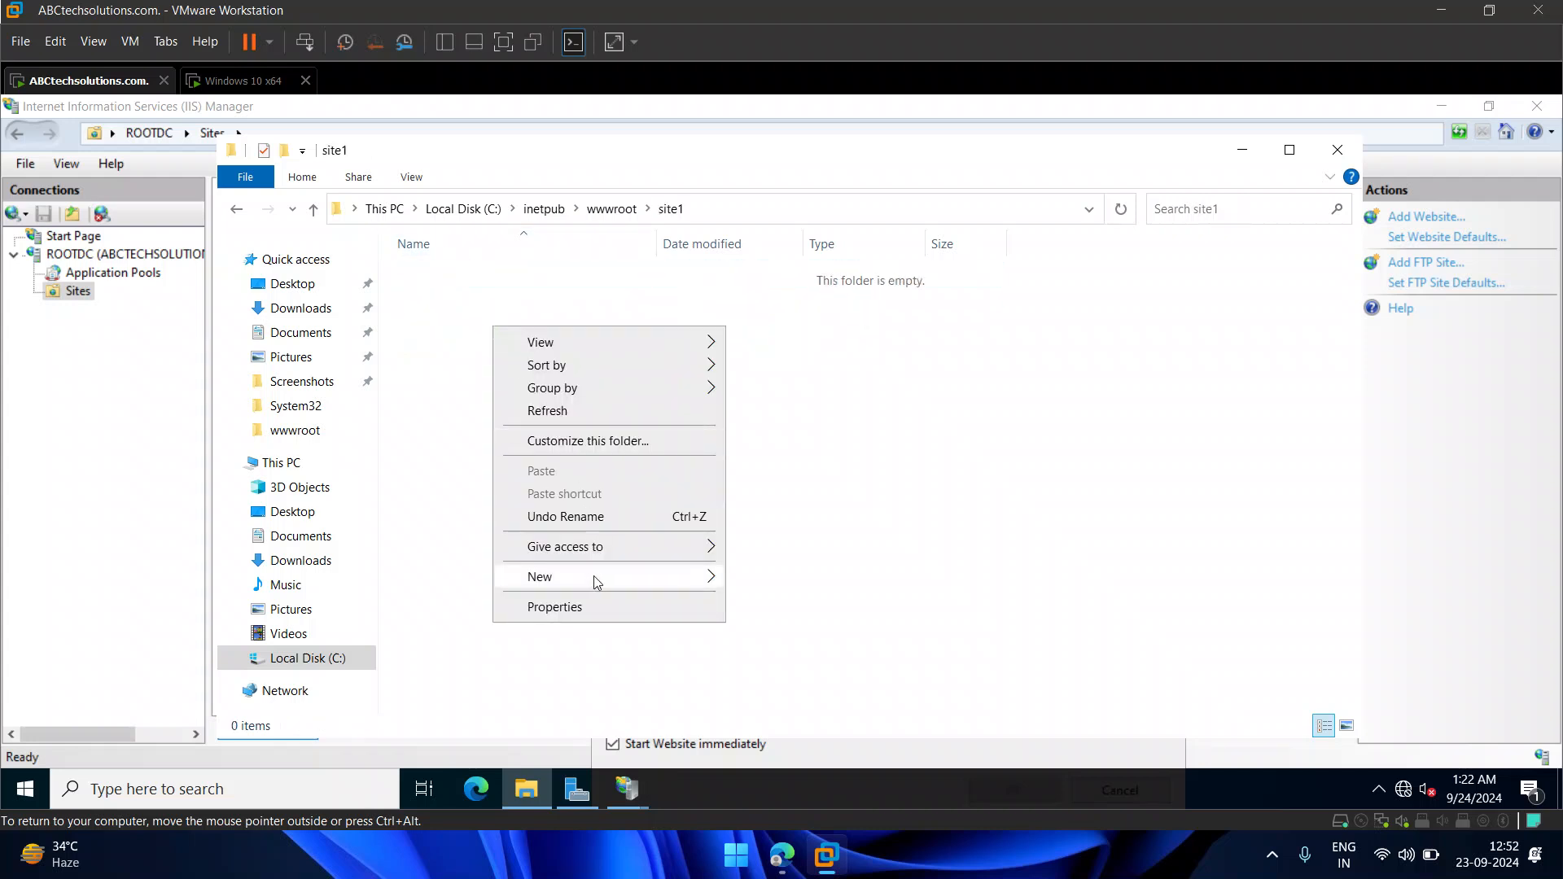
{"action": "mouse_move", "coordinate": [594, 575]}
{"action": "left_click", "coordinate": [890, 347]}
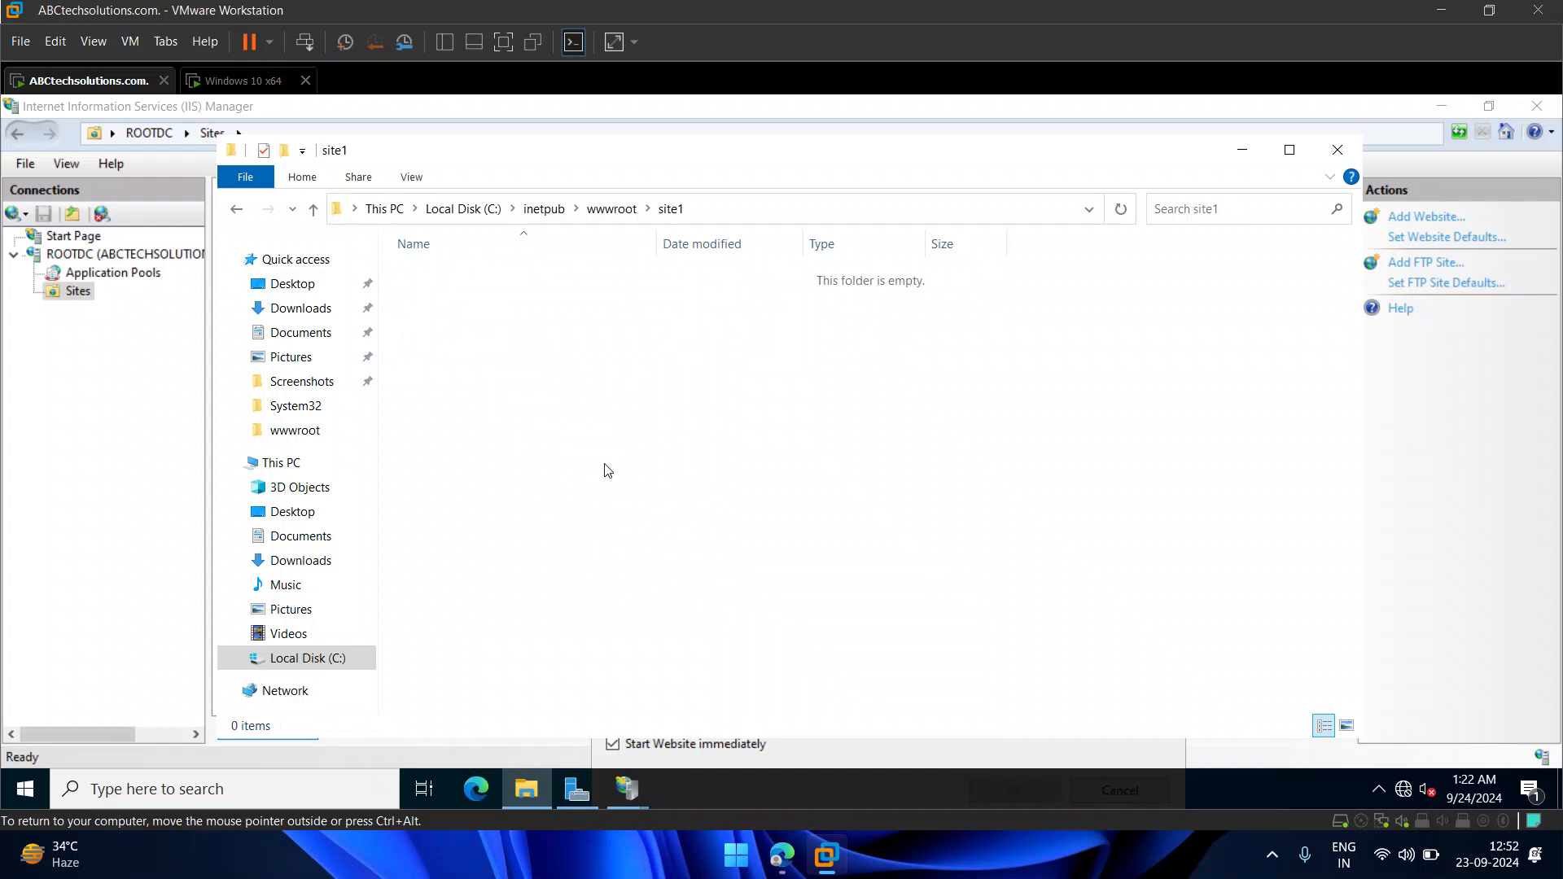
{"action": "left_click_drag", "start_coordinate": [532, 310], "coordinate": [691, 456]}
- Create a new text document named site1 in the site1 folder
{"action": "right_click", "coordinate": [499, 325]}
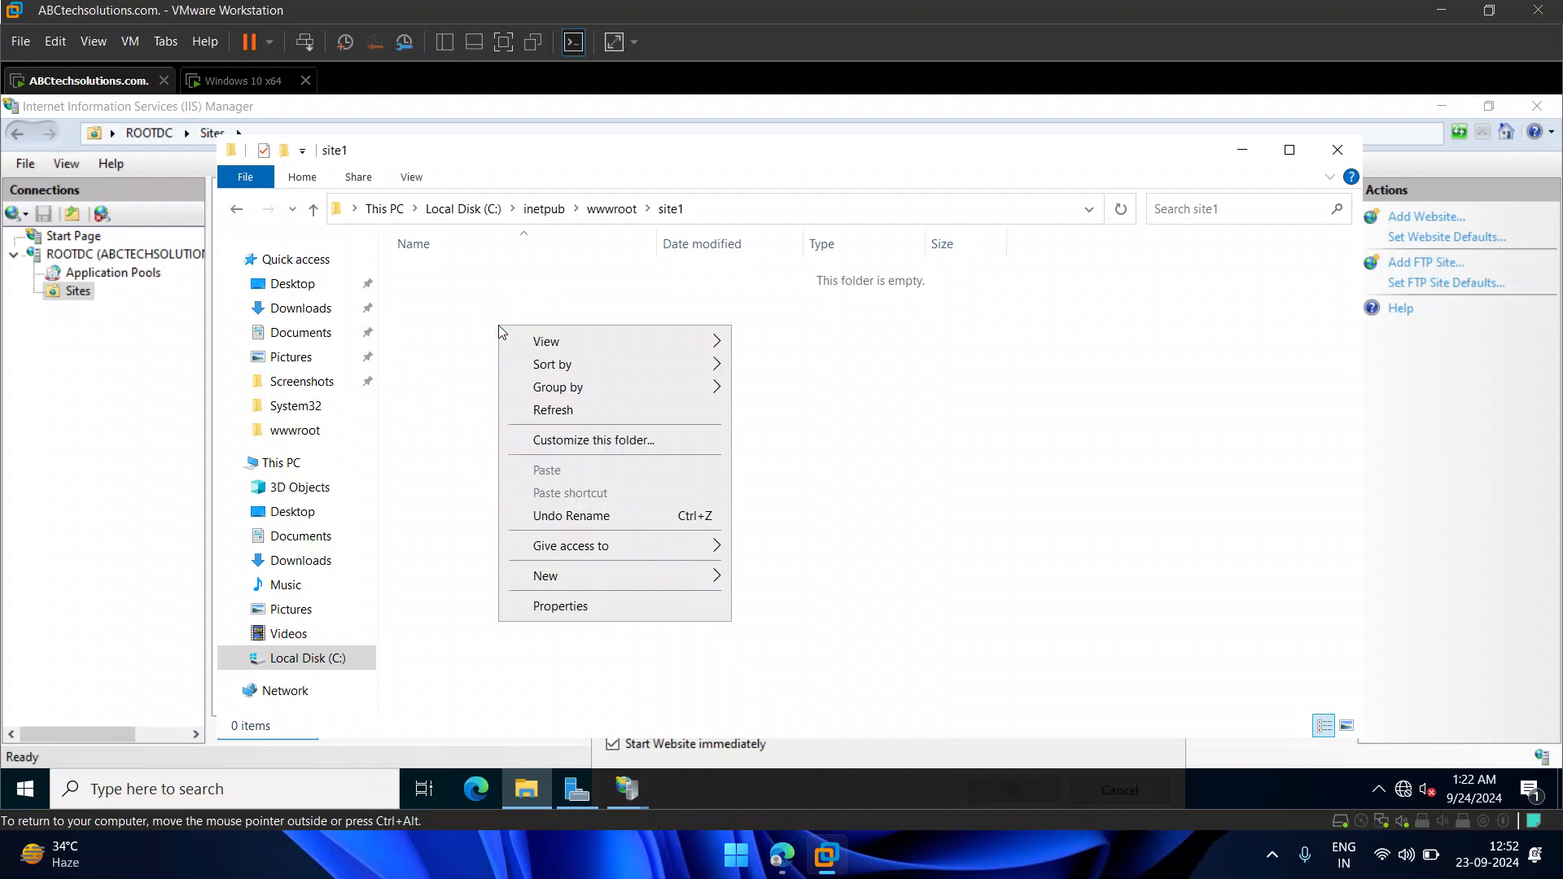
{"action": "mouse_move", "coordinate": [603, 580]}
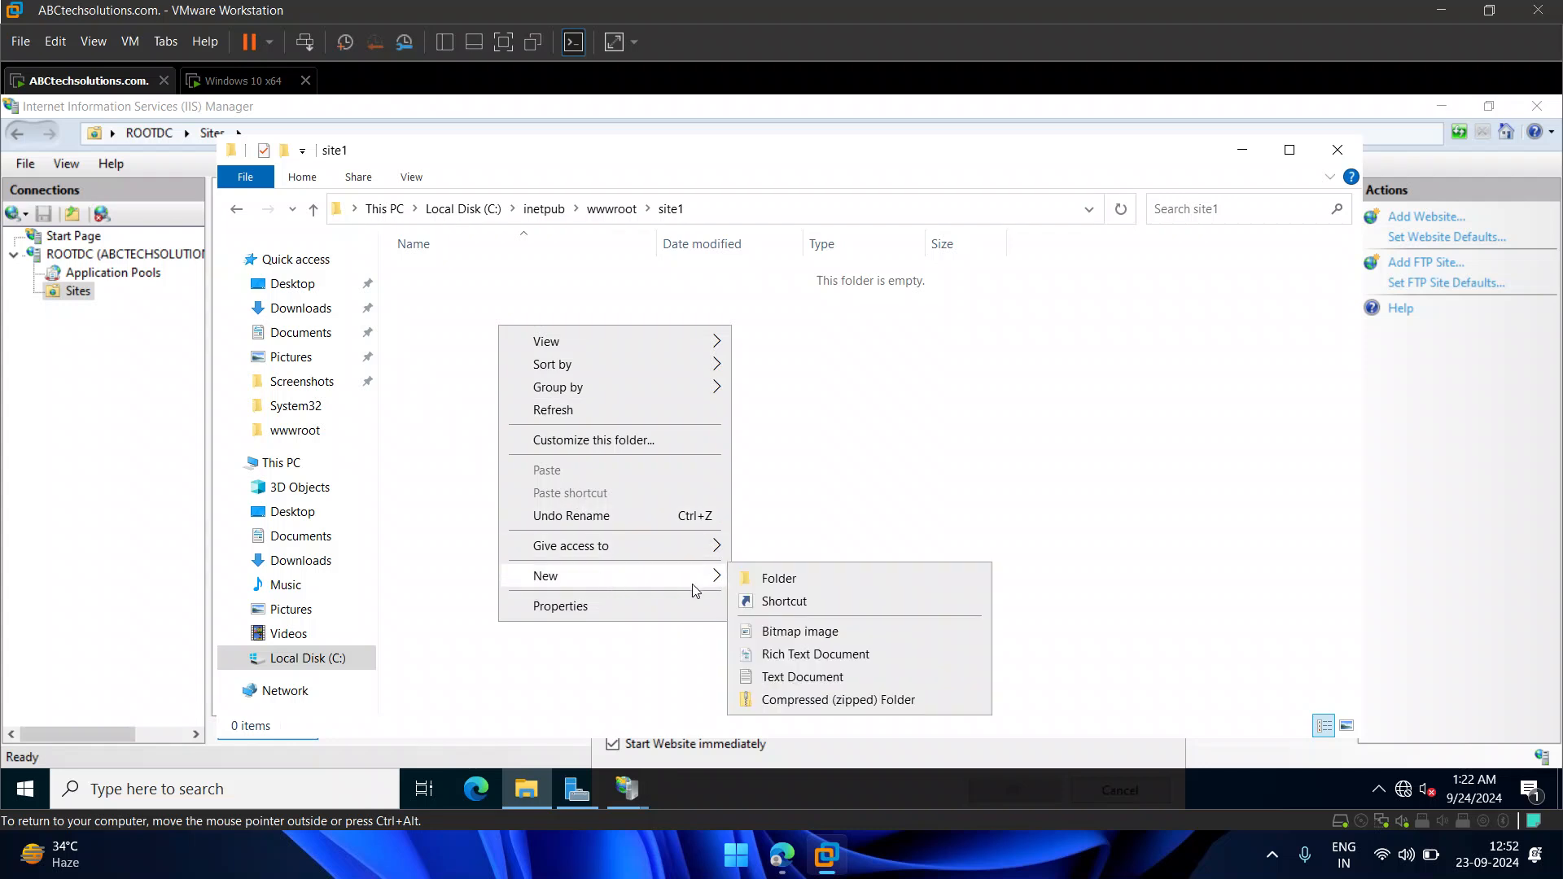
{"action": "left_click", "coordinate": [778, 670]}
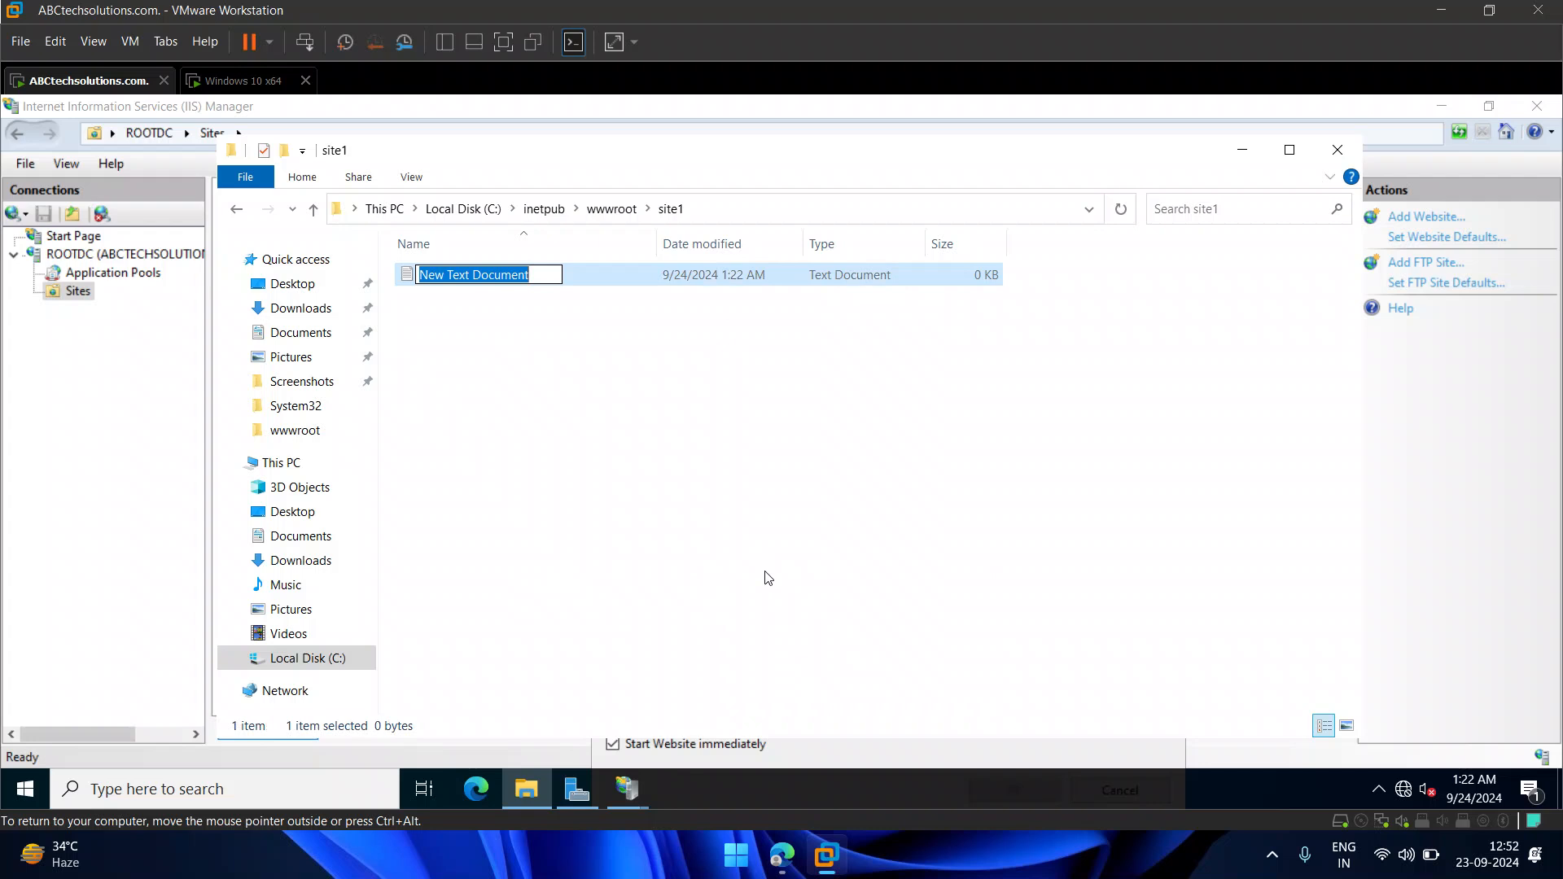
{"action": "type", "text": "site1"}
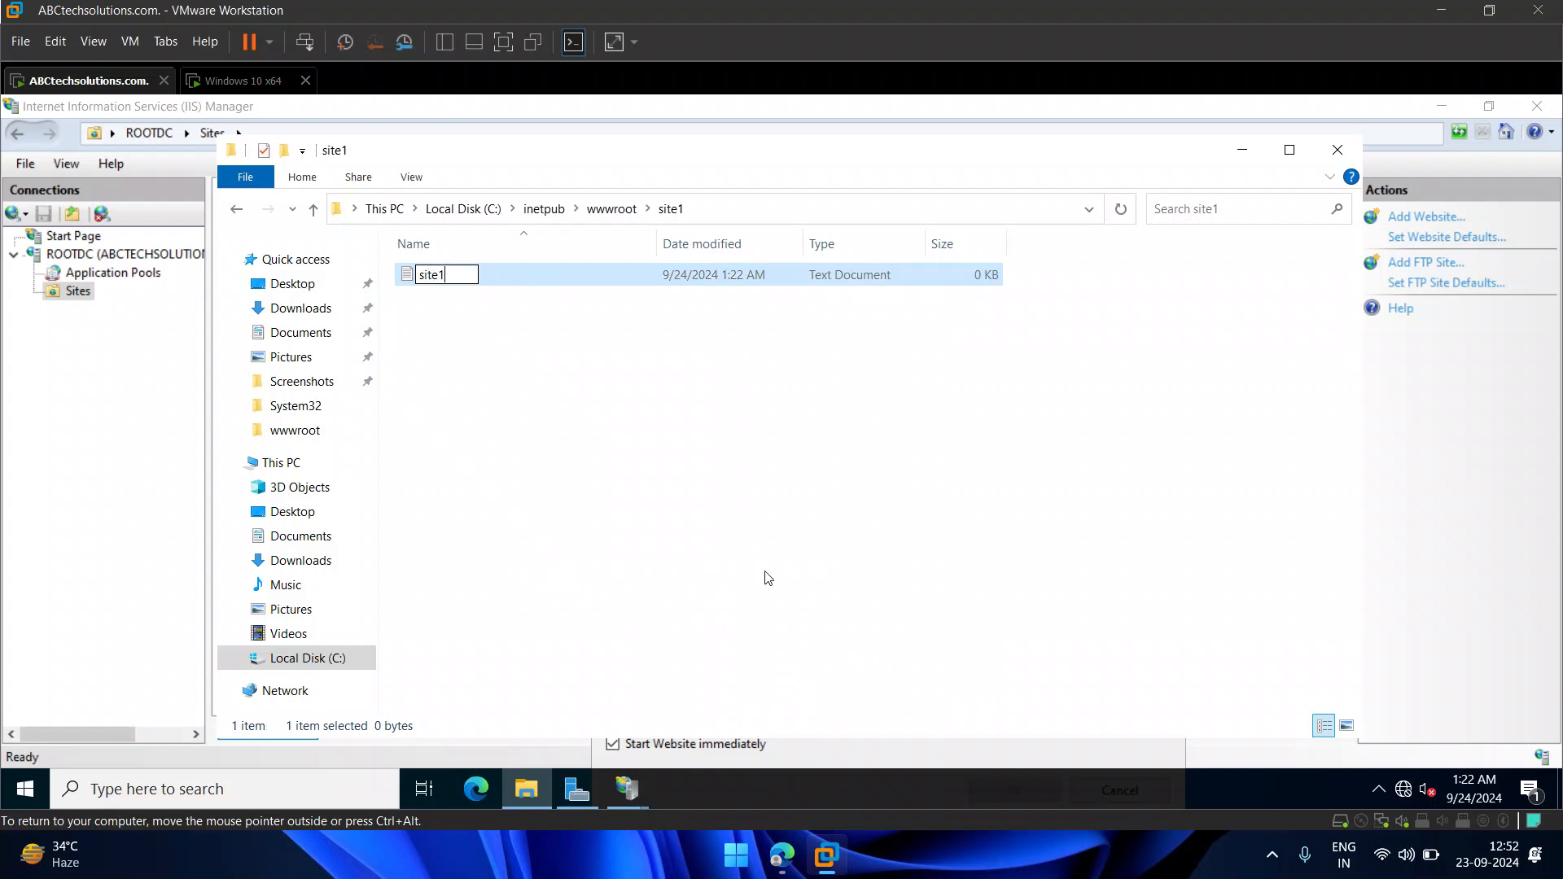
{"action": "left_click", "coordinate": [519, 275]}
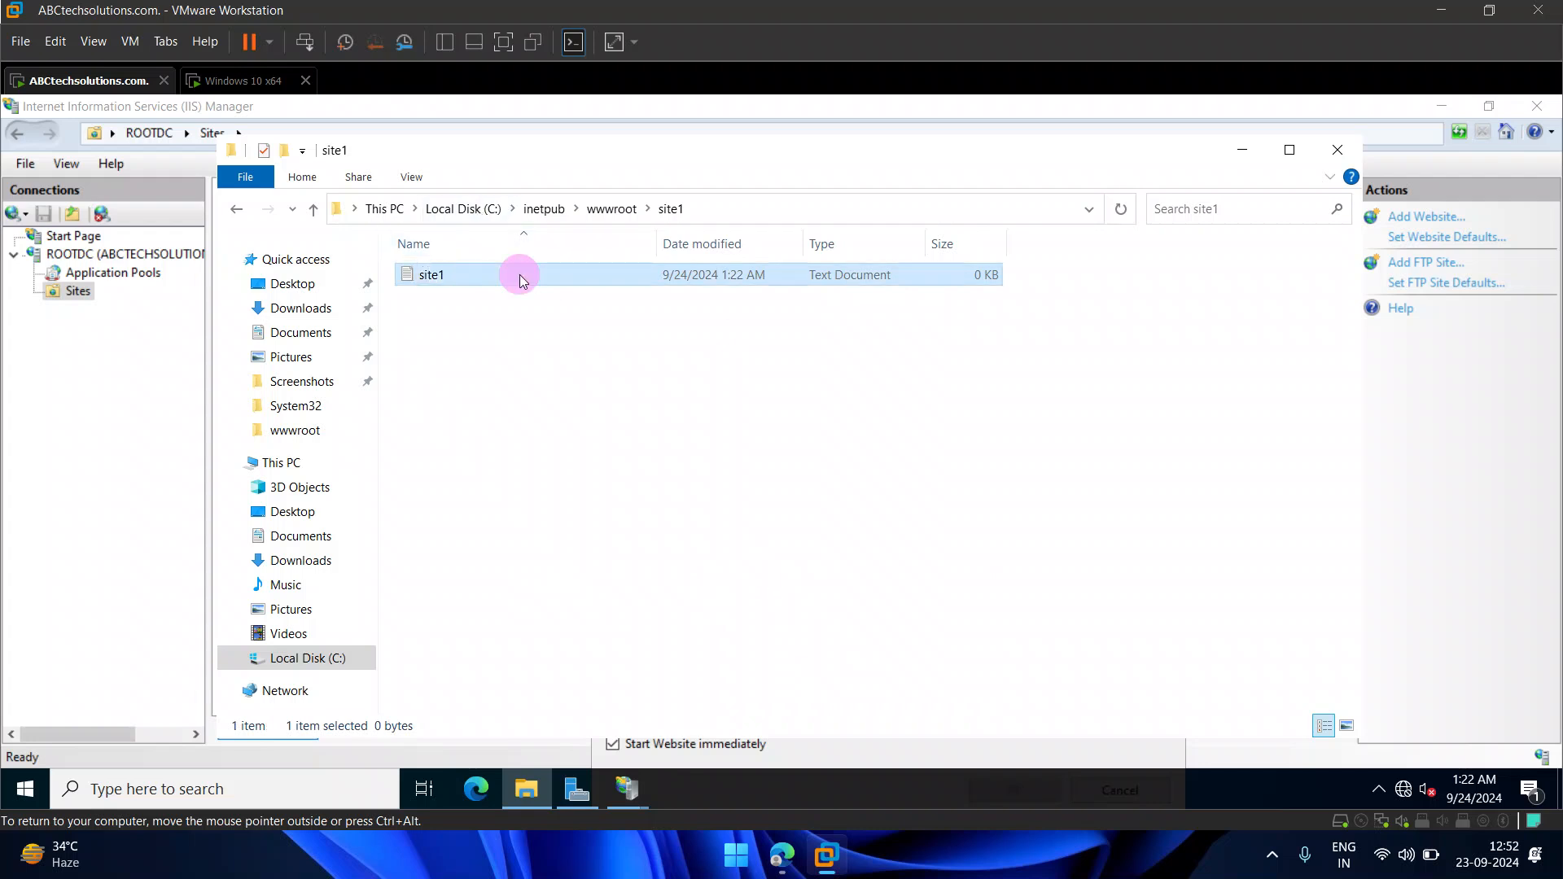
- Open the site1 text document, enter "WELCOME TO WEBSITE 1" and save it
{"action": "double_click", "coordinate": [508, 276]}
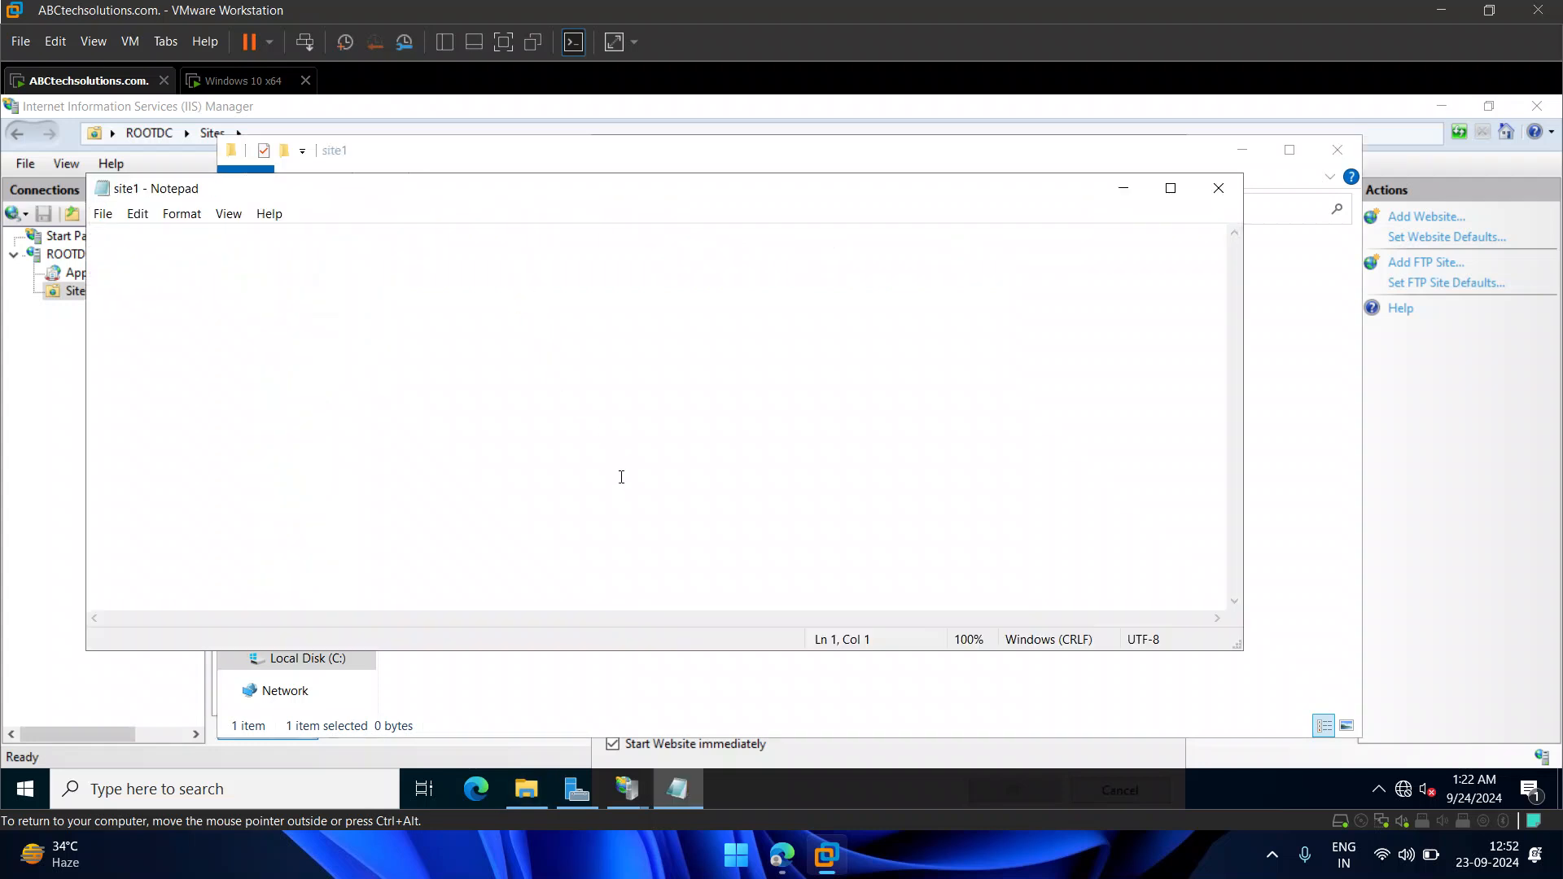
{"action": "type", "text": "WELCOME "}
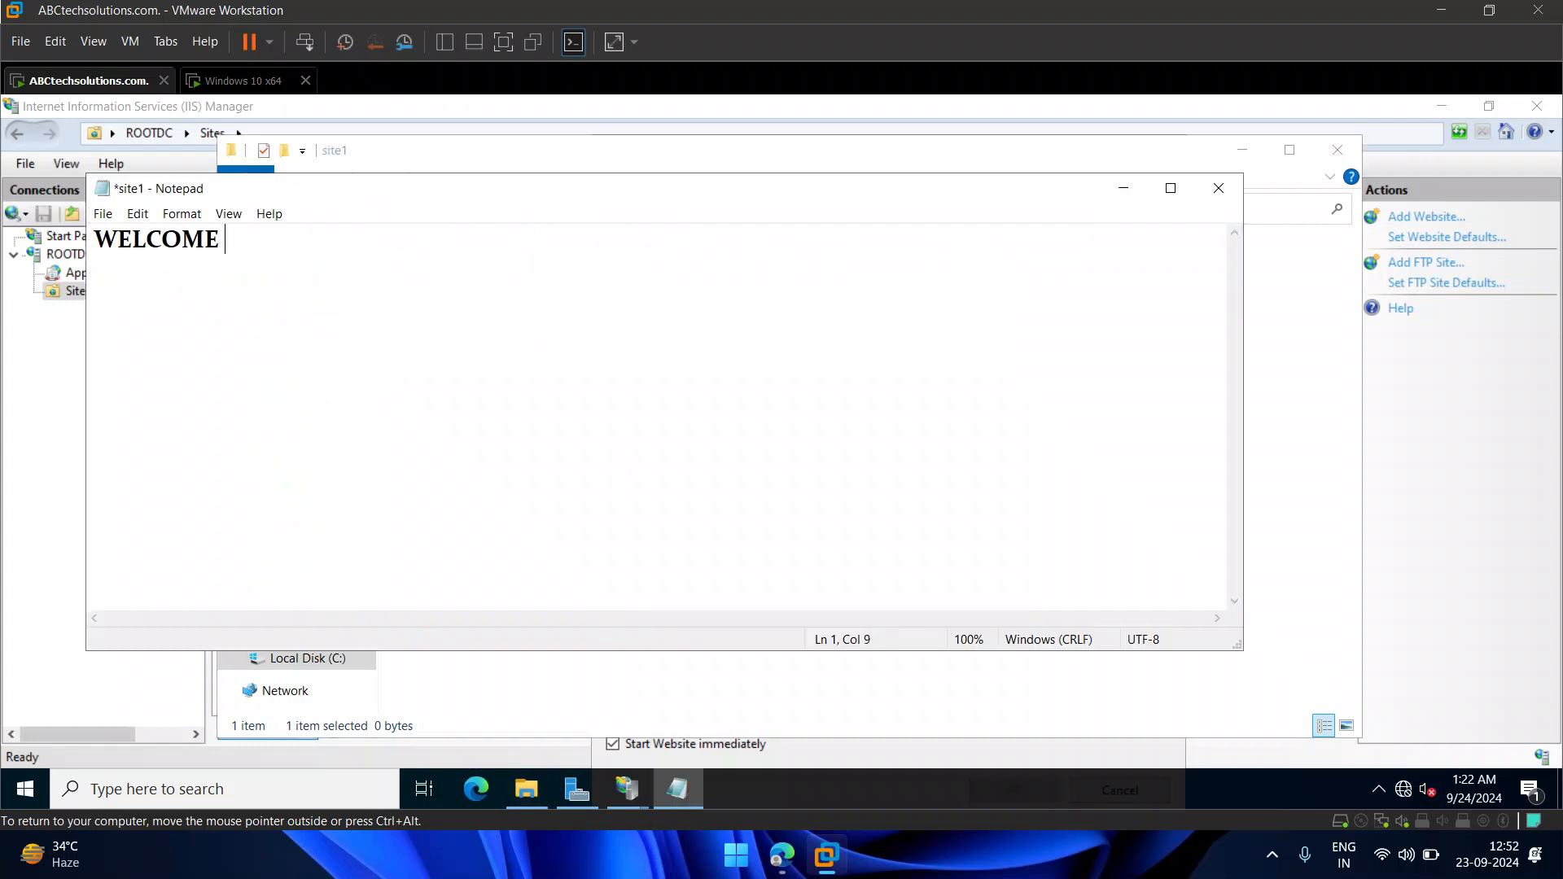
{"action": "type", "text": "TO WEBSITE 1"}
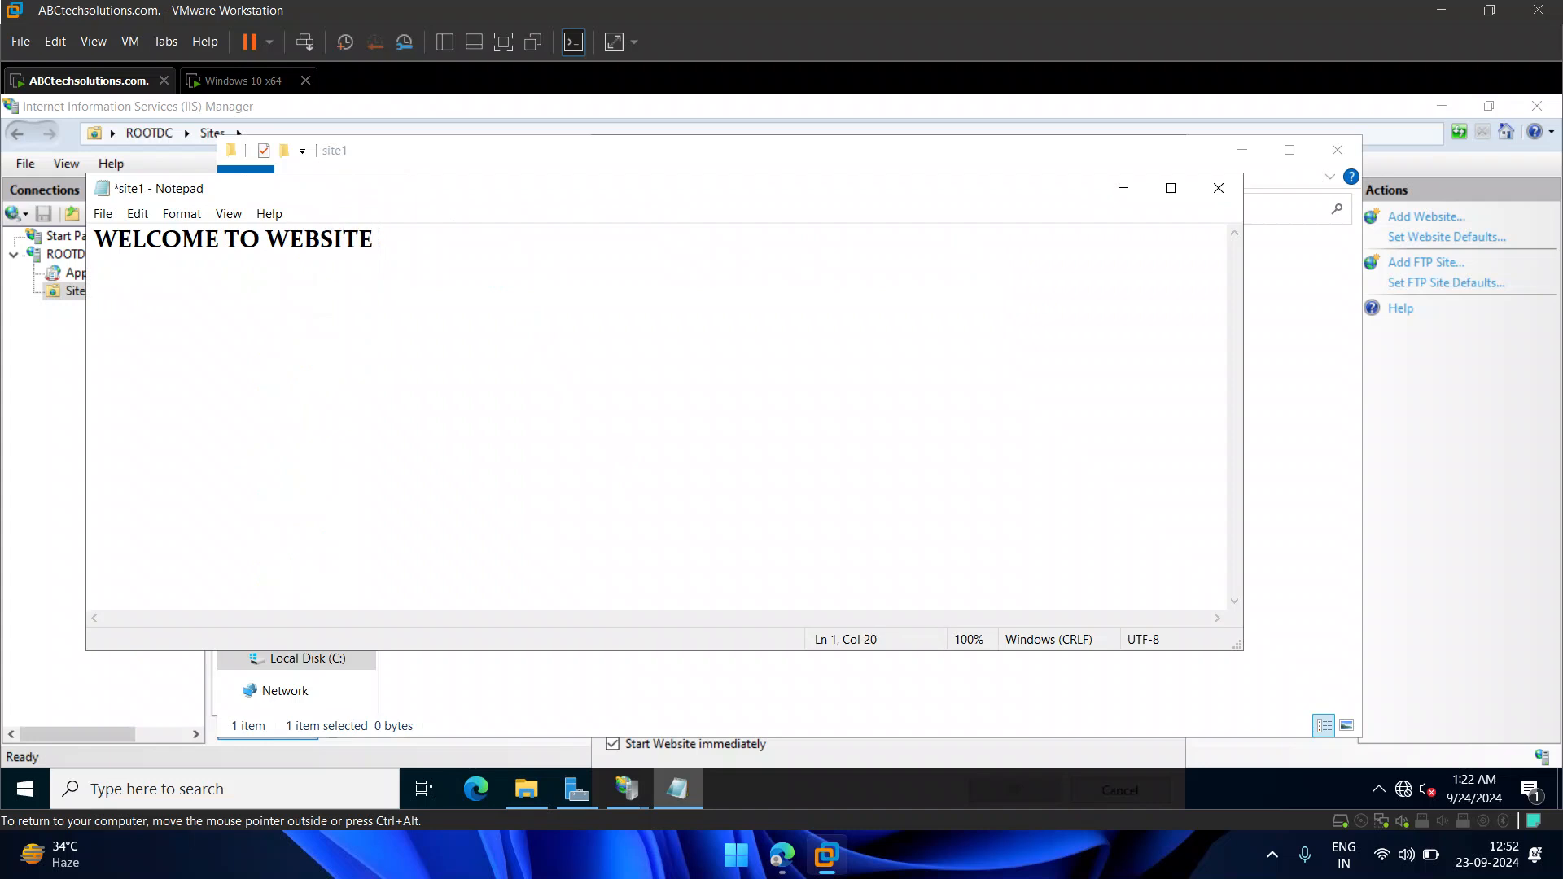
{"action": "left_click", "coordinate": [103, 213]}
{"action": "left_click", "coordinate": [142, 301]}
- Copy the whole welcome line from the site1 document and close the file
{"action": "left_click_drag", "start_coordinate": [408, 234], "coordinate": [96, 239]}
{"action": "right_click", "coordinate": [158, 253]}
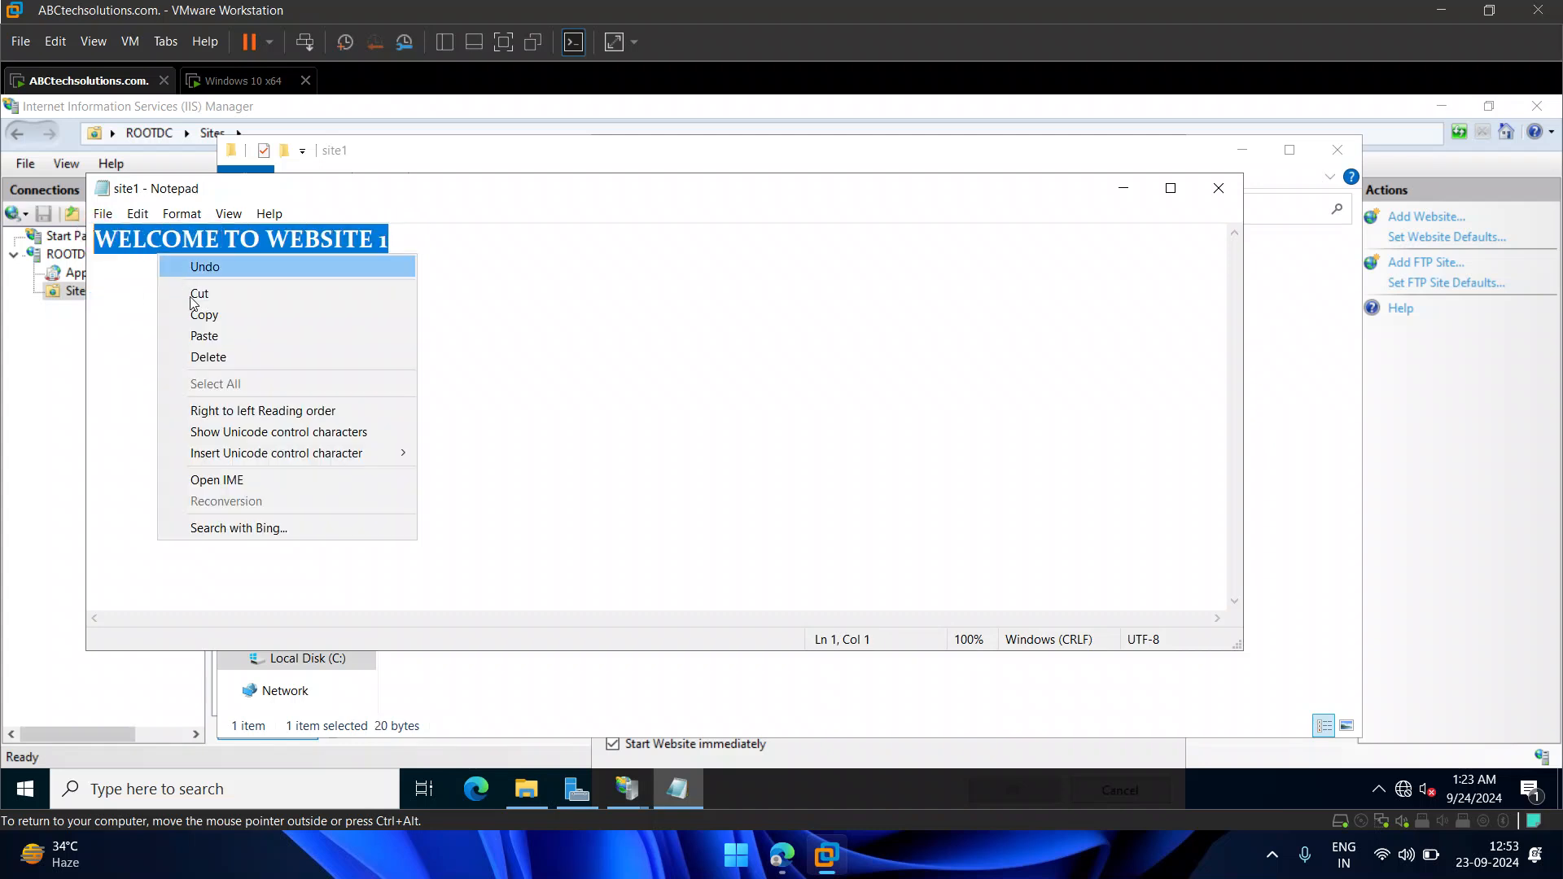
{"action": "left_click", "coordinate": [205, 315]}
{"action": "left_click", "coordinate": [1221, 183]}
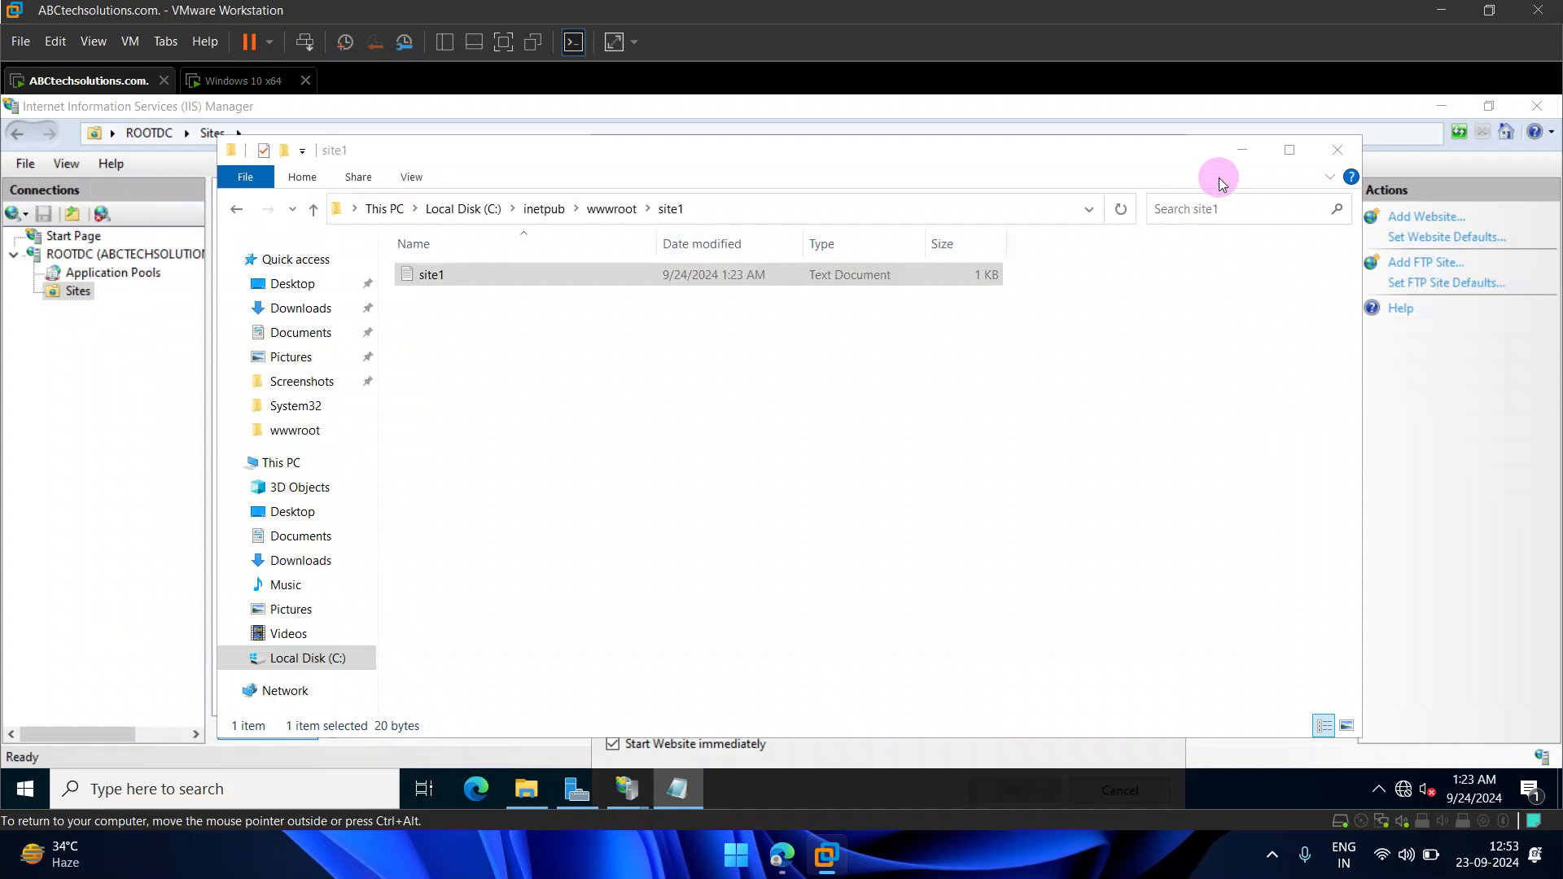
- Create a new text document named site2 in the site2 folder under wwwroot
{"action": "left_click", "coordinate": [236, 209]}
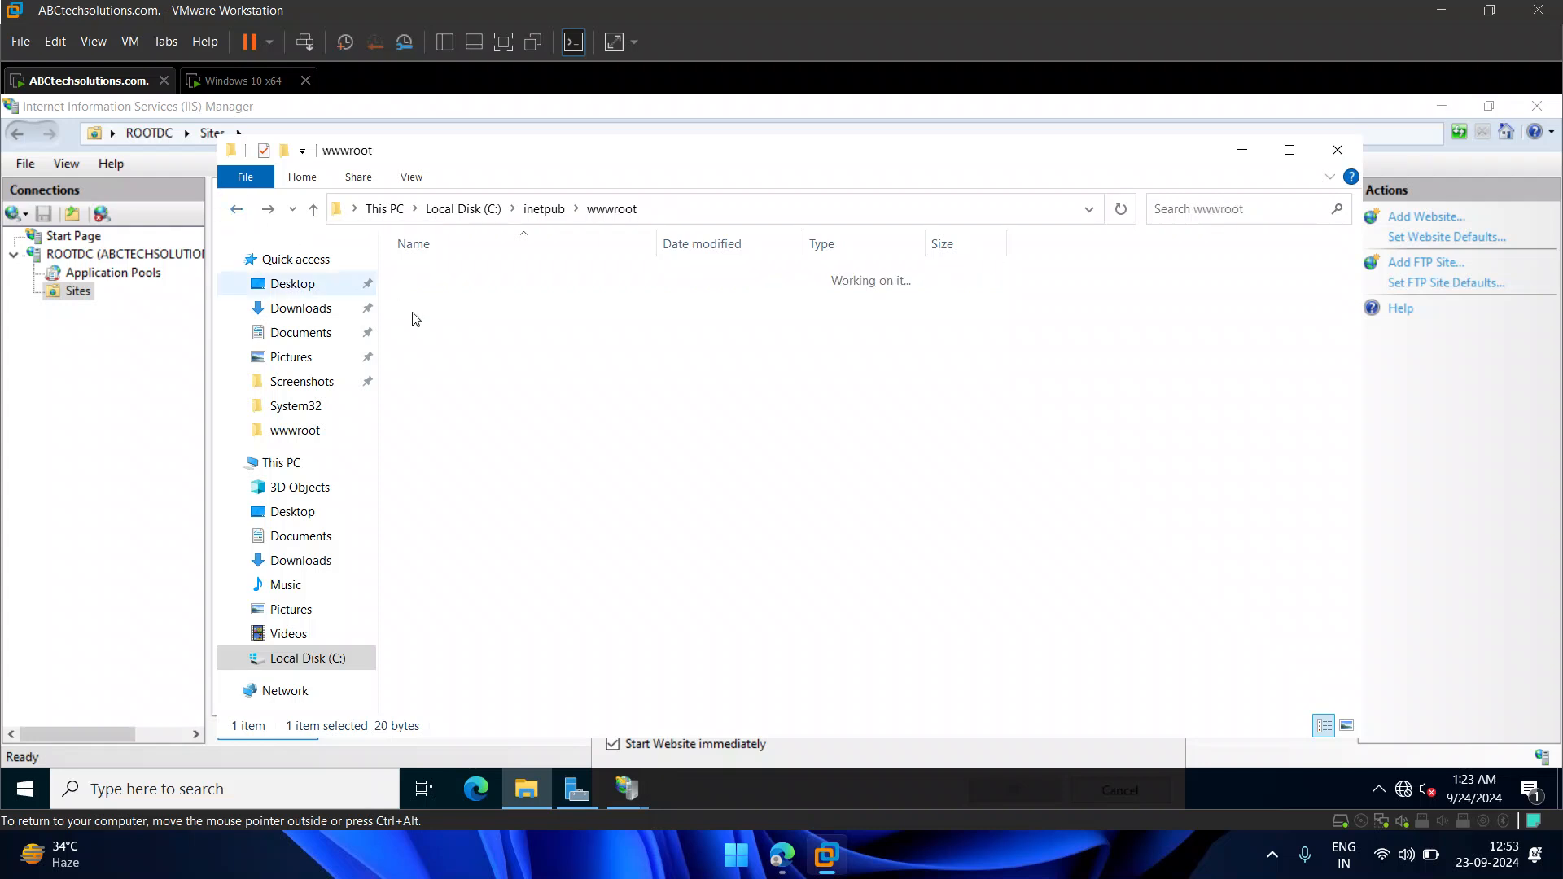
{"action": "double_click", "coordinate": [476, 303]}
{"action": "right_click", "coordinate": [475, 305]}
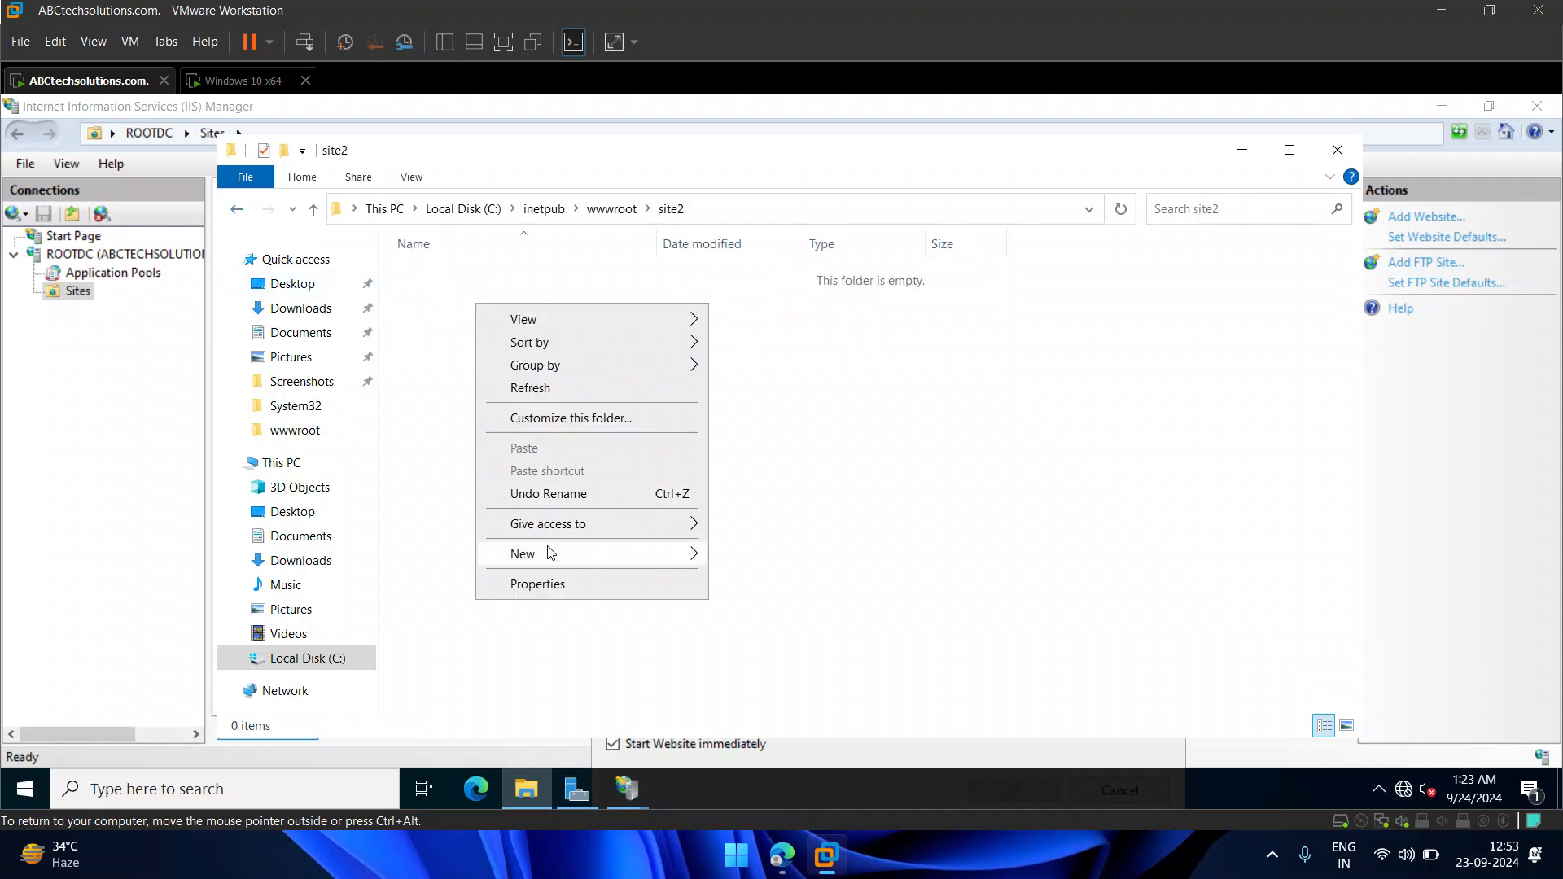
{"action": "mouse_move", "coordinate": [549, 552]}
{"action": "left_click", "coordinate": [739, 652]}
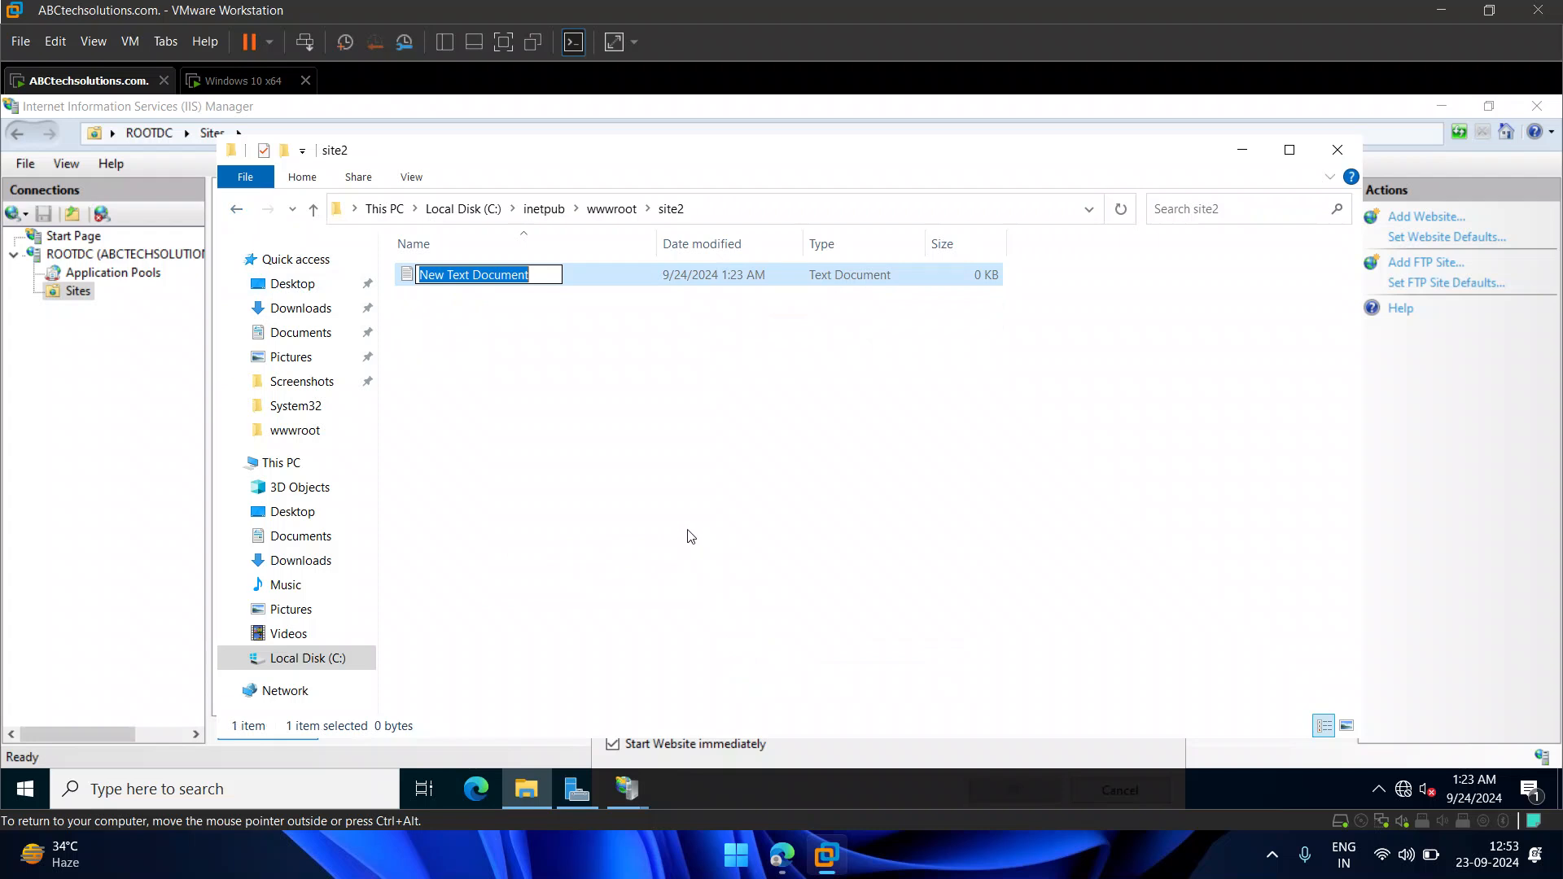
{"action": "type", "text": "site2"}
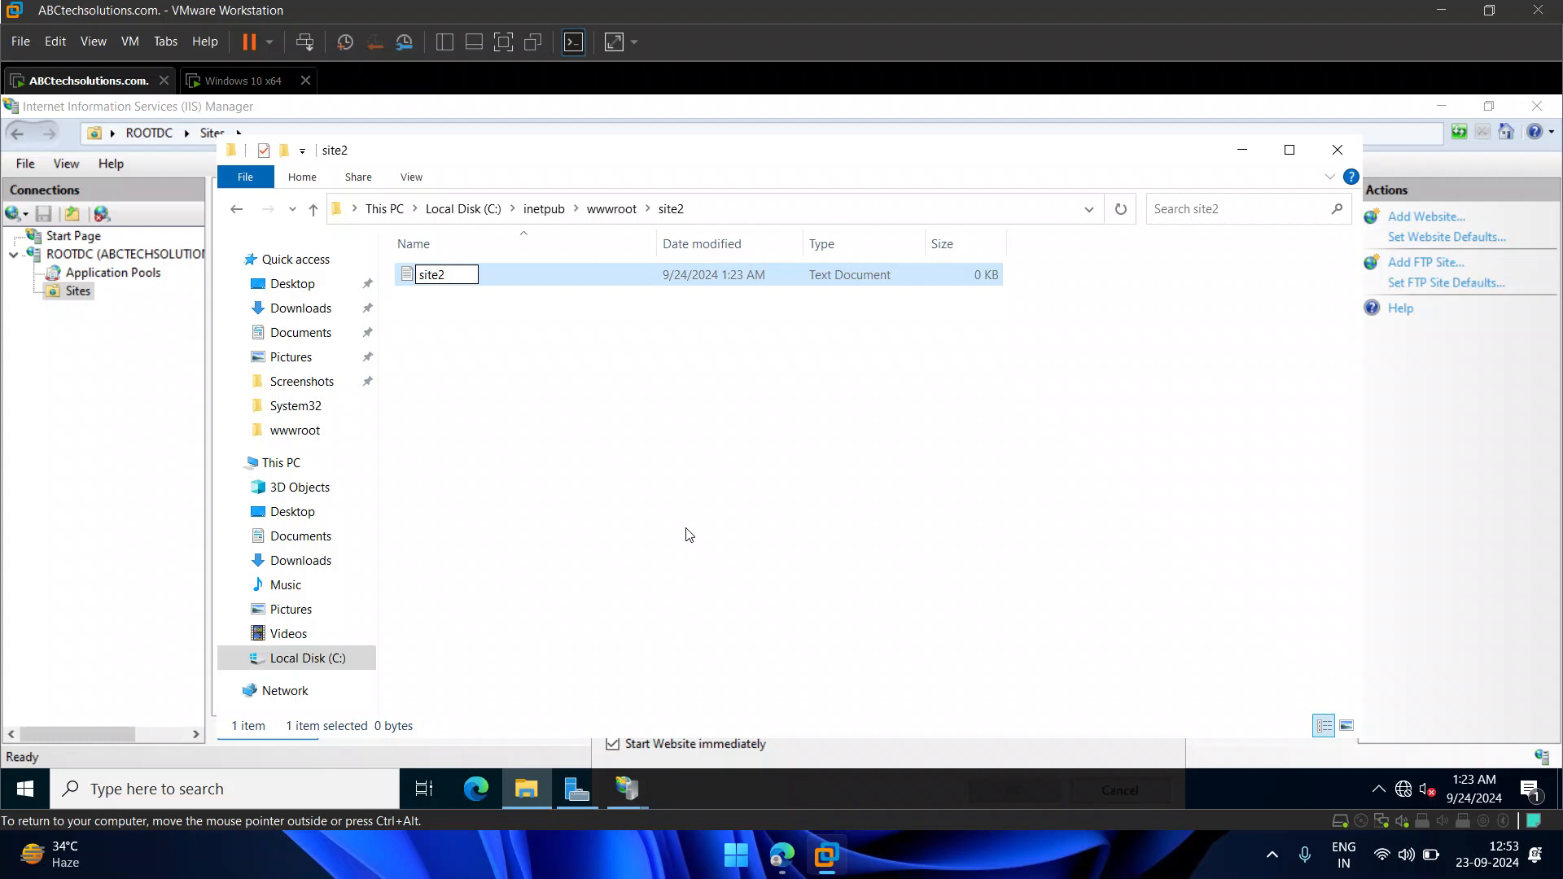
{"action": "key", "text": "Return"}
- Paste the copied line into the site2 document, change it to "WELCOME TO WEBSITE 2", and save and close the file
{"action": "key", "text": "Return"}
{"action": "key", "text": "ctrl+v"}
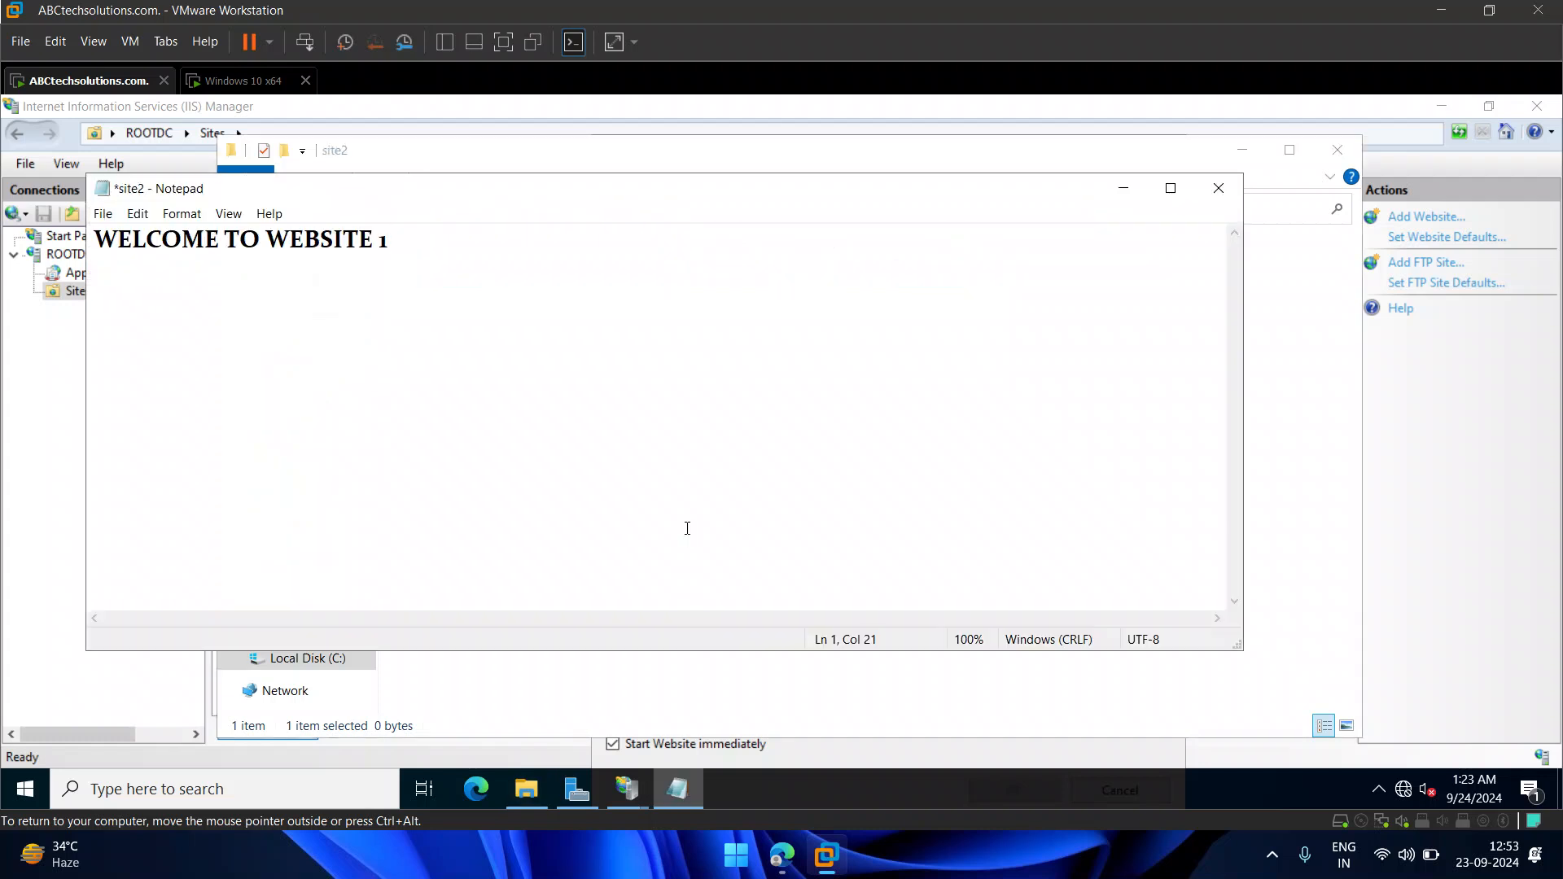
{"action": "key", "text": "BackSpace"}
{"action": "type", "text": "2"}
{"action": "left_click", "coordinate": [102, 214]}
{"action": "left_click", "coordinate": [139, 299]}
{"action": "left_click", "coordinate": [1218, 188]}
- Create a new text document named site3 in the site3 folder under wwwroot
{"action": "left_click", "coordinate": [237, 209]}
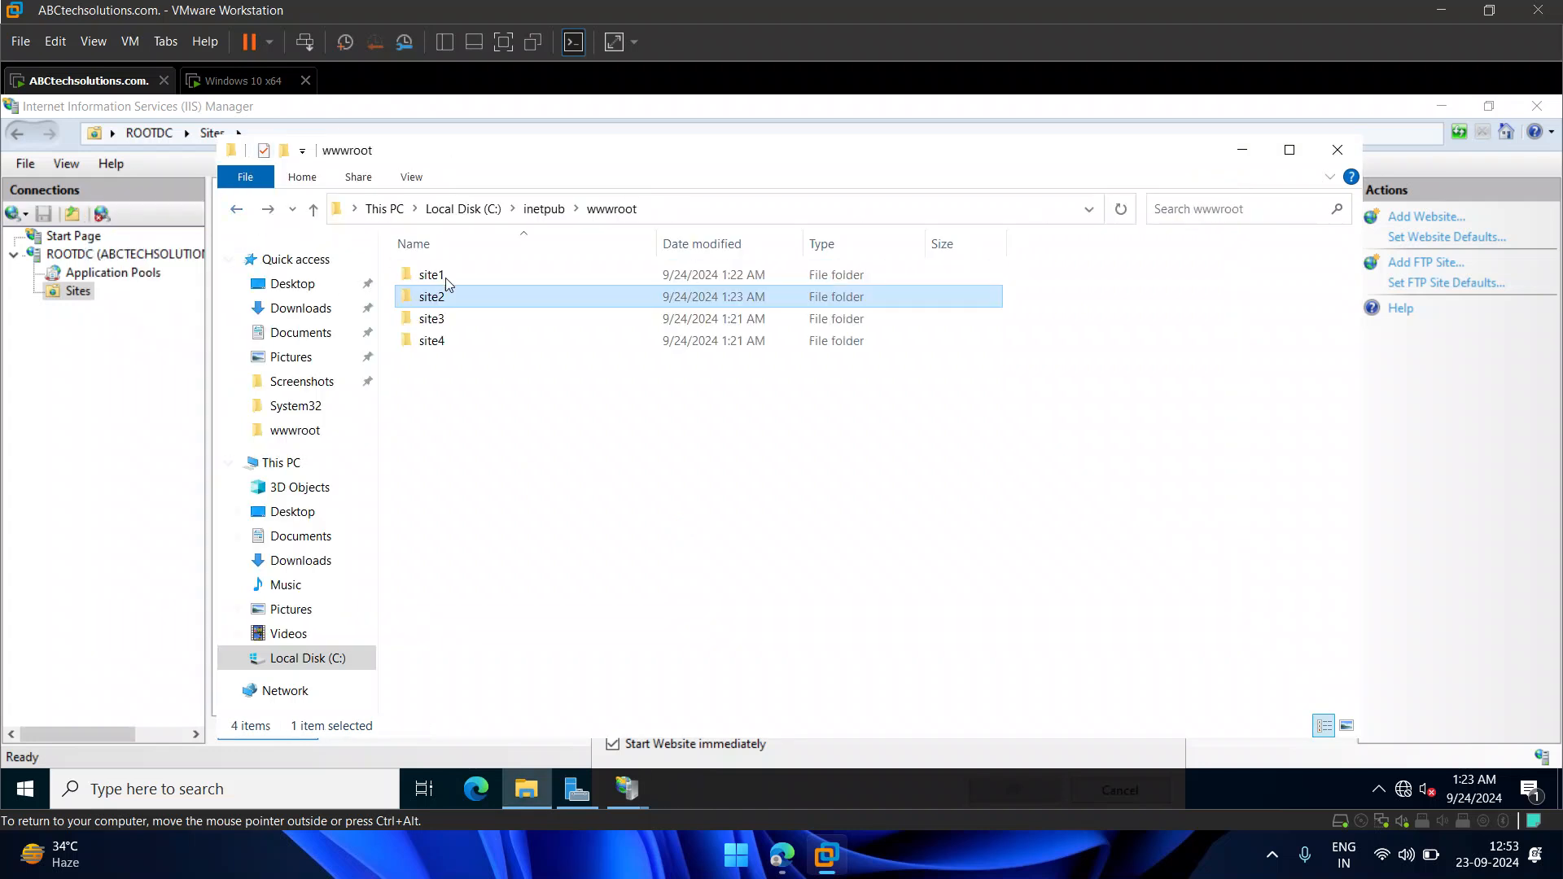
{"action": "double_click", "coordinate": [457, 320]}
{"action": "right_click", "coordinate": [457, 324]}
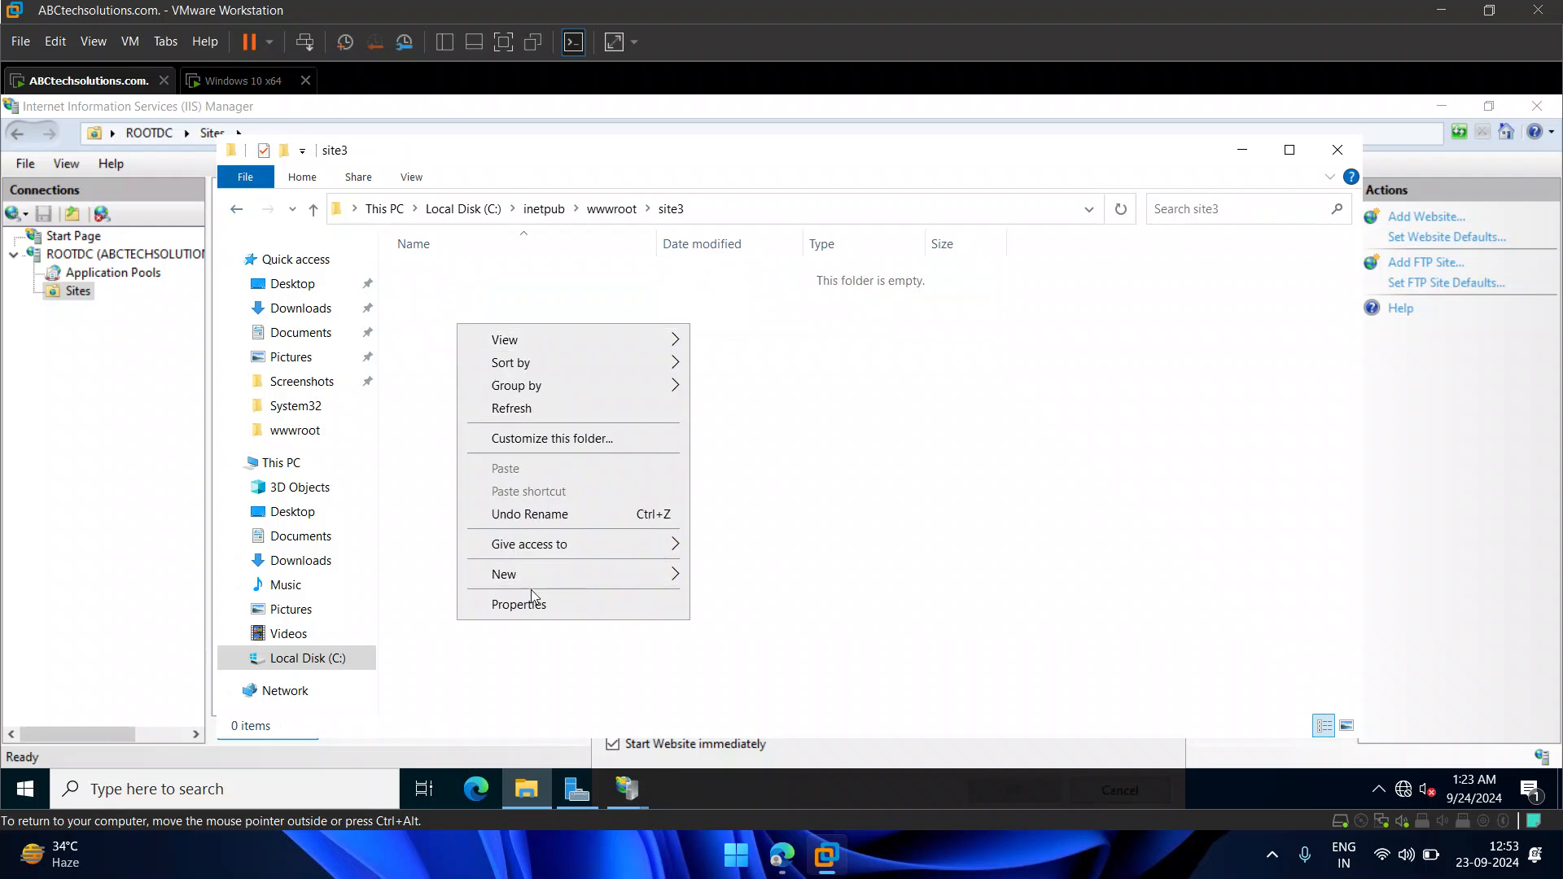
{"action": "mouse_move", "coordinate": [534, 577]}
{"action": "left_click", "coordinate": [760, 674]}
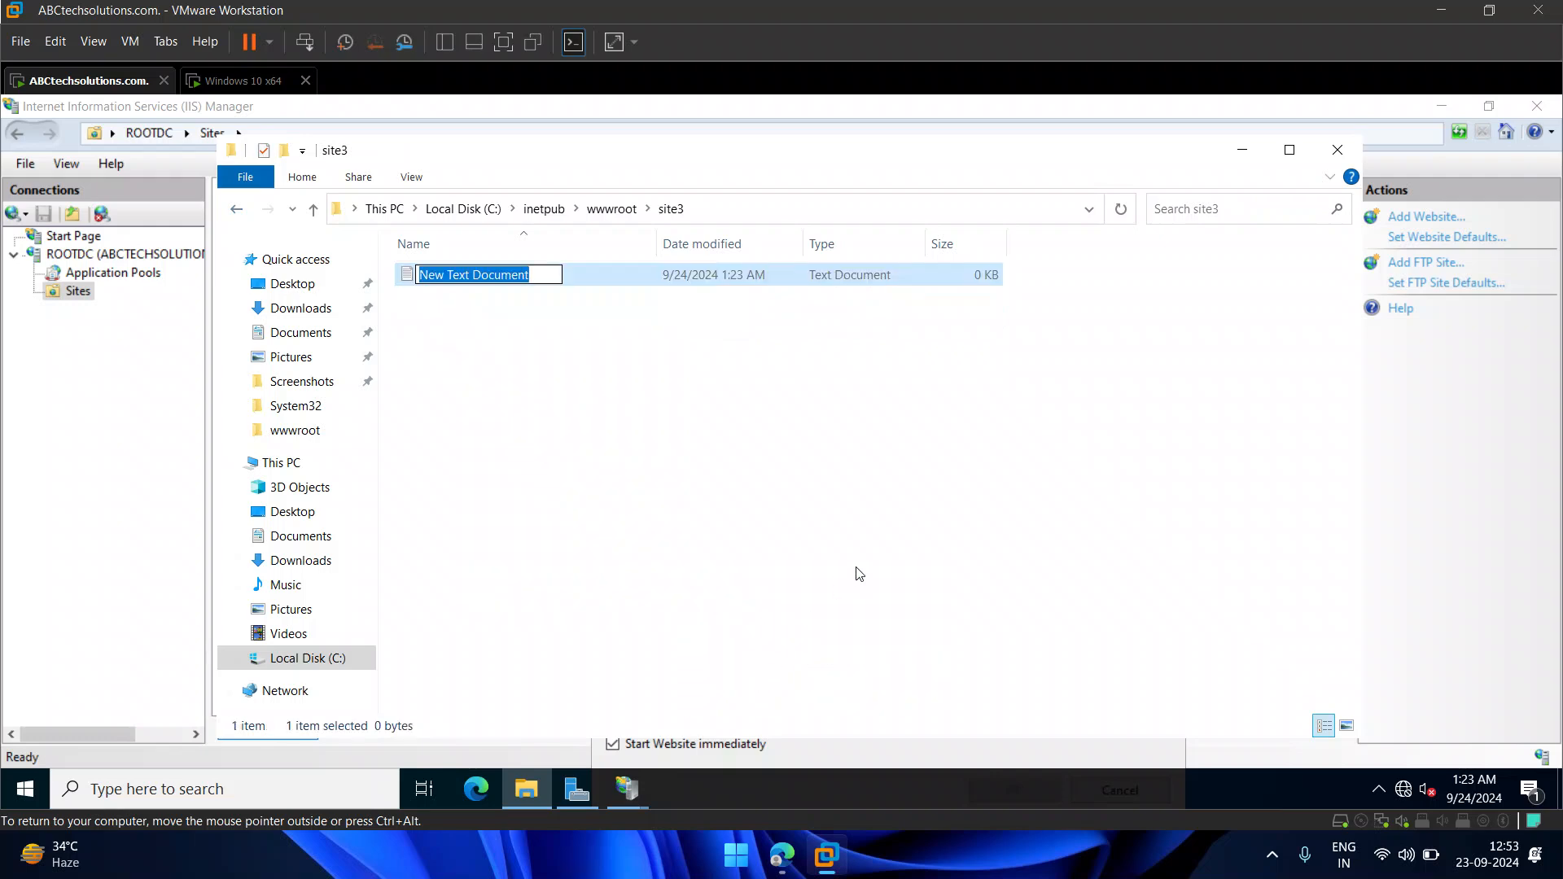
{"action": "type", "text": "site3"}
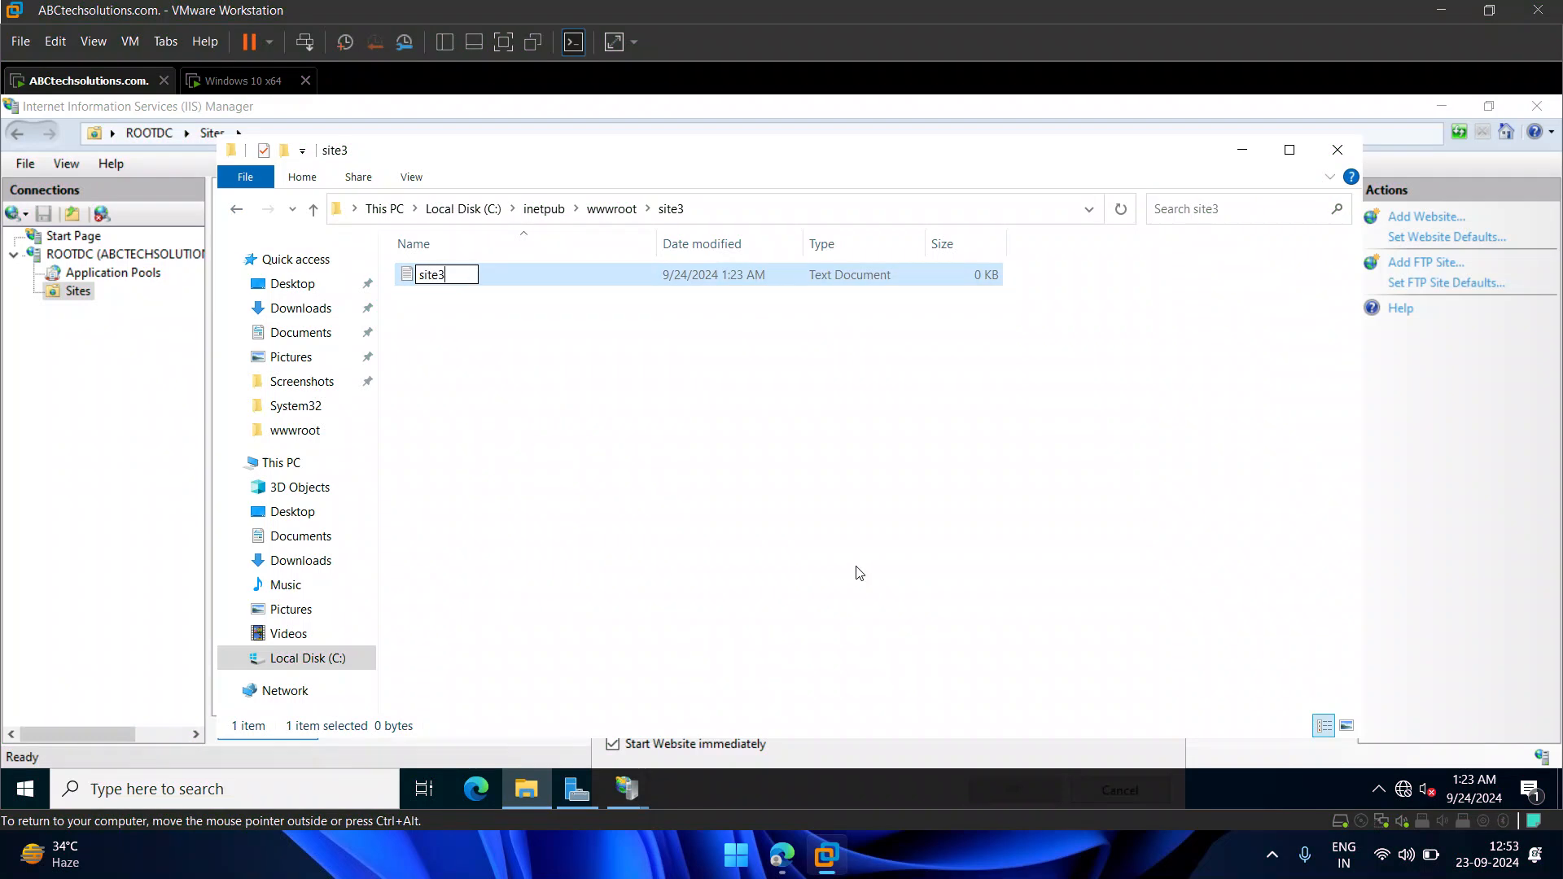
{"action": "key", "text": "Return"}
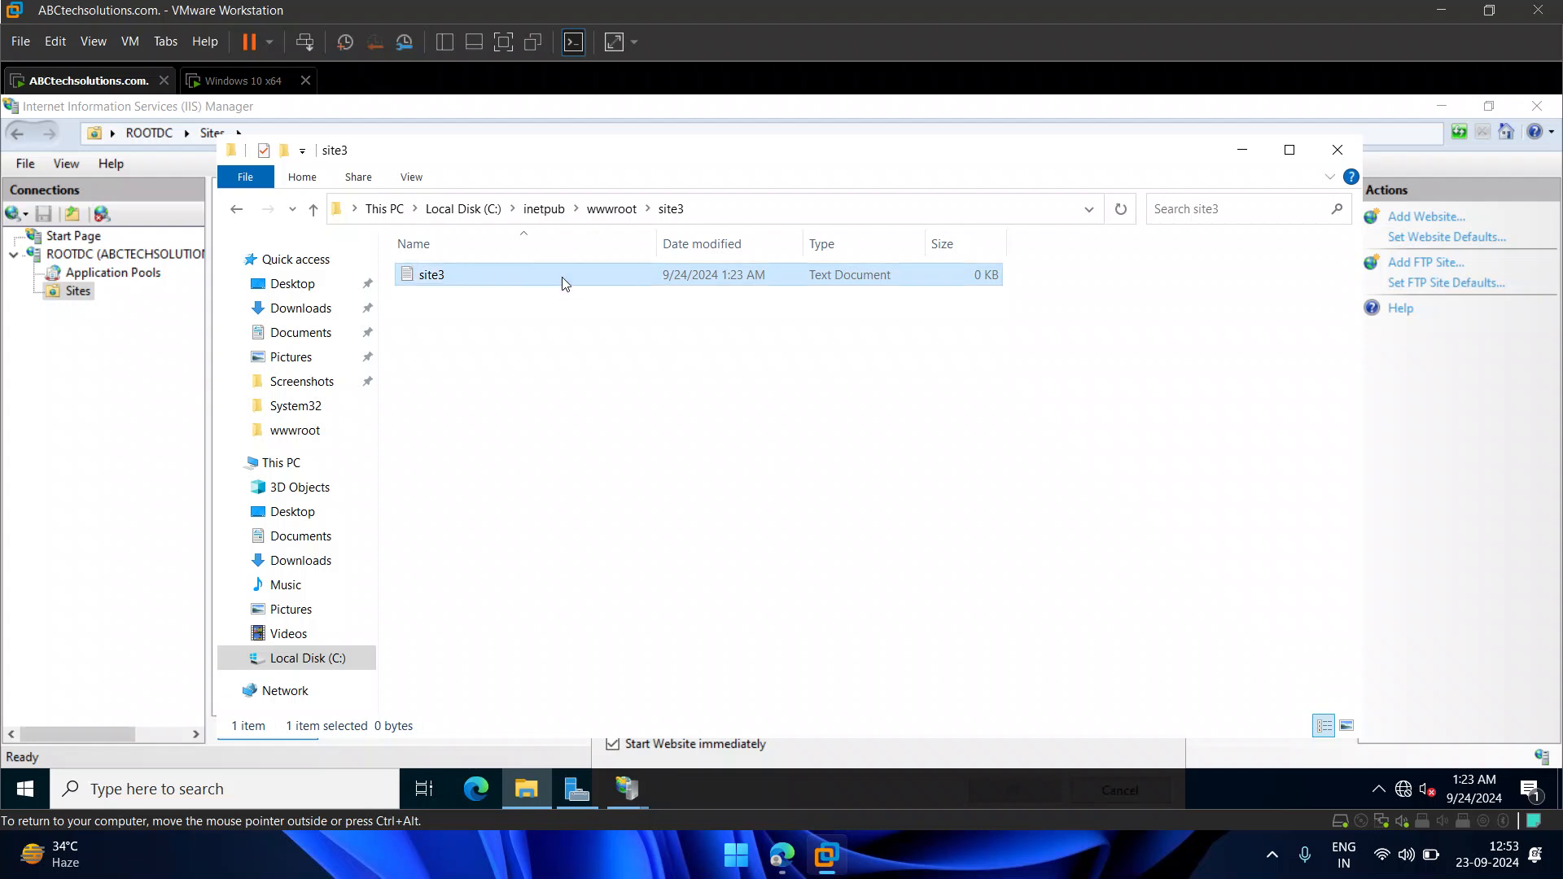
- Fill the site3 document with "WELCOME TO WEBSITE 3", and save and close the file
{"action": "double_click", "coordinate": [562, 276]}
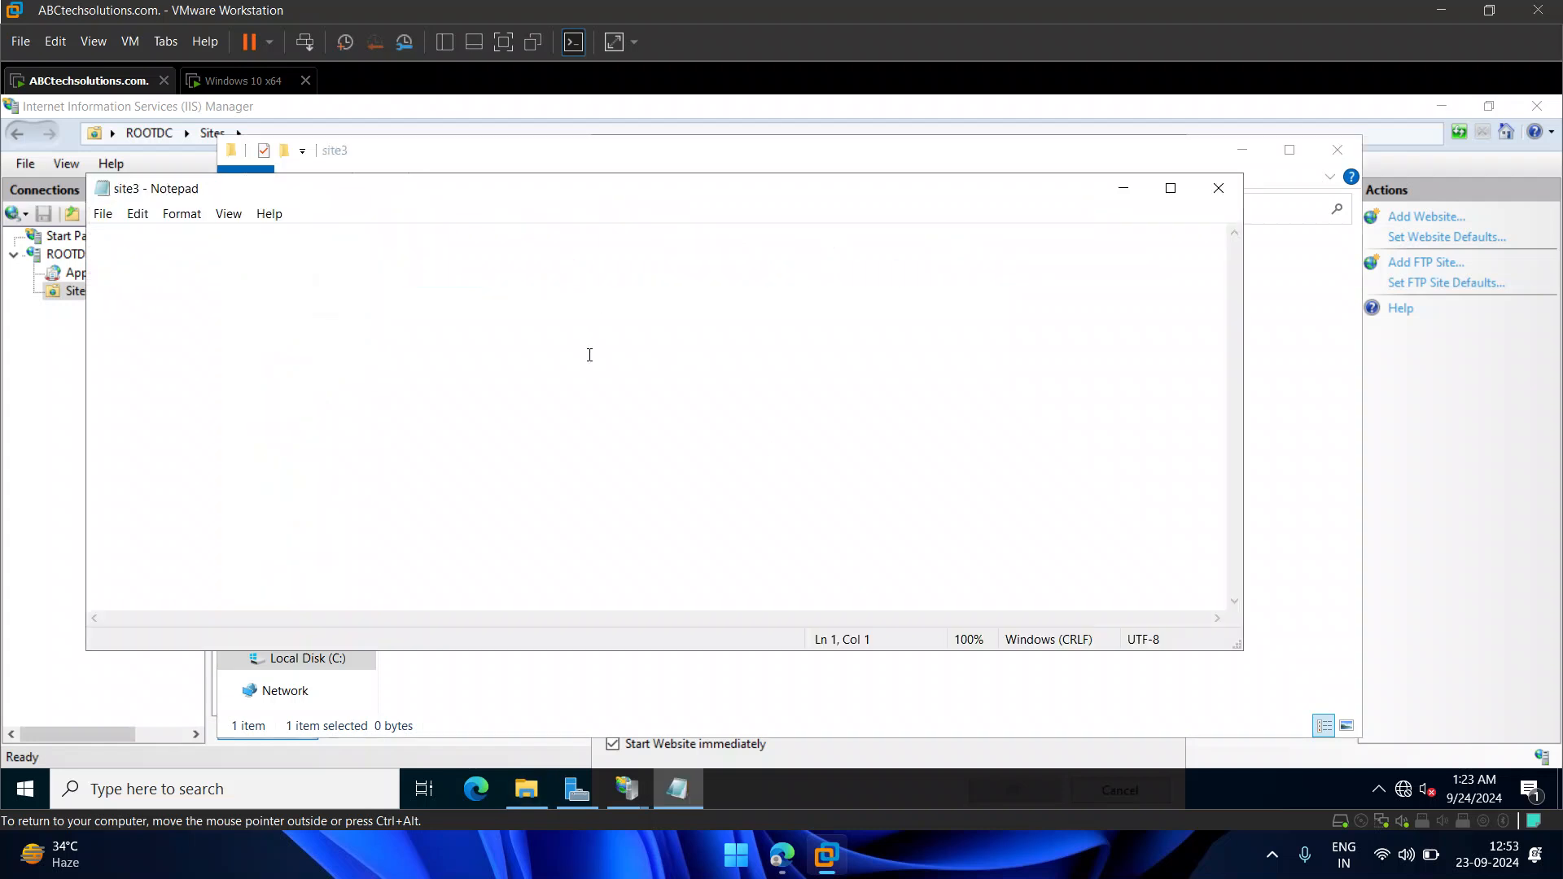
{"action": "type", "text": "WELCOME TO WEBSITE 3"}
{"action": "key", "text": "BackSpace"}
{"action": "type", "text": "3"}
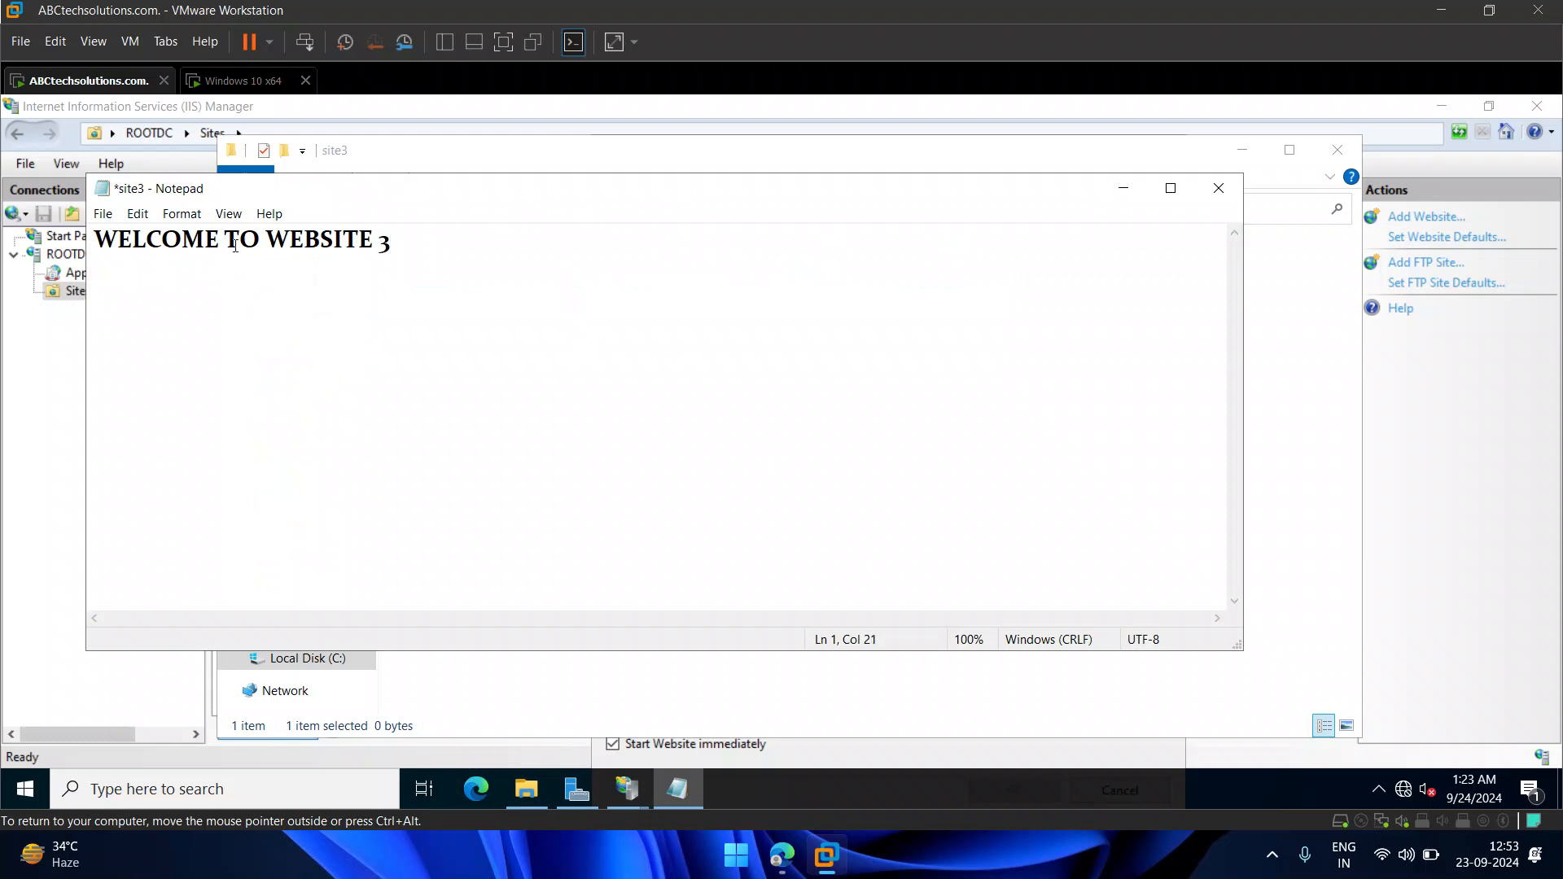
{"action": "left_click", "coordinate": [103, 213]}
{"action": "left_click", "coordinate": [135, 300]}
{"action": "left_click", "coordinate": [1218, 188]}
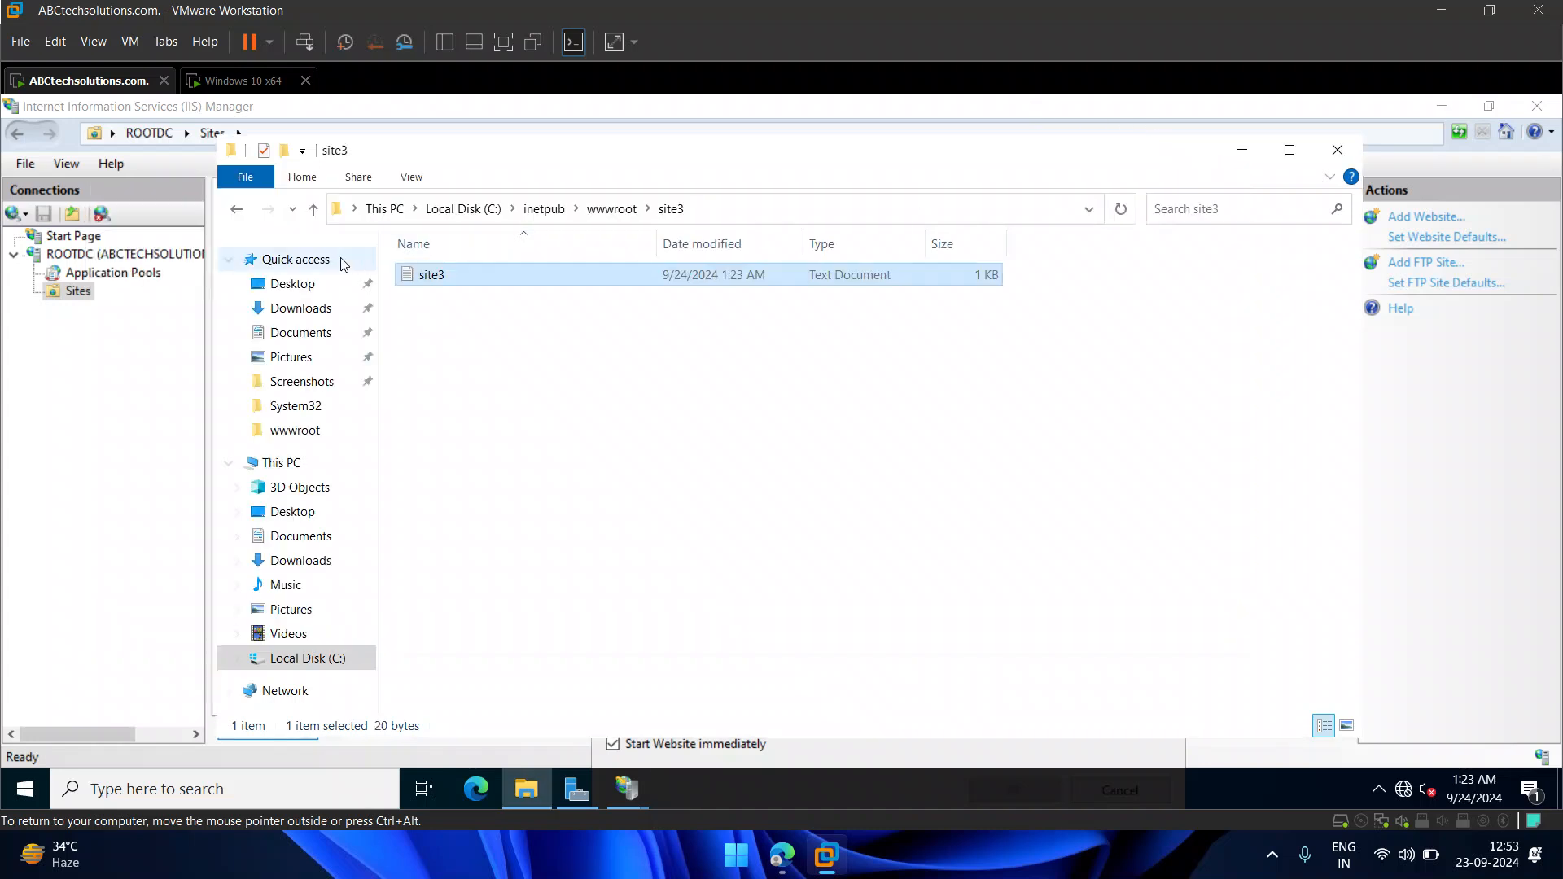
- Create a new text document named site4 in the site4 folder under wwwroot
{"action": "left_click", "coordinate": [236, 209]}
{"action": "double_click", "coordinate": [443, 341]}
{"action": "right_click", "coordinate": [499, 343]}
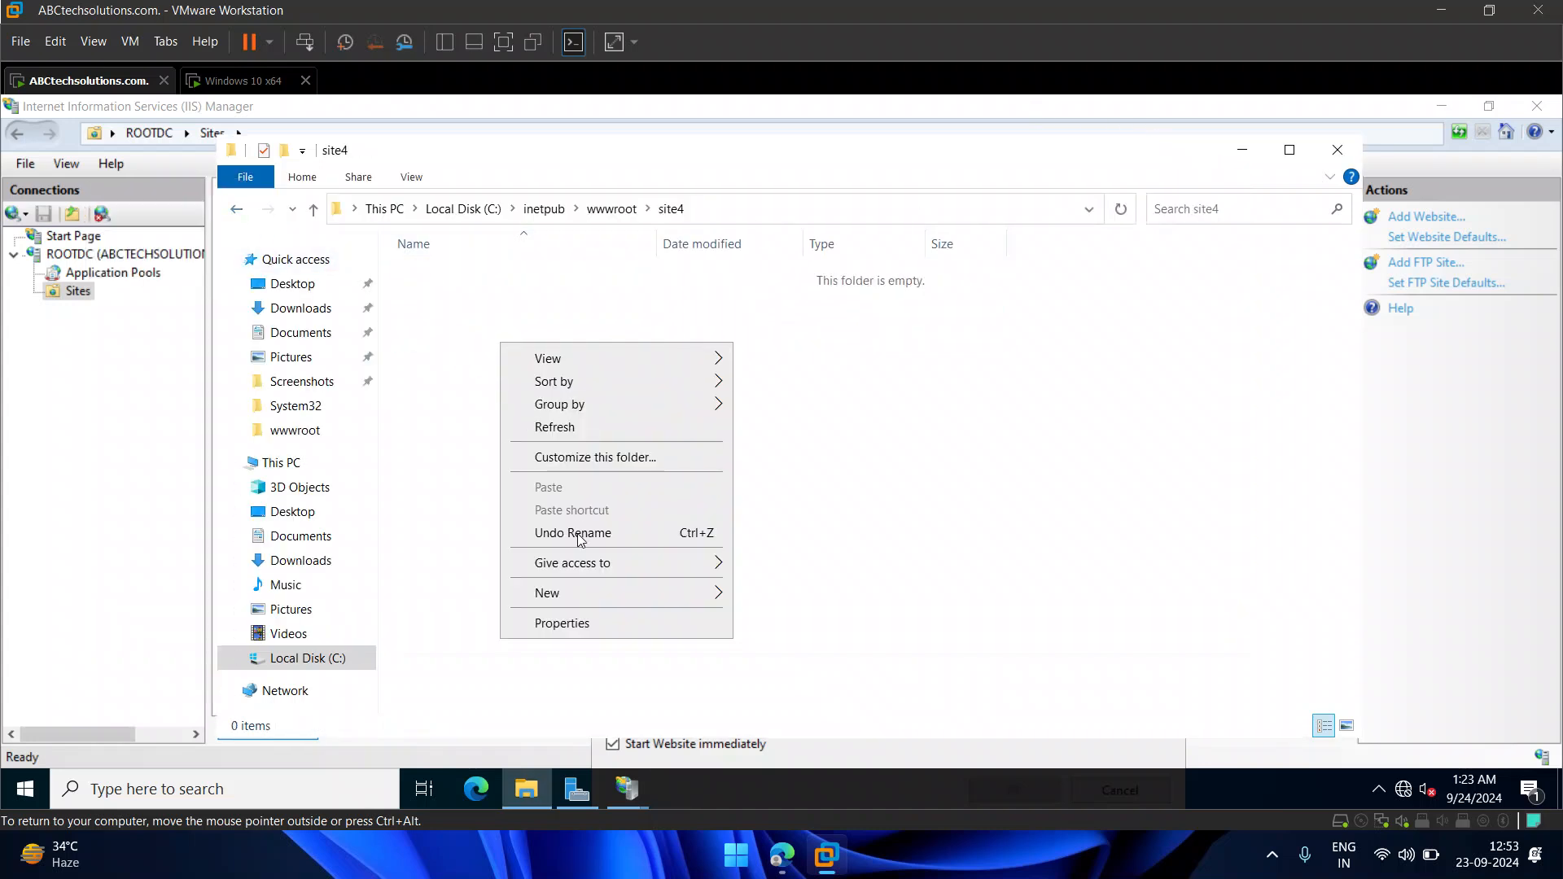
{"action": "mouse_move", "coordinate": [594, 594]}
{"action": "left_click", "coordinate": [778, 688]}
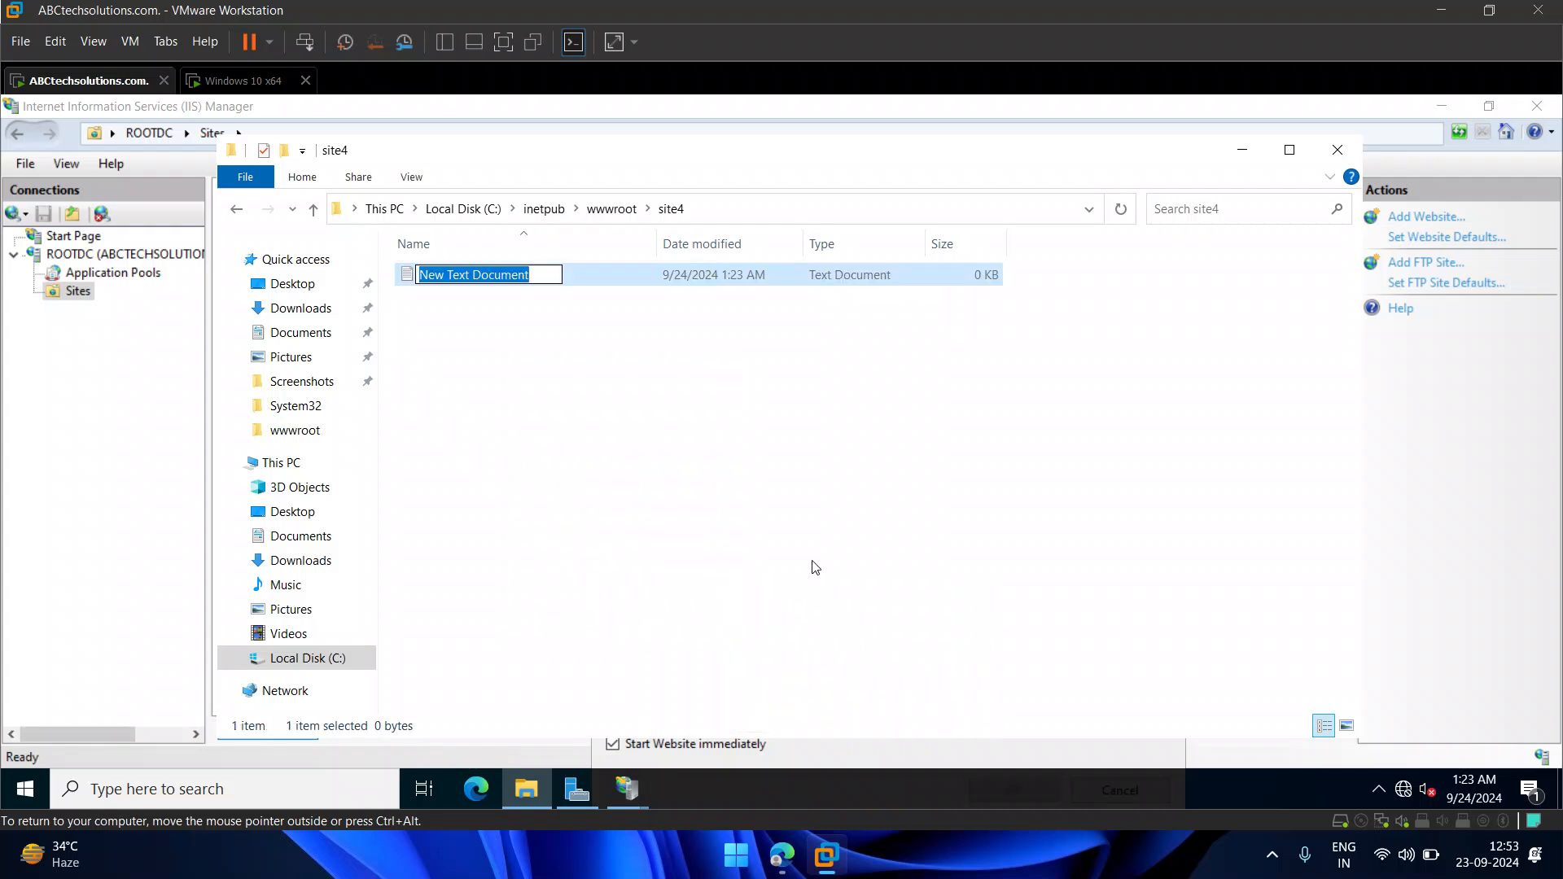
{"action": "type", "text": "site4"}
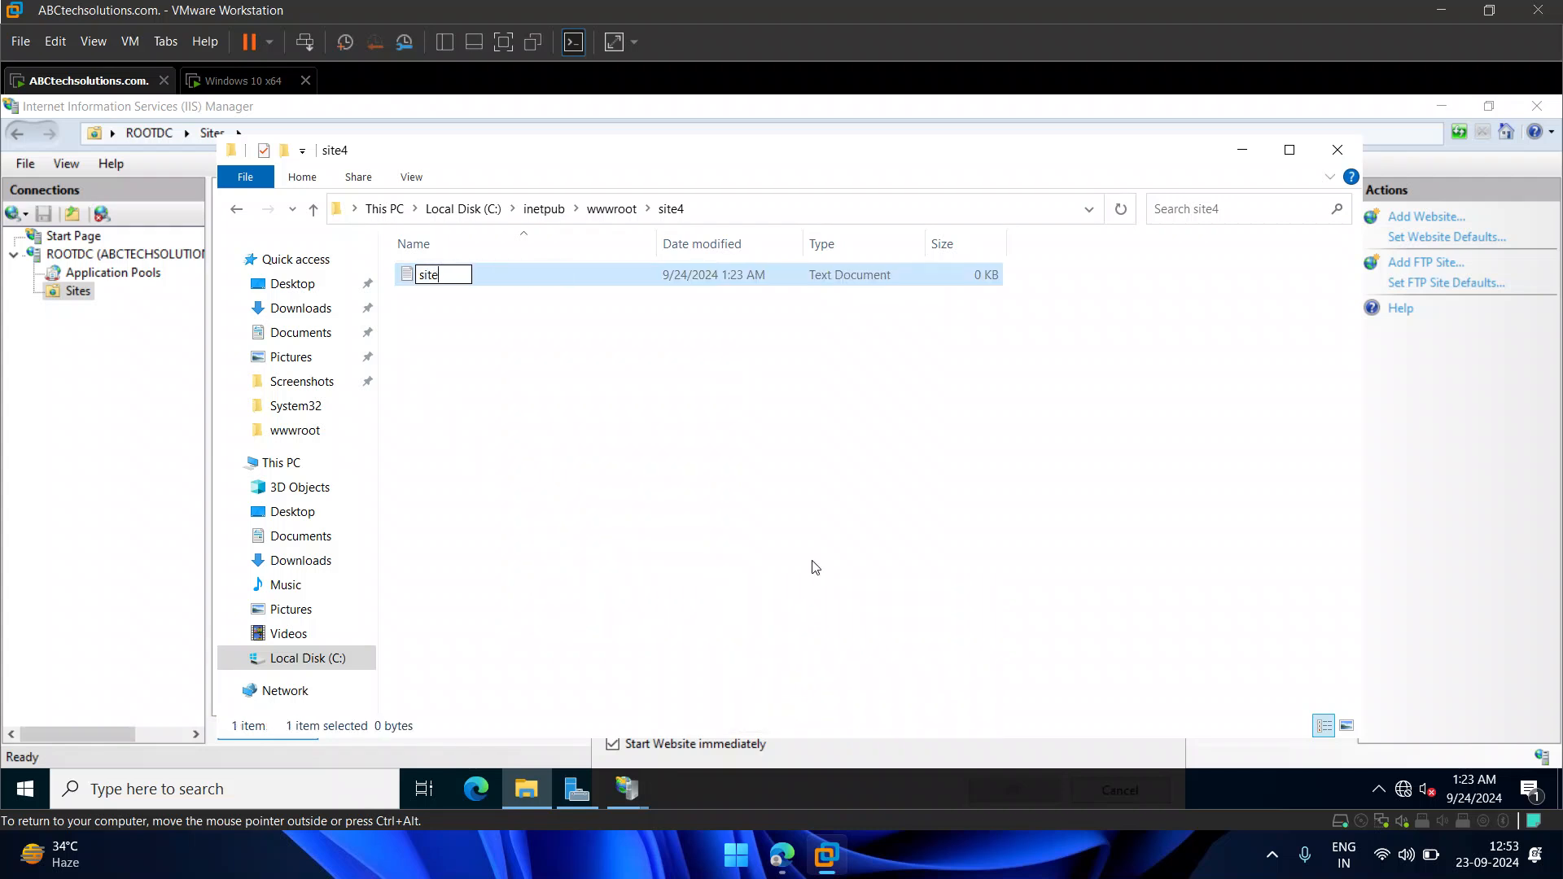
{"action": "key", "text": "Return"}
- Fill the site4 document with "WELCOME TO WEBSITE 4", save and close it, and close the wwwroot folder window
{"action": "key", "text": "Return"}
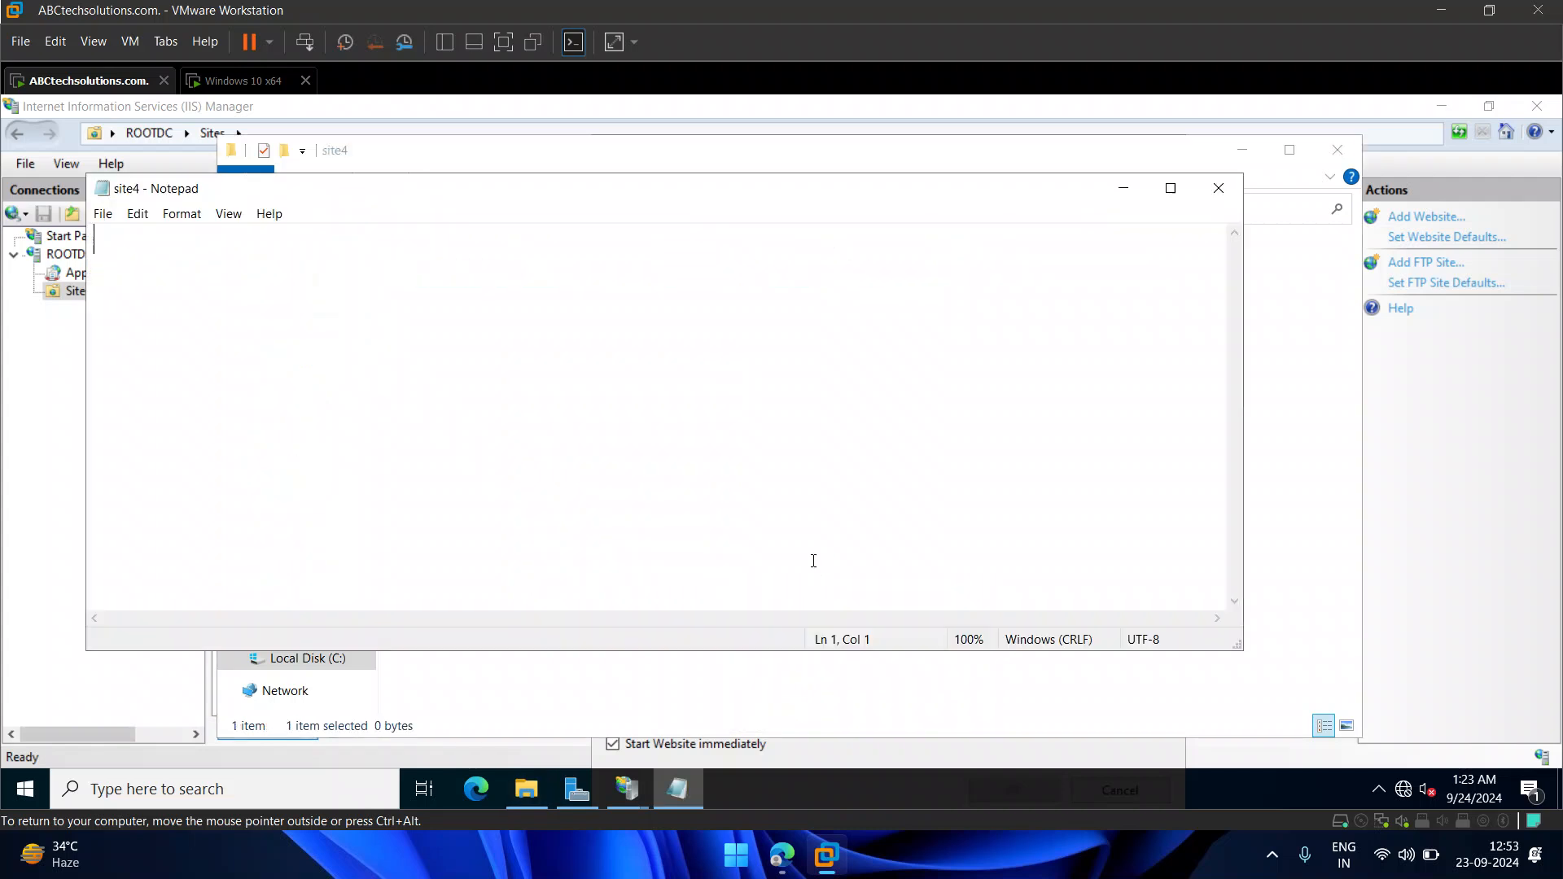
{"action": "type", "text": "WELCOME TO WEBSITE"}
{"action": "type", "text": "4"}
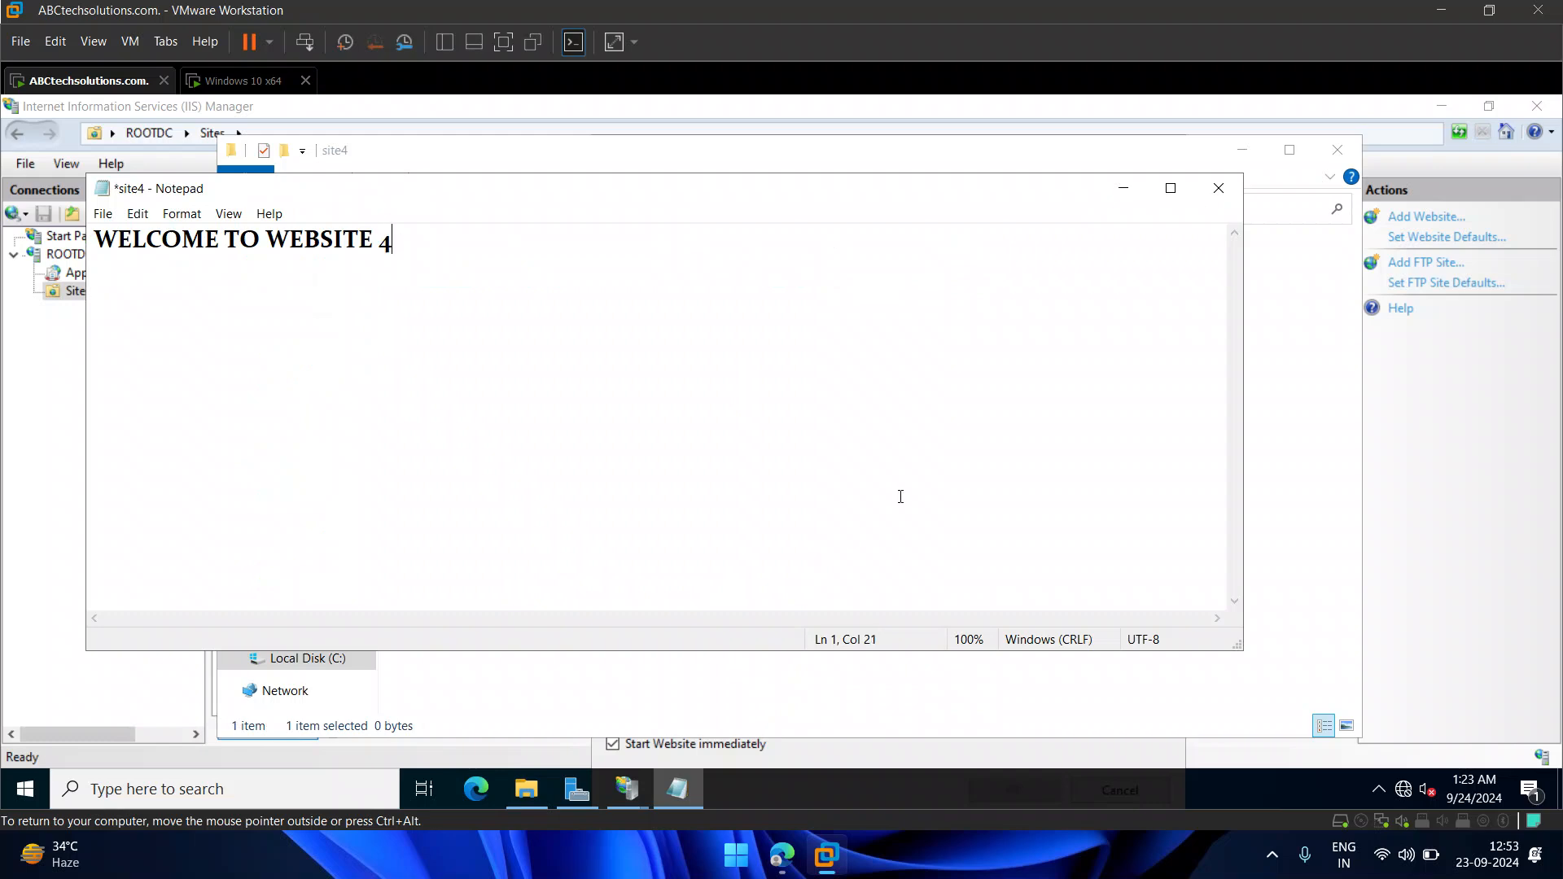
{"action": "left_click", "coordinate": [104, 217]}
{"action": "left_click", "coordinate": [164, 302]}
{"action": "left_click", "coordinate": [1218, 188]}
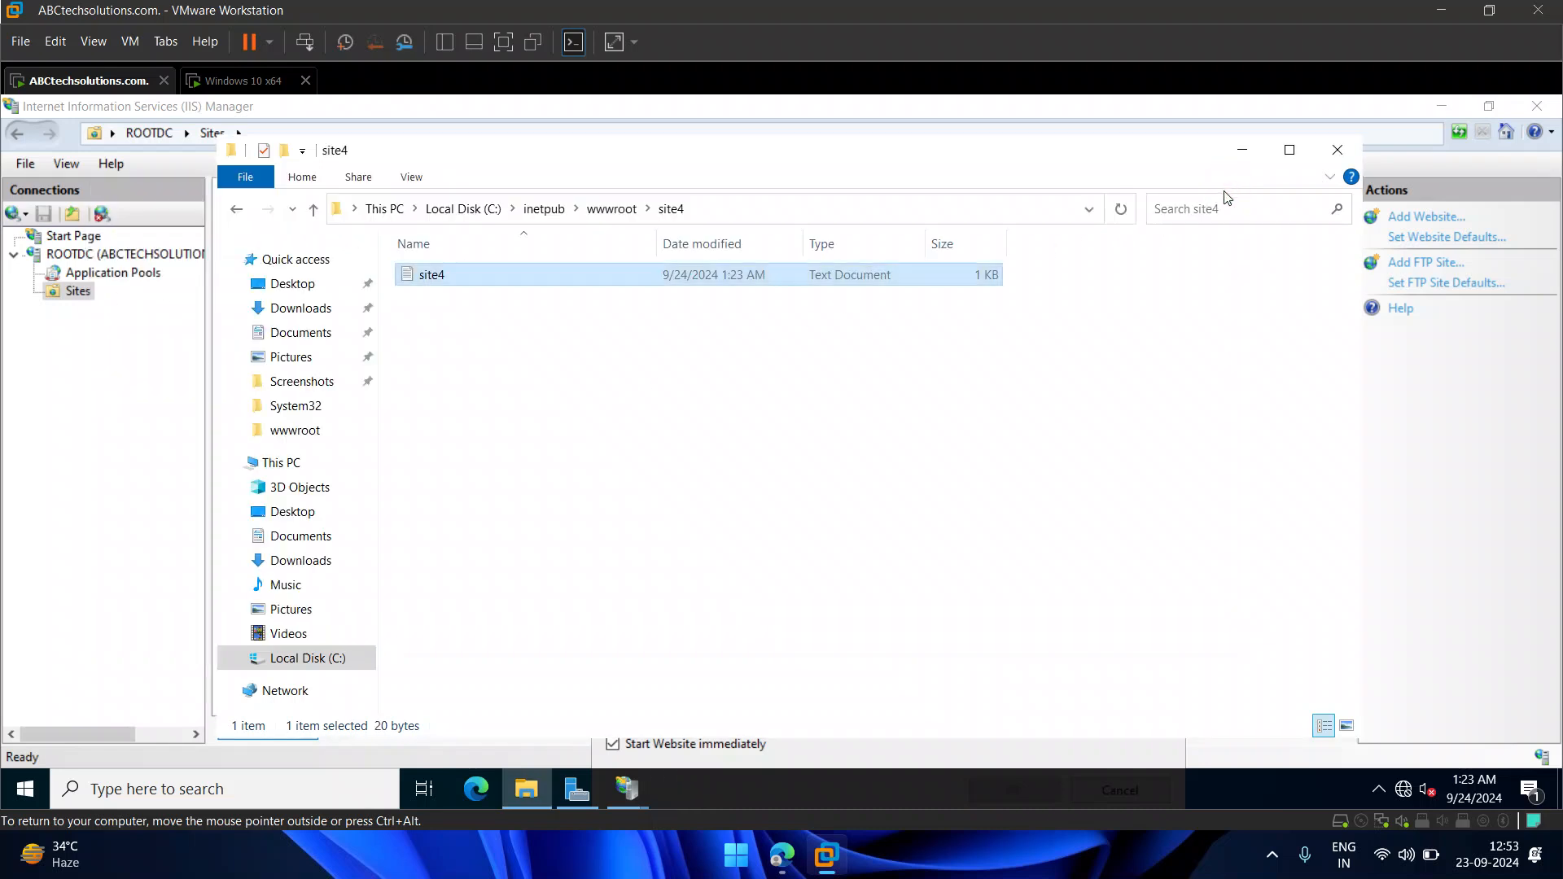
{"action": "left_click", "coordinate": [237, 209]}
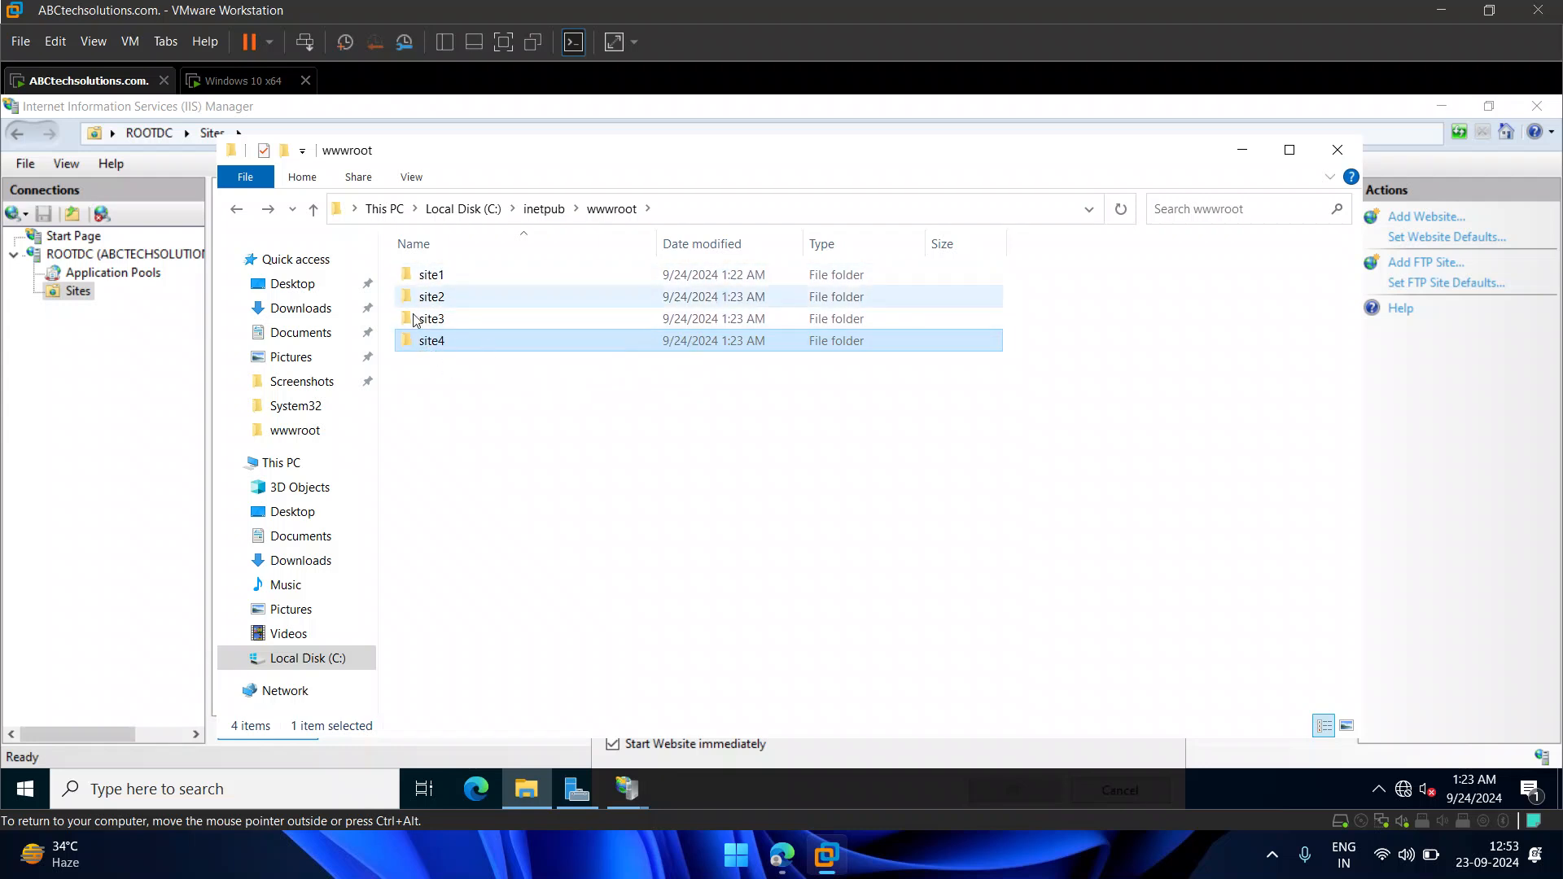
{"action": "left_click", "coordinate": [1337, 149]}
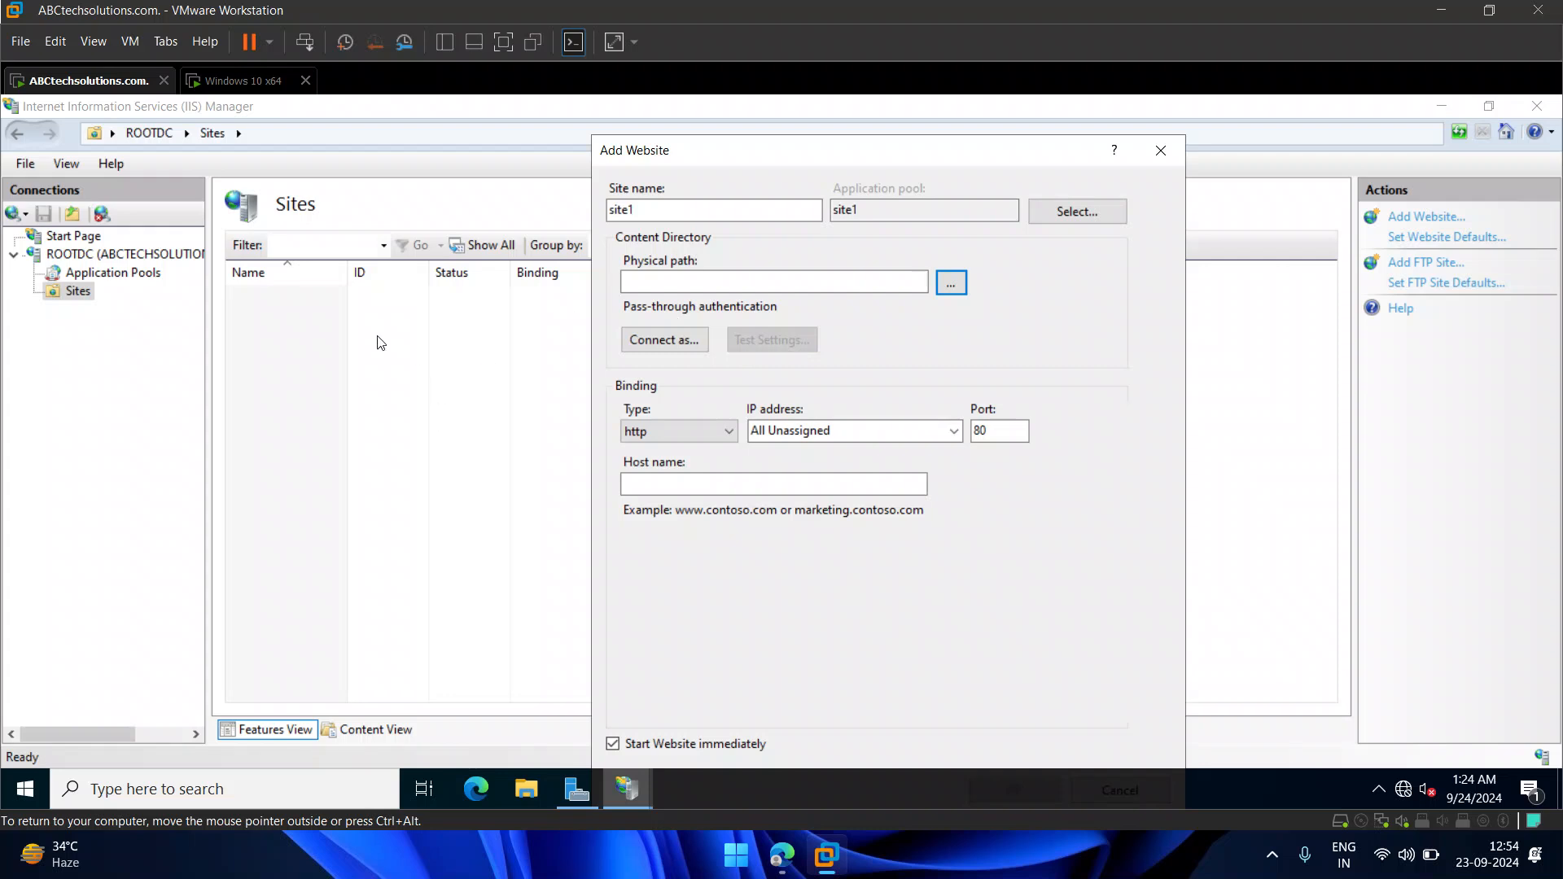
- Set the physical path of the new site1 website to C:\inetpub\wwwroot\site1
{"action": "left_click", "coordinate": [950, 283]}
{"action": "left_click", "coordinate": [664, 530]}
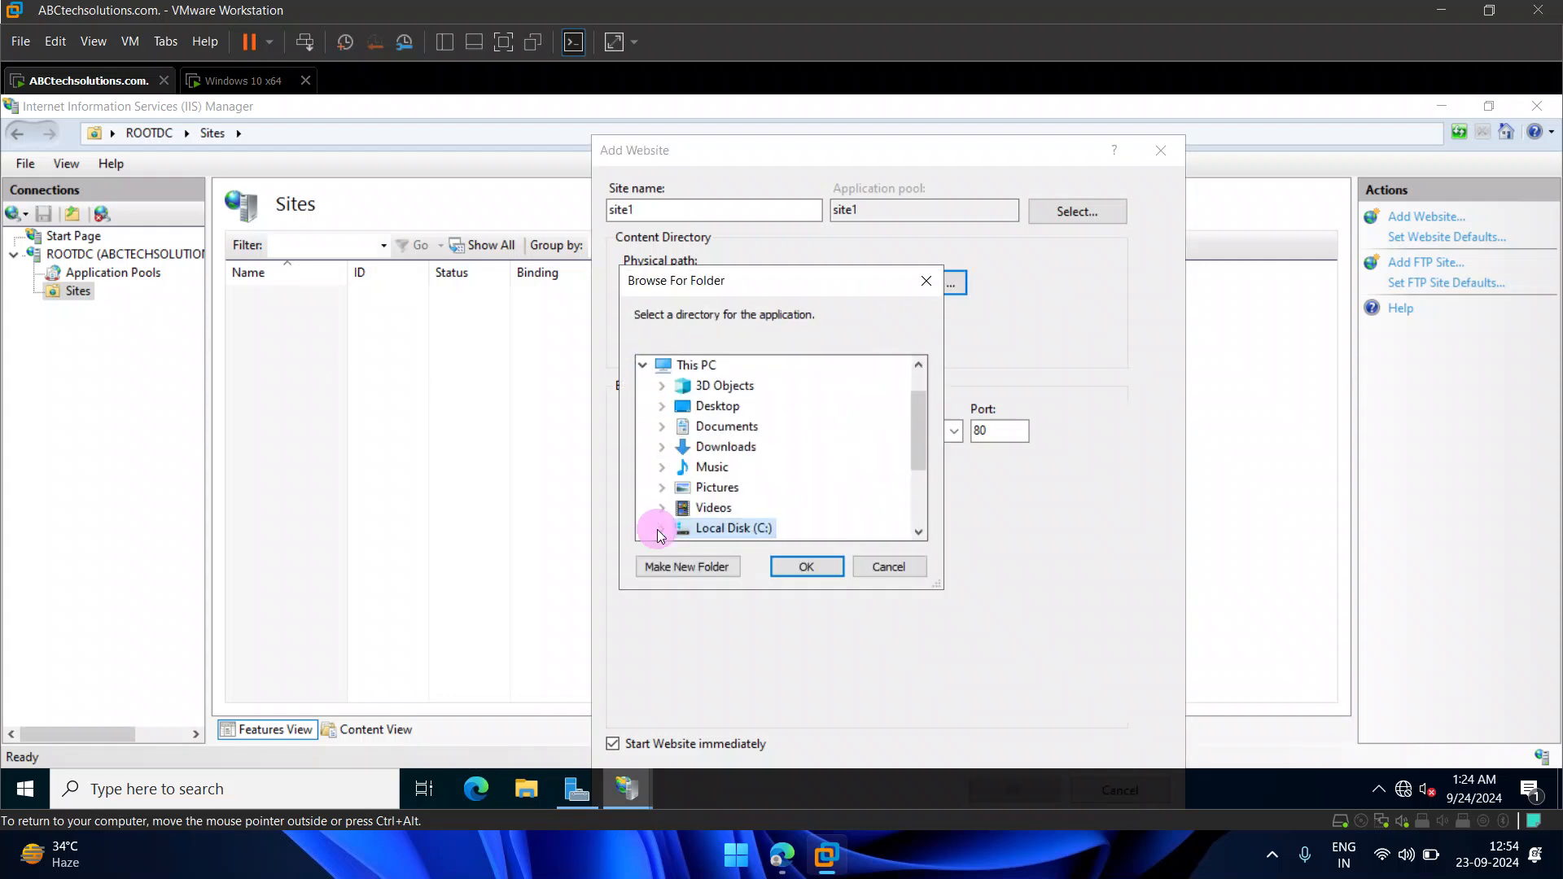
{"action": "left_click_drag", "start_coordinate": [916, 452], "coordinate": [917, 488]}
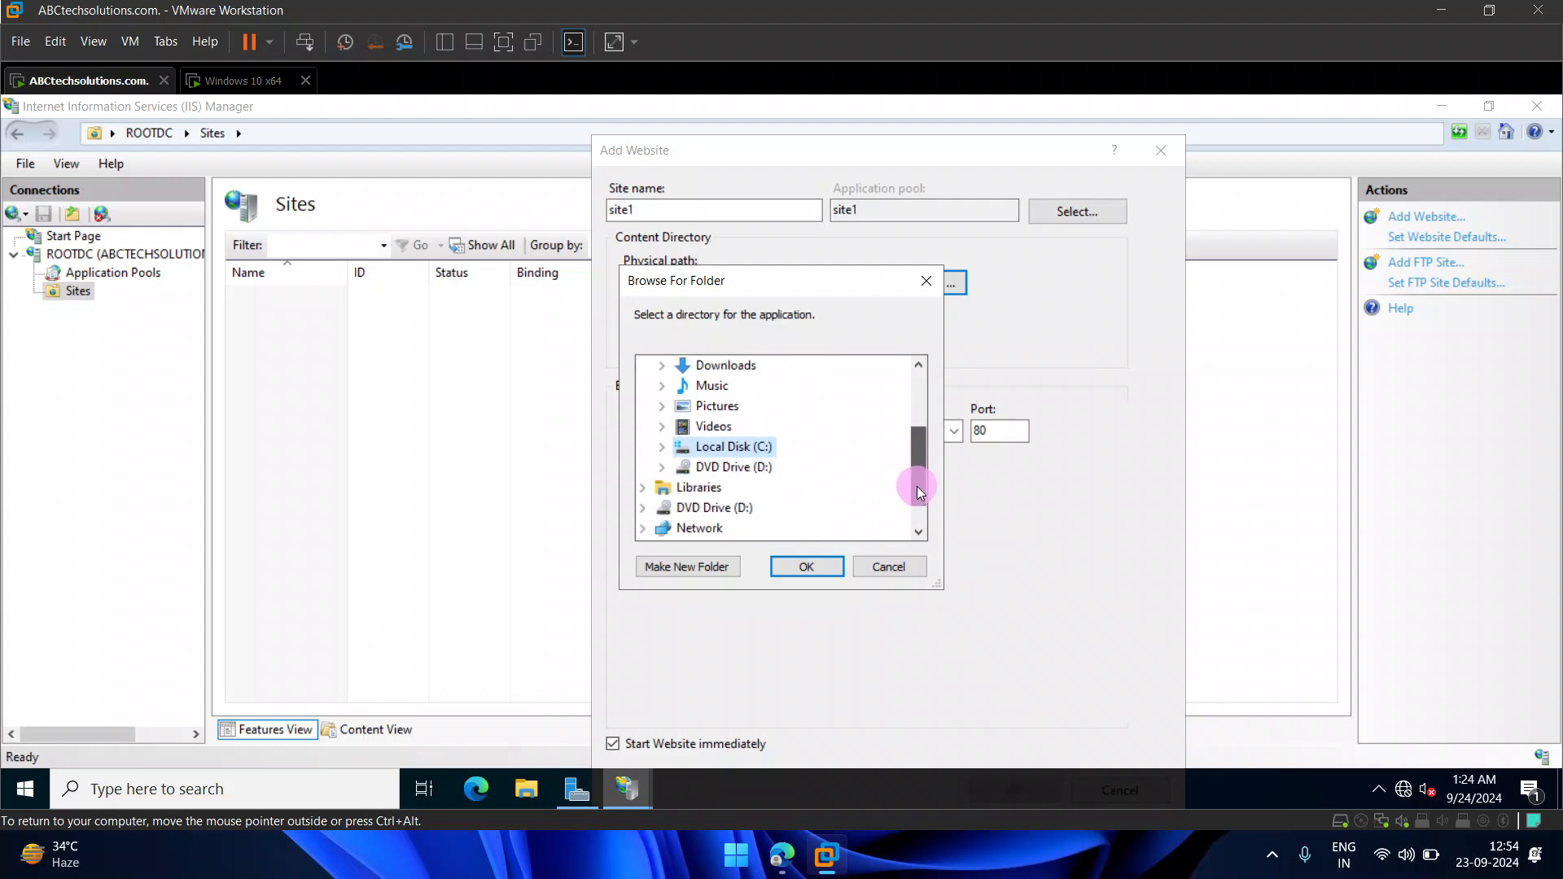
{"action": "left_click", "coordinate": [662, 446]}
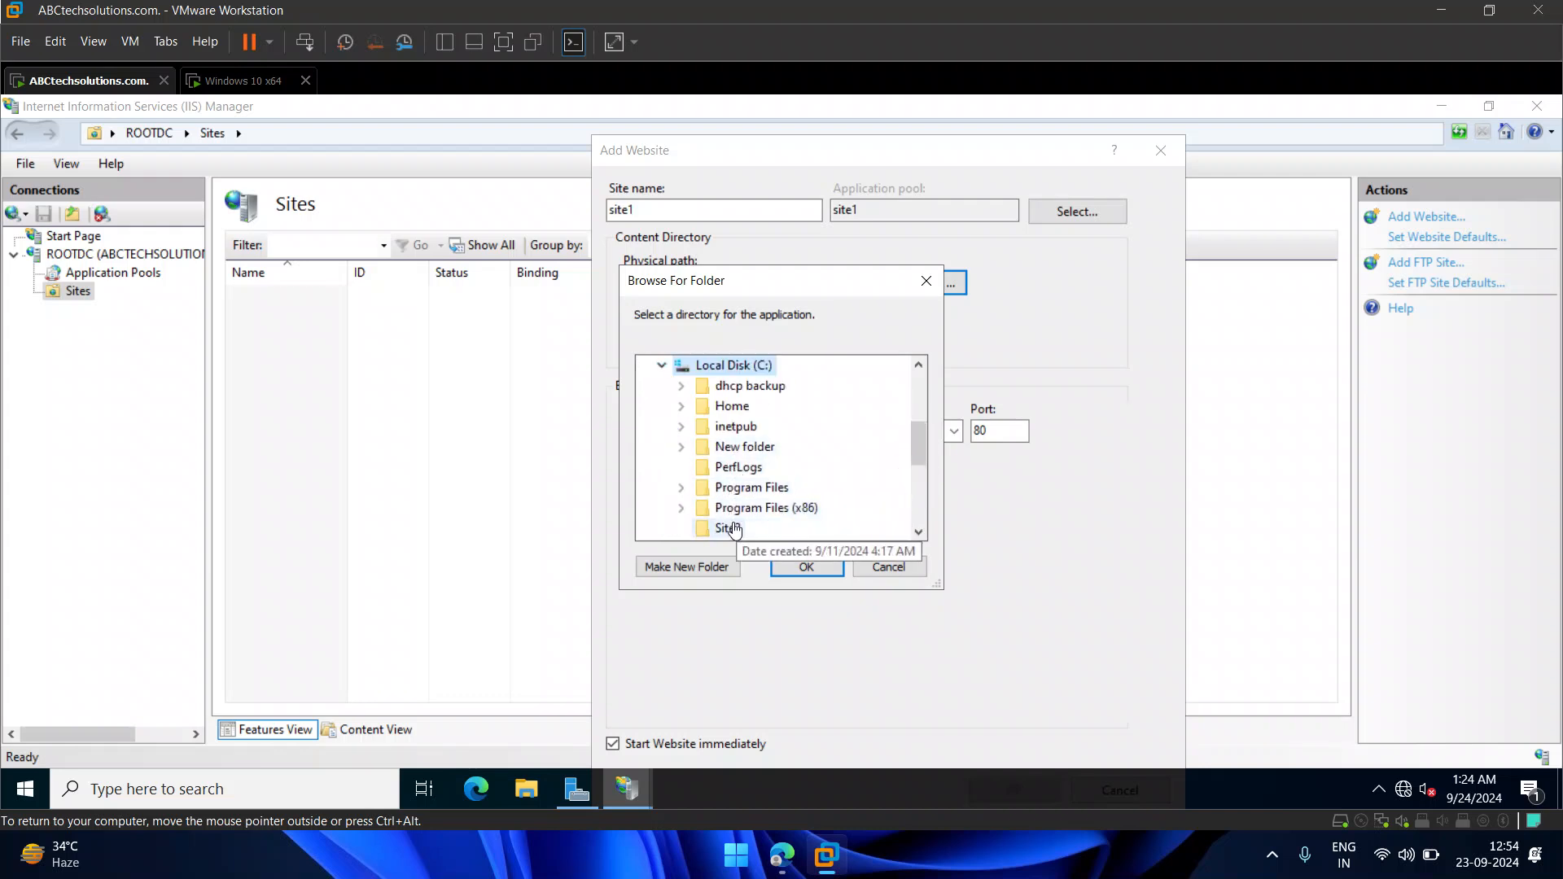
{"action": "left_click", "coordinate": [681, 426]}
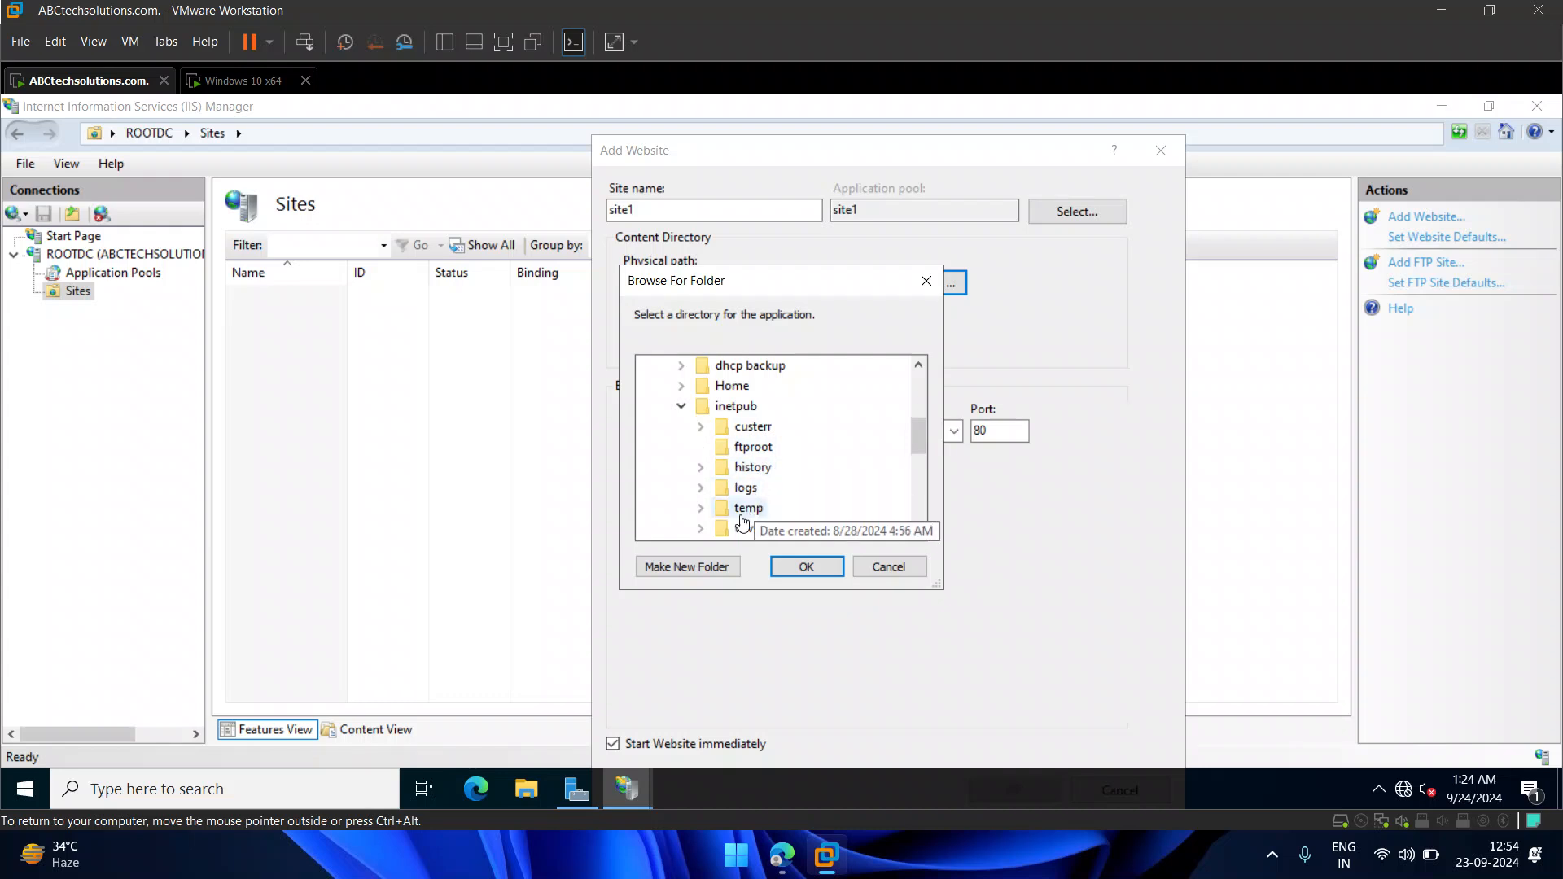
{"action": "left_click", "coordinate": [701, 528]}
{"action": "left_click", "coordinate": [765, 467]}
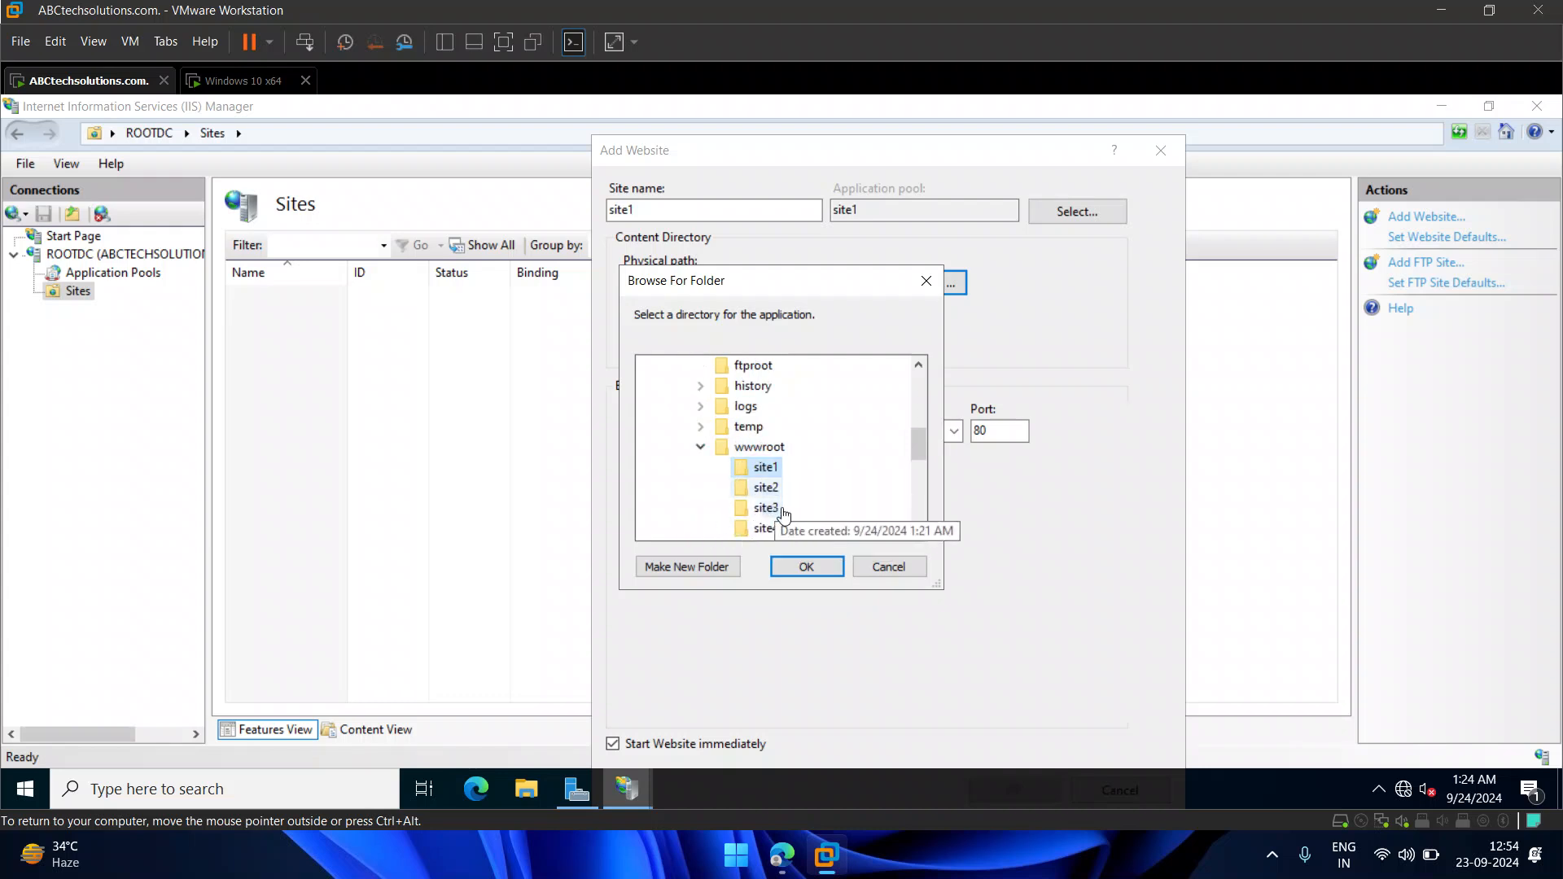
{"action": "left_click", "coordinate": [803, 564]}
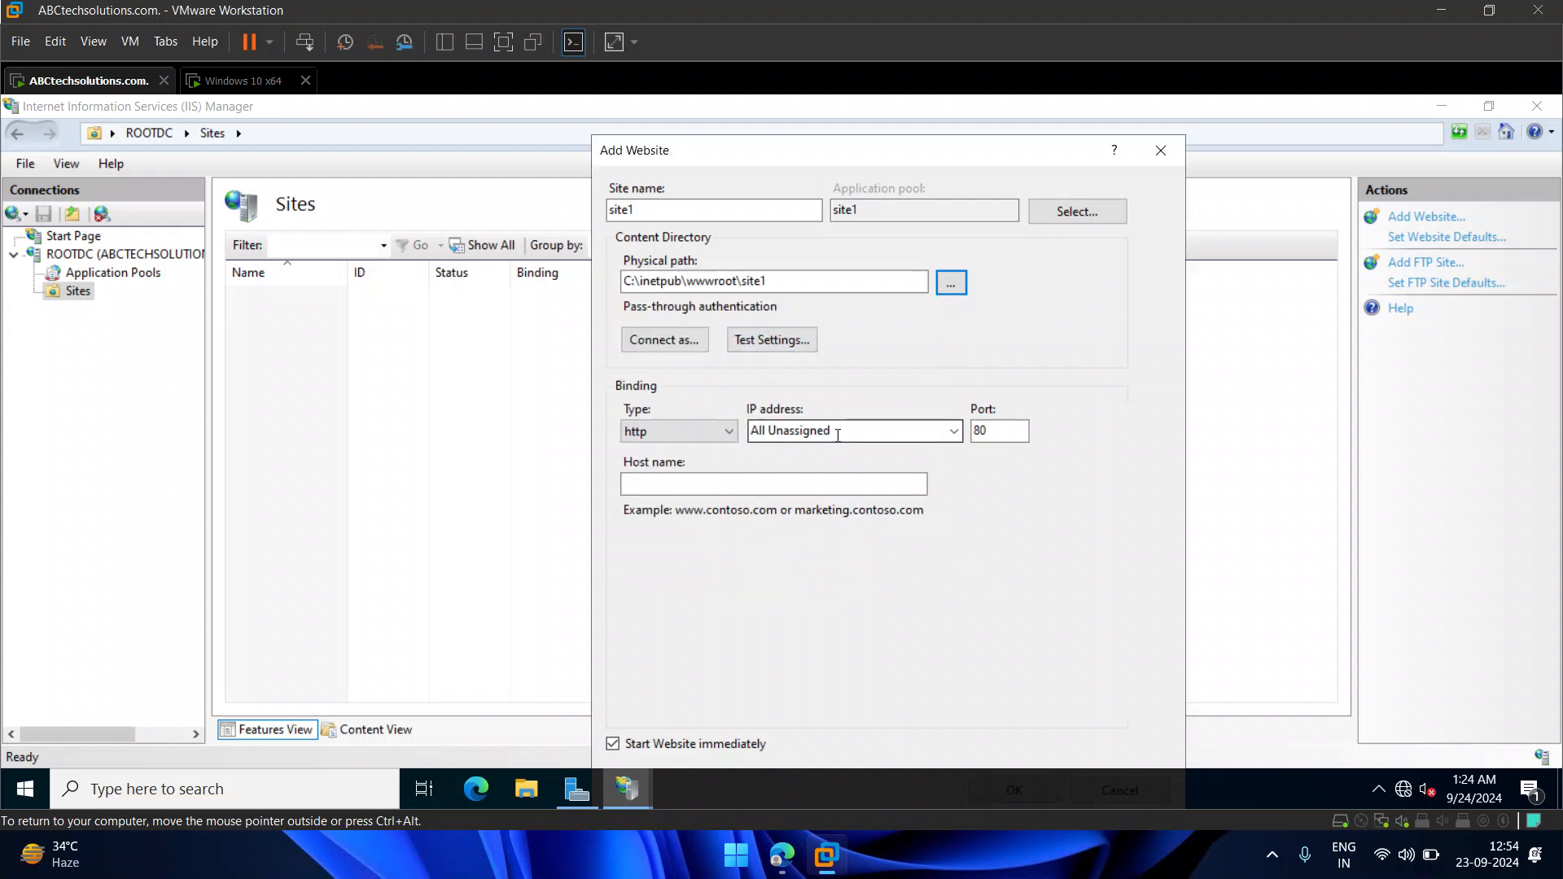
{"action": "left_click", "coordinate": [952, 431]}
{"action": "left_click", "coordinate": [816, 483]}
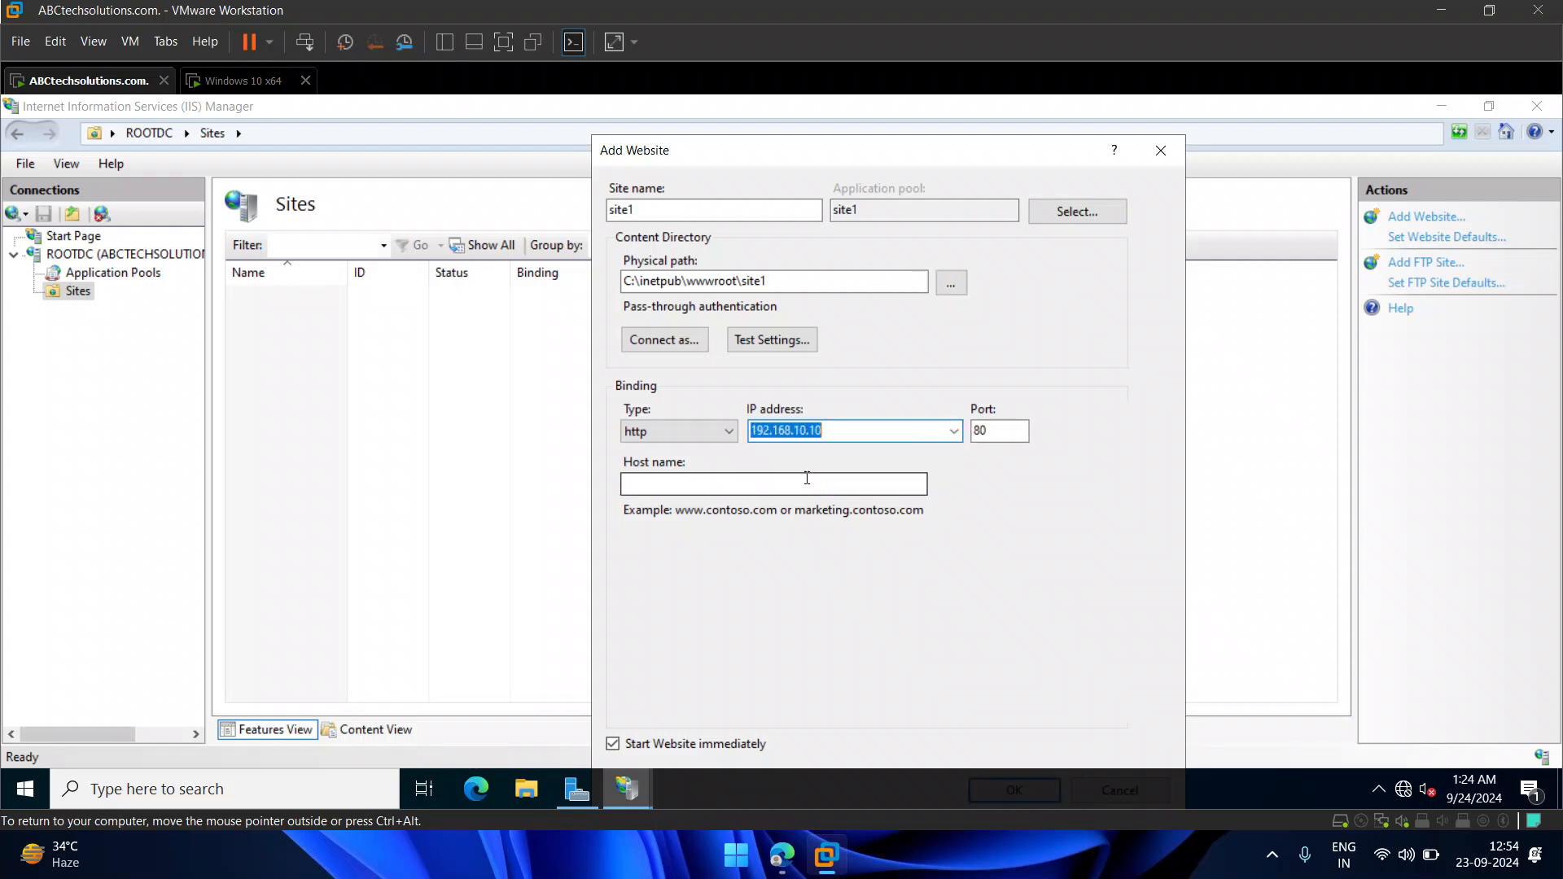
{"action": "left_click", "coordinate": [737, 484]}
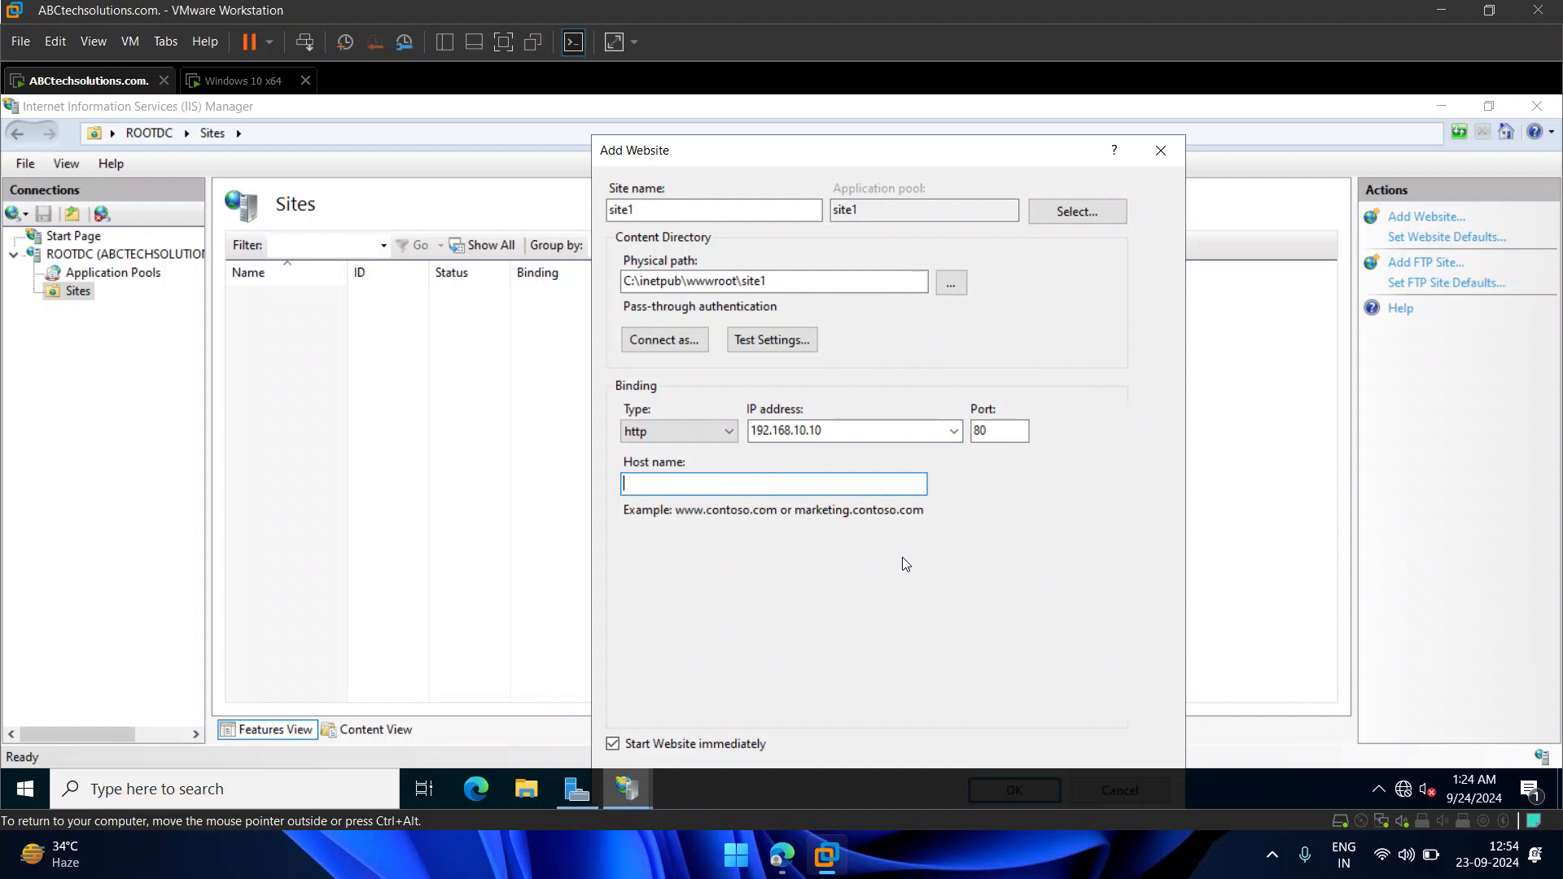
{"action": "type", "text": "www.cisco.co"}
{"action": "left_click_drag", "start_coordinate": [847, 152], "coordinate": [798, 123]}
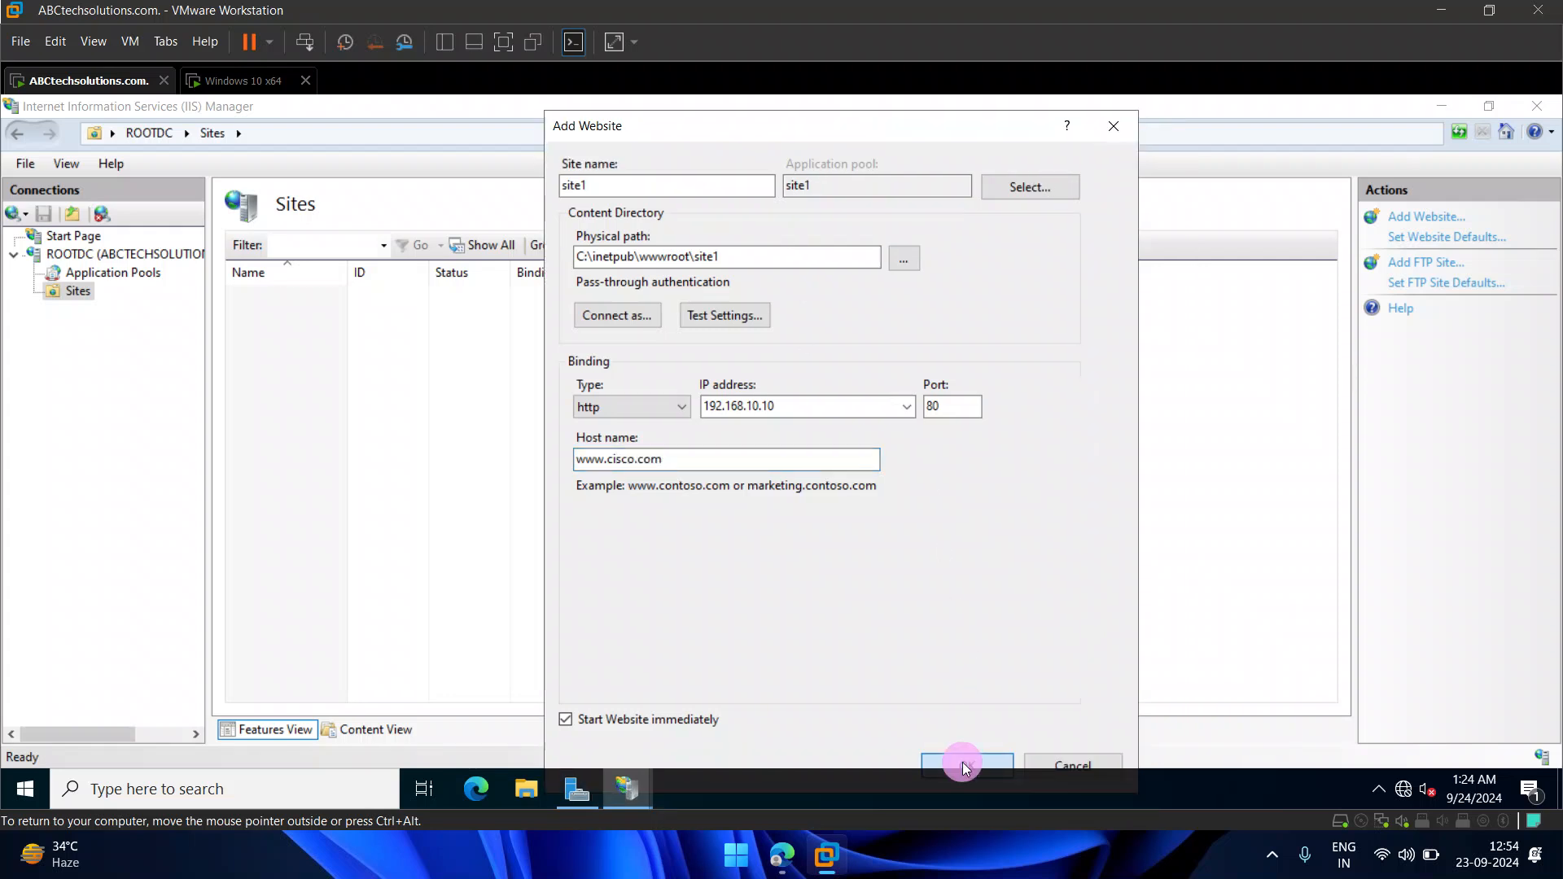
{"action": "left_click", "coordinate": [962, 761]}
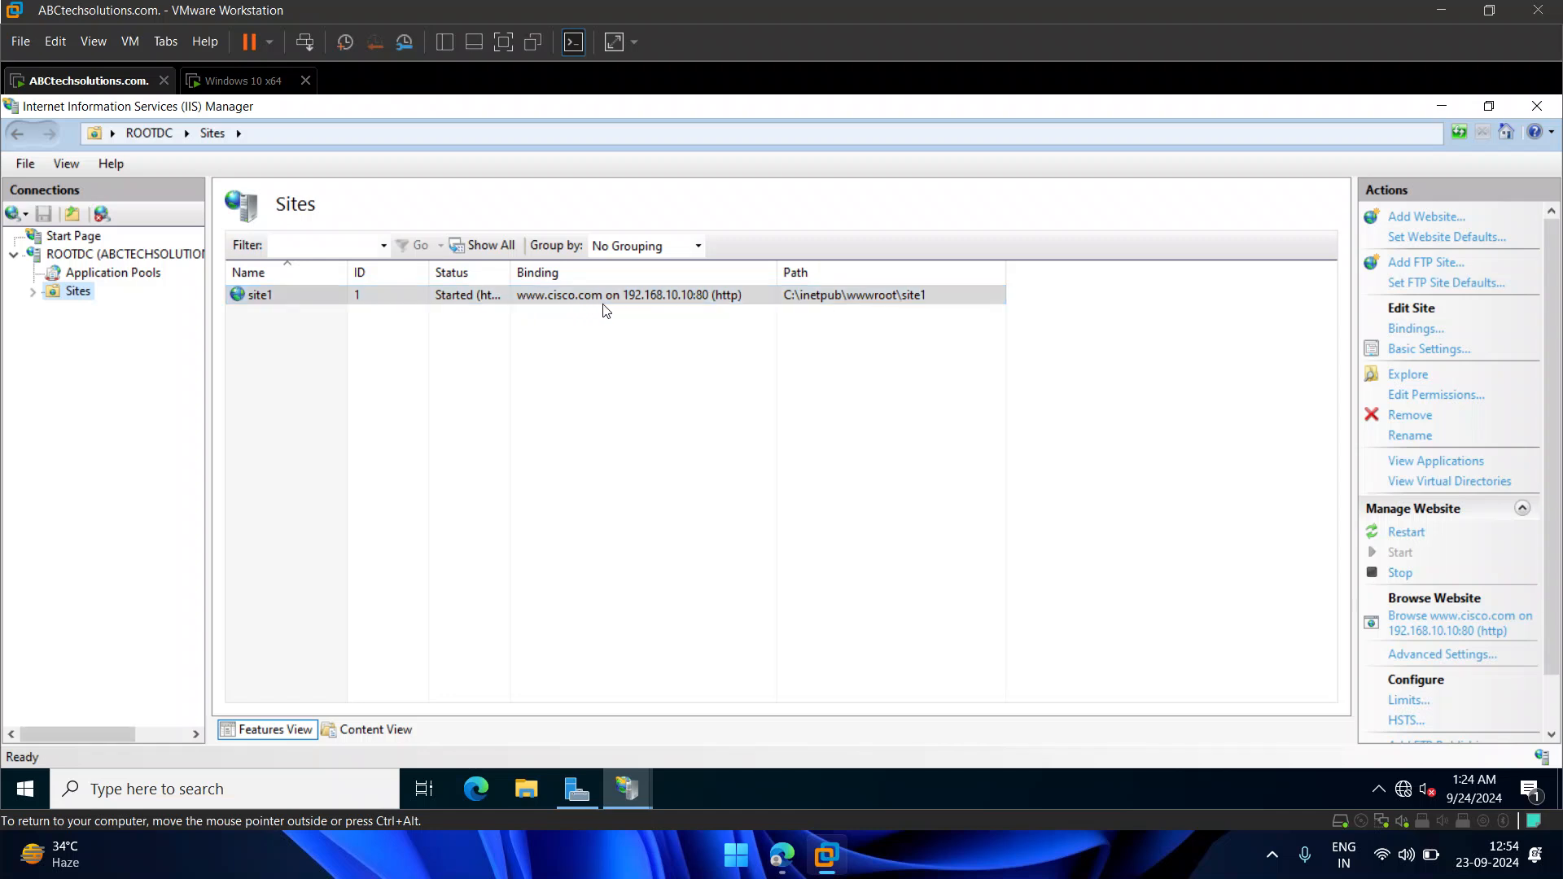
- Start adding a website named site2 with C:\inetpub\wwwroot\site2 as its physical path
{"action": "right_click", "coordinate": [71, 293]}
{"action": "left_click", "coordinate": [130, 303]}
{"action": "type", "text": "site2"}
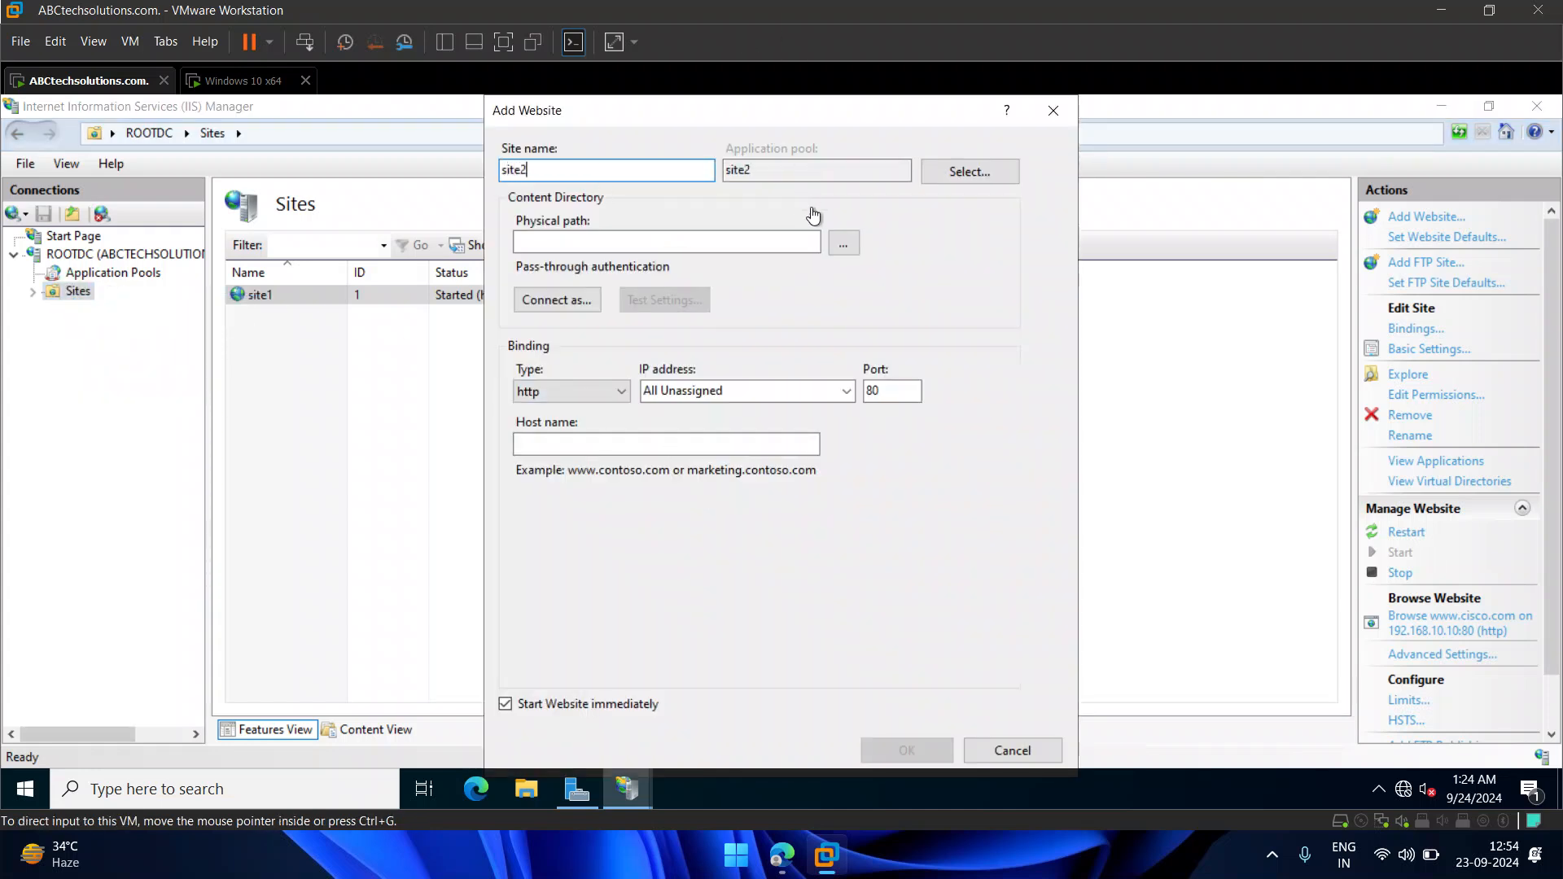
{"action": "left_click", "coordinate": [837, 253]}
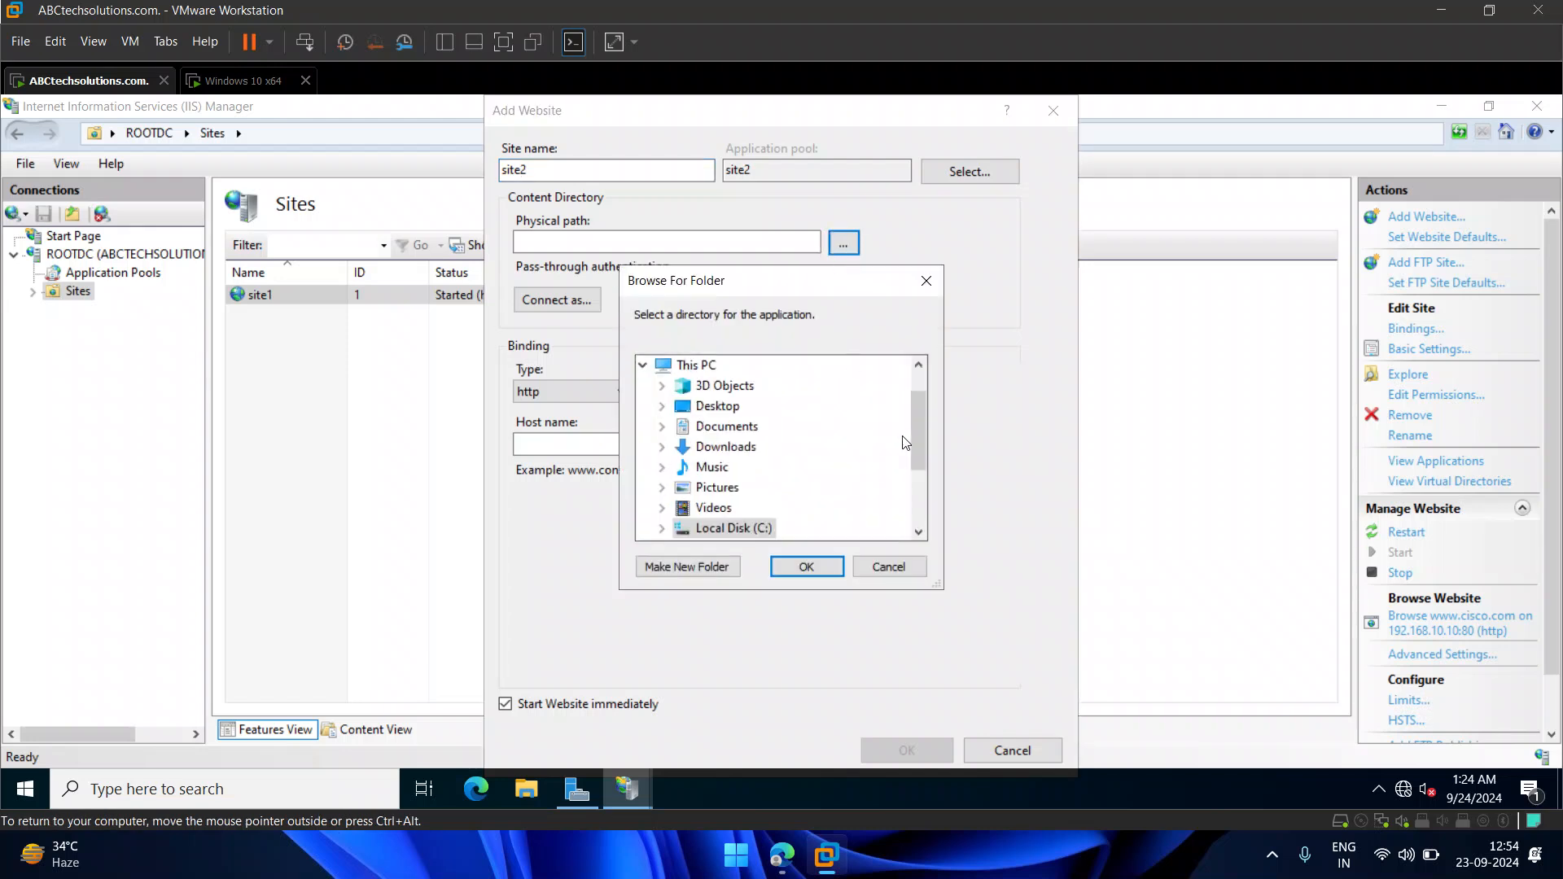
{"action": "left_click_drag", "start_coordinate": [914, 440], "coordinate": [916, 490]}
{"action": "left_click", "coordinate": [661, 405]}
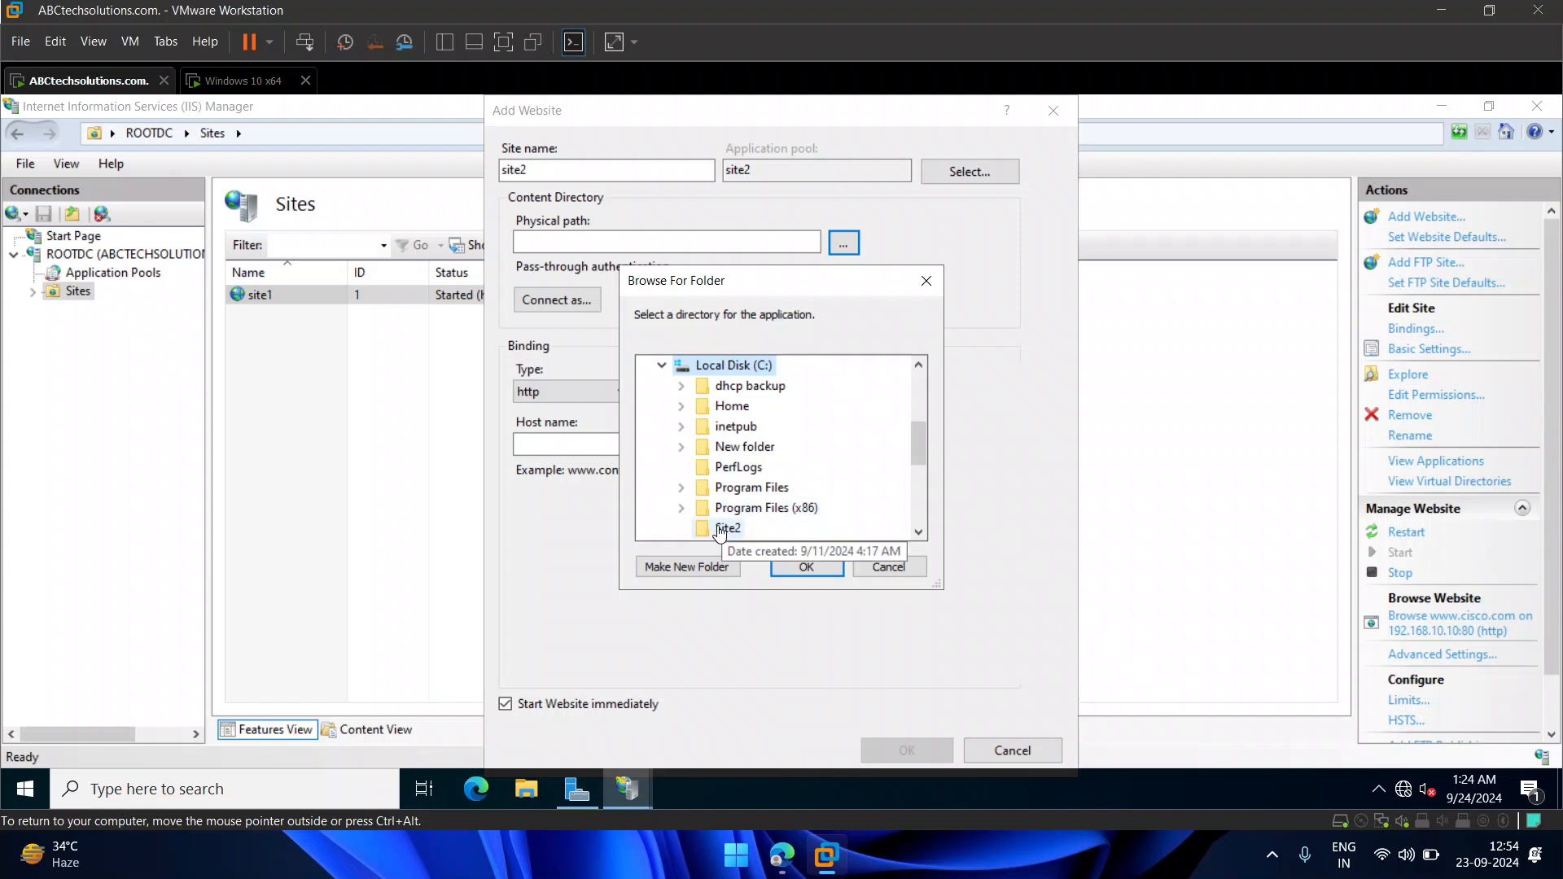
{"action": "left_click", "coordinate": [681, 426]}
{"action": "left_click", "coordinate": [701, 528]}
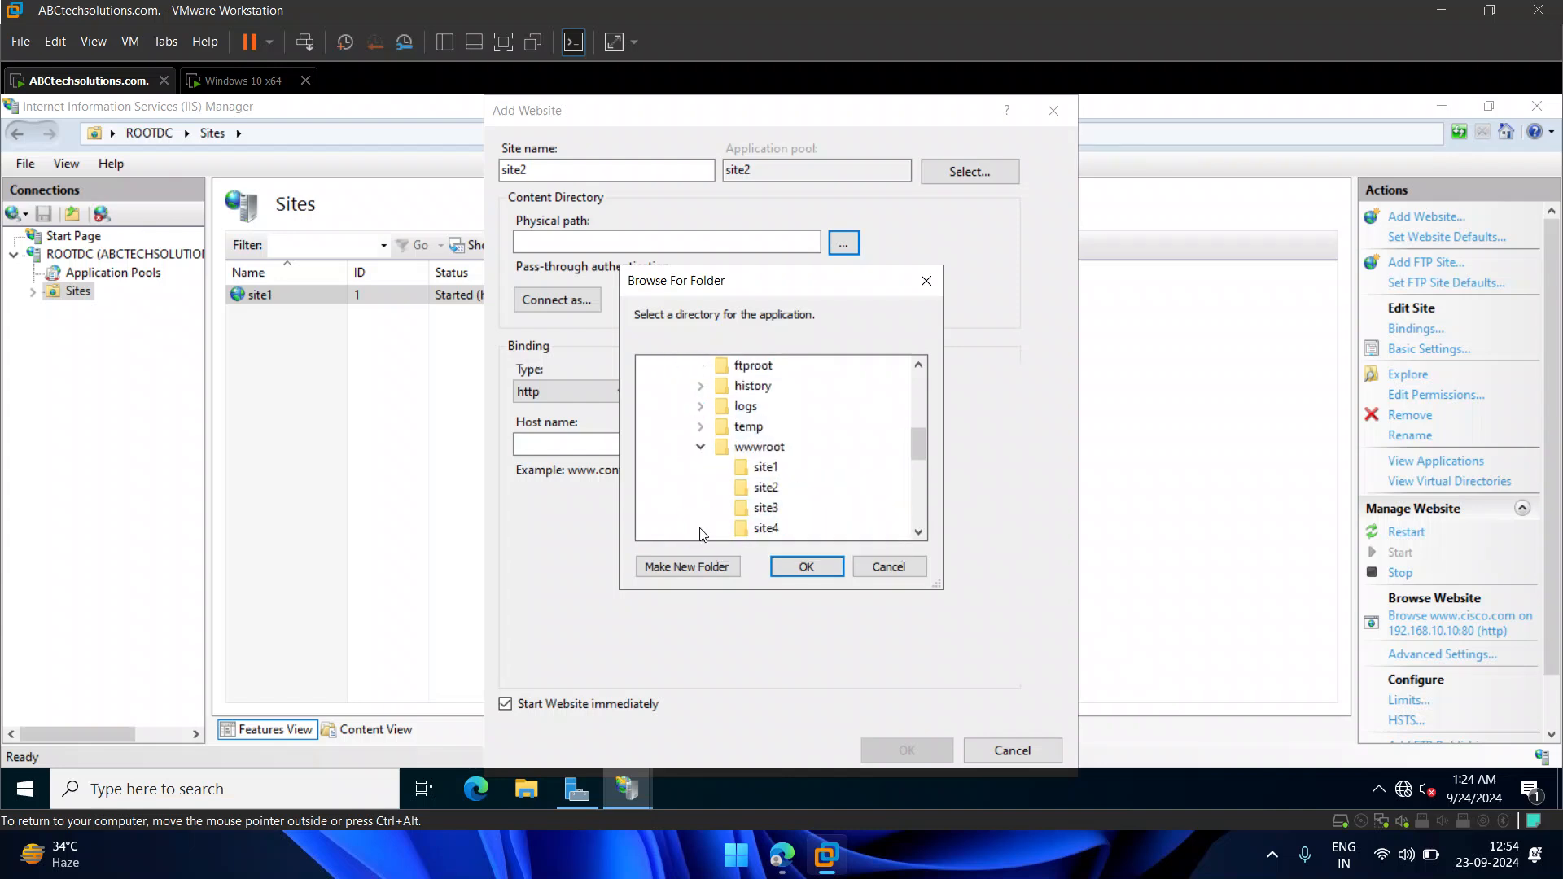
{"action": "left_click", "coordinate": [765, 487]}
{"action": "left_click", "coordinate": [813, 569]}
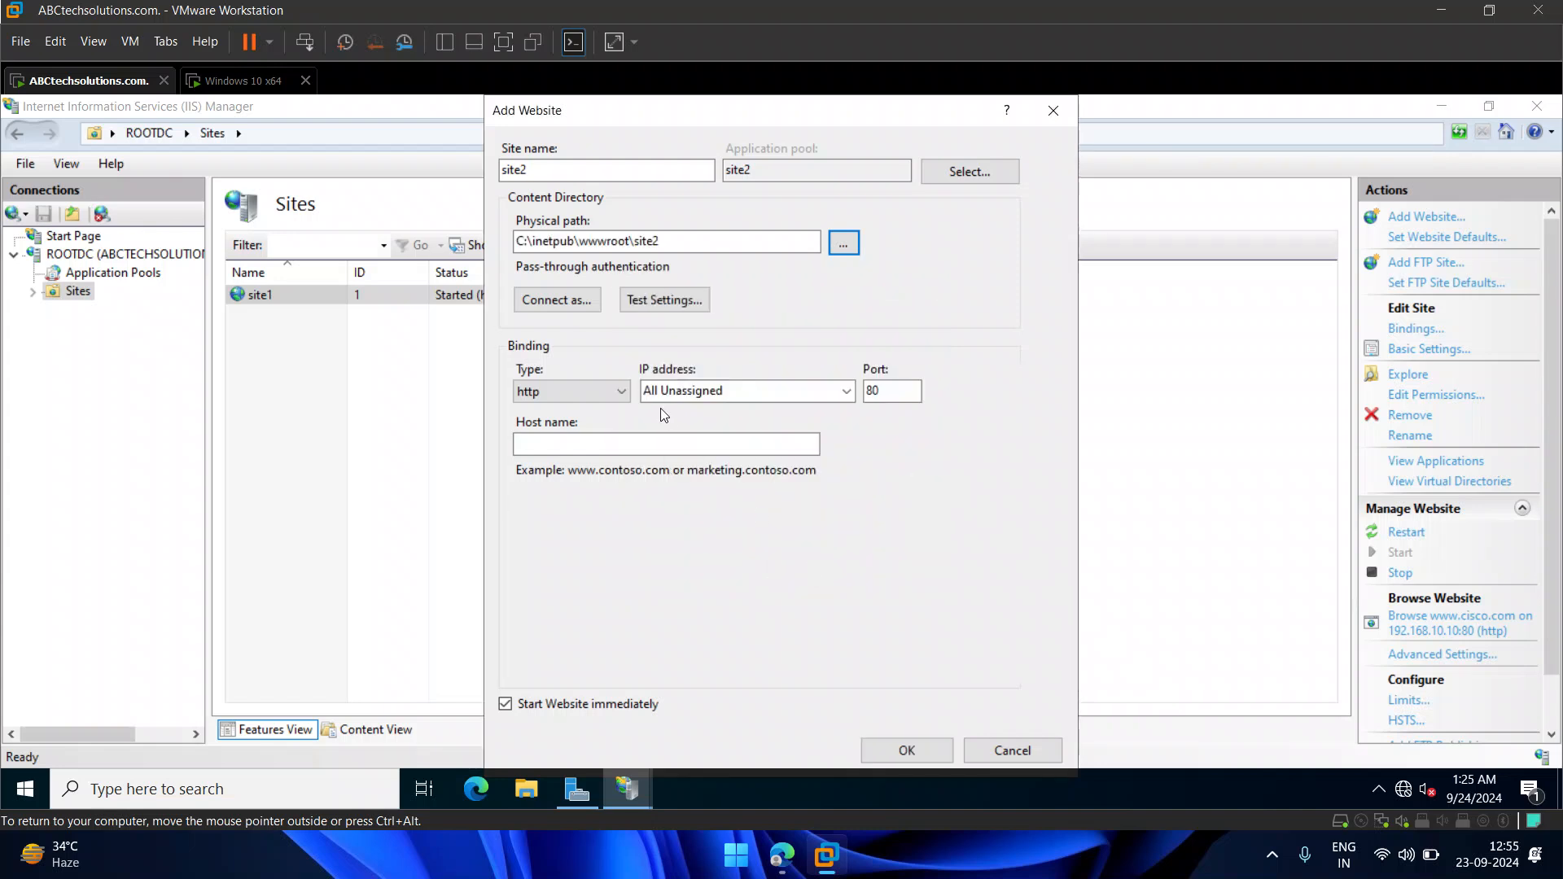
{"action": "left_click", "coordinate": [843, 389]}
{"action": "left_click", "coordinate": [753, 442]}
{"action": "left_click", "coordinate": [662, 443]}
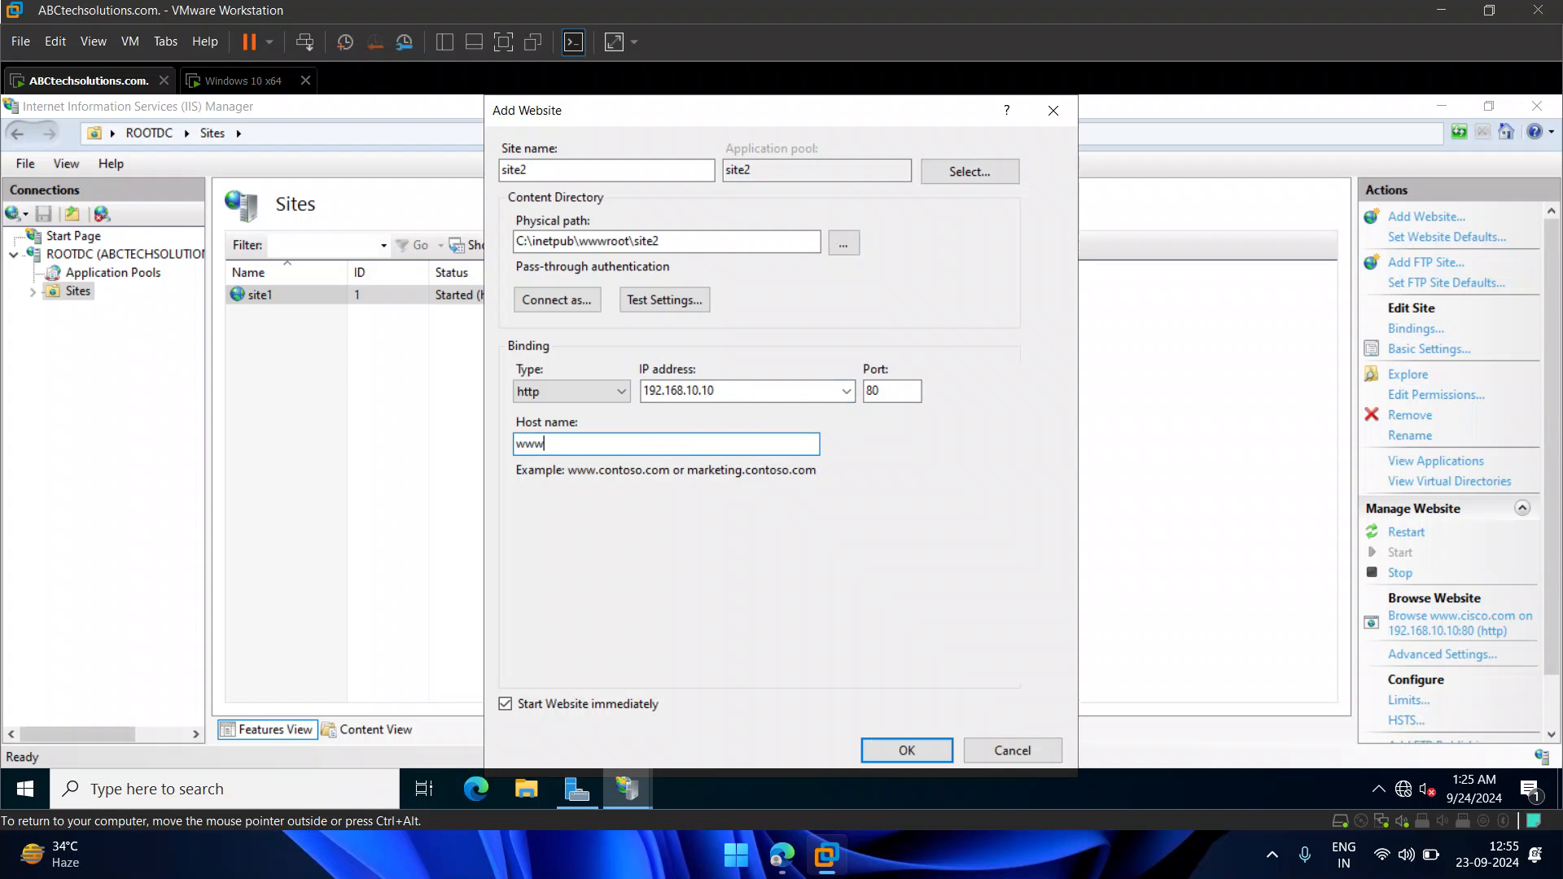
{"action": "type", "text": "micro.com"}
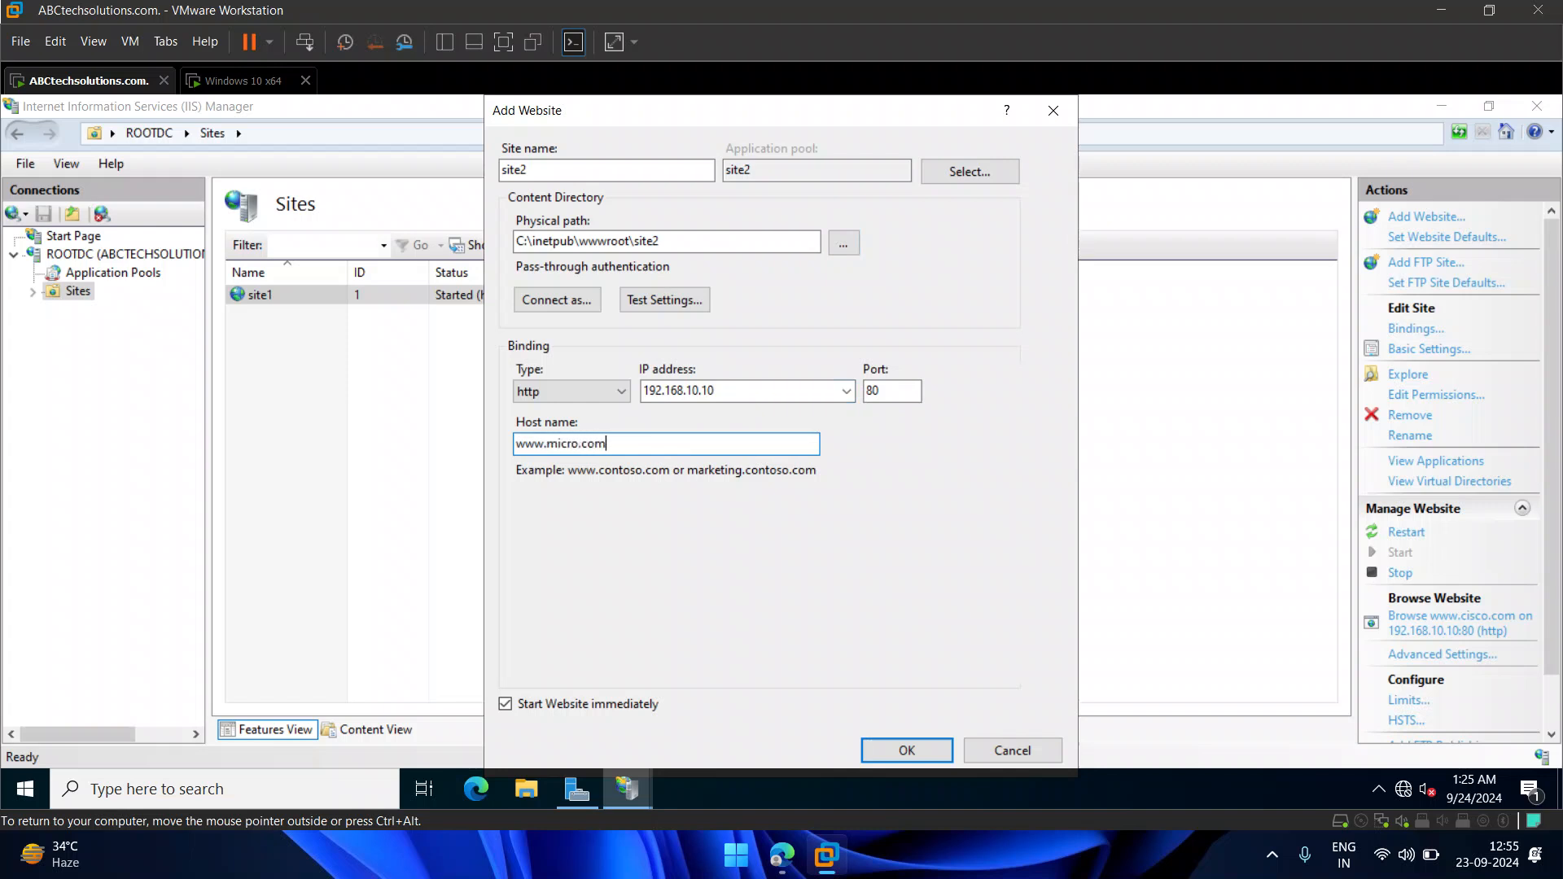
{"action": "left_click", "coordinate": [905, 750]}
- Start adding another website, entering site2 as its name and C:\inetpub\wwwroot\site3 as its physical path
{"action": "right_click", "coordinate": [71, 297]}
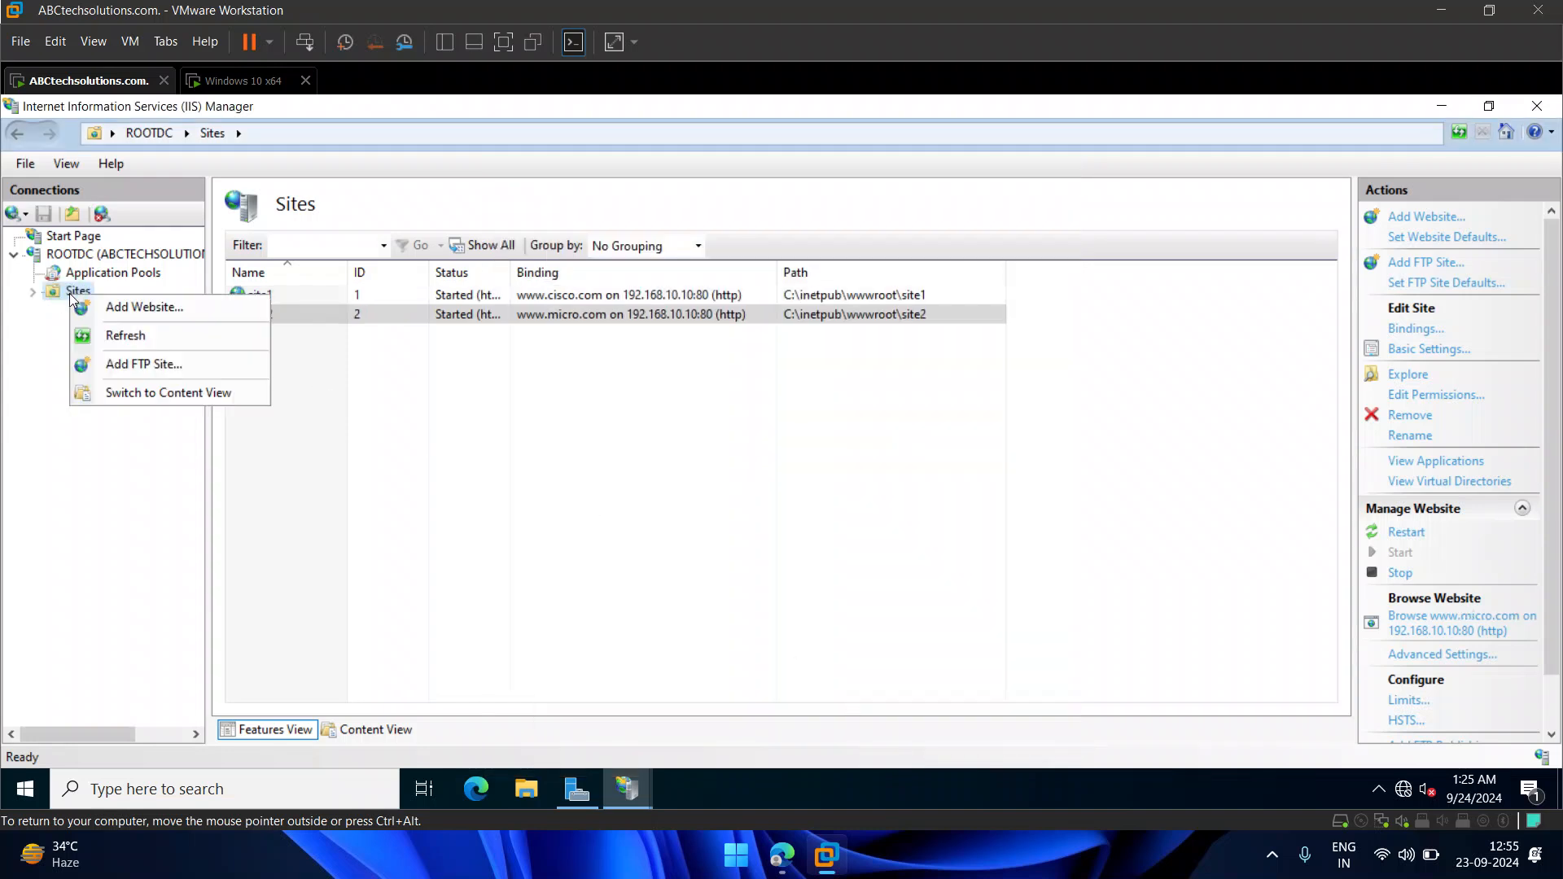
{"action": "left_click", "coordinate": [105, 307]}
{"action": "type", "text": "site2"}
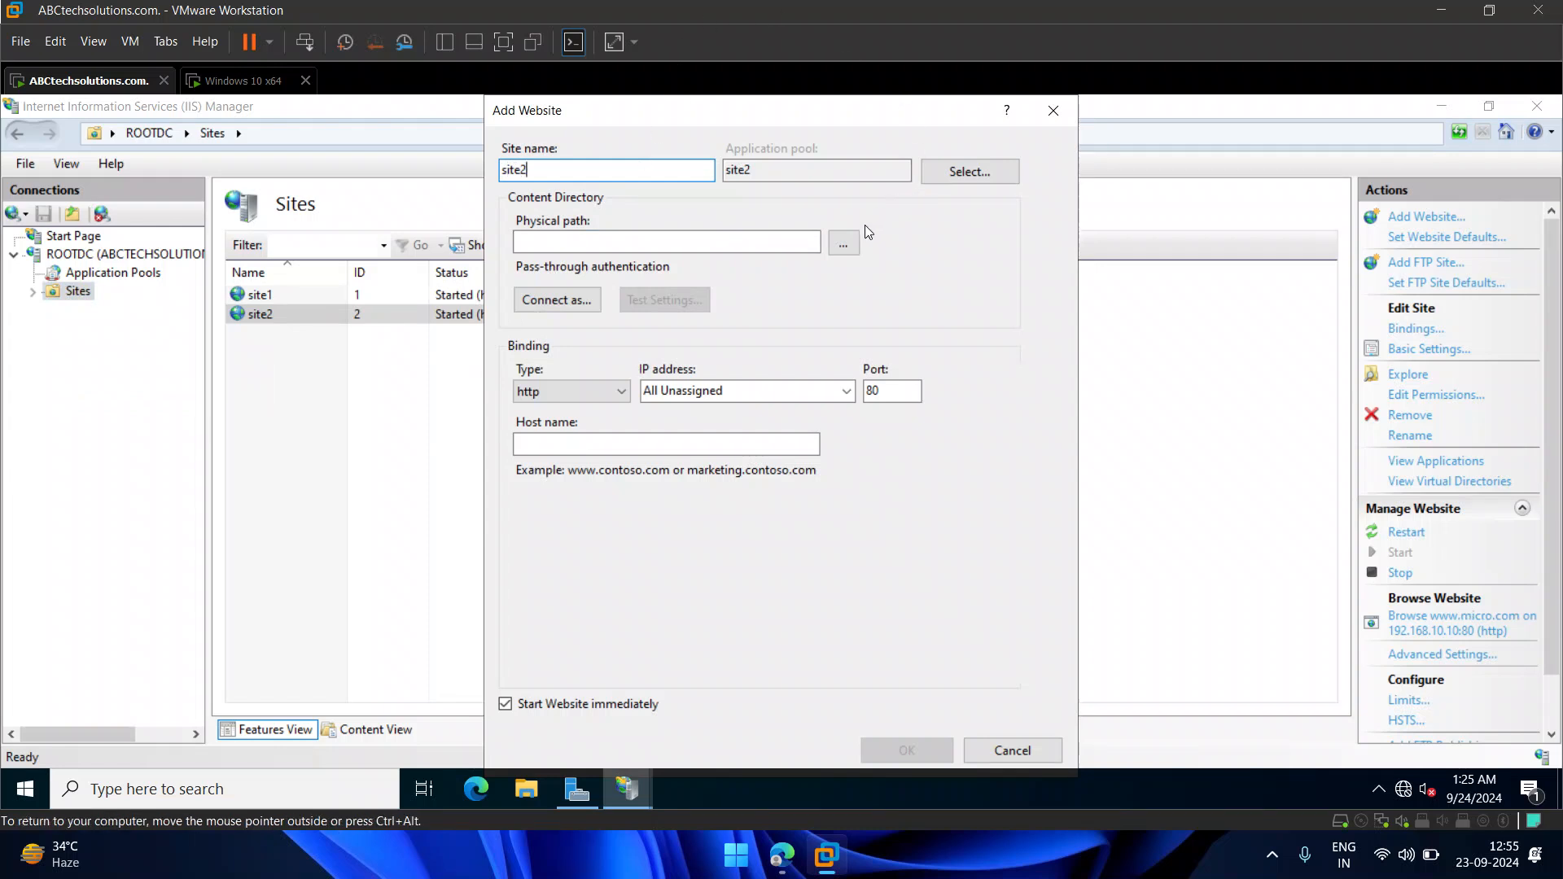
{"action": "left_click", "coordinate": [843, 243]}
{"action": "left_click_drag", "start_coordinate": [916, 438], "coordinate": [916, 474]}
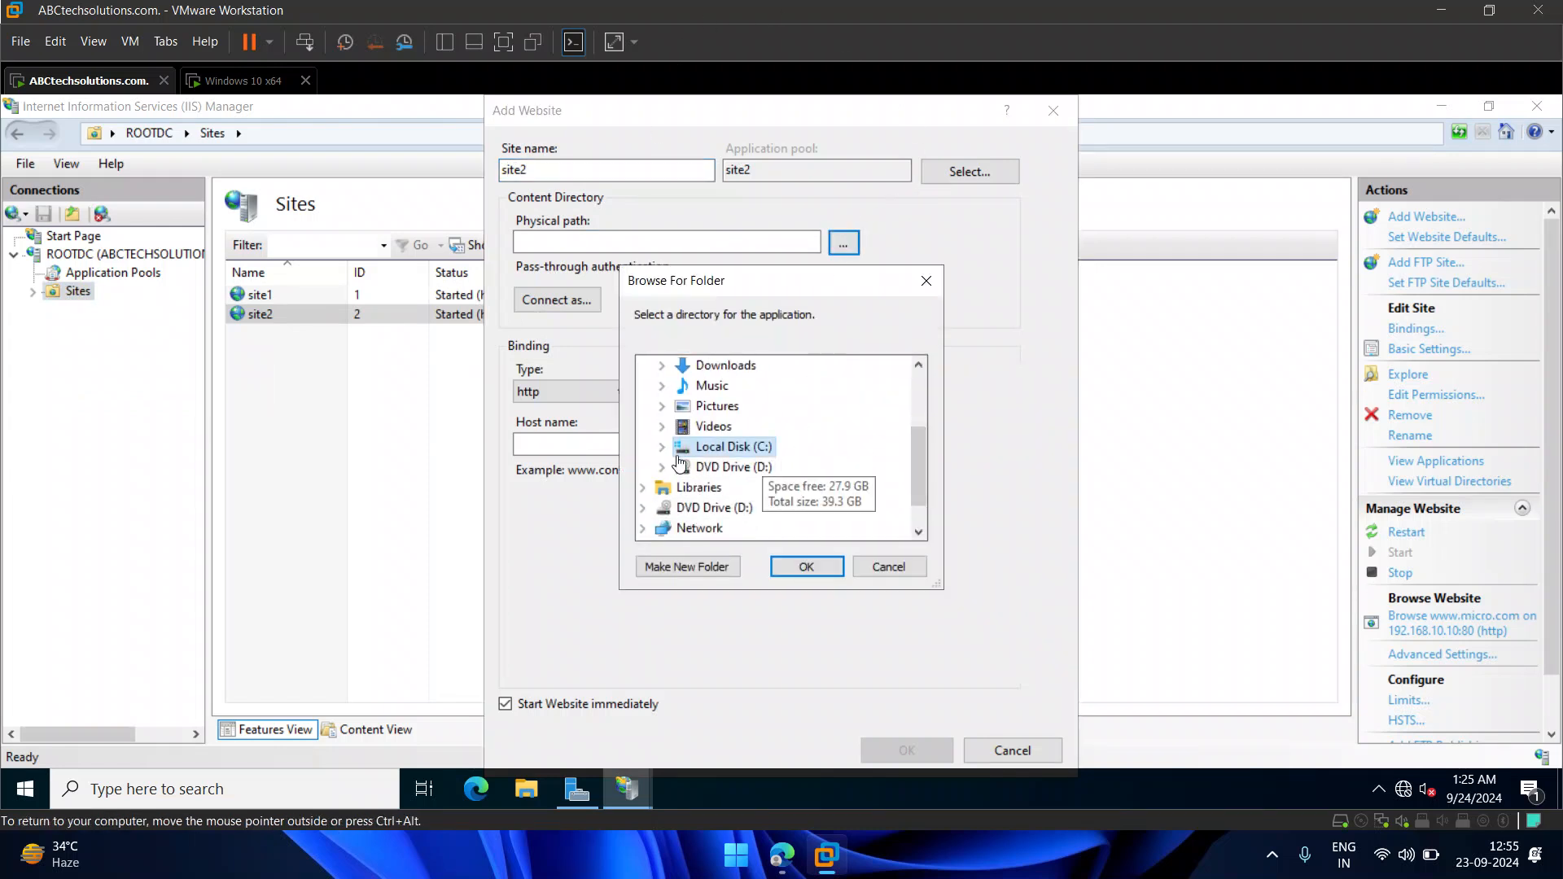
{"action": "left_click", "coordinate": [663, 447]}
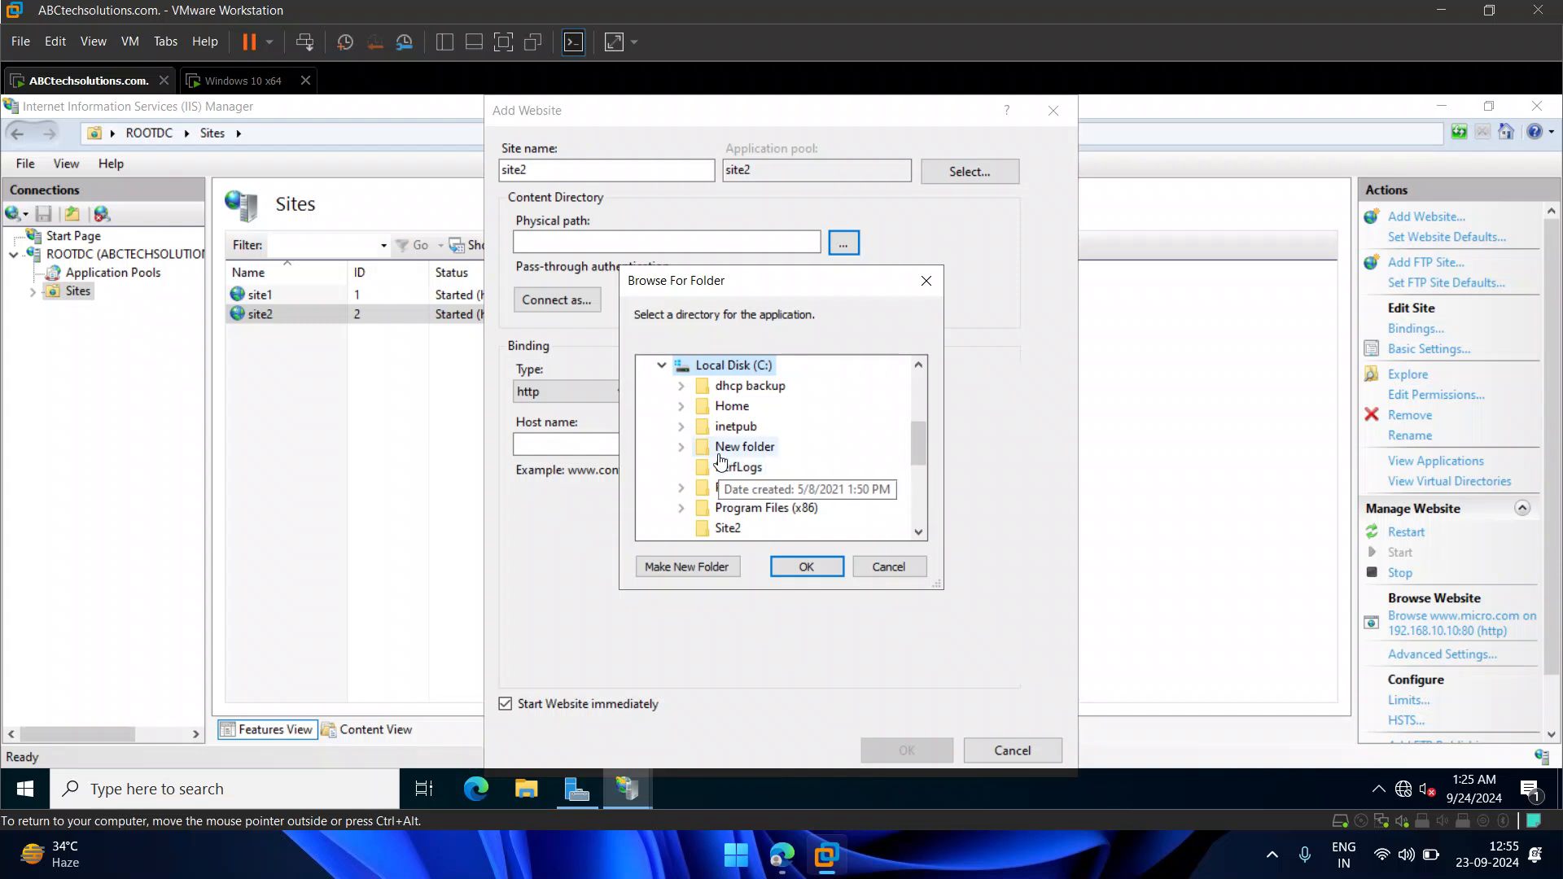
{"action": "left_click", "coordinate": [682, 426]}
{"action": "left_click", "coordinate": [700, 529]}
{"action": "left_click", "coordinate": [750, 518]}
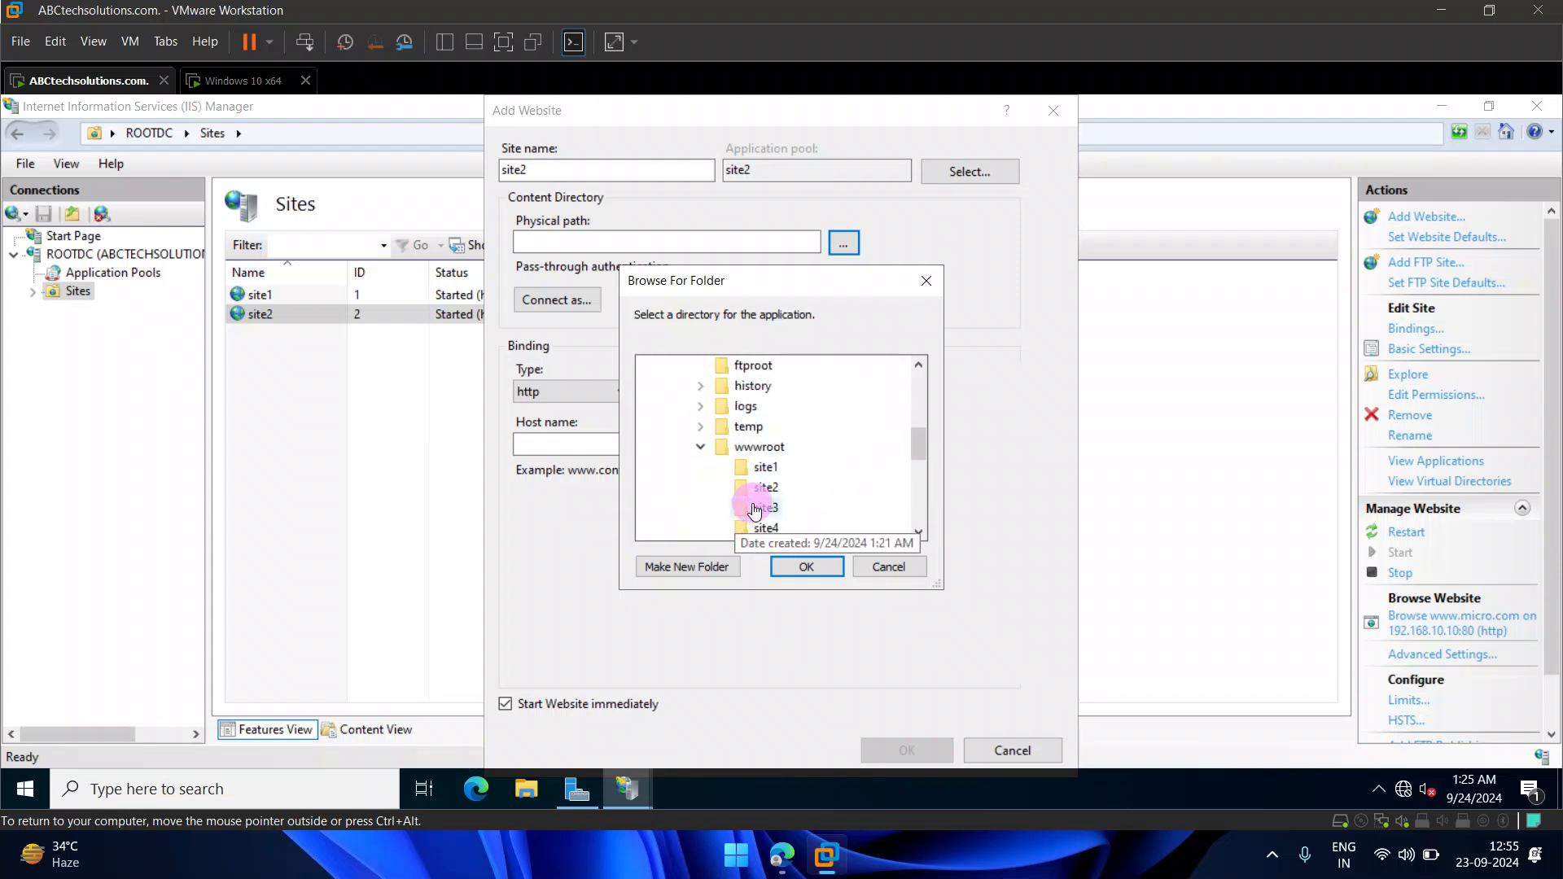
{"action": "left_click", "coordinate": [807, 560]}
{"action": "left_click", "coordinate": [846, 391]}
{"action": "left_click", "coordinate": [728, 438]}
{"action": "left_click", "coordinate": [728, 439]}
{"action": "type", "text": "www."}
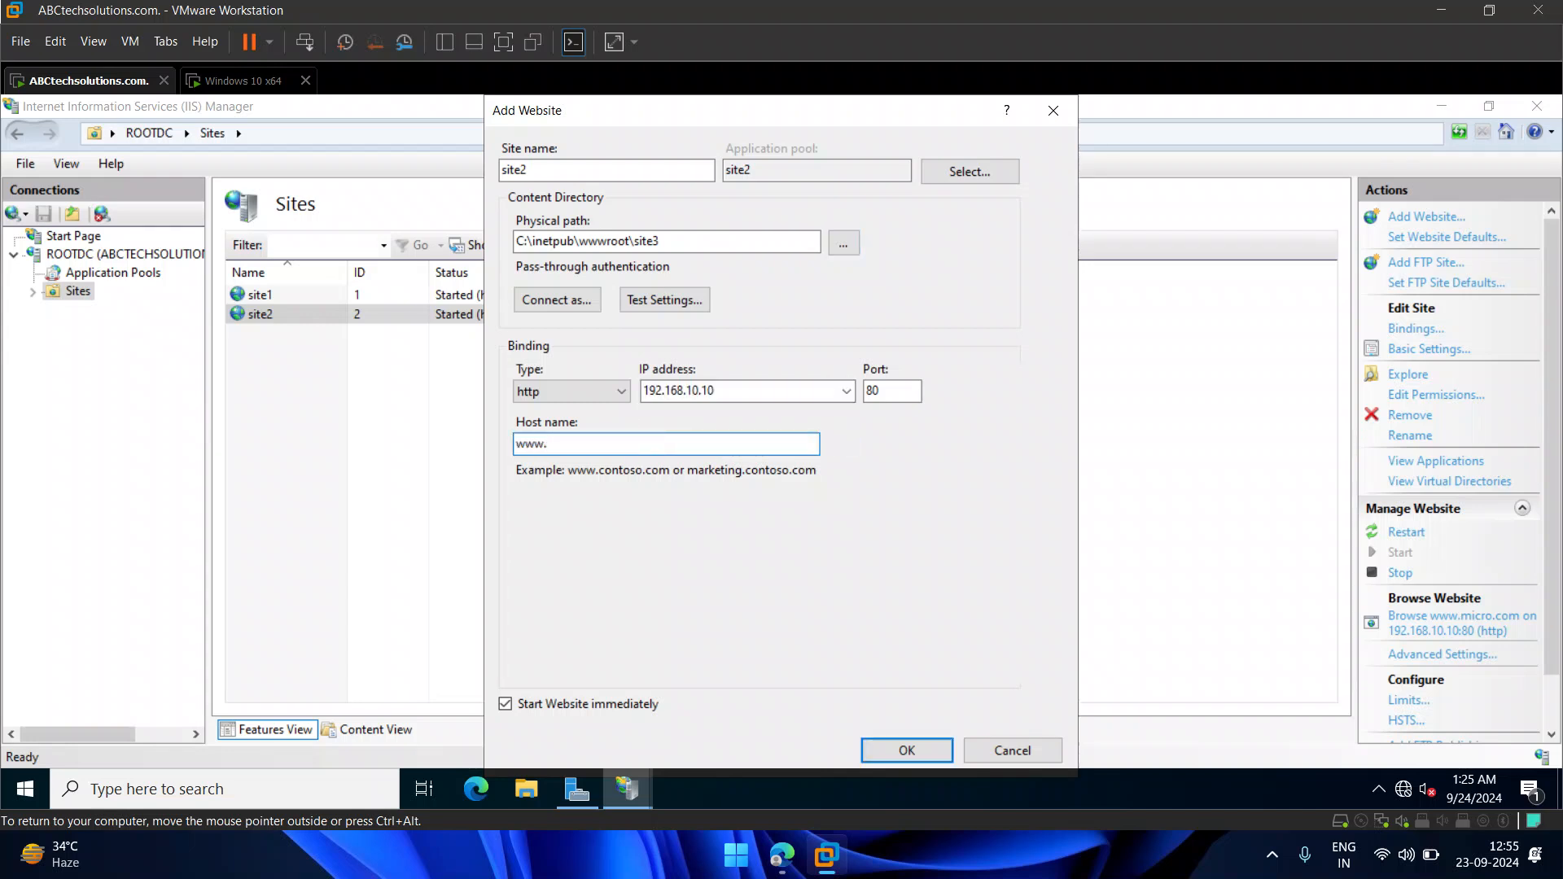
{"action": "type", "text": "apple.com"}
{"action": "left_click", "coordinate": [899, 748]}
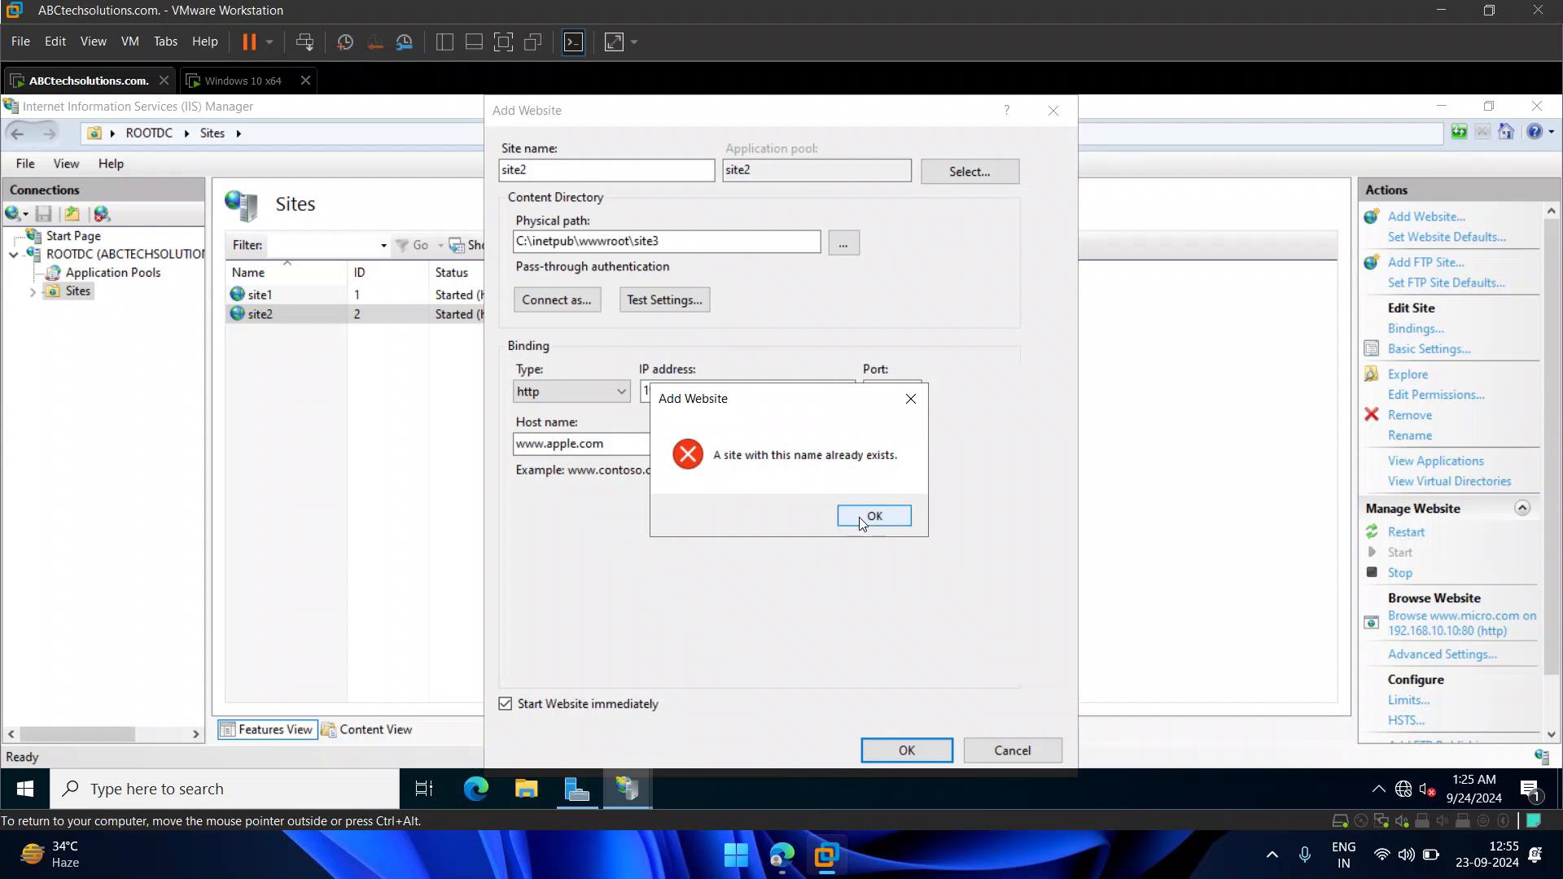
- Change the third website's site name to site3 and create the website
{"action": "left_click", "coordinate": [862, 519]}
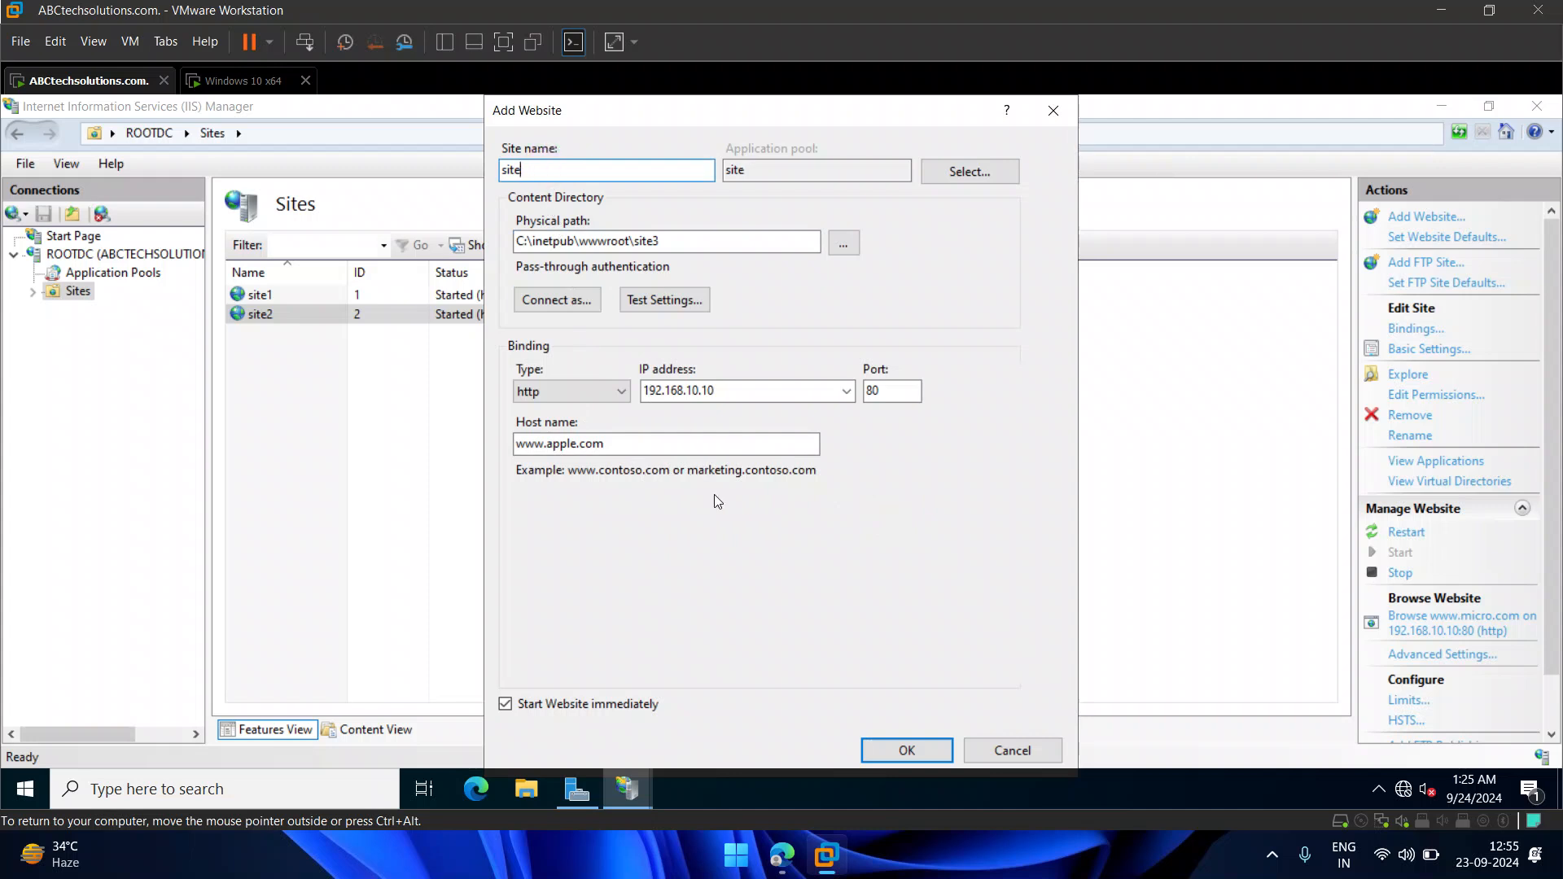
{"action": "double_click", "coordinate": [646, 241]}
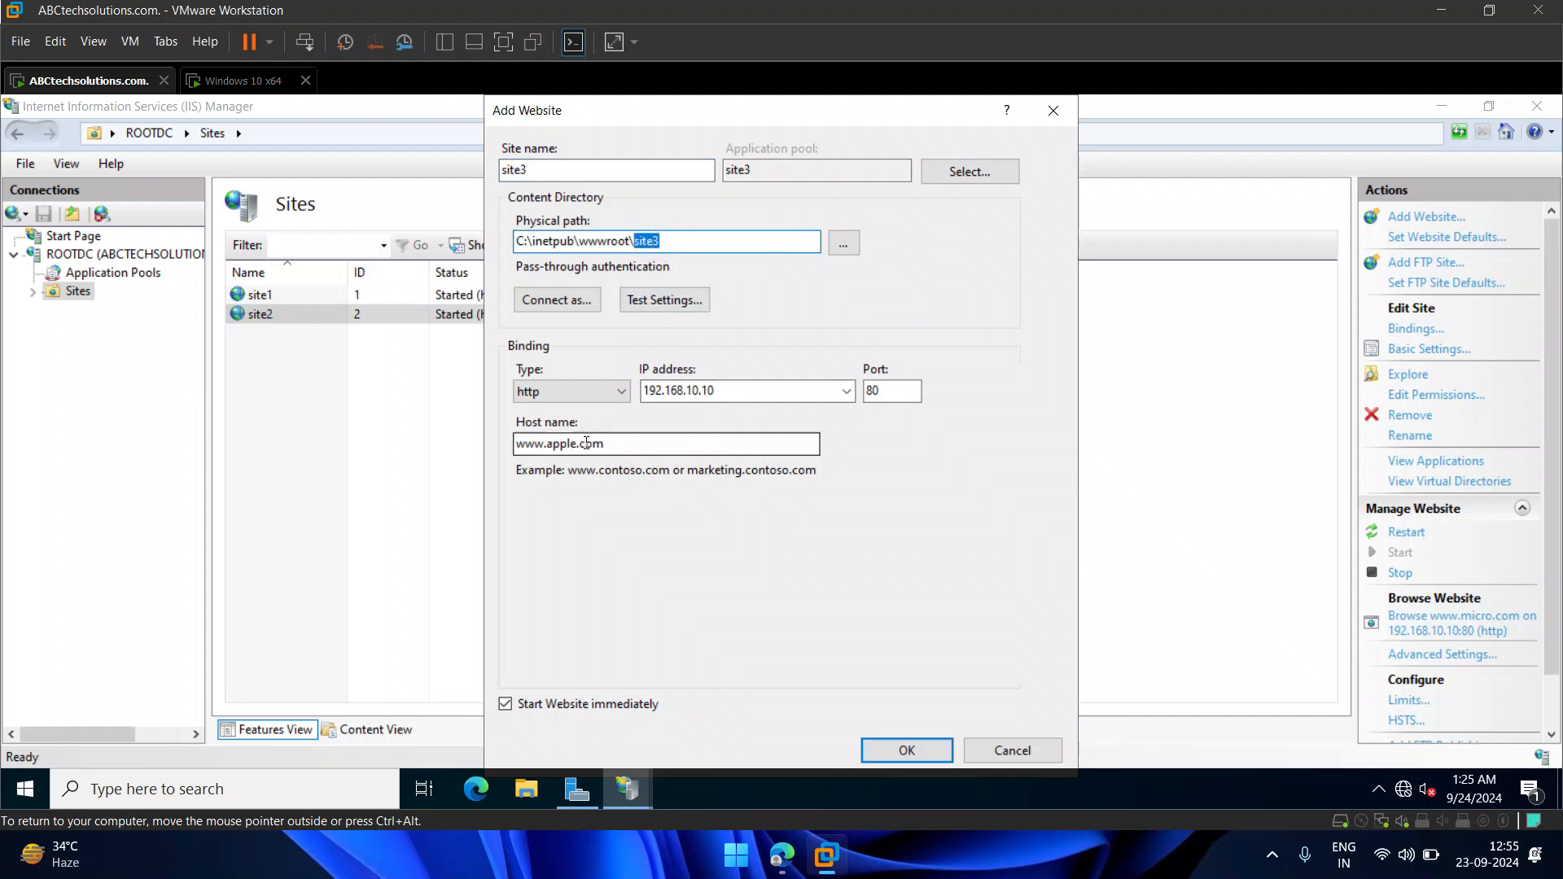
{"action": "left_click", "coordinate": [907, 750]}
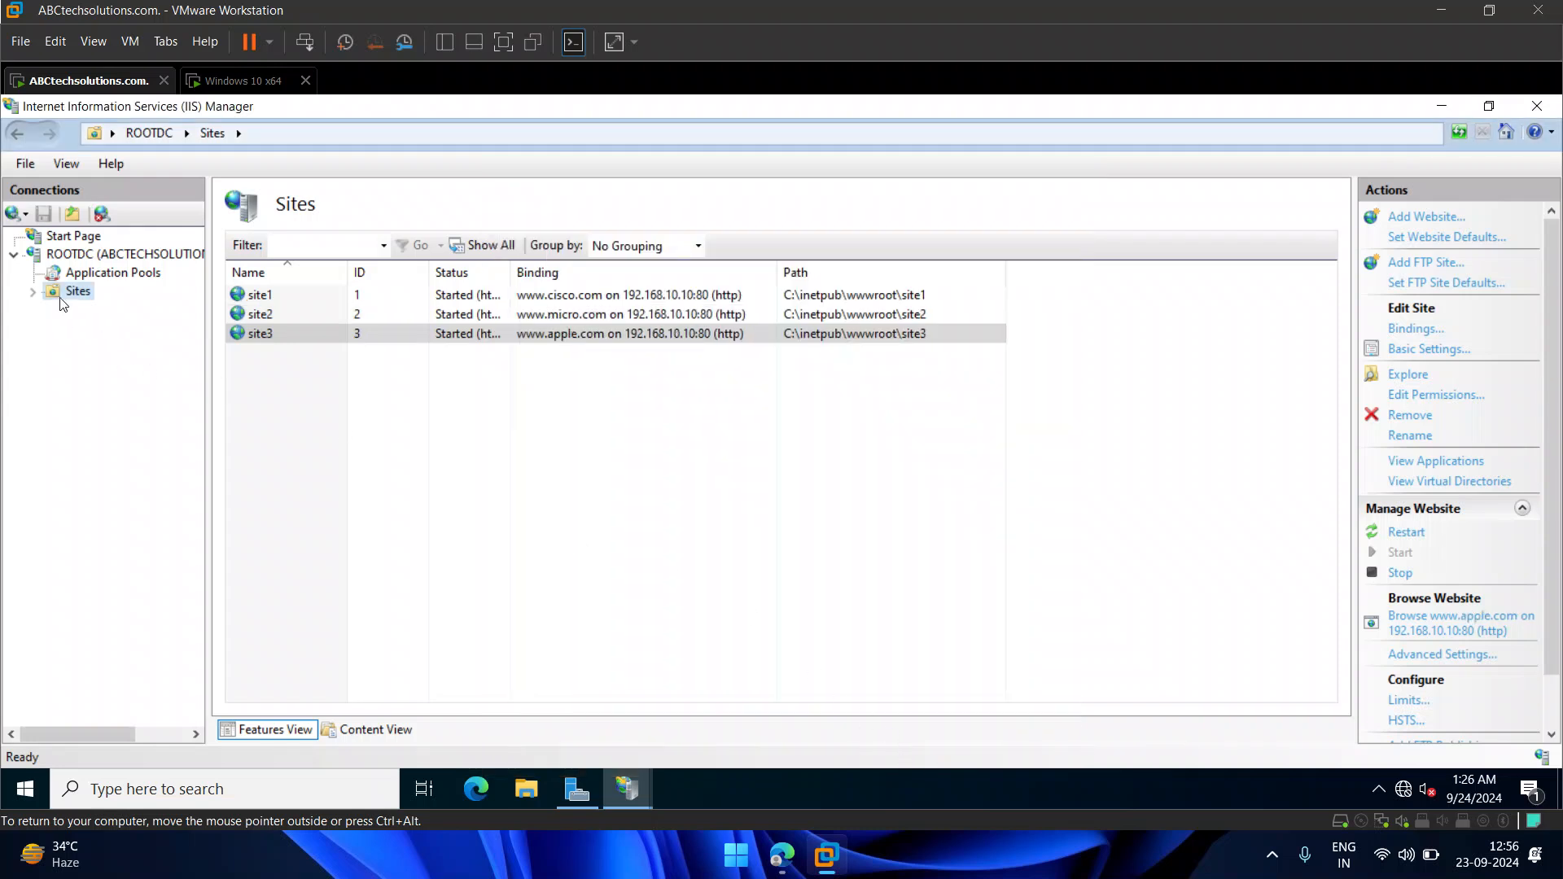
- Start adding another website, entering site4 as its name and C:\inetpub\wwwroot\site4 as its physical path
{"action": "right_click", "coordinate": [60, 290]}
{"action": "left_click", "coordinate": [106, 299]}
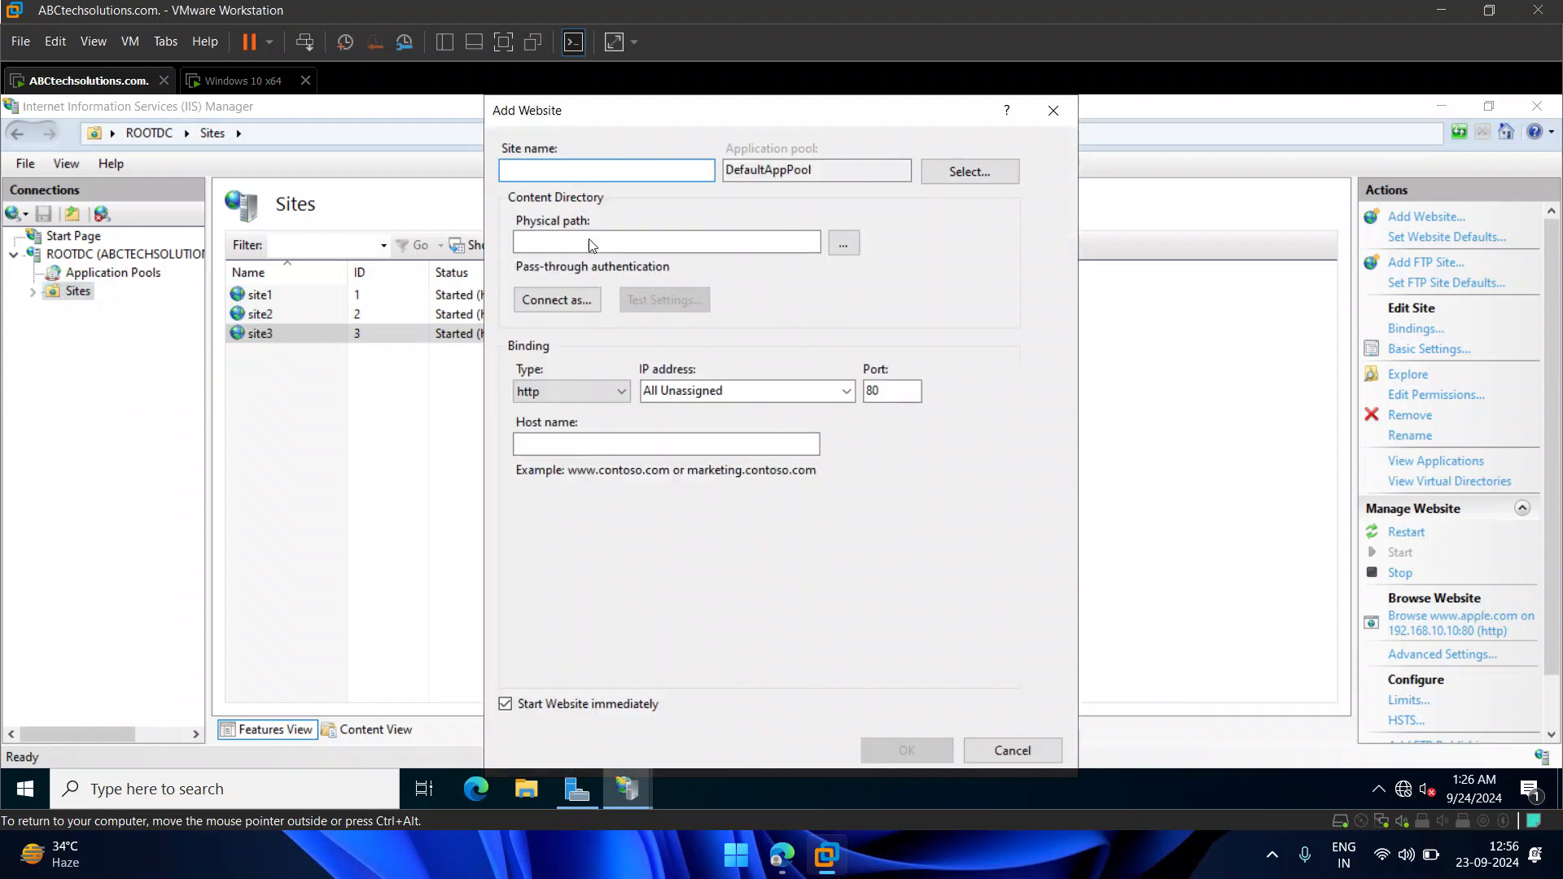
{"action": "type", "text": "site4"}
{"action": "left_click", "coordinate": [843, 242]}
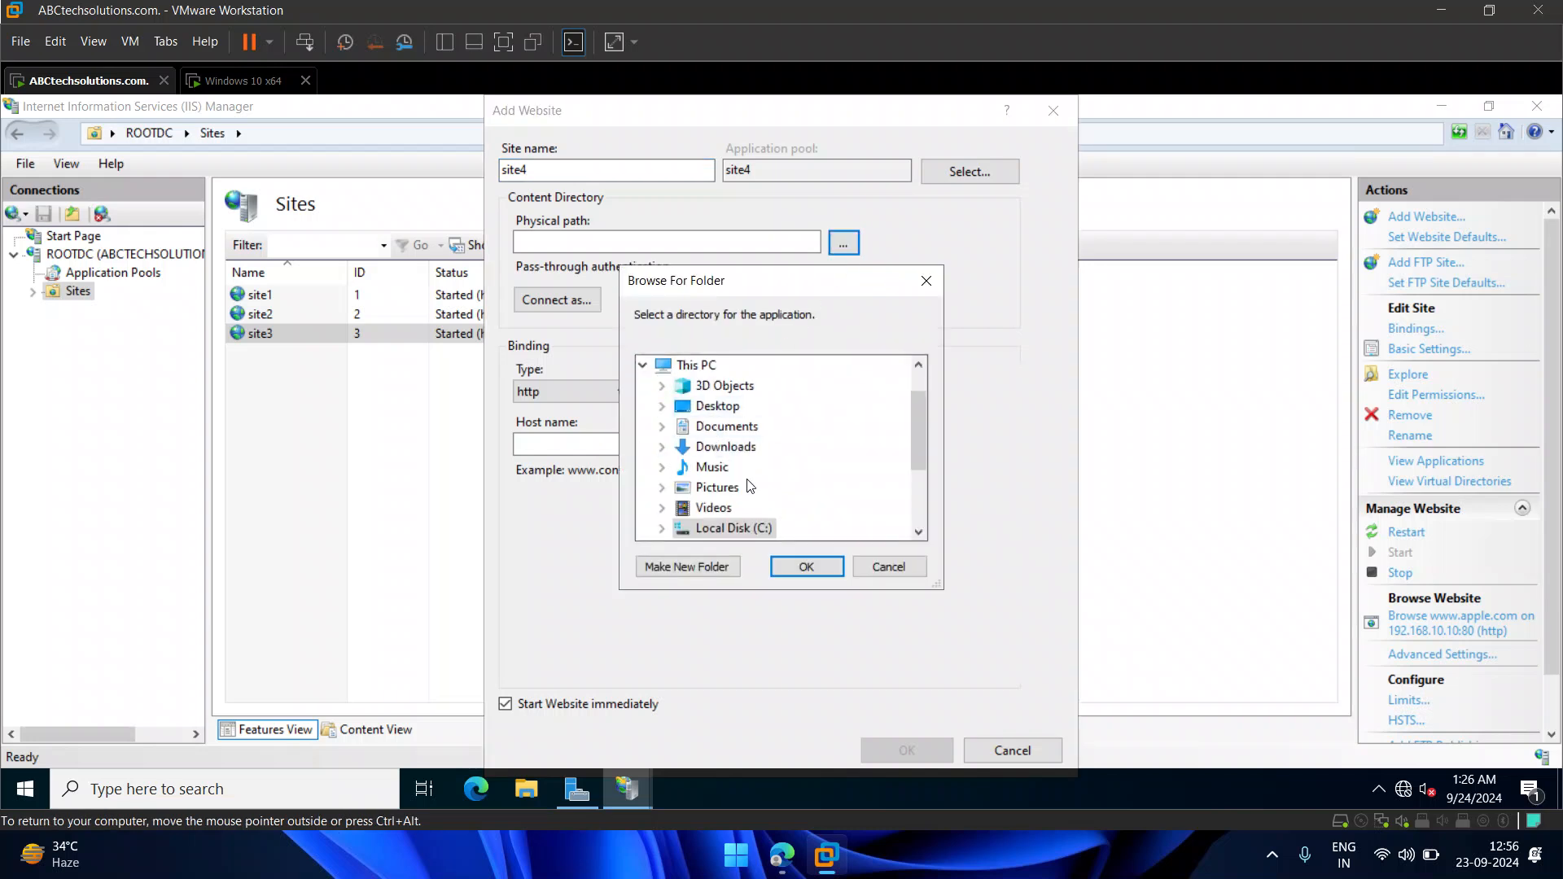
{"action": "left_click", "coordinate": [661, 528]}
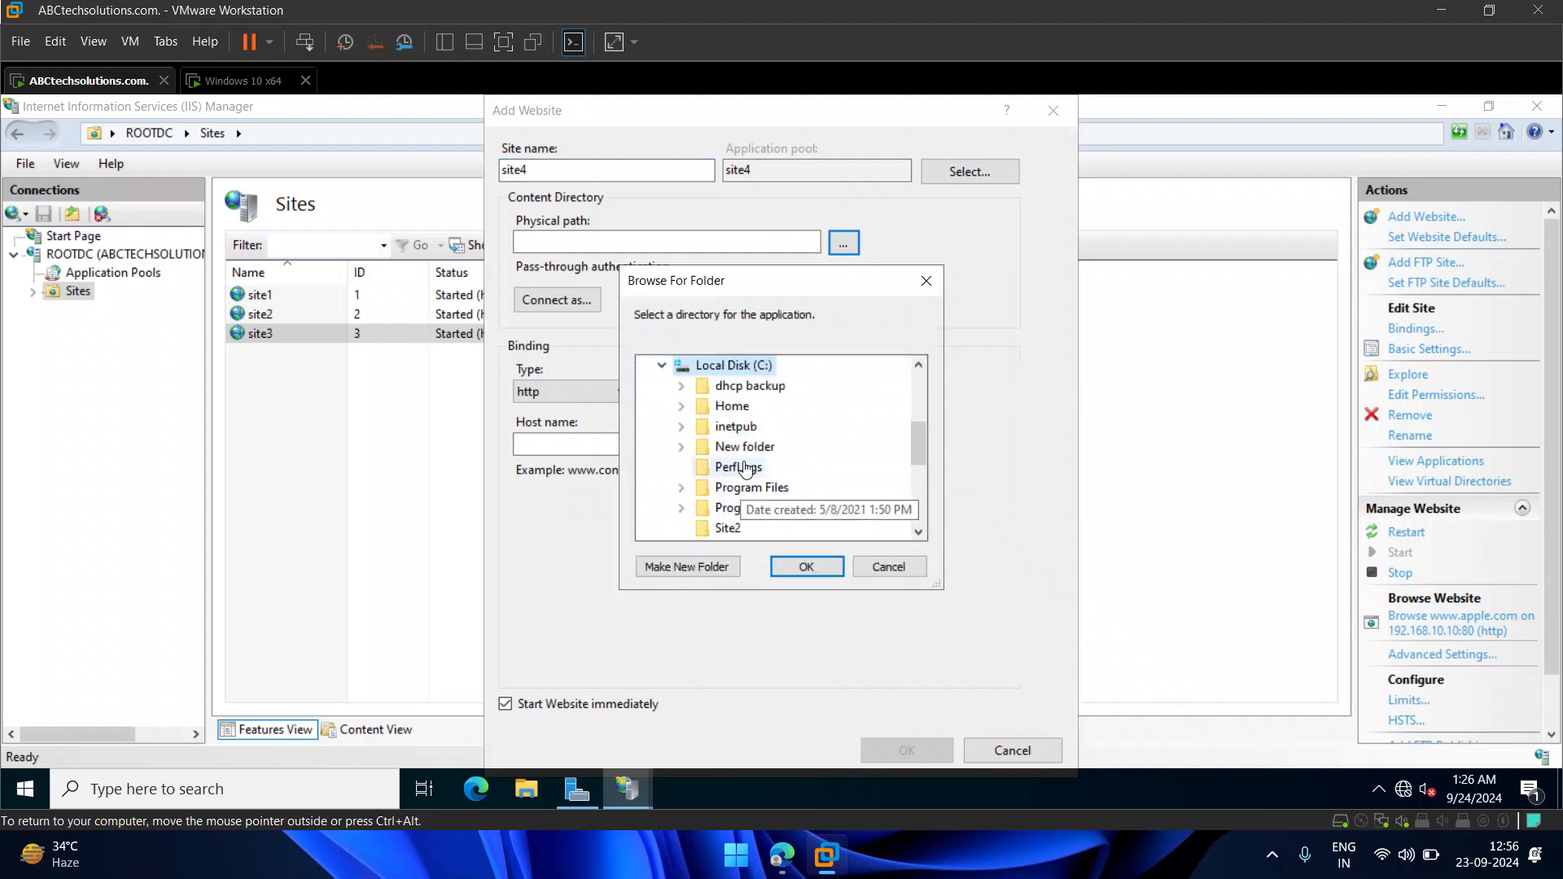
{"action": "left_click", "coordinate": [681, 426]}
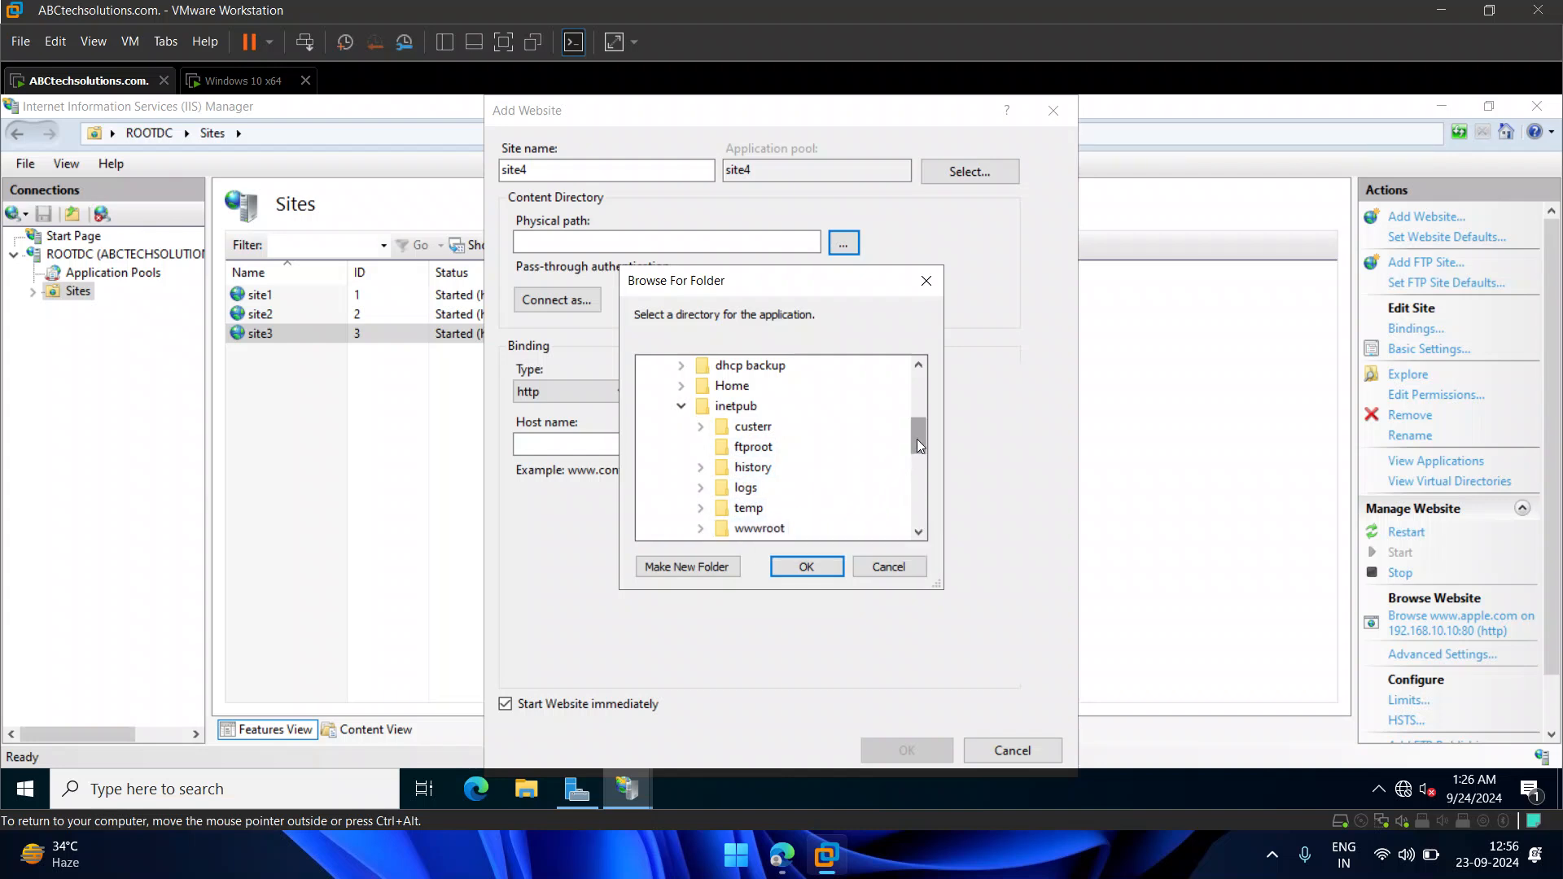
{"action": "left_click_drag", "start_coordinate": [918, 443], "coordinate": [918, 465]}
{"action": "left_click", "coordinate": [700, 385]}
{"action": "left_click", "coordinate": [764, 468]}
{"action": "left_click", "coordinate": [809, 568]}
{"action": "left_click", "coordinate": [846, 391]}
{"action": "left_click", "coordinate": [667, 441]}
{"action": "left_click", "coordinate": [630, 446]}
{"action": "type", "text": "www."}
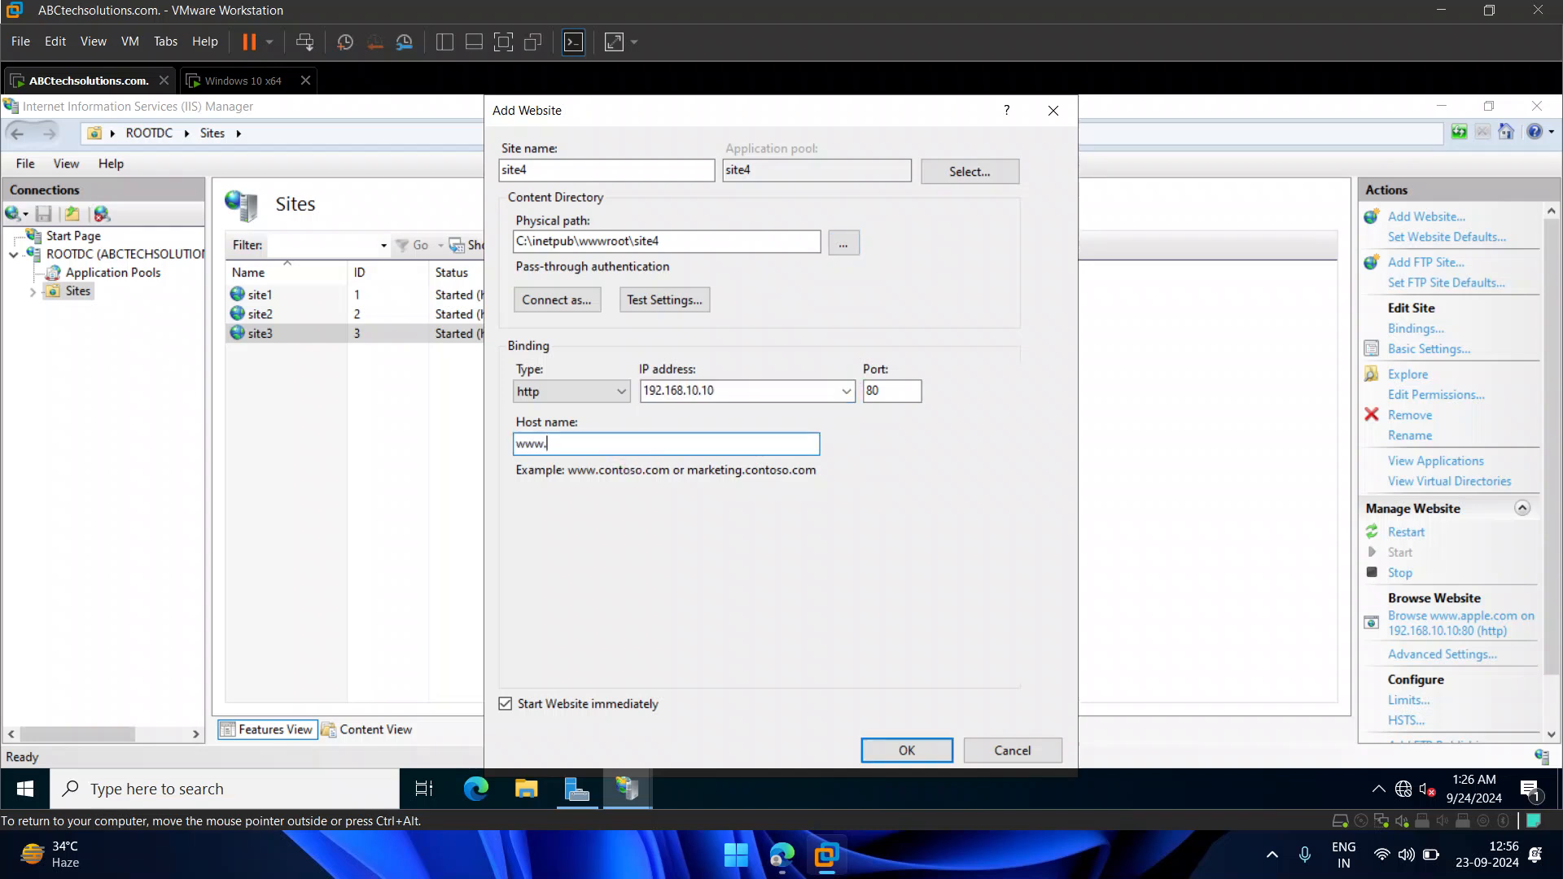
{"action": "type", "text": "ai.com"}
{"action": "left_click", "coordinate": [875, 750]}
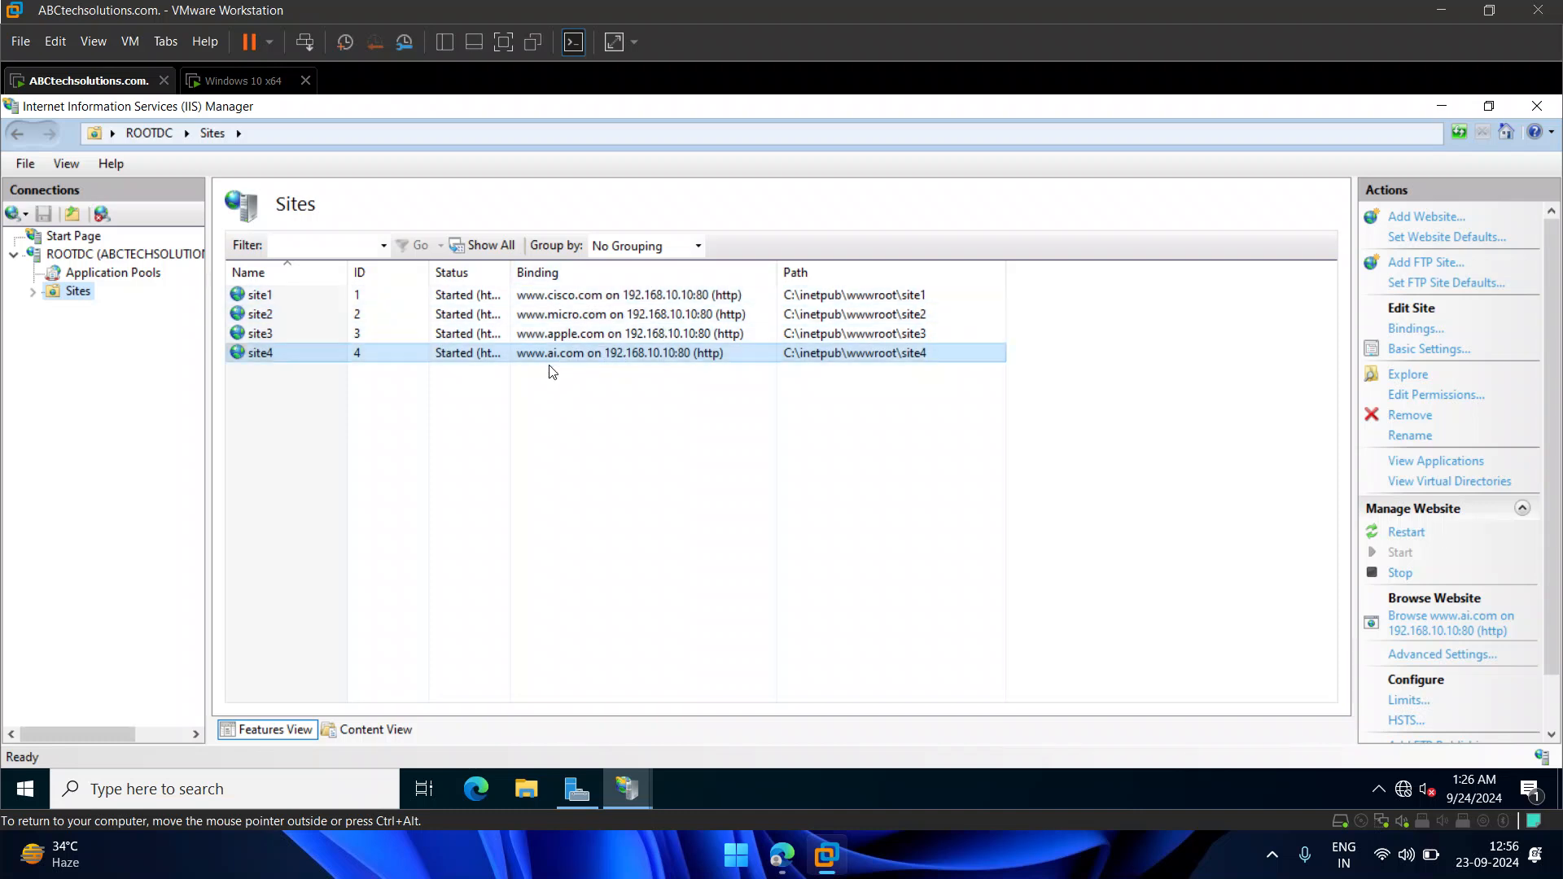
{"action": "left_click", "coordinate": [554, 400]}
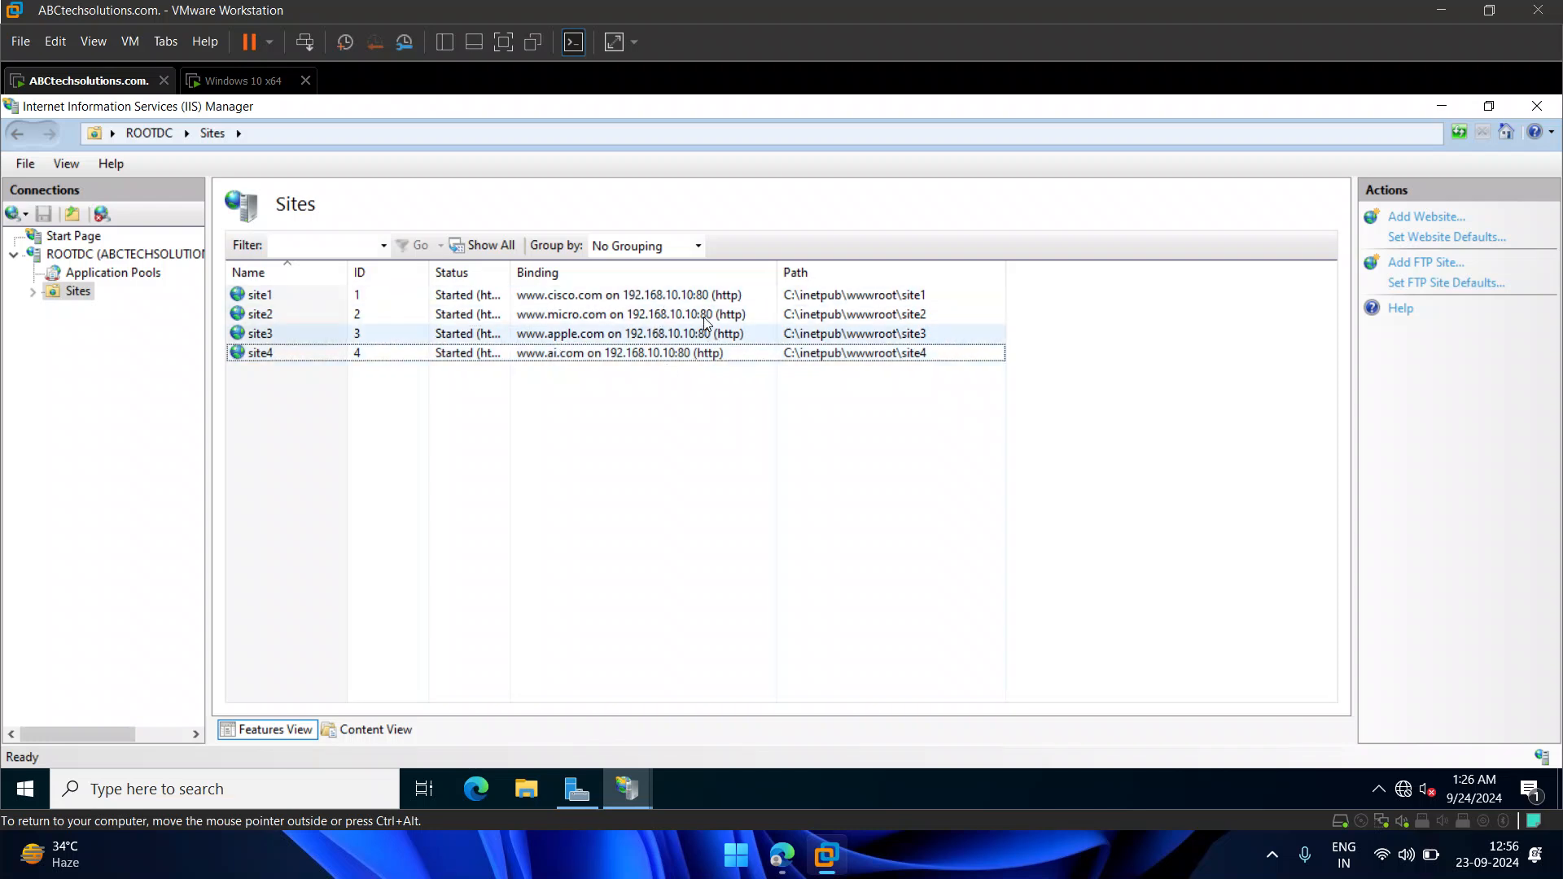
- Open the Default Document settings of site1 and start adding a default document
{"action": "left_click", "coordinate": [33, 291]}
{"action": "left_click", "coordinate": [79, 296]}
{"action": "left_click", "coordinate": [85, 308]}
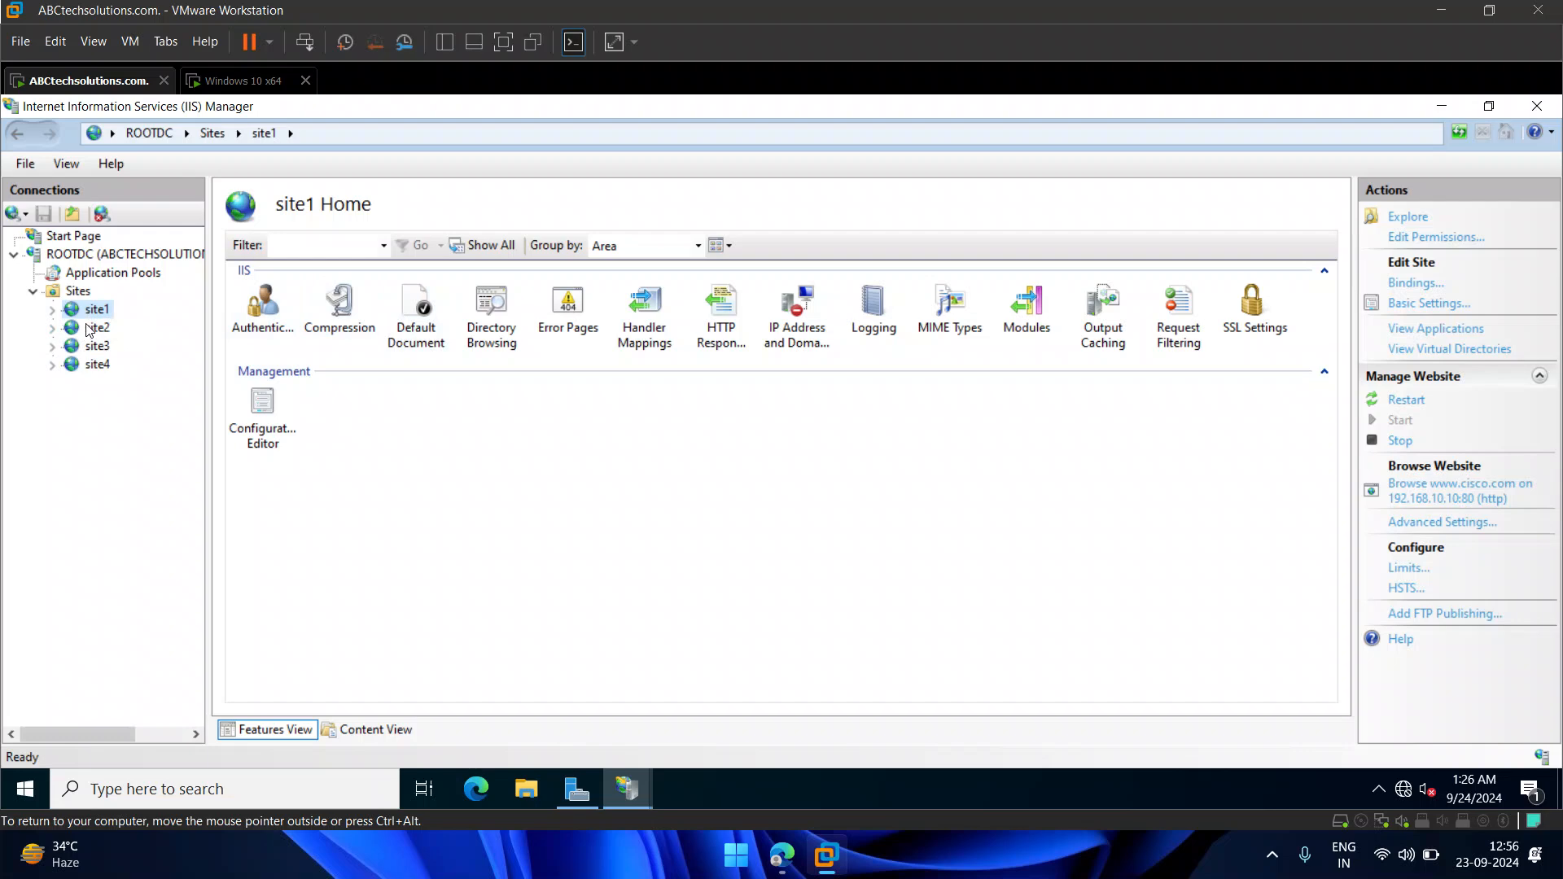
{"action": "left_click", "coordinate": [420, 323]}
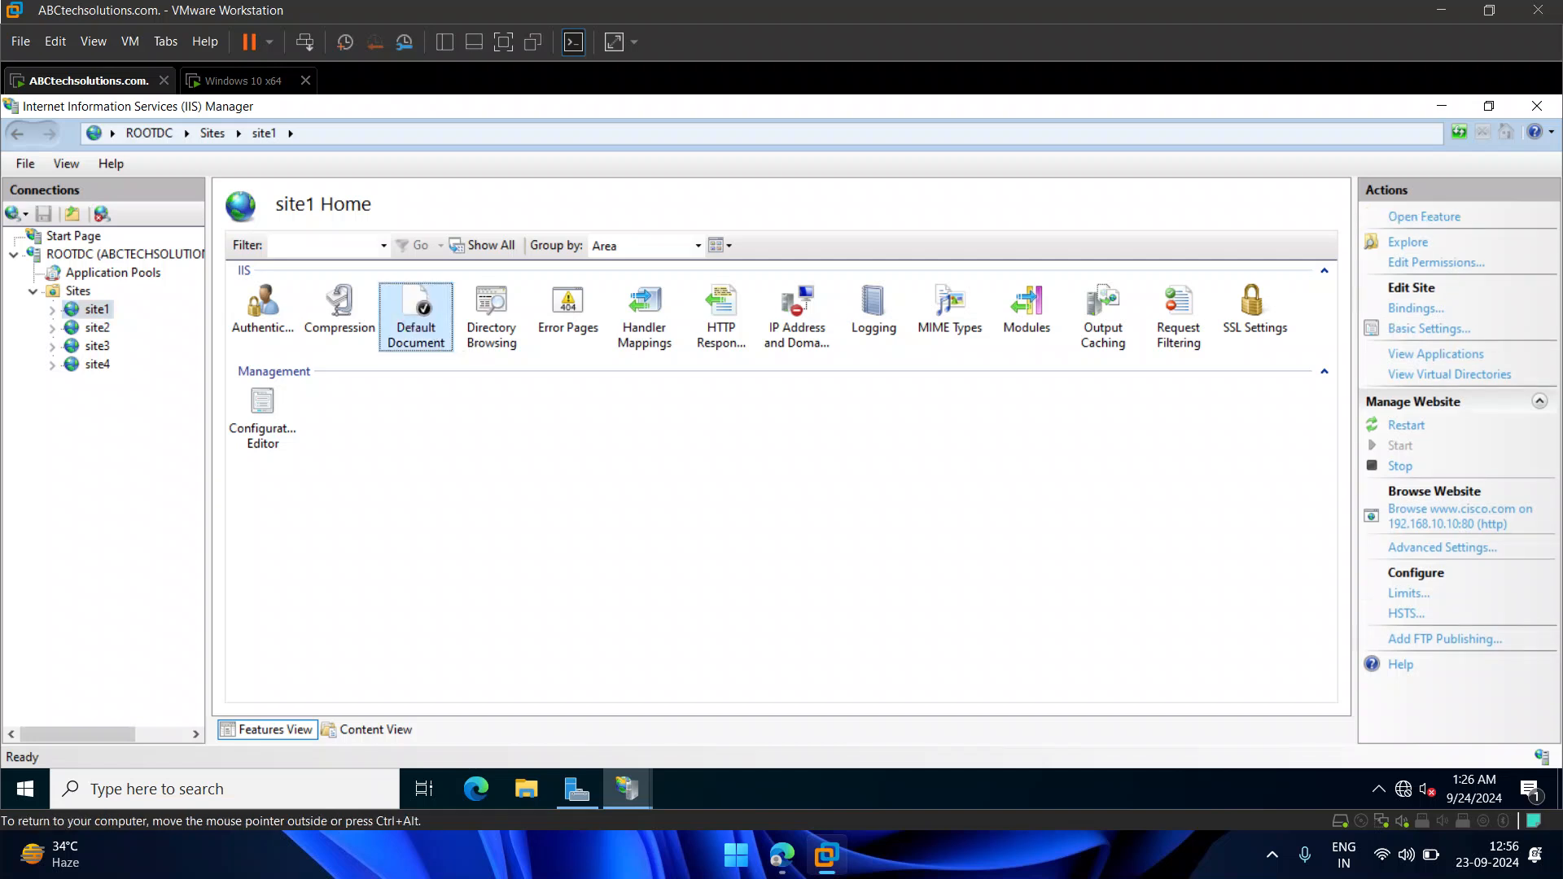
{"action": "double_click", "coordinate": [420, 322]}
{"action": "left_click", "coordinate": [1403, 216]}
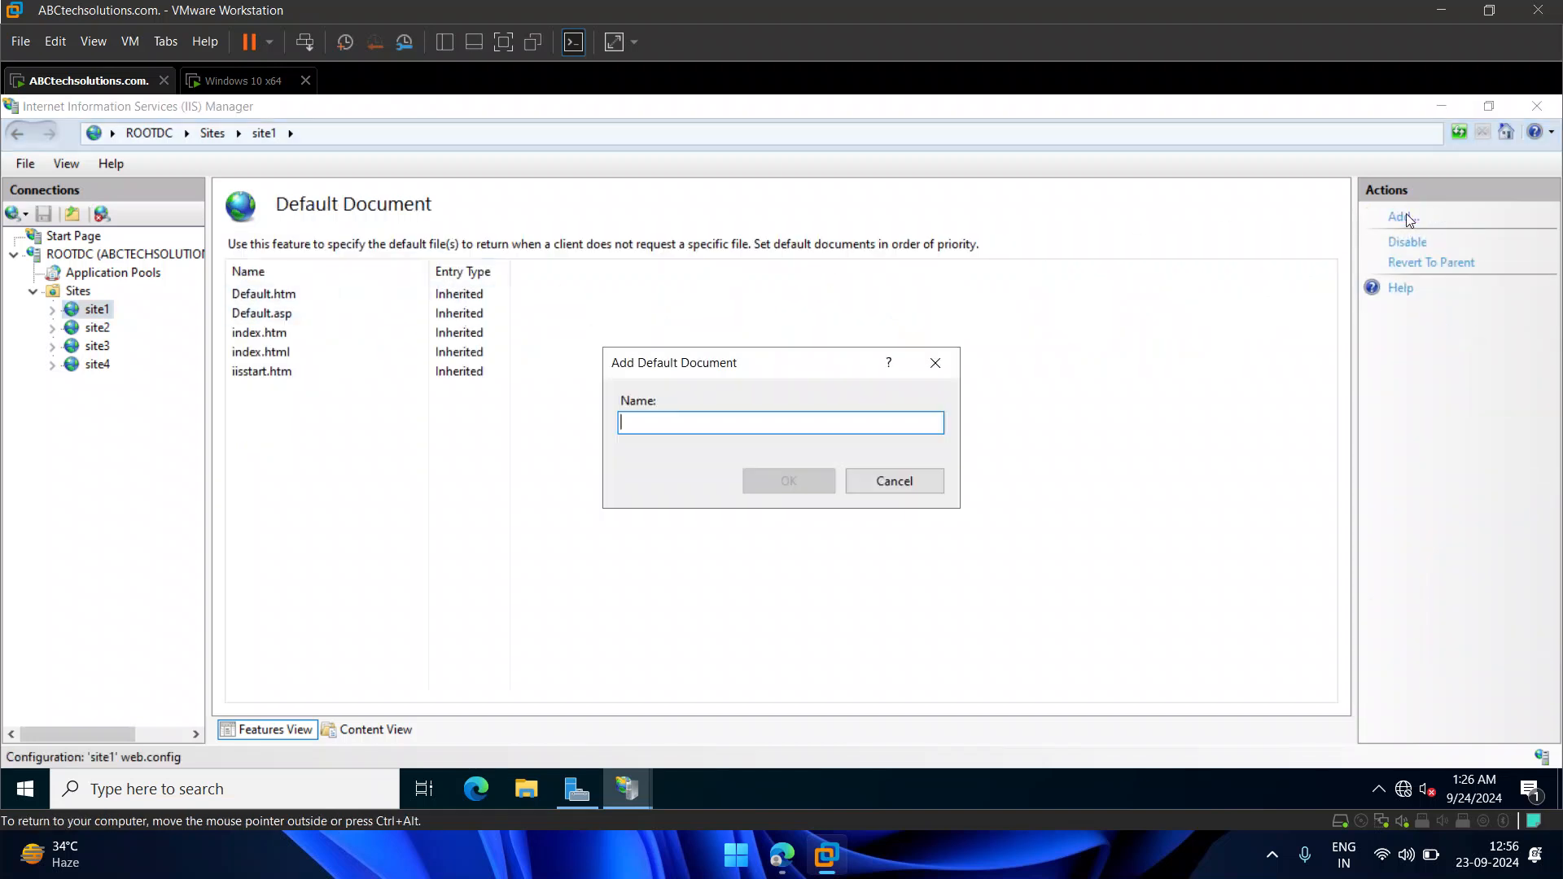
- Check the name and type of the file stored in C:\inetpub\wwwroot\site1, then return to the new default document
{"action": "left_click", "coordinate": [526, 790]}
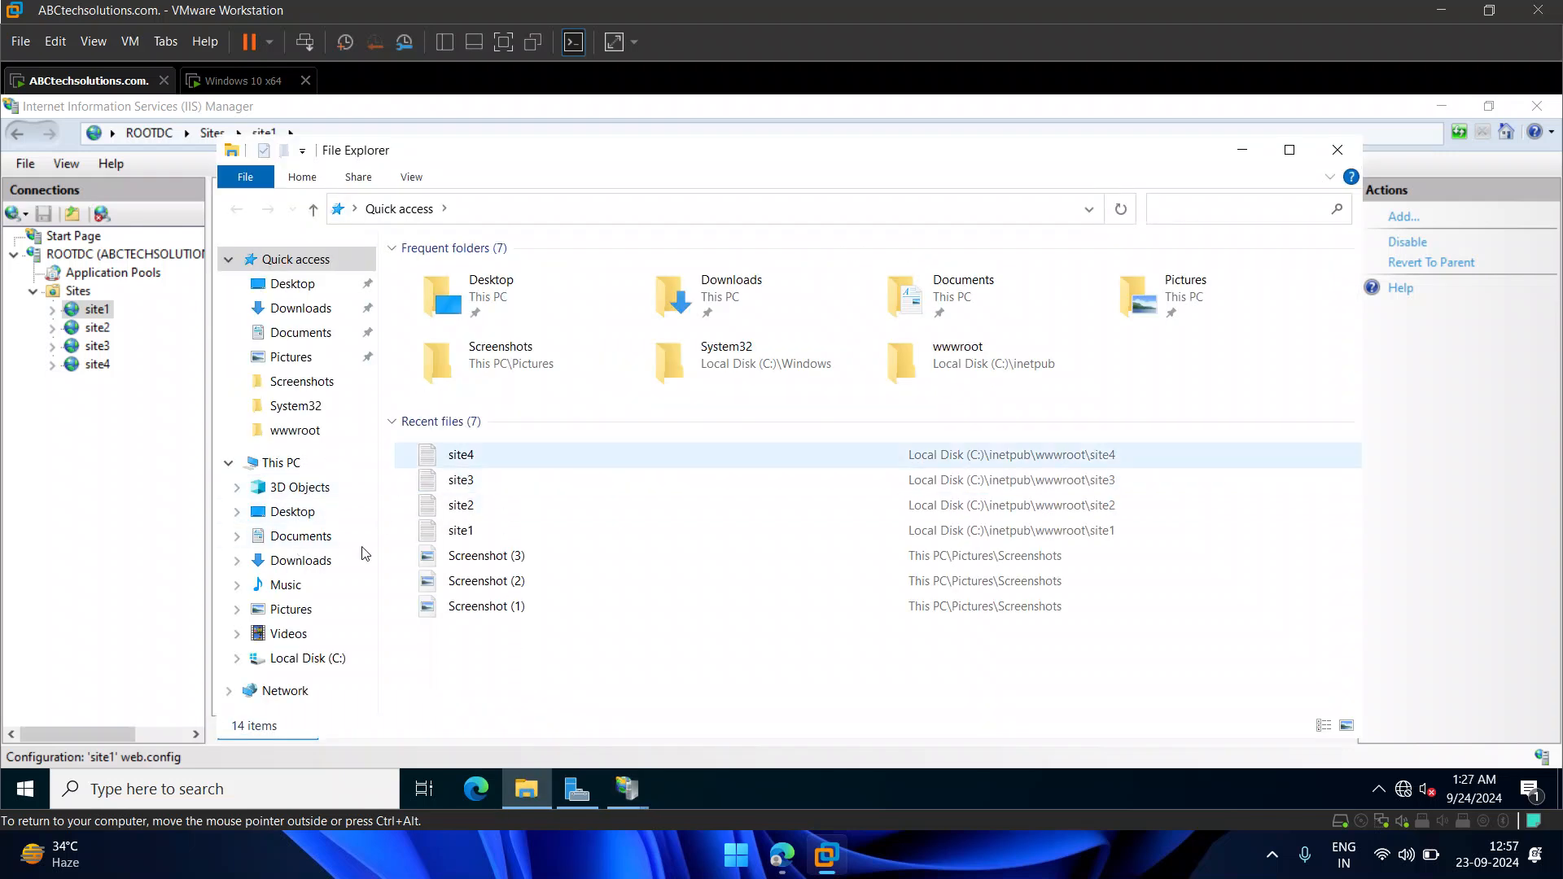
{"action": "left_click", "coordinate": [308, 658]}
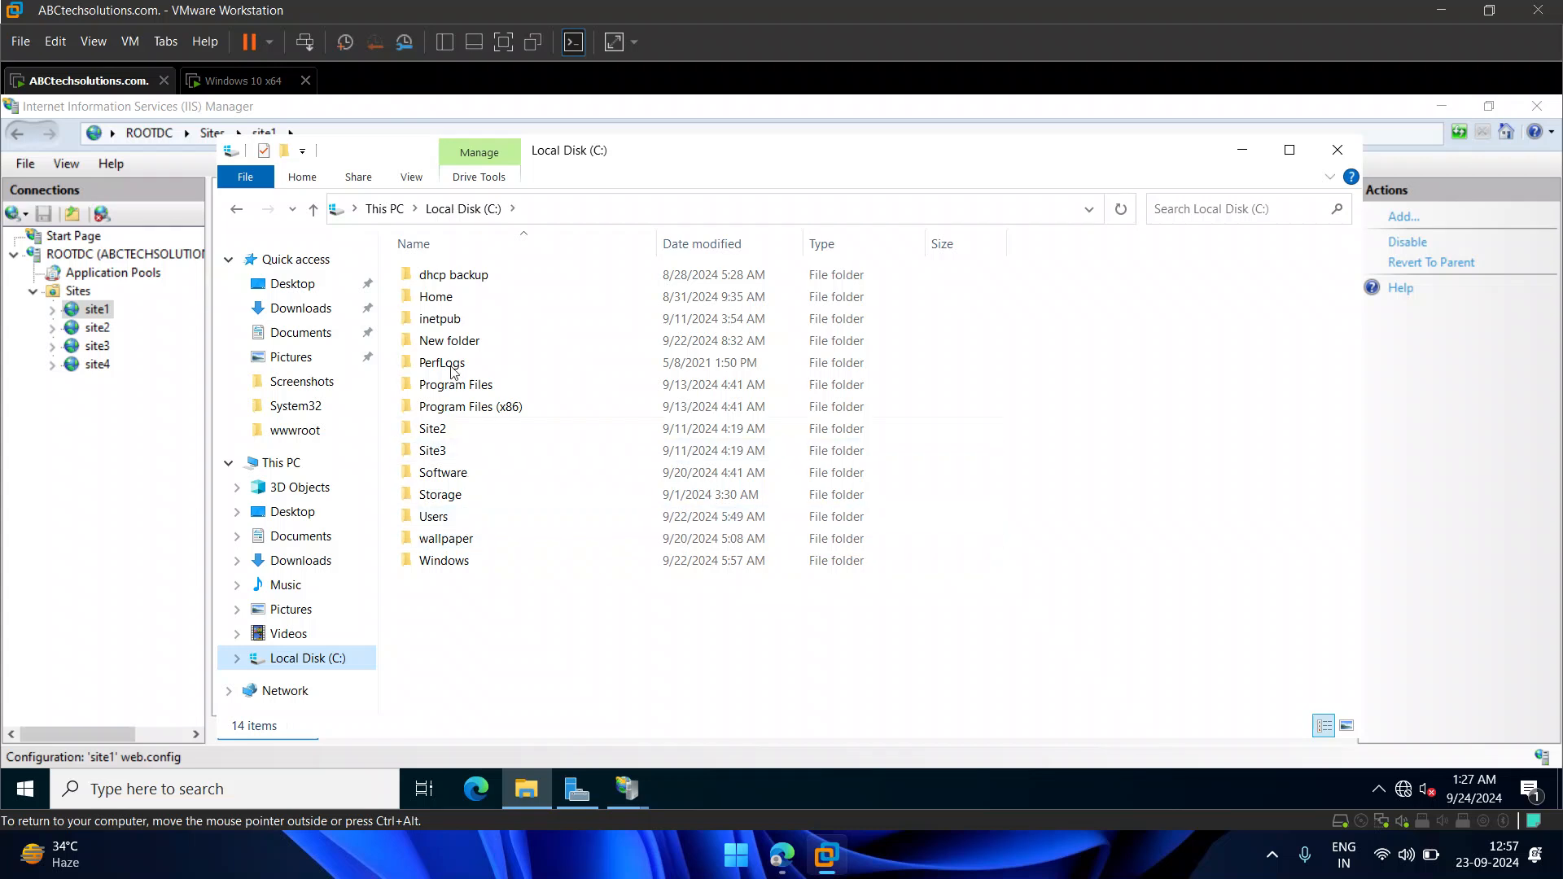
{"action": "double_click", "coordinate": [461, 318]}
{"action": "left_click", "coordinate": [470, 384]}
{"action": "double_click", "coordinate": [470, 384]}
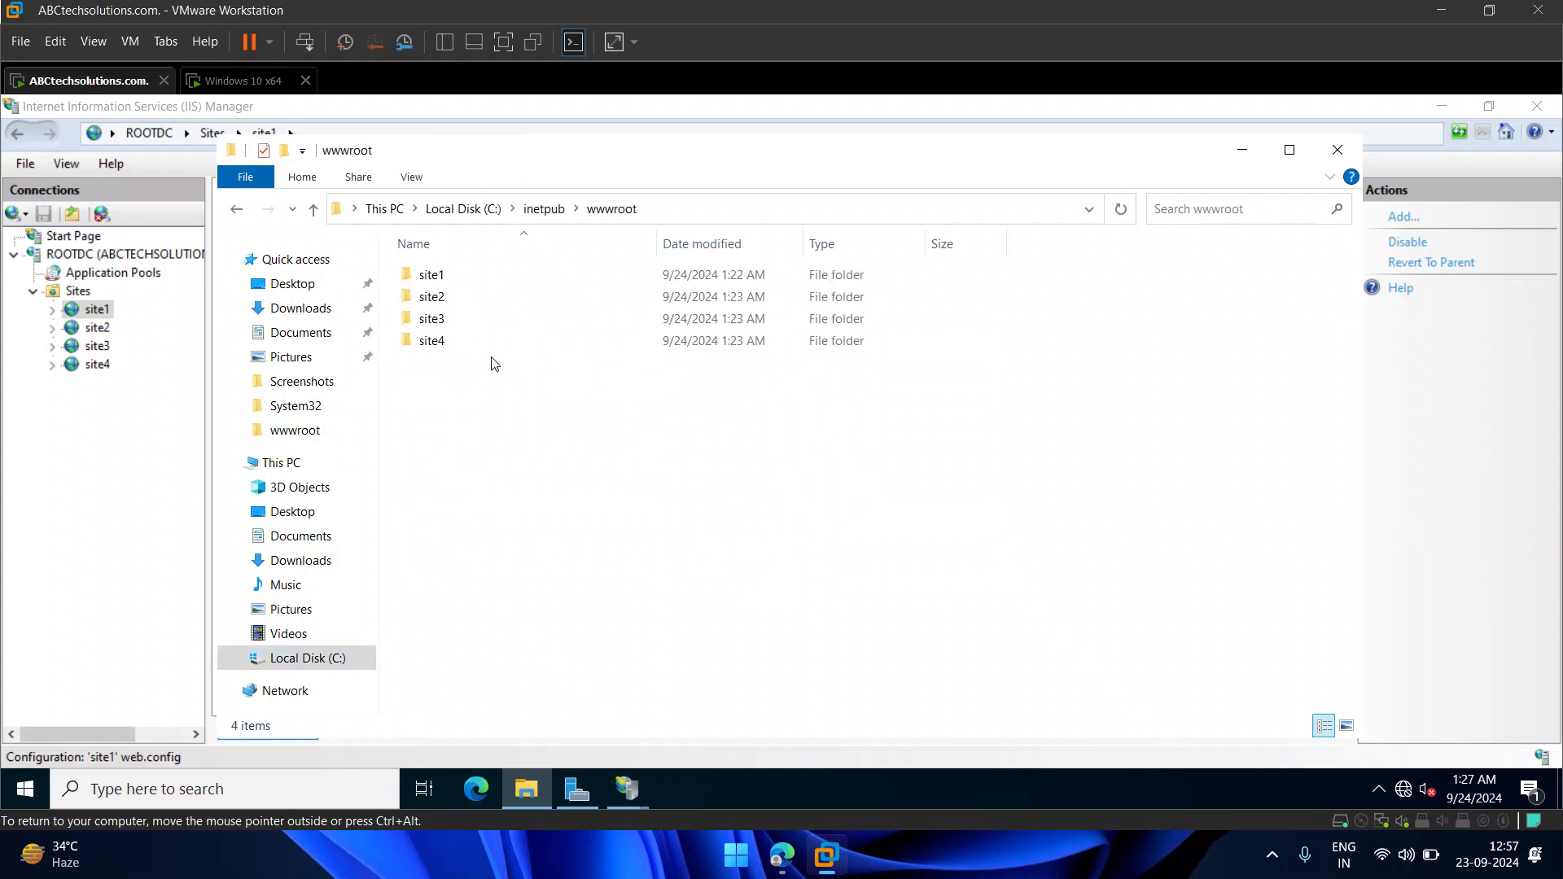
{"action": "double_click", "coordinate": [456, 274]}
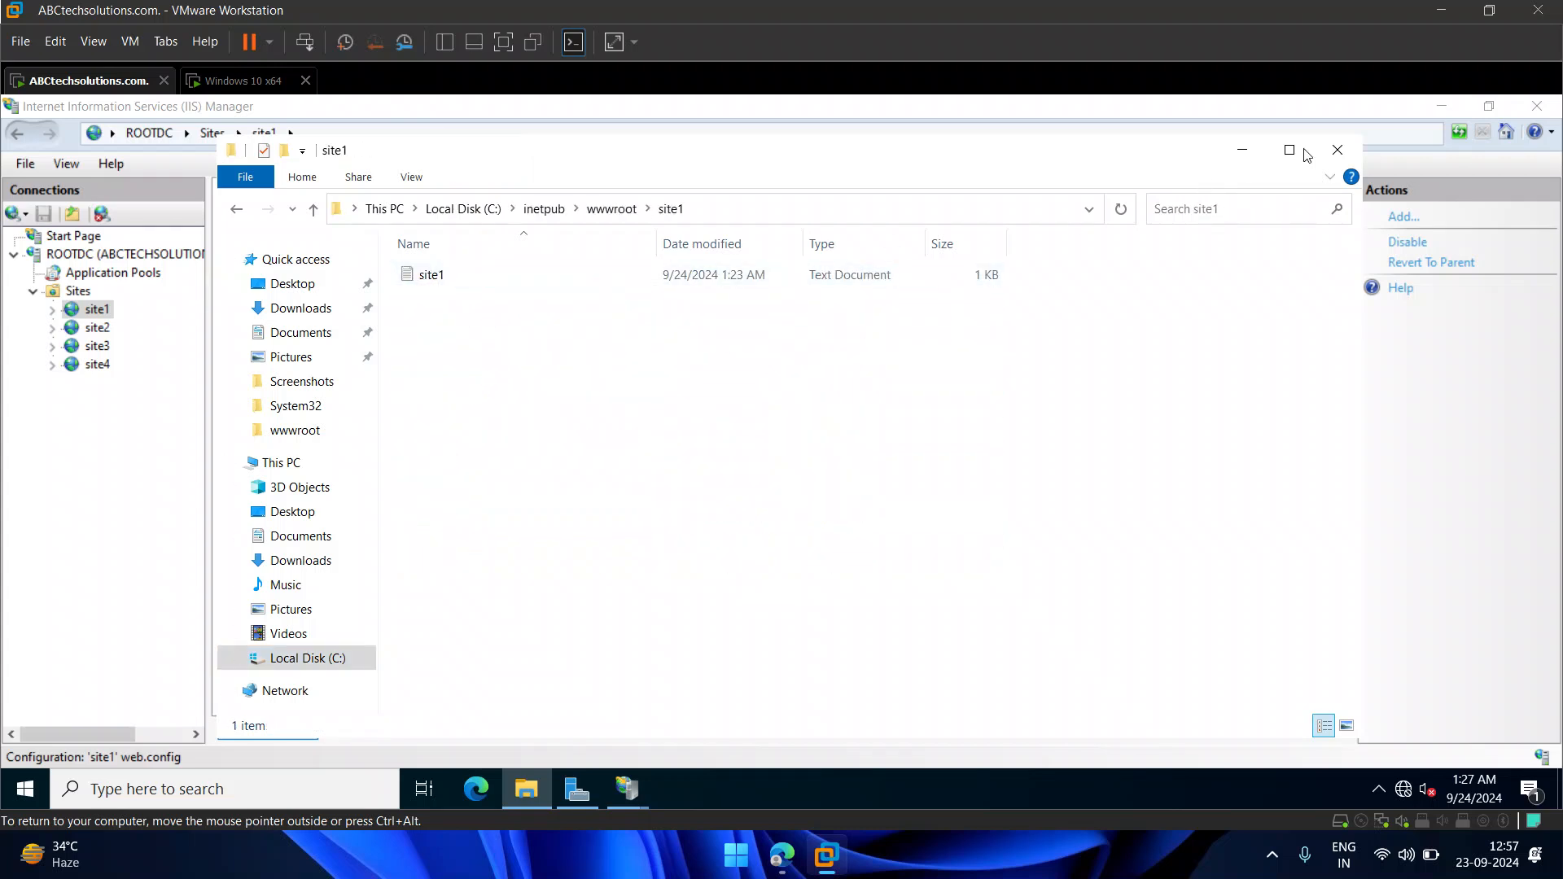
{"action": "left_click", "coordinate": [1242, 150]}
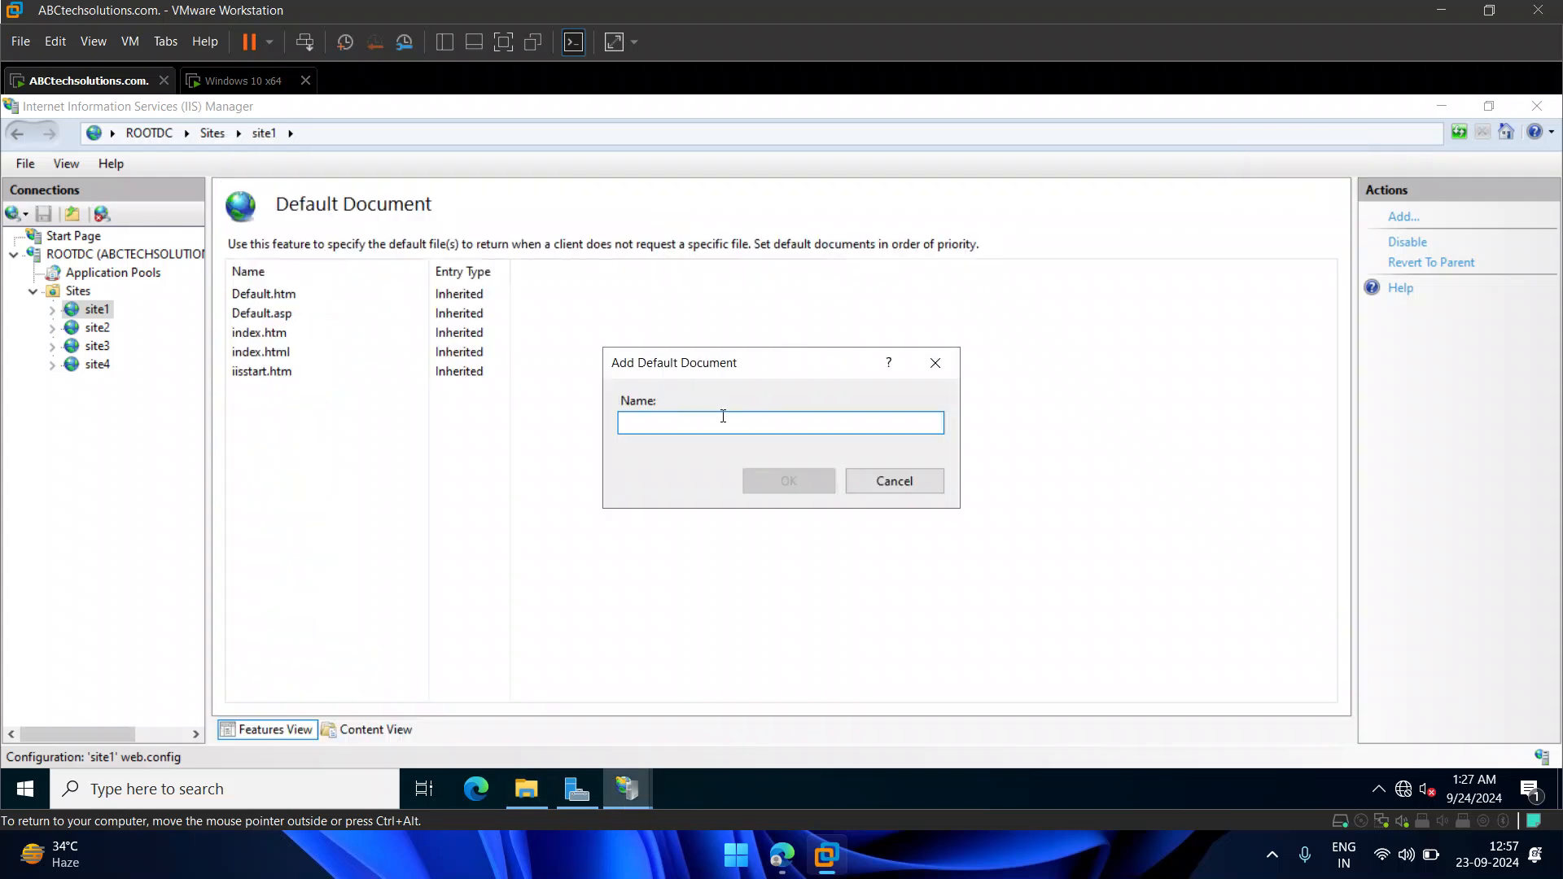
- Enter site1.txt as site1's new default document, copy the name for reuse, and add the document
{"action": "type", "text": "site1."}
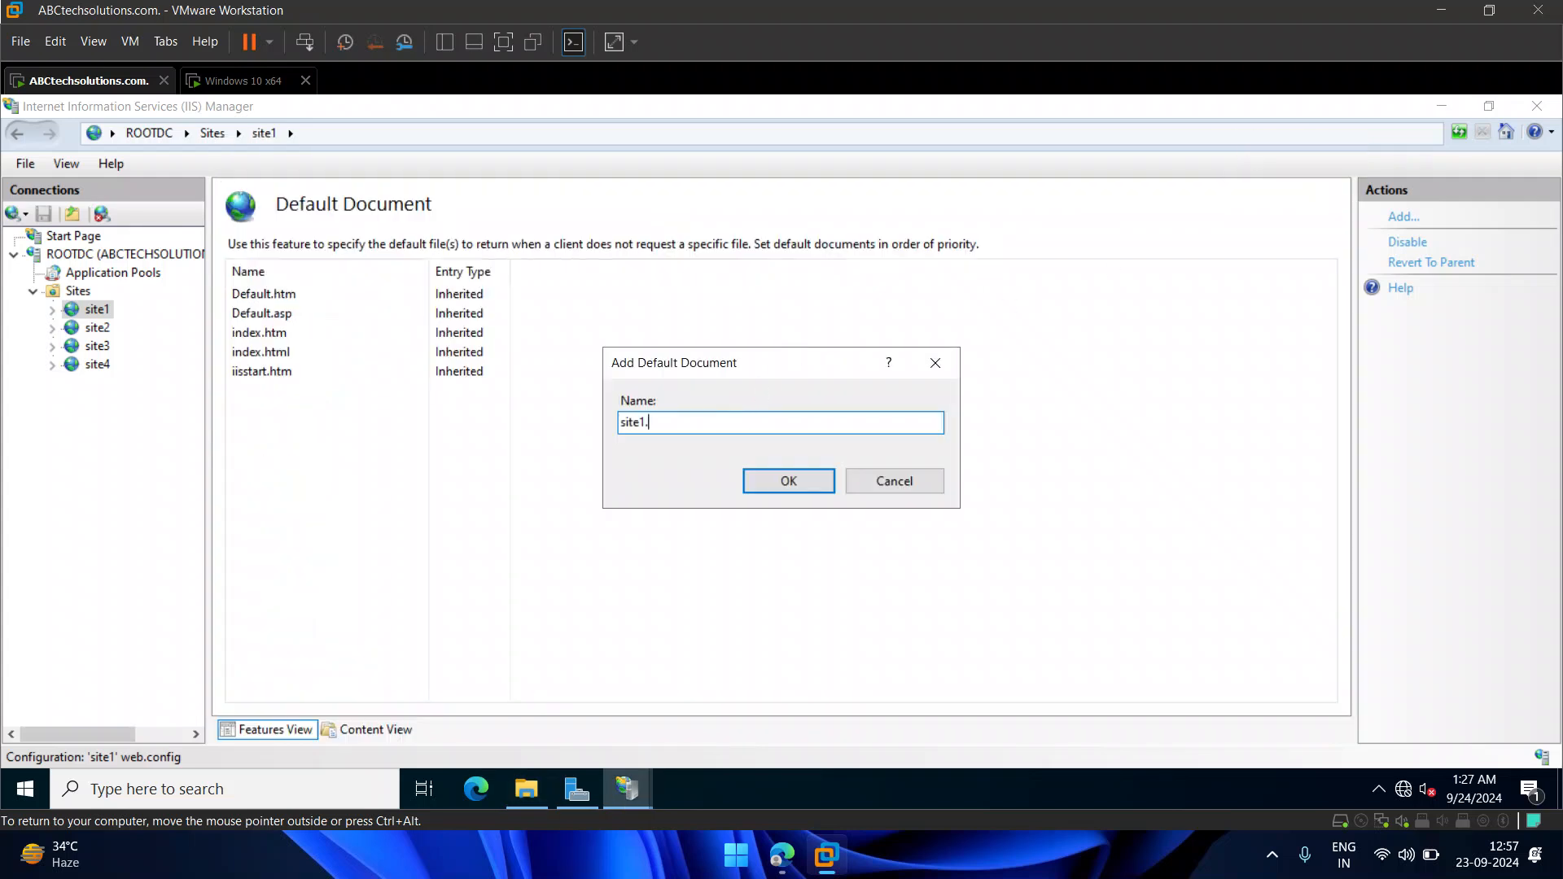
{"action": "type", "text": "txt"}
{"action": "left_click_drag", "start_coordinate": [698, 418], "coordinate": [558, 425]}
{"action": "right_click", "coordinate": [631, 421]}
{"action": "left_click", "coordinate": [675, 489]}
{"action": "left_click", "coordinate": [770, 484]}
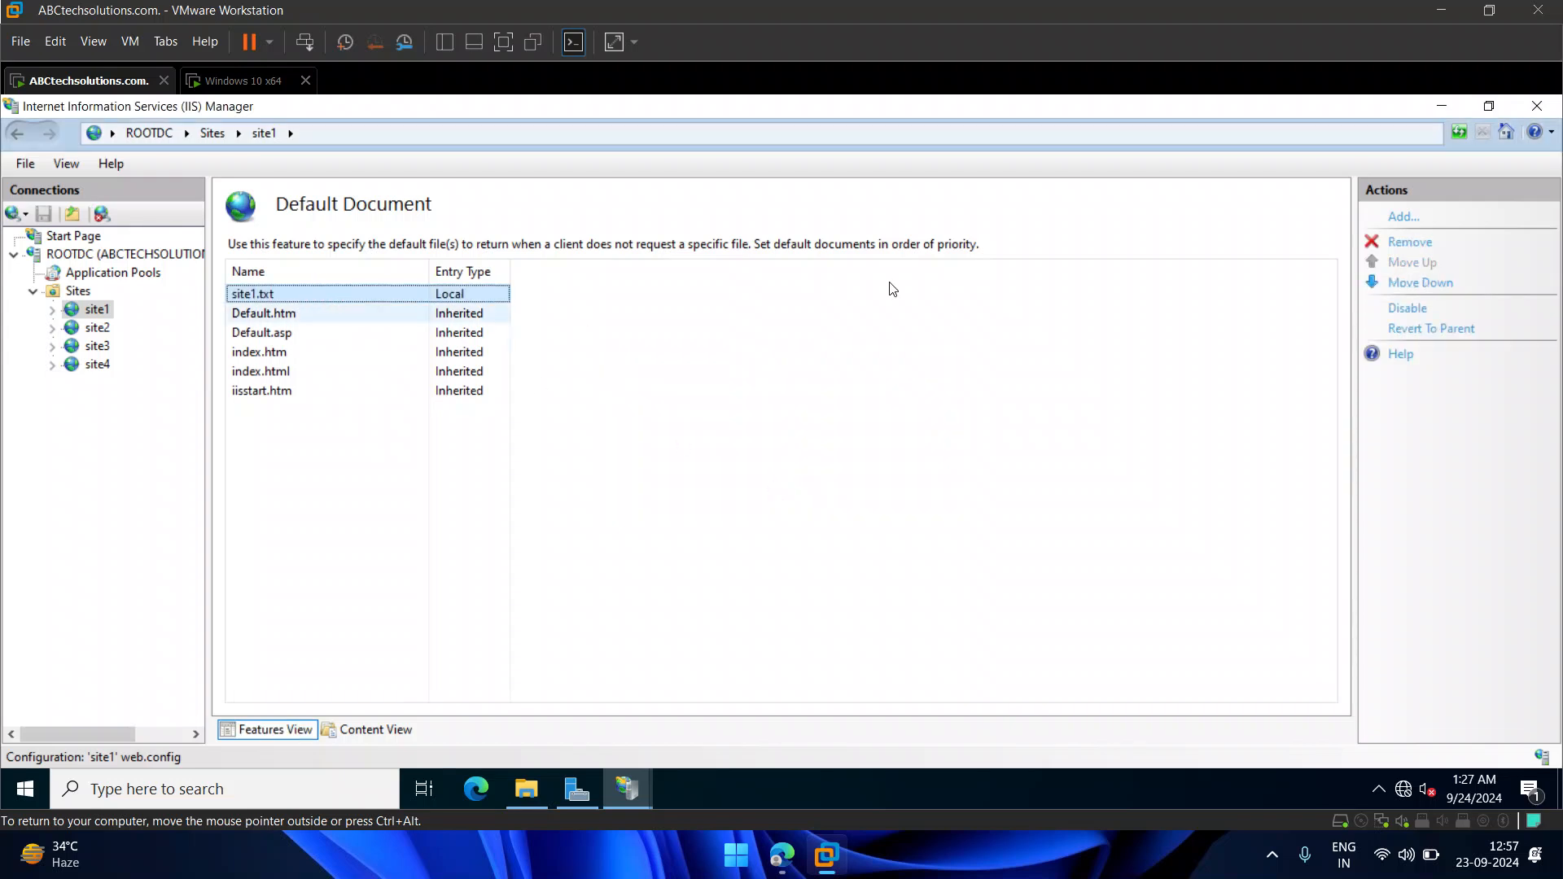
- Move site1.txt down one place in site1's default document order and back up to first place
{"action": "left_click", "coordinate": [1417, 282]}
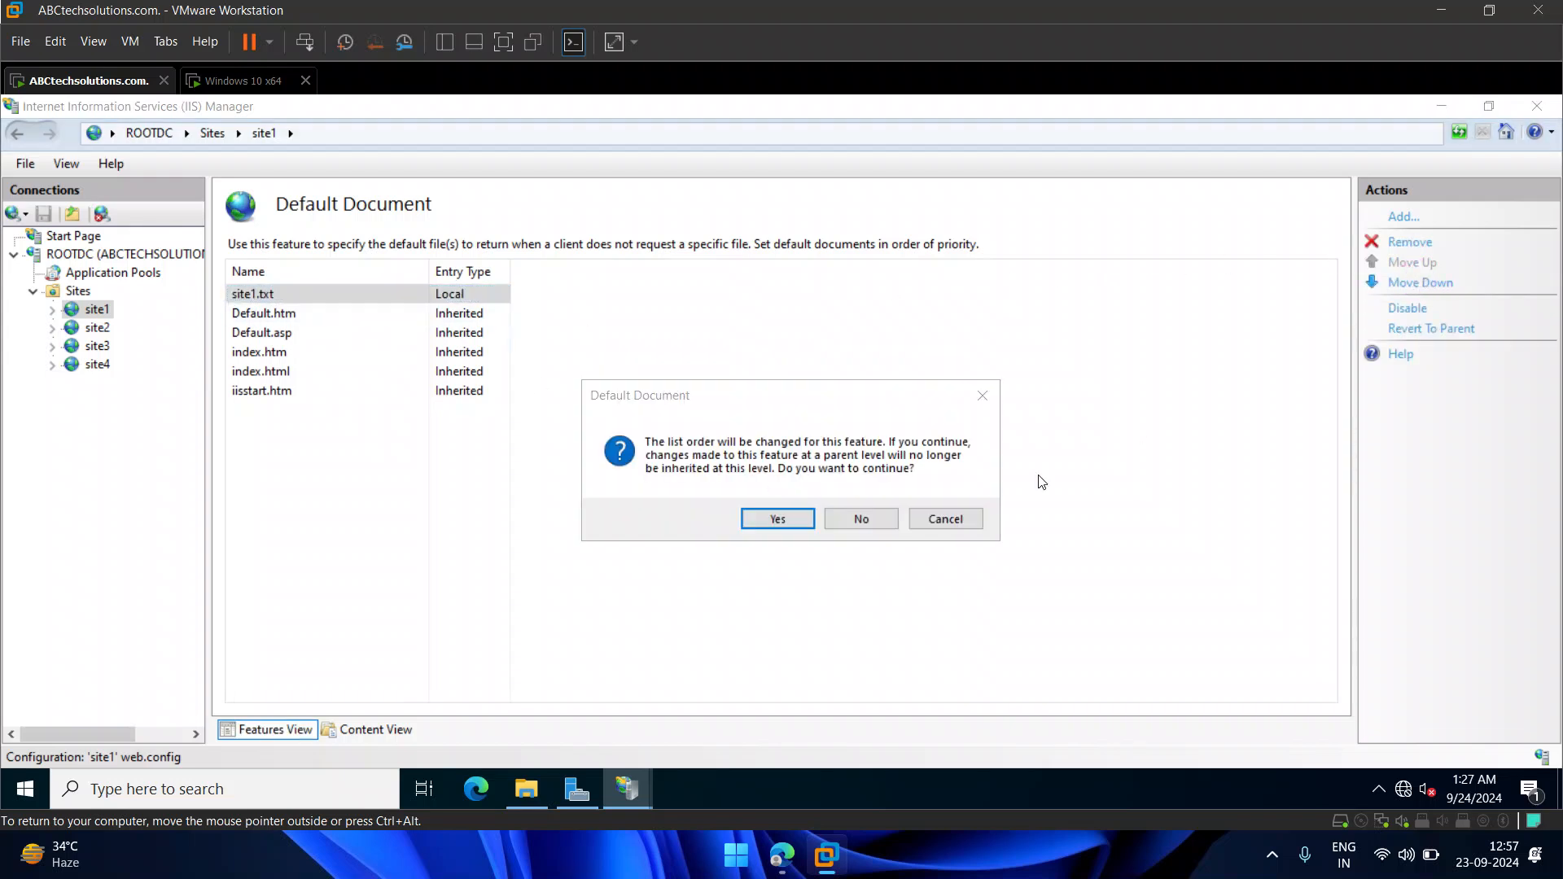
{"action": "left_click", "coordinate": [781, 517]}
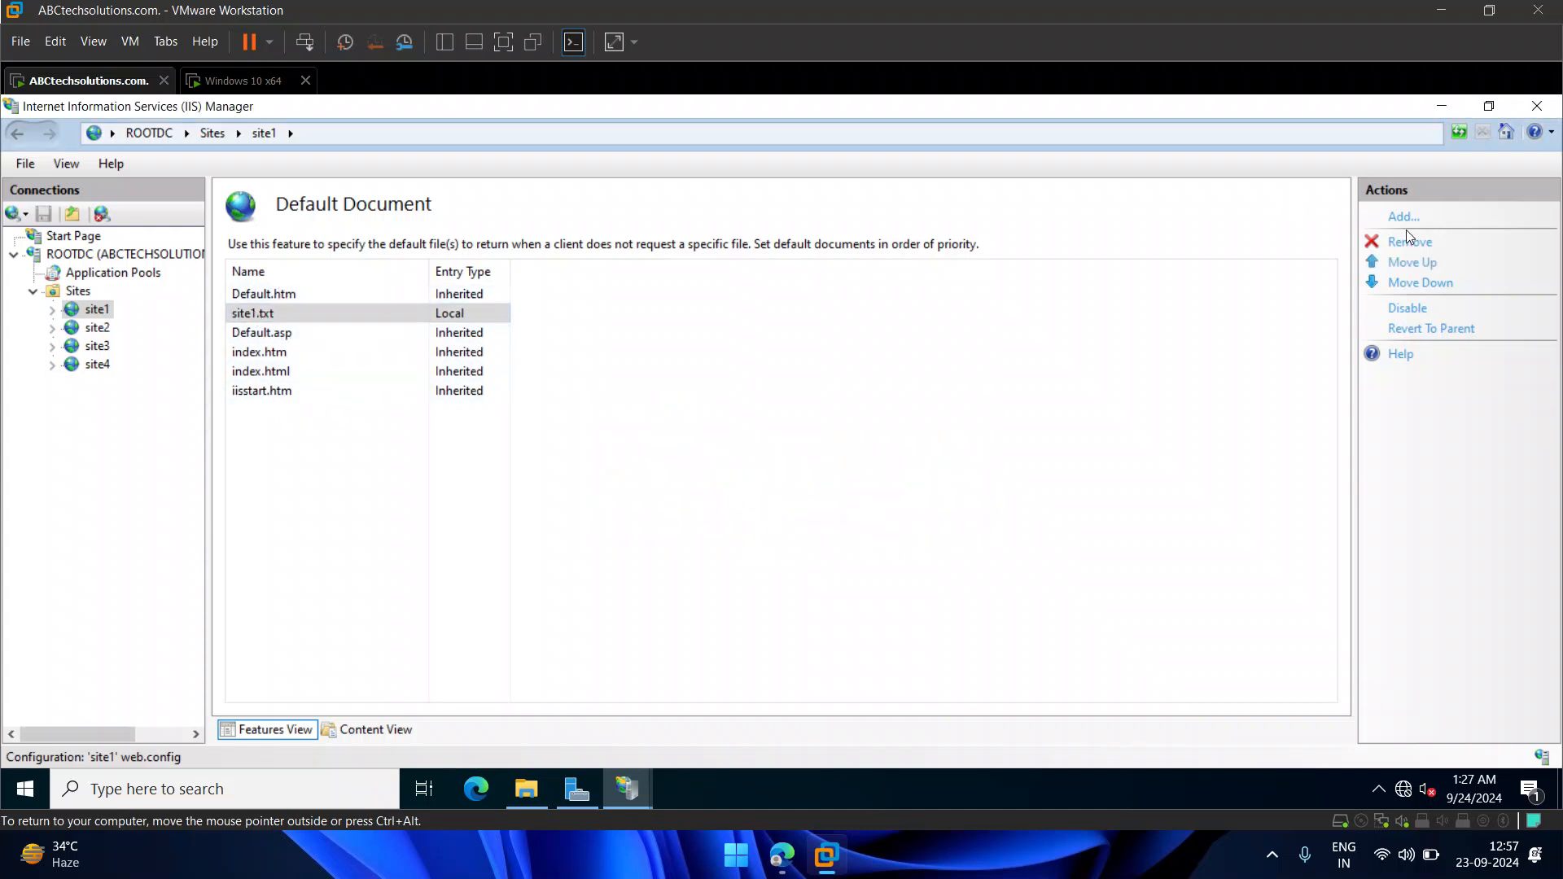
{"action": "left_click", "coordinate": [1412, 263]}
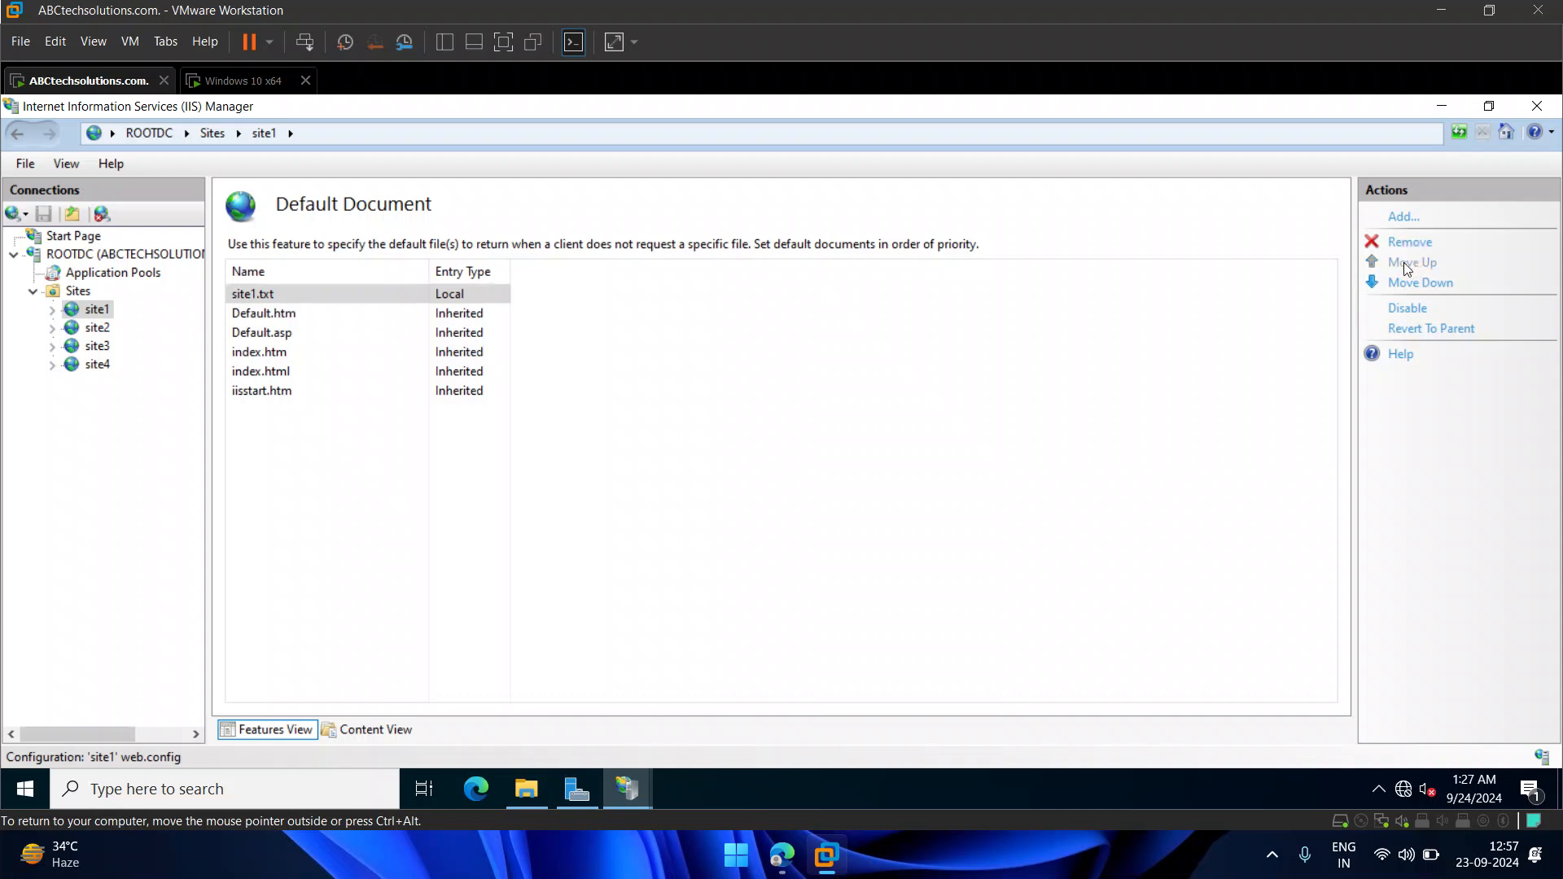
- Add site2.txt as a default document for site2, adapting the copied site1.txt name
{"action": "left_click", "coordinate": [96, 328]}
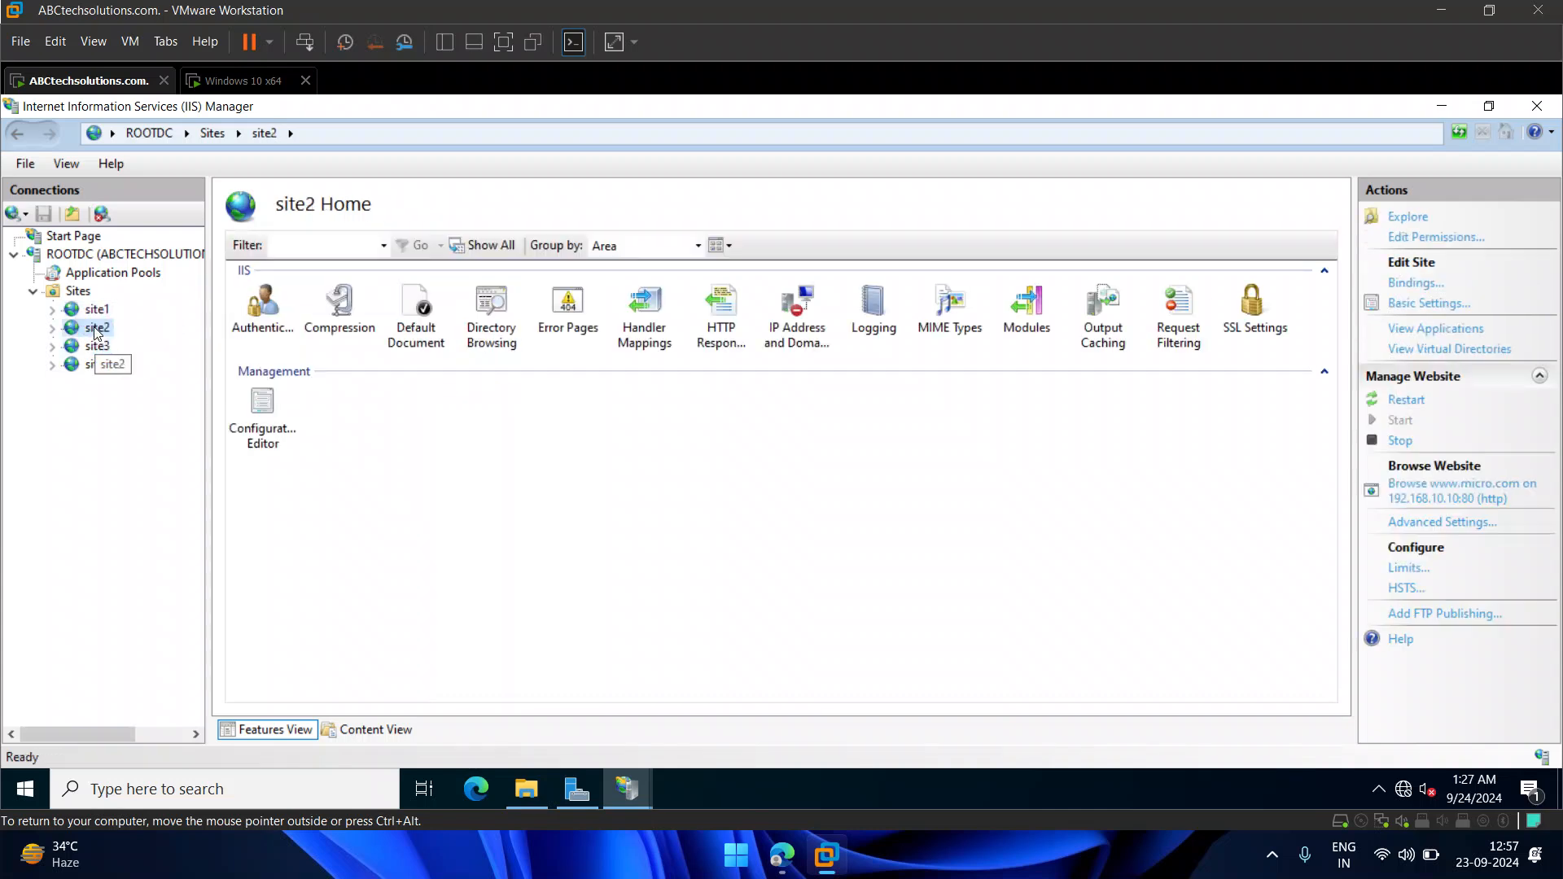
{"action": "double_click", "coordinate": [416, 313]}
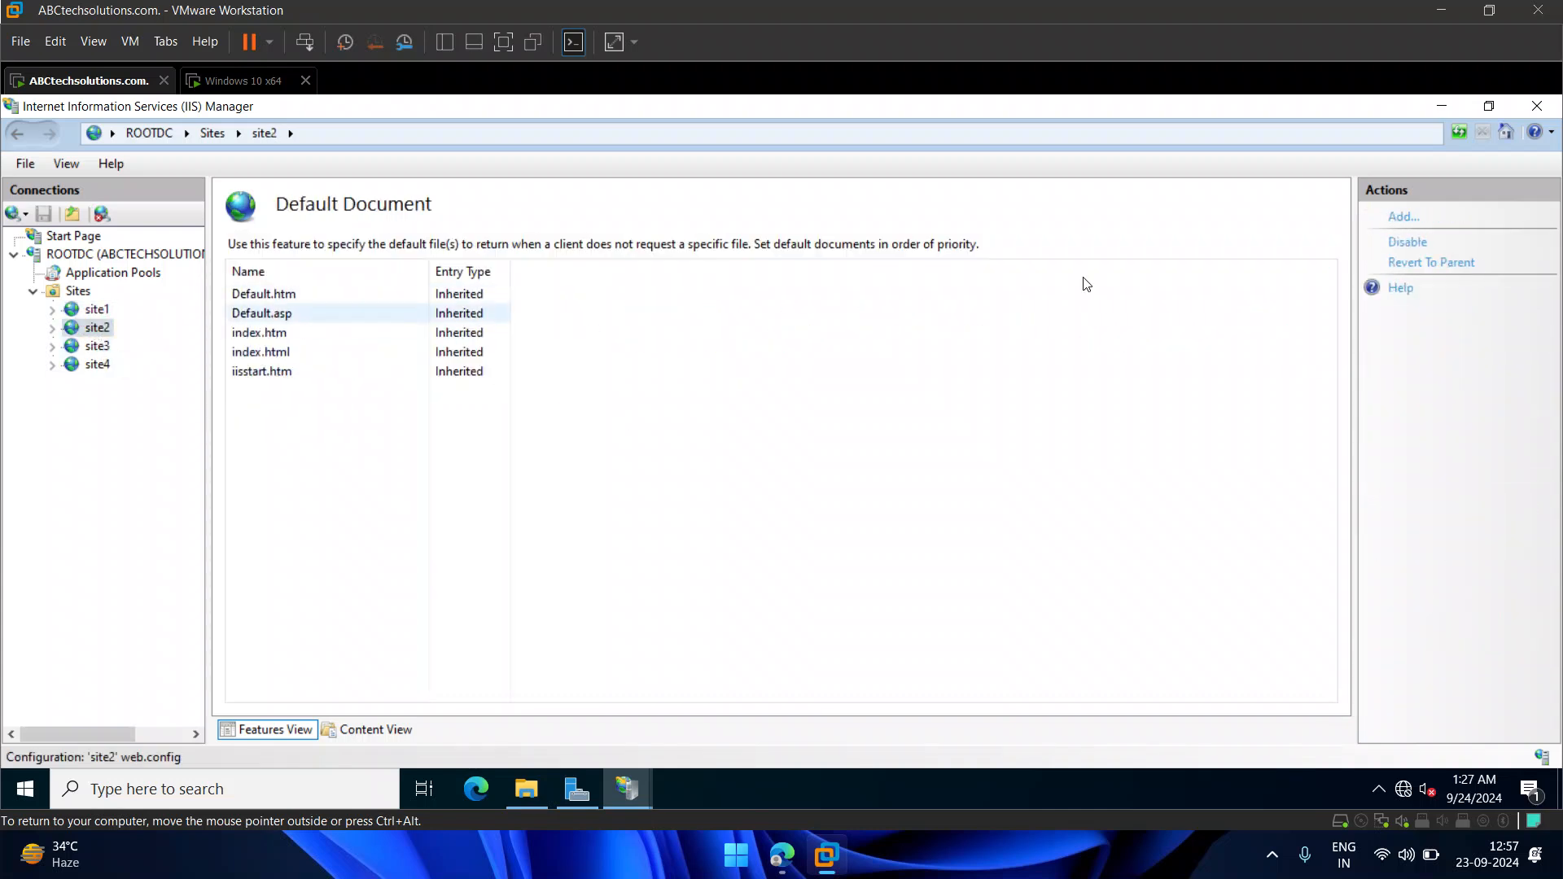
{"action": "left_click", "coordinate": [1403, 217]}
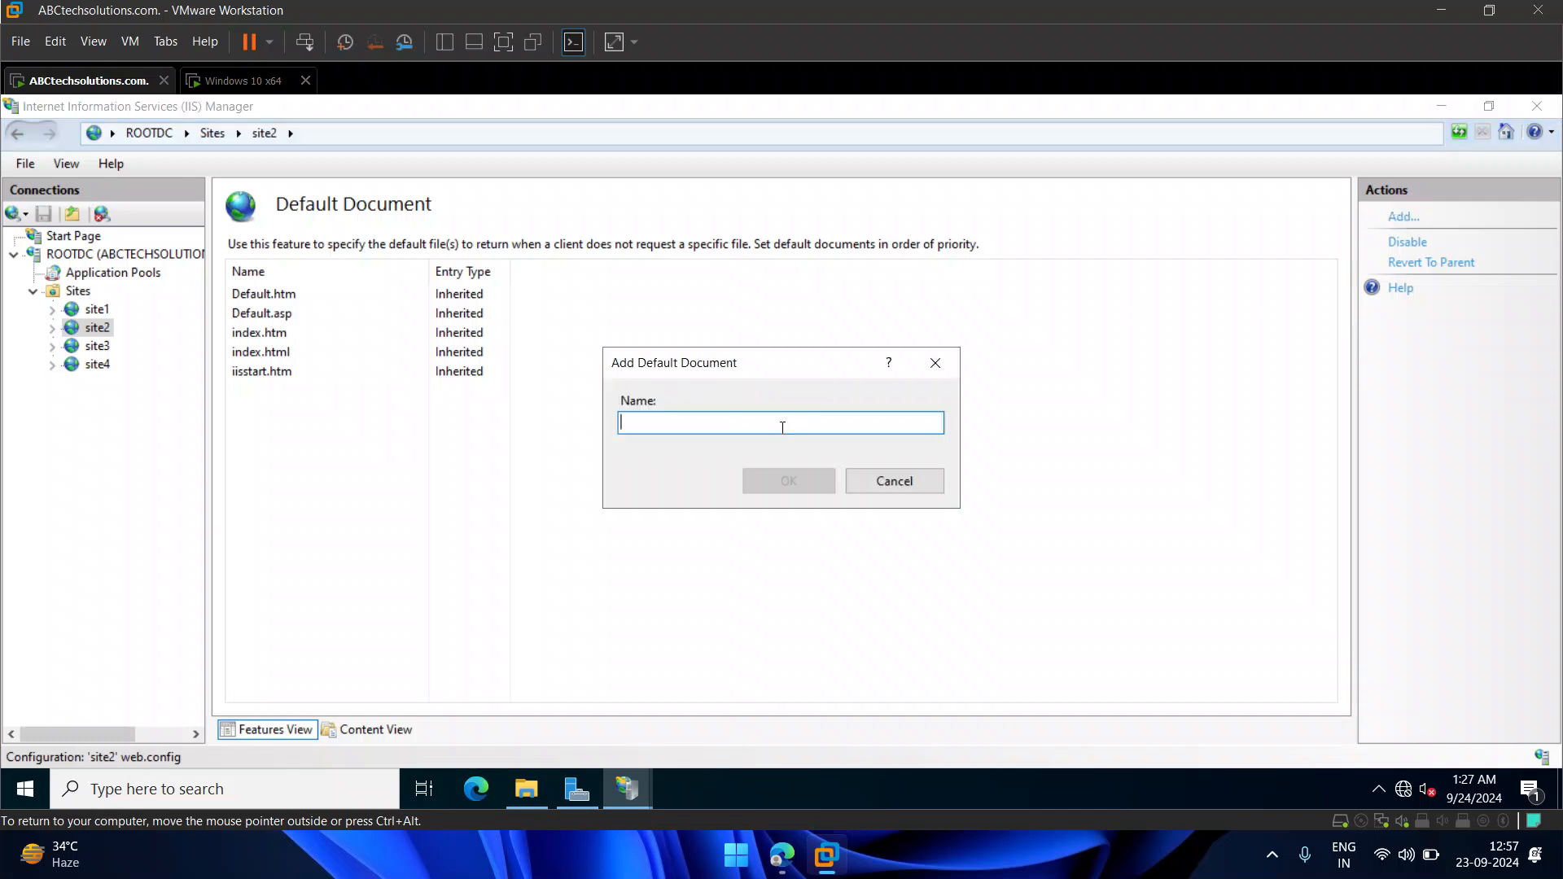
{"action": "type", "text": "site1.txt"}
{"action": "left_click", "coordinate": [644, 421]}
{"action": "key", "text": "BackSpace"}
{"action": "type", "text": "2"}
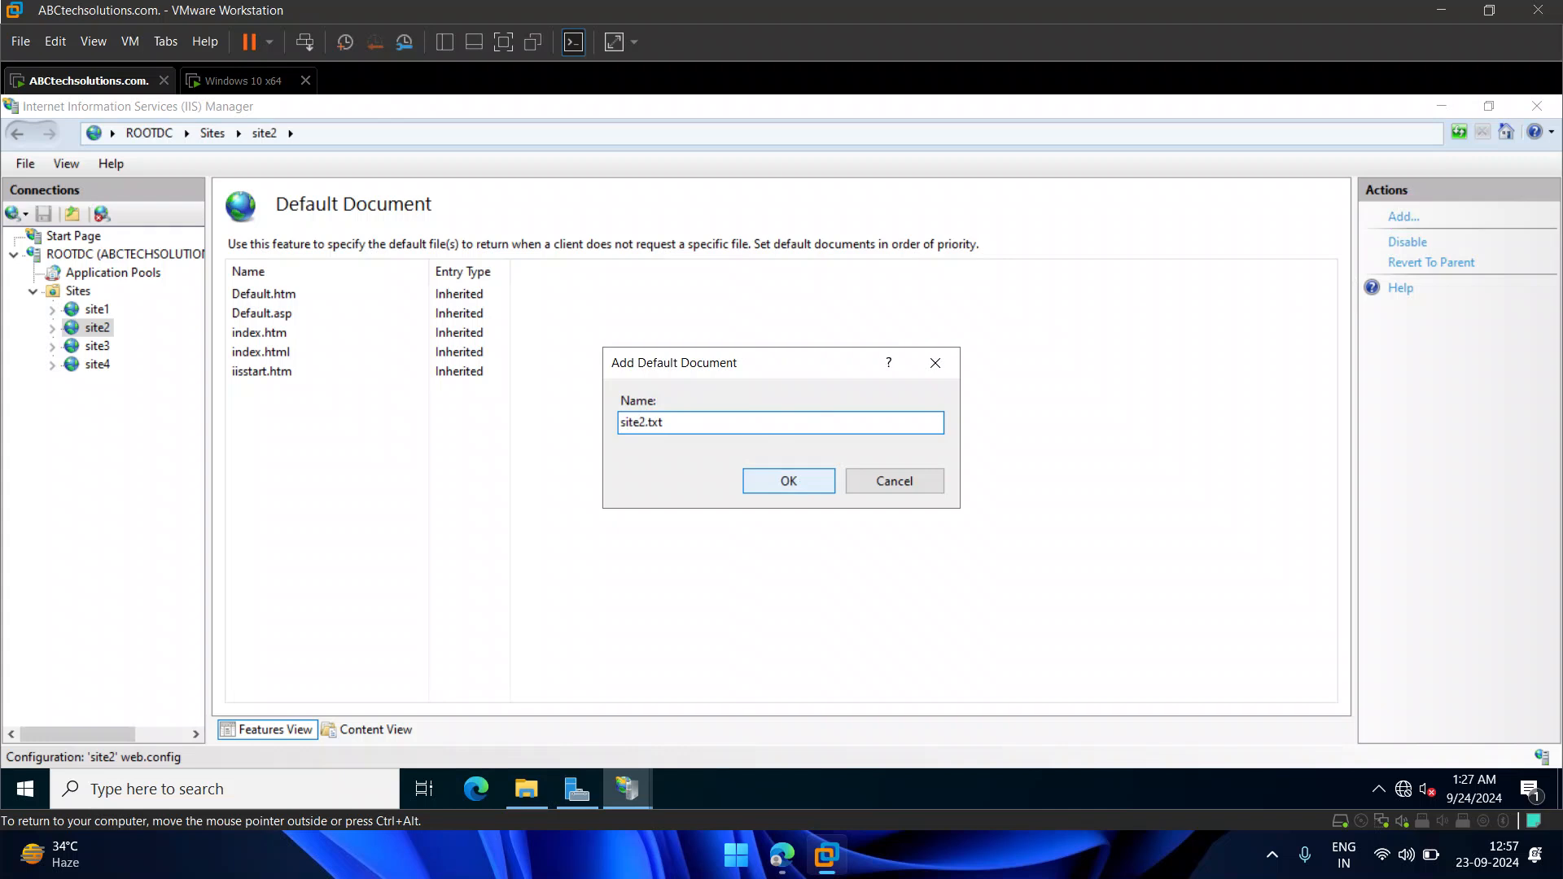
{"action": "left_click", "coordinate": [788, 481]}
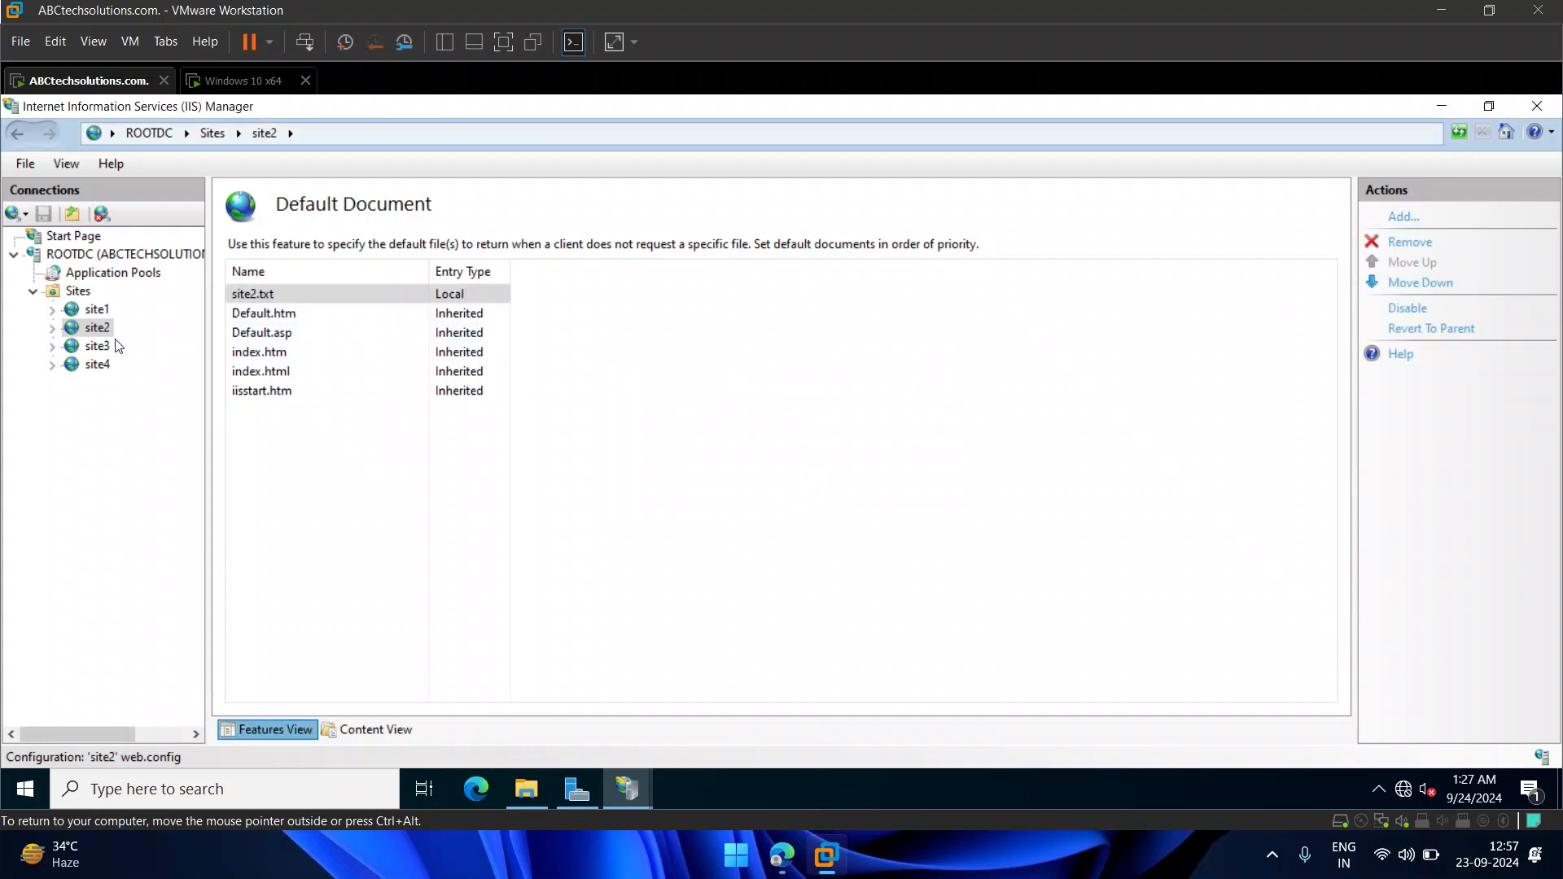
- Add site3.txt as a default document for site3, adapting the copied site1.txt name
{"action": "left_click", "coordinate": [99, 346]}
{"action": "double_click", "coordinate": [414, 305]}
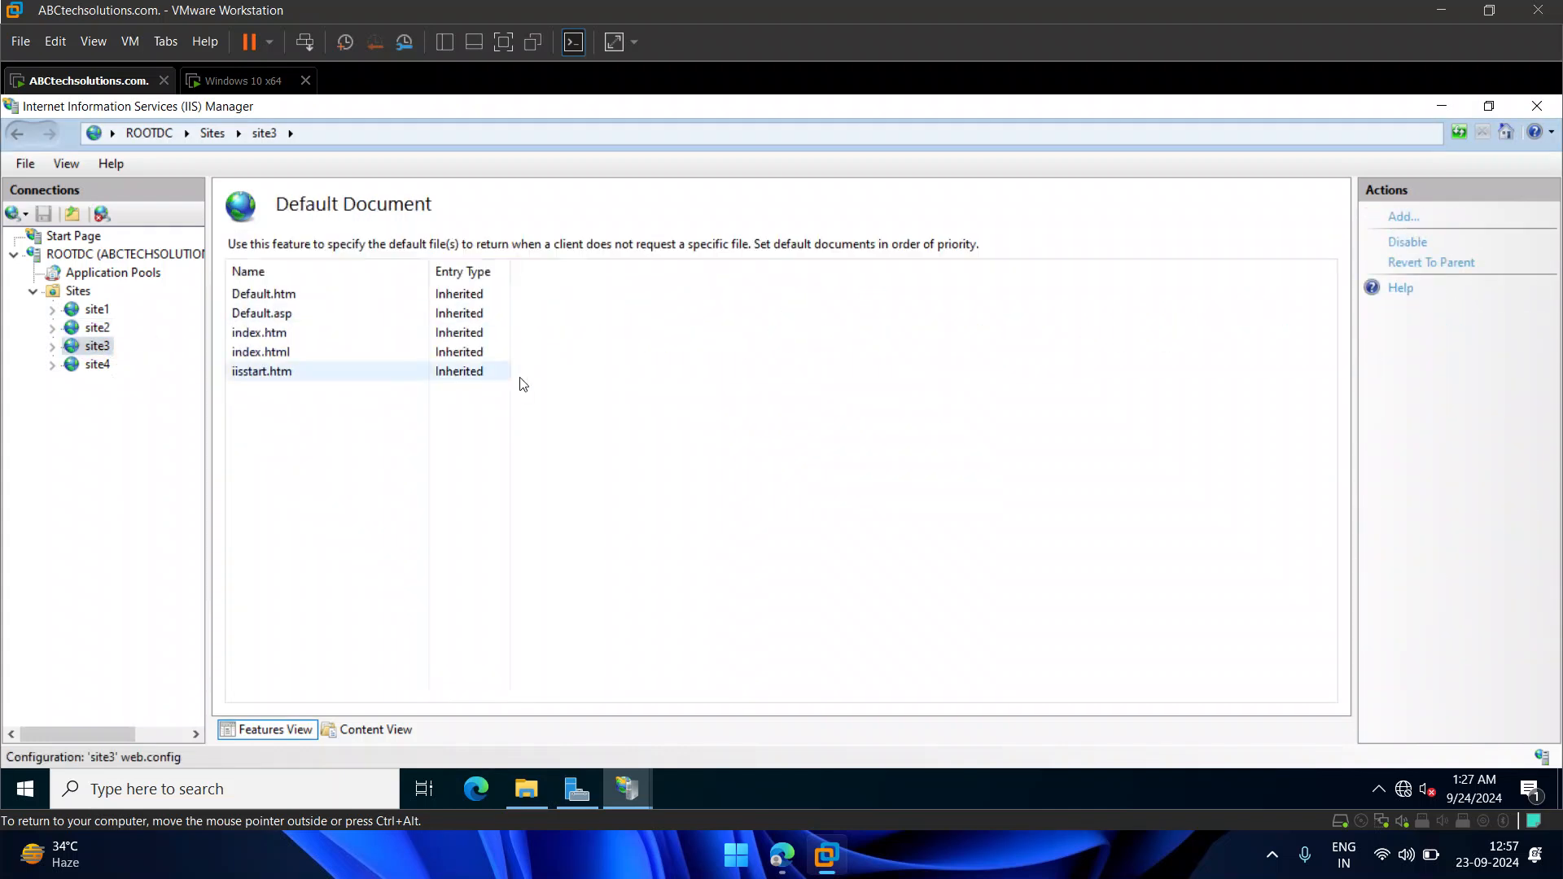
{"action": "left_click", "coordinate": [1398, 217]}
{"action": "type", "text": "site1.txt"}
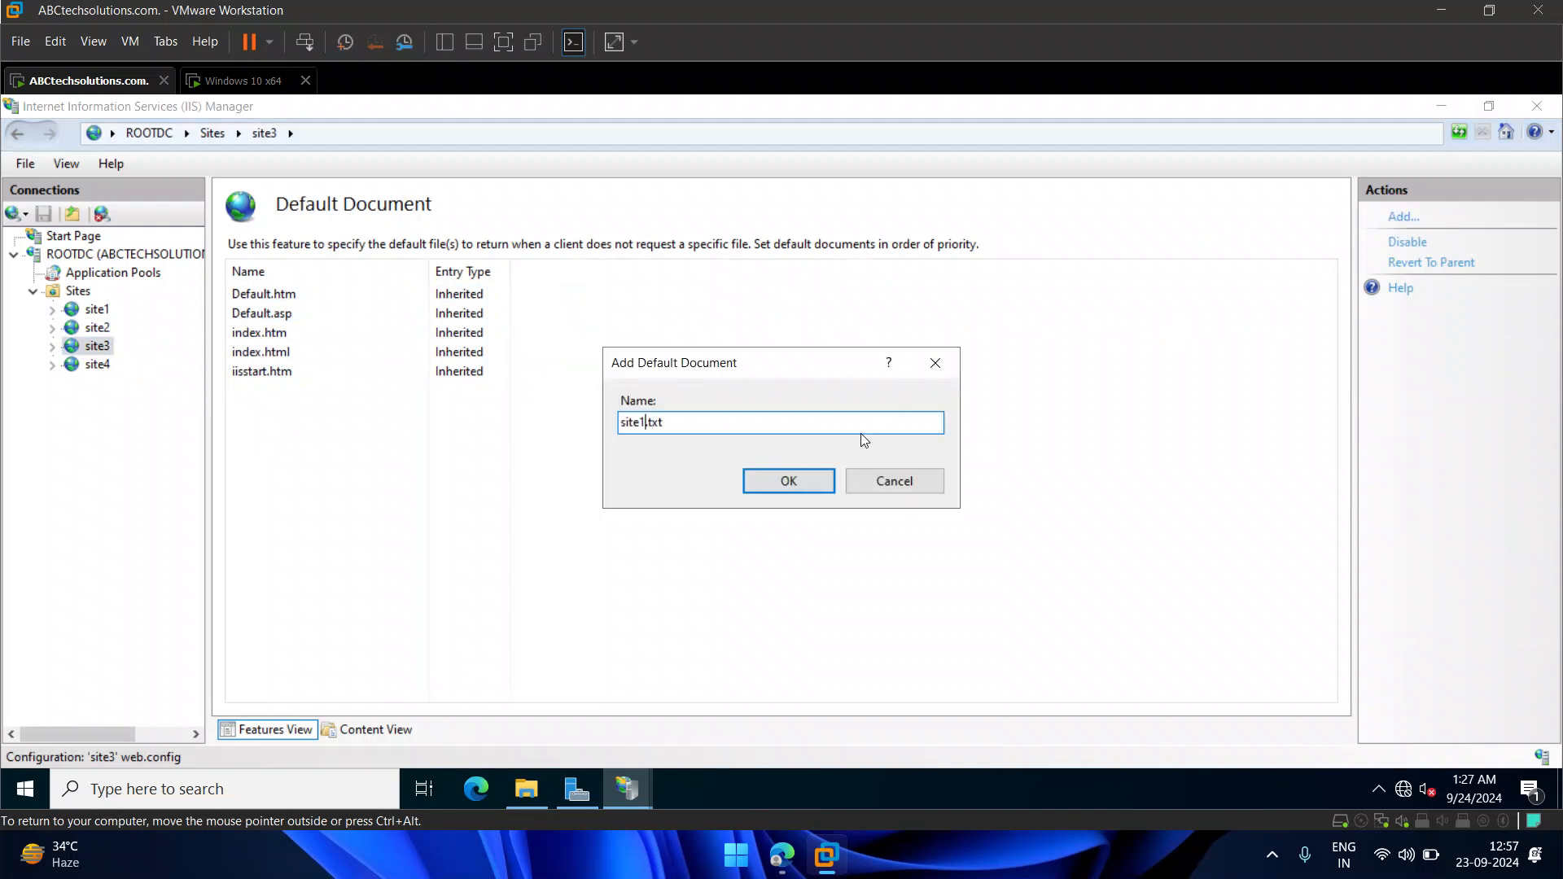
{"action": "key", "text": "BackSpace"}
{"action": "type", "text": "3"}
{"action": "left_click", "coordinate": [803, 481]}
- Add site4.txt as a default document for site4, adapting the copied site1.txt name
{"action": "left_click", "coordinate": [102, 365]}
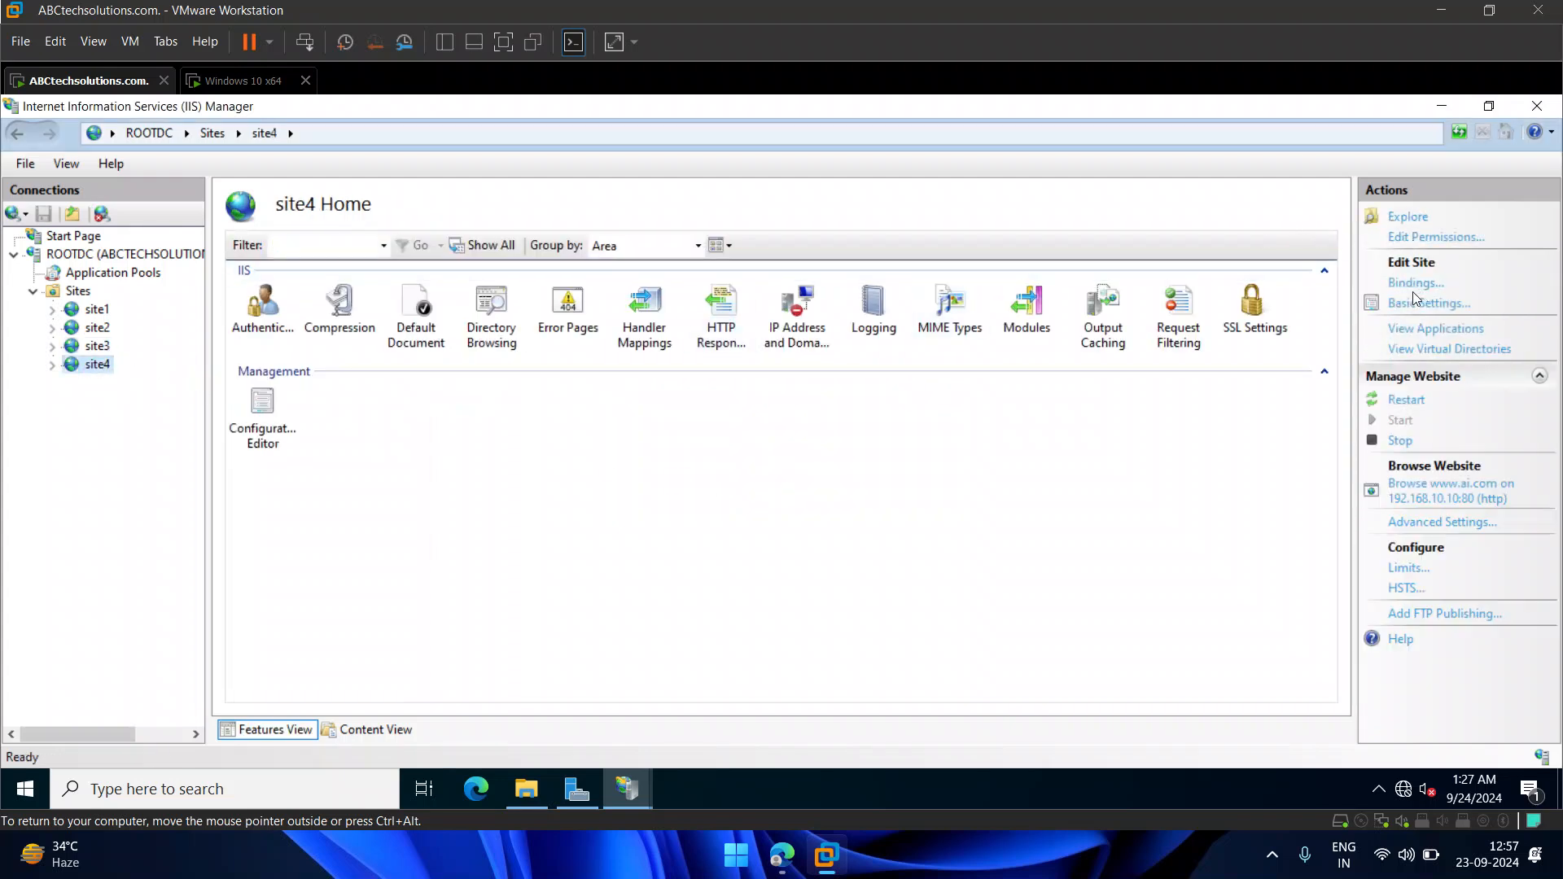
{"action": "double_click", "coordinate": [418, 319]}
{"action": "left_click", "coordinate": [1399, 219]}
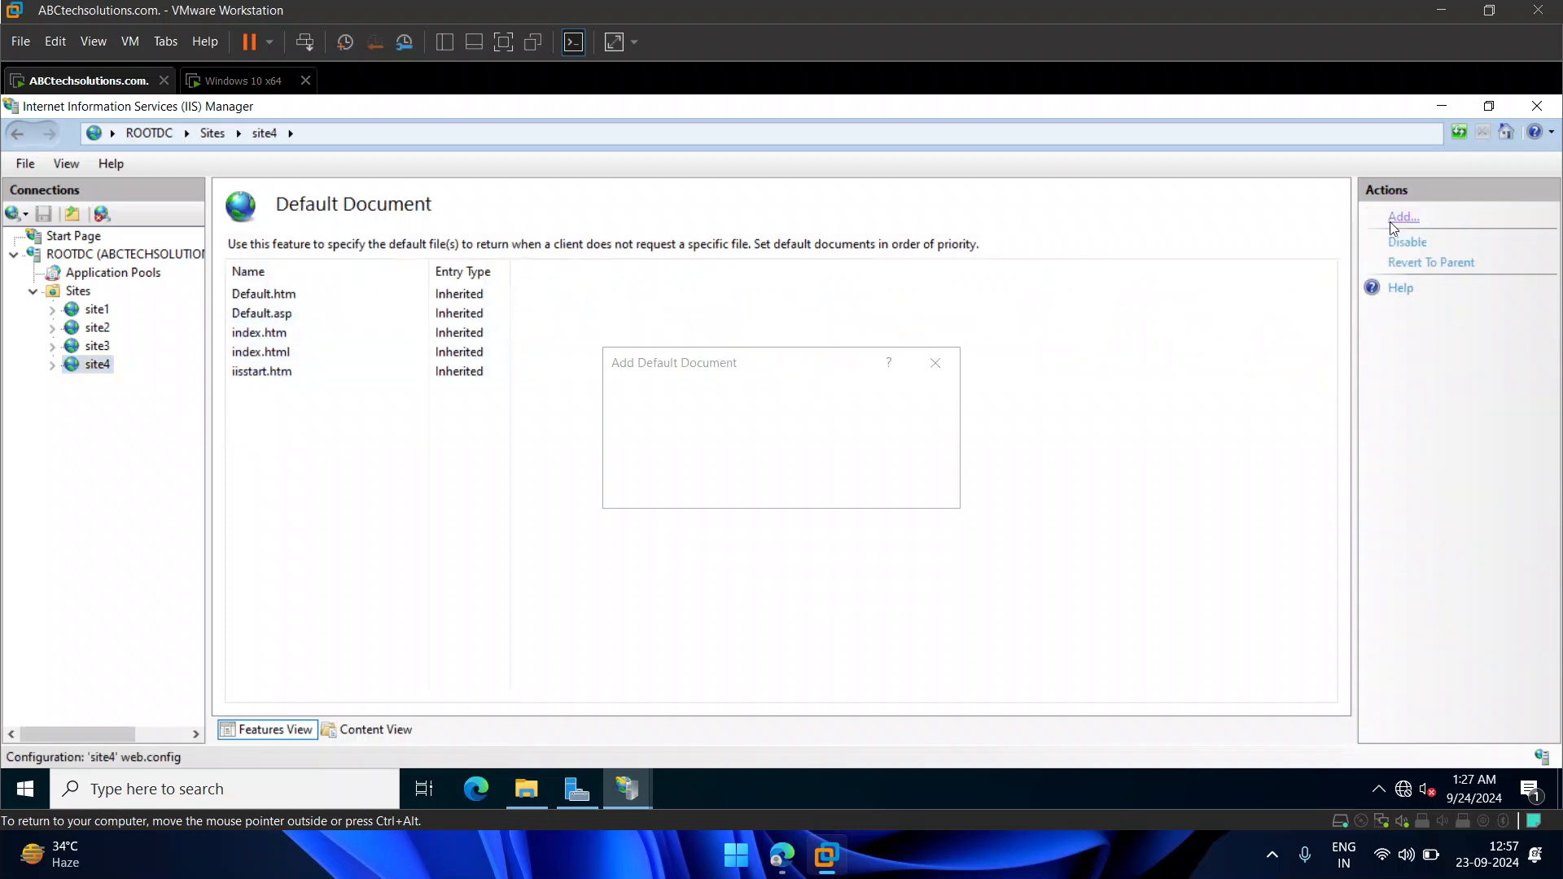
{"action": "type", "text": "site1.txt"}
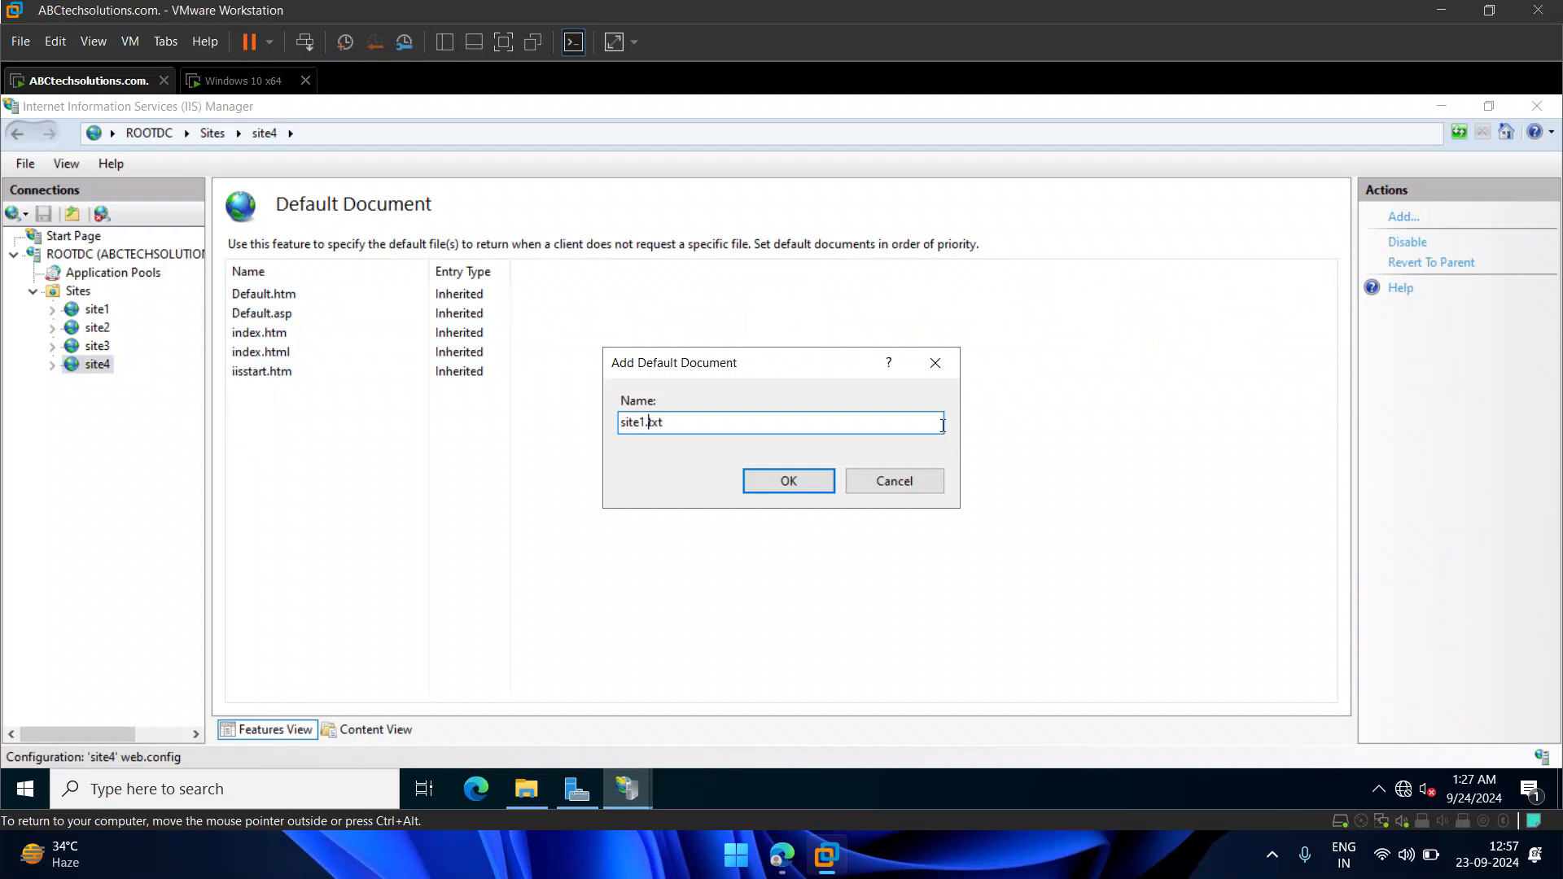
{"action": "key", "text": "BackSpace"}
{"action": "type", "text": "4"}
{"action": "left_click", "coordinate": [817, 481]}
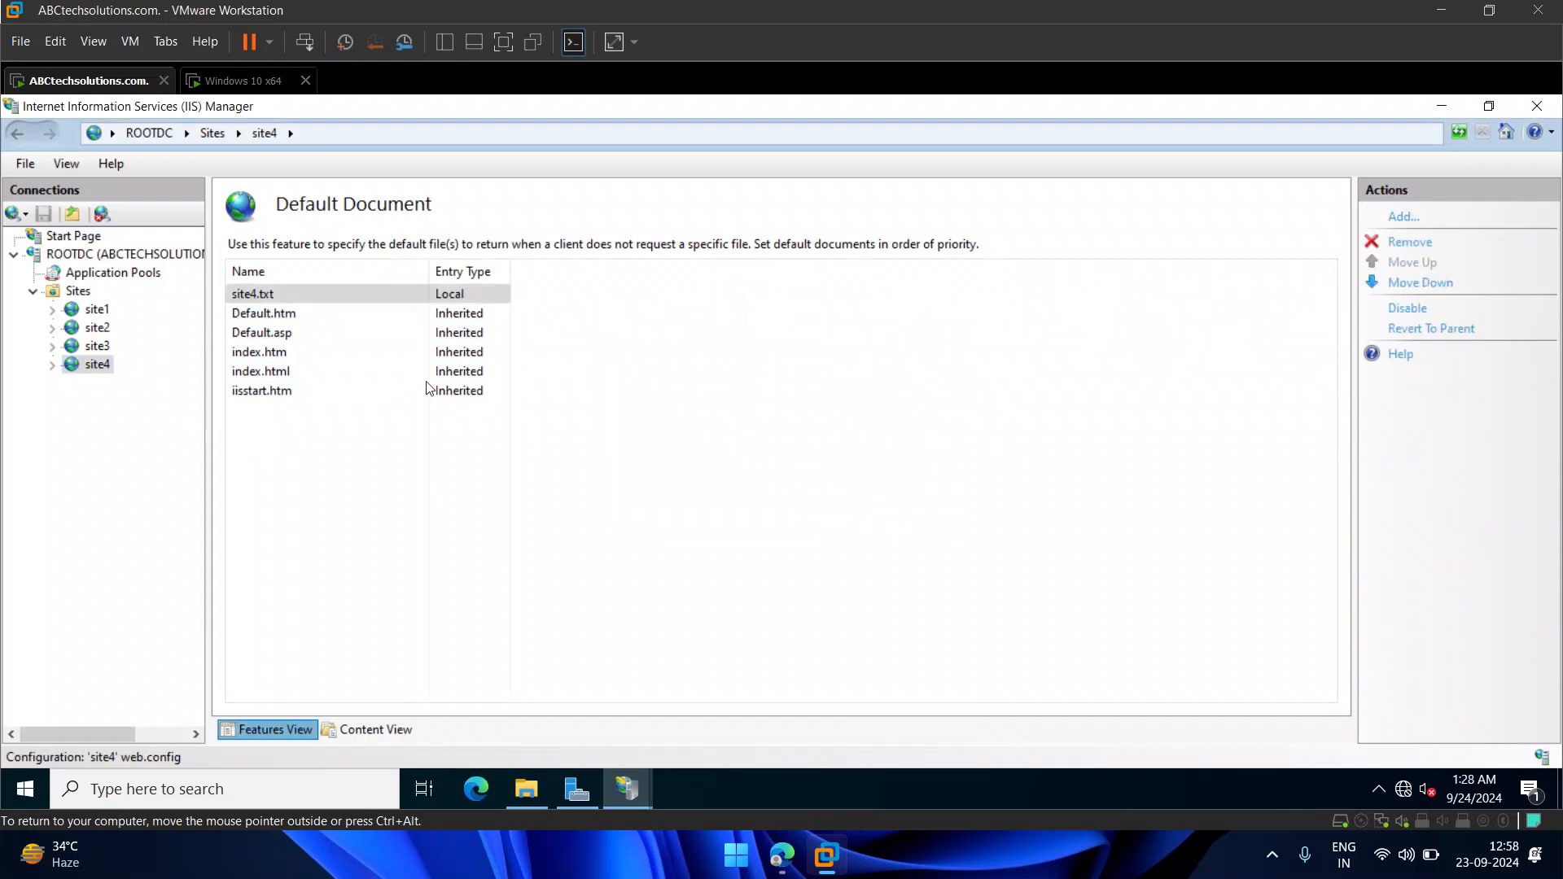
{"action": "left_click", "coordinate": [97, 309]}
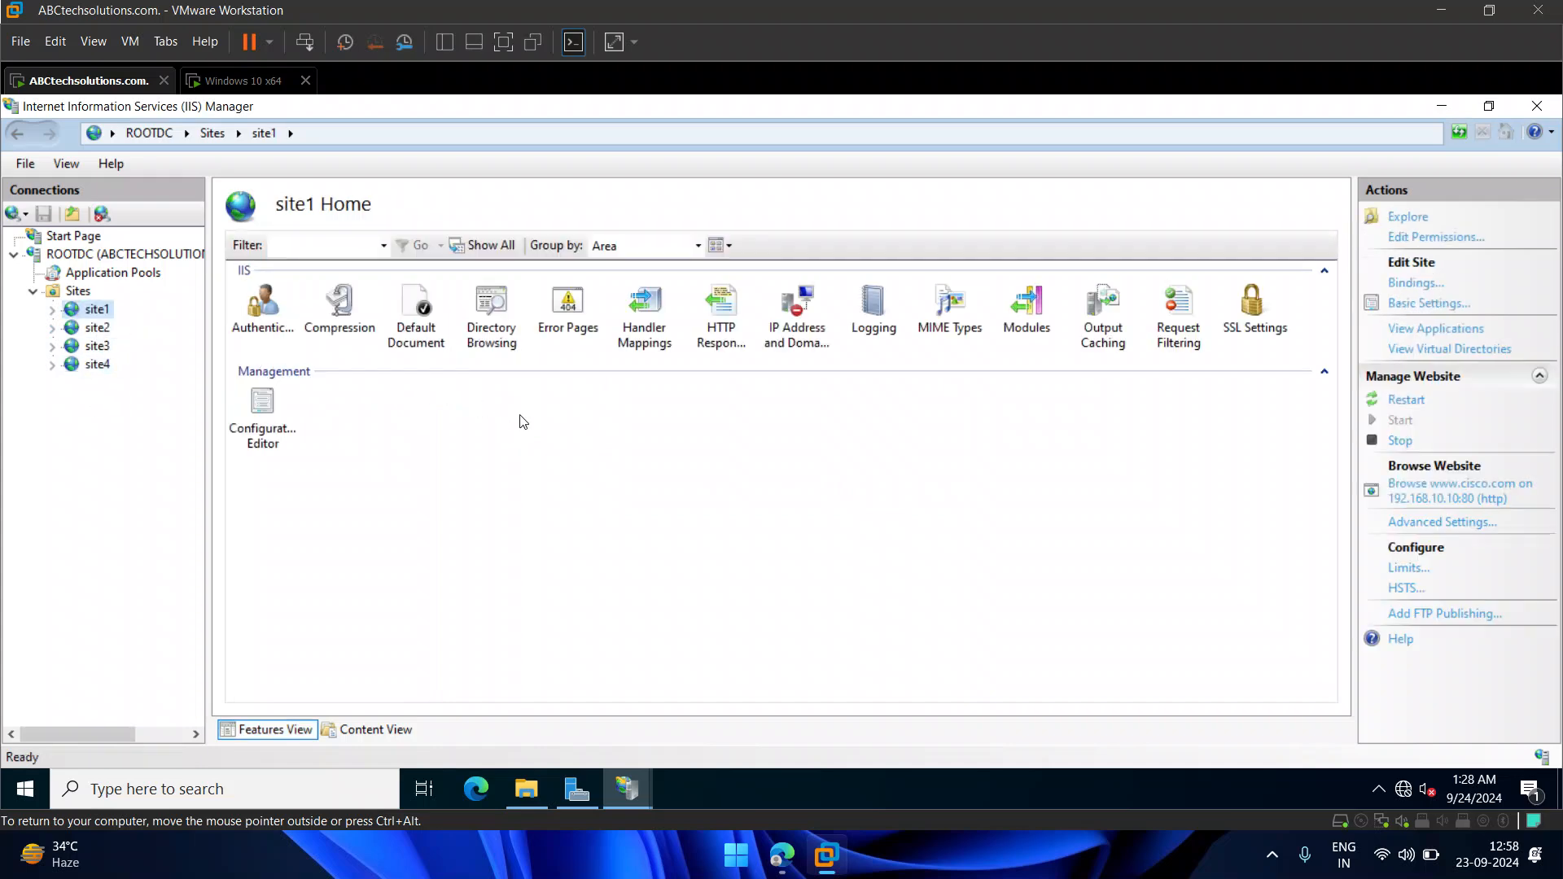
{"action": "left_click", "coordinate": [1430, 499]}
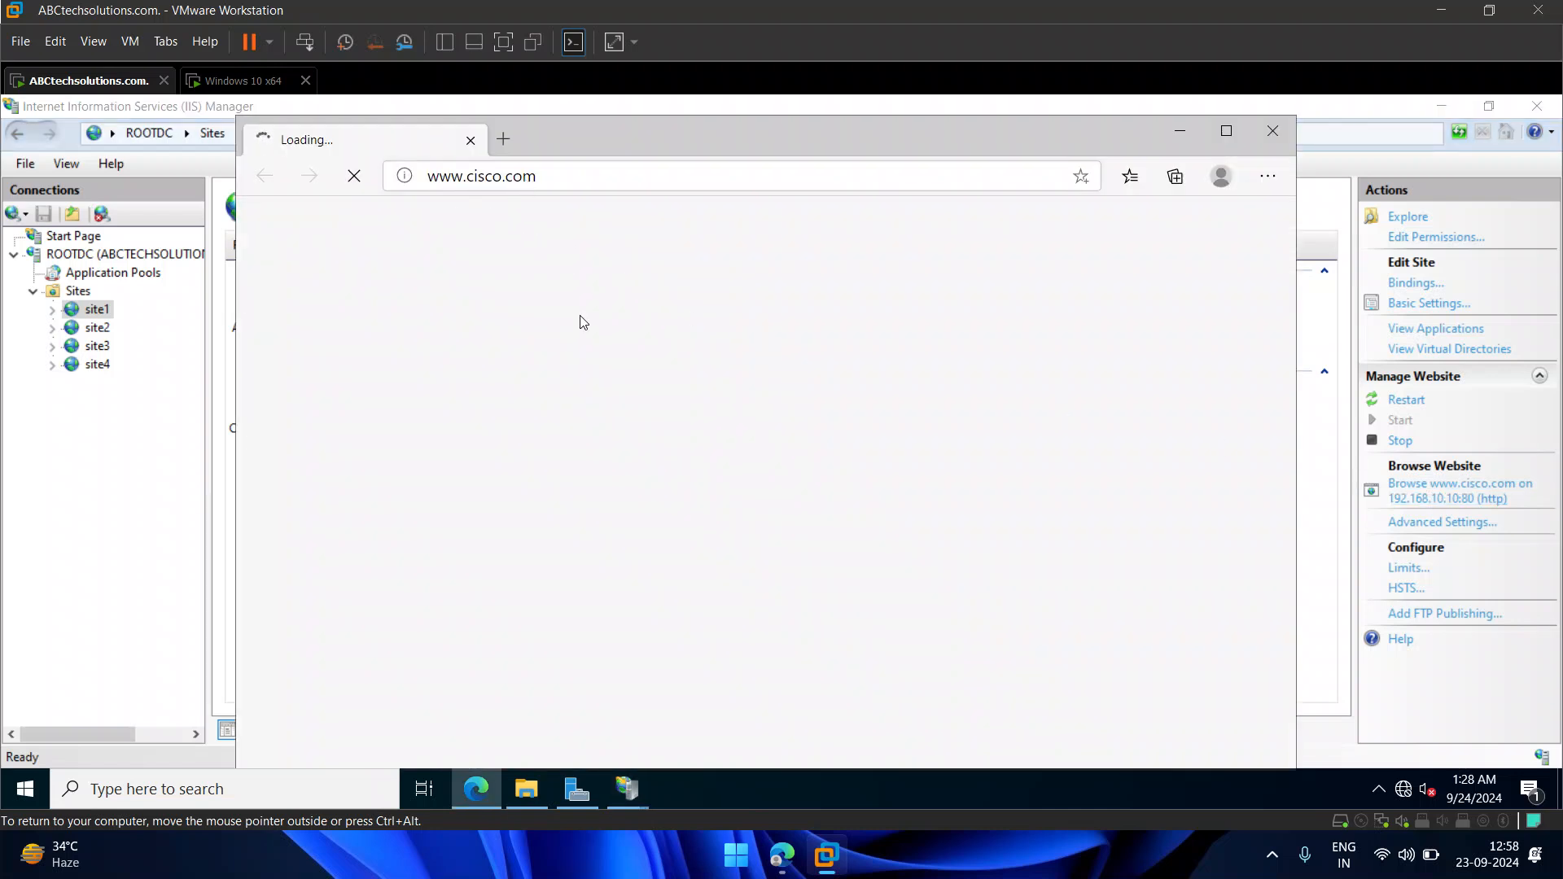
{"action": "left_click", "coordinate": [443, 169]}
{"action": "left_click_drag", "start_coordinate": [530, 184], "coordinate": [417, 153]}
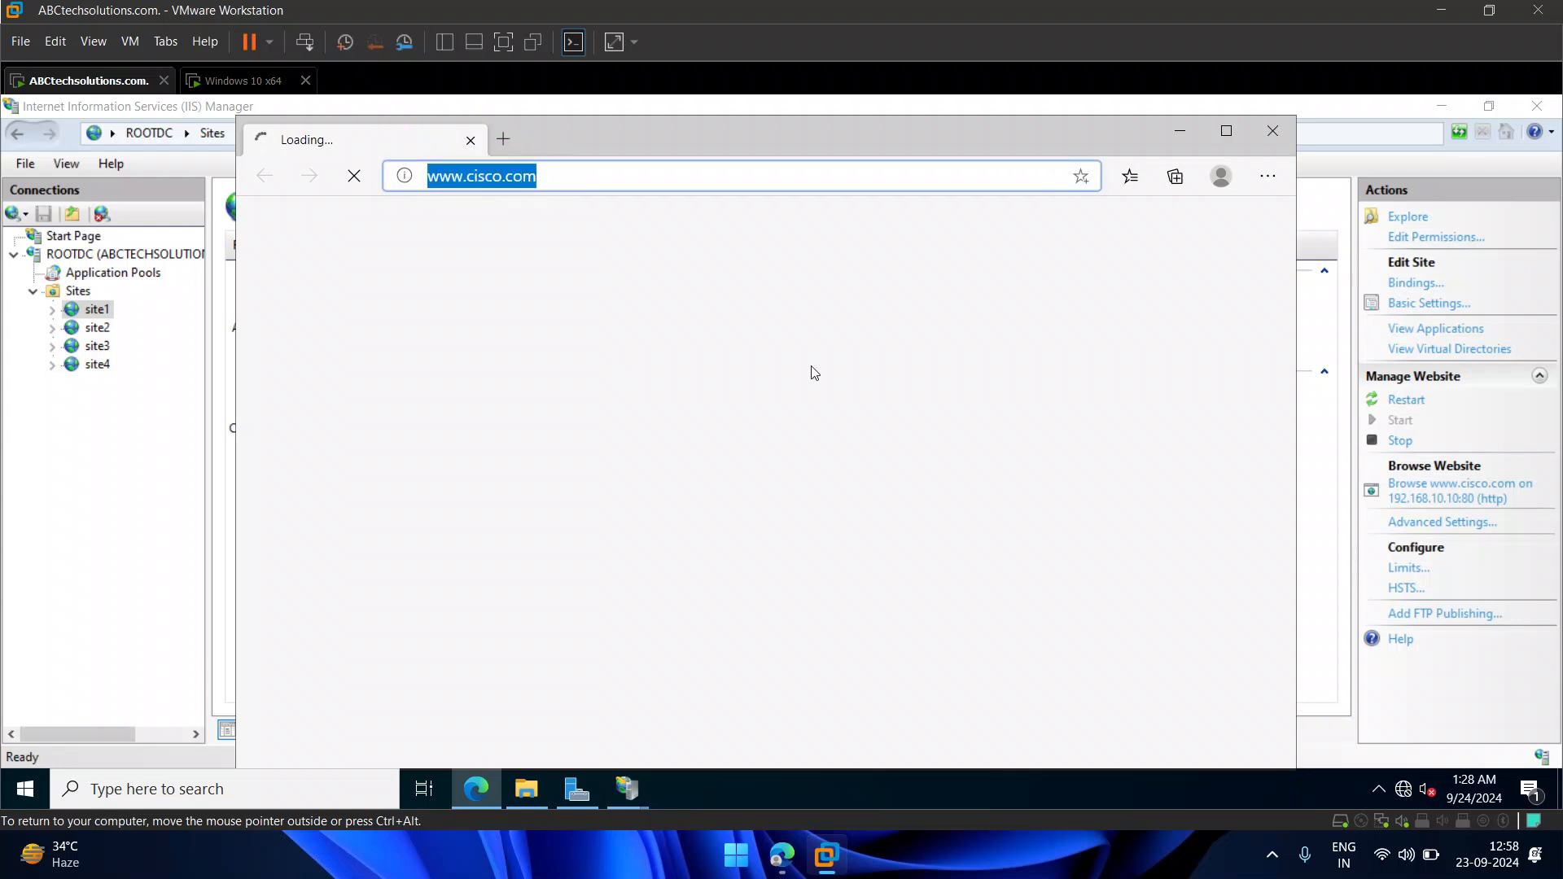
{"action": "type", "text": "192.168."}
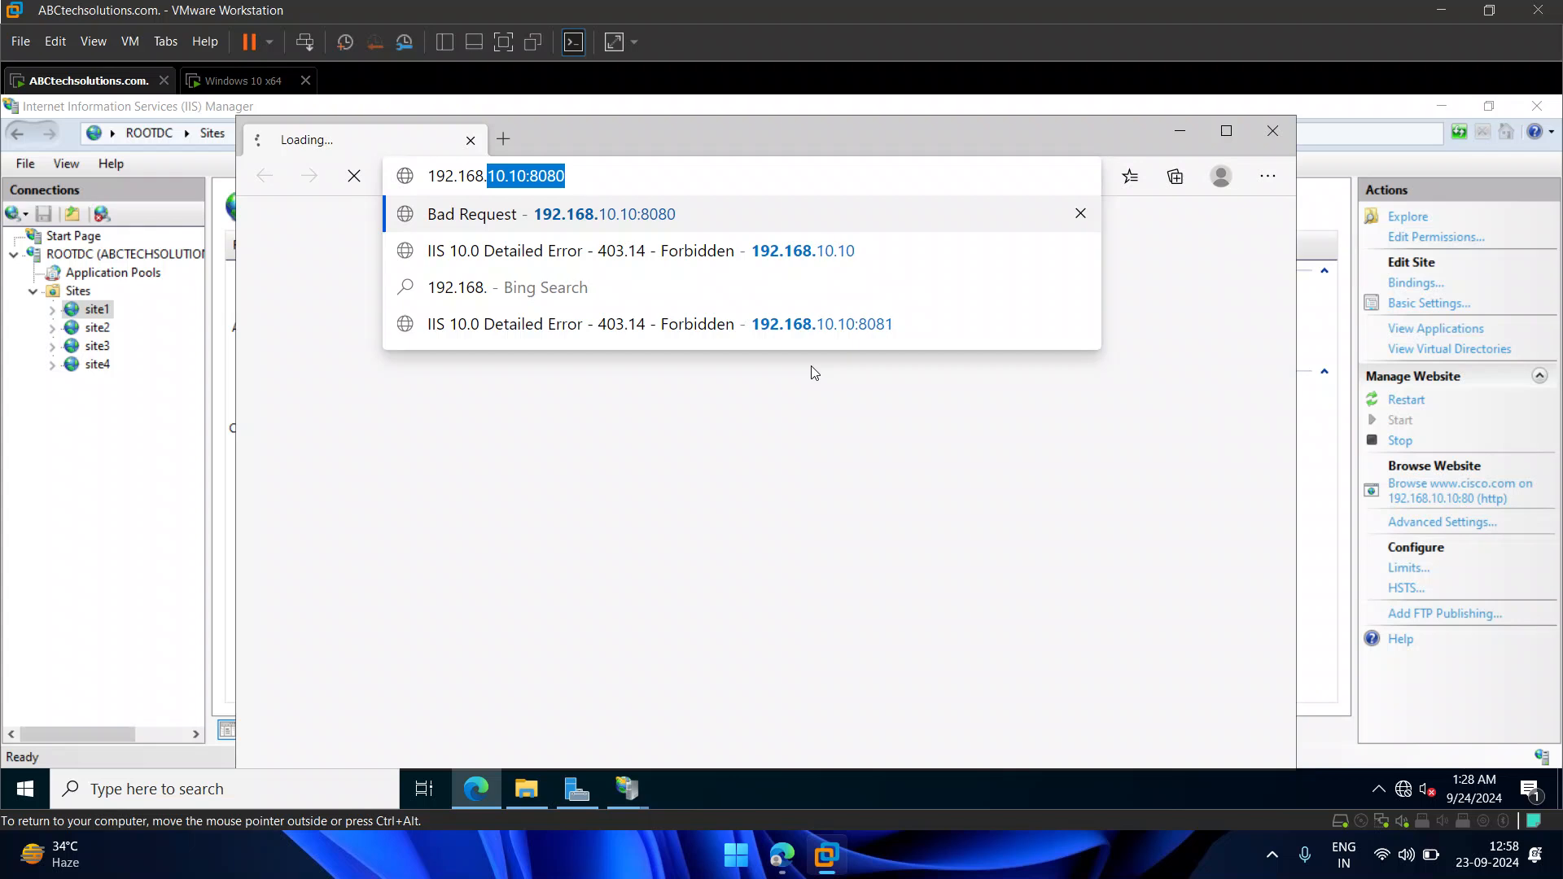
{"action": "type", "text": "10.10"}
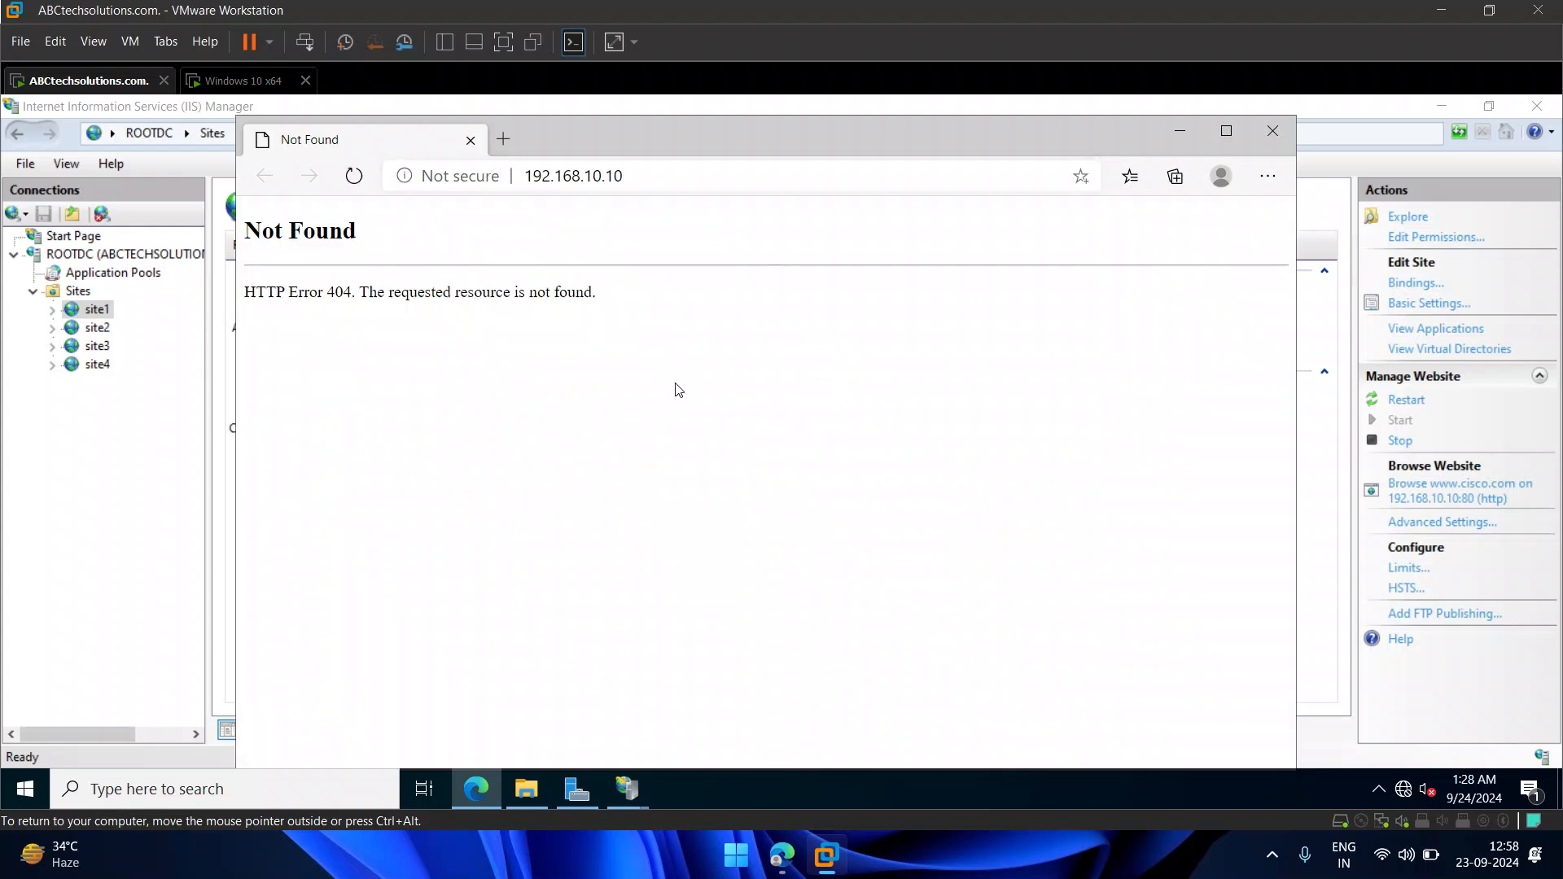
{"action": "left_click", "coordinate": [1263, 145]}
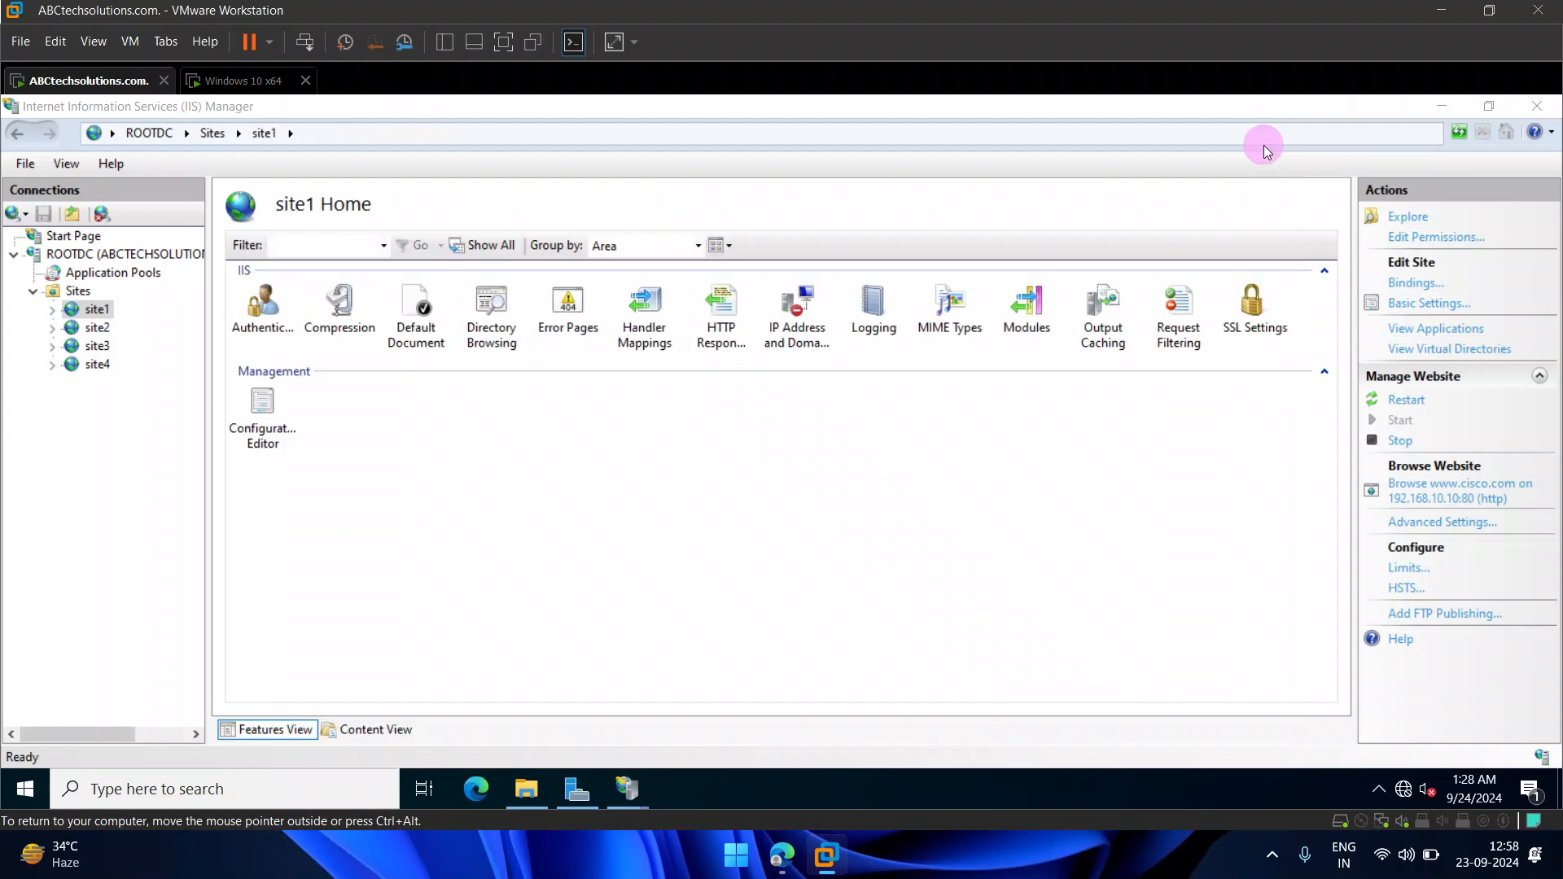
- Look through the home pages of site2, site3 and site4, and open DNS Manager by running dnsmgmt.msc
{"action": "left_click", "coordinate": [97, 327]}
{"action": "left_click", "coordinate": [97, 346]}
{"action": "left_click", "coordinate": [98, 366]}
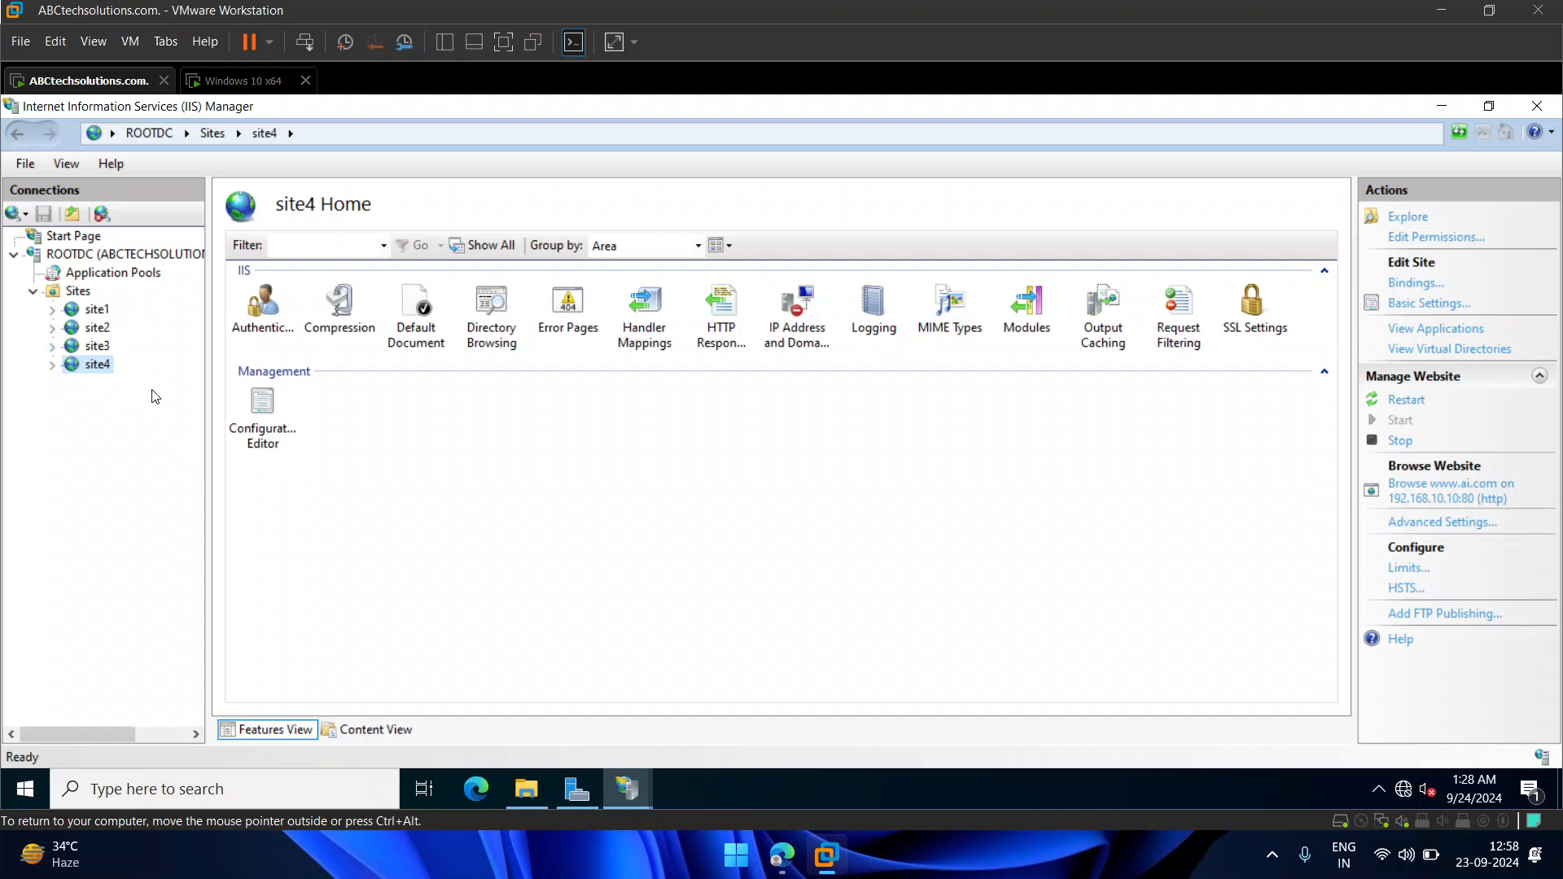
{"action": "left_click", "coordinate": [1441, 110]}
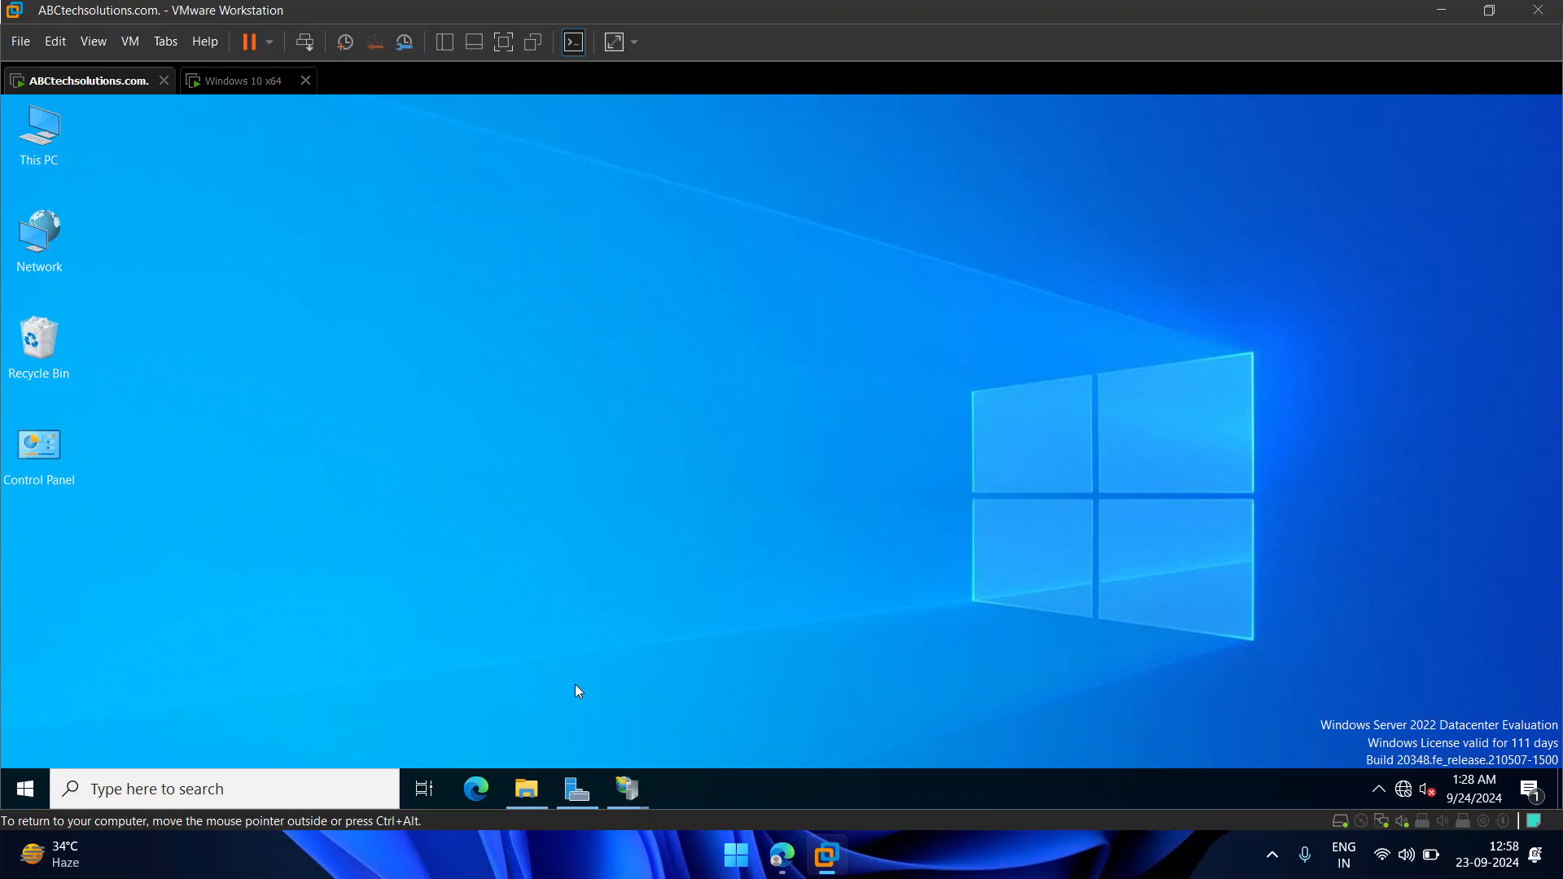
{"action": "key", "text": "super+r"}
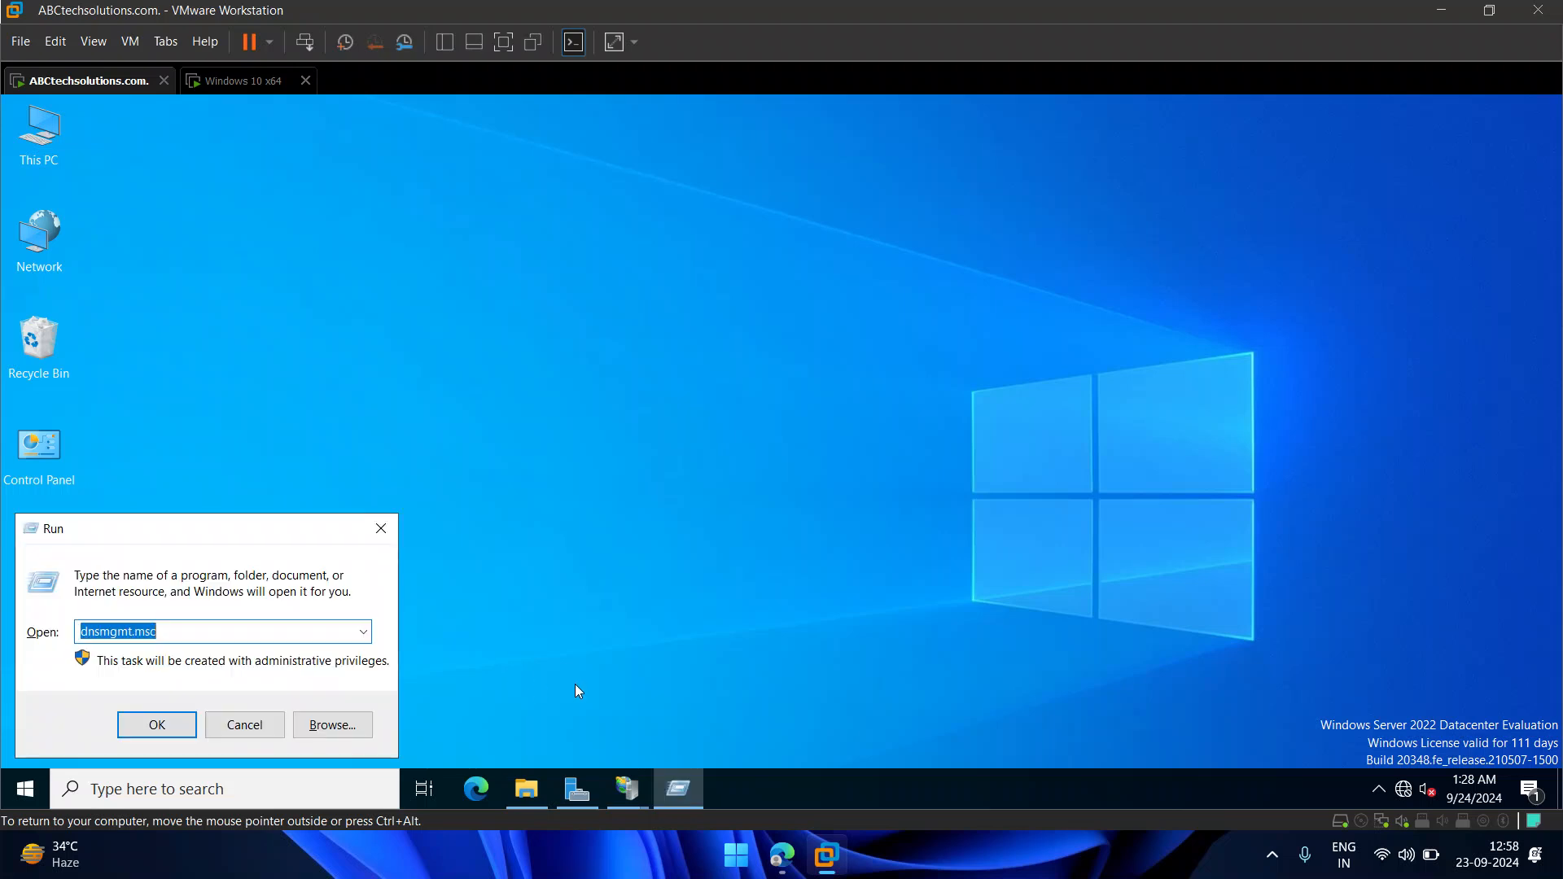
{"action": "left_click", "coordinate": [151, 724]}
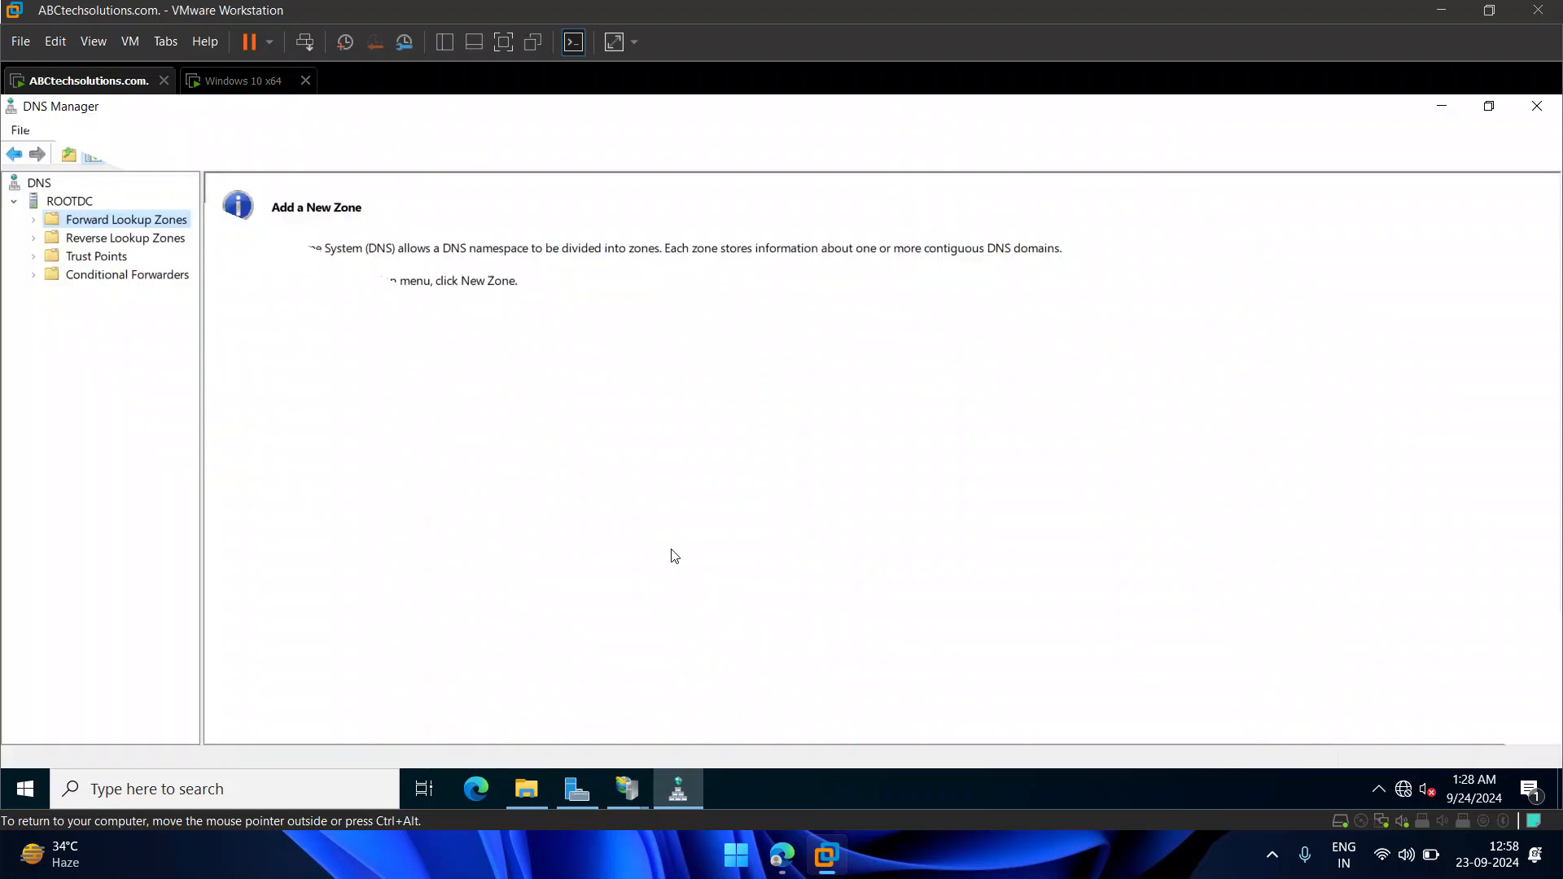
- Check the DNS Server role in Server Manager's Add Roles and Features Wizard, and leave the wizard without installing anything
{"action": "left_click", "coordinate": [577, 788]}
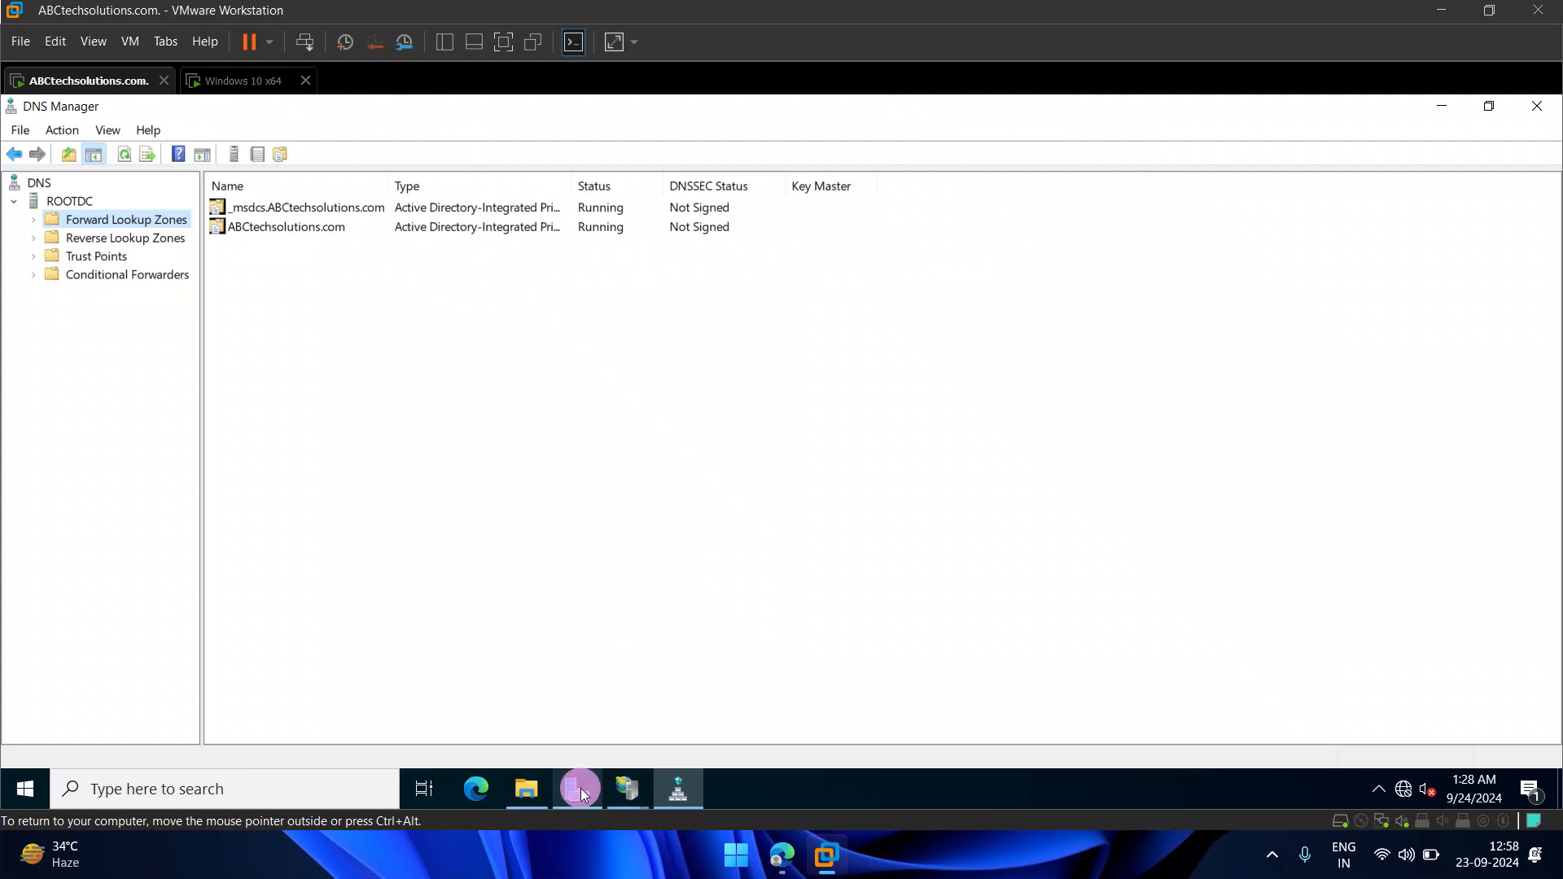
{"action": "left_click", "coordinate": [1358, 164]}
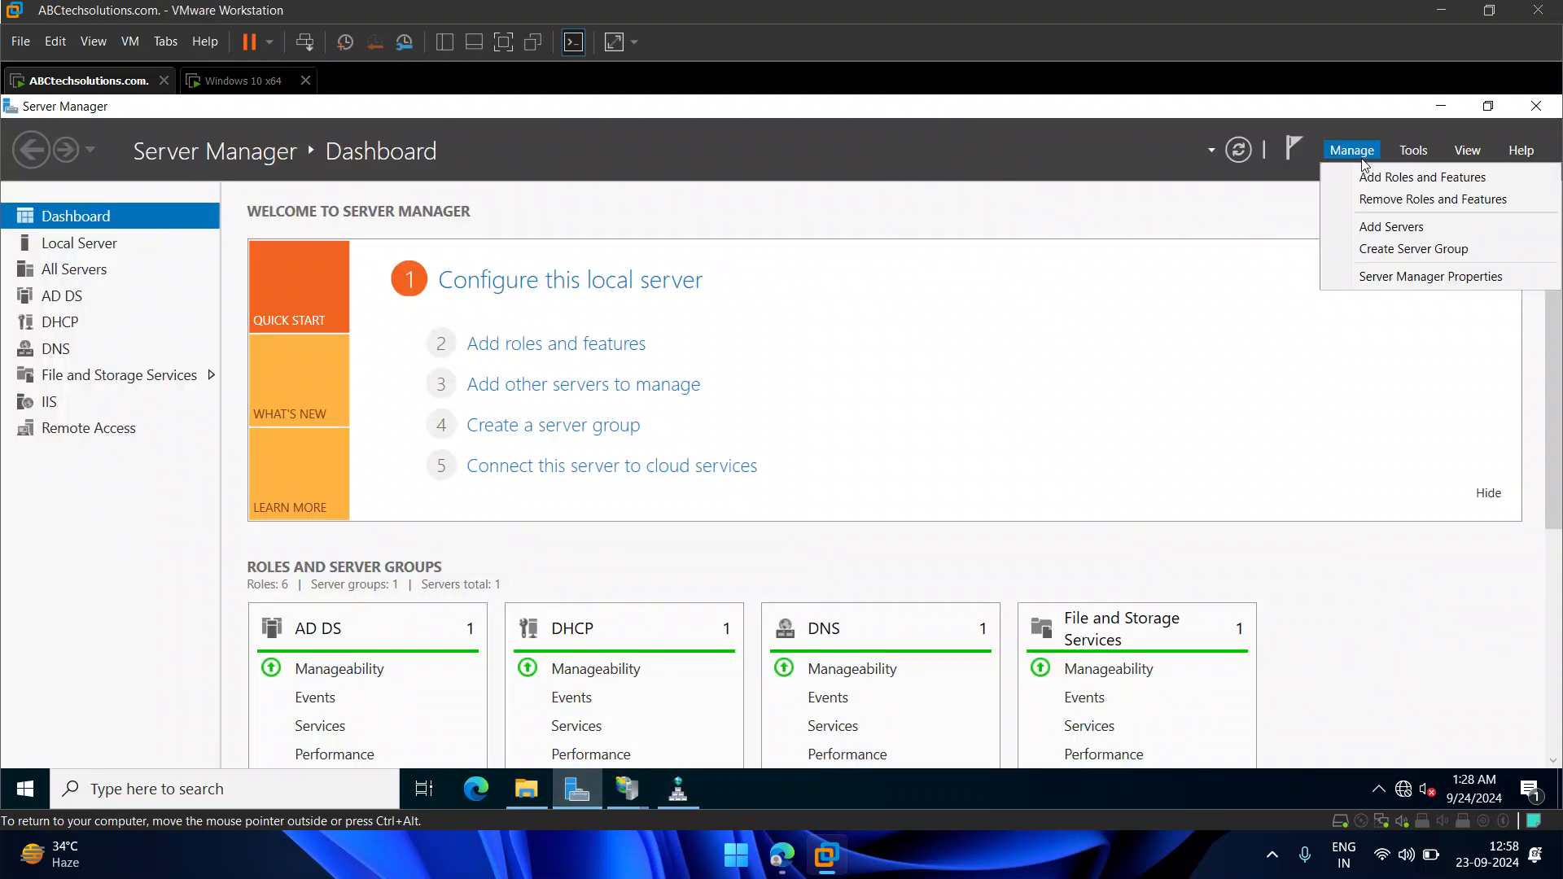
{"action": "left_click", "coordinate": [1376, 174]}
{"action": "double_click", "coordinate": [679, 744]}
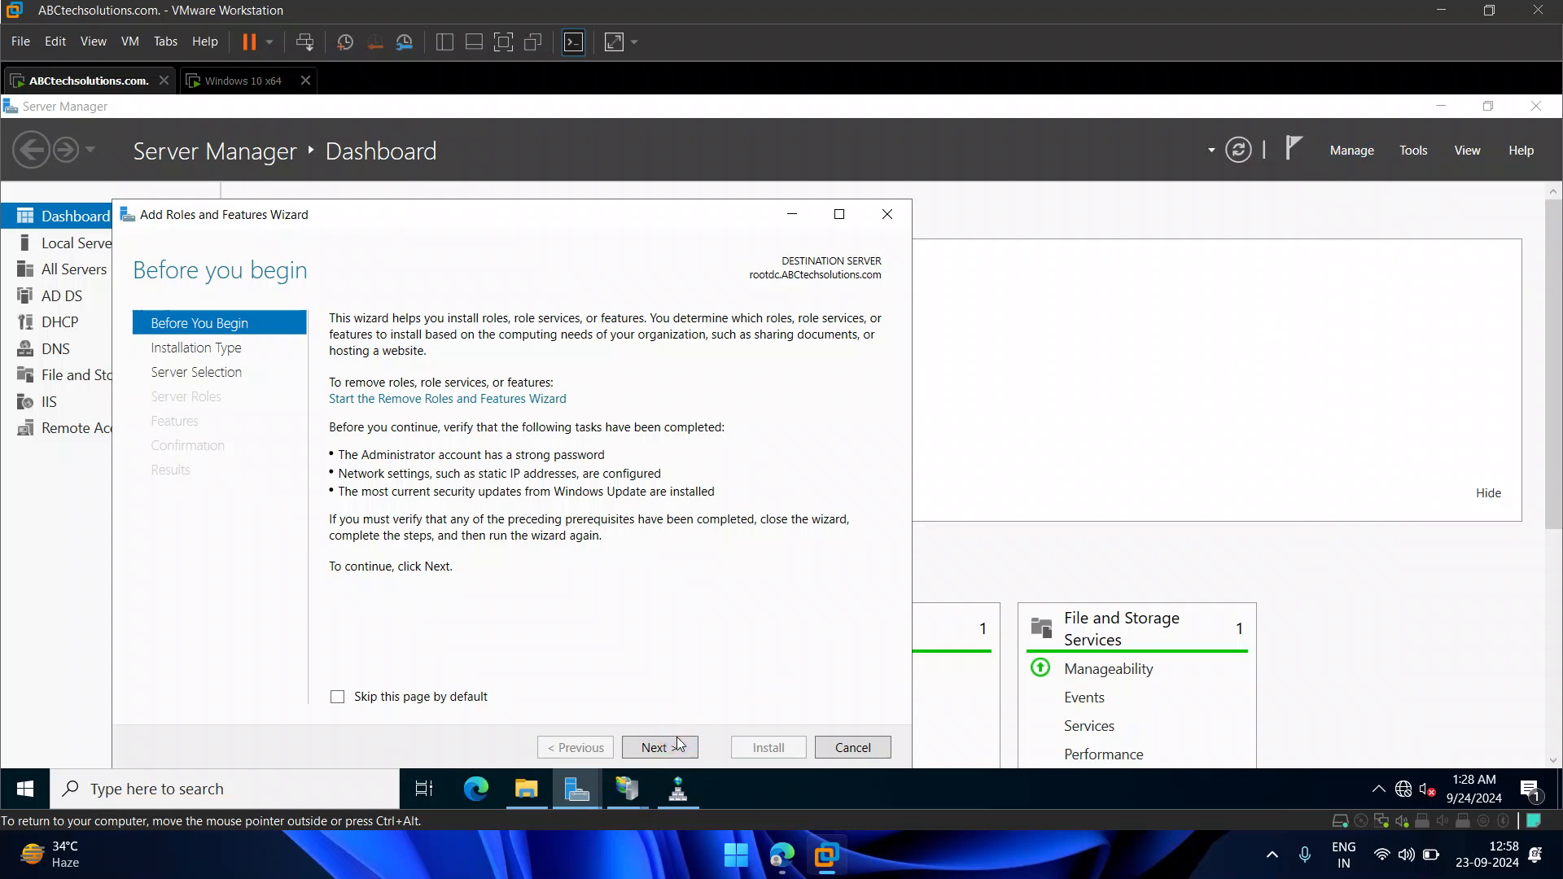
{"action": "left_click", "coordinate": [679, 743]}
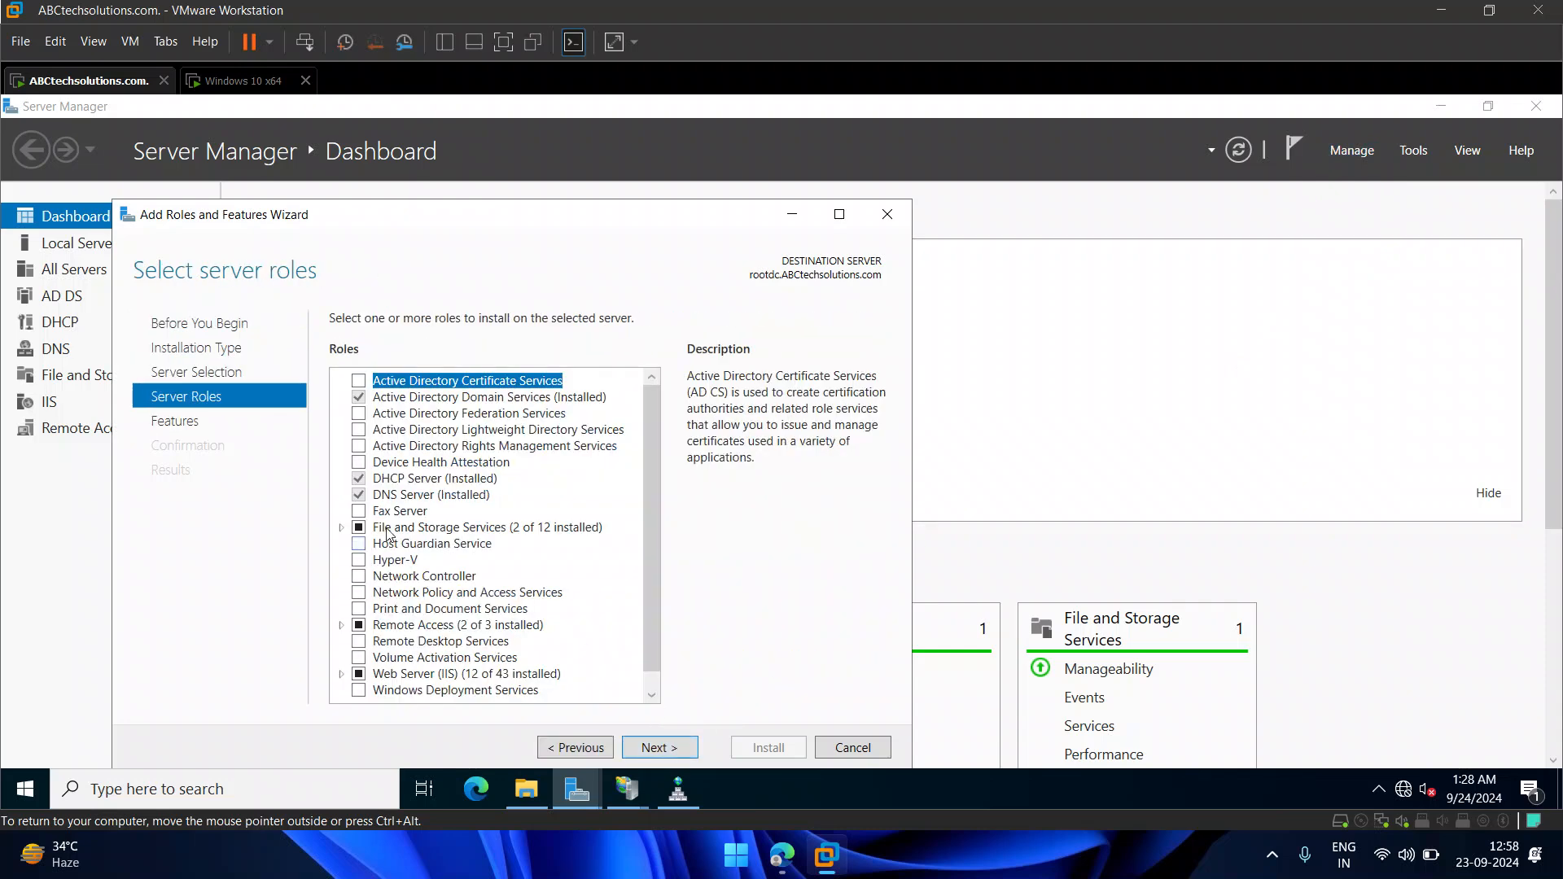
{"action": "left_click", "coordinate": [383, 496]}
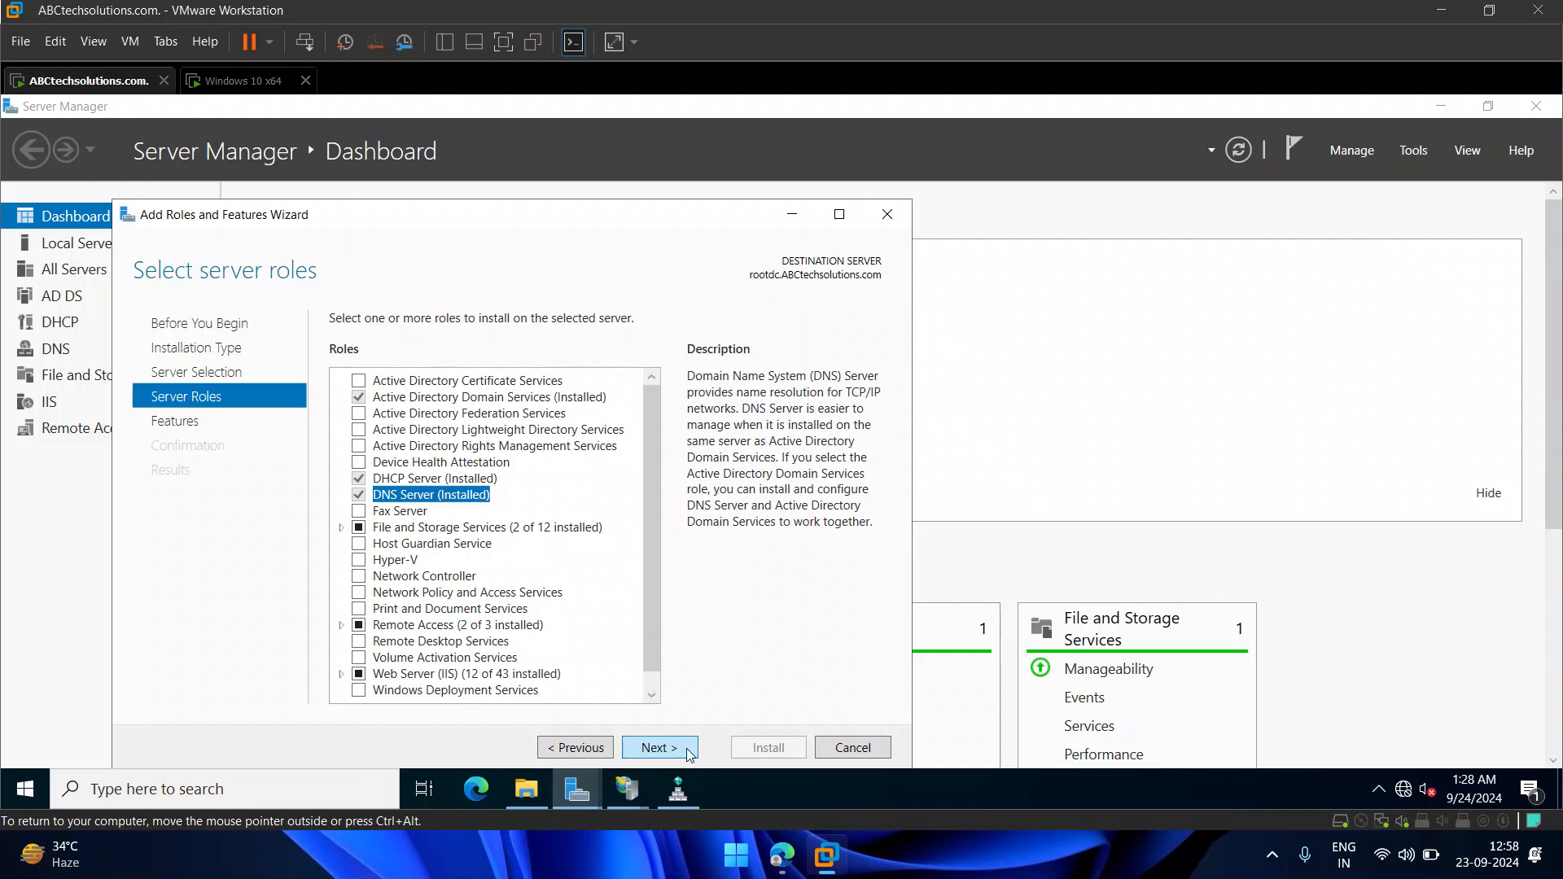
{"action": "left_click", "coordinate": [854, 750]}
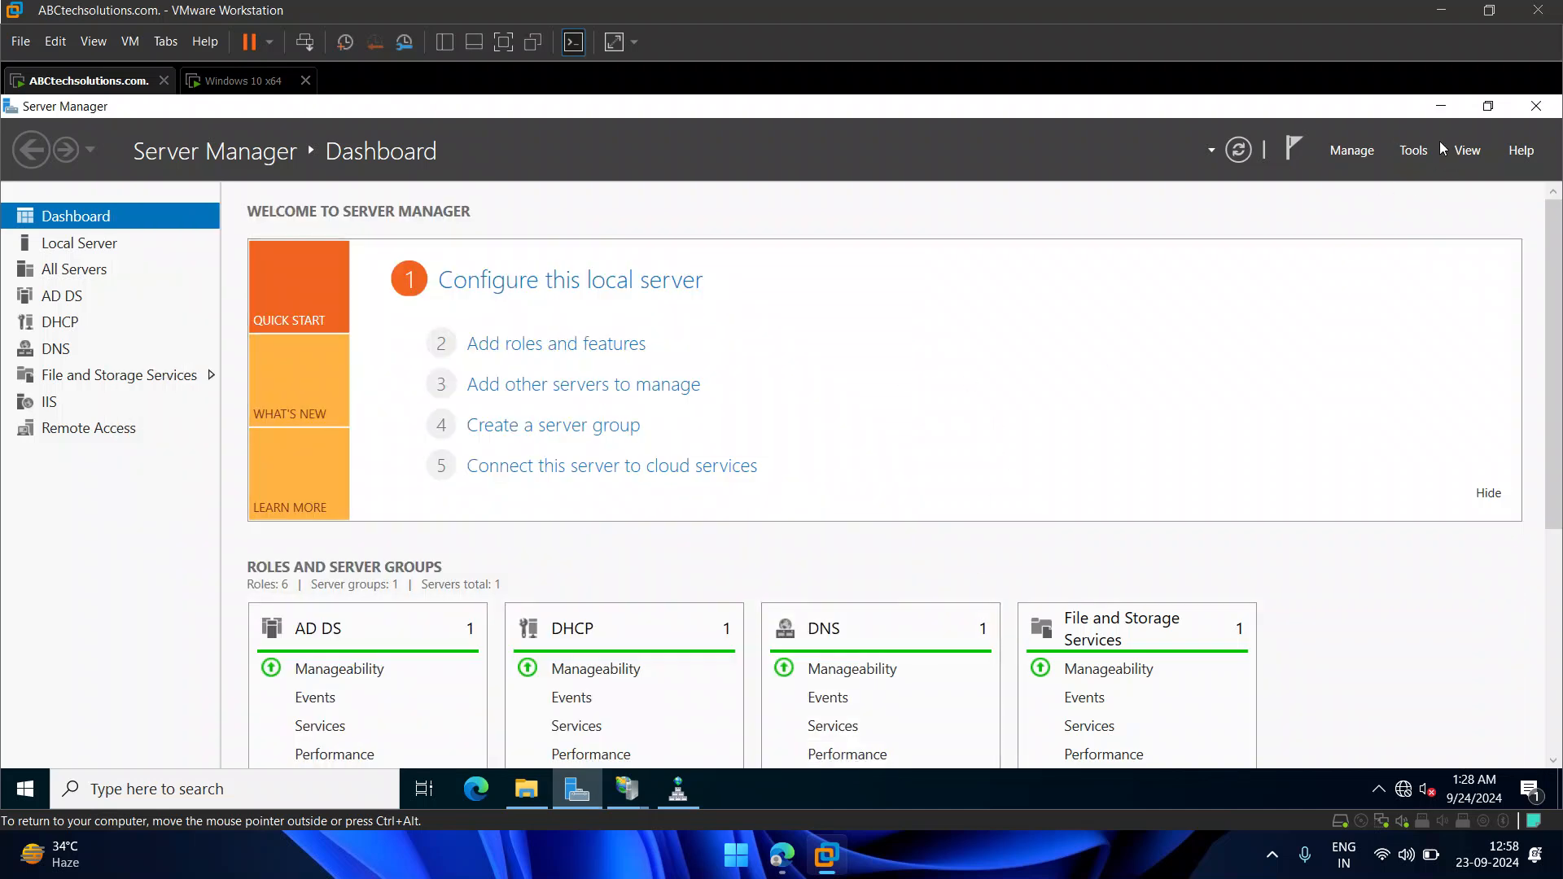
- View Server Manager's list of administrative tools, close Server Manager, and review the dnsmgmt.msc Run command without executing it
{"action": "left_click", "coordinate": [1420, 153]}
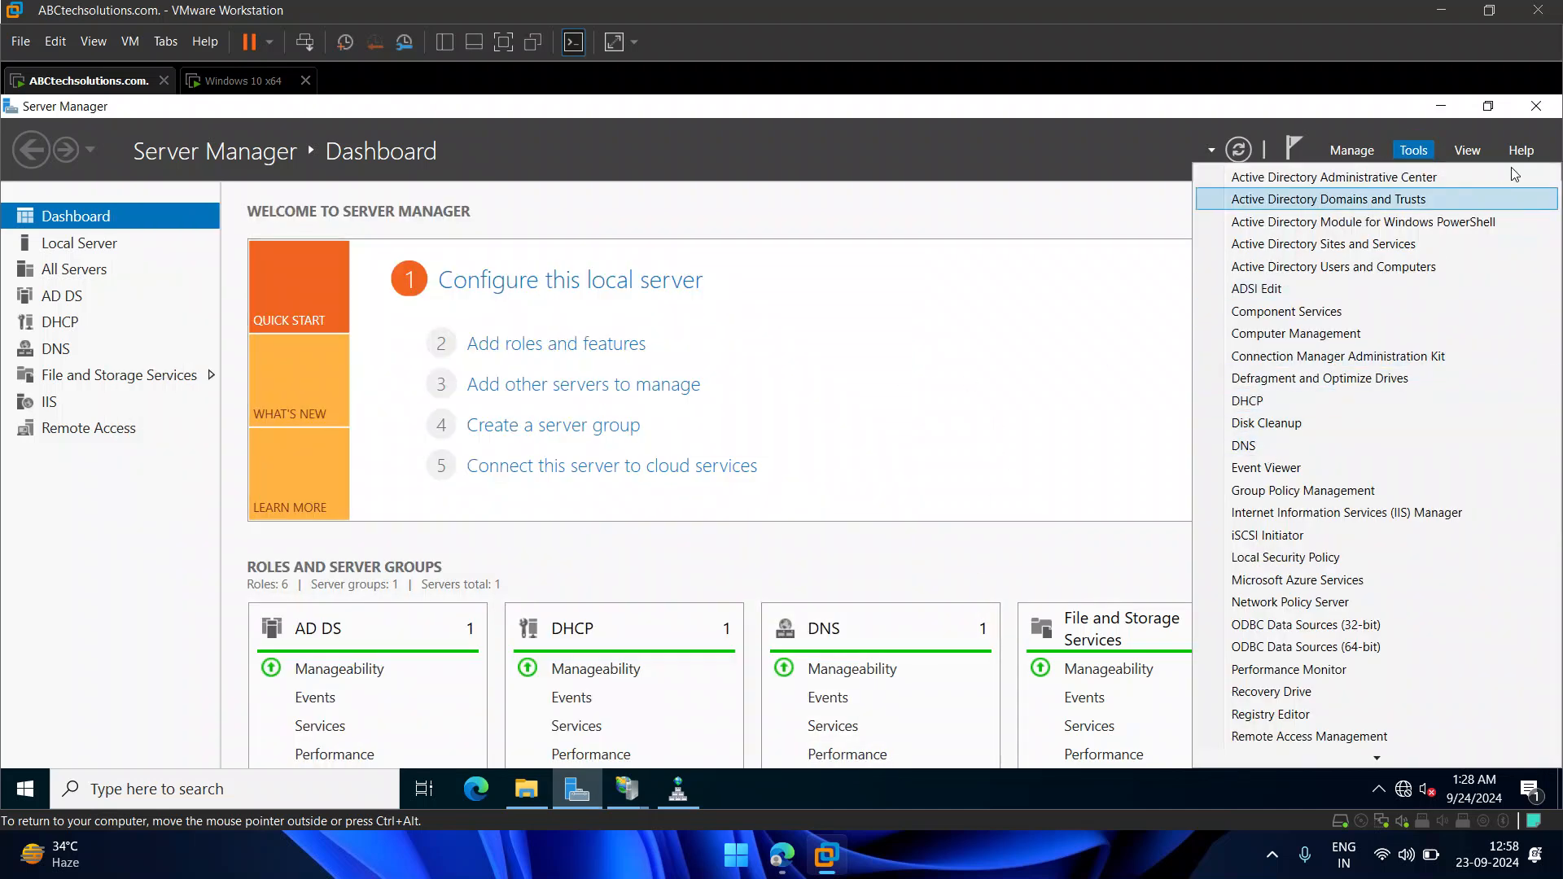
{"action": "left_click", "coordinate": [1547, 113]}
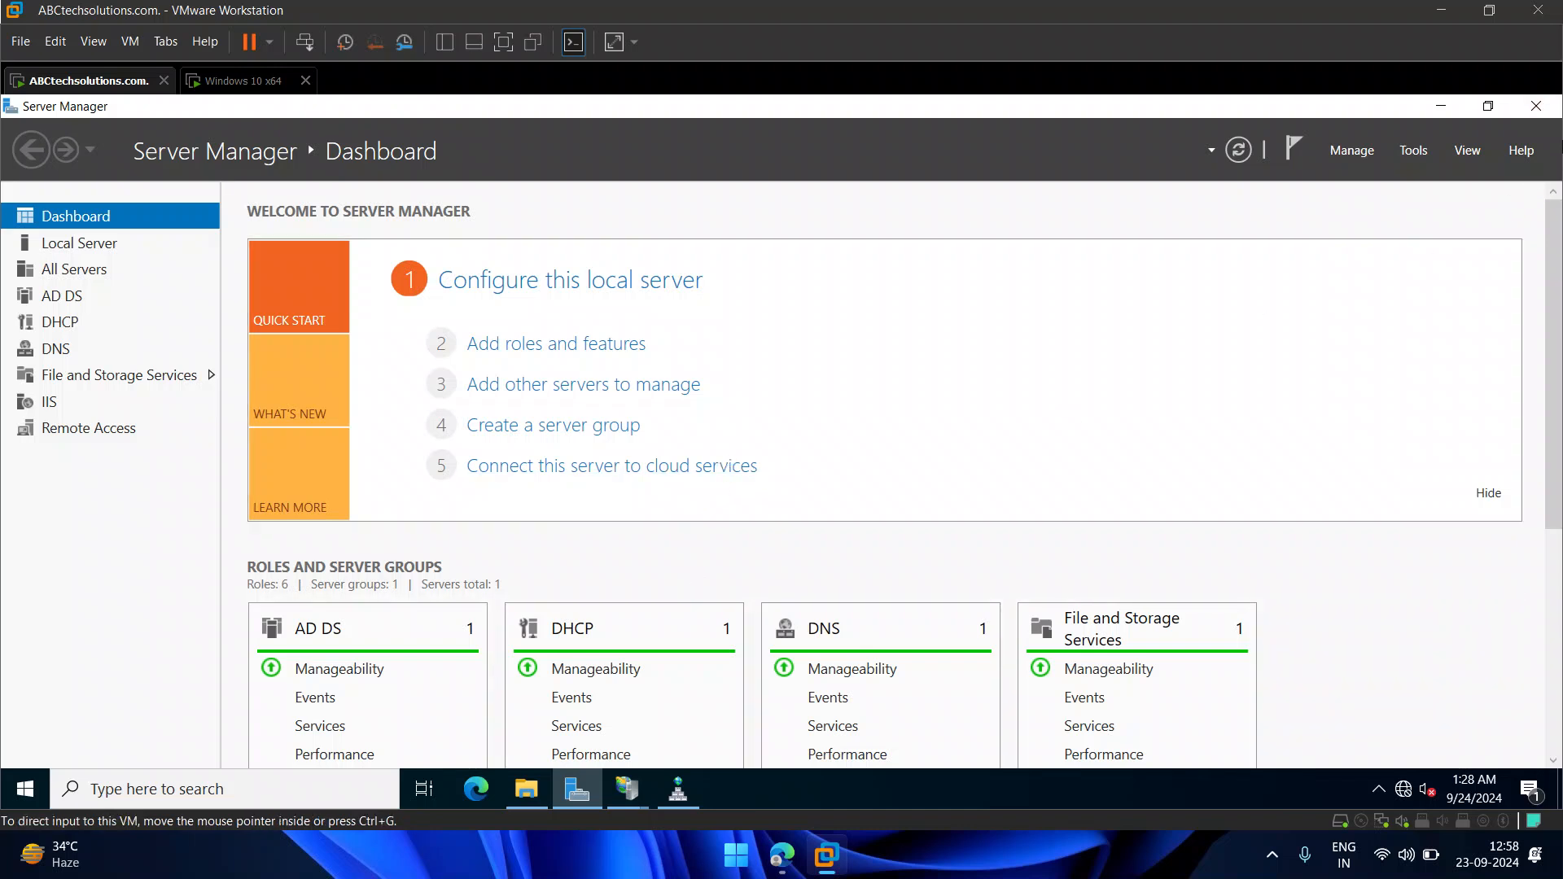
{"action": "left_click", "coordinate": [1543, 114]}
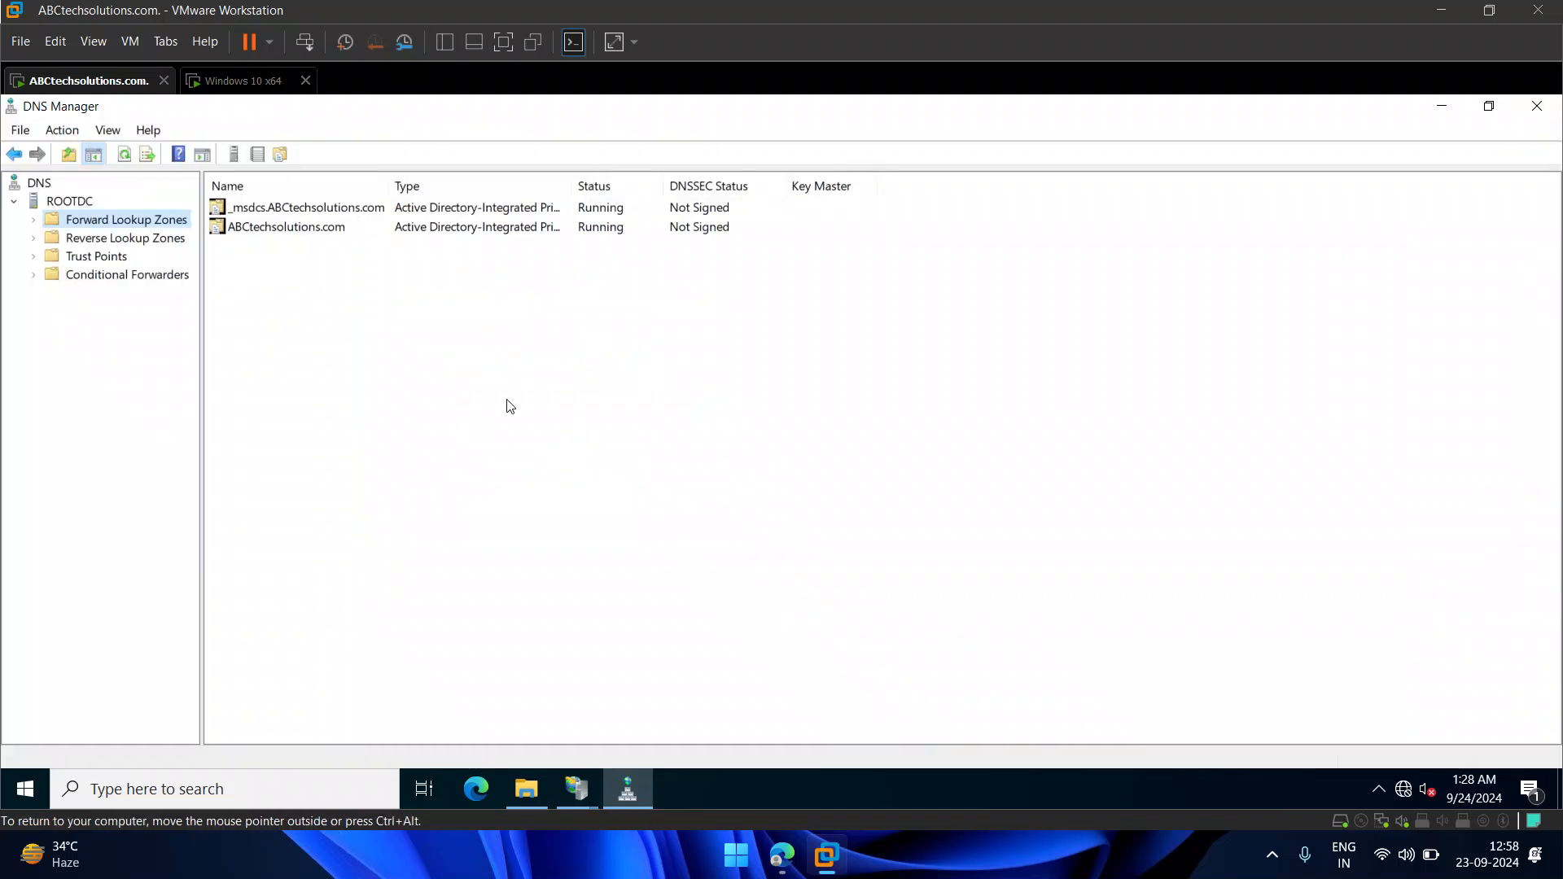
{"action": "key", "text": "super+r"}
{"action": "left_click", "coordinate": [209, 628]}
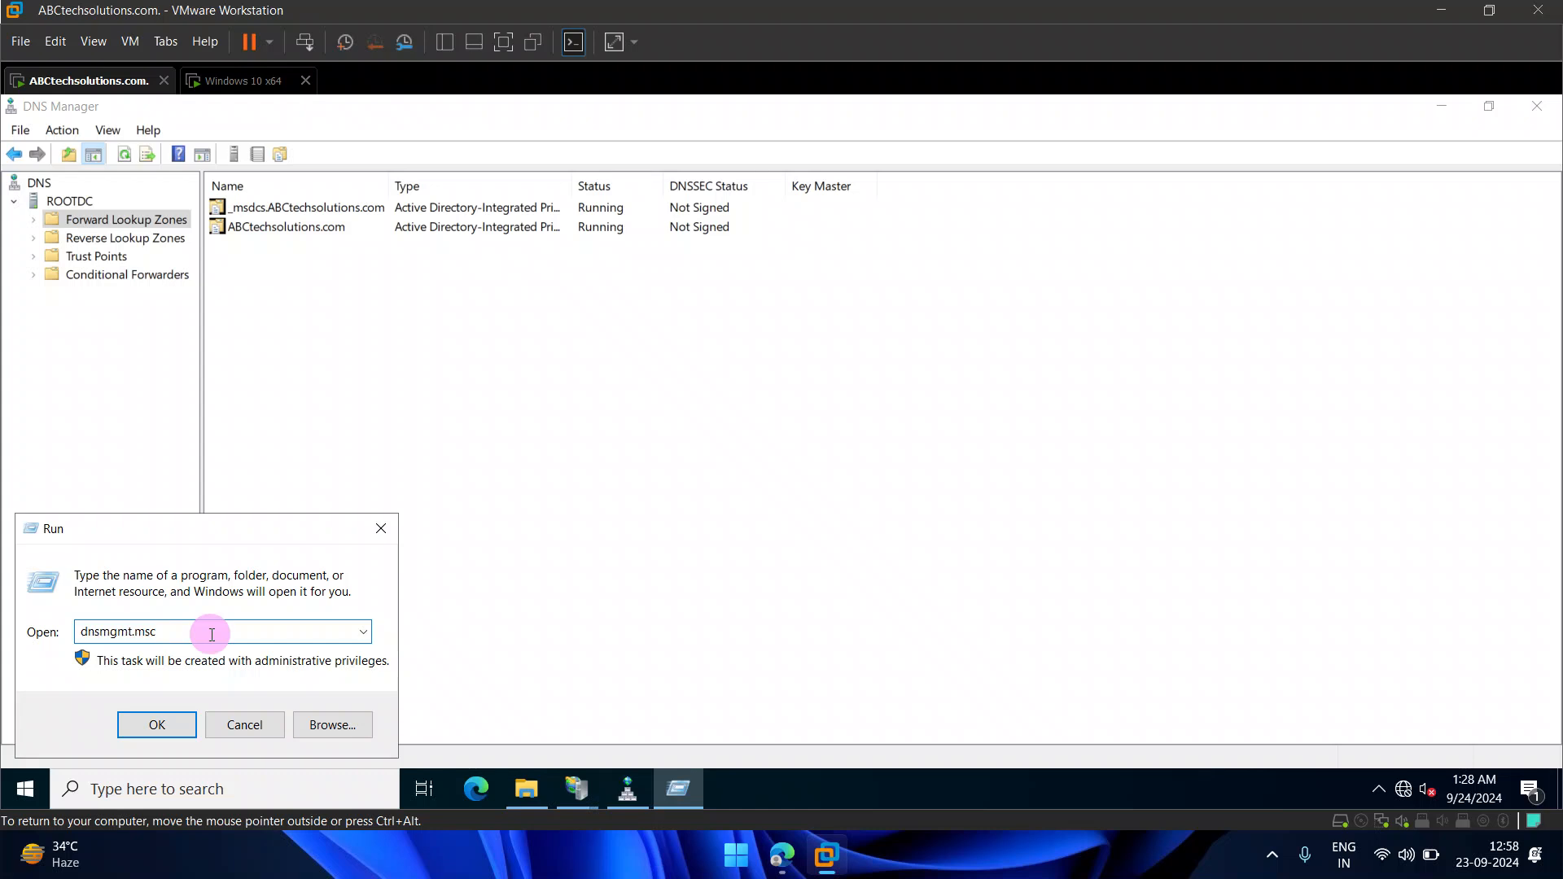
{"action": "left_click", "coordinate": [247, 726]}
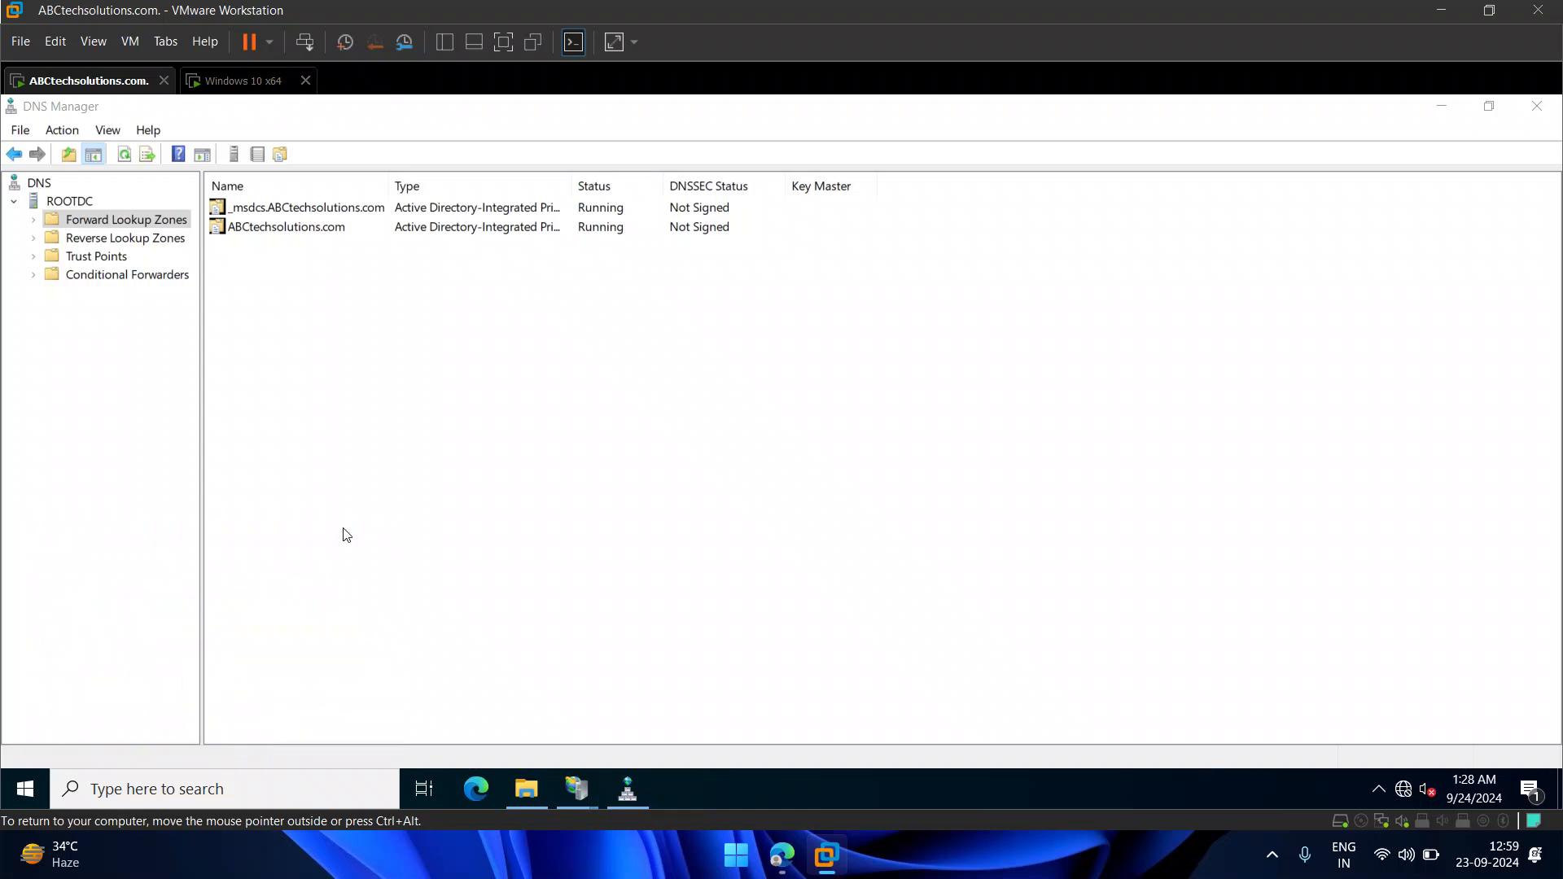
- Examine the forward and reverse lookup zones and the records of the ABCtechsolutions.com zone in DNS Manager
{"action": "left_click", "coordinate": [34, 221]}
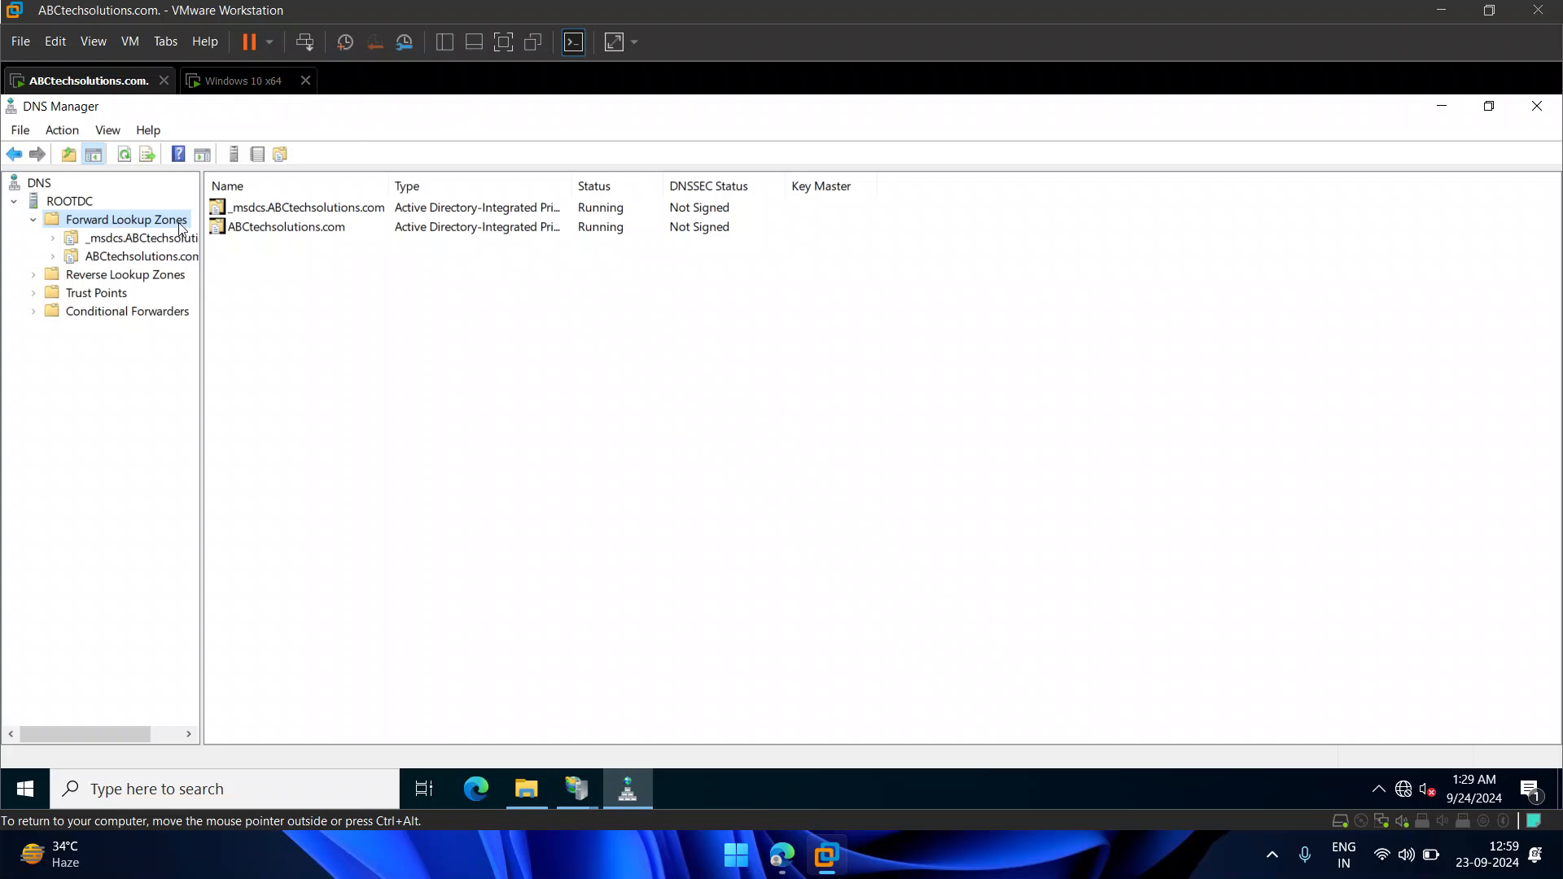
{"action": "left_click", "coordinate": [34, 275]}
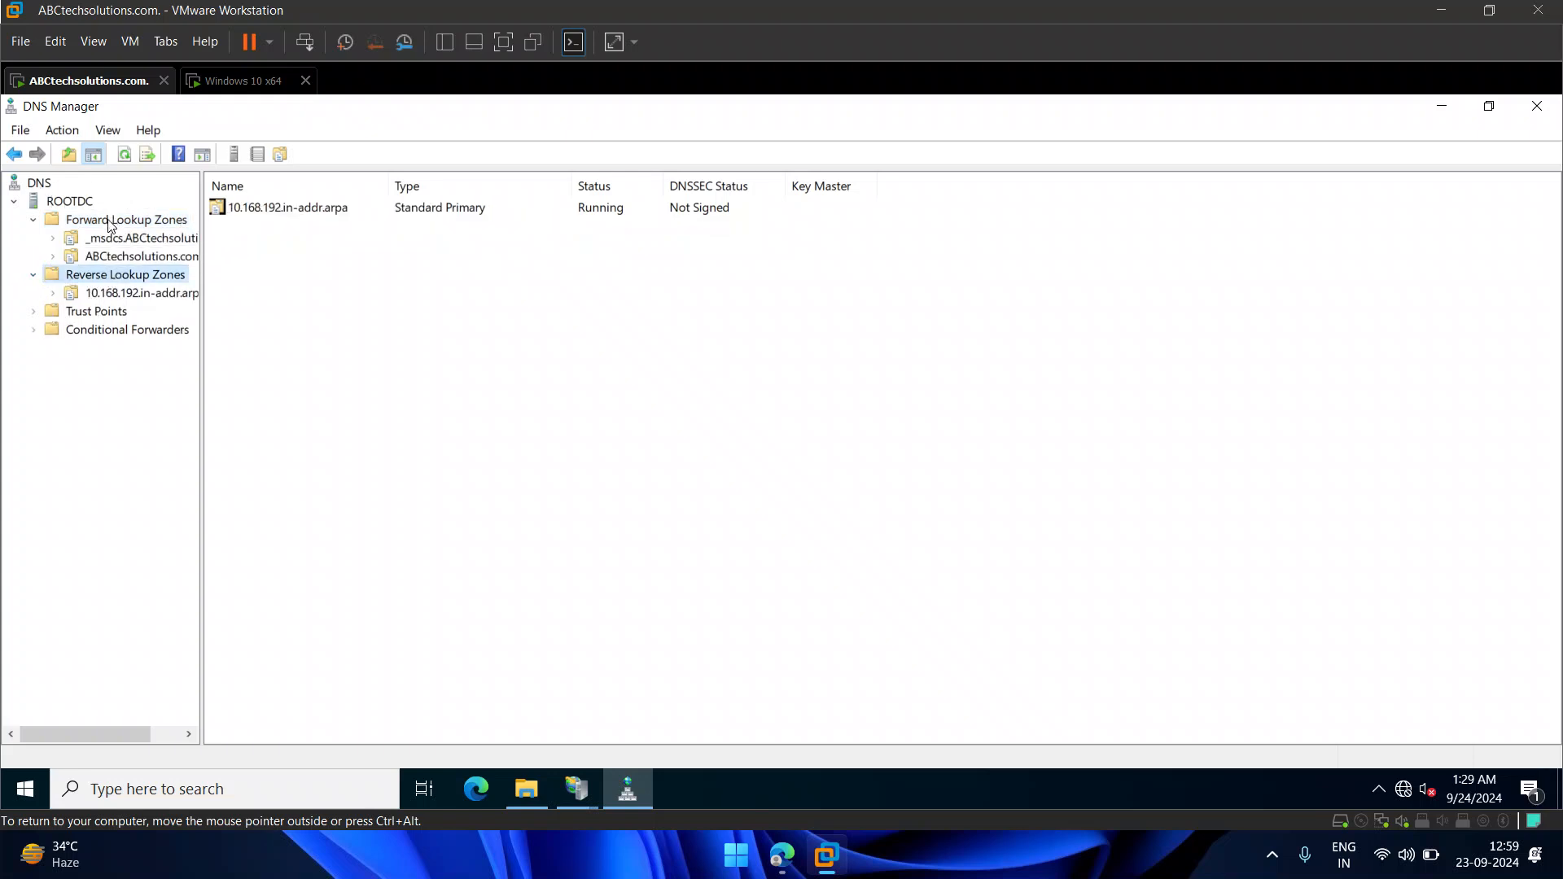
{"action": "left_click", "coordinate": [120, 260]}
{"action": "left_click", "coordinate": [120, 259]}
{"action": "left_click", "coordinate": [52, 255]}
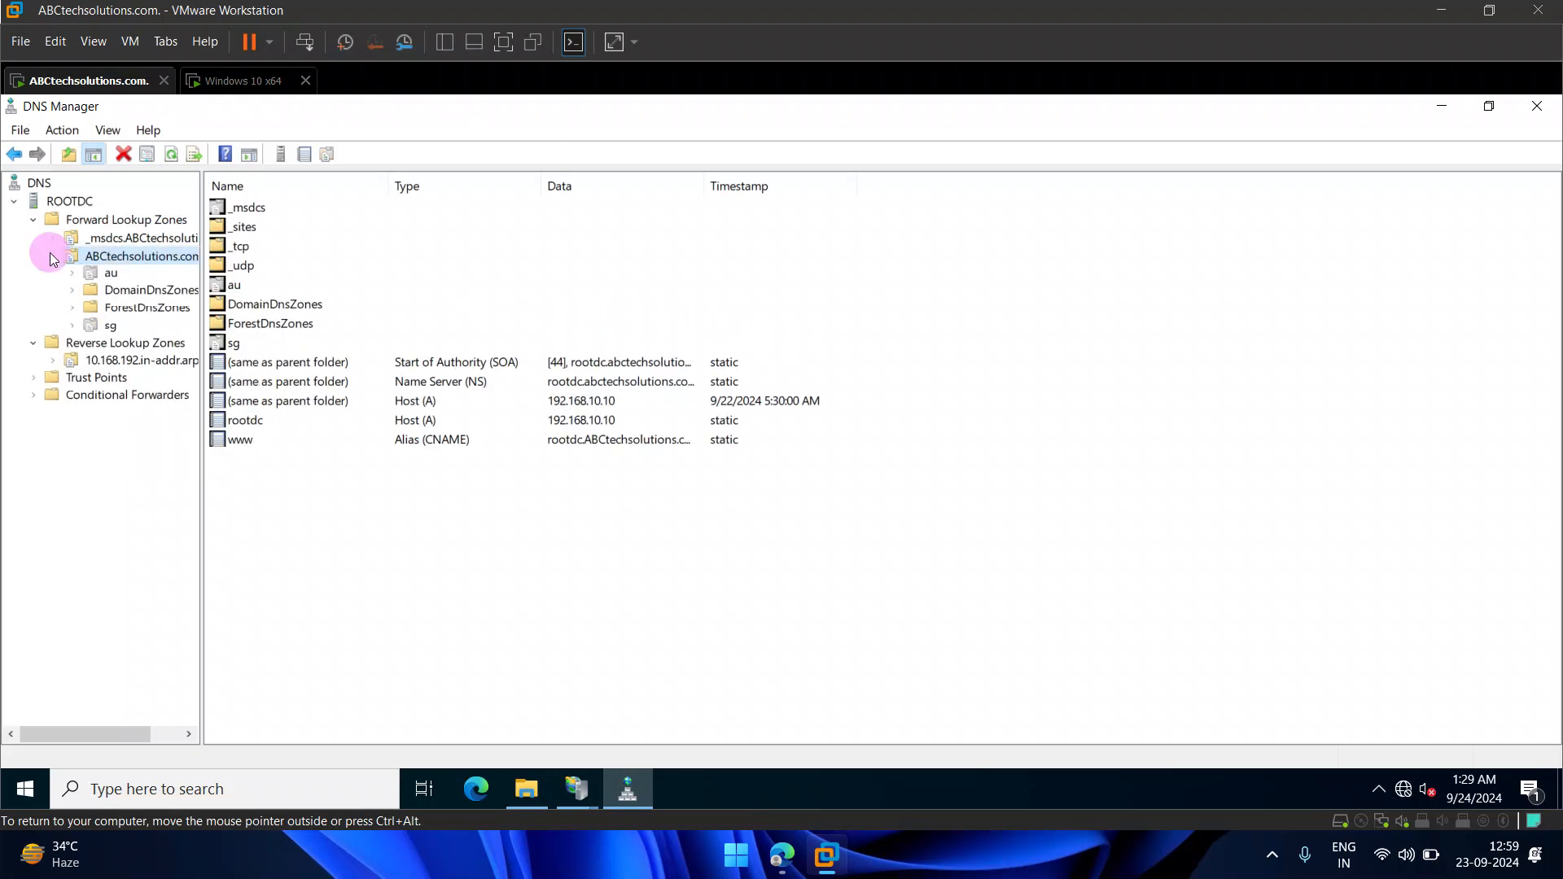
{"action": "left_click", "coordinate": [36, 222]}
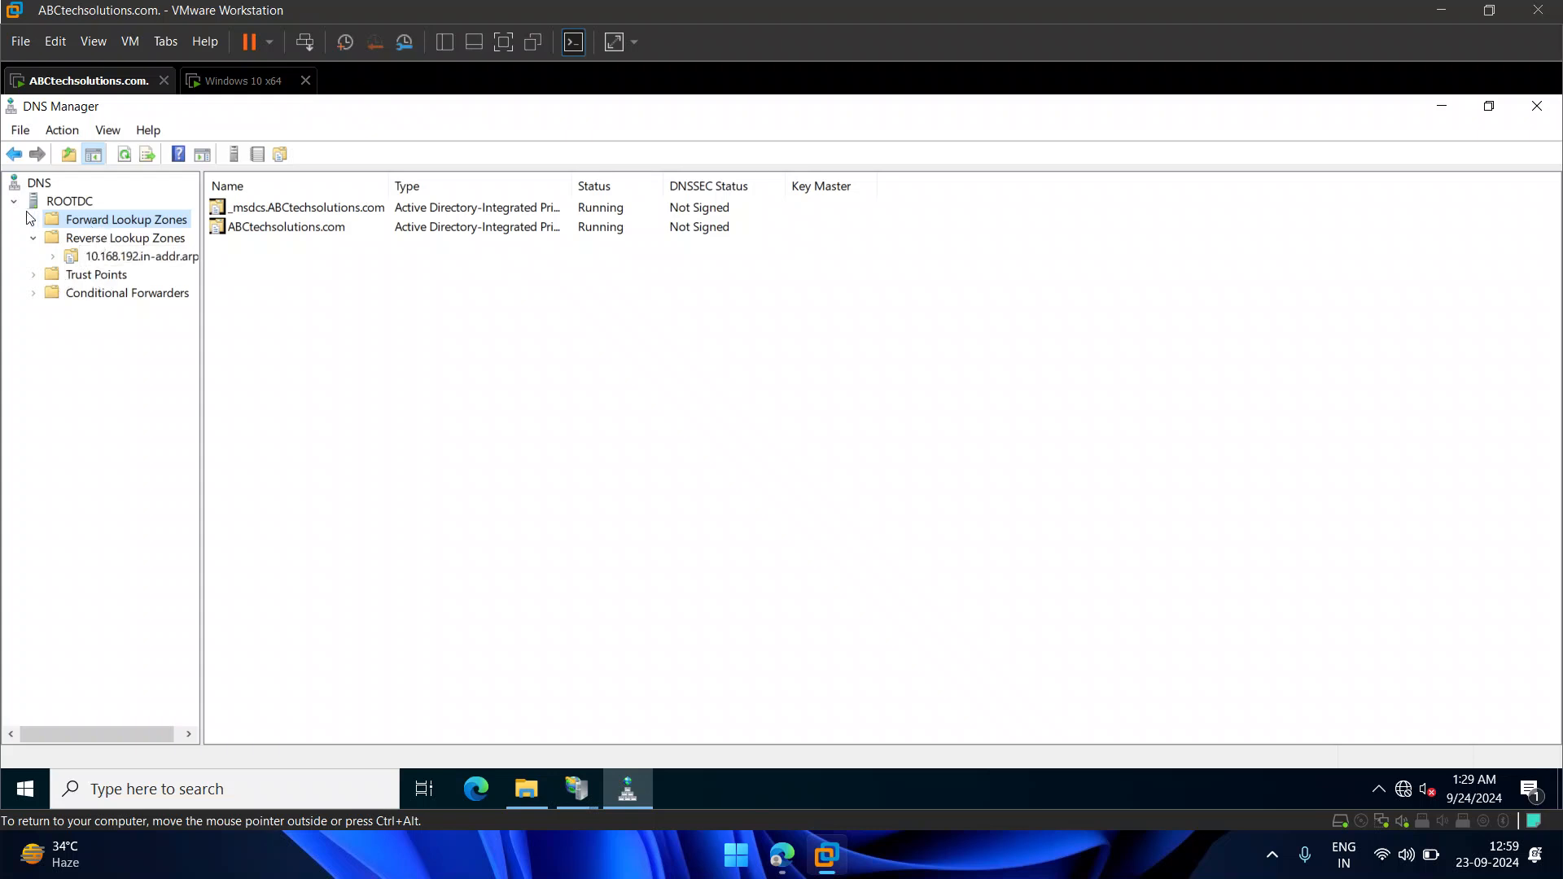
- Start a new forward lookup zone with the wizard's default options, and check the sites' host names in IIS Manager
{"action": "right_click", "coordinate": [100, 221]}
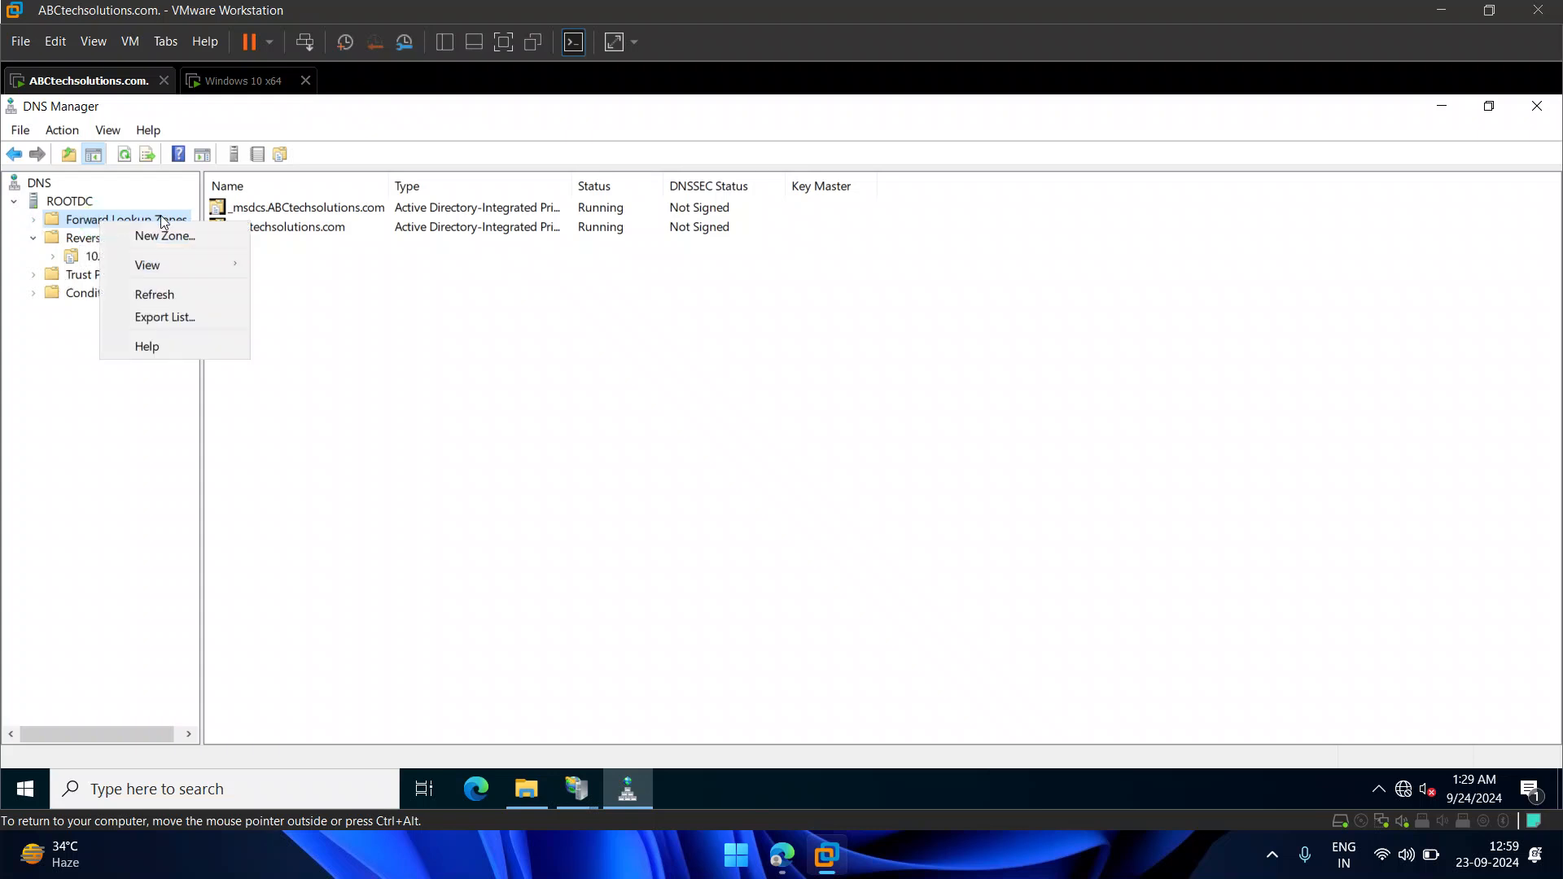
{"action": "left_click", "coordinate": [174, 236]}
{"action": "left_click", "coordinate": [385, 506]}
{"action": "left_click", "coordinate": [385, 505]}
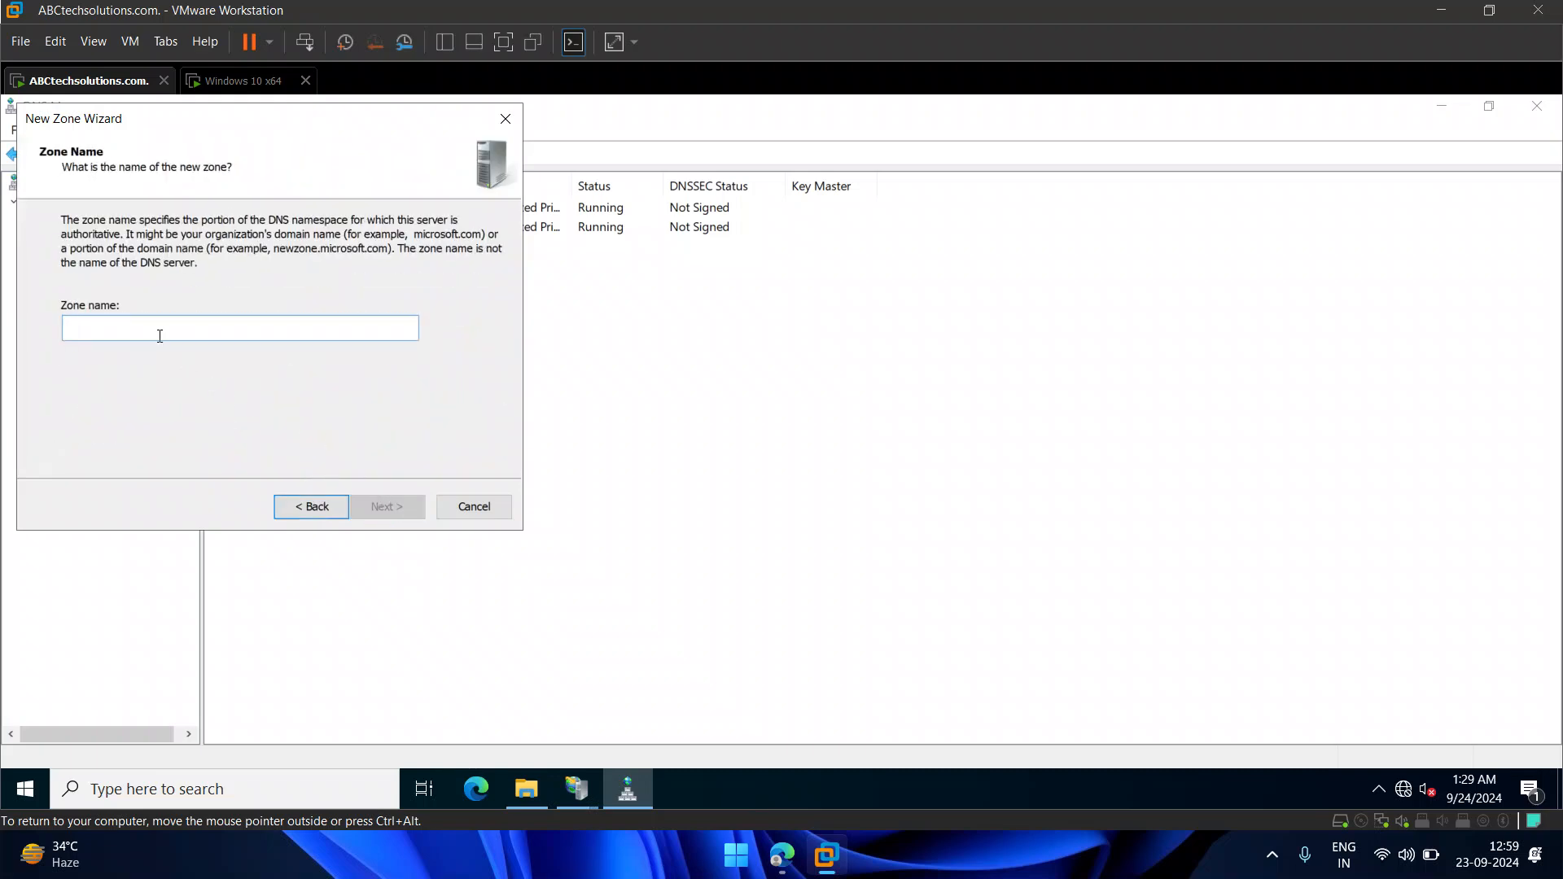
{"action": "mouse_move", "coordinate": [584, 787]}
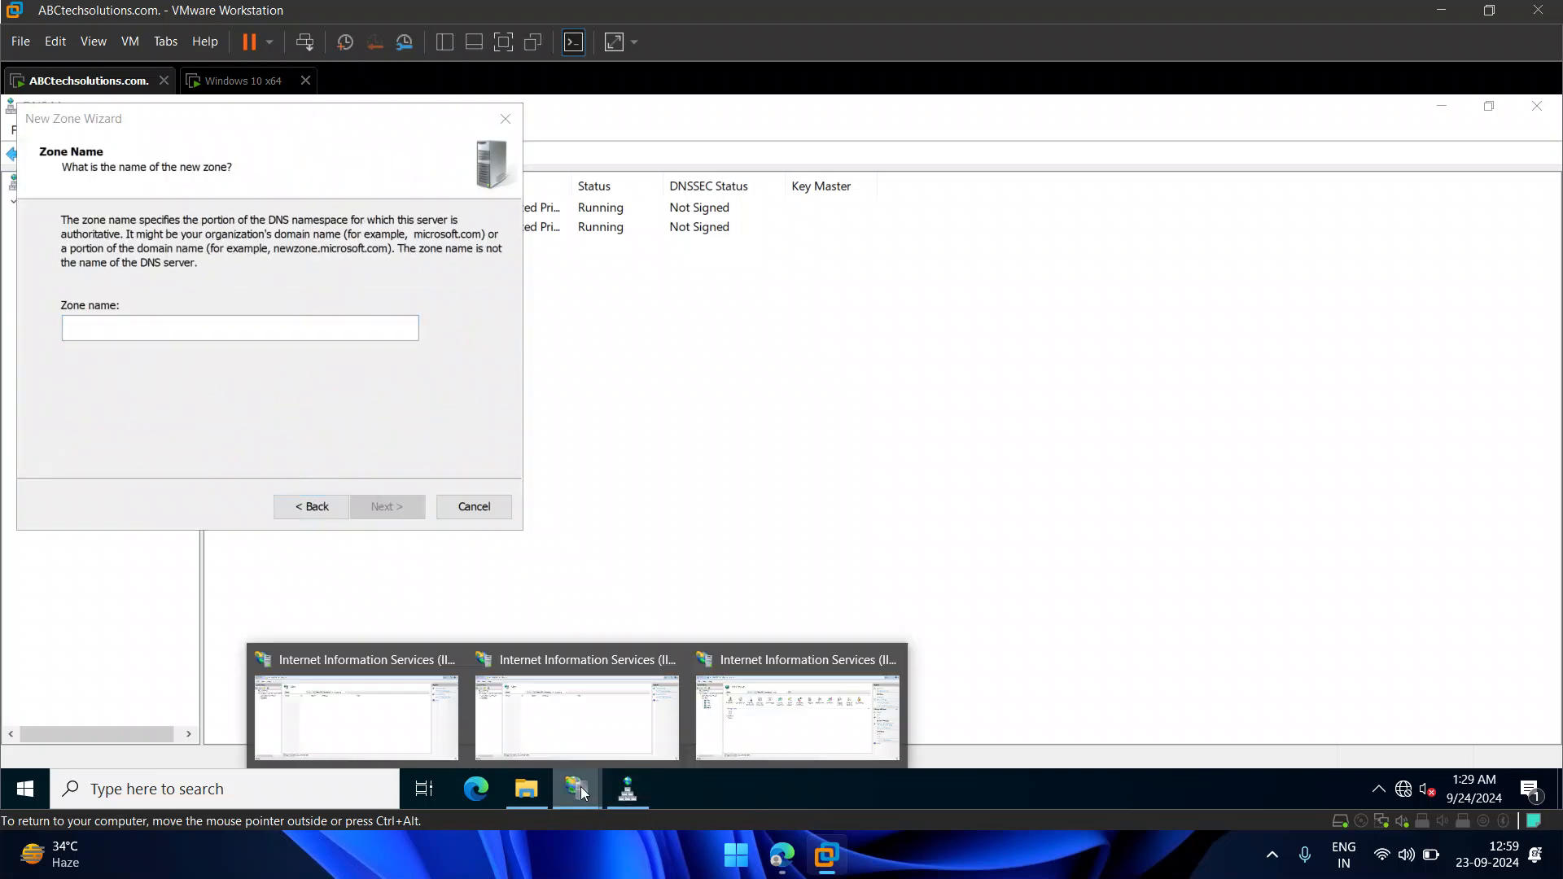
{"action": "left_click", "coordinate": [799, 715]}
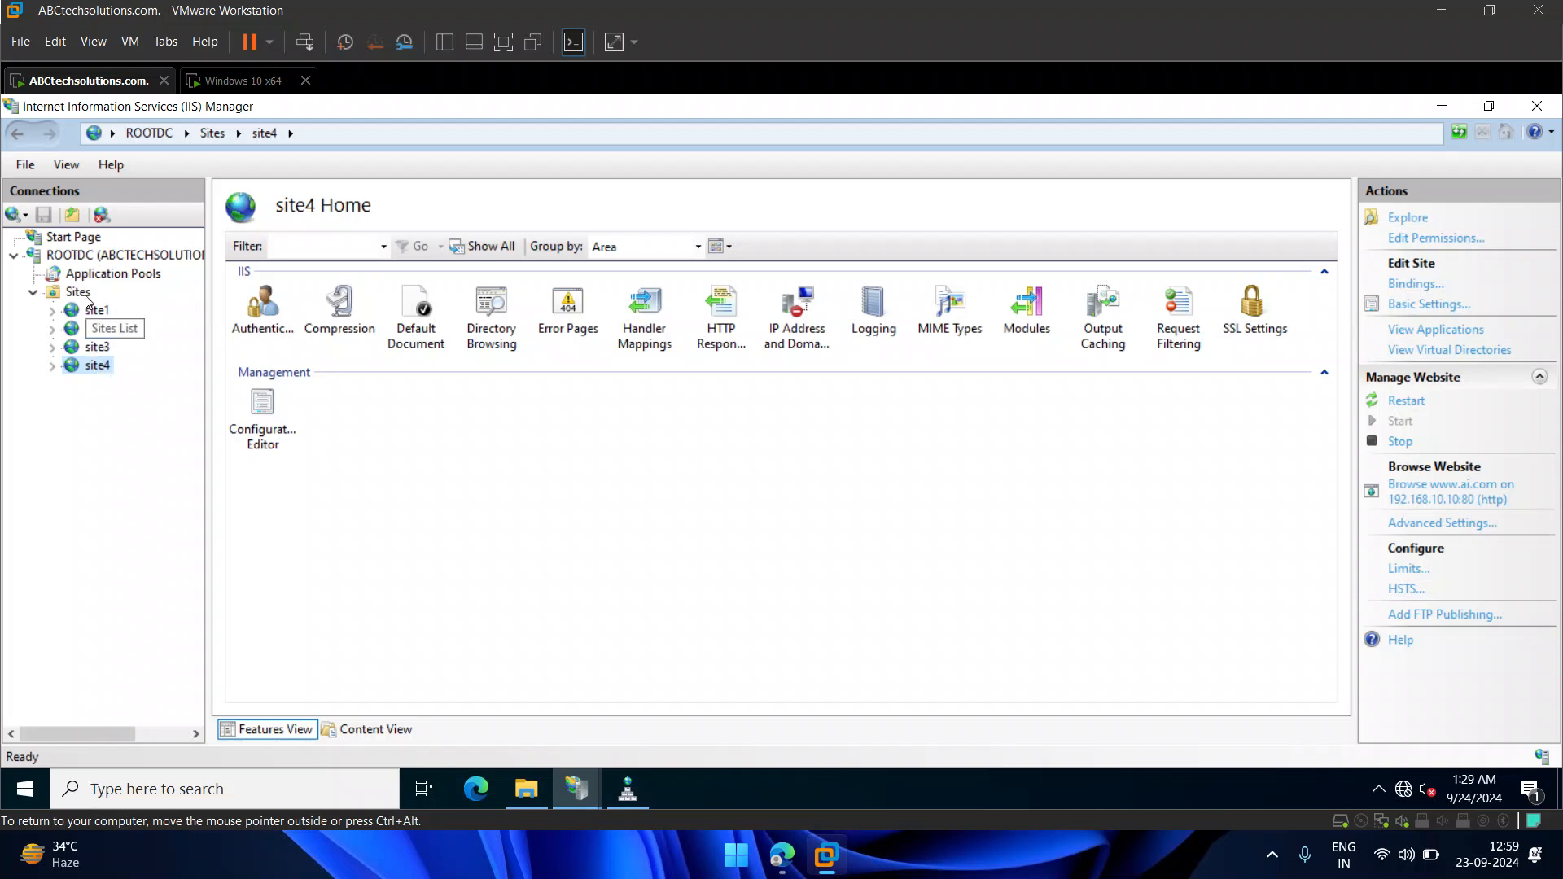
{"action": "left_click", "coordinate": [79, 291]}
{"action": "left_click", "coordinate": [603, 298]}
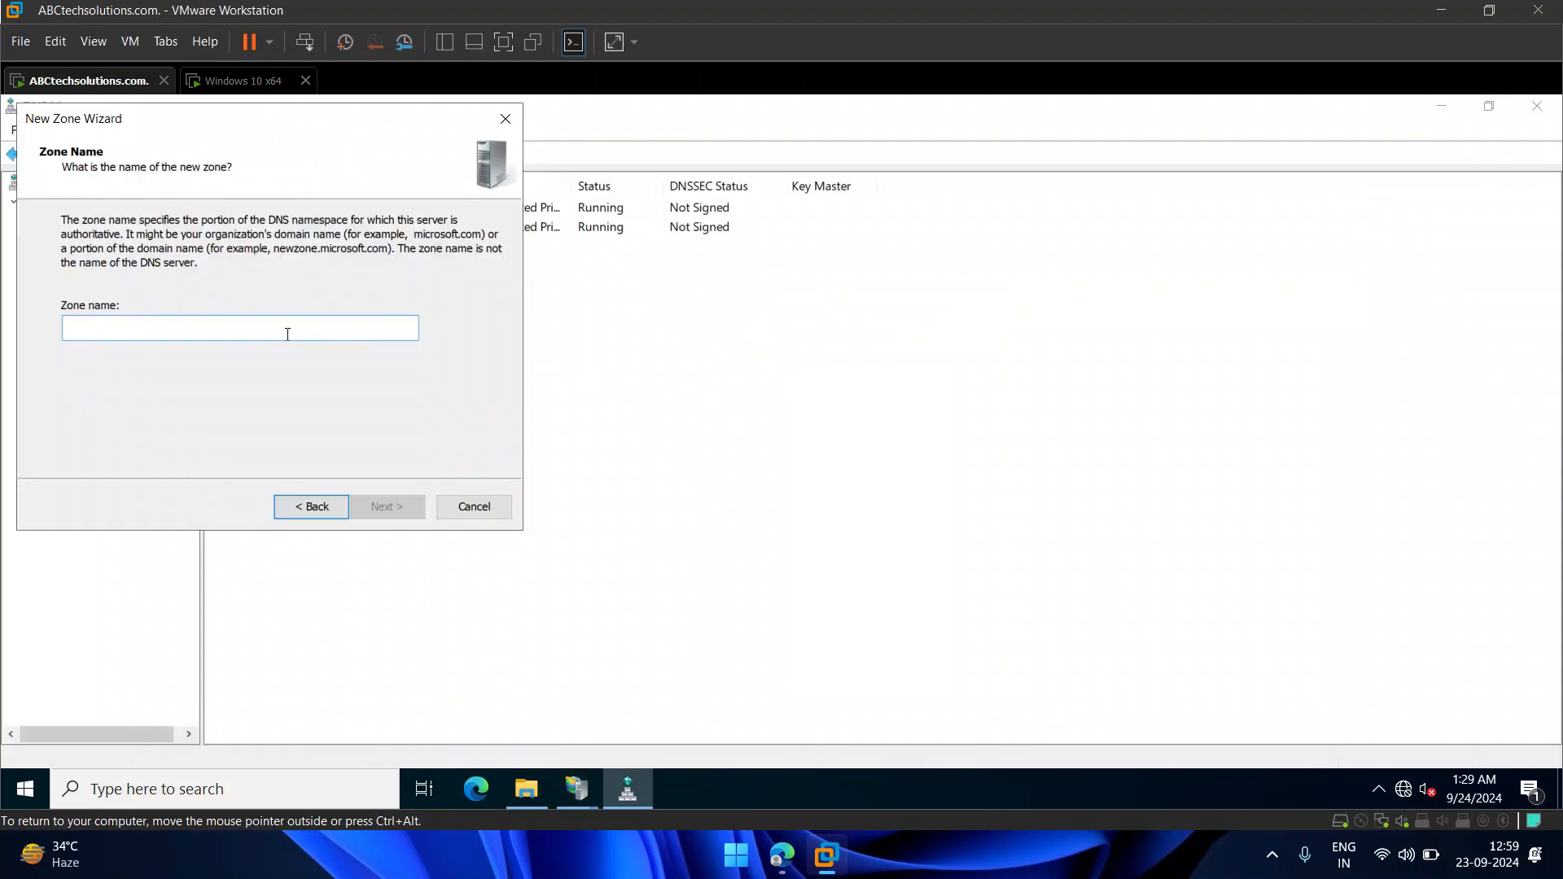
- Name the new zone cisco.com, allow only secure dynamic updates, and finish creating it
{"action": "left_click", "coordinate": [287, 334]}
{"action": "type", "text": "c"}
{"action": "key", "text": "BackSpace"}
{"action": "type", "text": "cisco.com"}
{"action": "left_click", "coordinate": [383, 508]}
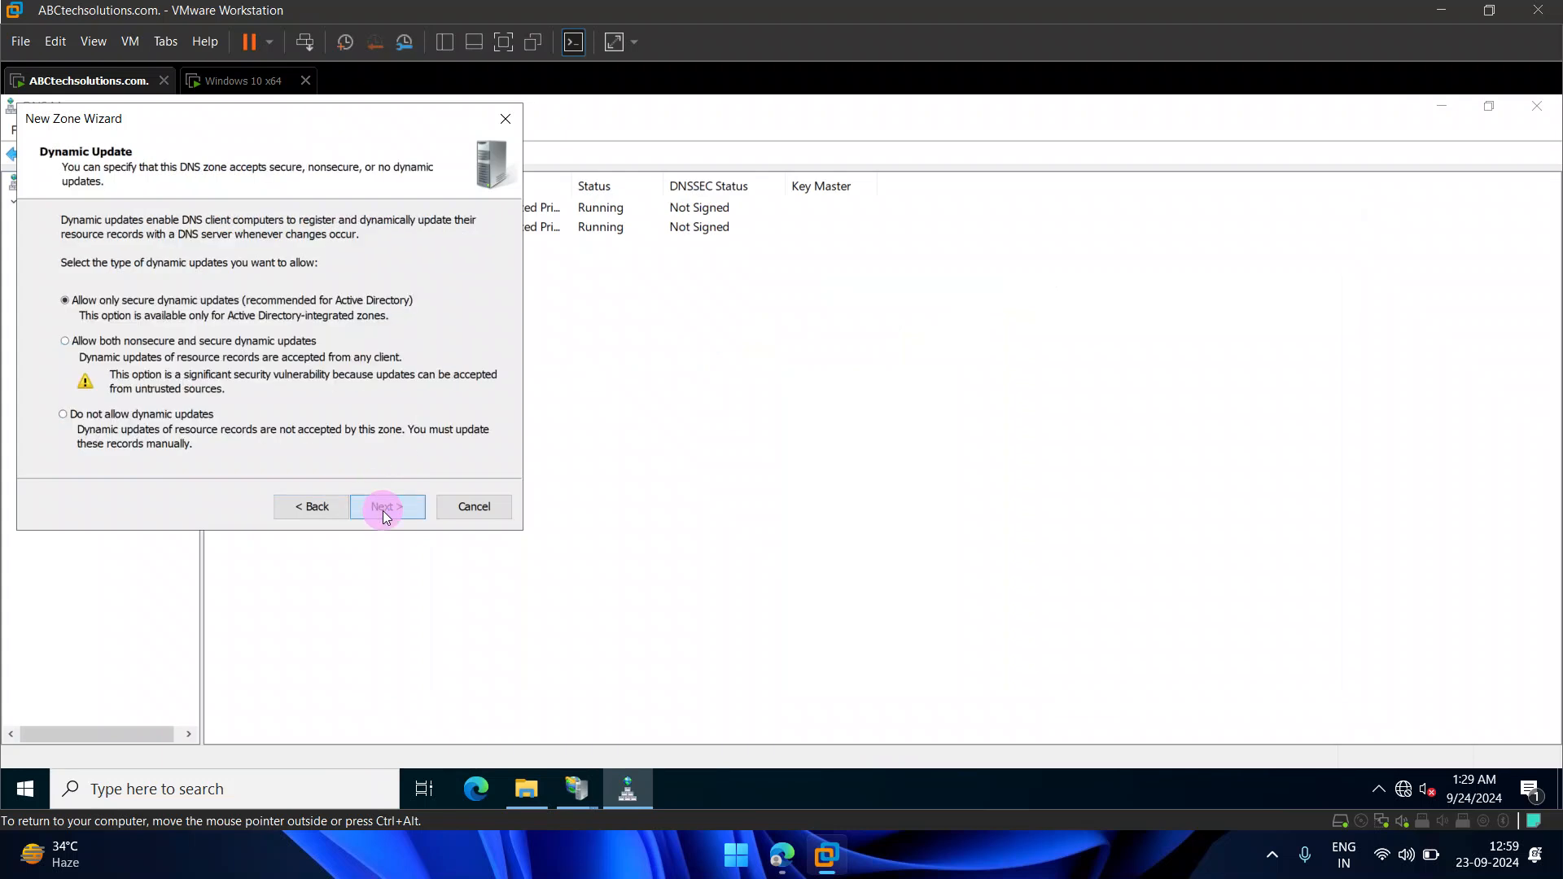
{"action": "left_click", "coordinate": [382, 511]}
{"action": "left_click", "coordinate": [383, 506]}
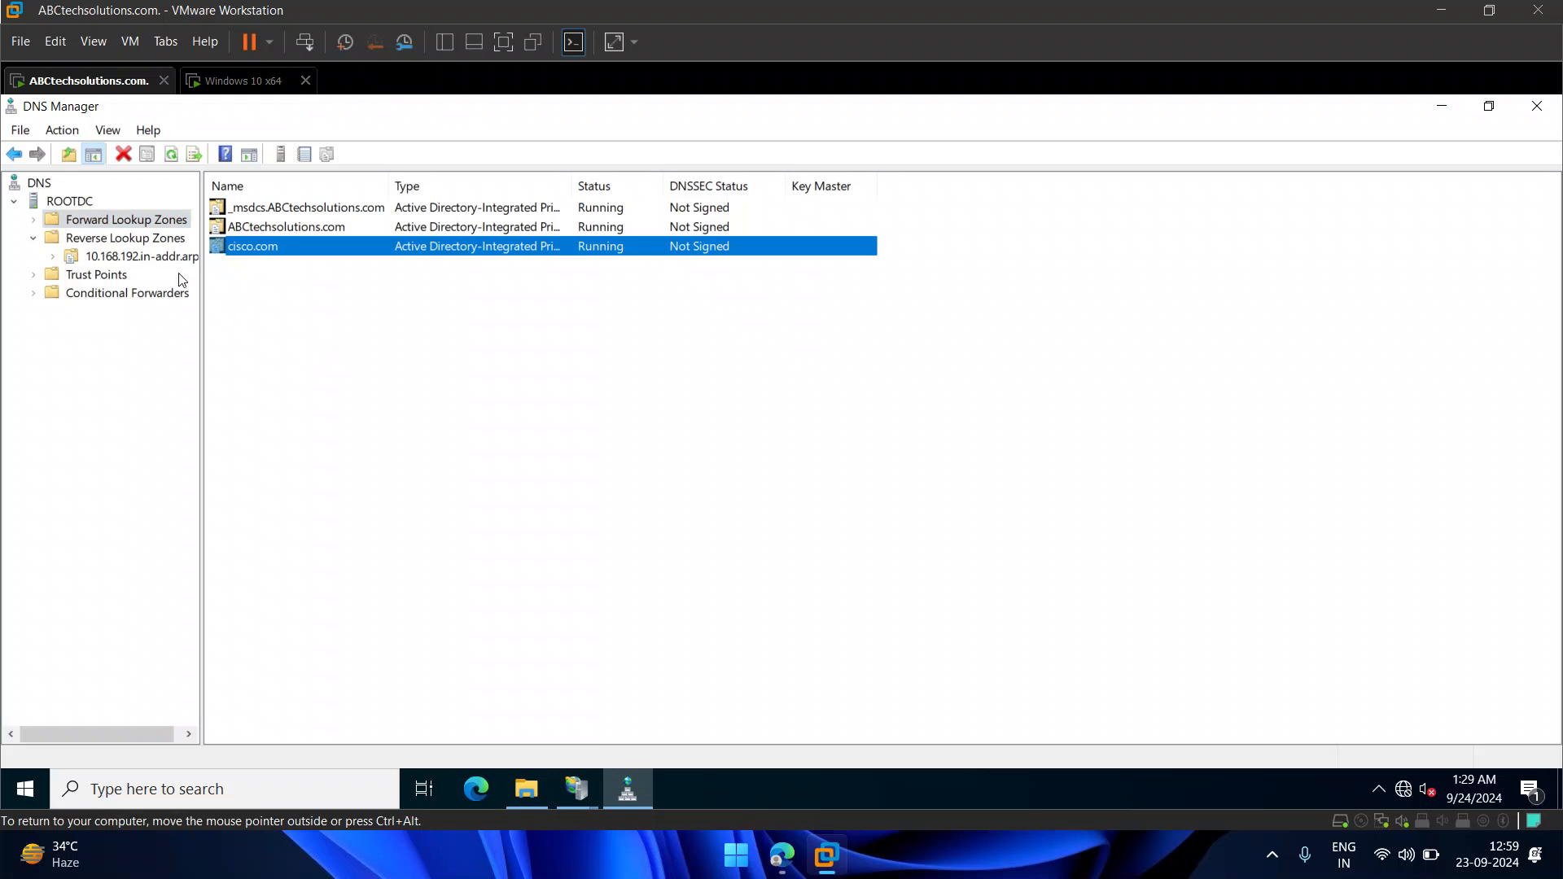
- Check site2's host name in IIS Manager and create a forward lookup zone named micro.com with the wizard's default options
{"action": "right_click", "coordinate": [86, 224]}
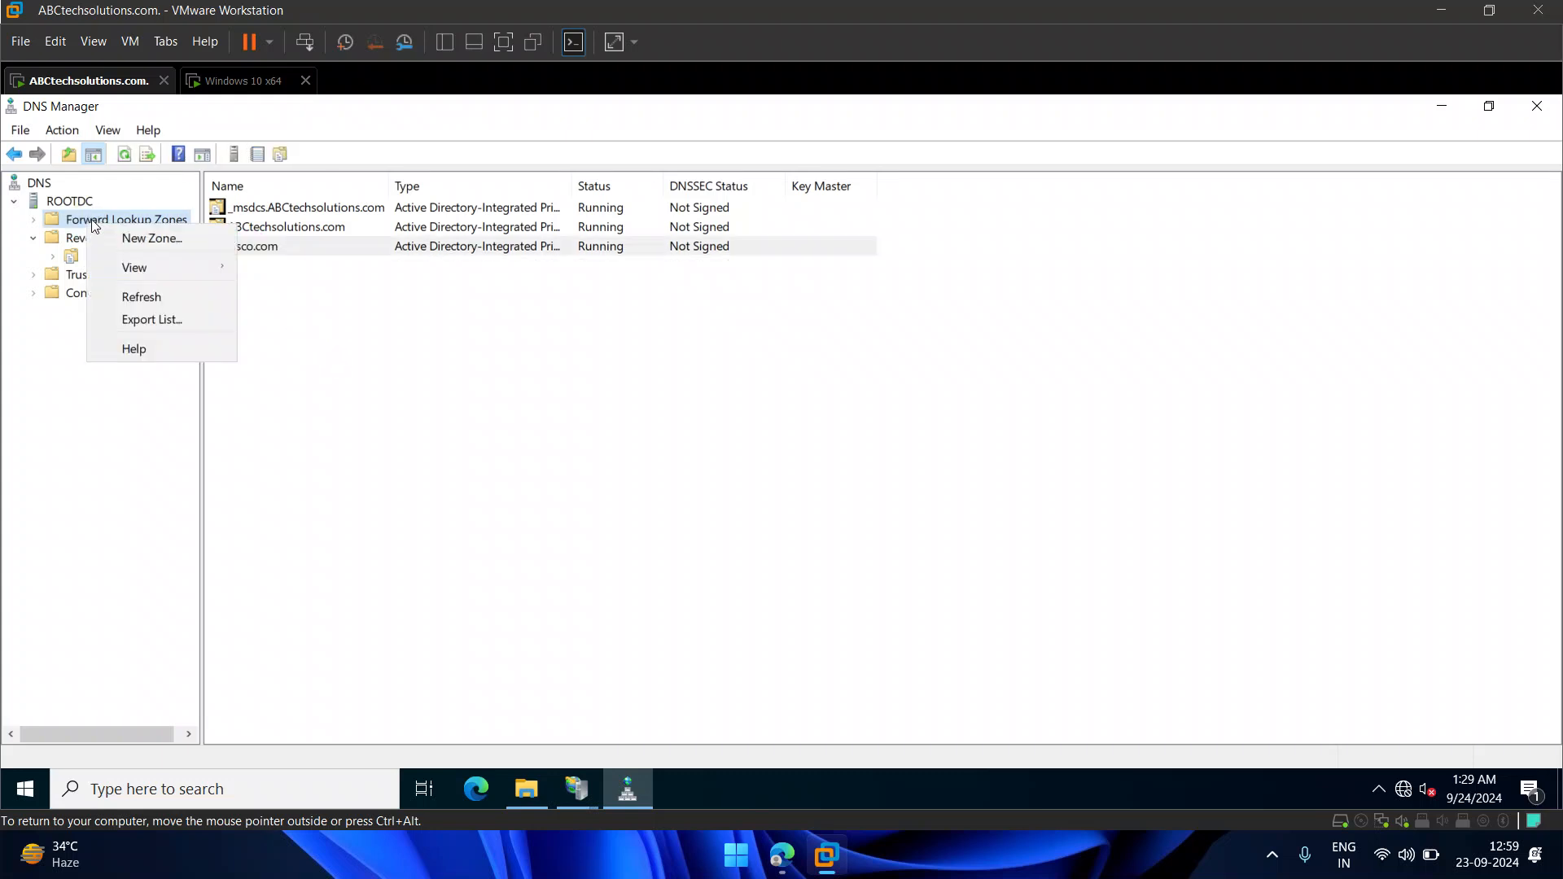
{"action": "left_click", "coordinate": [183, 240]}
{"action": "left_click", "coordinate": [402, 513]}
{"action": "left_click", "coordinate": [402, 513]}
{"action": "left_click", "coordinate": [402, 512]}
{"action": "left_click", "coordinate": [576, 789]}
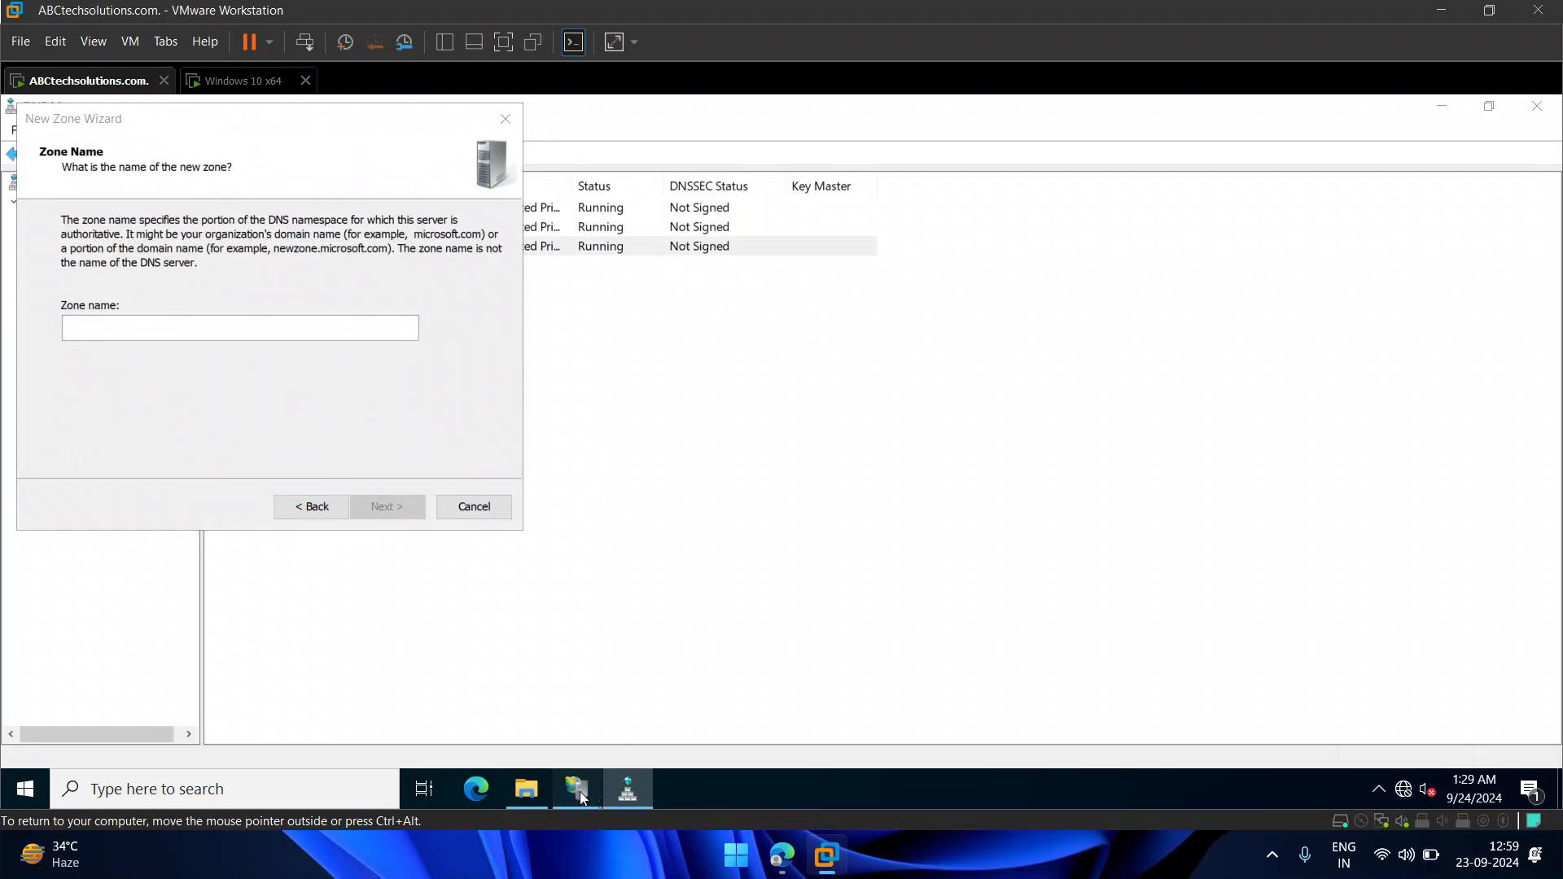
{"action": "left_click", "coordinate": [777, 716]}
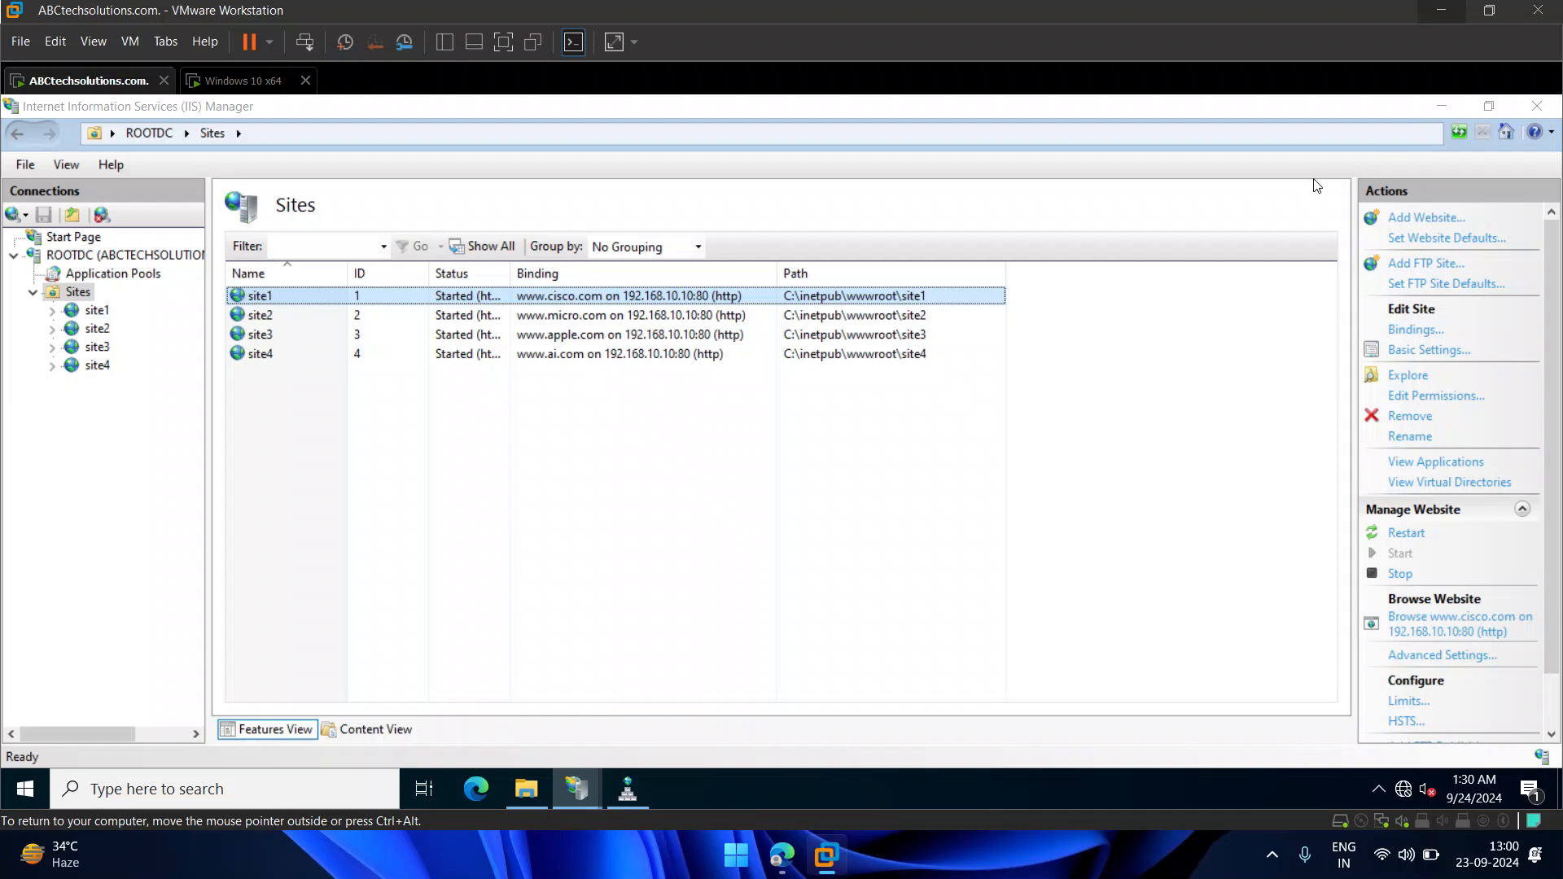
{"action": "left_click", "coordinate": [1442, 108]}
{"action": "type", "text": "micro.com"}
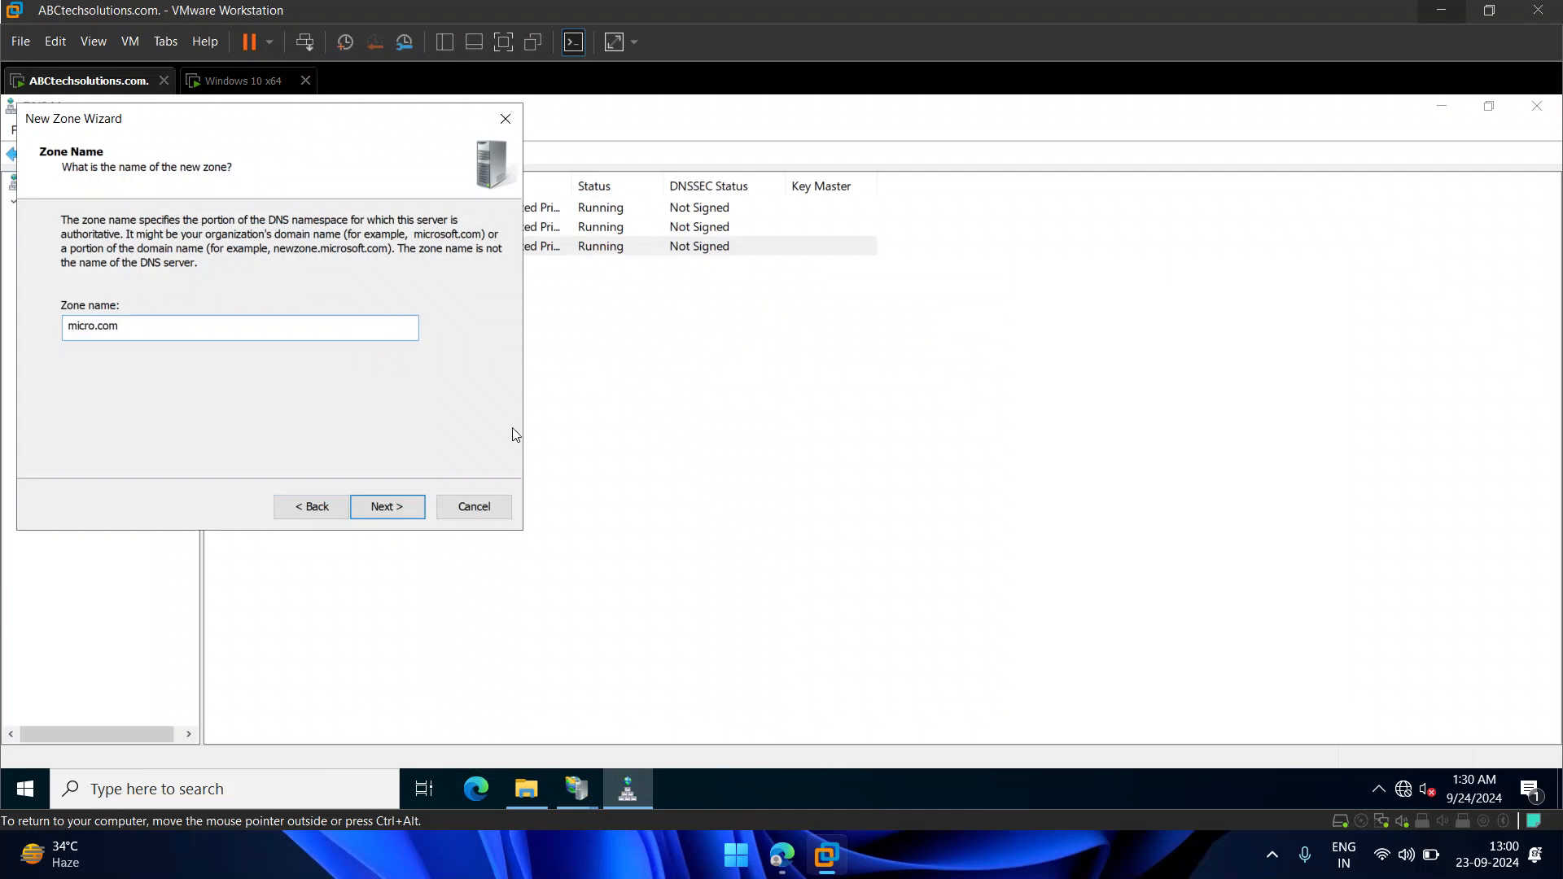
{"action": "left_click", "coordinate": [386, 507]}
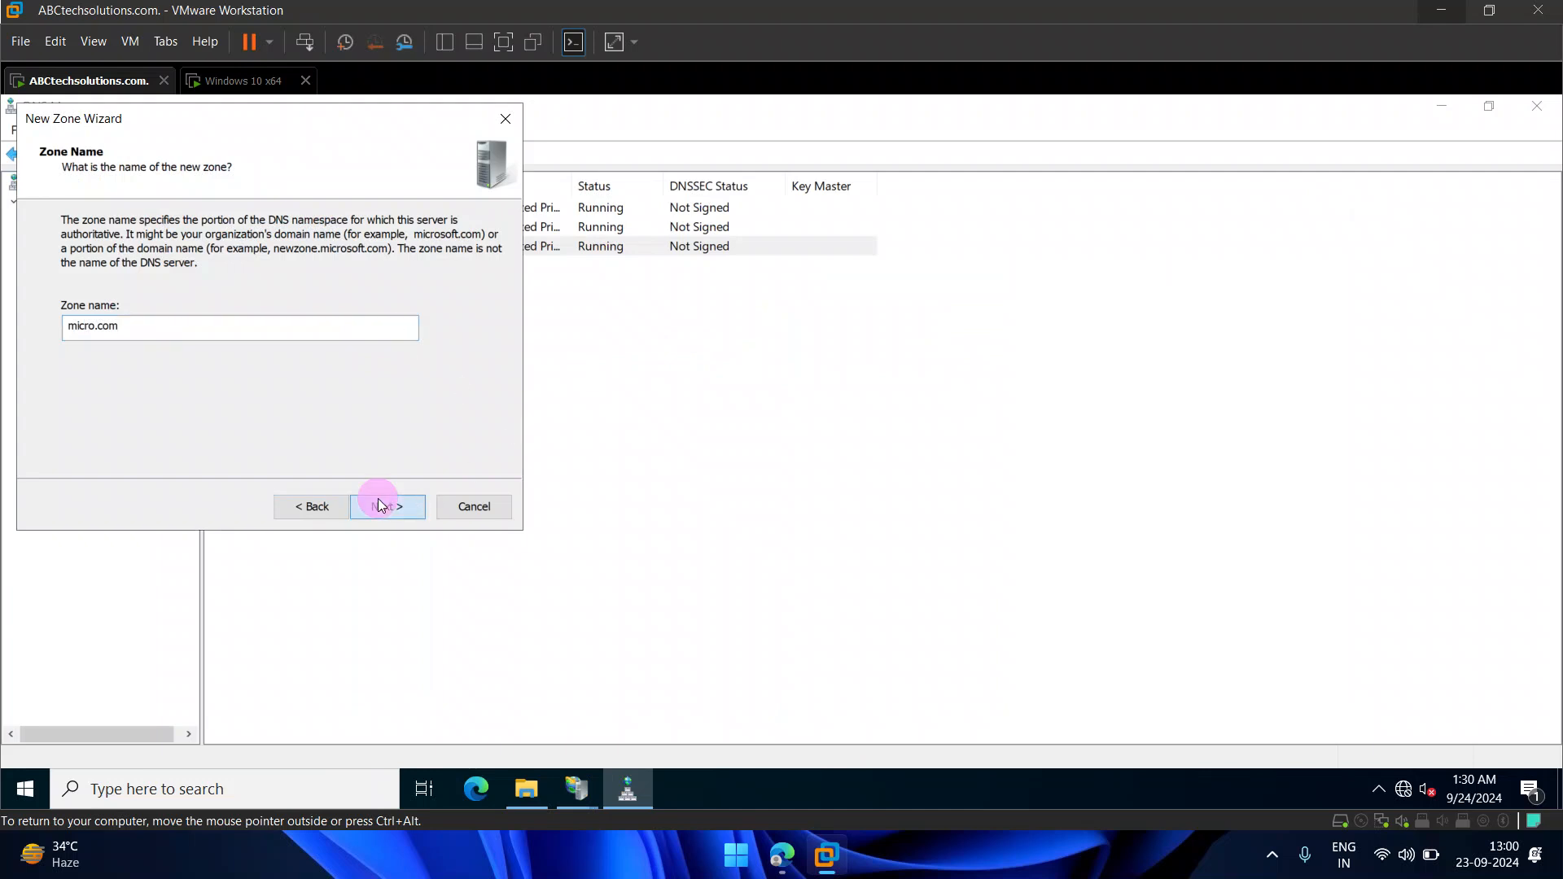
{"action": "left_click", "coordinate": [389, 516]}
{"action": "left_click", "coordinate": [388, 516]}
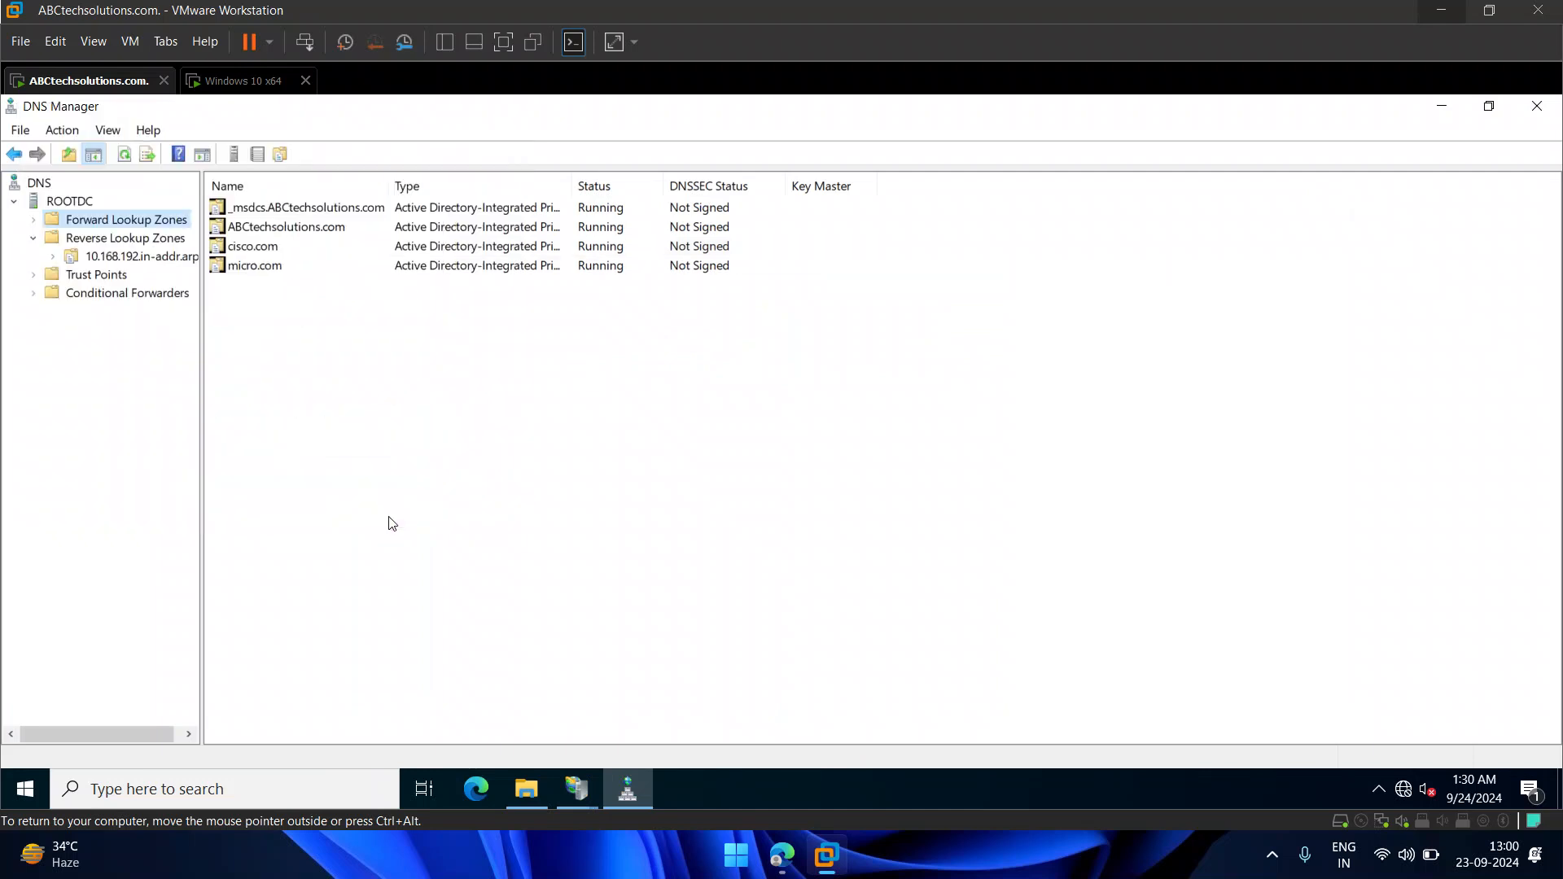
- Create another forward lookup zone named apple.com, keeping the wizard's default options
{"action": "right_click", "coordinate": [130, 218]}
{"action": "left_click", "coordinate": [163, 237]}
{"action": "left_click", "coordinate": [388, 506]}
{"action": "left_click", "coordinate": [388, 506]}
{"action": "left_click", "coordinate": [387, 506]}
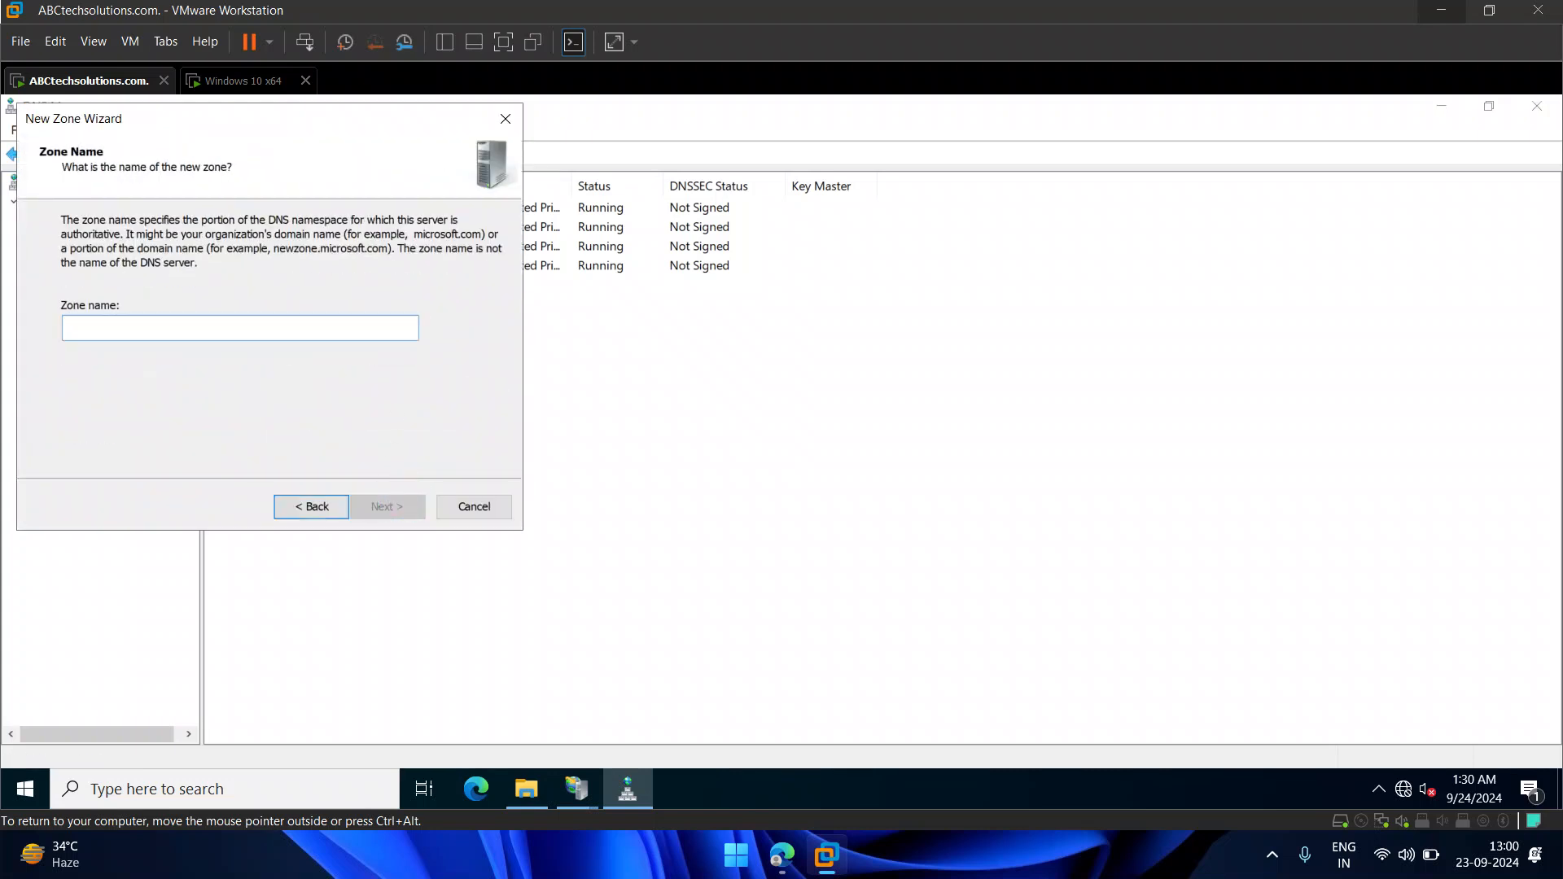
{"action": "type", "text": "apple.com"}
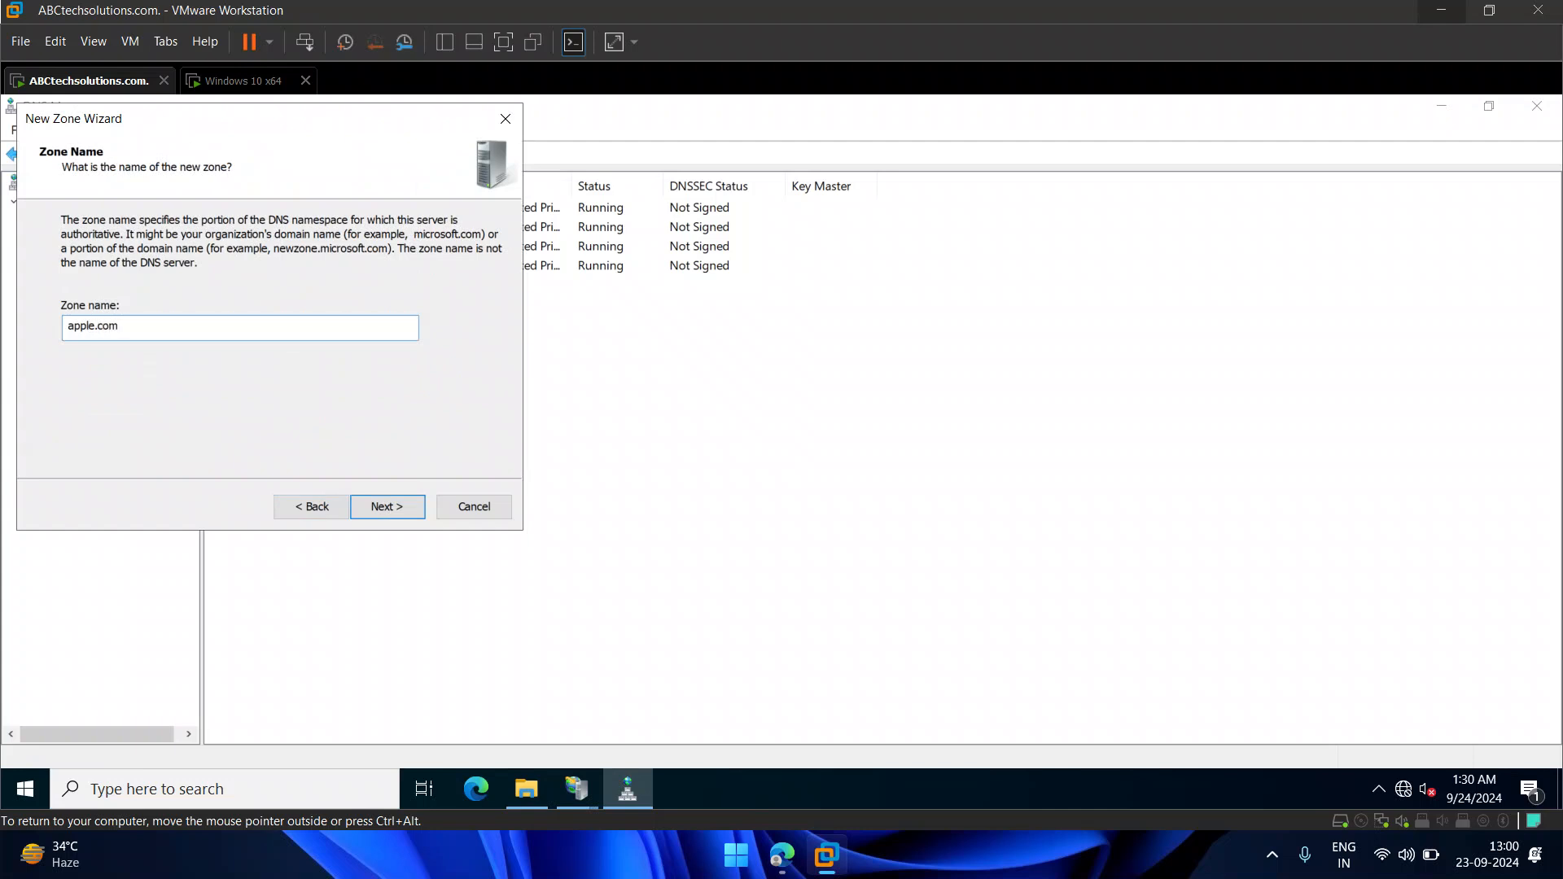
{"action": "left_click", "coordinate": [385, 508]}
{"action": "left_click", "coordinate": [385, 509]}
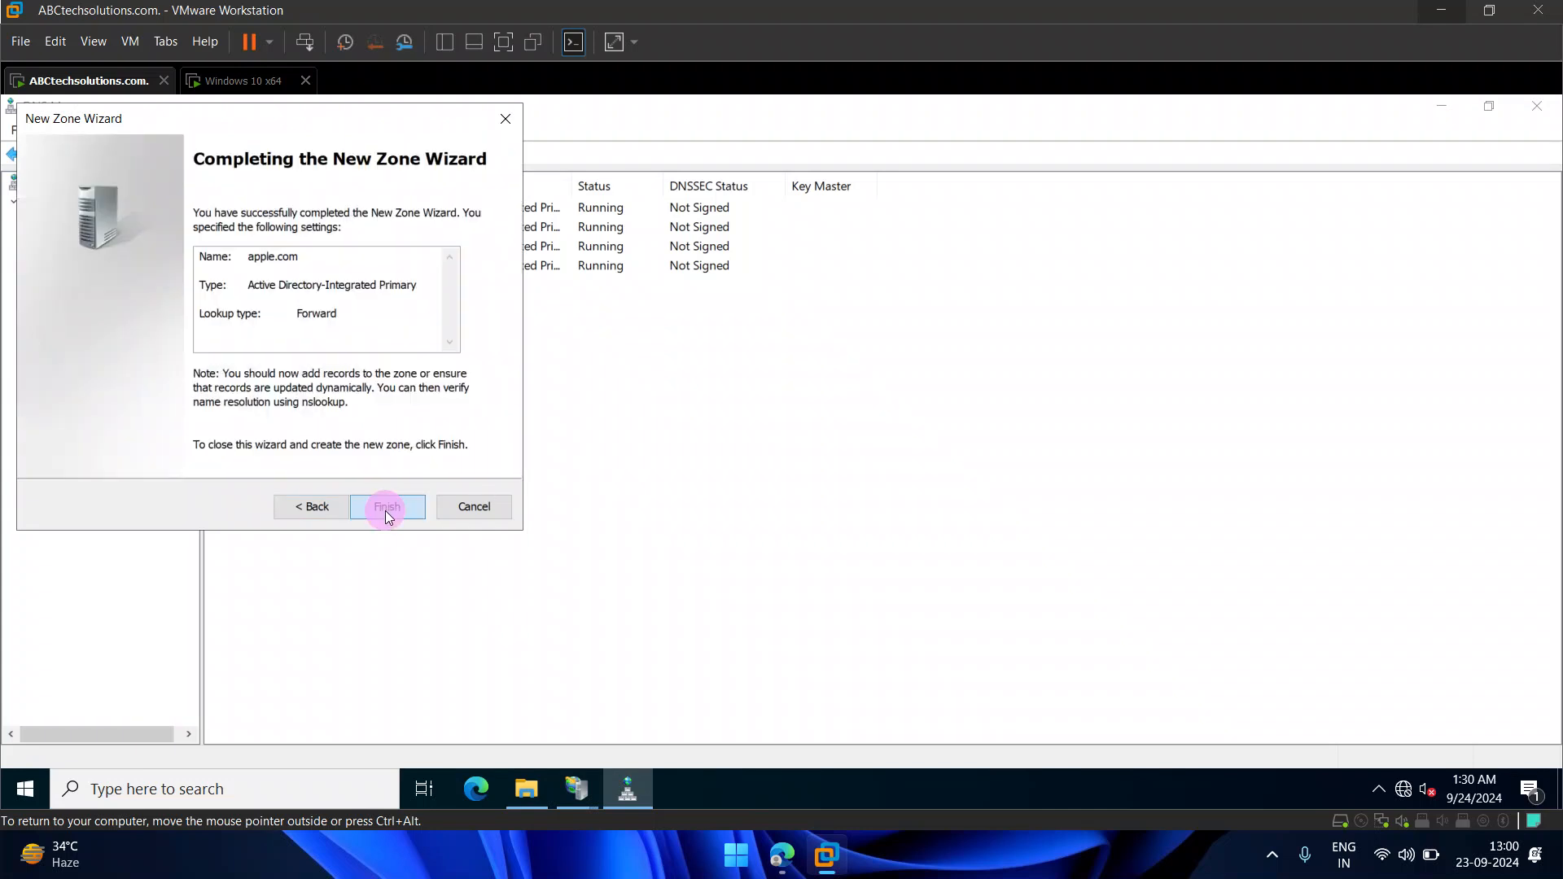
{"action": "left_click", "coordinate": [386, 507]}
- Create a forward lookup zone named ai.com with the default zone options
{"action": "right_click", "coordinate": [73, 217]}
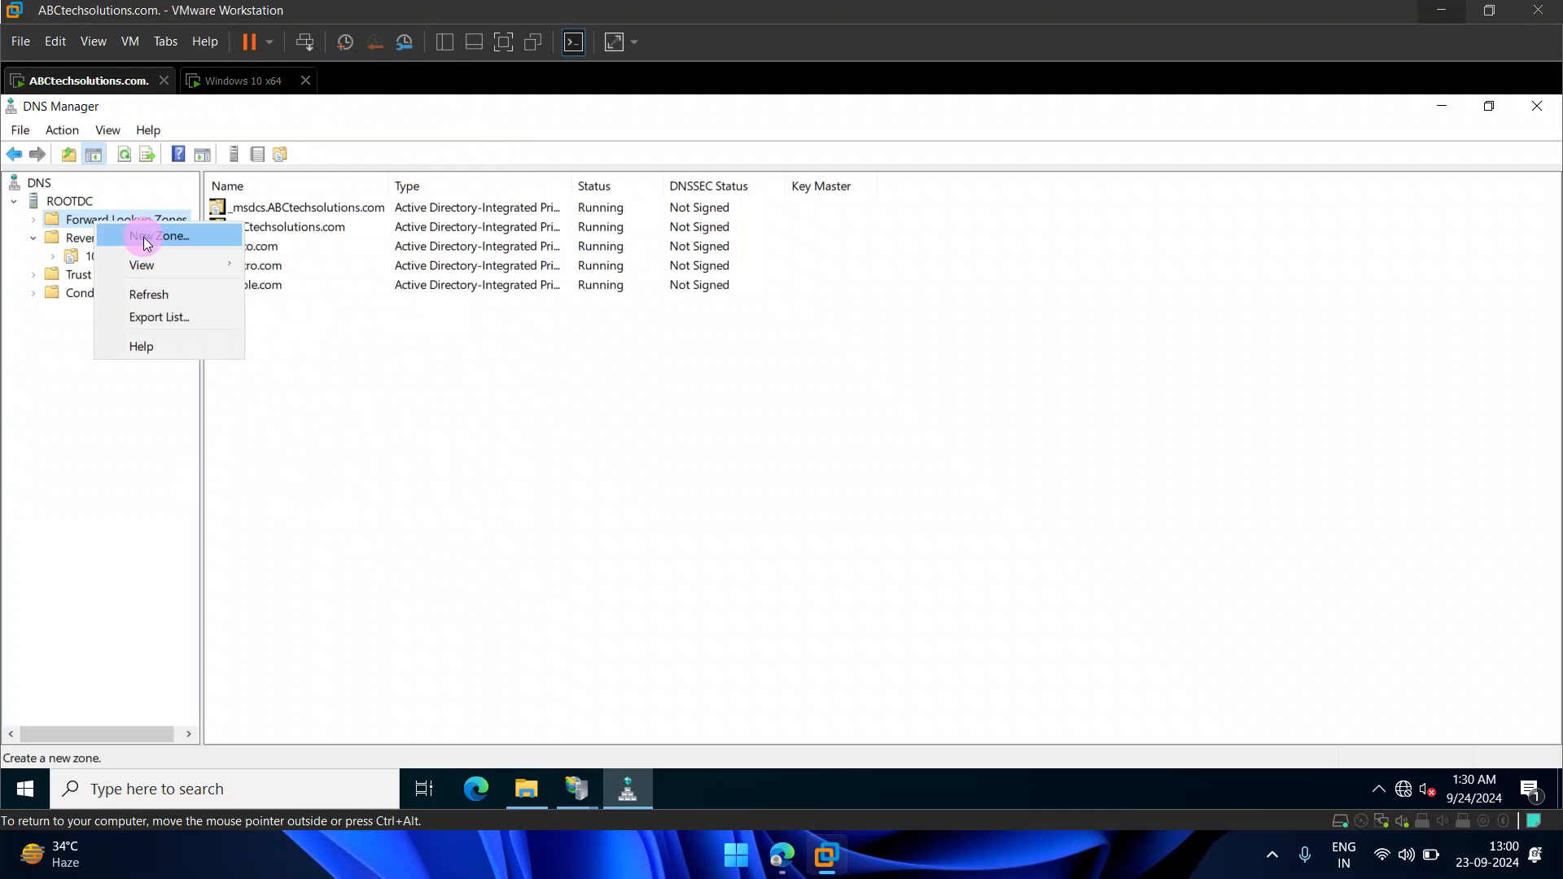
{"action": "left_click", "coordinate": [138, 231]}
{"action": "left_click", "coordinate": [391, 507]}
{"action": "left_click", "coordinate": [391, 507]}
{"action": "left_click", "coordinate": [392, 506]}
{"action": "type", "text": "ai.c"}
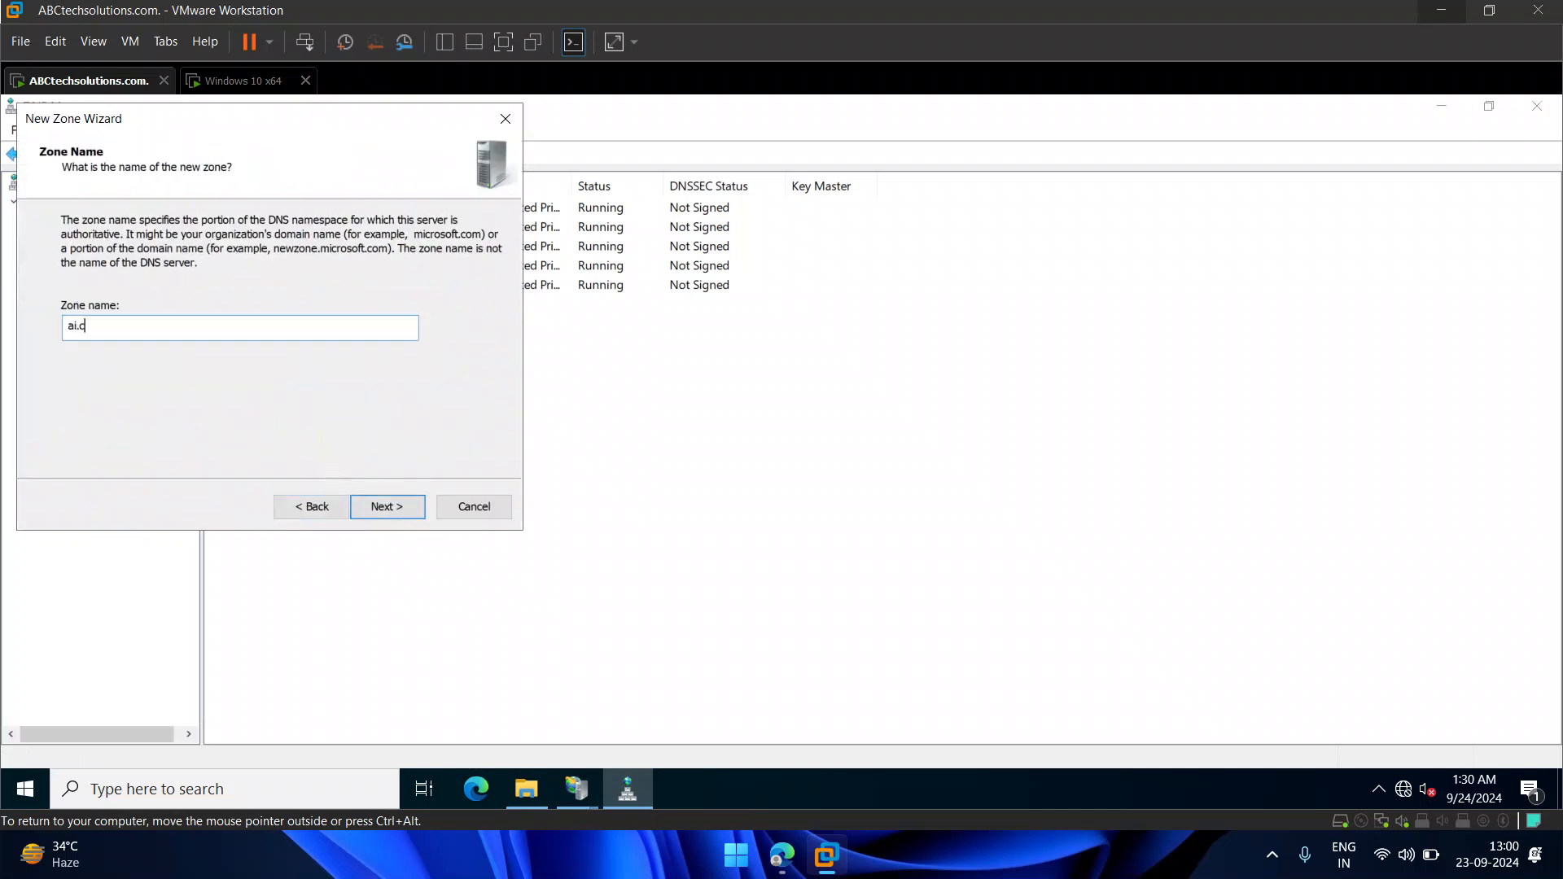
{"action": "left_click", "coordinate": [394, 513]}
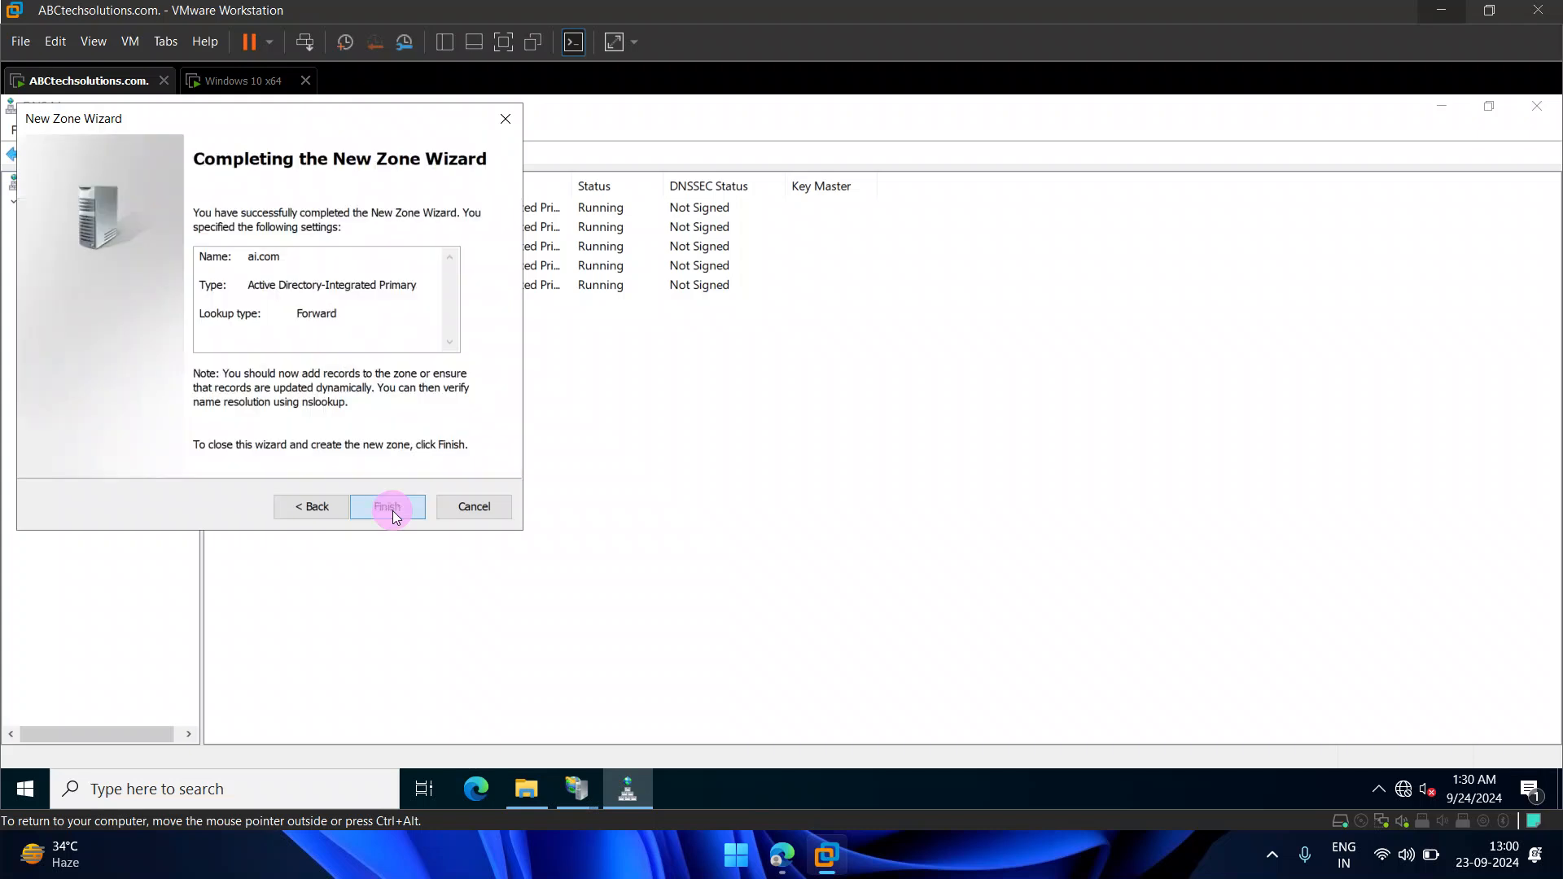
{"action": "left_click", "coordinate": [393, 510]}
- Open the cisco.com zone and examine its Start of Authority and Name Server records
{"action": "double_click", "coordinate": [255, 247]}
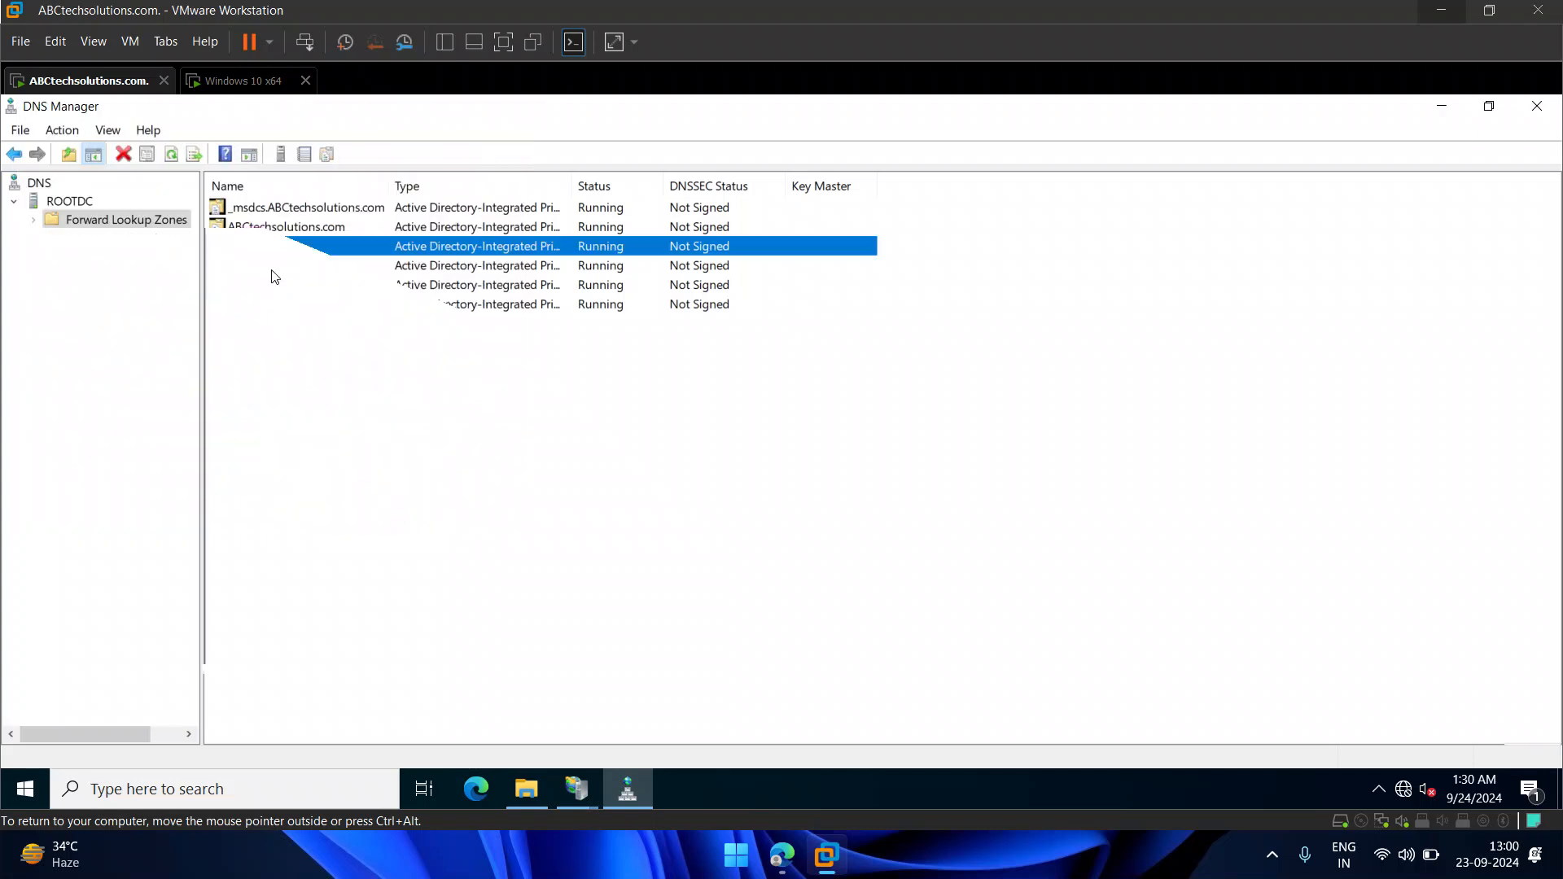
{"action": "left_click", "coordinate": [489, 209]}
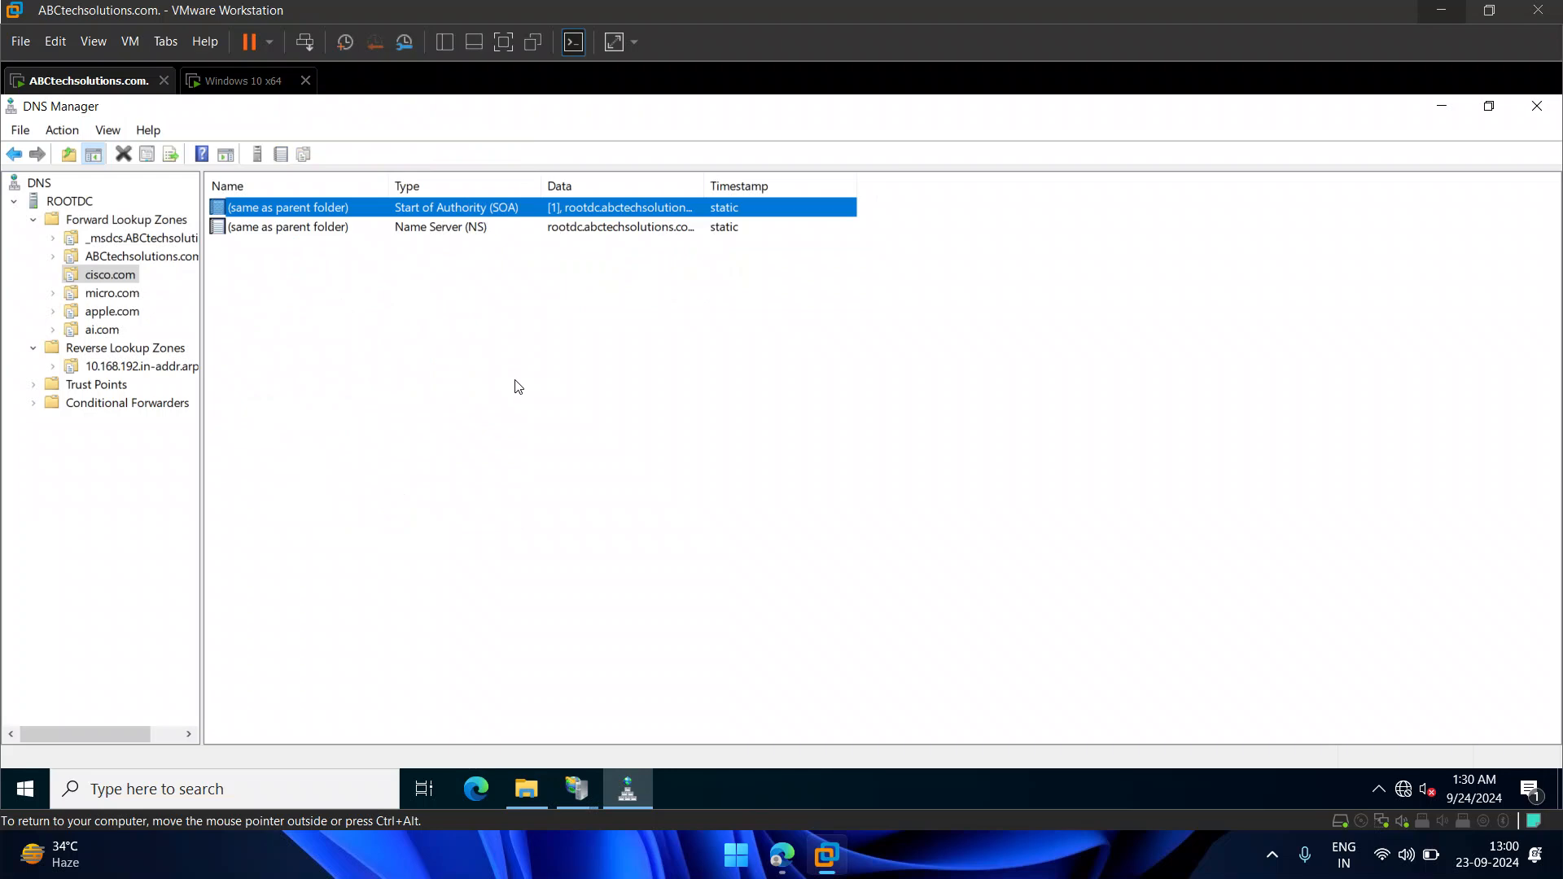
{"action": "left_click", "coordinate": [465, 232]}
{"action": "right_click", "coordinate": [414, 288]}
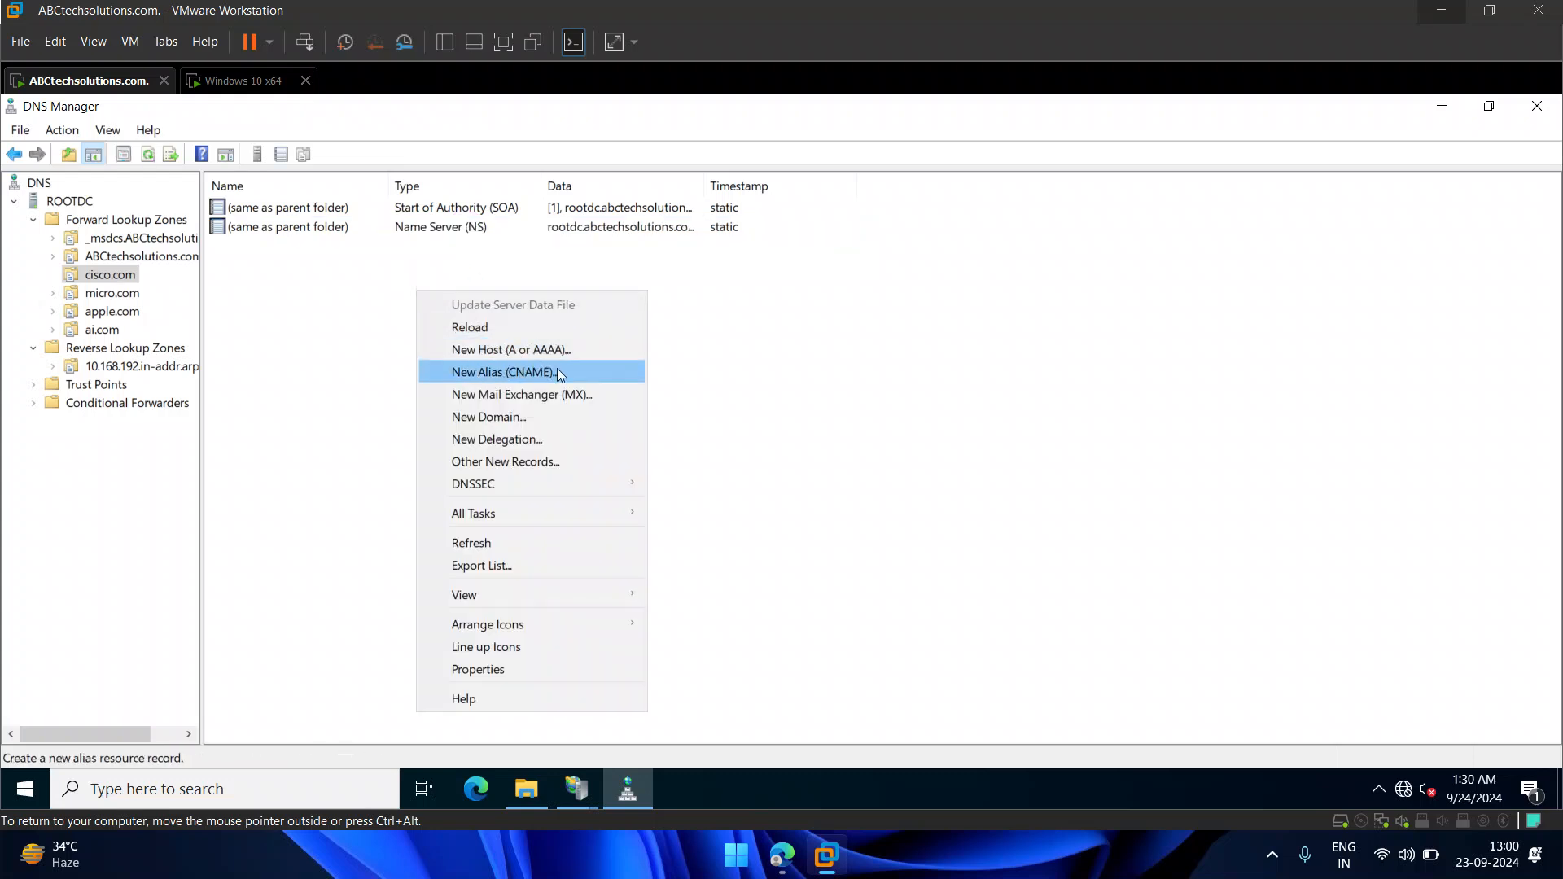
{"action": "left_click", "coordinate": [516, 374]}
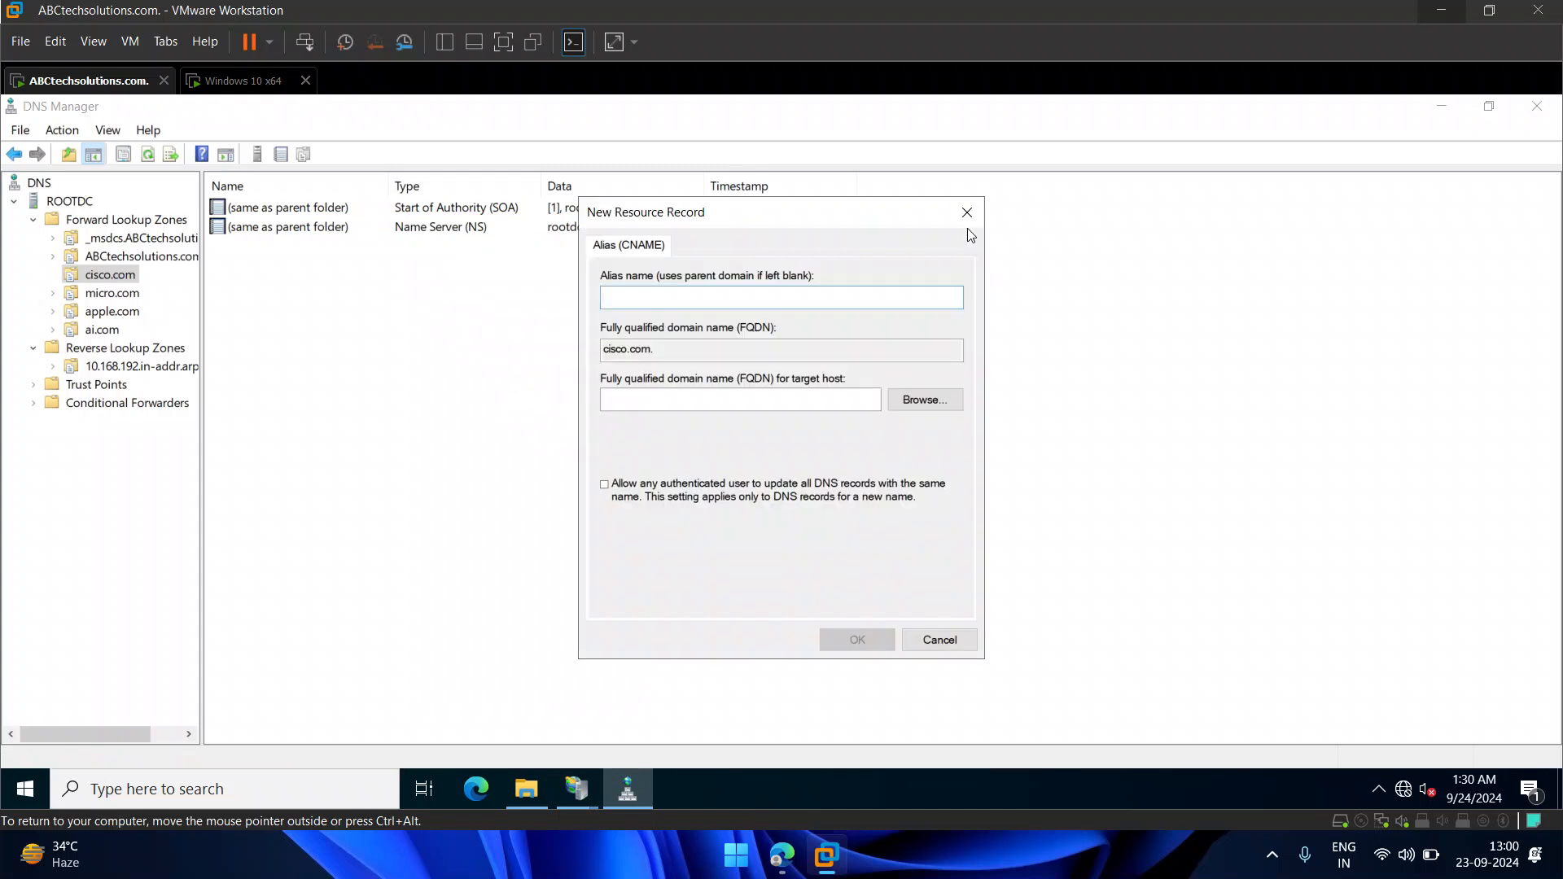
{"action": "left_click", "coordinate": [966, 213]}
- Add a host (A) record named rootdc with IP address 192.168.10.10 and an associated pointer record to the cisco.com zone
{"action": "right_click", "coordinate": [537, 286]}
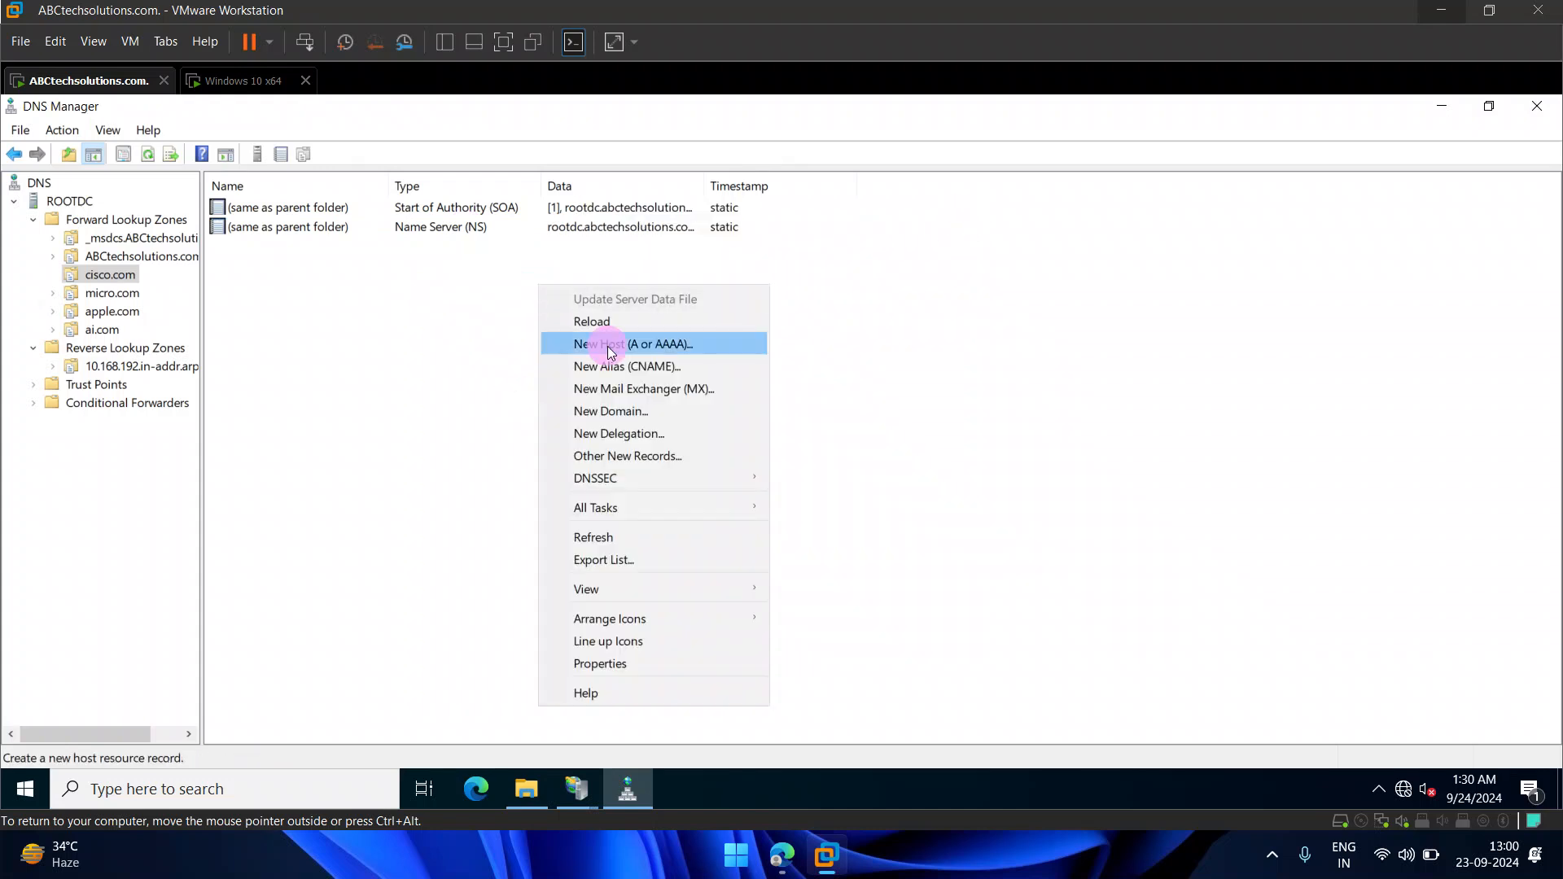
{"action": "left_click", "coordinate": [610, 348]}
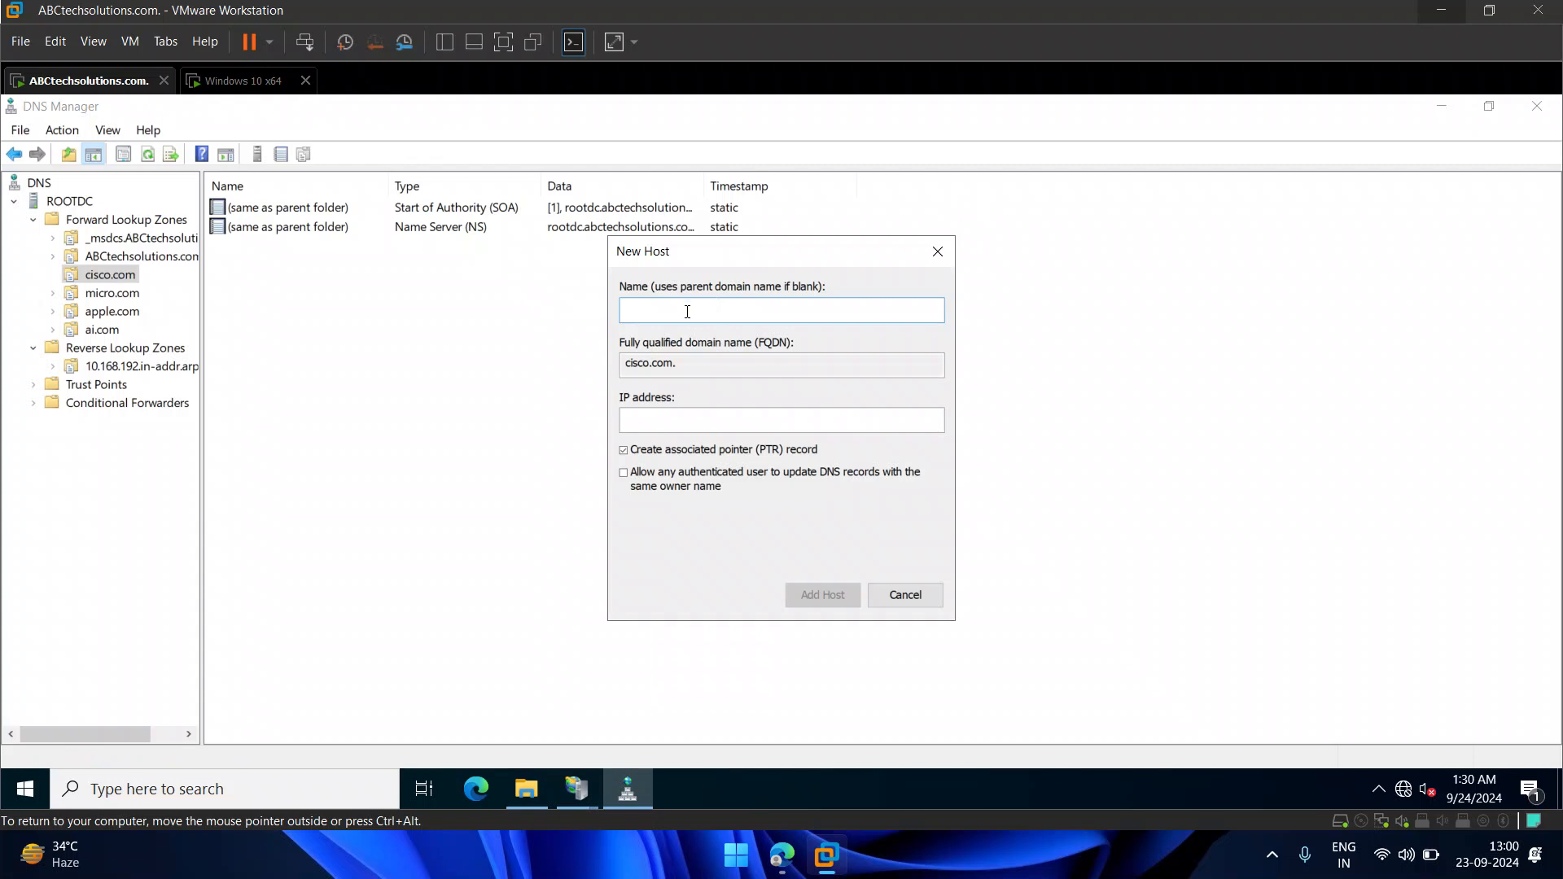
{"action": "type", "text": "rootdc"}
{"action": "double_click", "coordinate": [641, 308]}
{"action": "left_click", "coordinate": [669, 309]}
{"action": "left_click_drag", "start_coordinate": [720, 363], "coordinate": [639, 368]}
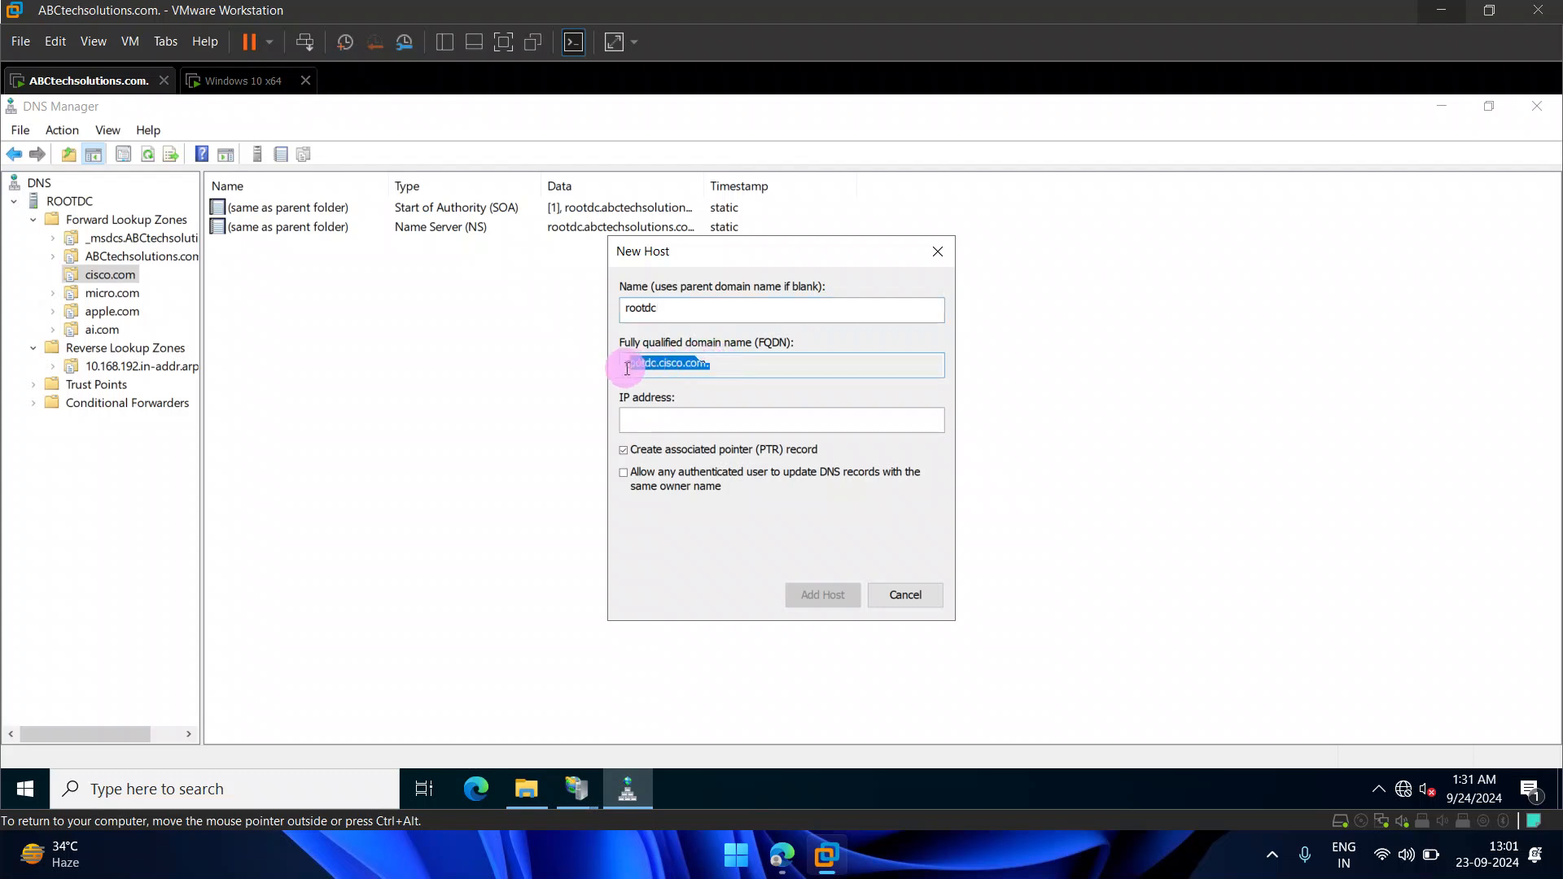
{"action": "left_click", "coordinate": [725, 420]}
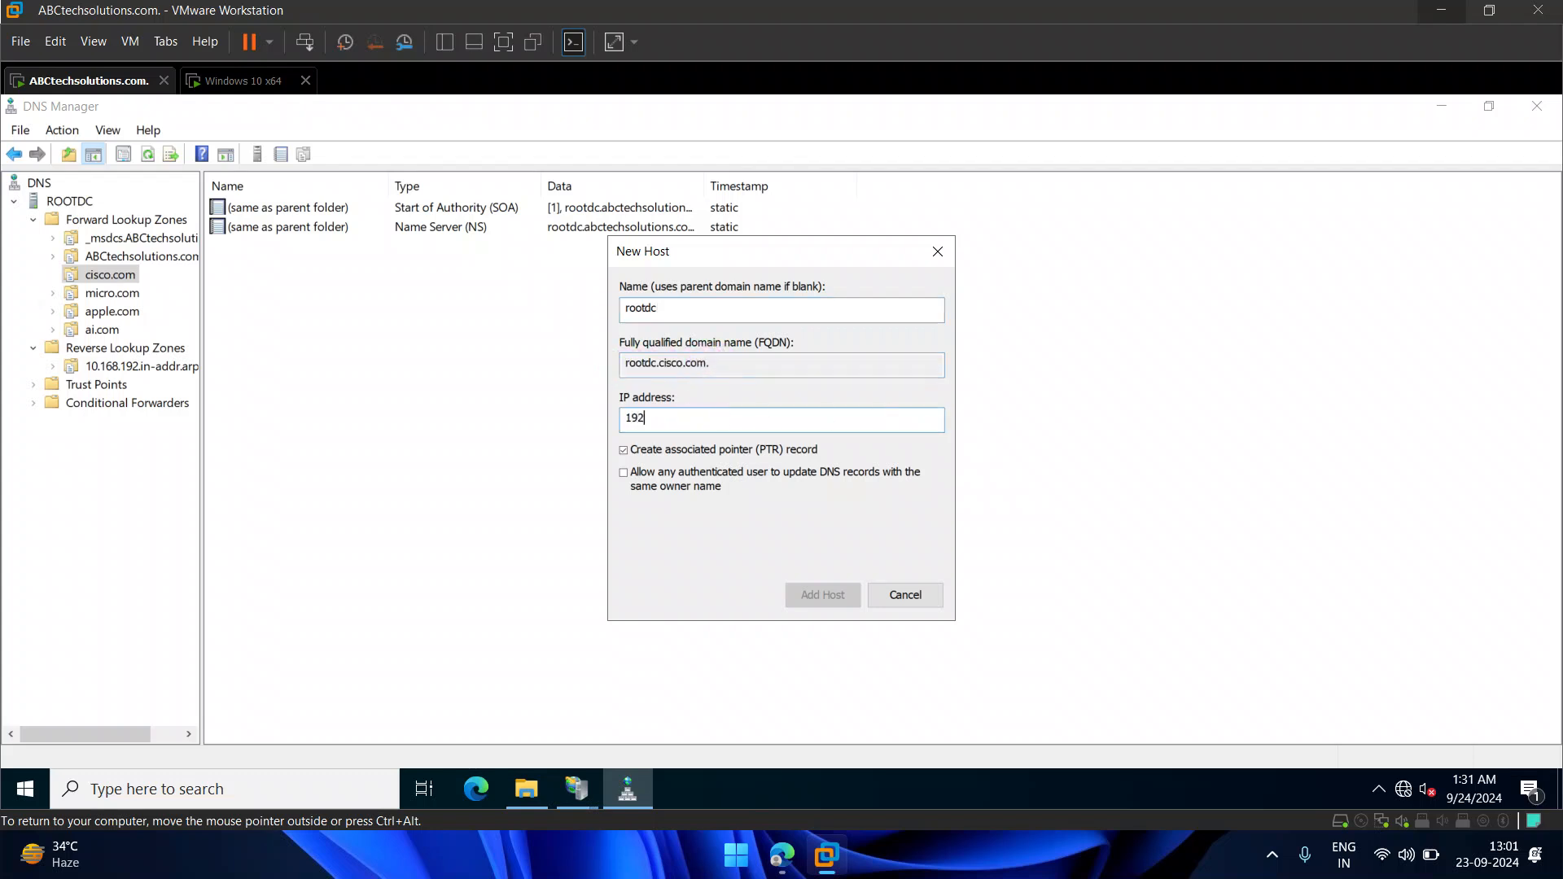
{"action": "type", "text": "192.168.10.10"}
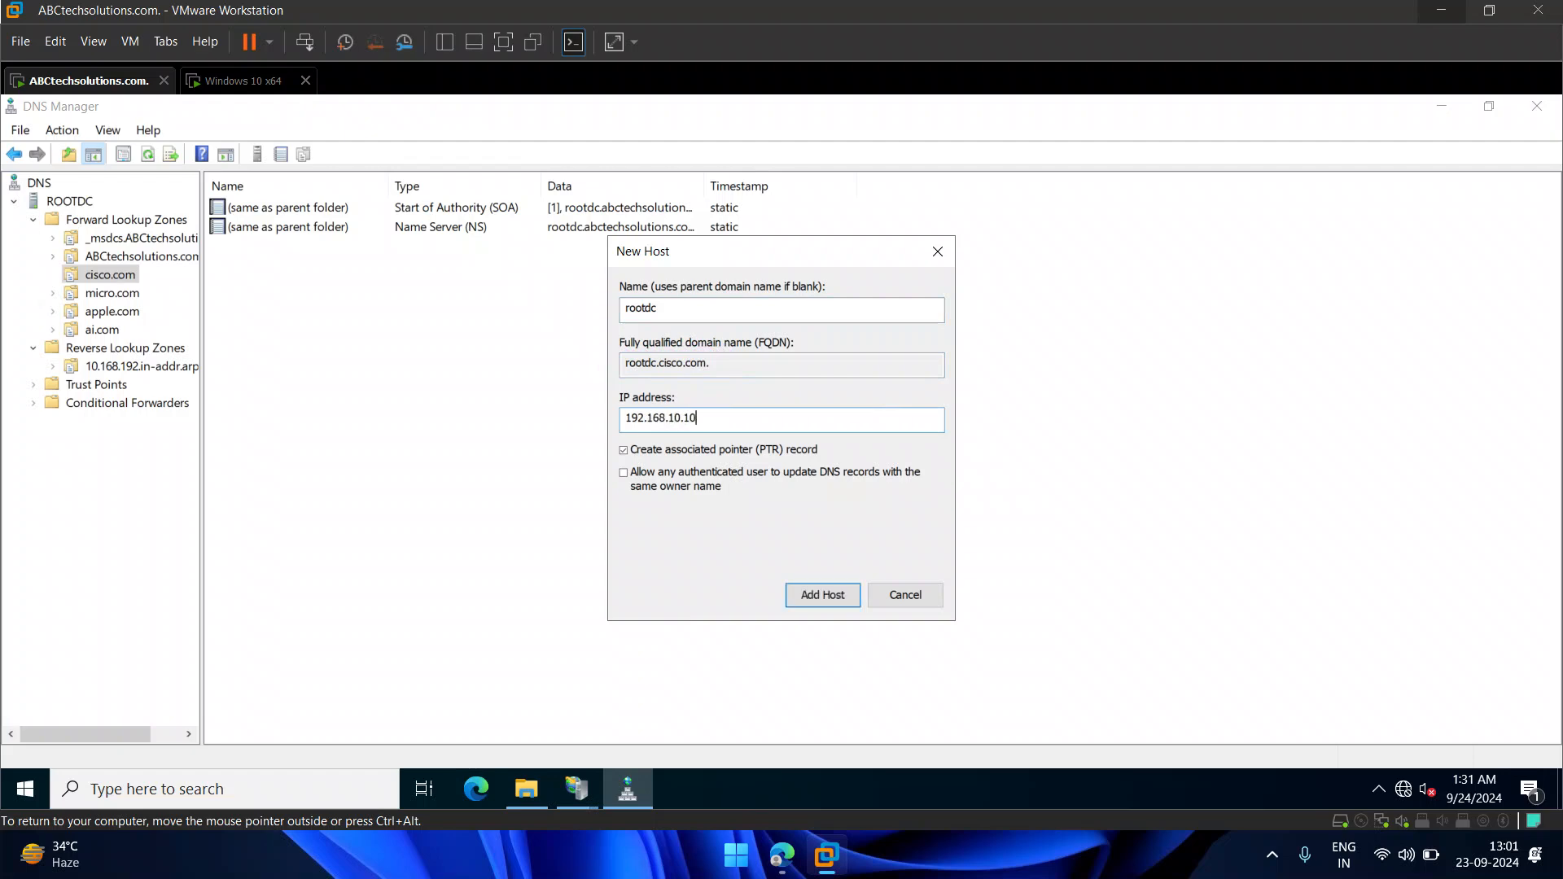
{"action": "left_click", "coordinate": [816, 596]}
{"action": "left_click", "coordinate": [926, 576]}
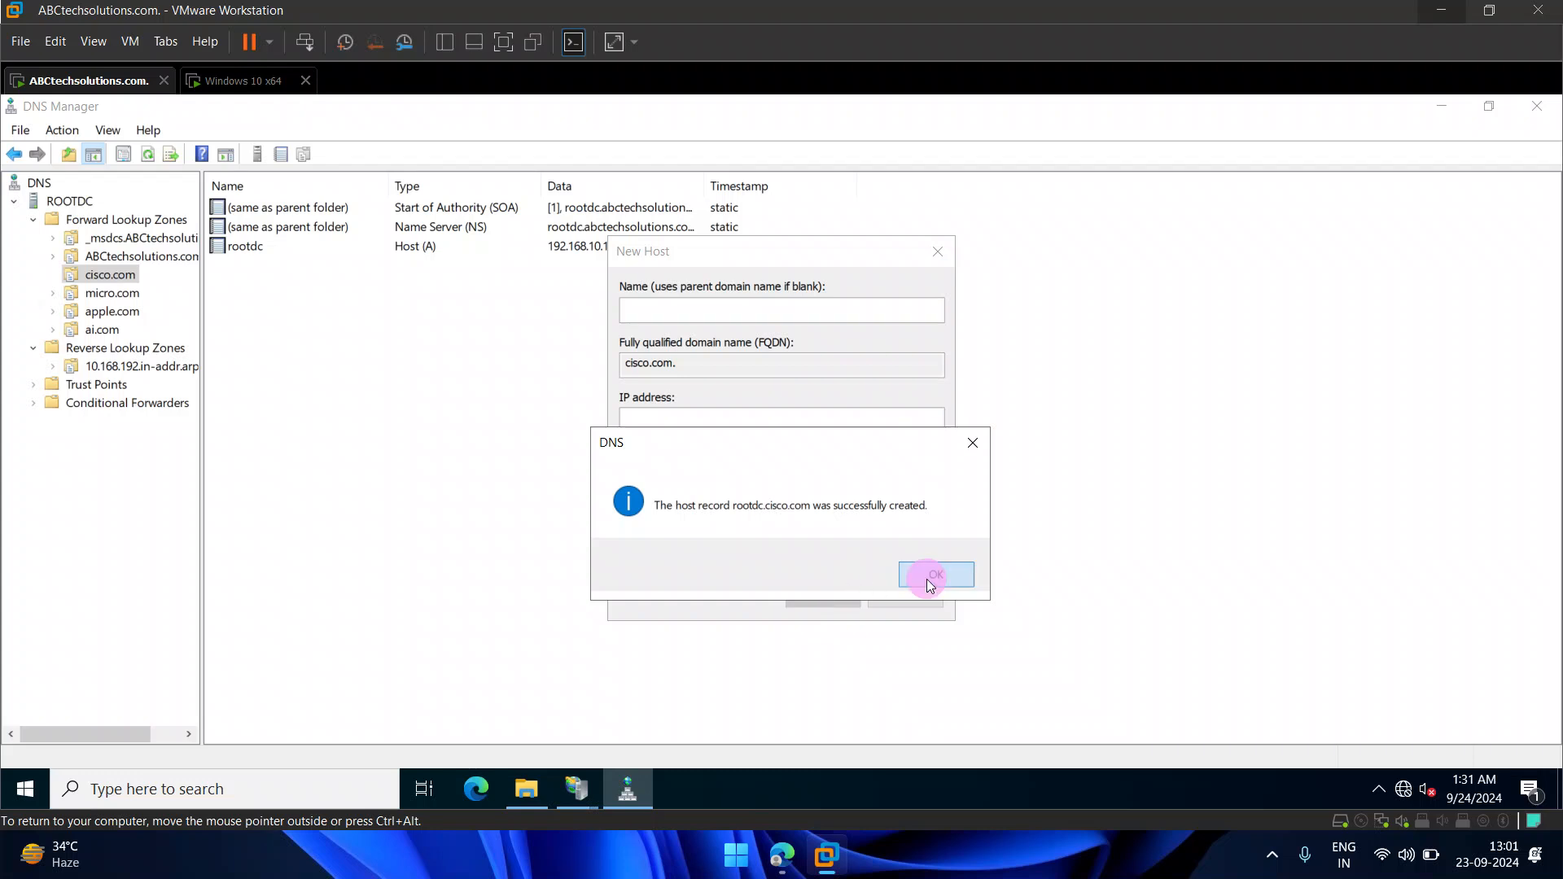
{"action": "left_click", "coordinate": [903, 596]}
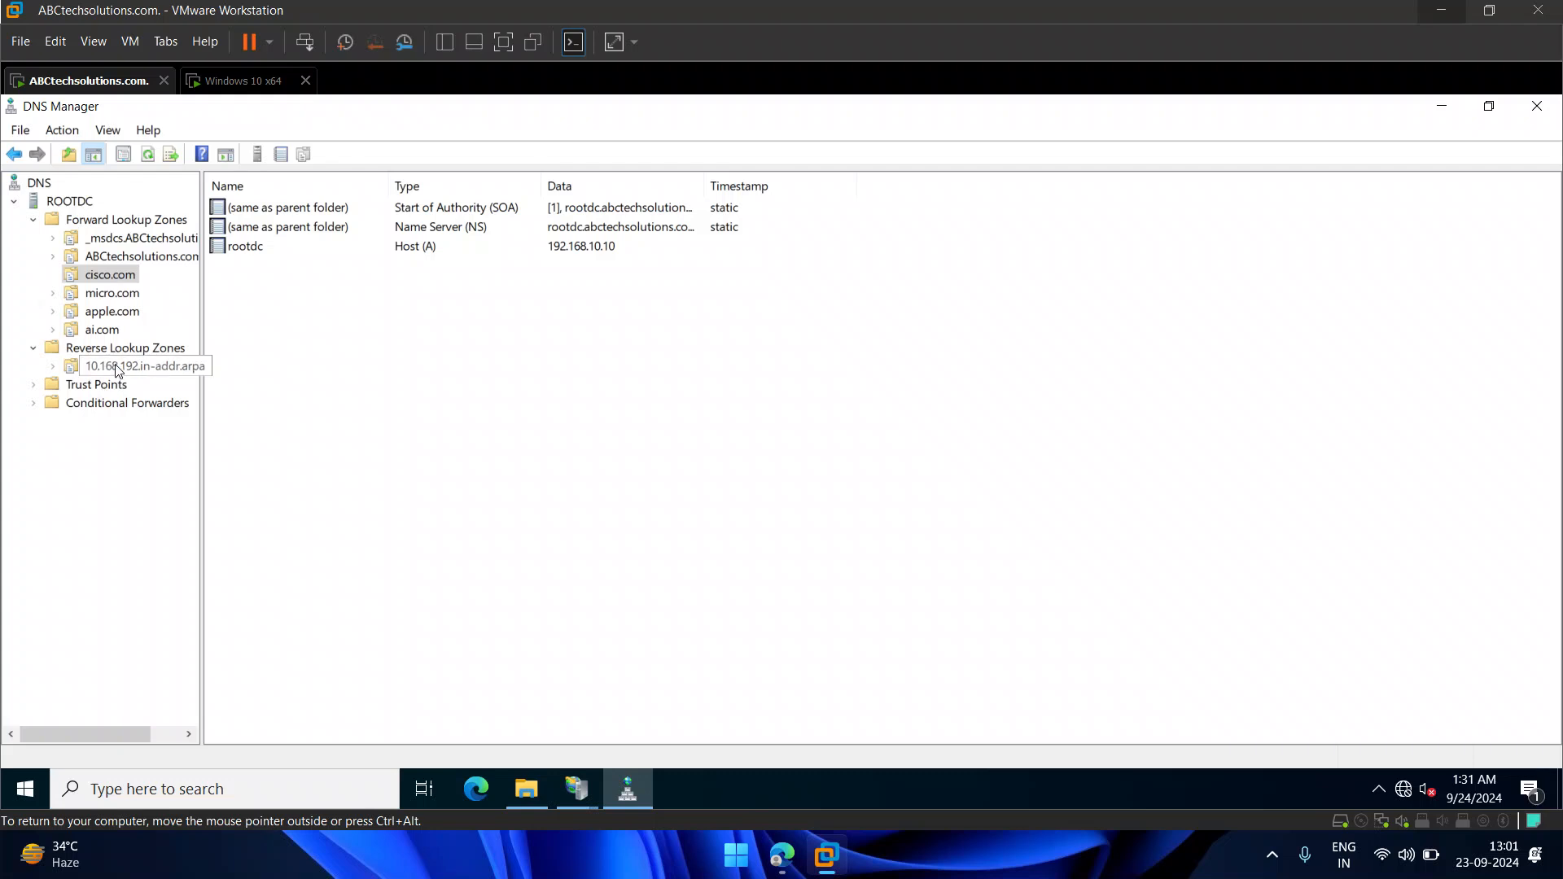
- Start a new alias (CNAME) record named www in the cisco.com zone and compare its full name with site1's binding in IIS Manager
{"action": "right_click", "coordinate": [326, 303]}
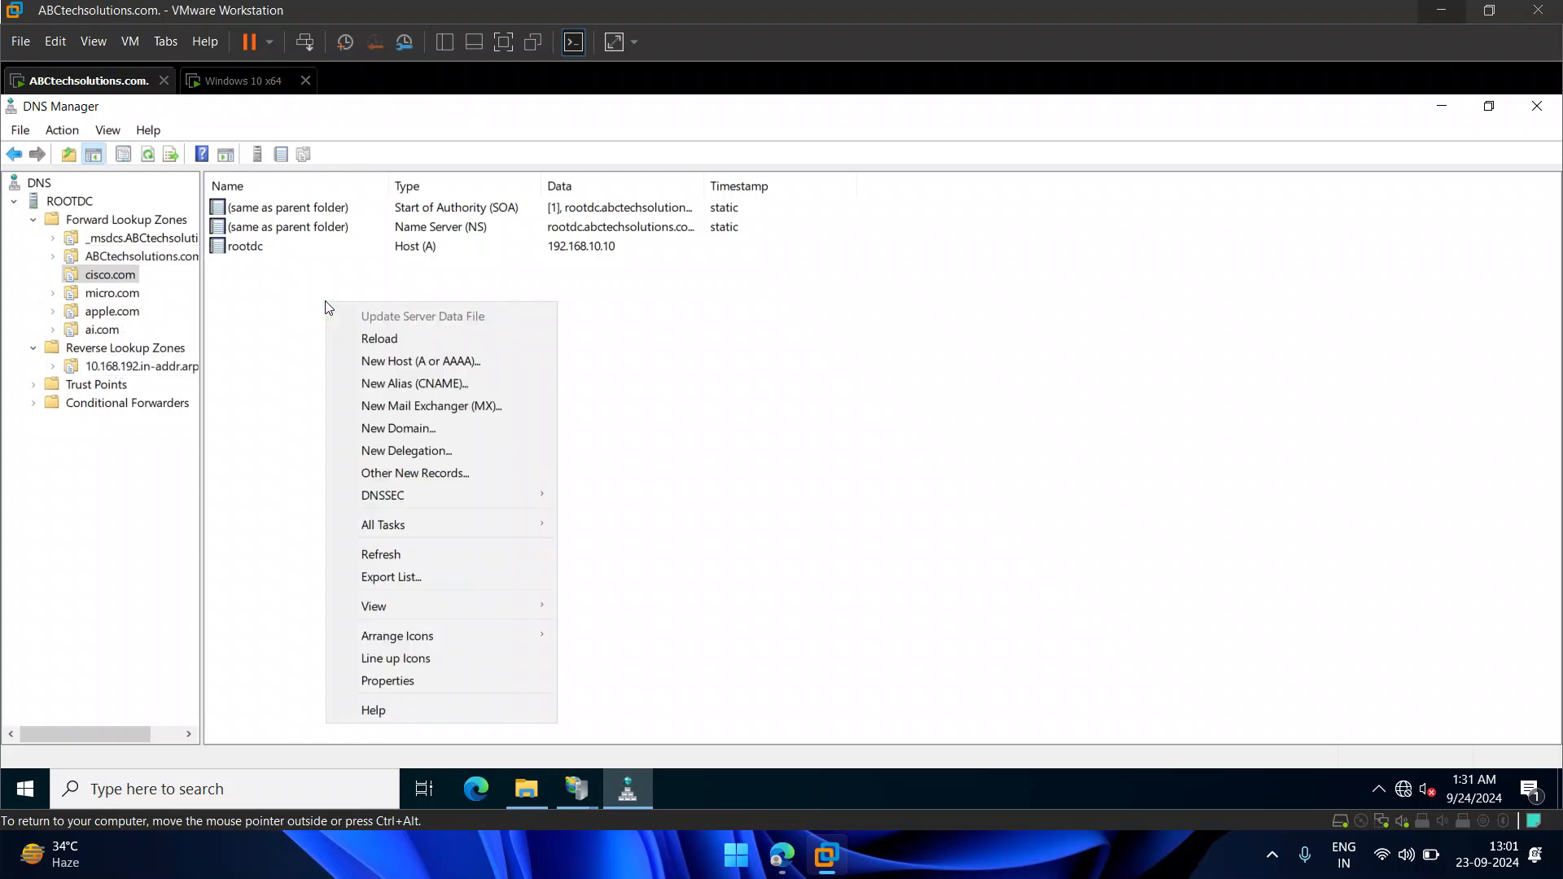
{"action": "left_click", "coordinate": [280, 299]}
{"action": "left_click", "coordinate": [384, 246]}
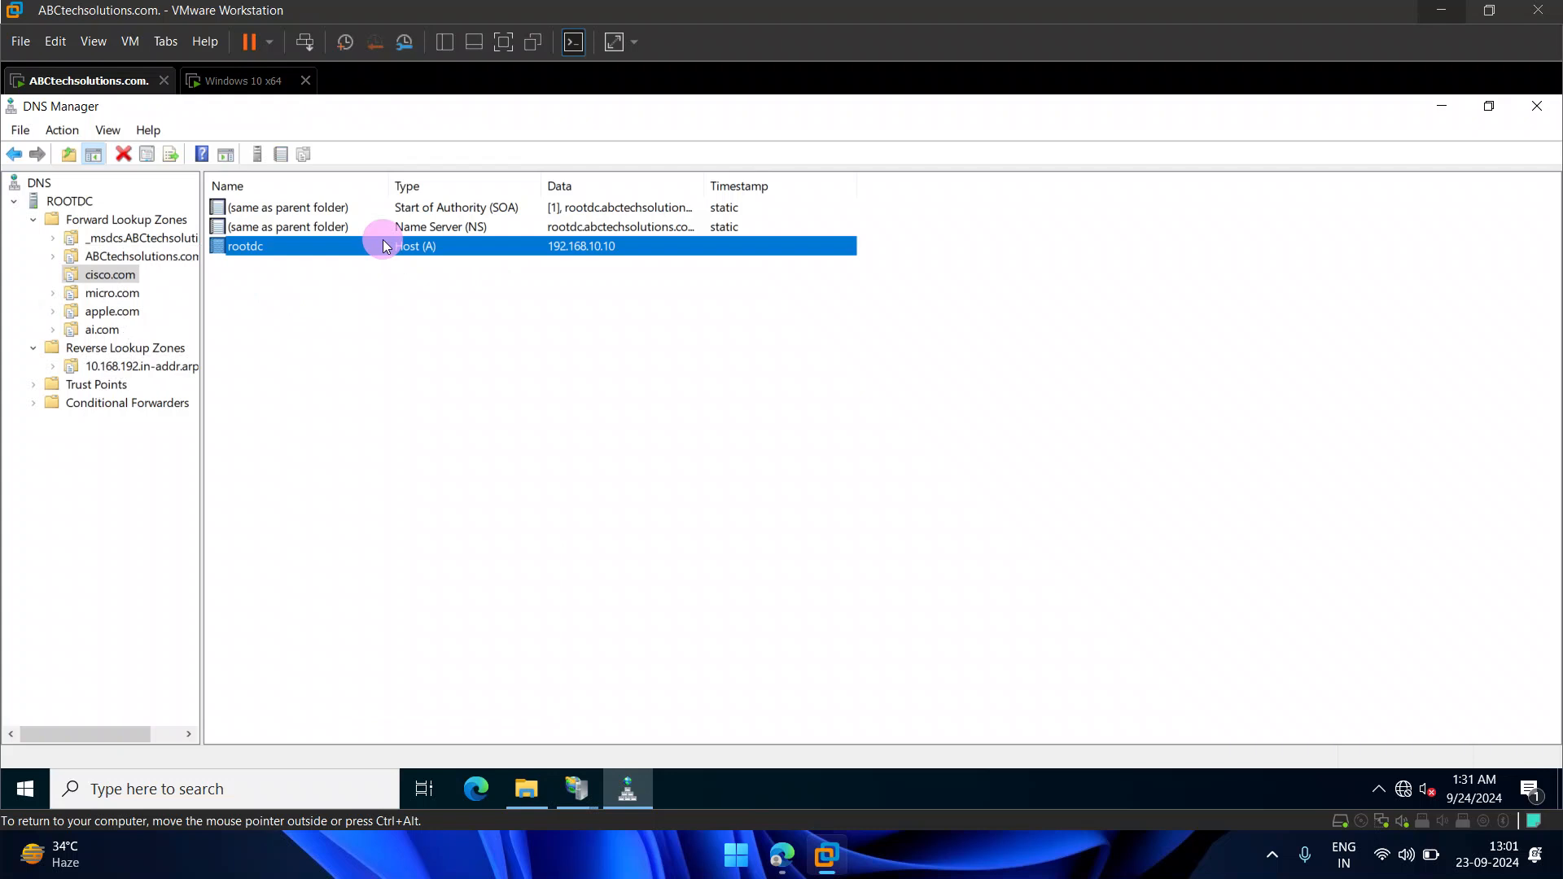
{"action": "right_click", "coordinate": [404, 308]}
{"action": "left_click", "coordinate": [491, 389]}
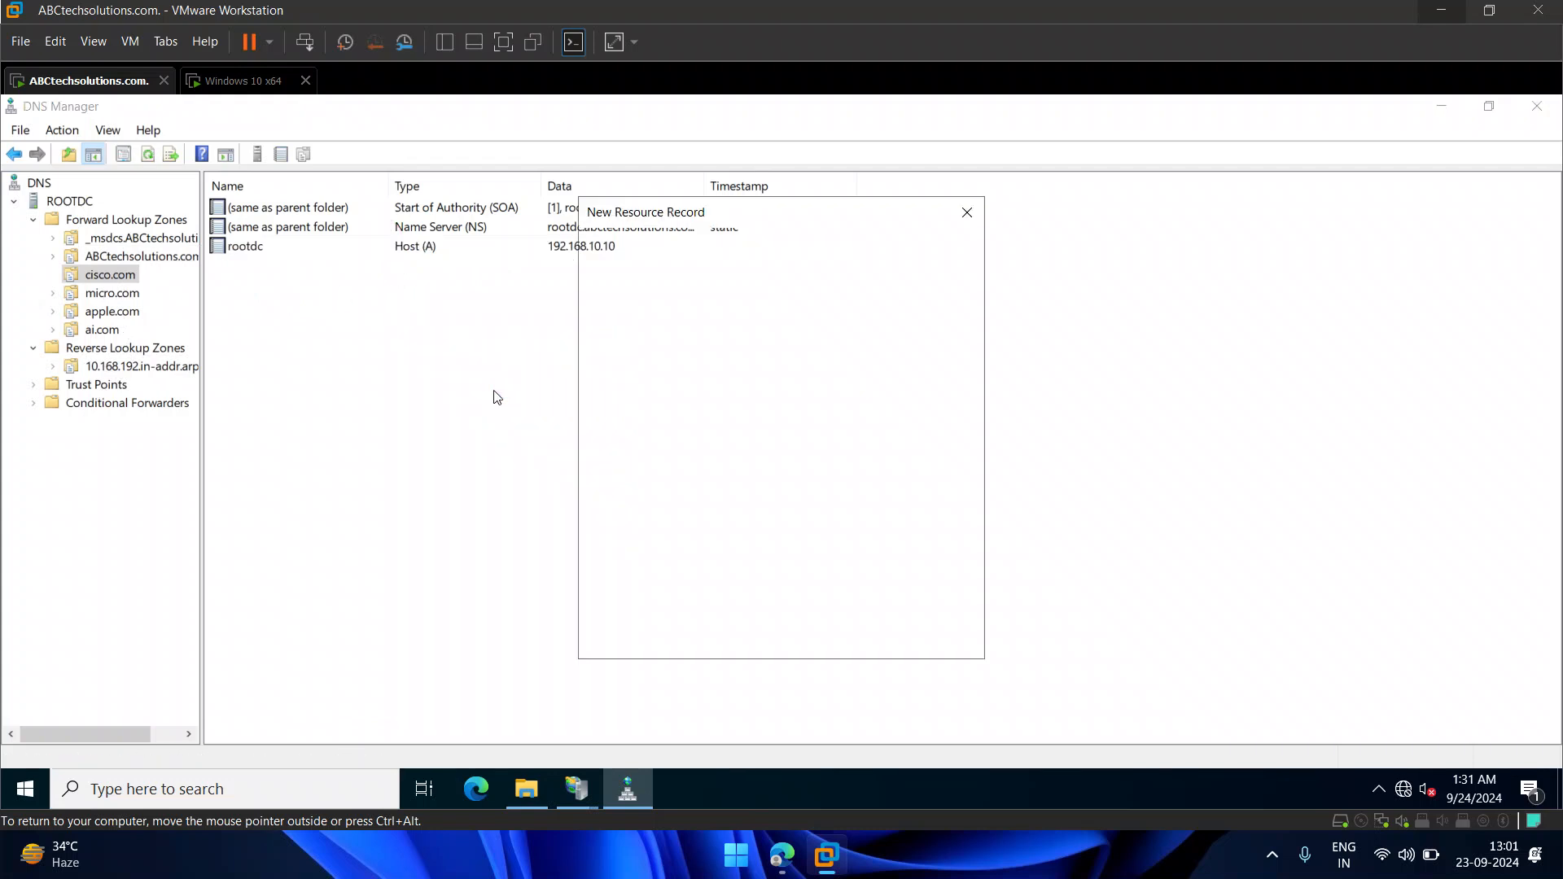
{"action": "type", "text": "www"}
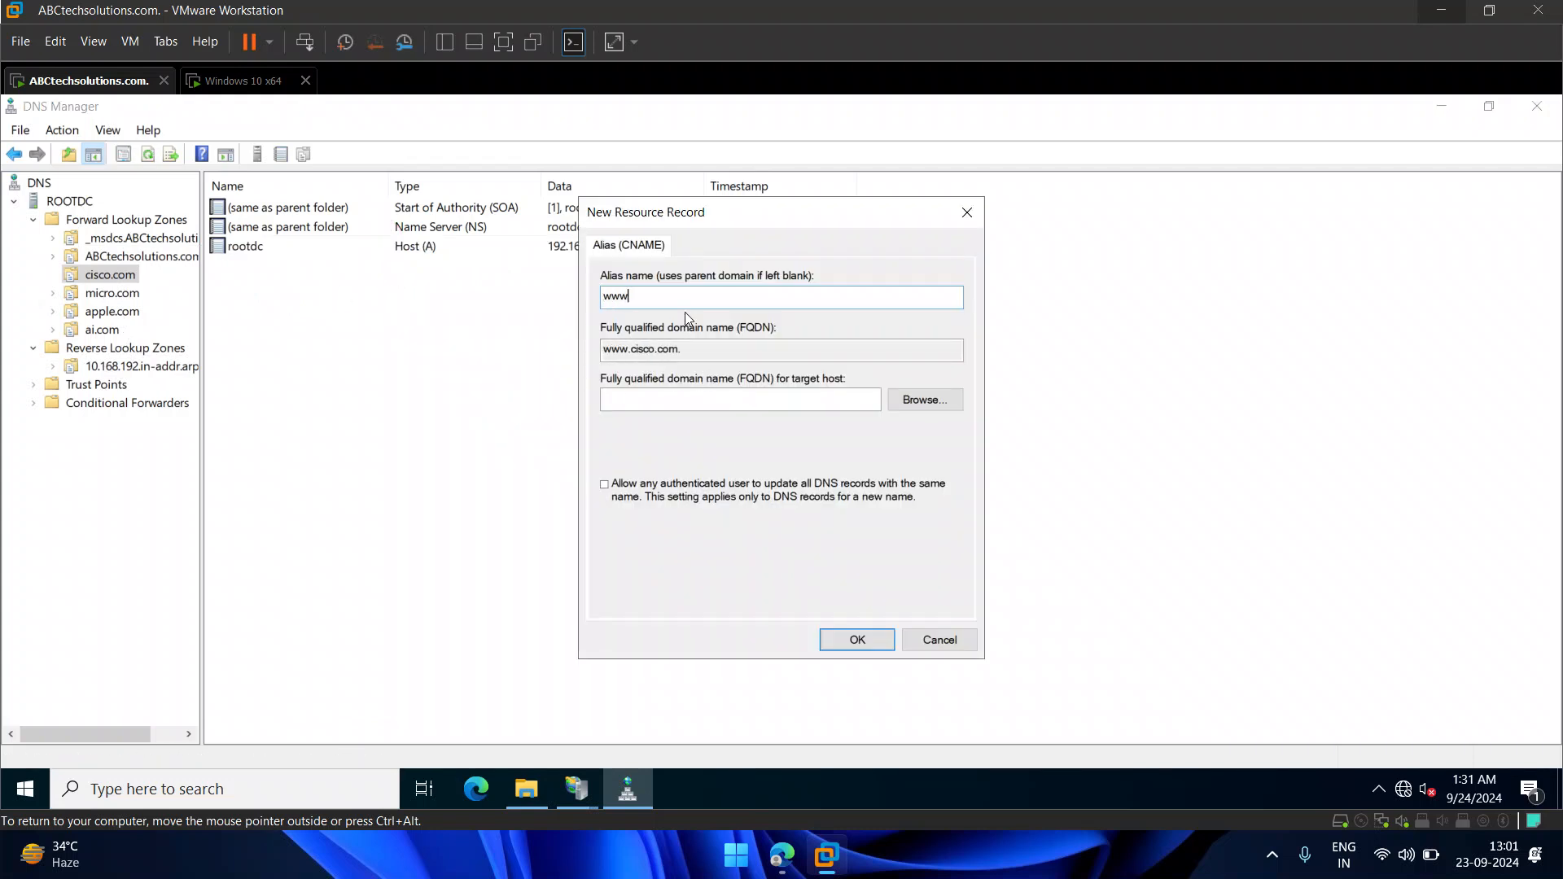
{"action": "left_click_drag", "start_coordinate": [688, 342], "coordinate": [602, 351]}
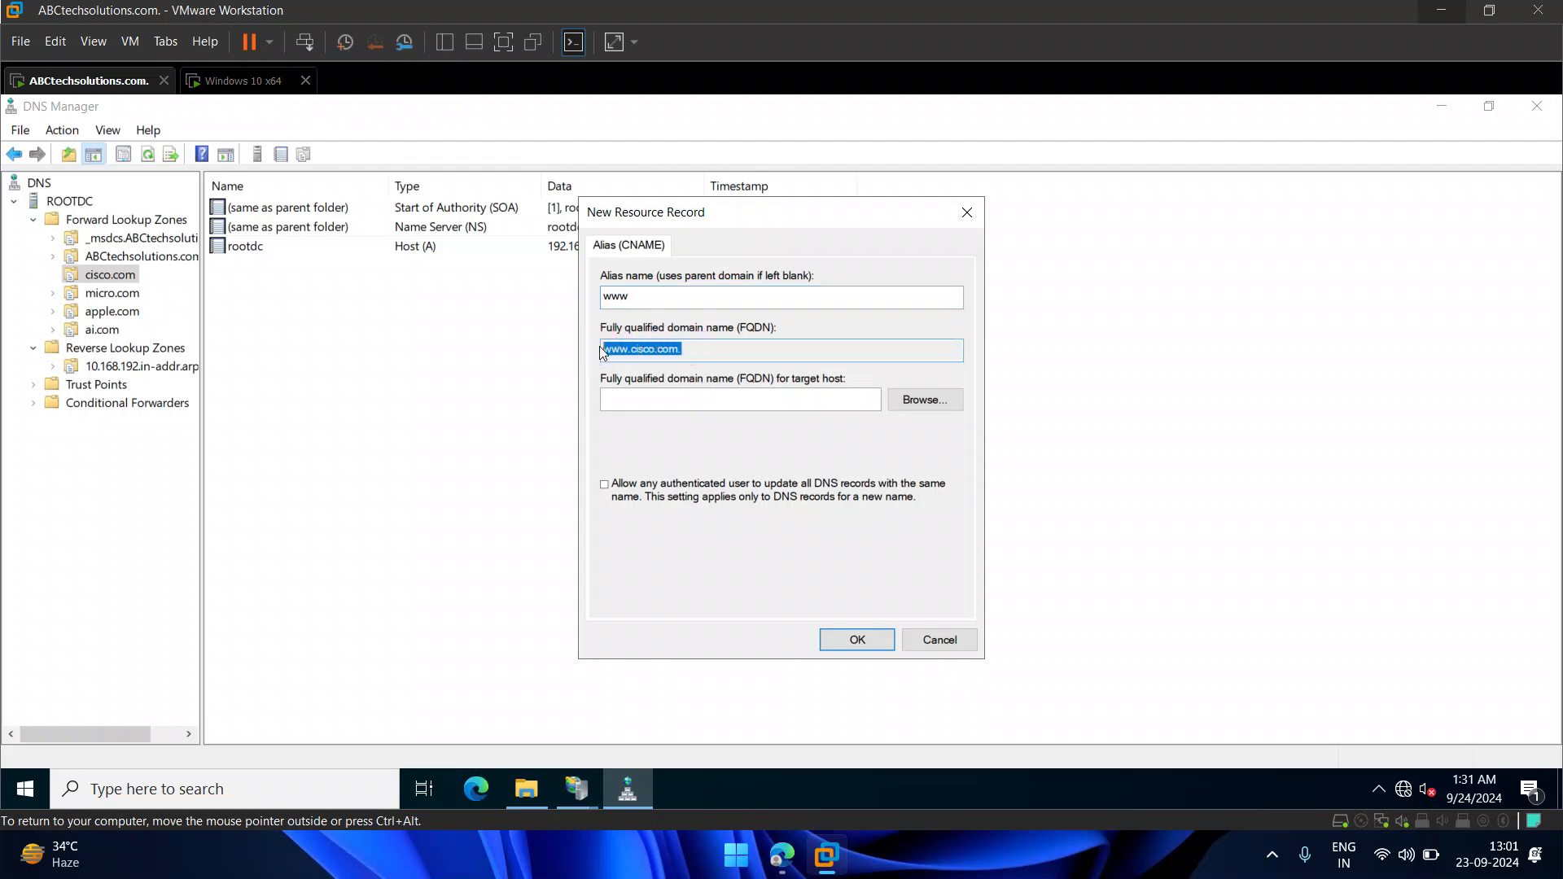
{"action": "left_click", "coordinate": [576, 789]}
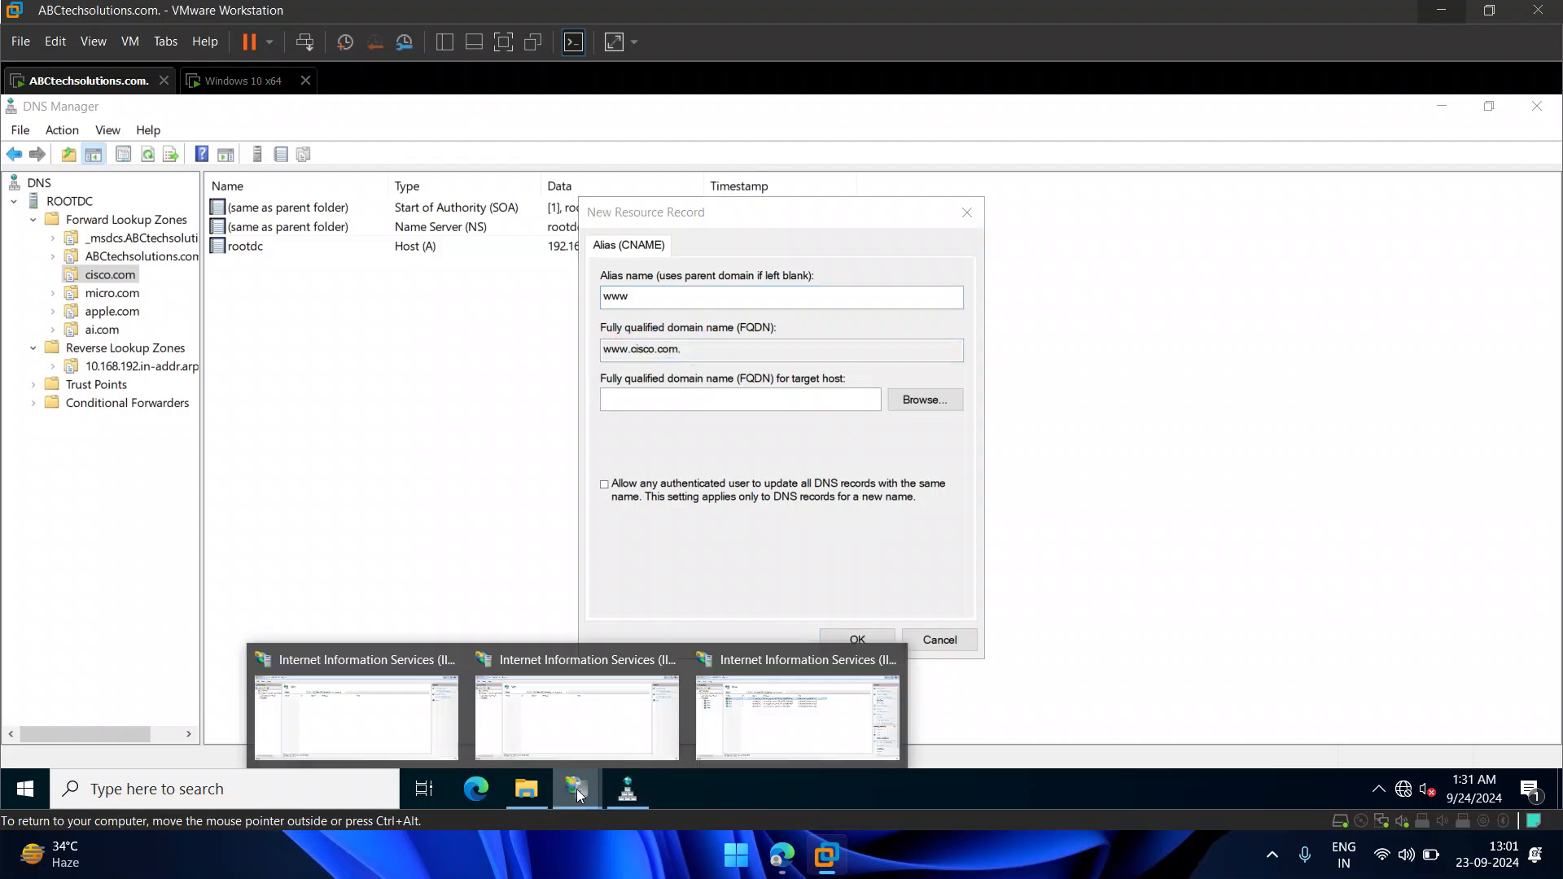
{"action": "left_click", "coordinate": [774, 739]}
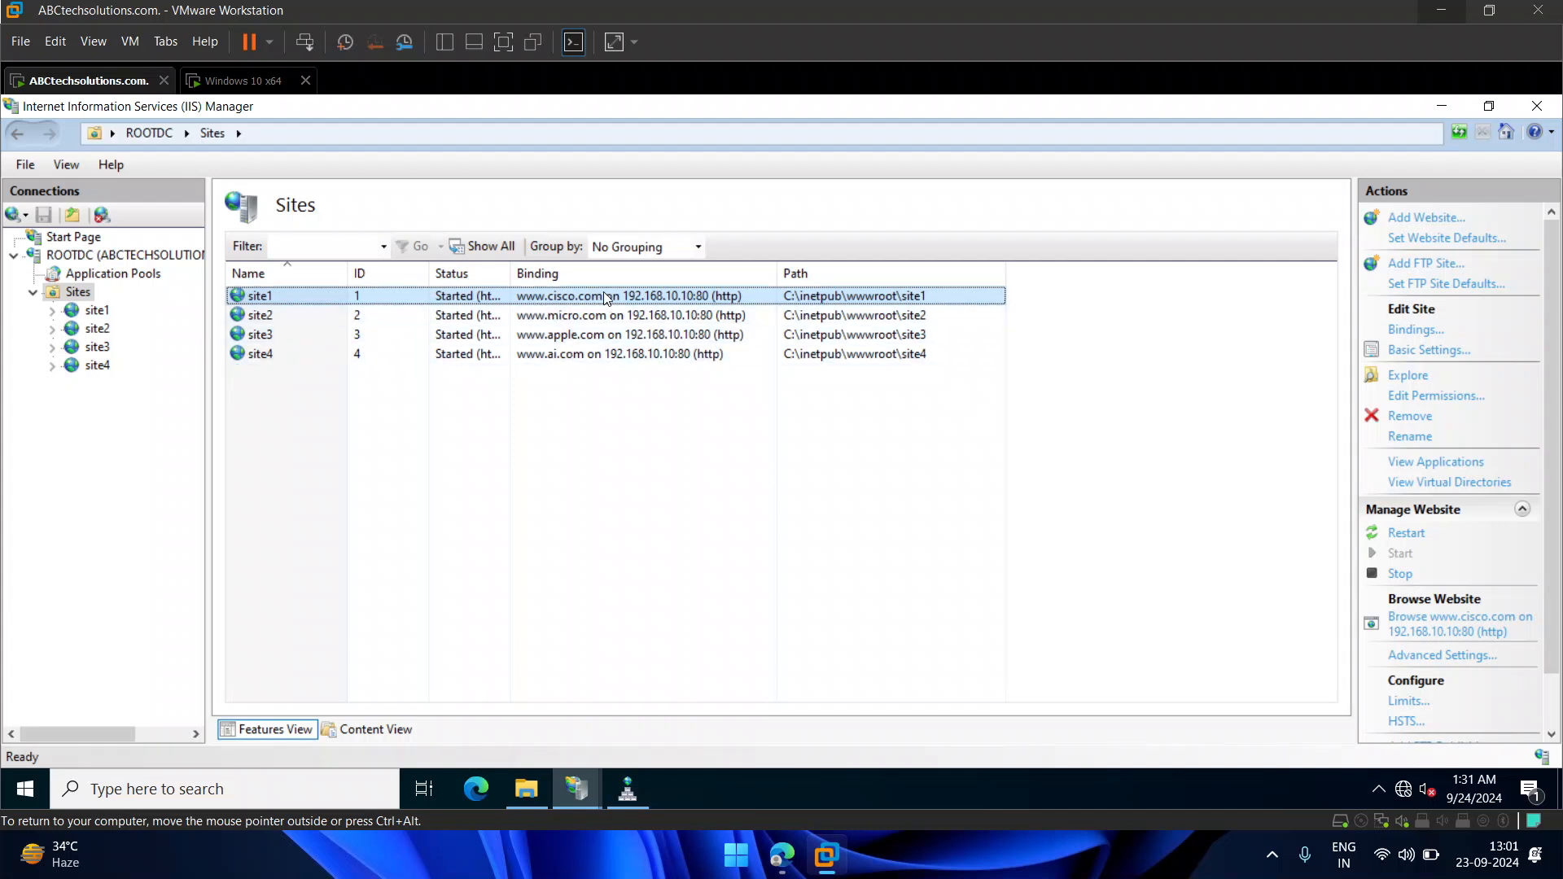
{"action": "left_click", "coordinate": [1440, 106]}
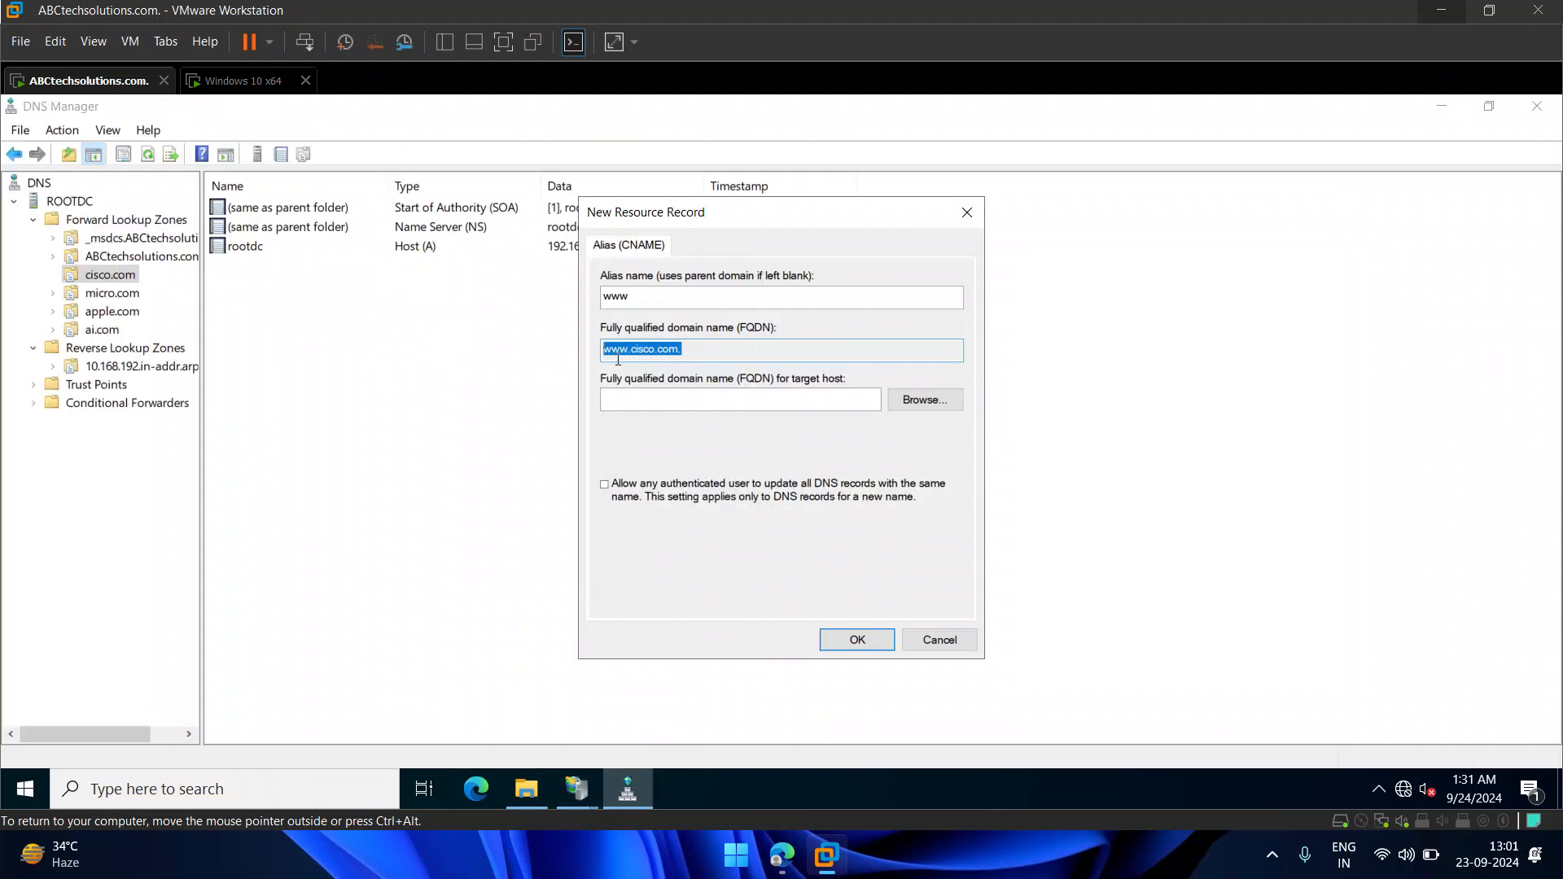
- Browse to the rootdc host record in the cisco.com forward zone as the alias target, and create the www alias
{"action": "left_click", "coordinate": [925, 400]}
{"action": "left_click", "coordinate": [672, 379]}
{"action": "double_click", "coordinate": [672, 377]}
{"action": "double_click", "coordinate": [669, 372]}
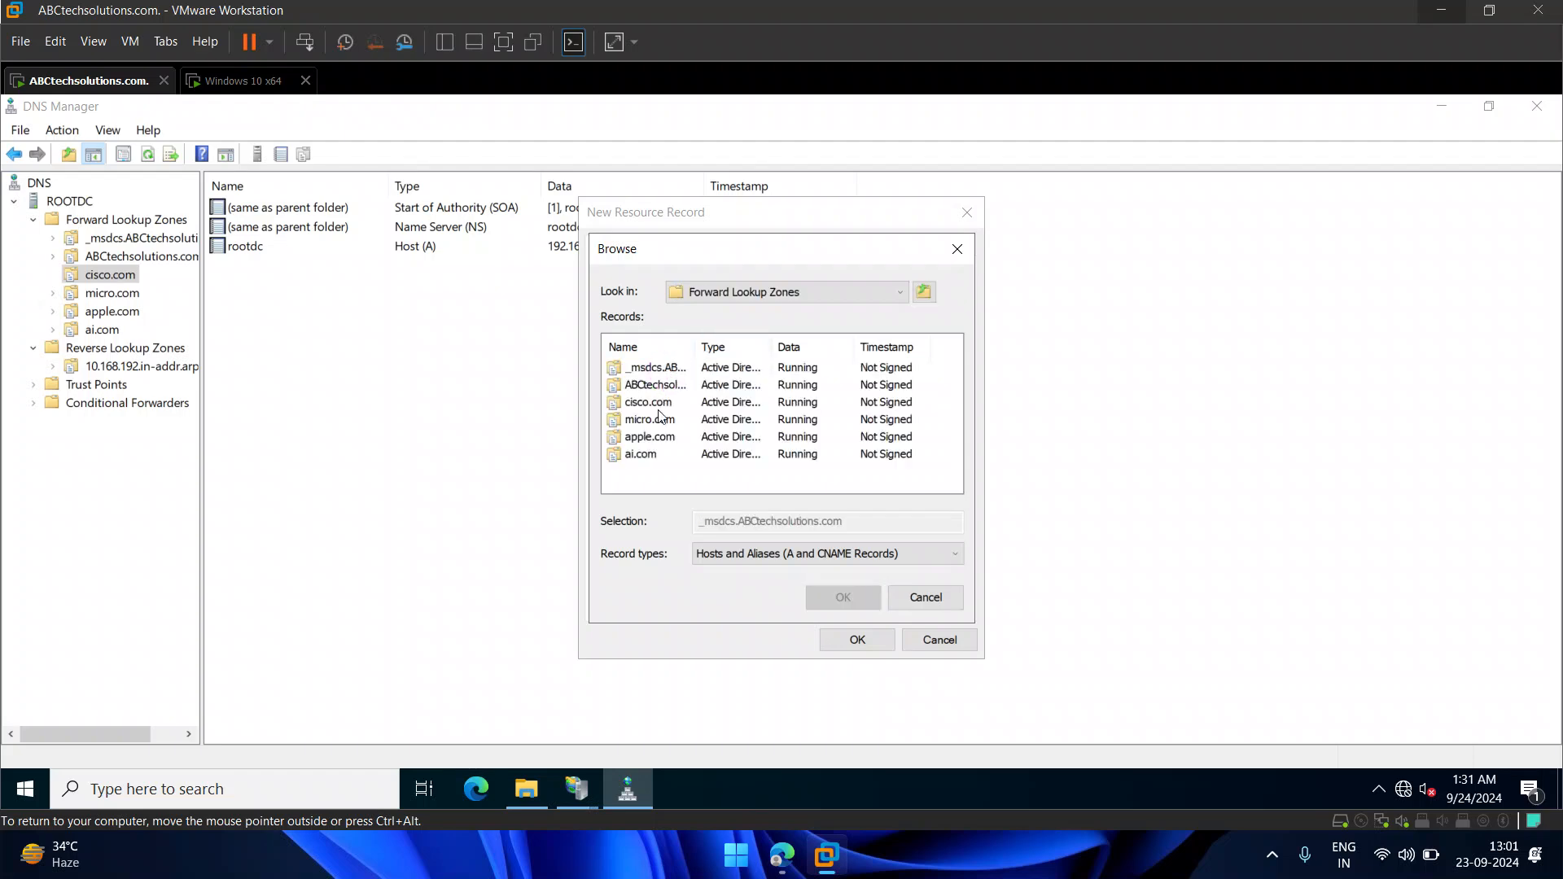
{"action": "double_click", "coordinate": [652, 403]}
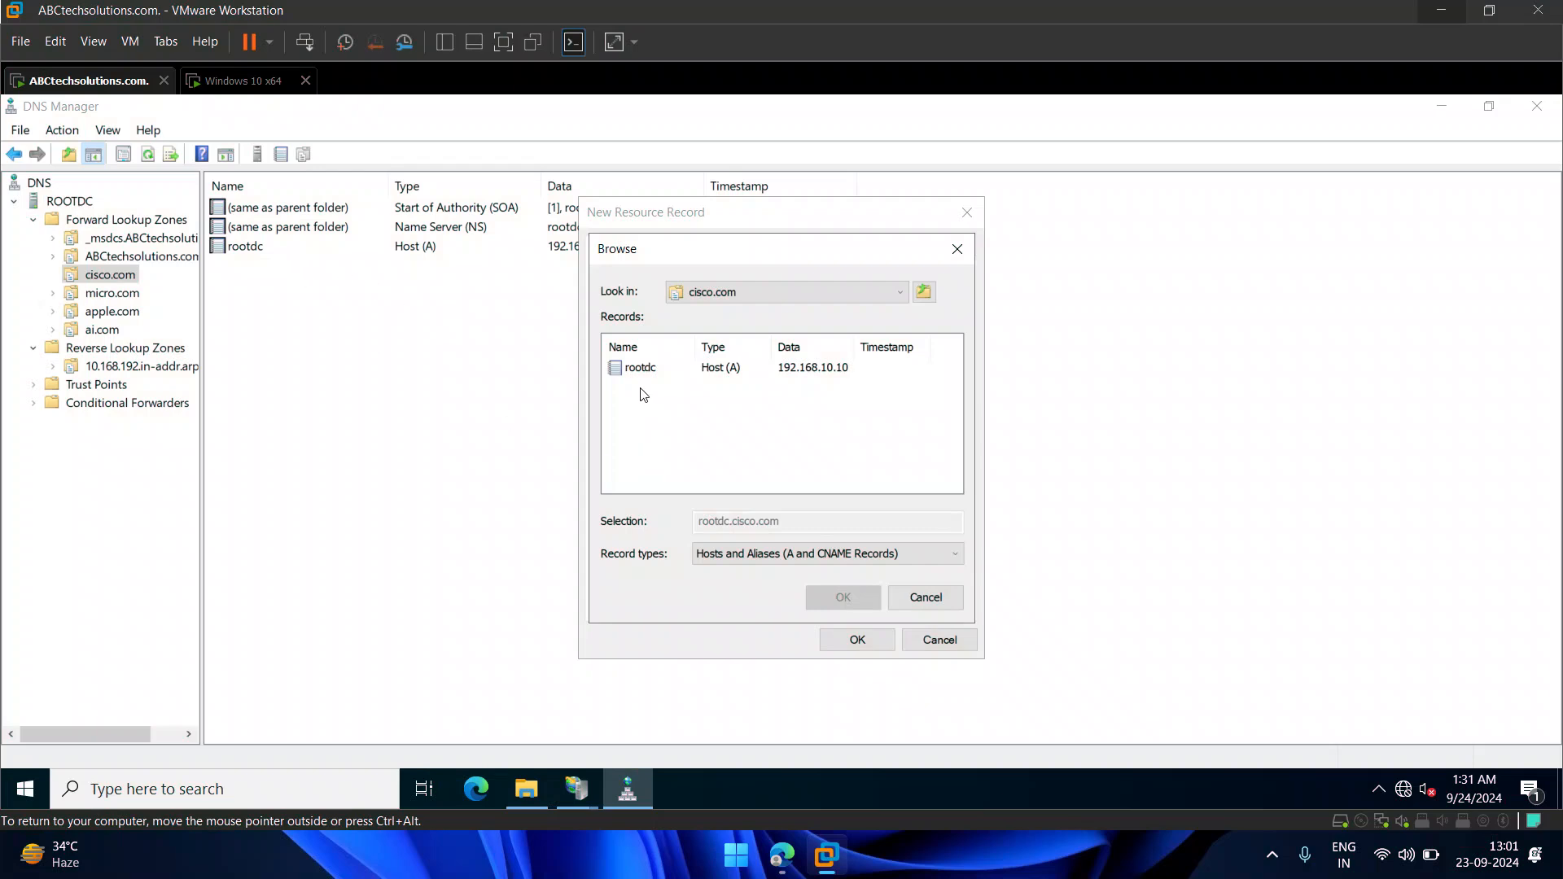
{"action": "left_click", "coordinate": [645, 379]}
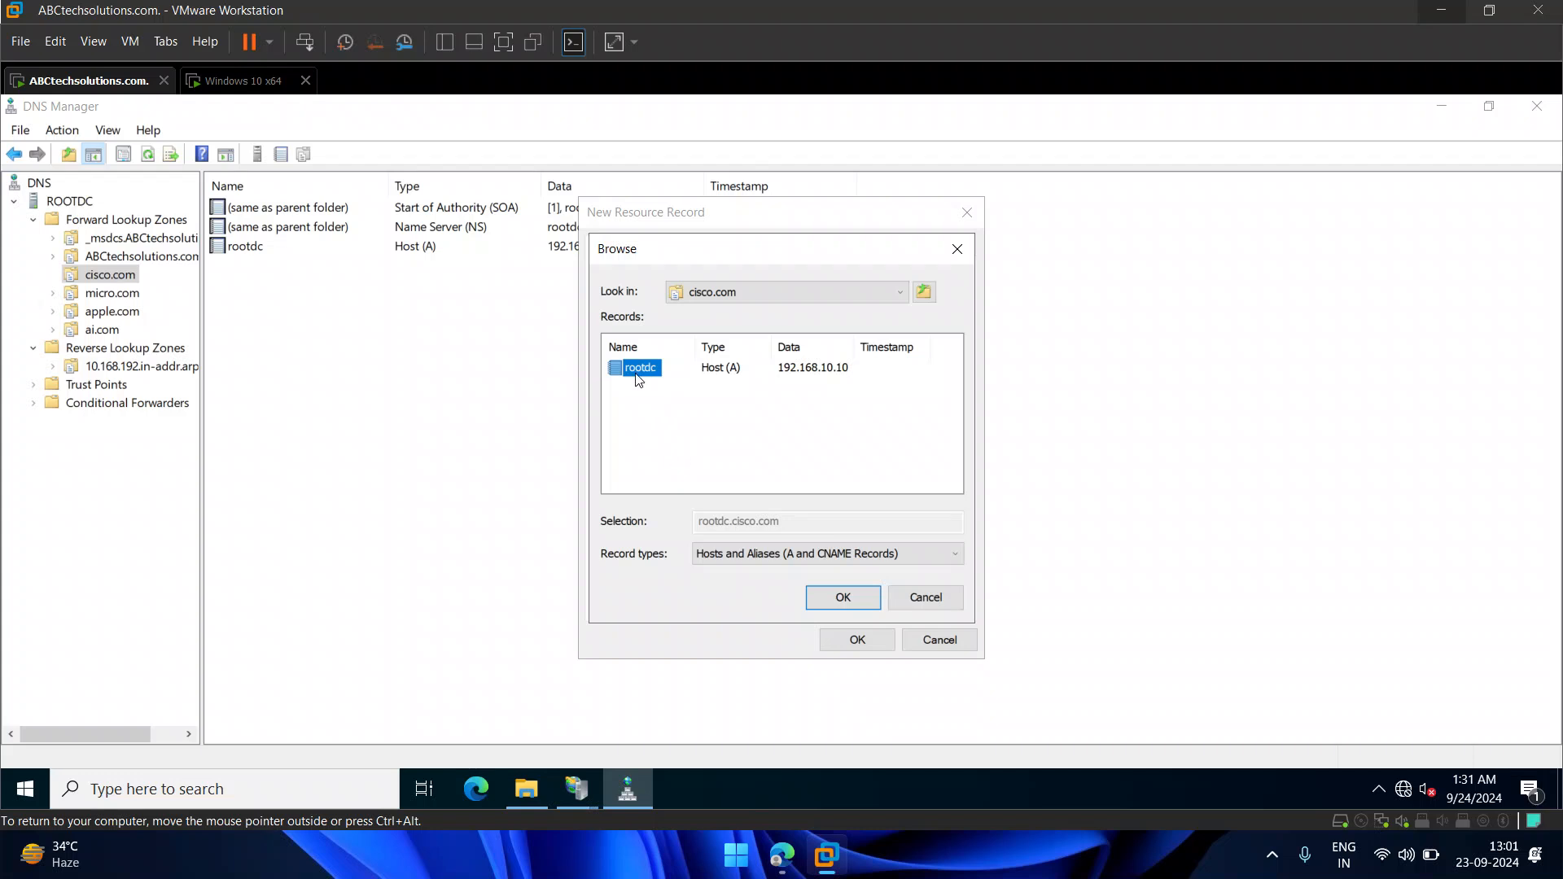
{"action": "left_click", "coordinate": [843, 598]}
{"action": "left_click", "coordinate": [858, 640]}
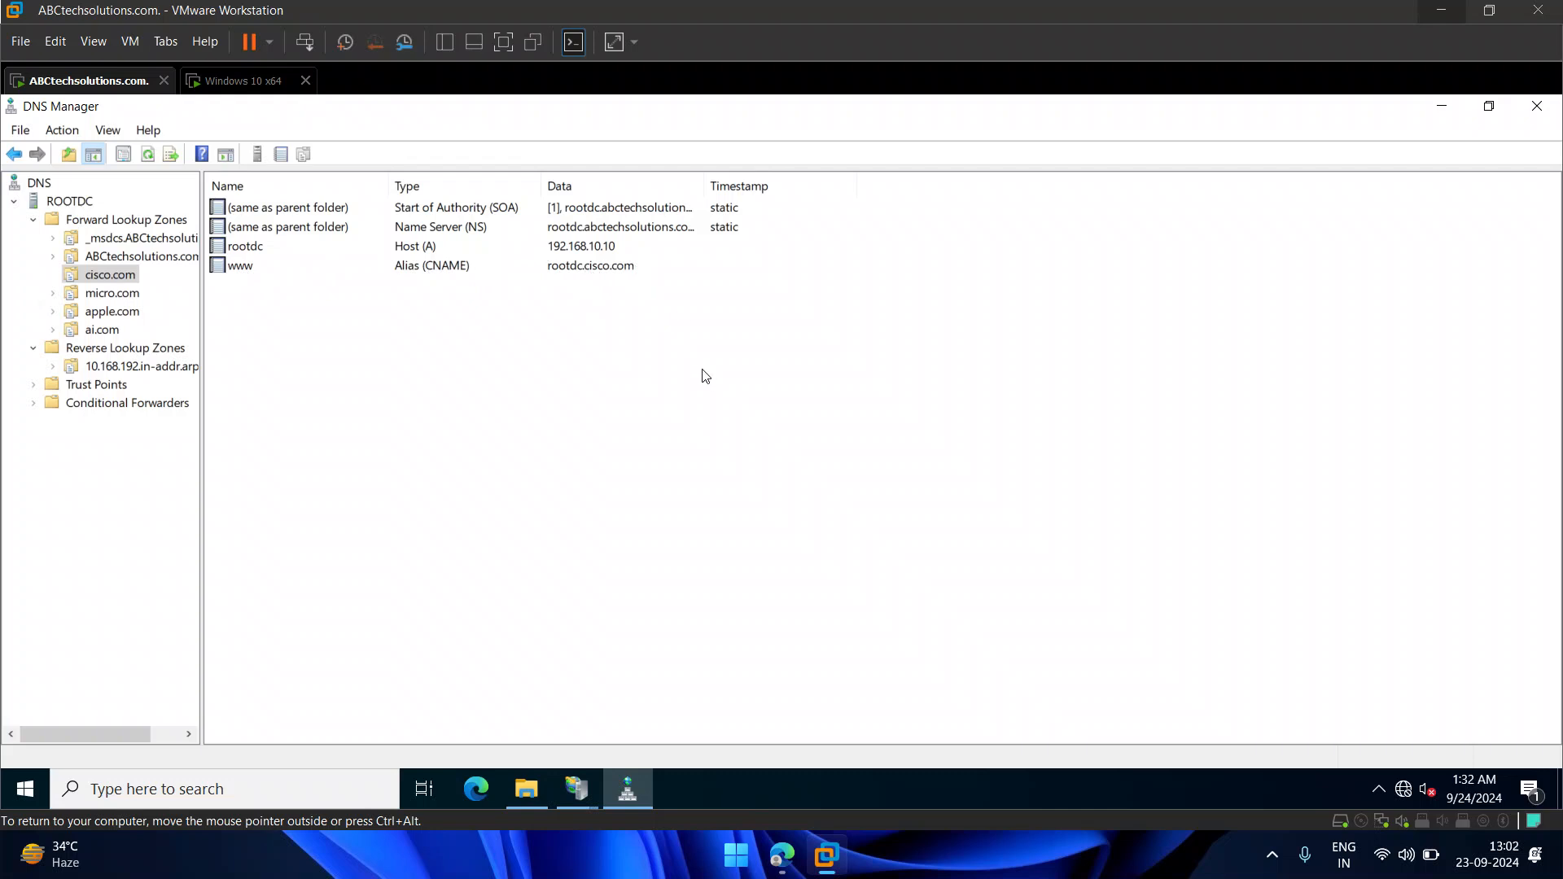
{"action": "left_click", "coordinate": [112, 293]}
{"action": "left_click", "coordinate": [387, 311]}
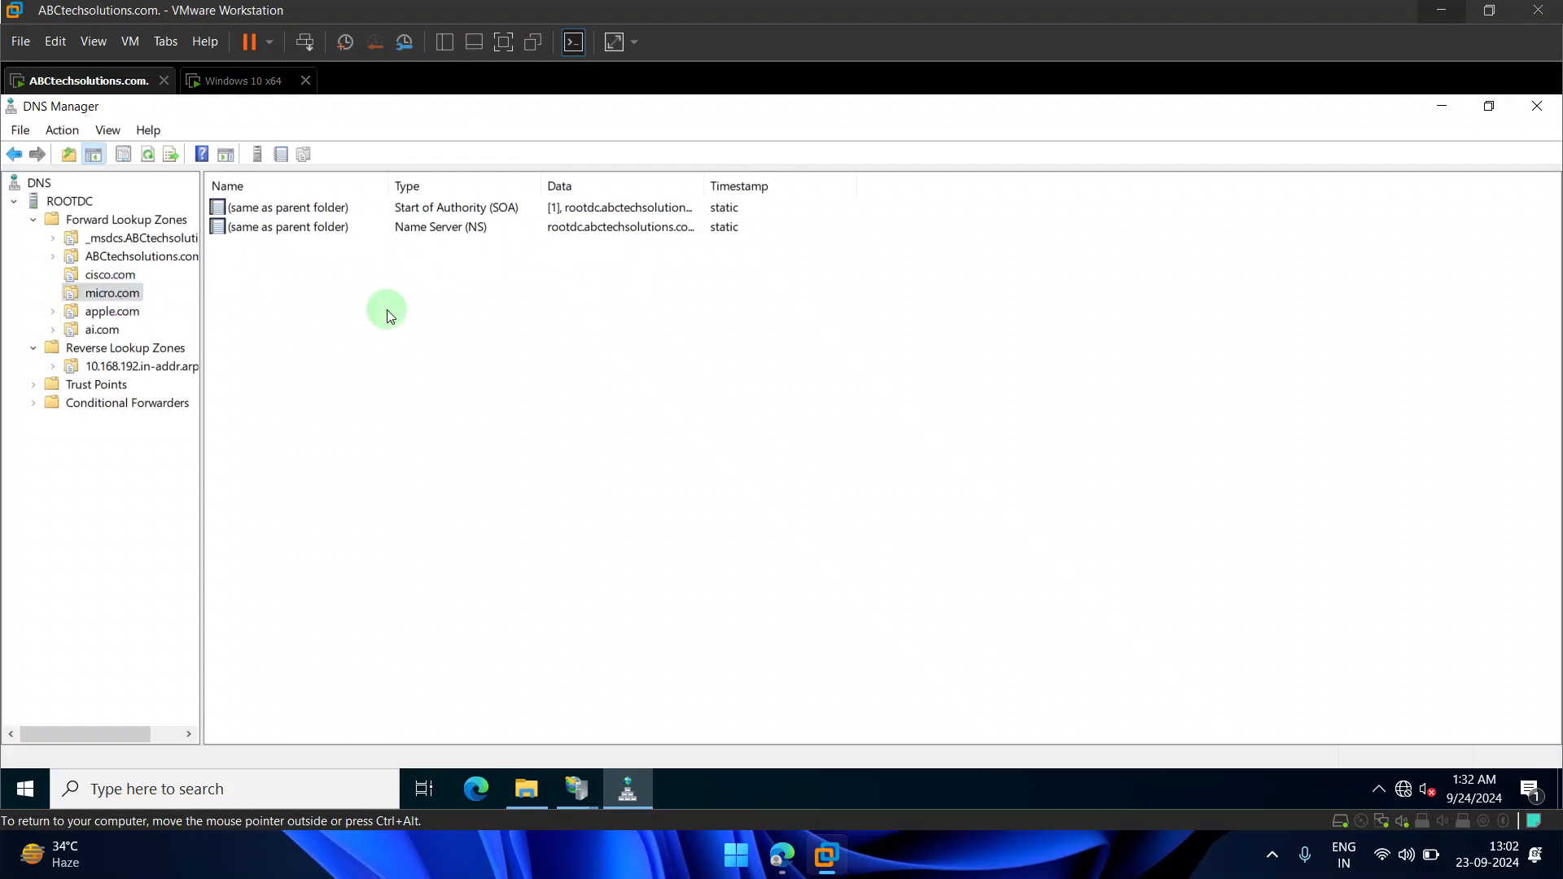
{"action": "right_click", "coordinate": [388, 311]}
{"action": "left_click", "coordinate": [461, 392]}
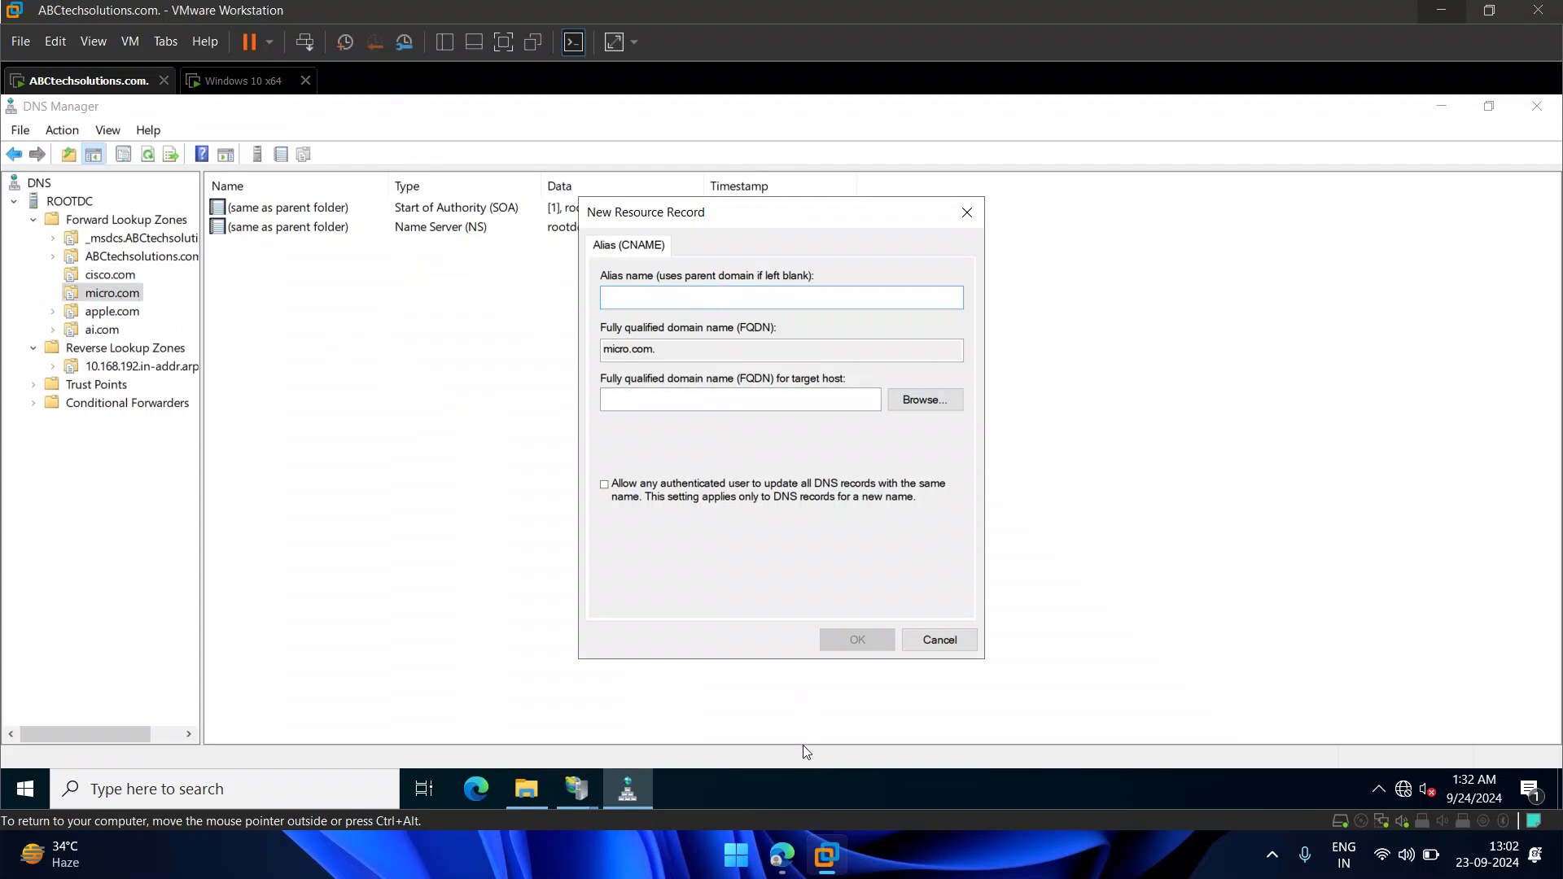
{"action": "type", "text": "micro"}
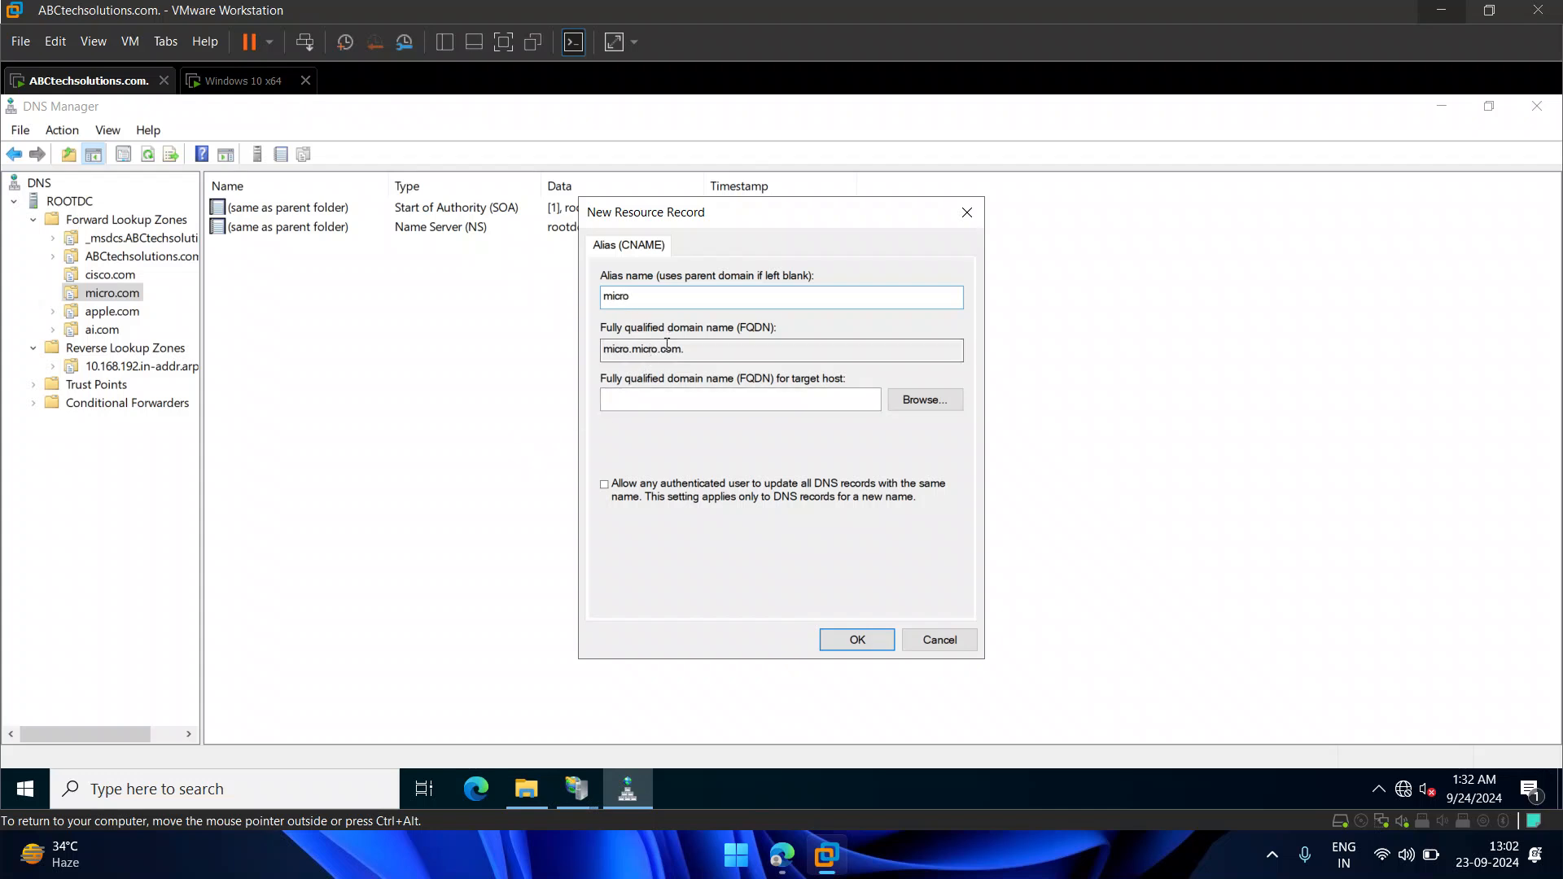
{"action": "left_click_drag", "start_coordinate": [658, 348], "coordinate": [639, 345]}
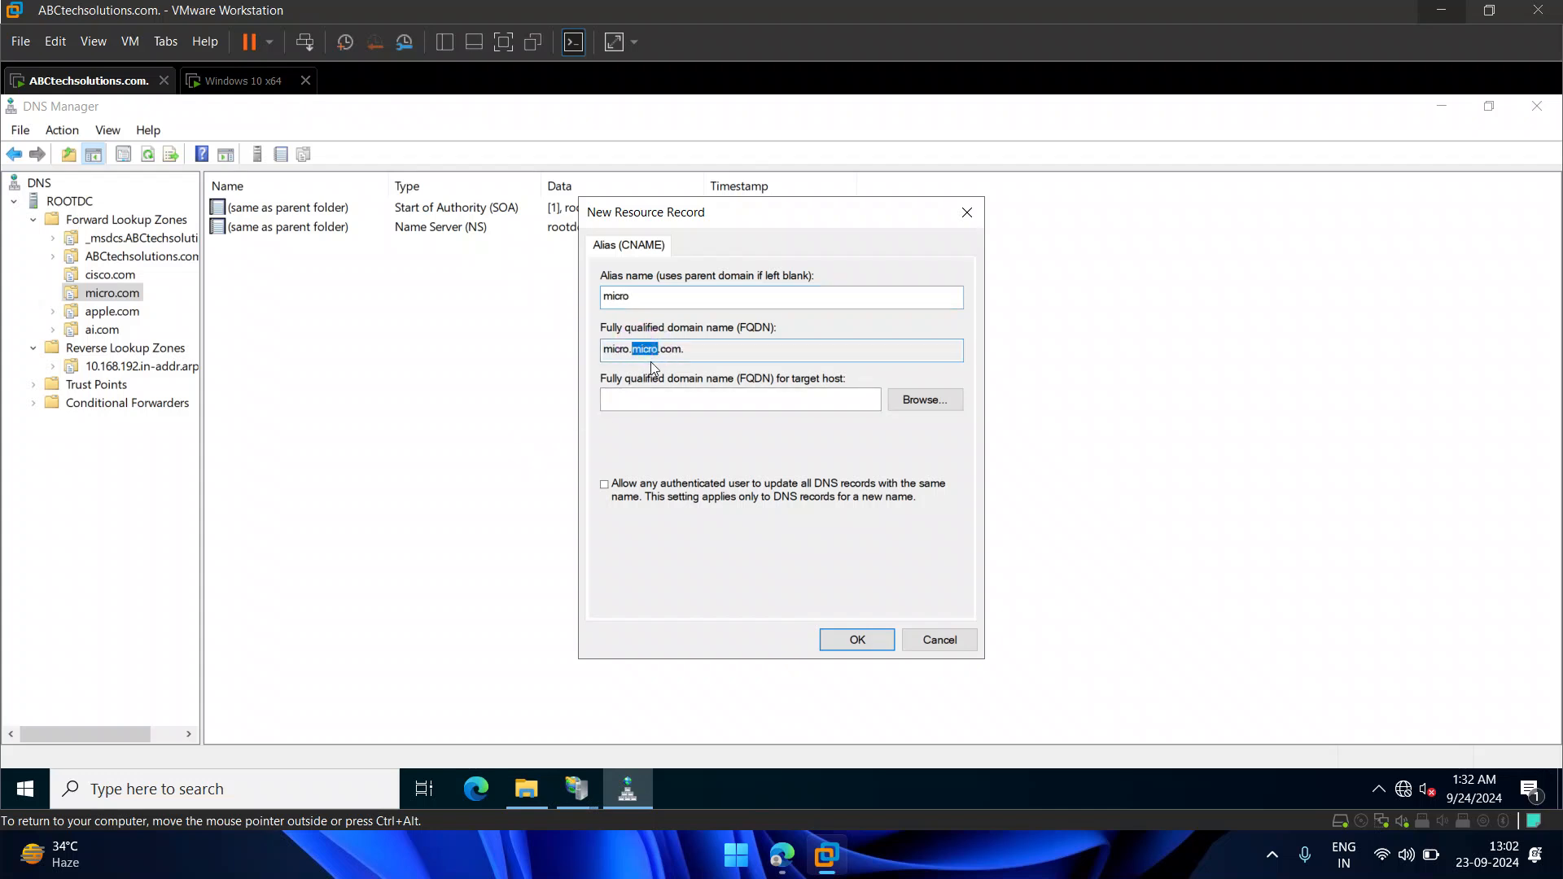
{"action": "double_click", "coordinate": [616, 296]}
{"action": "type", "text": "www"}
- Browse to the rootdc host record in the cisco.com zone as the target host, and create micro.com's www alias
{"action": "left_click", "coordinate": [915, 399]}
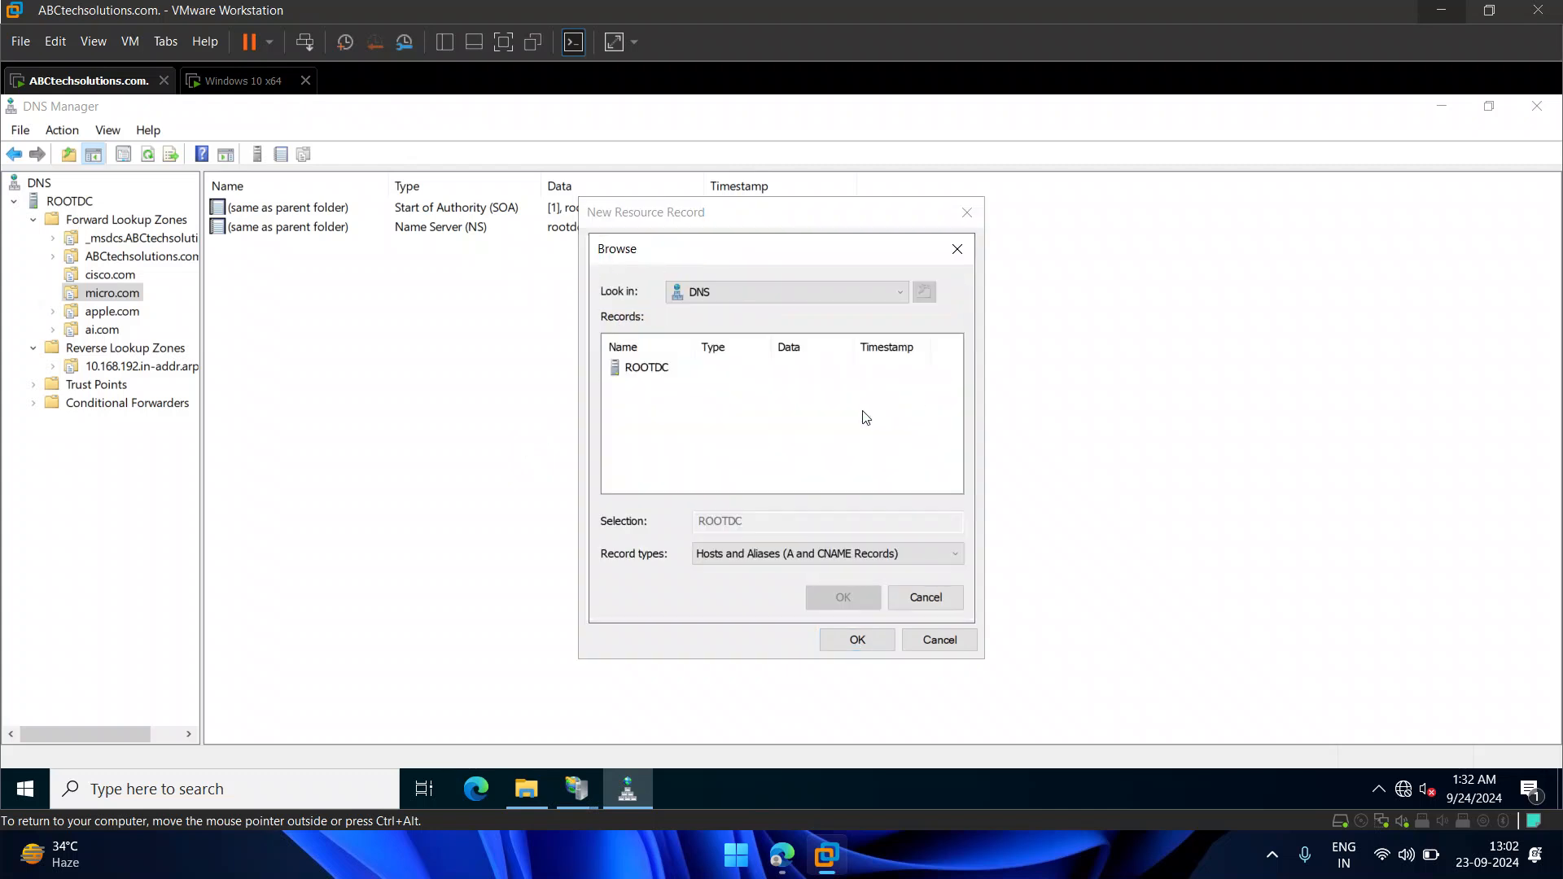
{"action": "double_click", "coordinate": [658, 369]}
{"action": "double_click", "coordinate": [658, 369]}
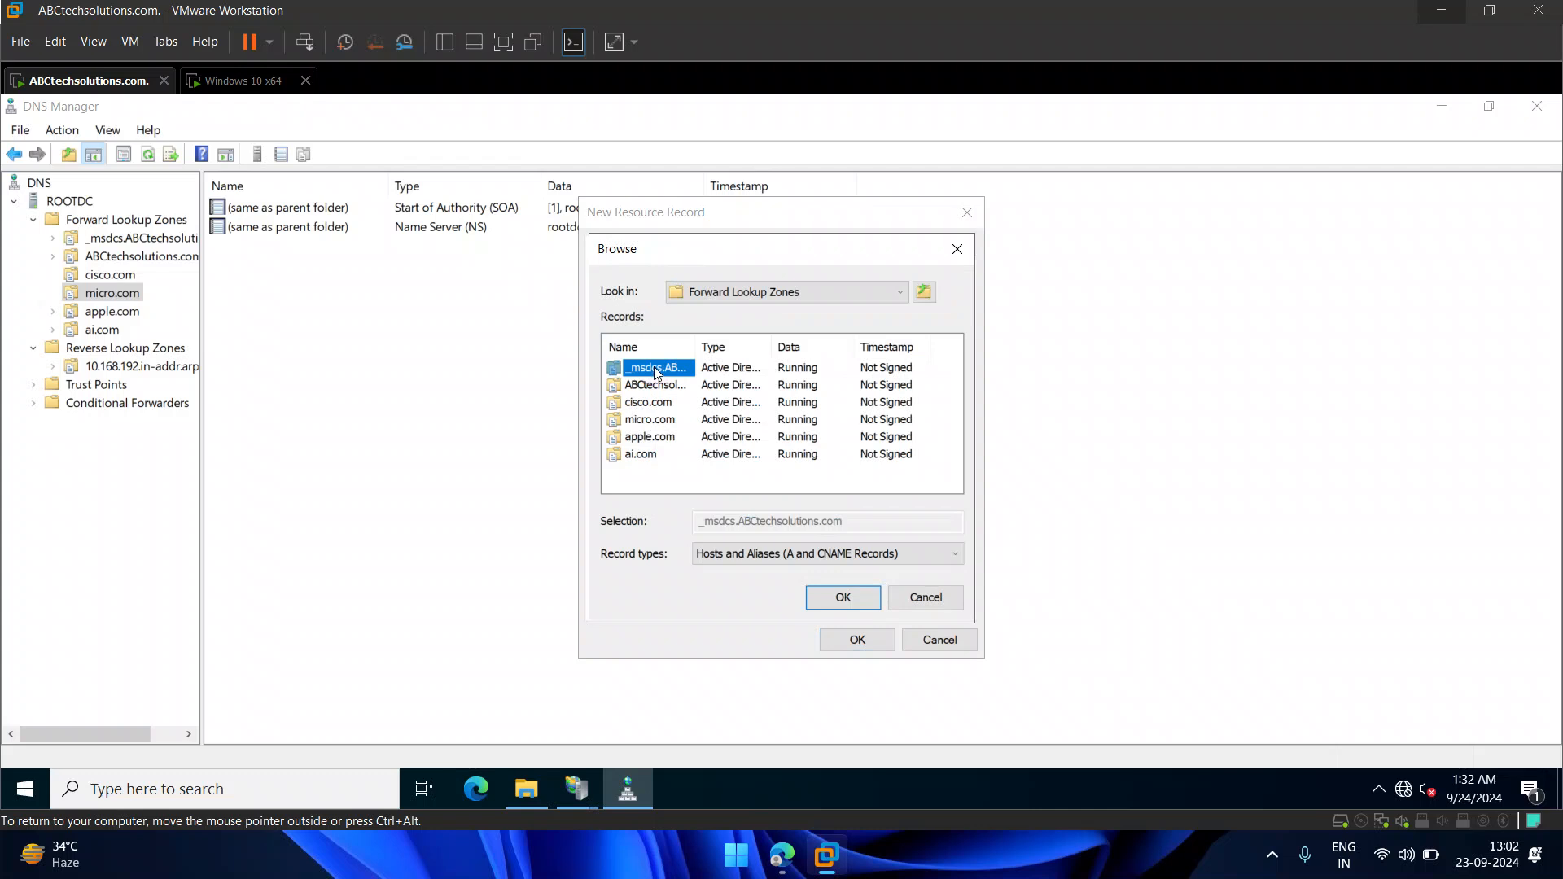
{"action": "double_click", "coordinate": [649, 403]}
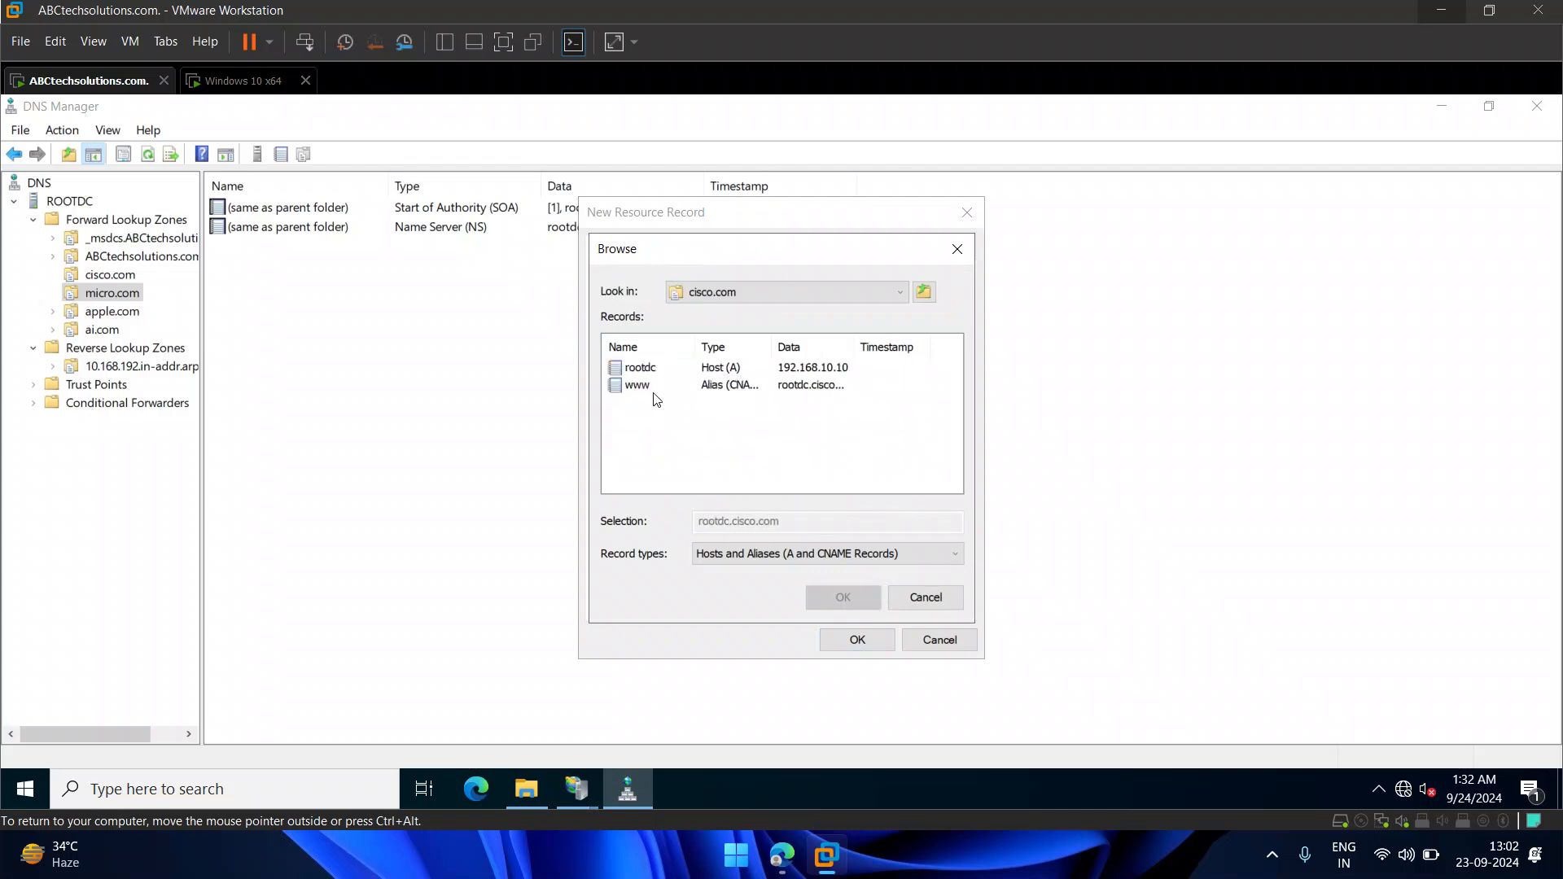
{"action": "double_click", "coordinate": [655, 384]}
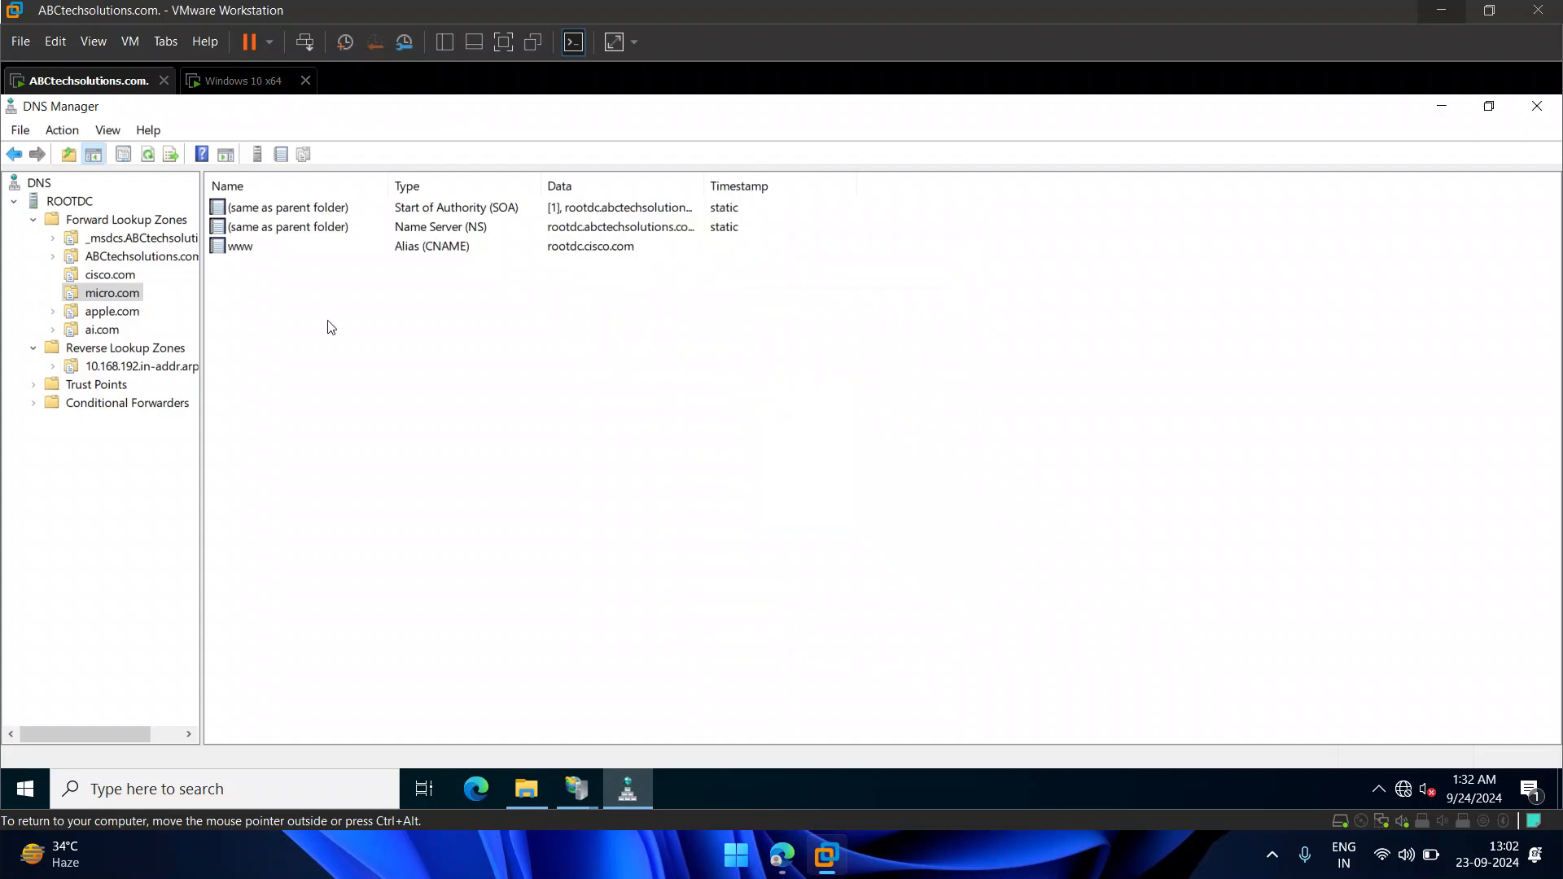
- Open the apple.com forward lookup zone
{"action": "left_click", "coordinate": [118, 312]}
{"action": "right_click", "coordinate": [405, 316]}
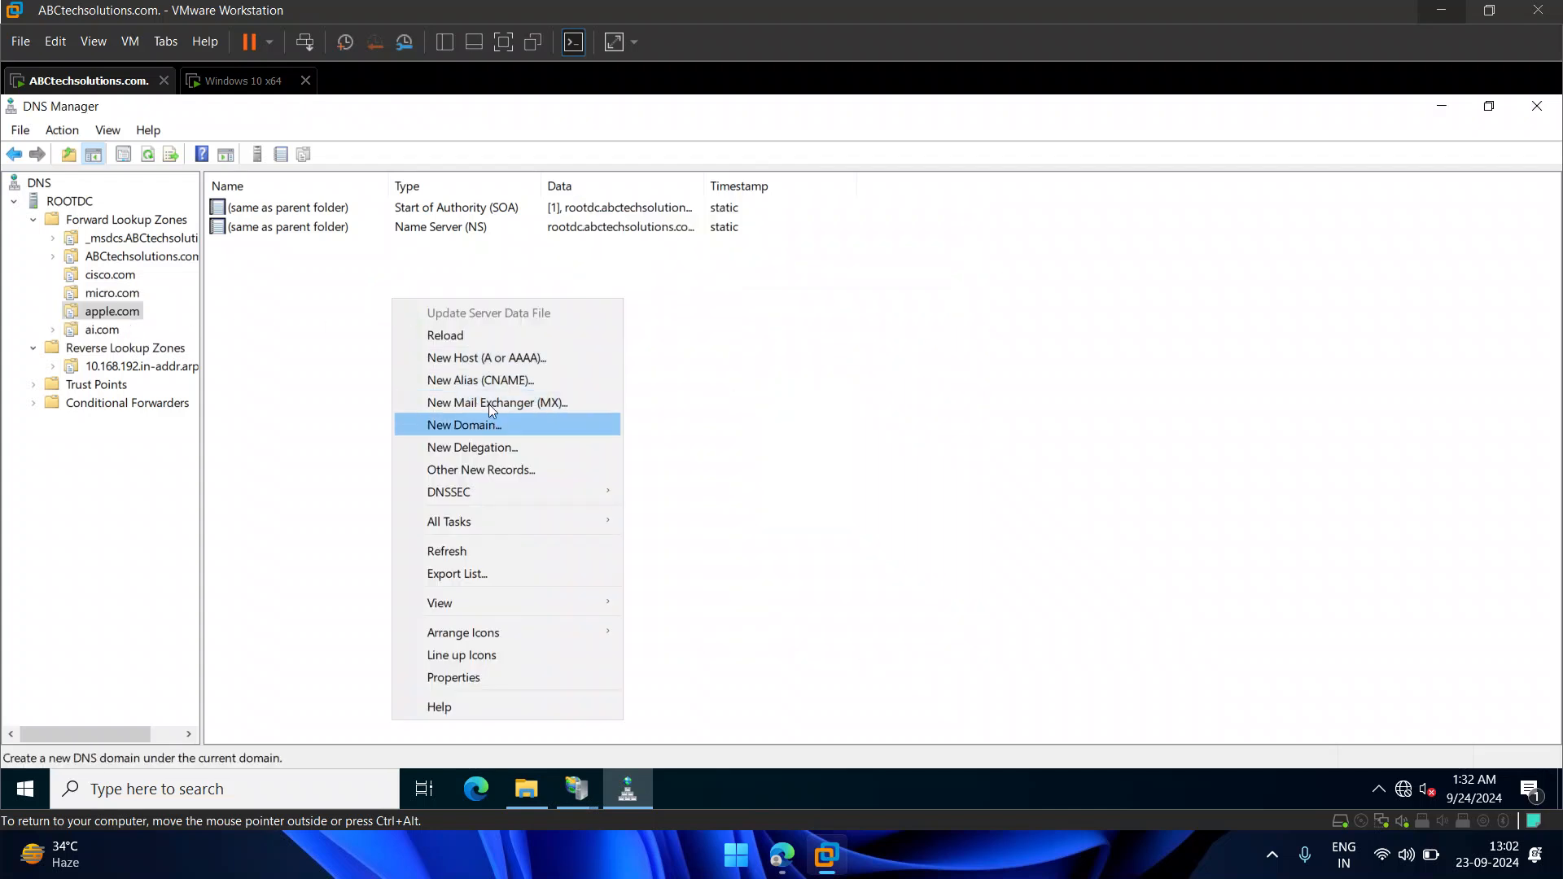
{"action": "left_click", "coordinate": [489, 358]}
{"action": "left_click", "coordinate": [936, 257]}
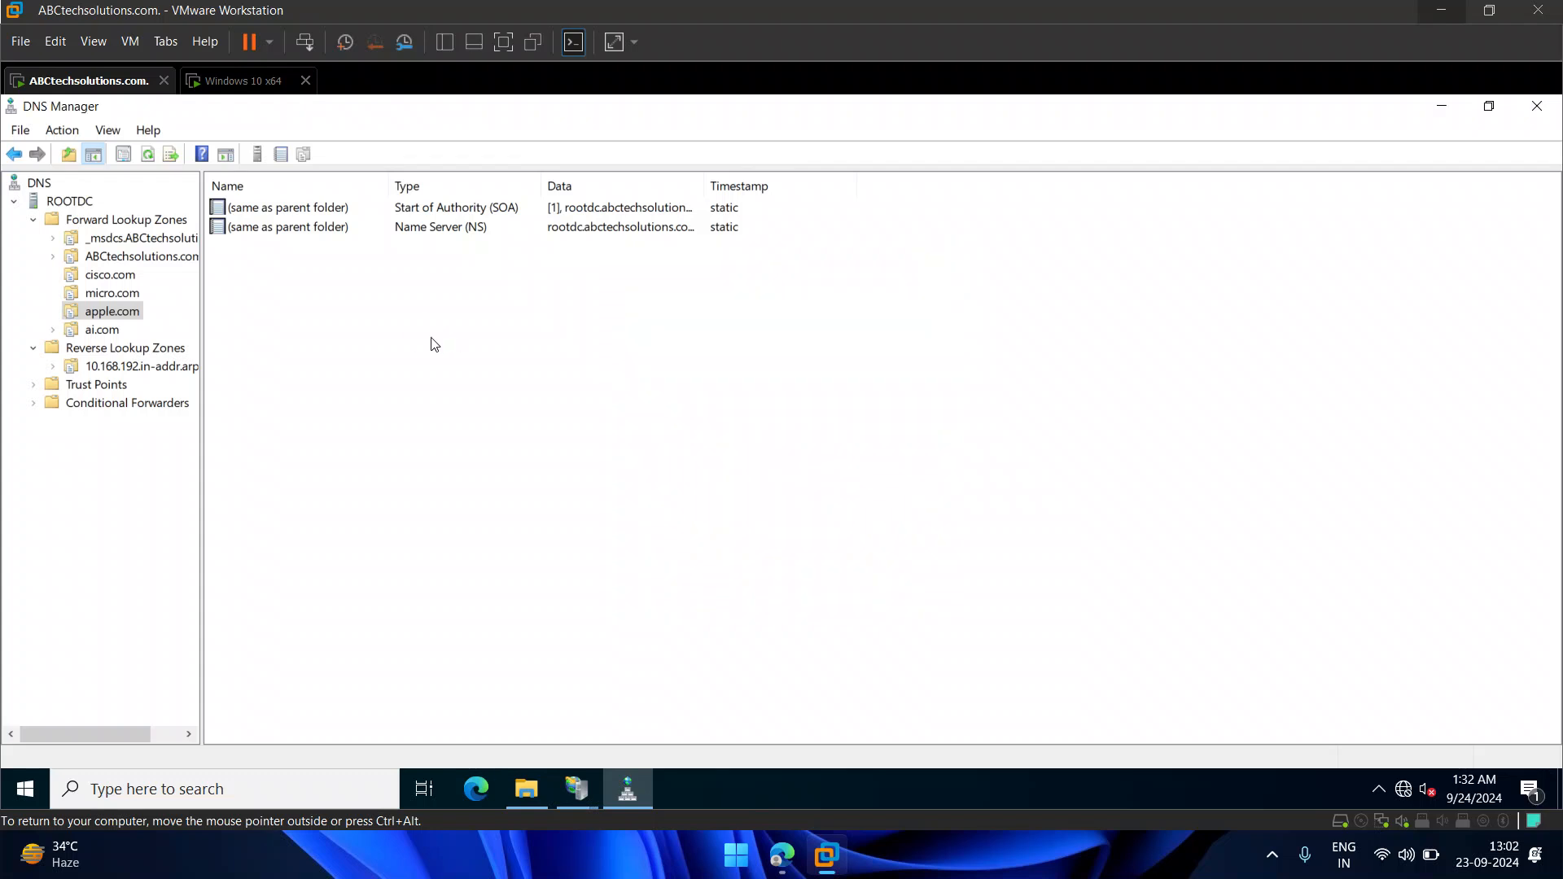
- Create an alias (CNAME) record named www in the apple.com zone, targeting the rootdc host record from the cisco.com zone
{"action": "right_click", "coordinate": [423, 341]}
{"action": "left_click", "coordinate": [537, 420]}
{"action": "type", "text": "www"}
{"action": "left_click", "coordinate": [936, 399]}
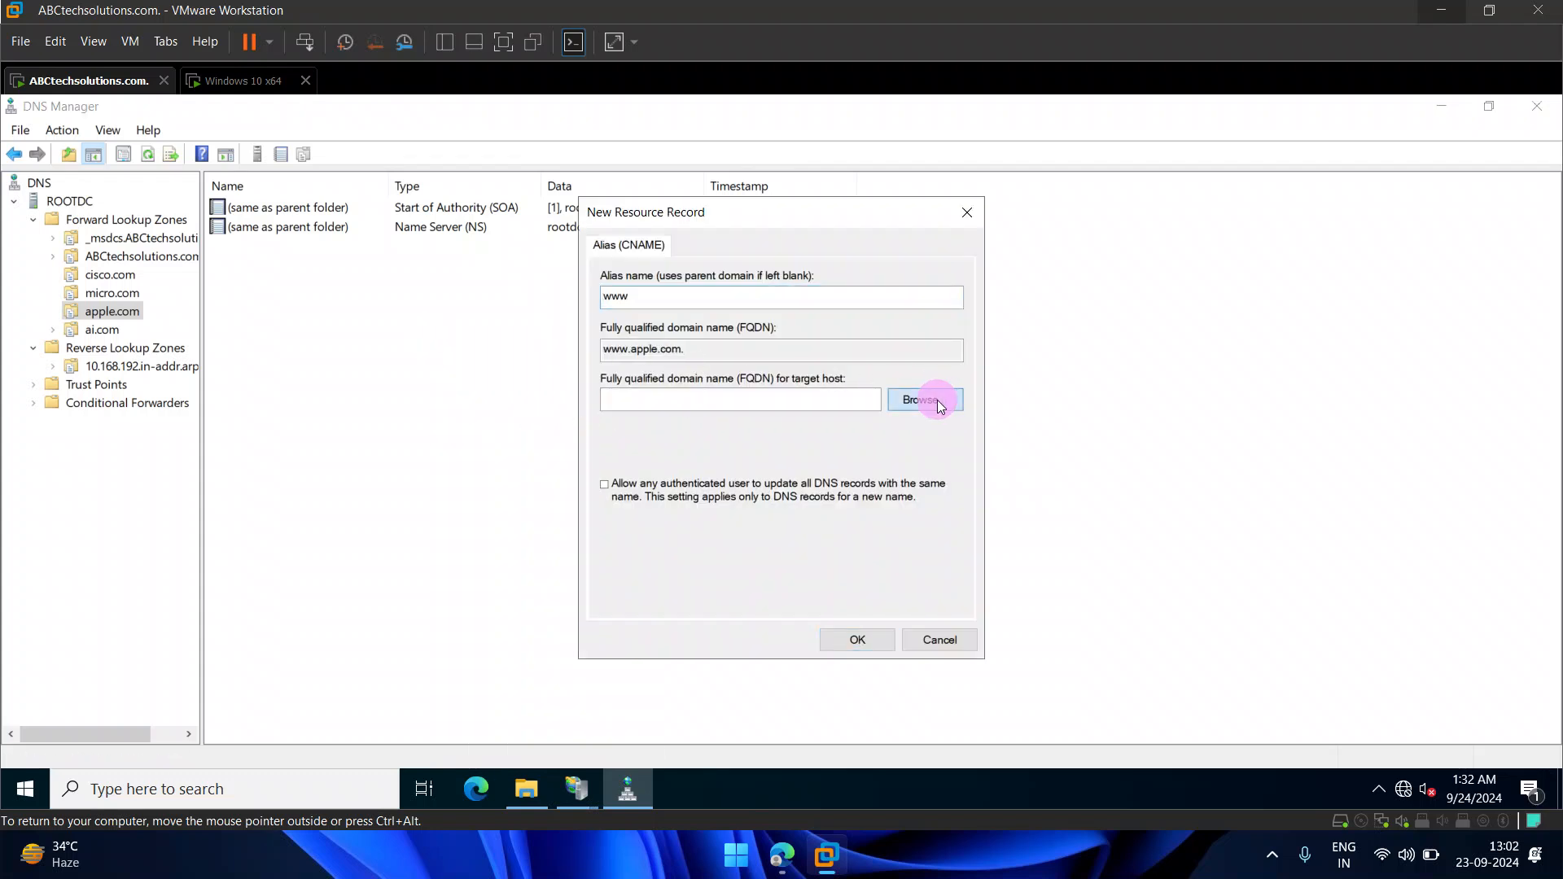
{"action": "double_click", "coordinate": [637, 374]}
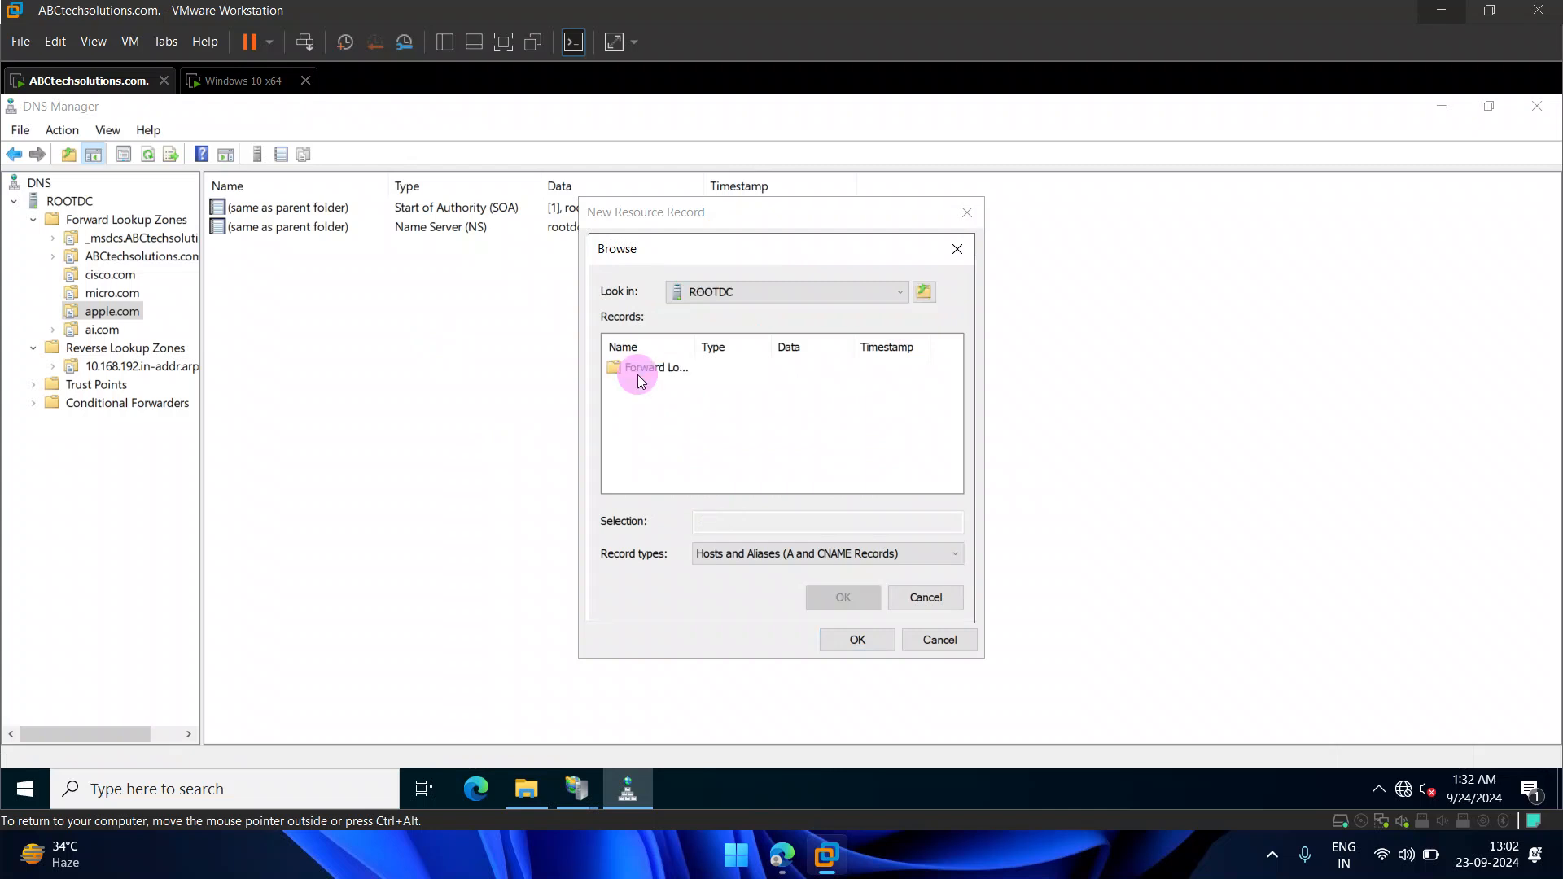
{"action": "double_click", "coordinate": [638, 375]}
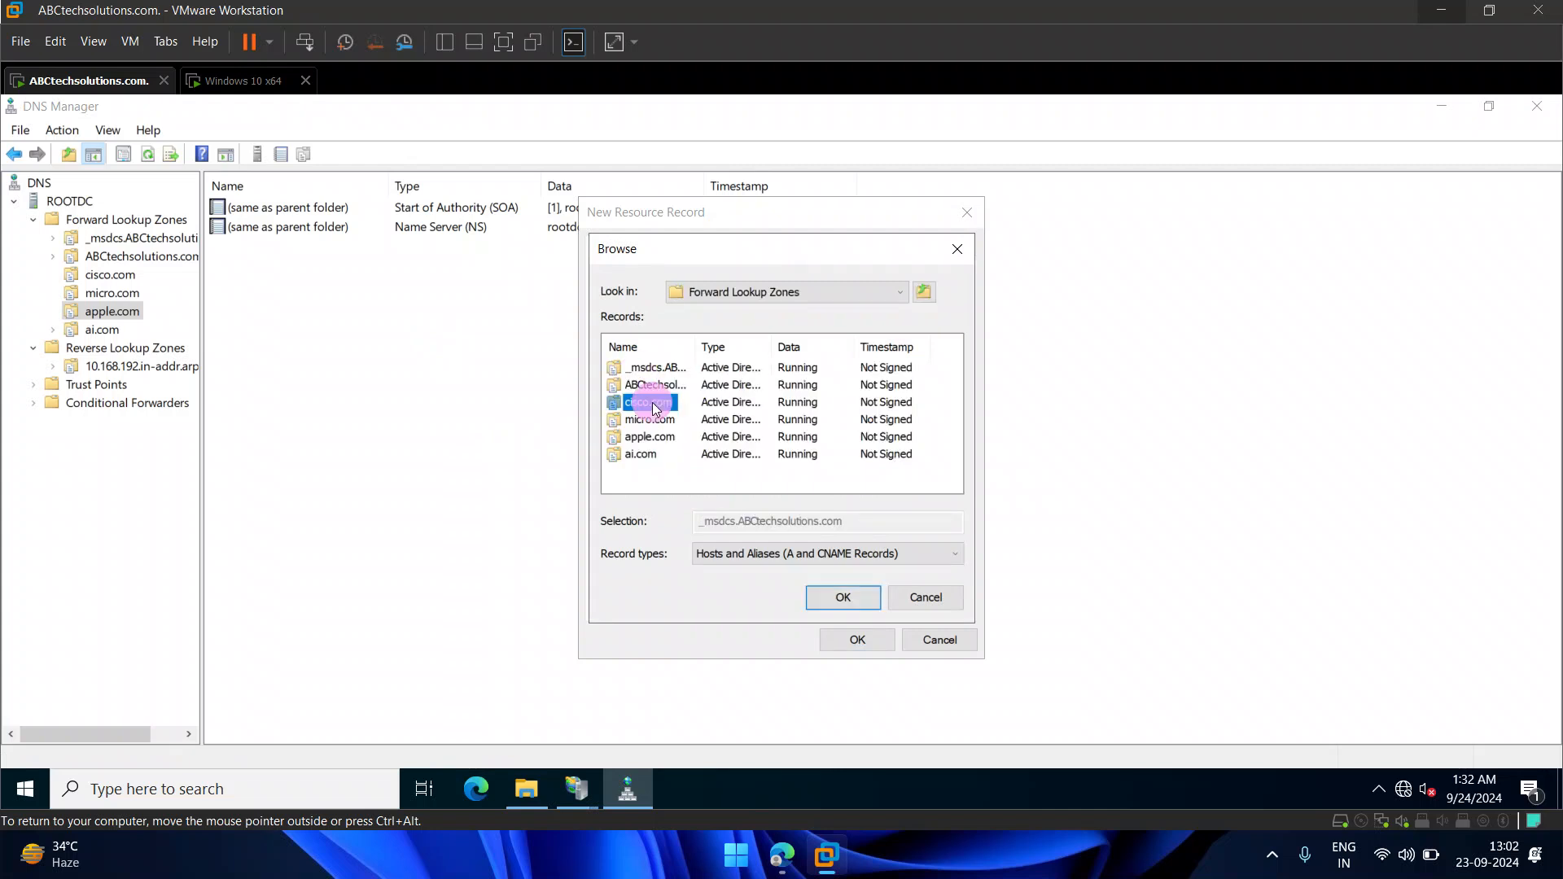
{"action": "double_click", "coordinate": [652, 402]}
{"action": "double_click", "coordinate": [649, 370]}
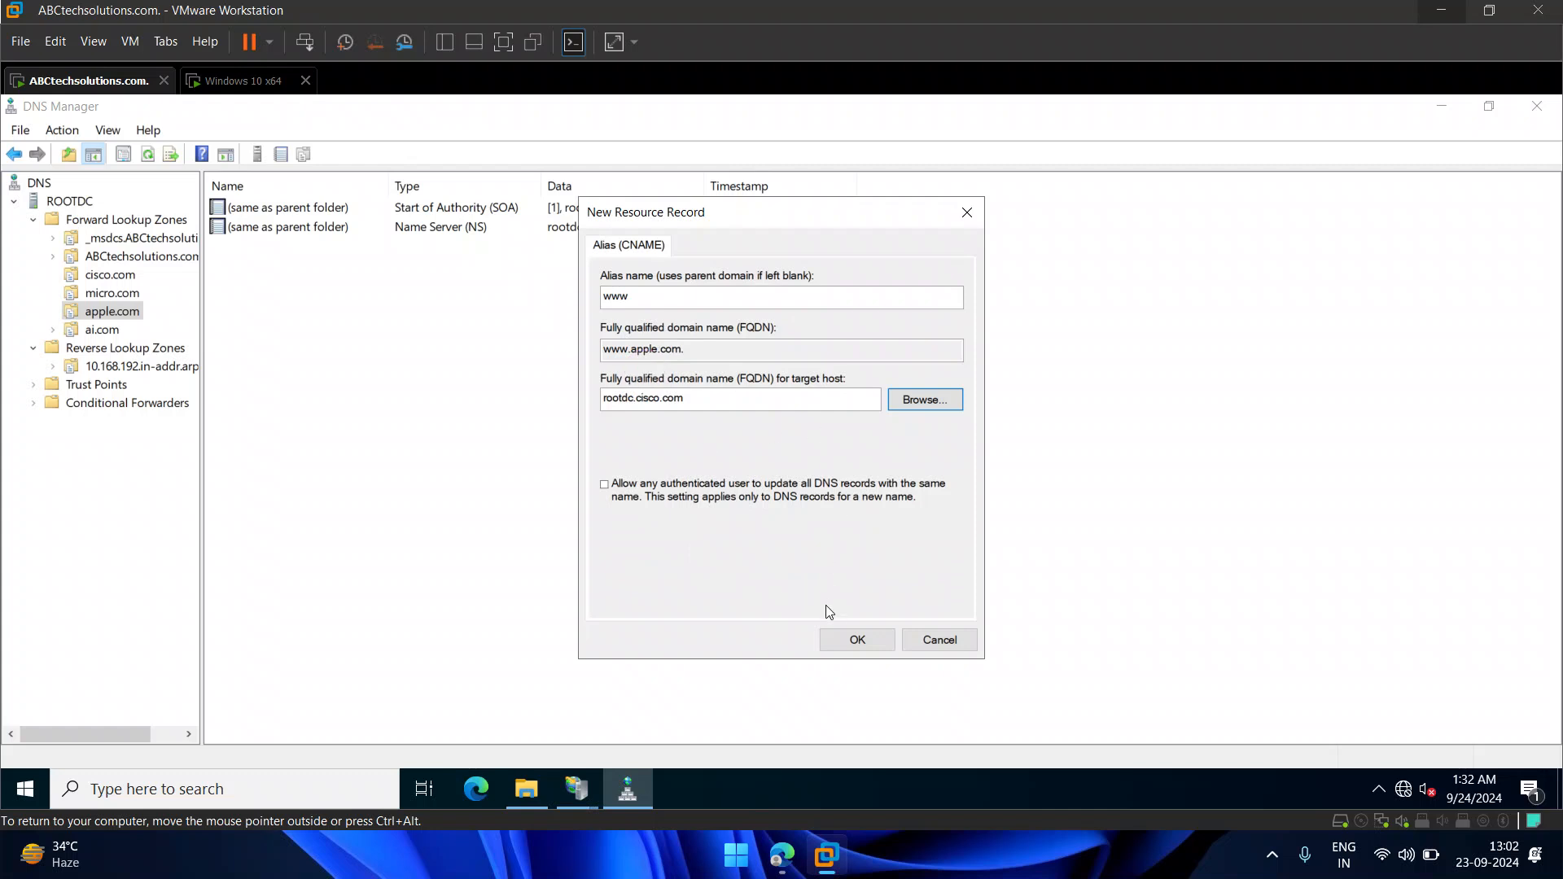
{"action": "left_click", "coordinate": [850, 639]}
- Start a new alias (CNAME) record named www in the ai.com zone
{"action": "left_click", "coordinate": [104, 330]}
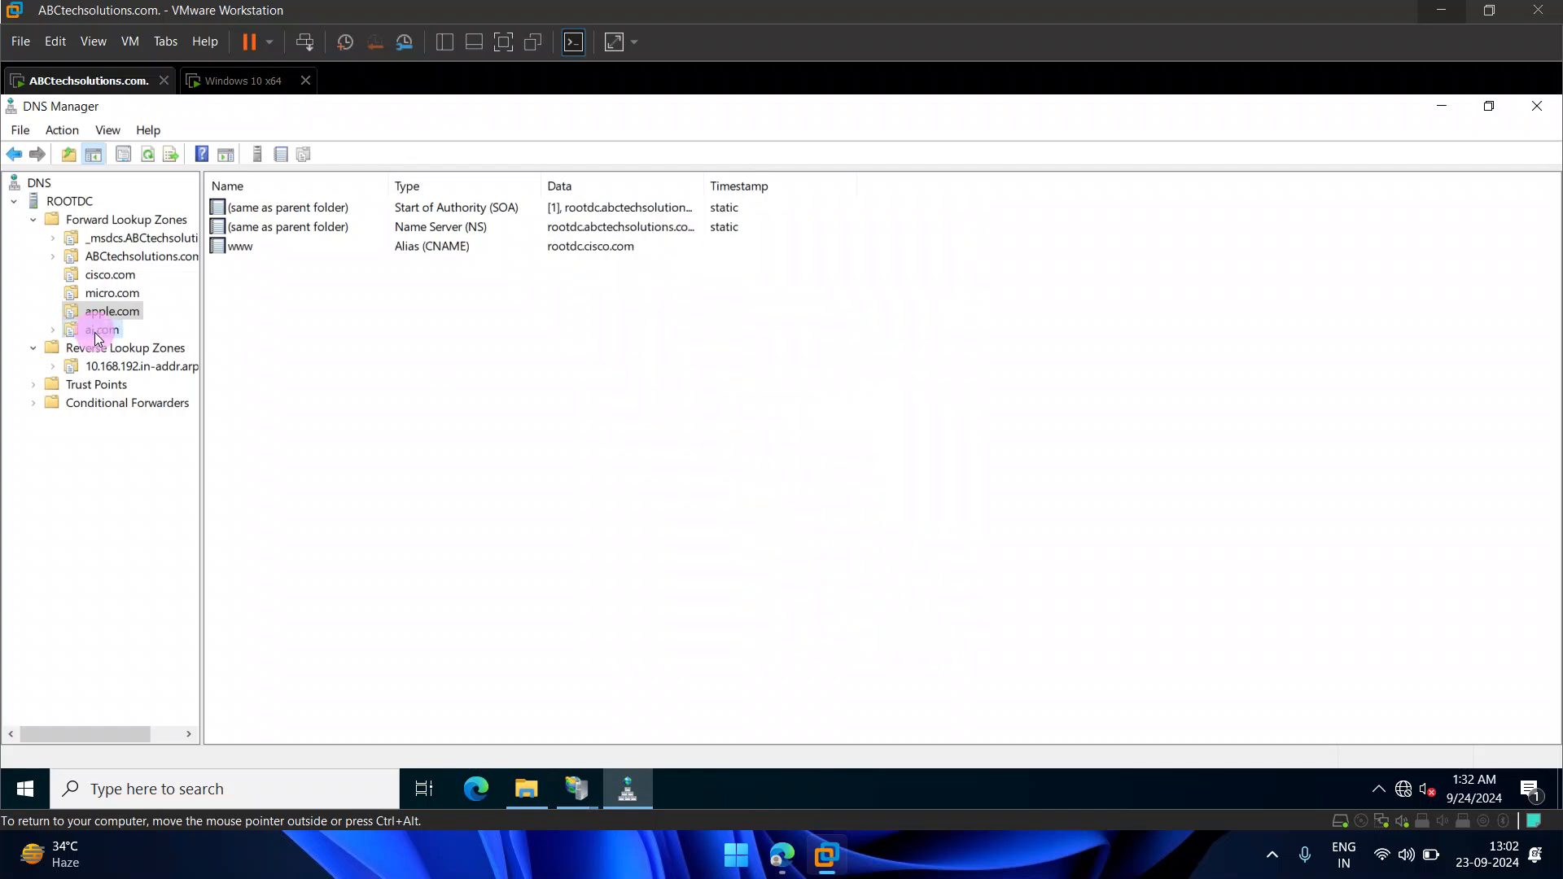
{"action": "right_click", "coordinate": [388, 315]}
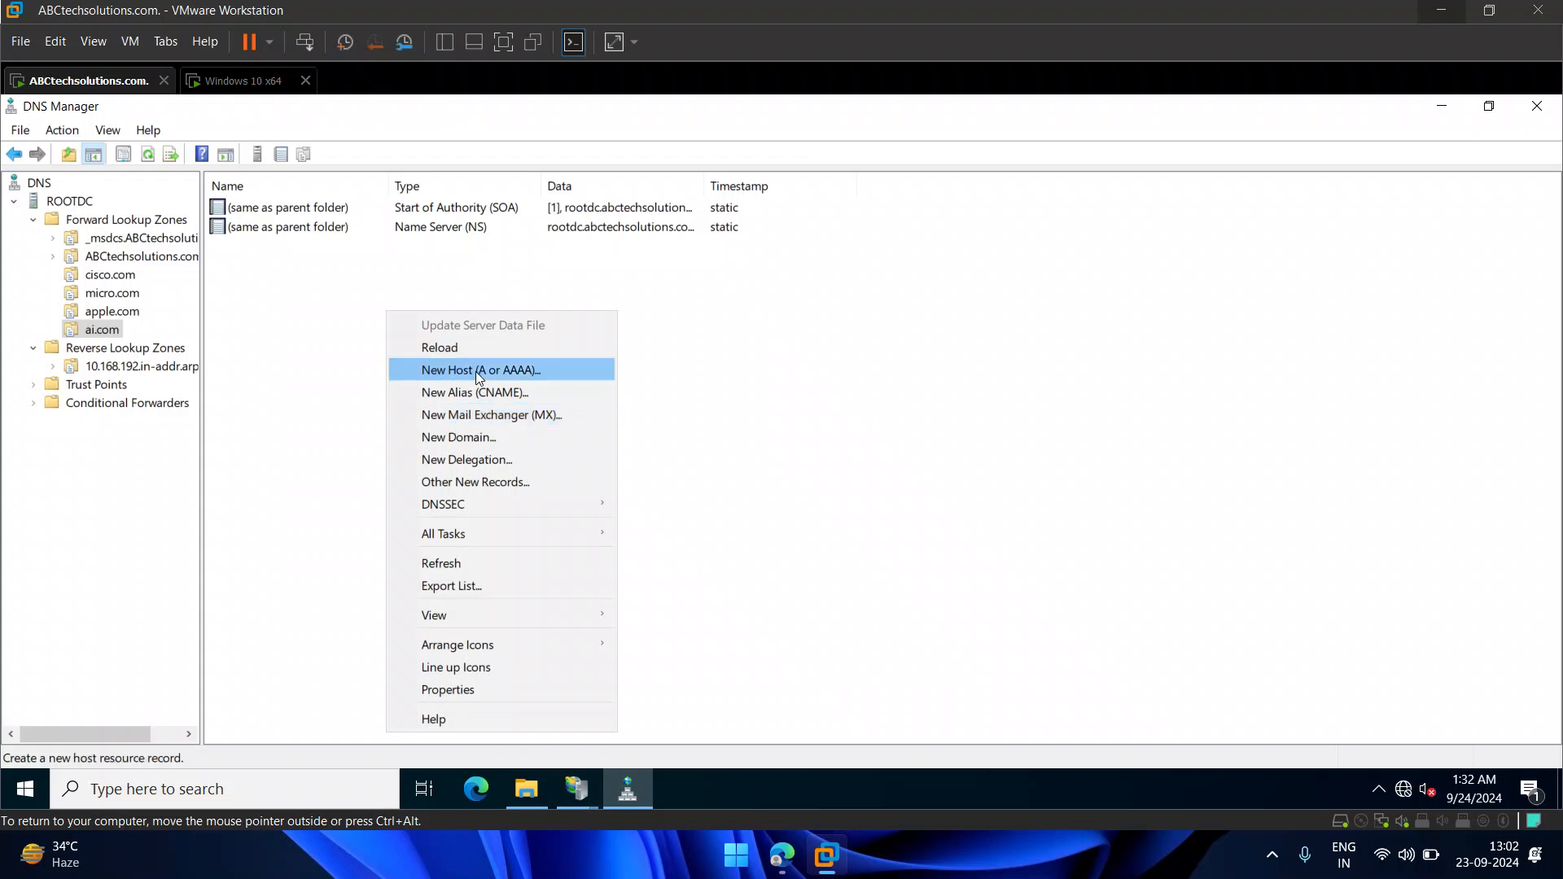
{"action": "left_click", "coordinate": [474, 391]}
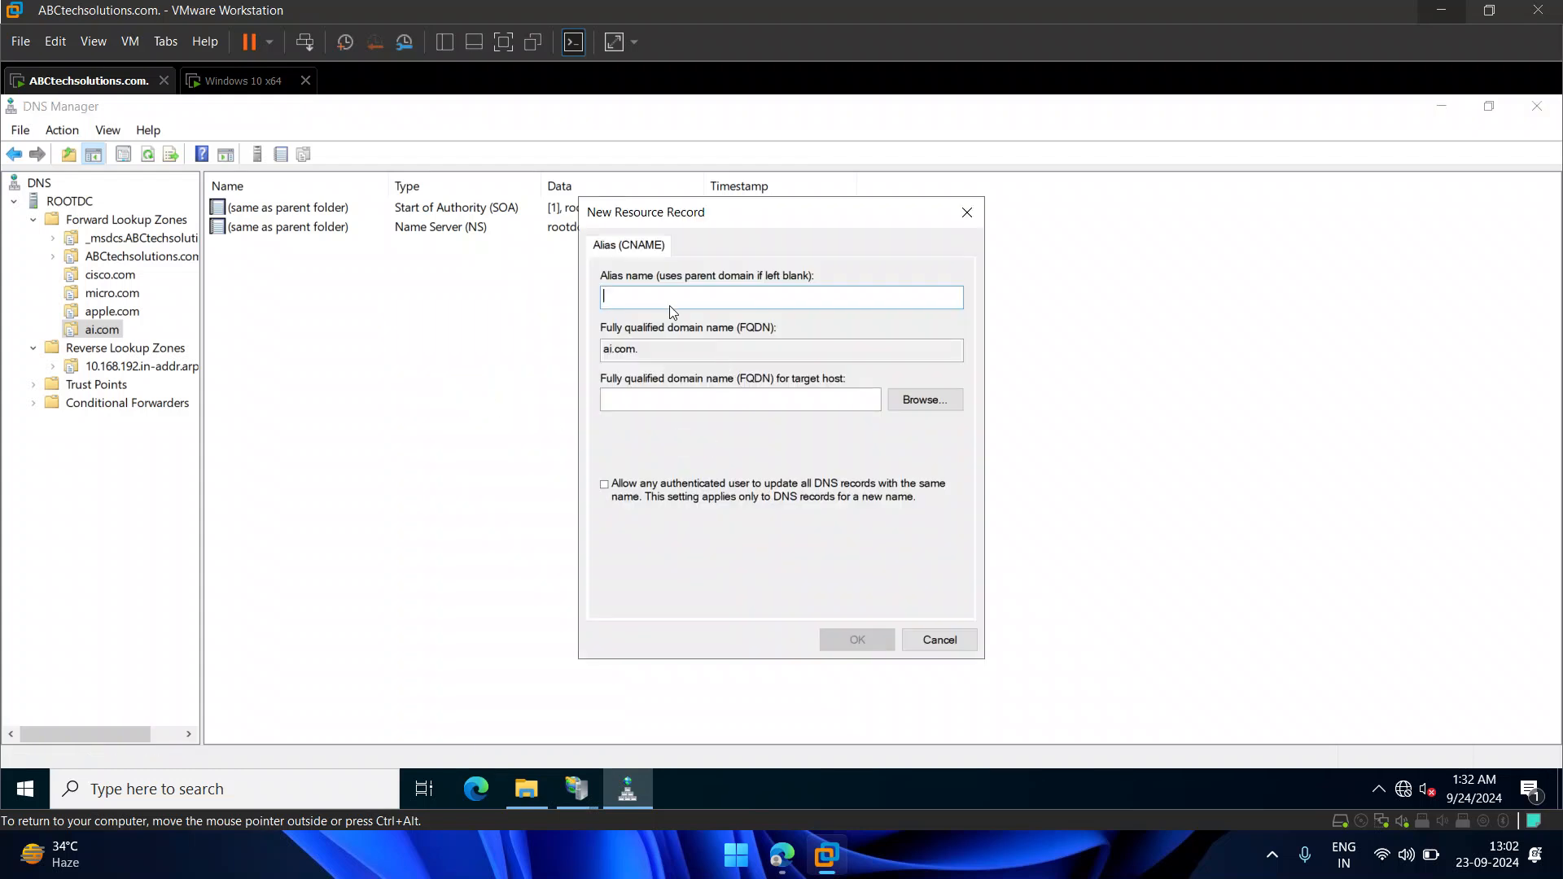
{"action": "type", "text": "www"}
{"action": "key", "text": "Tab"}
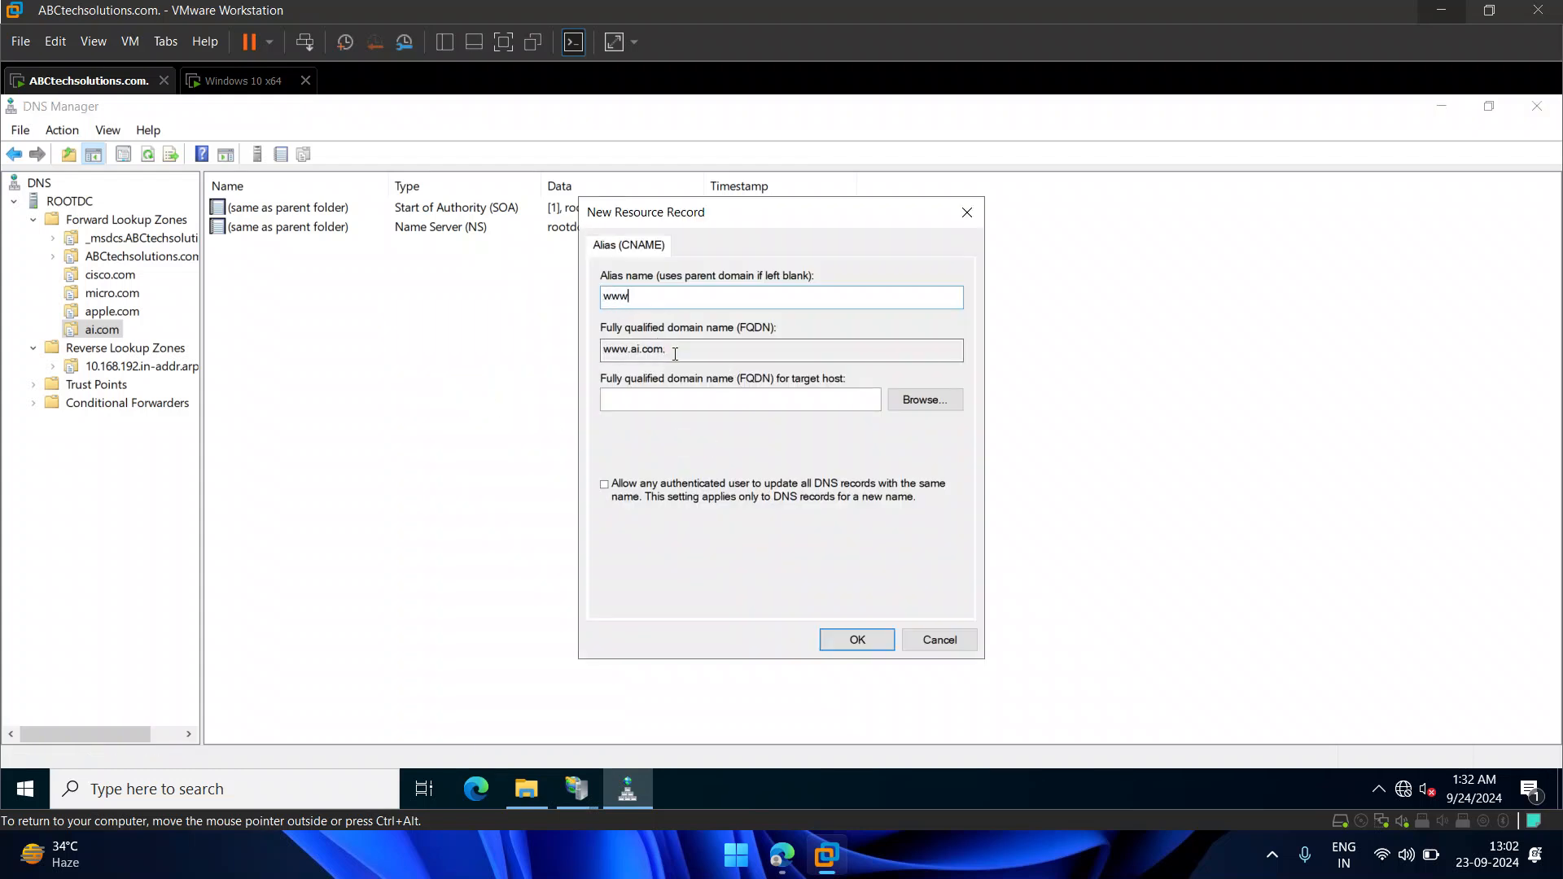
- Browse to the rootdc host record in the cisco.com zone as the target host, and create ai.com's www alias
{"action": "left_click", "coordinate": [918, 404]}
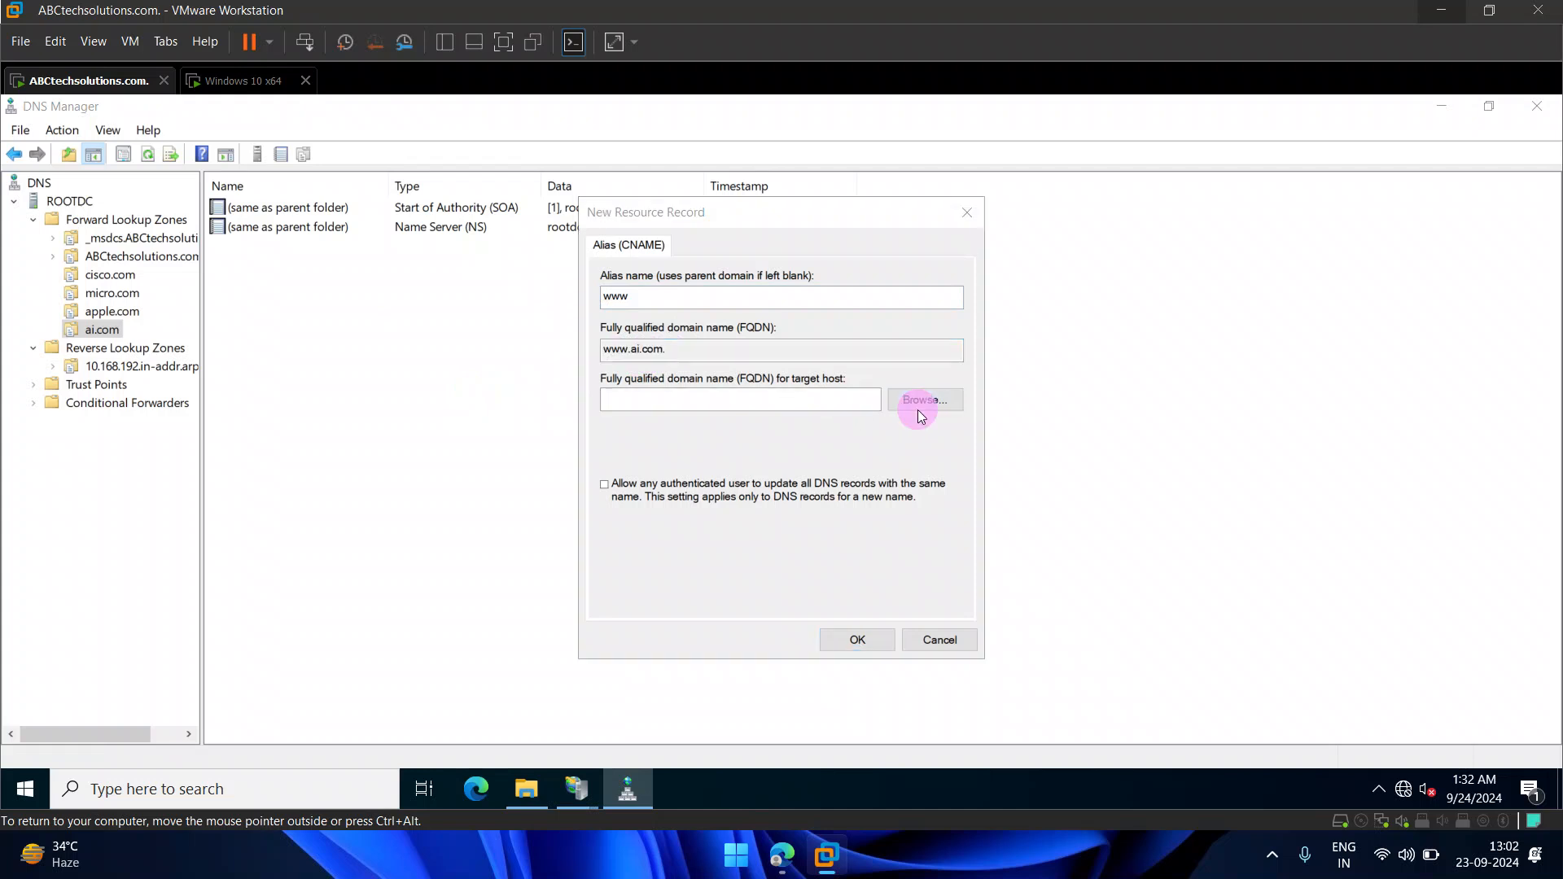
{"action": "double_click", "coordinate": [645, 367]}
{"action": "double_click", "coordinate": [645, 367]}
{"action": "left_click", "coordinate": [651, 367]}
{"action": "double_click", "coordinate": [647, 402]}
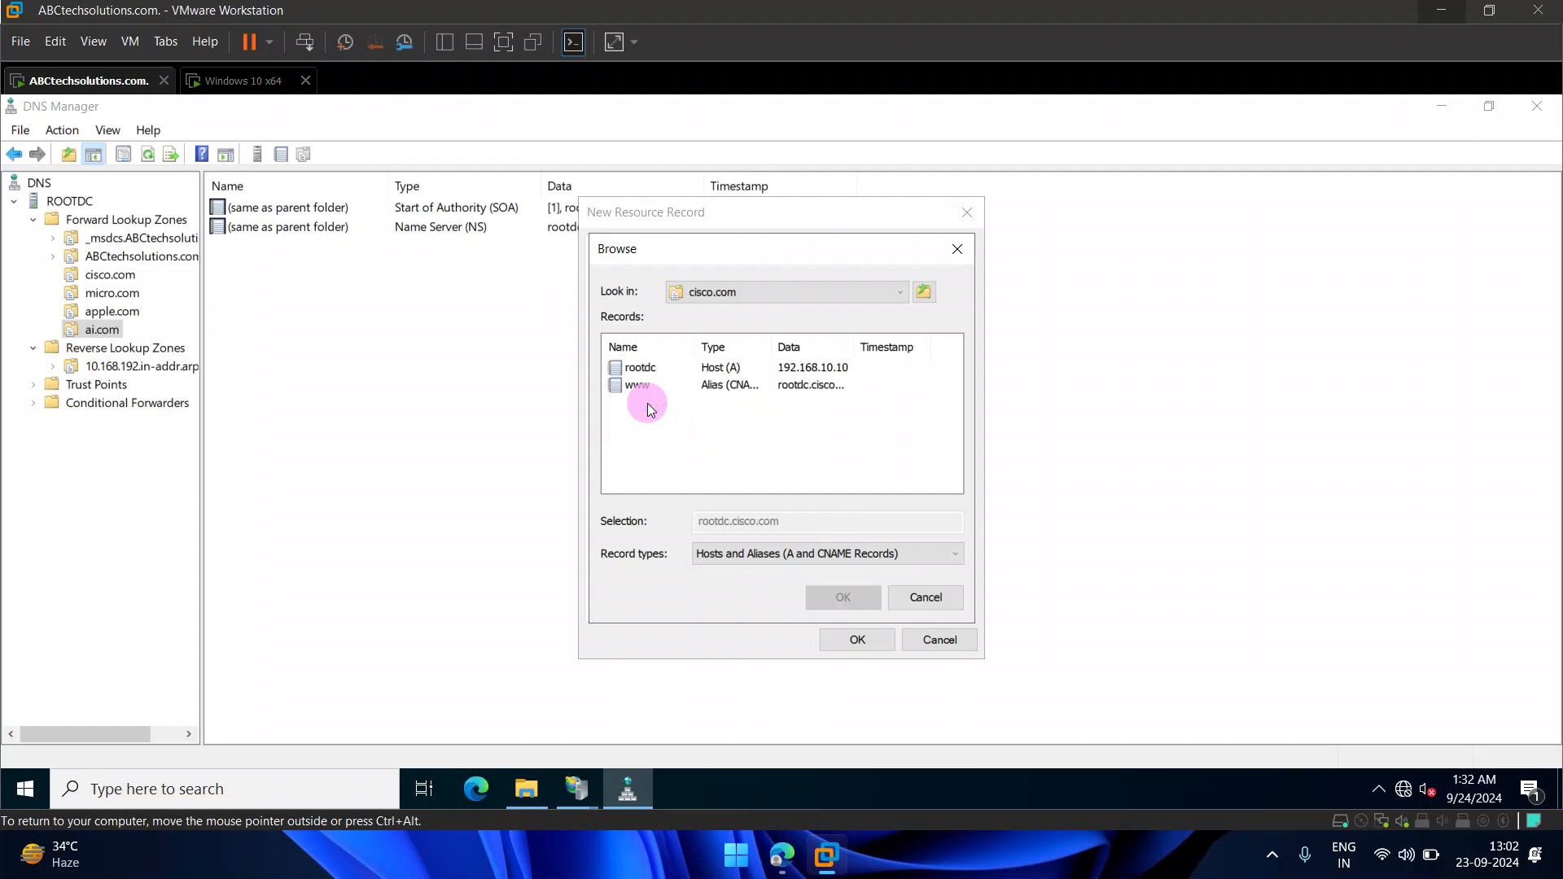
{"action": "left_click", "coordinate": [640, 368]}
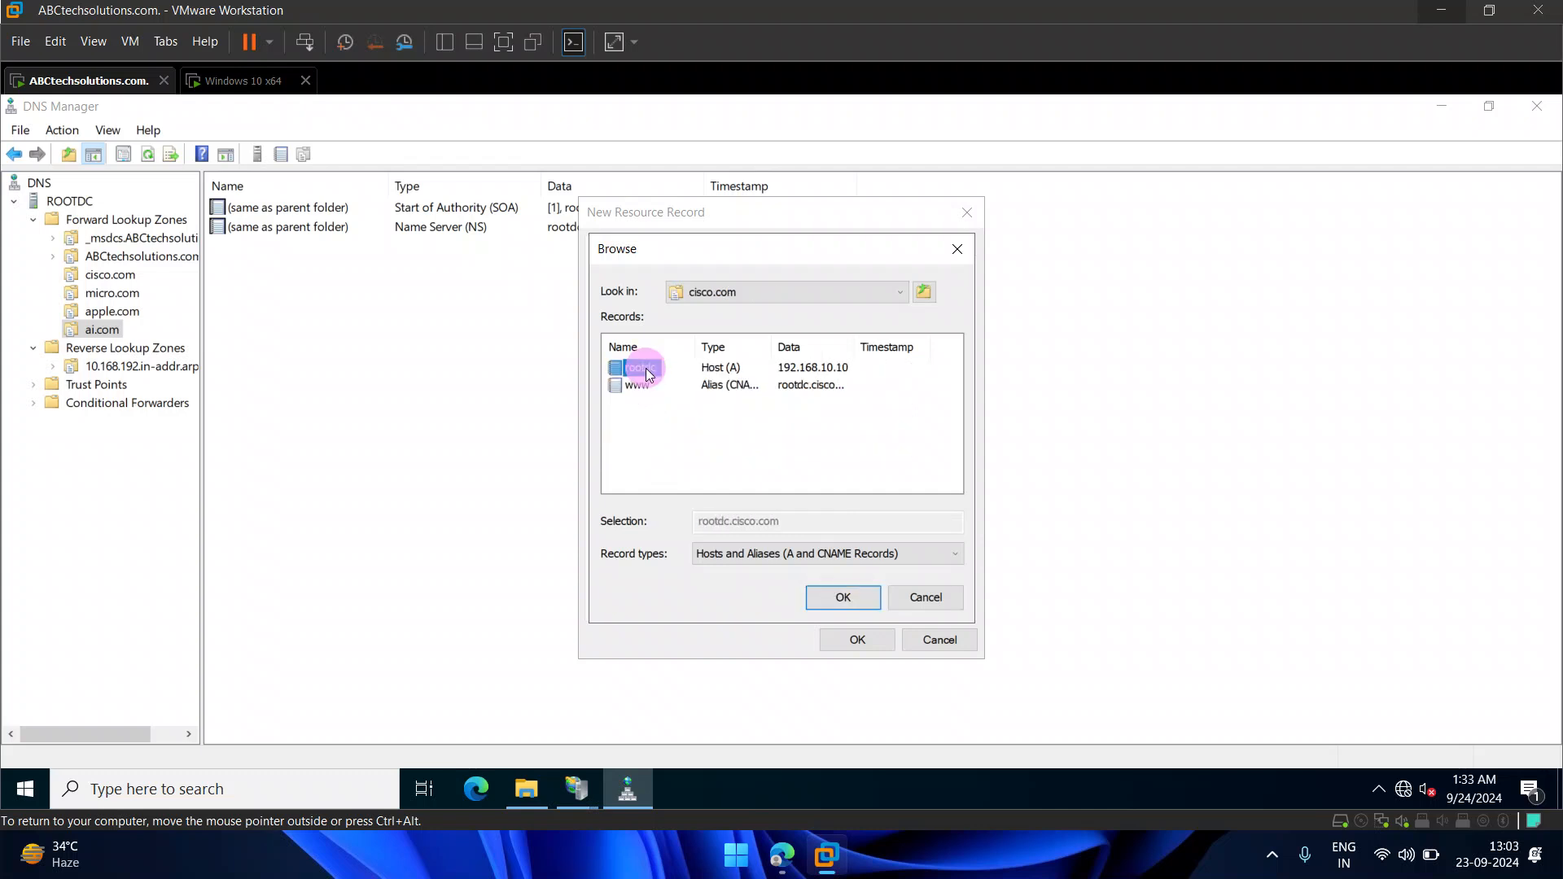
{"action": "left_click", "coordinate": [863, 598]}
{"action": "left_click", "coordinate": [854, 642]}
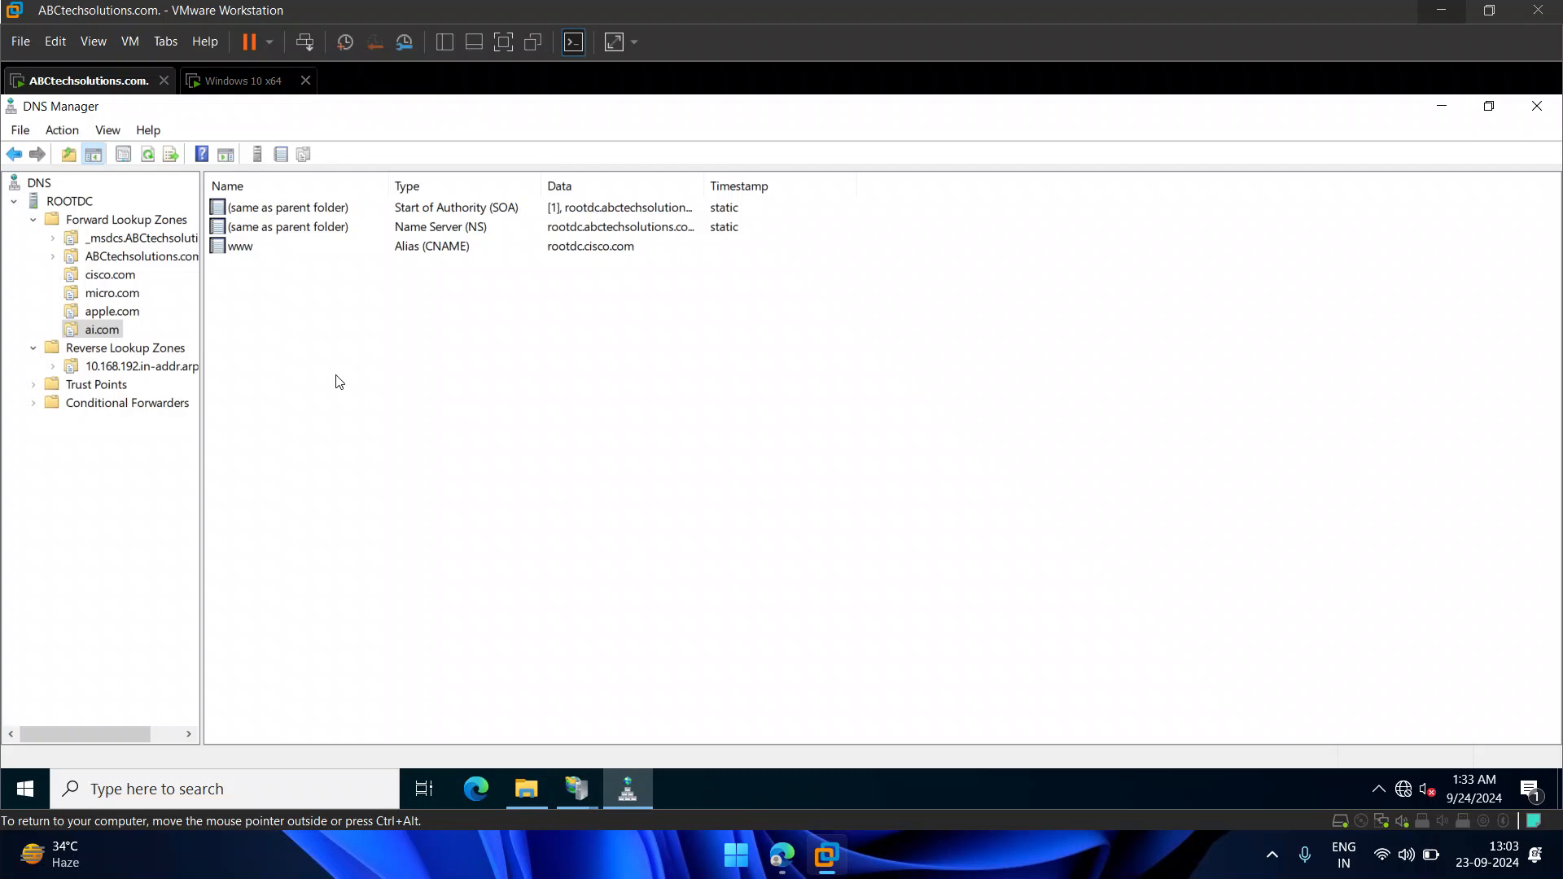
- Review the cisco.com and apple.com zone records, and refresh the 10.168.192.in-addr.arpa reverse zone to examine its pointer records
{"action": "left_click", "coordinate": [112, 275]}
{"action": "left_click", "coordinate": [119, 310]}
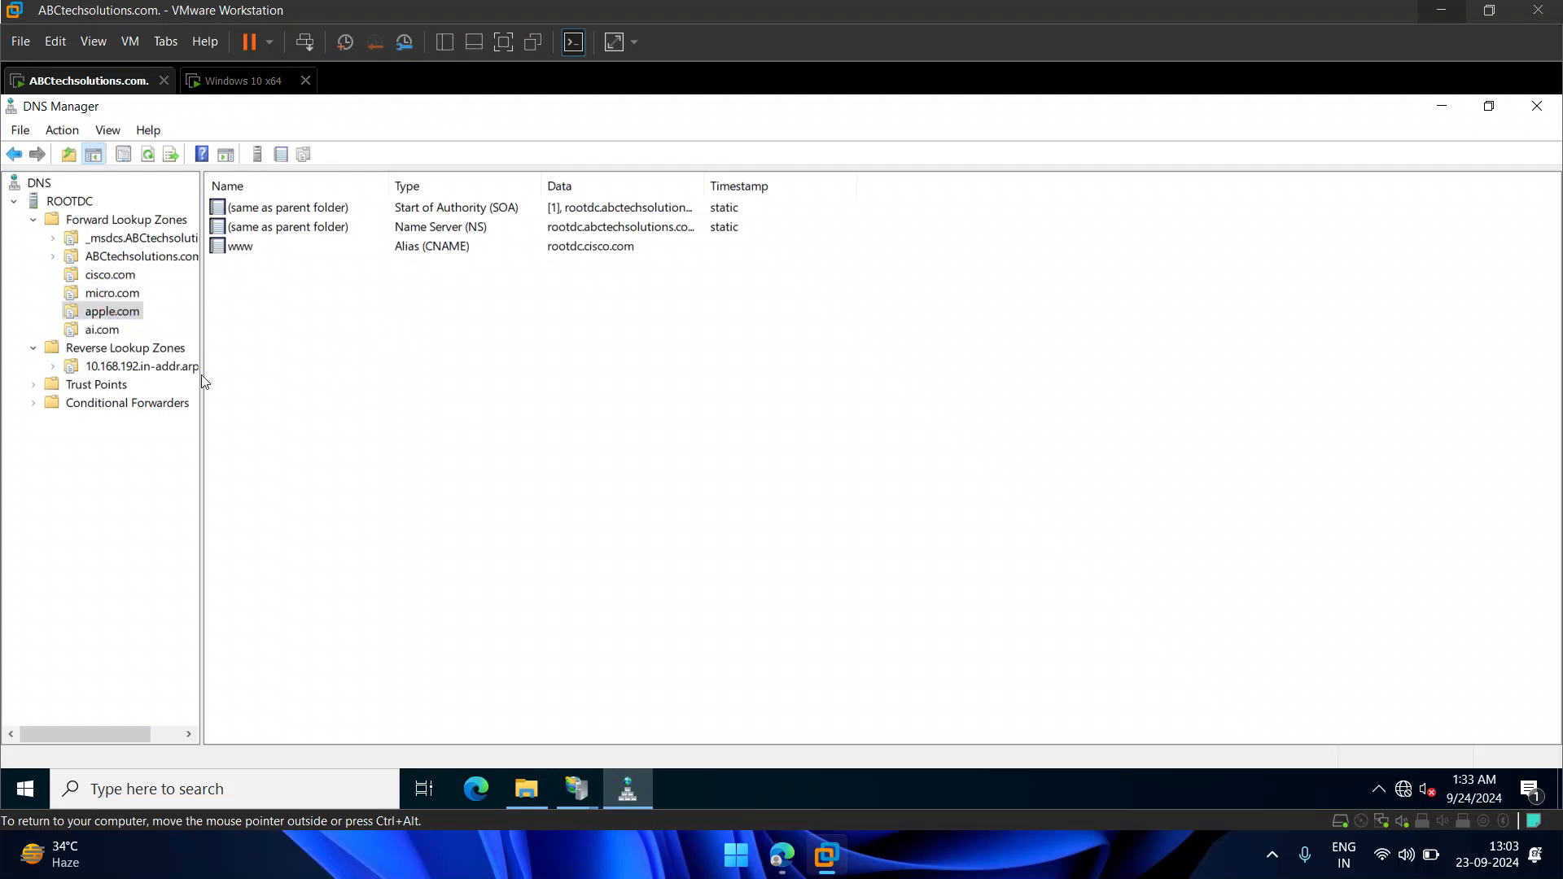
{"action": "left_click", "coordinate": [134, 372]}
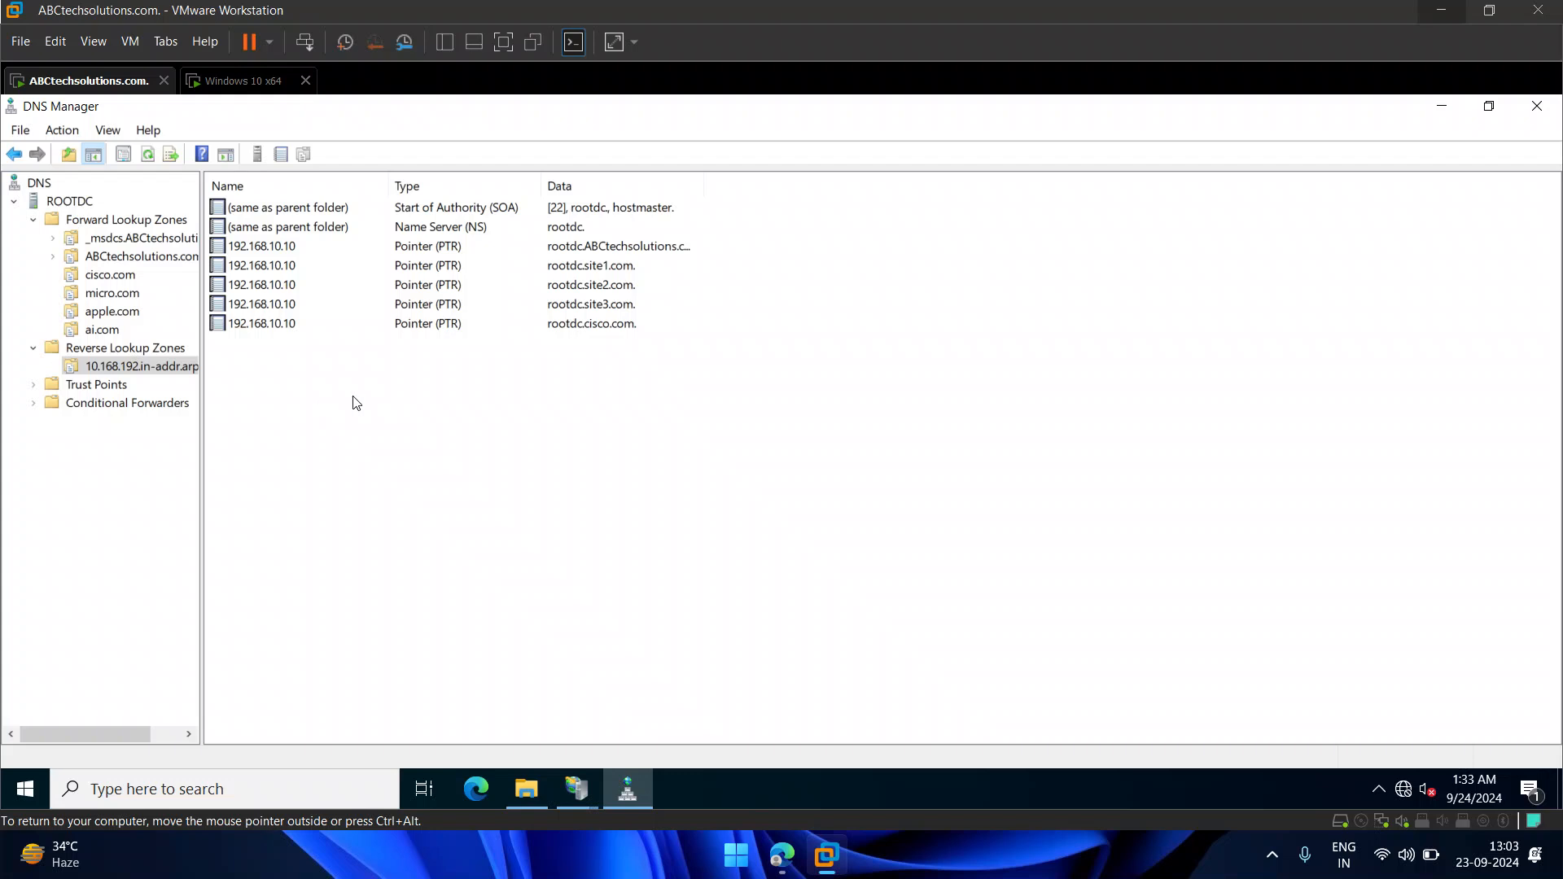
{"action": "left_click", "coordinate": [620, 267]}
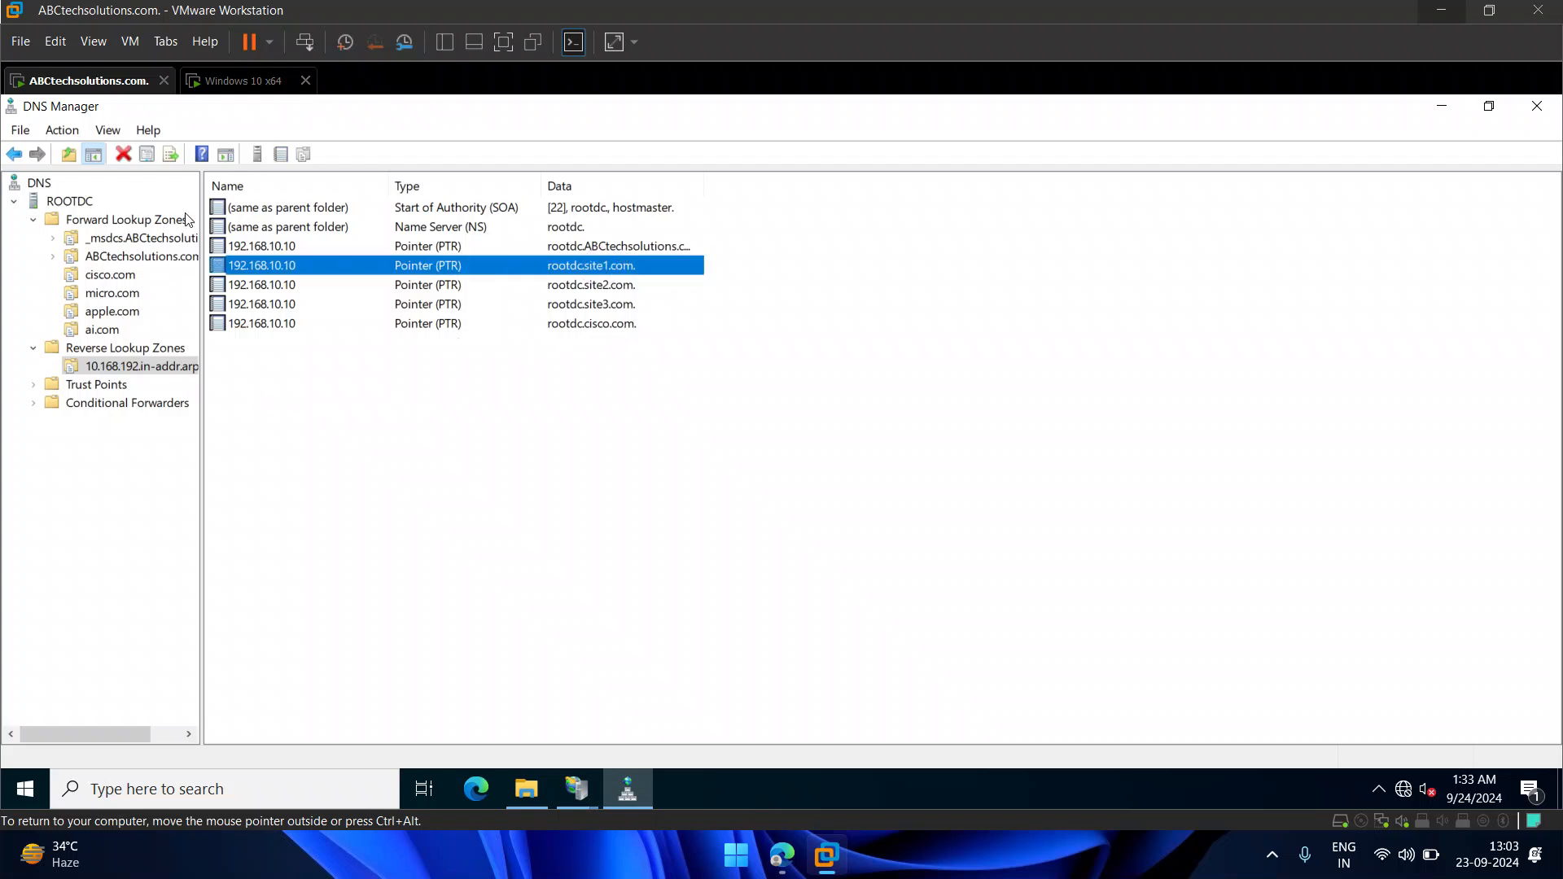
{"action": "left_click", "coordinate": [373, 408]}
{"action": "left_click", "coordinate": [149, 154]}
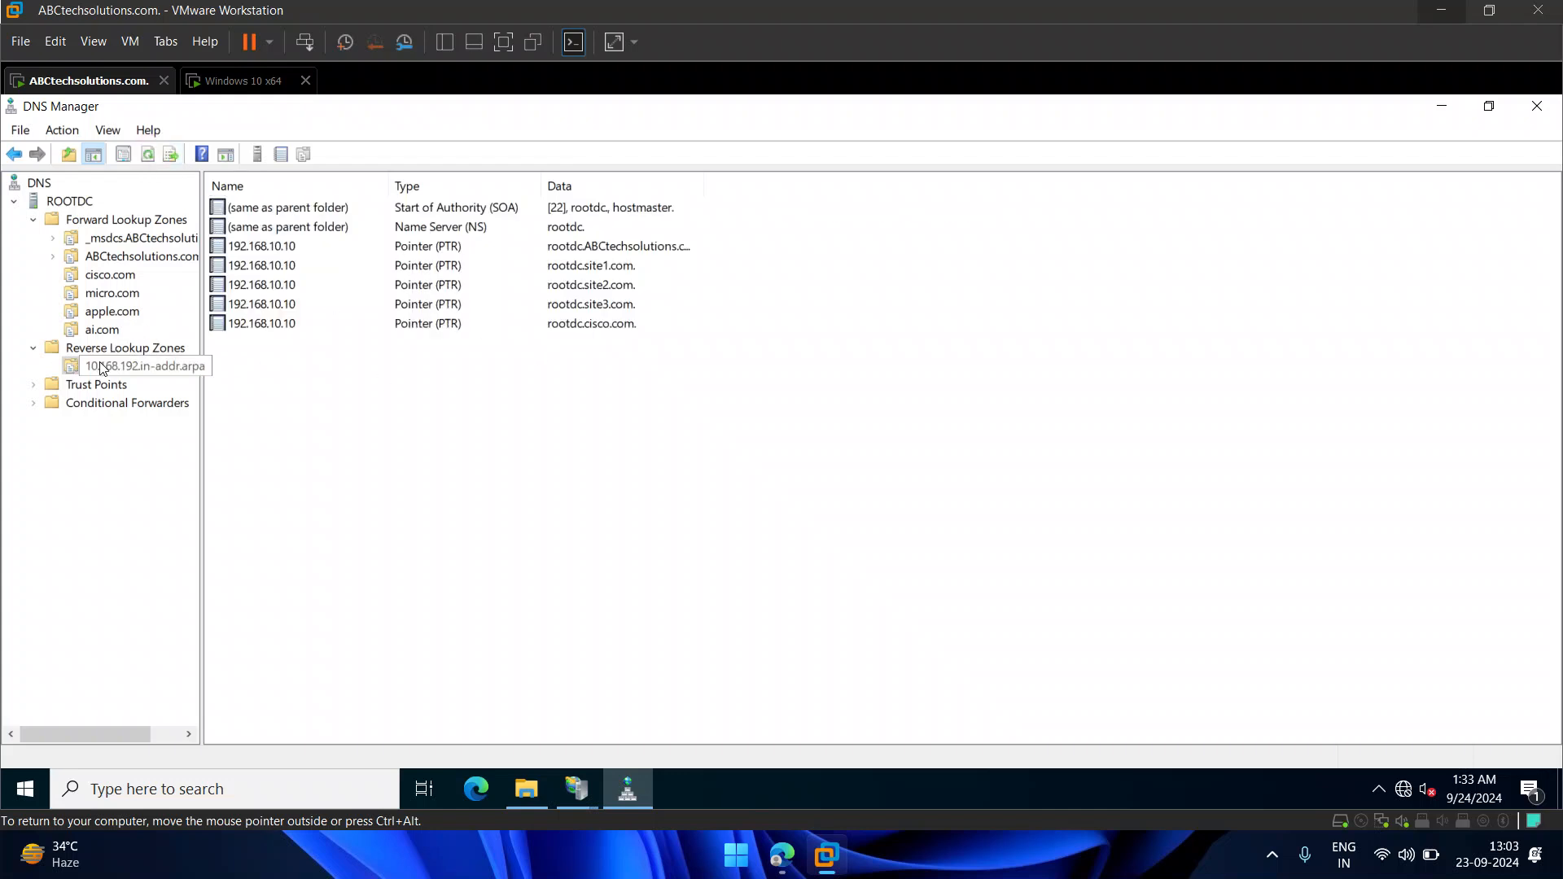
{"action": "right_click", "coordinate": [350, 418]}
{"action": "left_click", "coordinate": [734, 448]}
{"action": "left_click", "coordinate": [149, 155]}
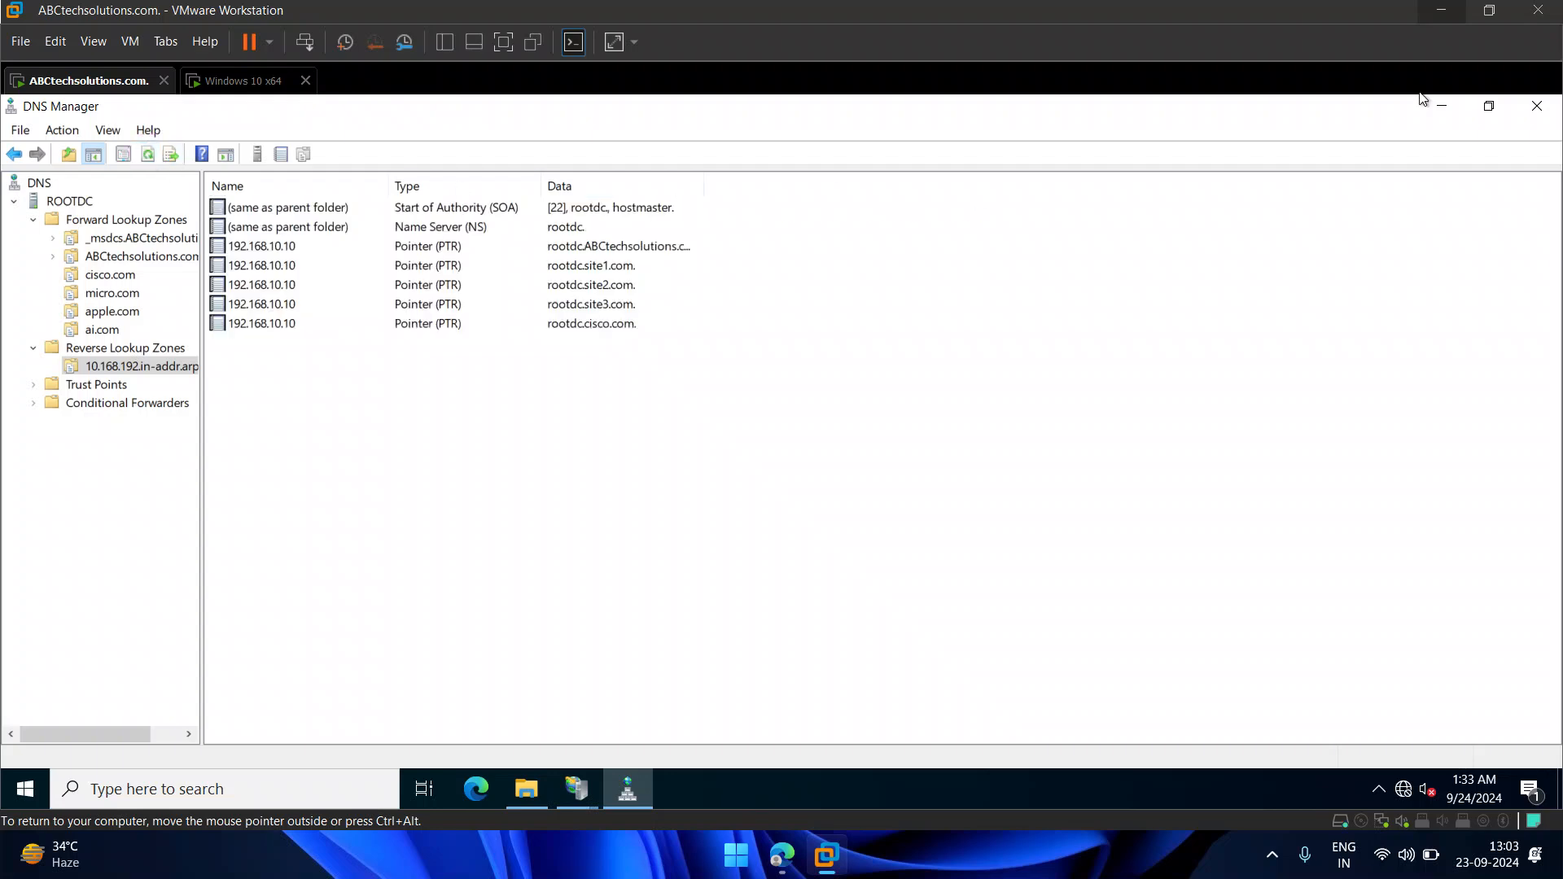
{"action": "left_click", "coordinate": [1442, 106]}
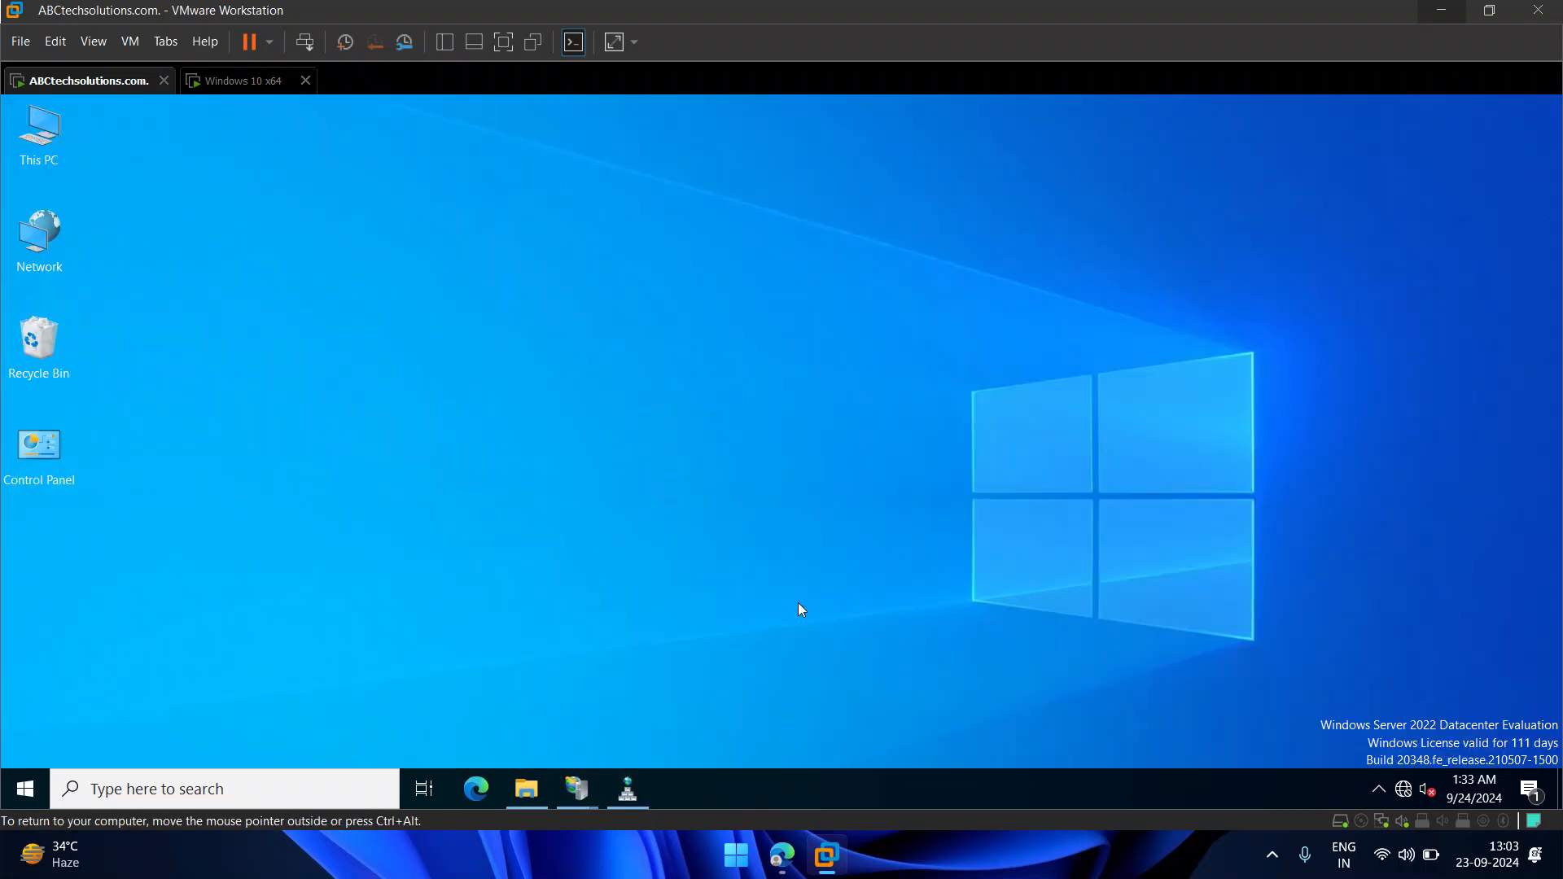
{"action": "mouse_move", "coordinate": [583, 782]}
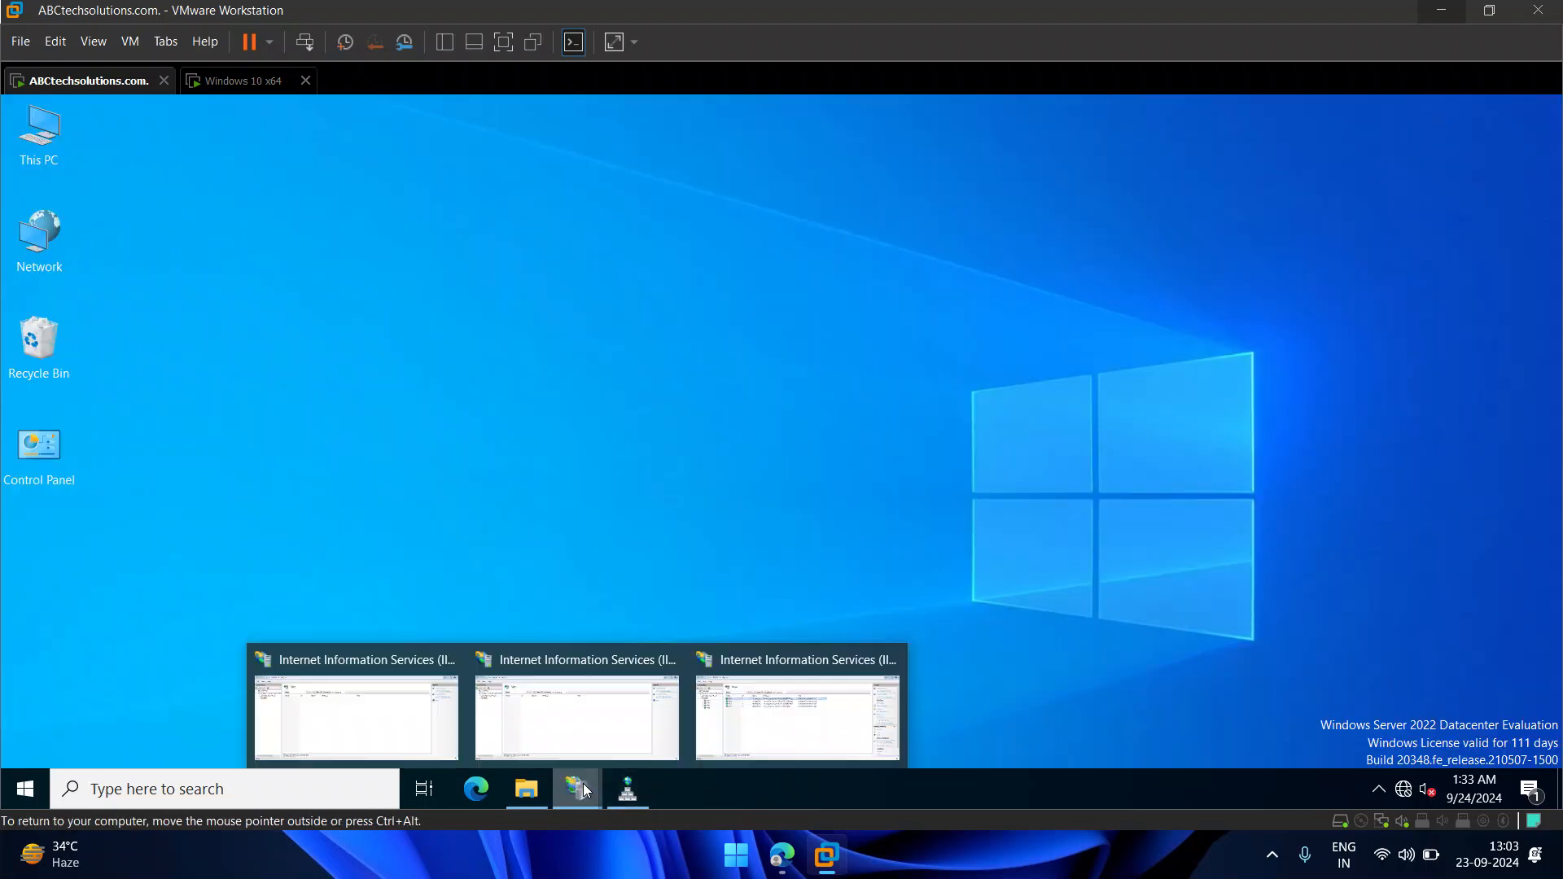
{"action": "left_click", "coordinate": [778, 736]}
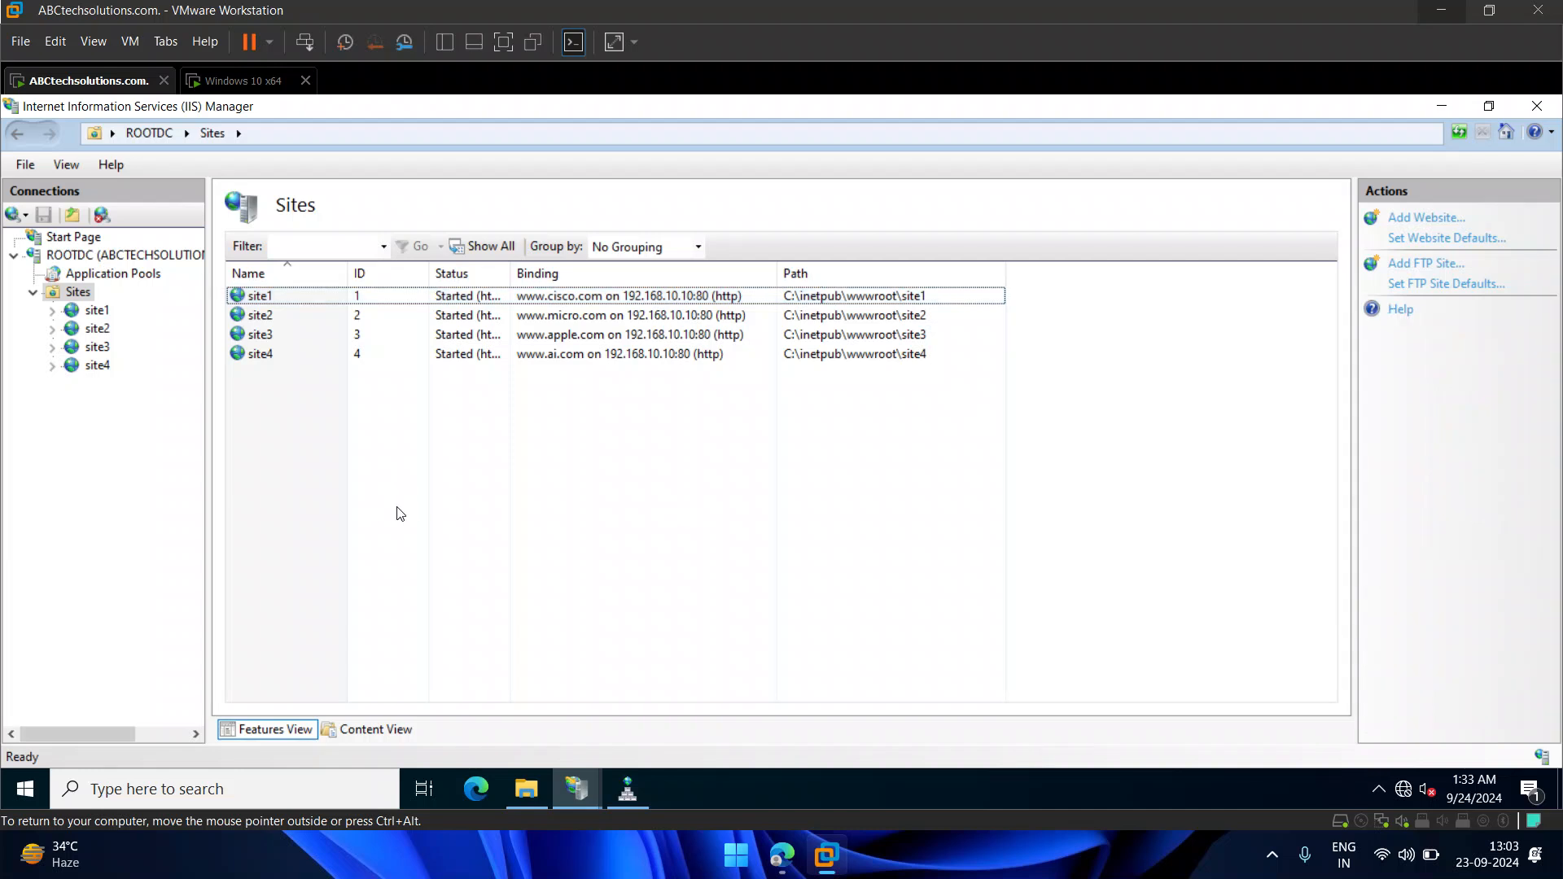
{"action": "left_click", "coordinate": [98, 314]}
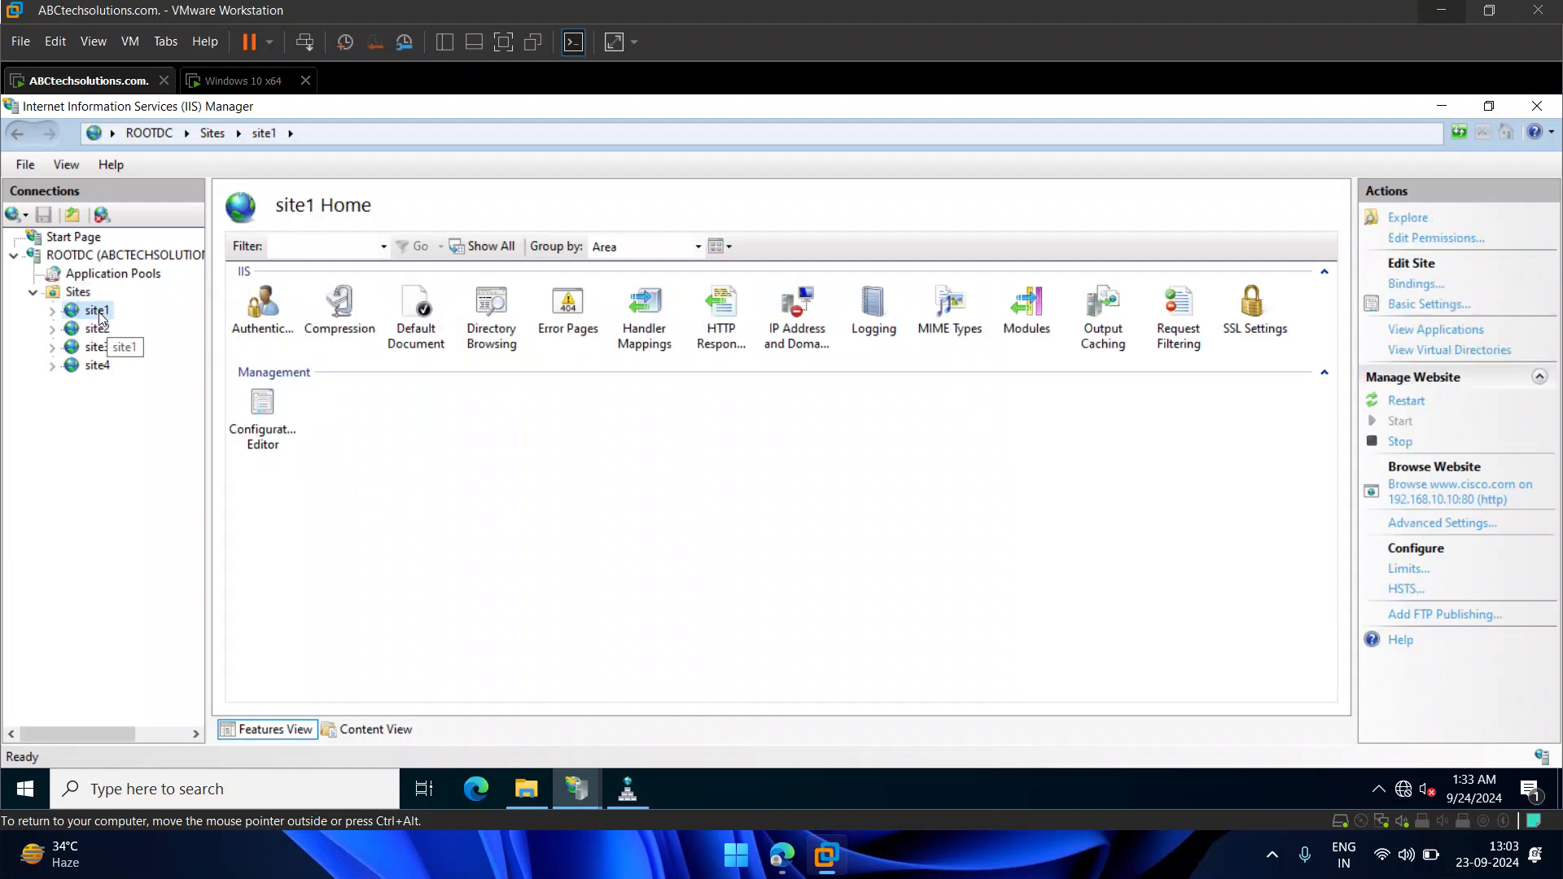
{"action": "left_click", "coordinate": [1422, 495]}
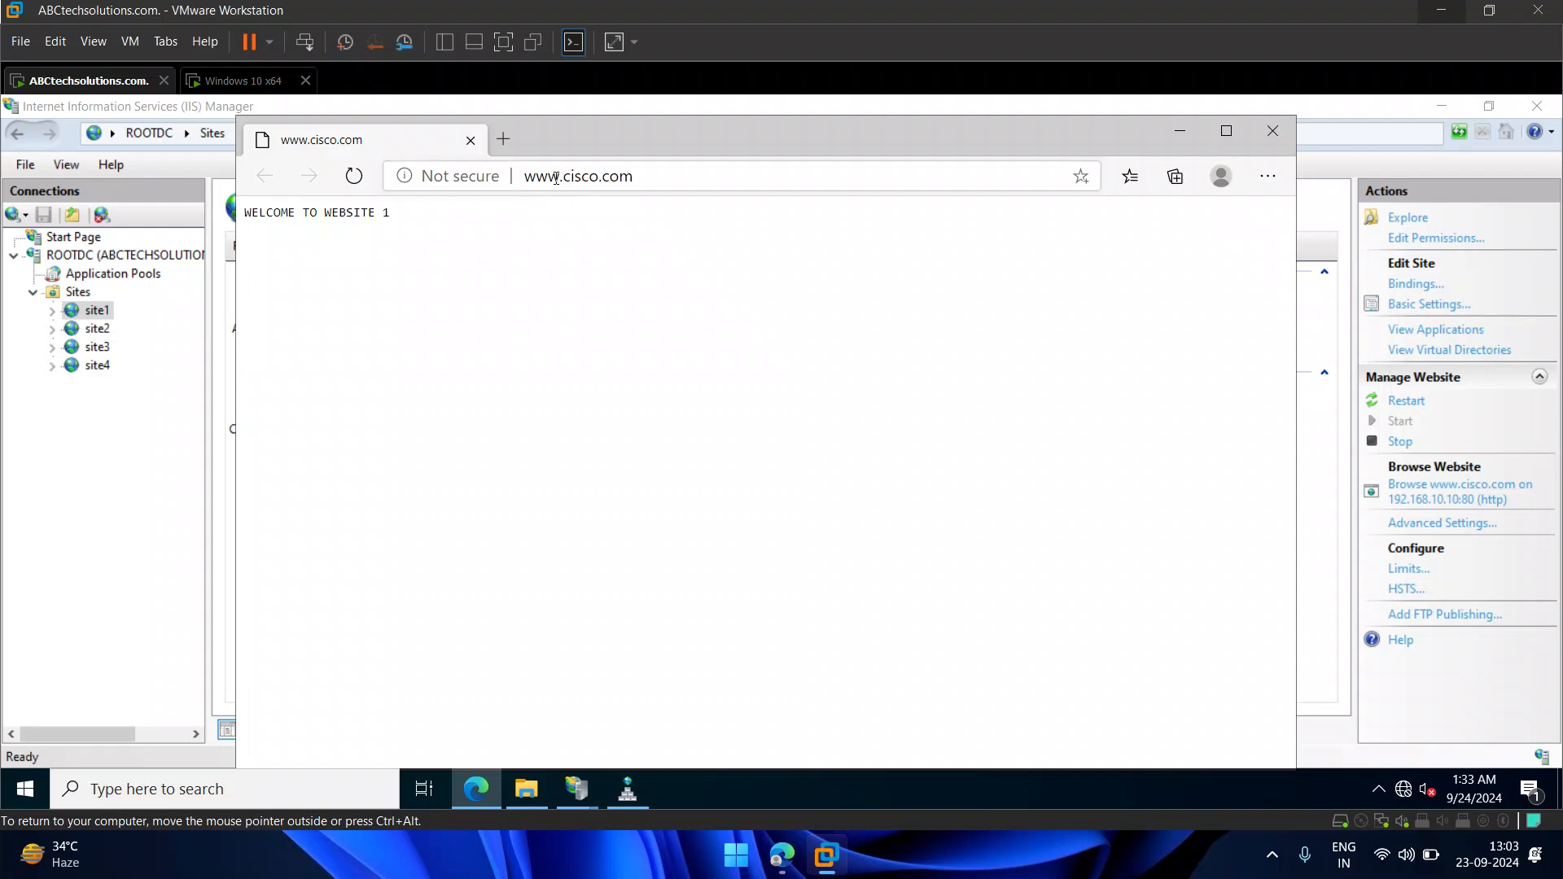
{"action": "left_click", "coordinate": [646, 175]}
{"action": "left_click", "coordinate": [645, 176]}
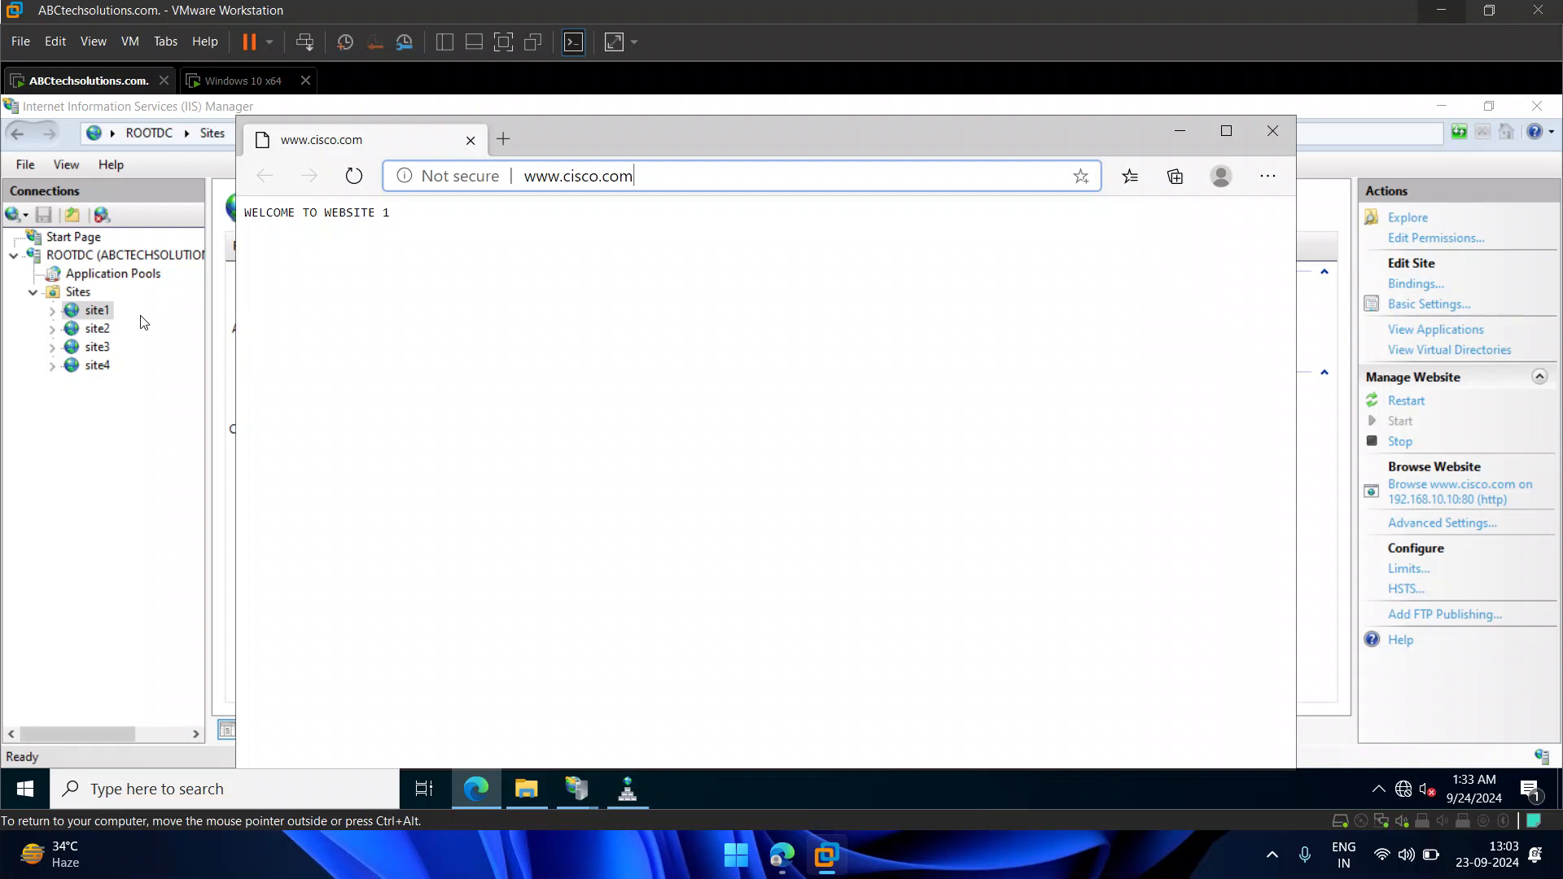
{"action": "left_click_drag", "start_coordinate": [631, 176], "coordinate": [522, 176]}
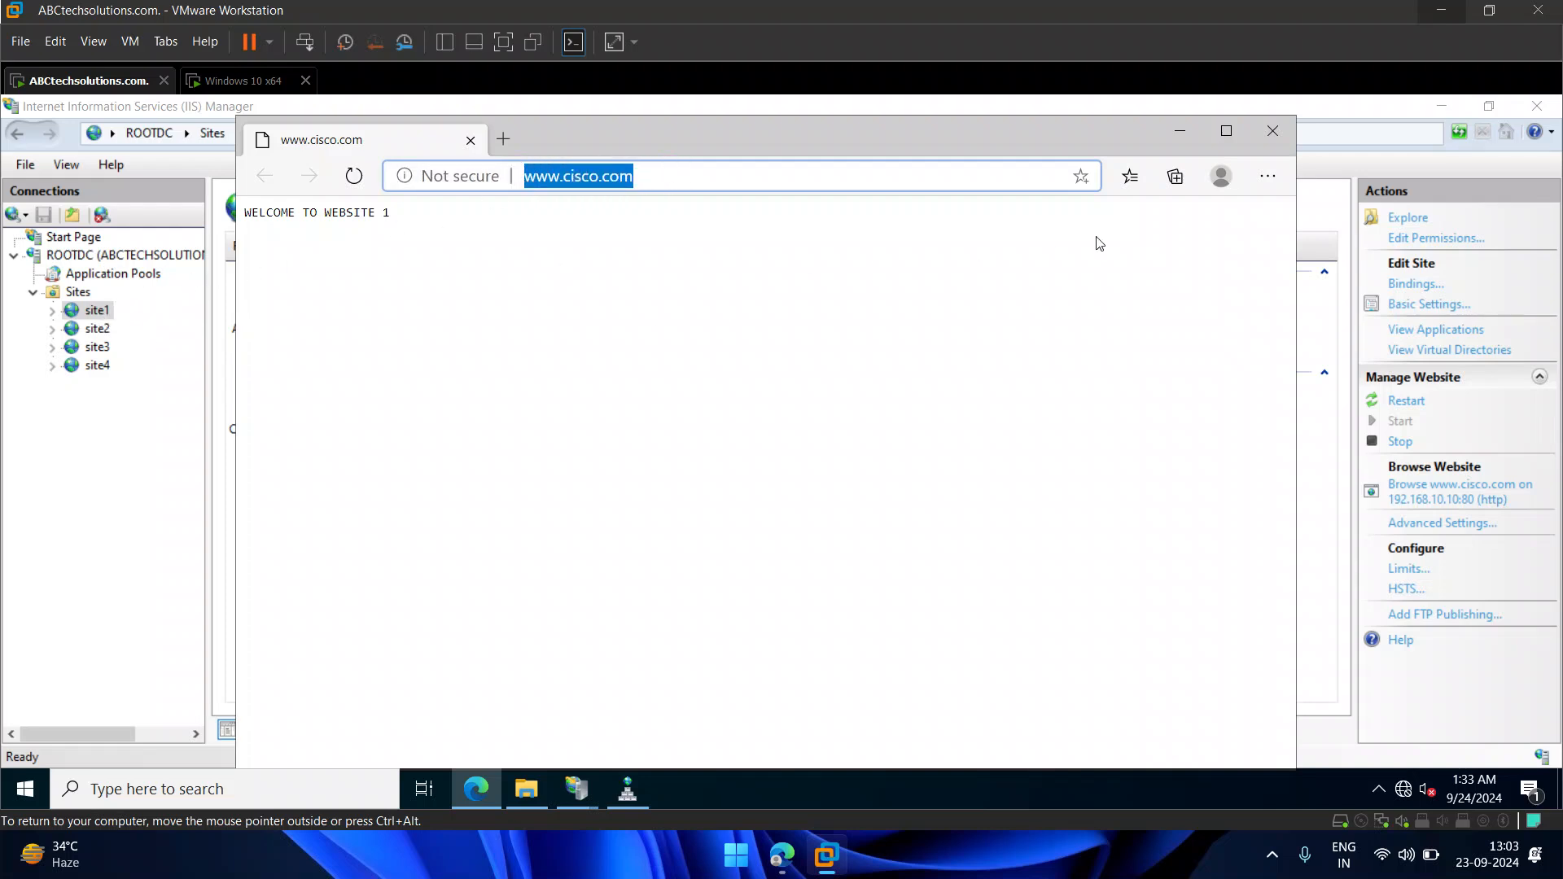
{"action": "left_click", "coordinate": [1272, 135]}
{"action": "left_click", "coordinate": [97, 347]}
{"action": "left_click", "coordinate": [92, 330]}
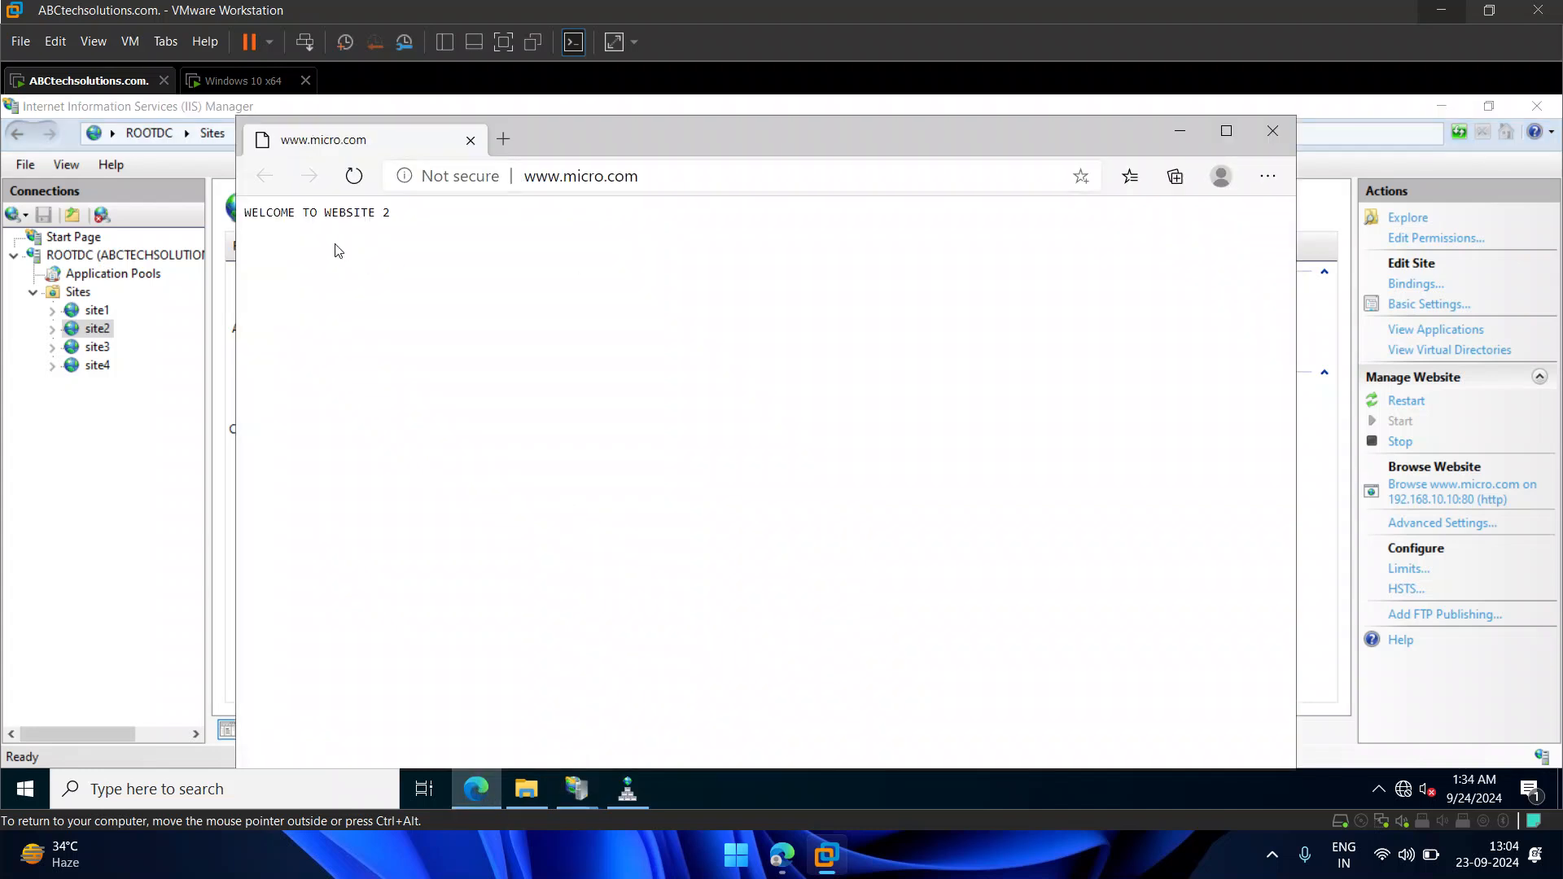
{"action": "left_click_drag", "start_coordinate": [286, 215], "coordinate": [390, 213]}
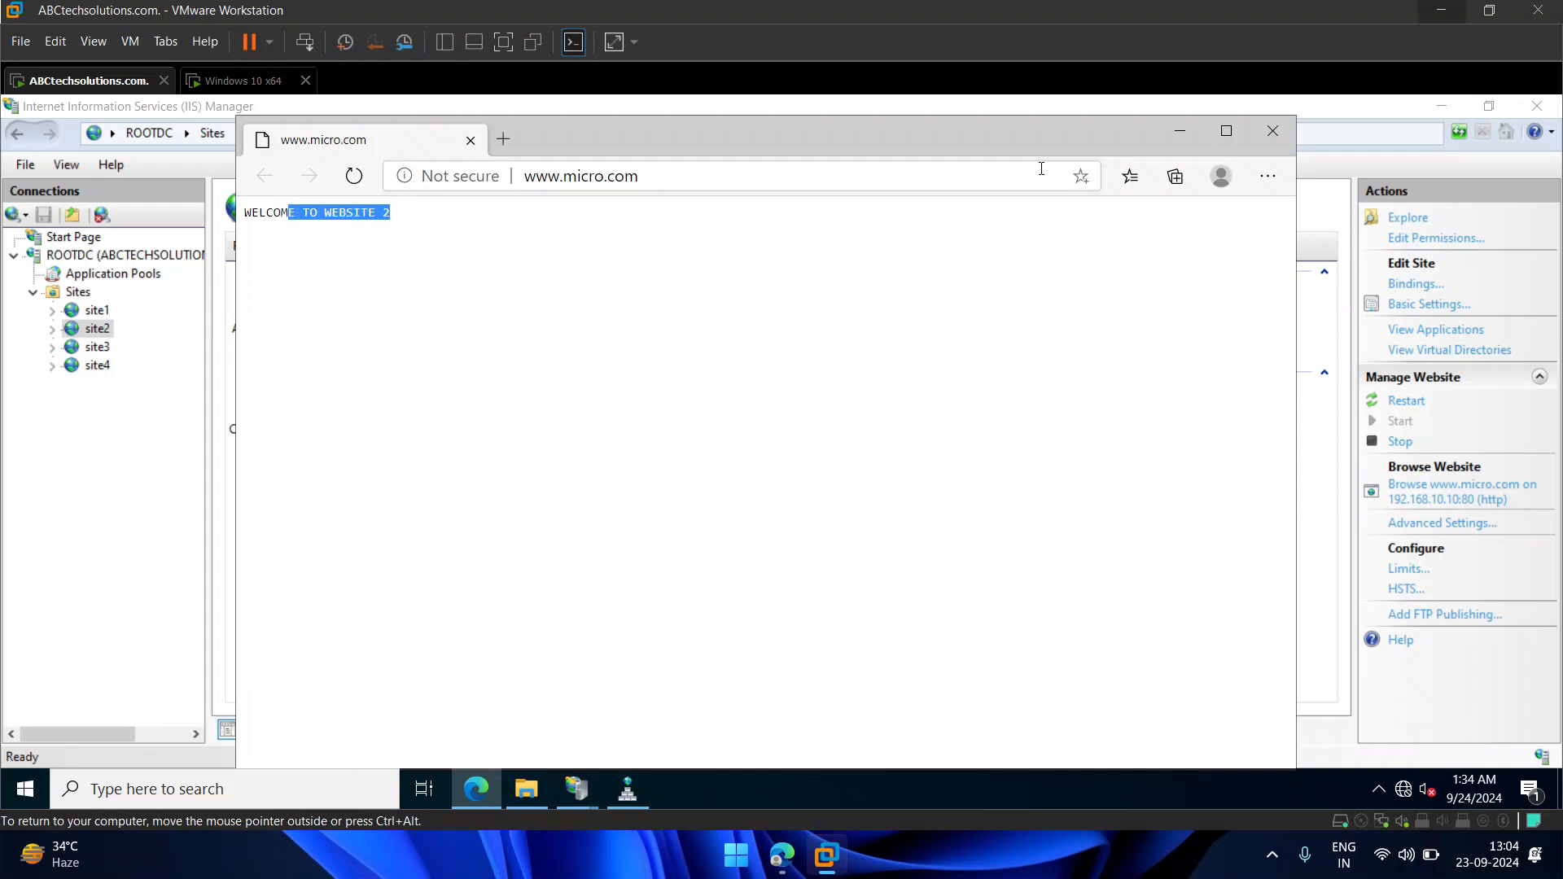
{"action": "left_click", "coordinate": [1272, 131]}
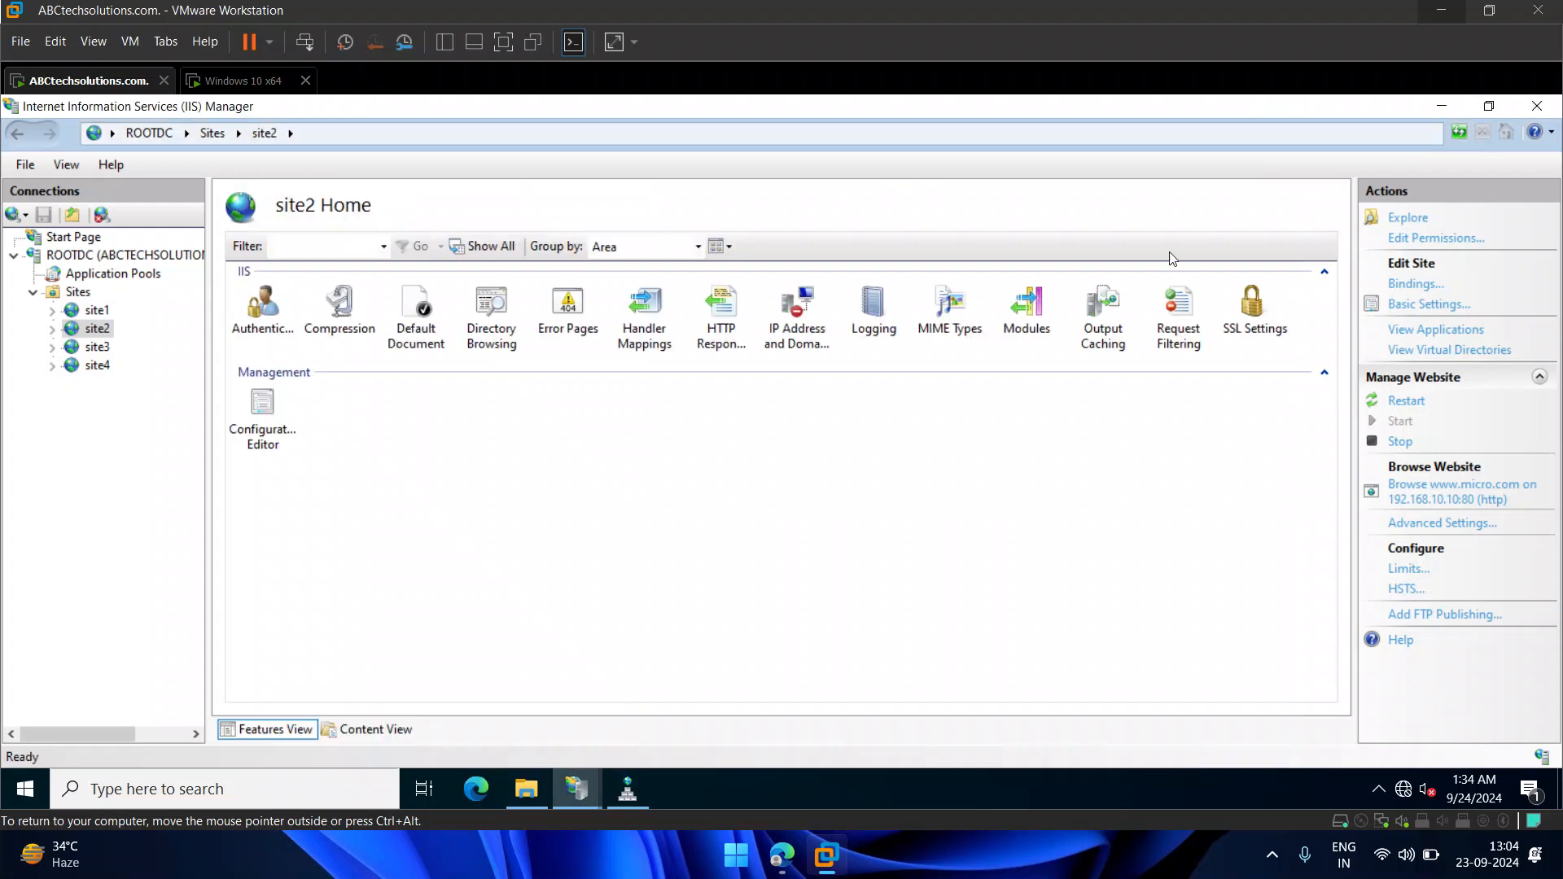
{"action": "left_click", "coordinate": [97, 346]}
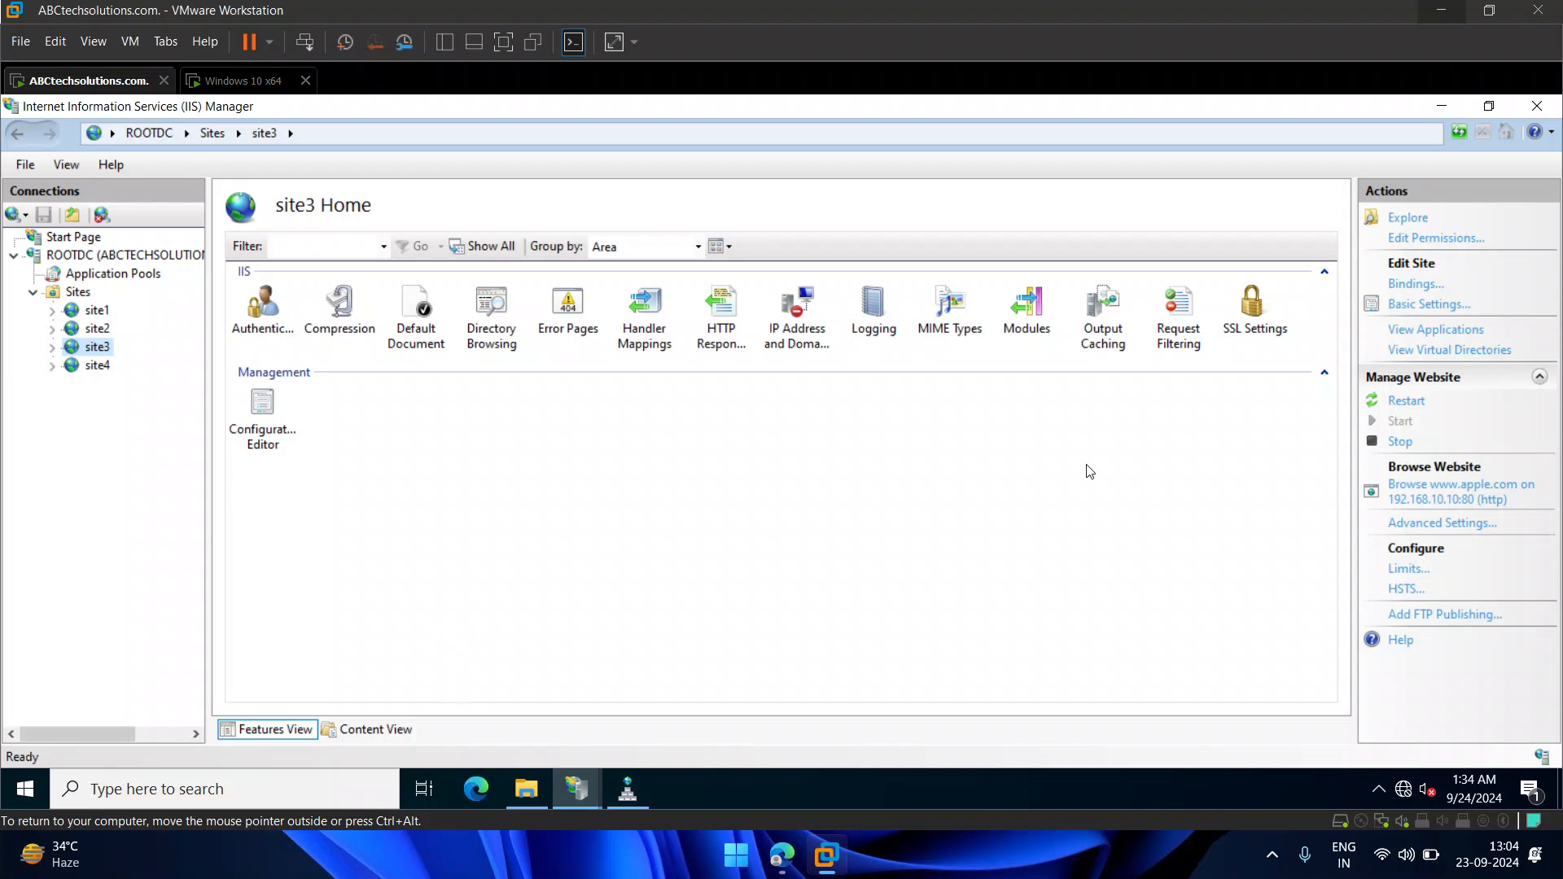
{"action": "left_click", "coordinate": [1457, 489]}
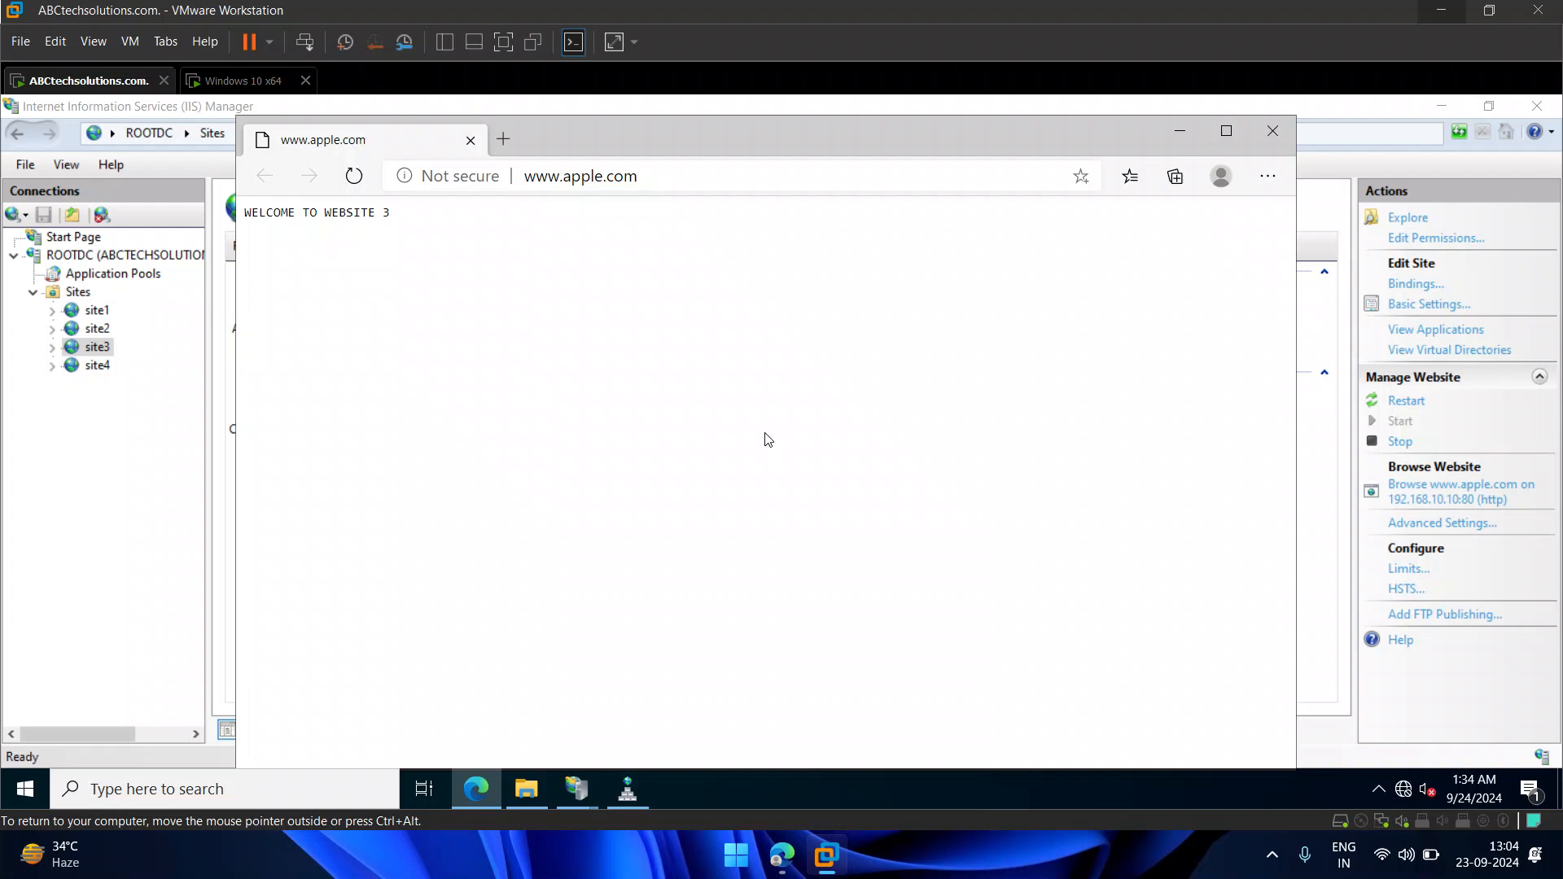
{"action": "left_click", "coordinate": [1272, 139]}
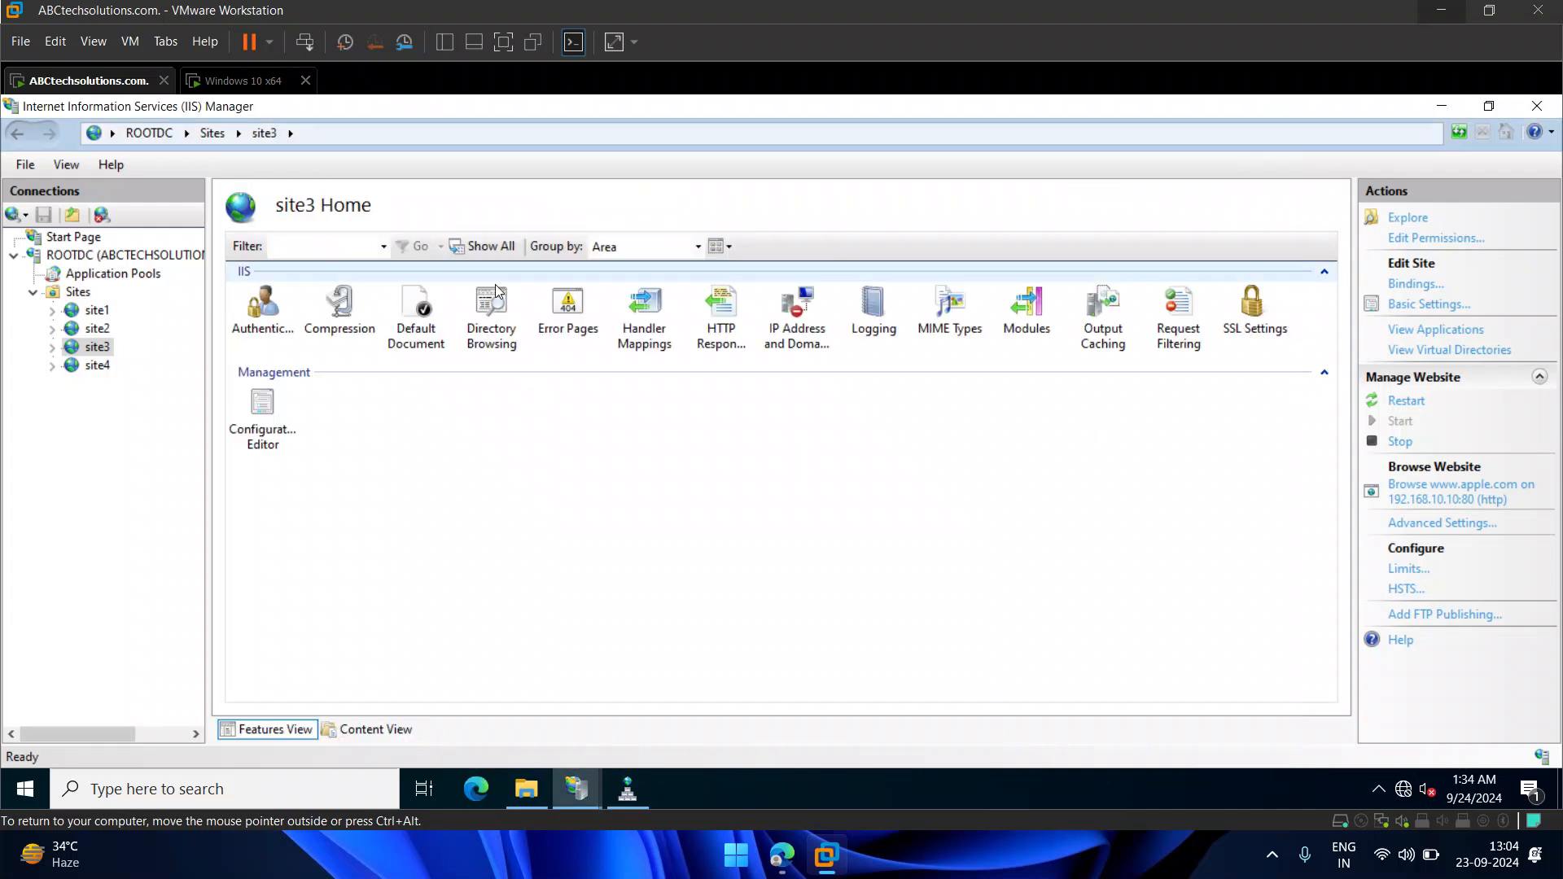
{"action": "left_click", "coordinate": [97, 366]}
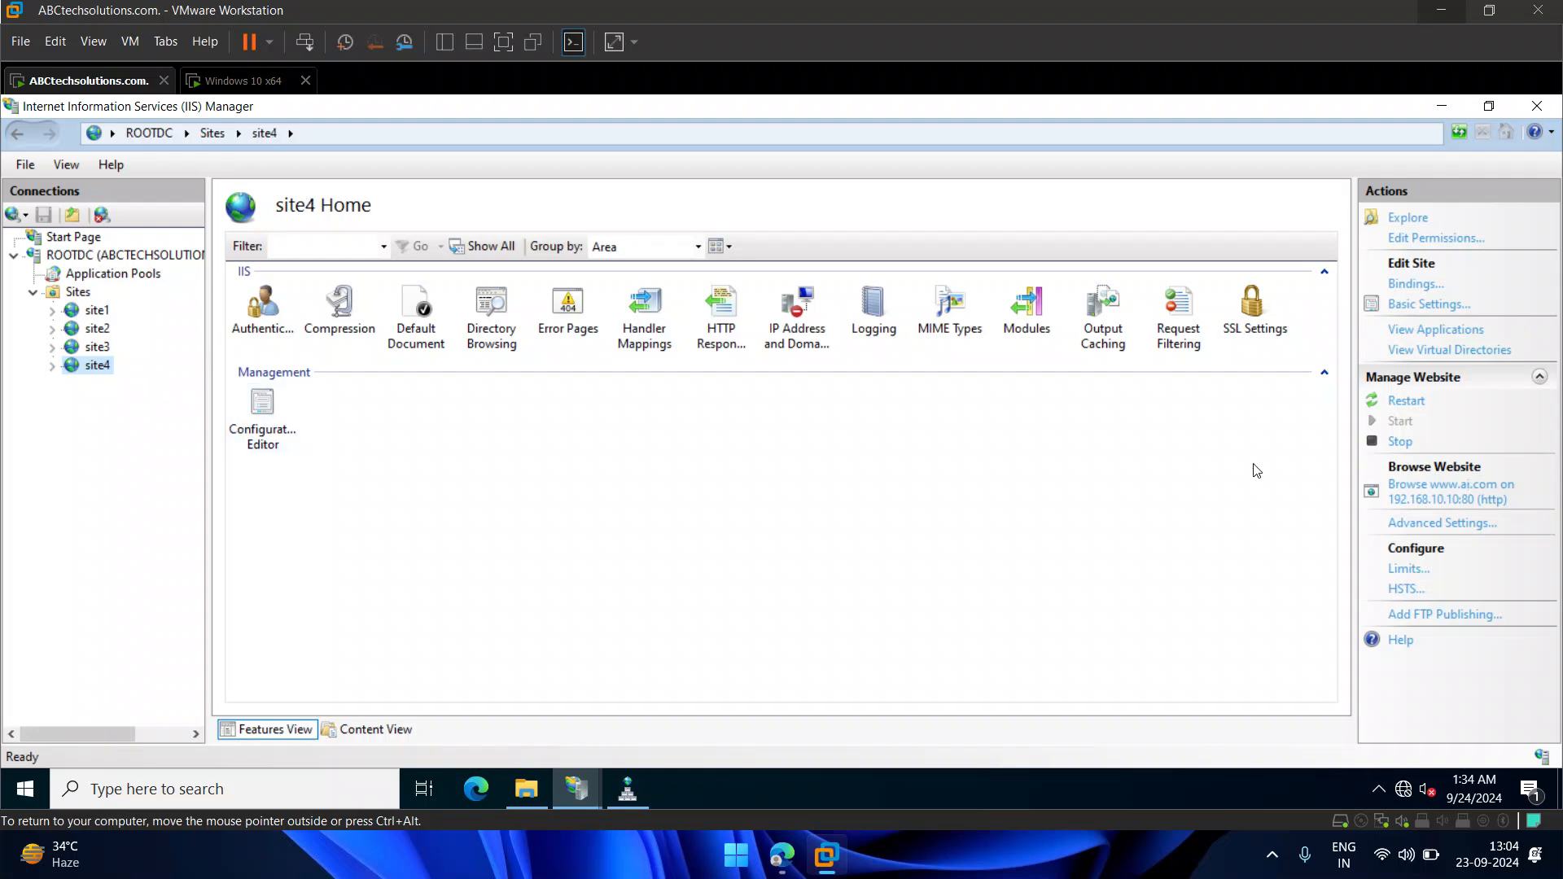
{"action": "left_click", "coordinate": [1428, 498]}
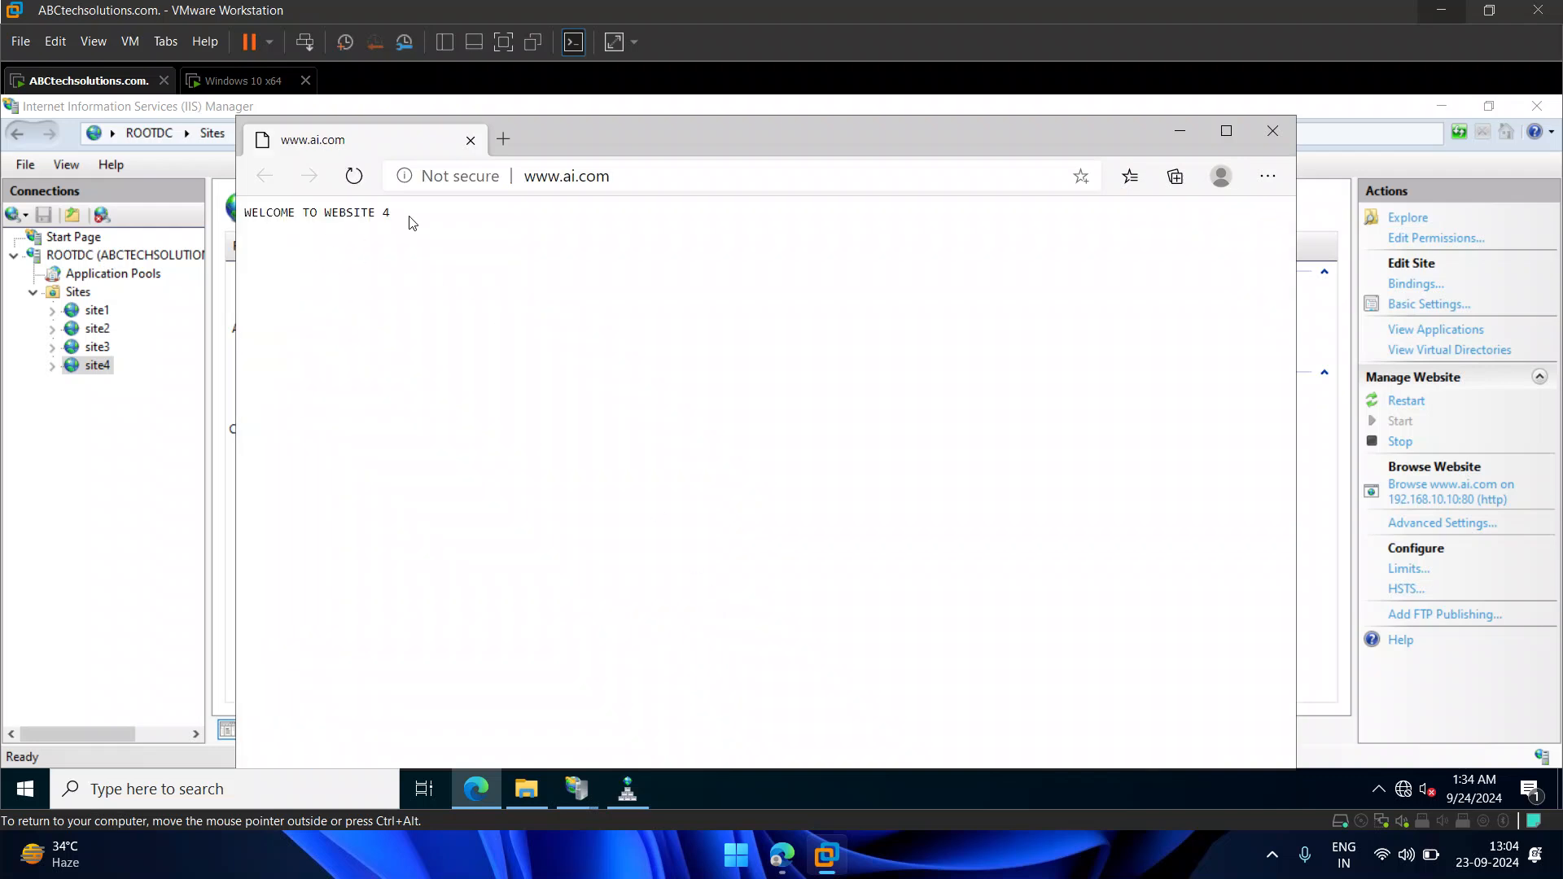
{"action": "left_click", "coordinate": [1272, 130]}
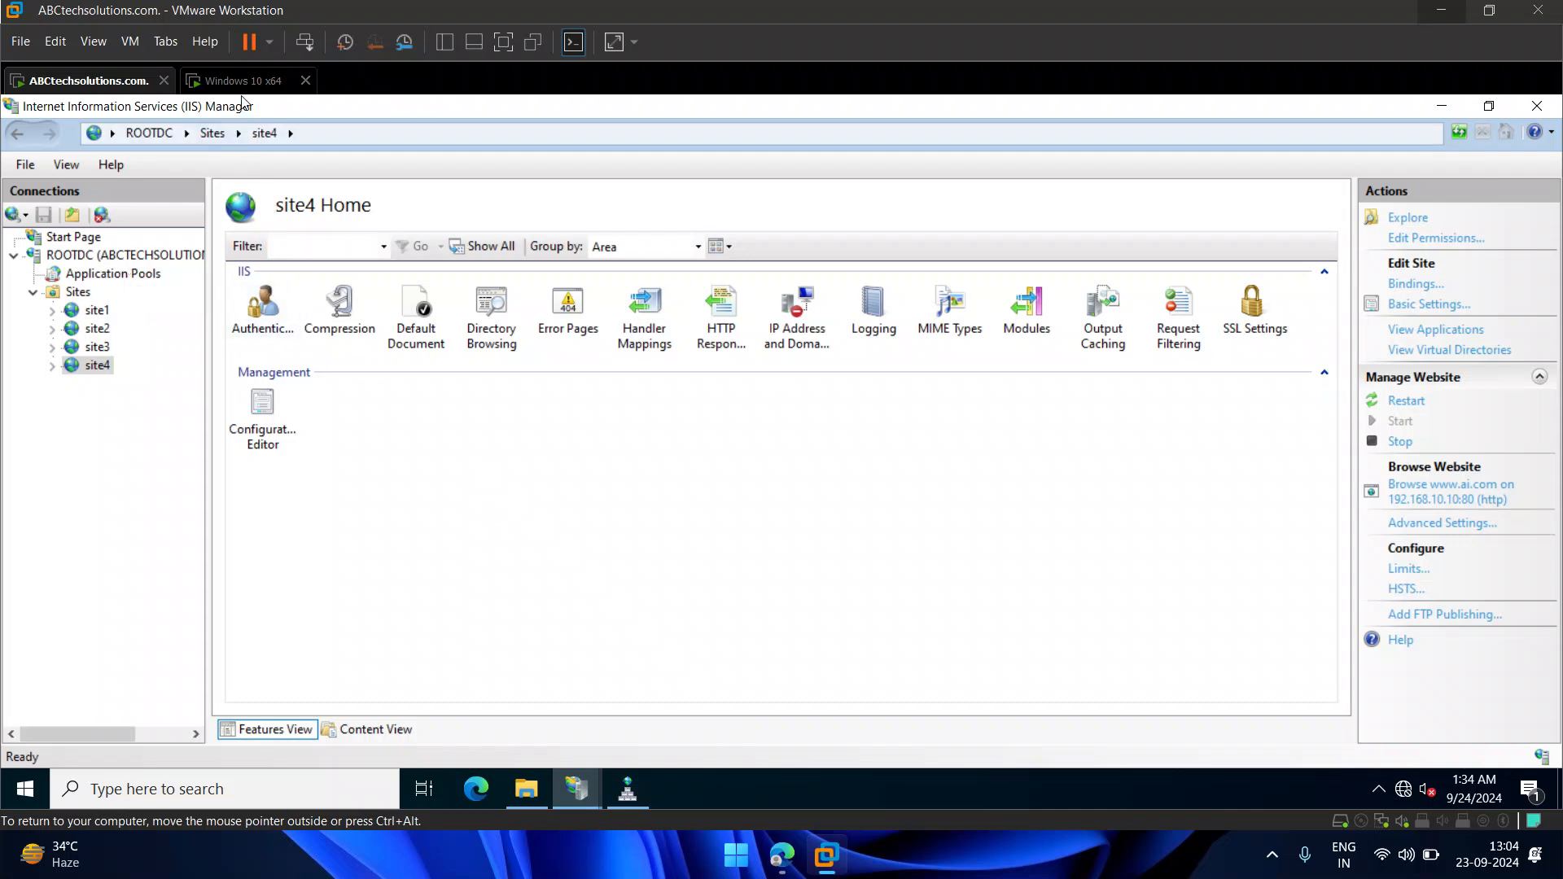
- Switch to the Windows 10 x64 virtual machine and run ipconfig in Command Prompt to check its IPv4 address
{"action": "left_click", "coordinate": [243, 81]}
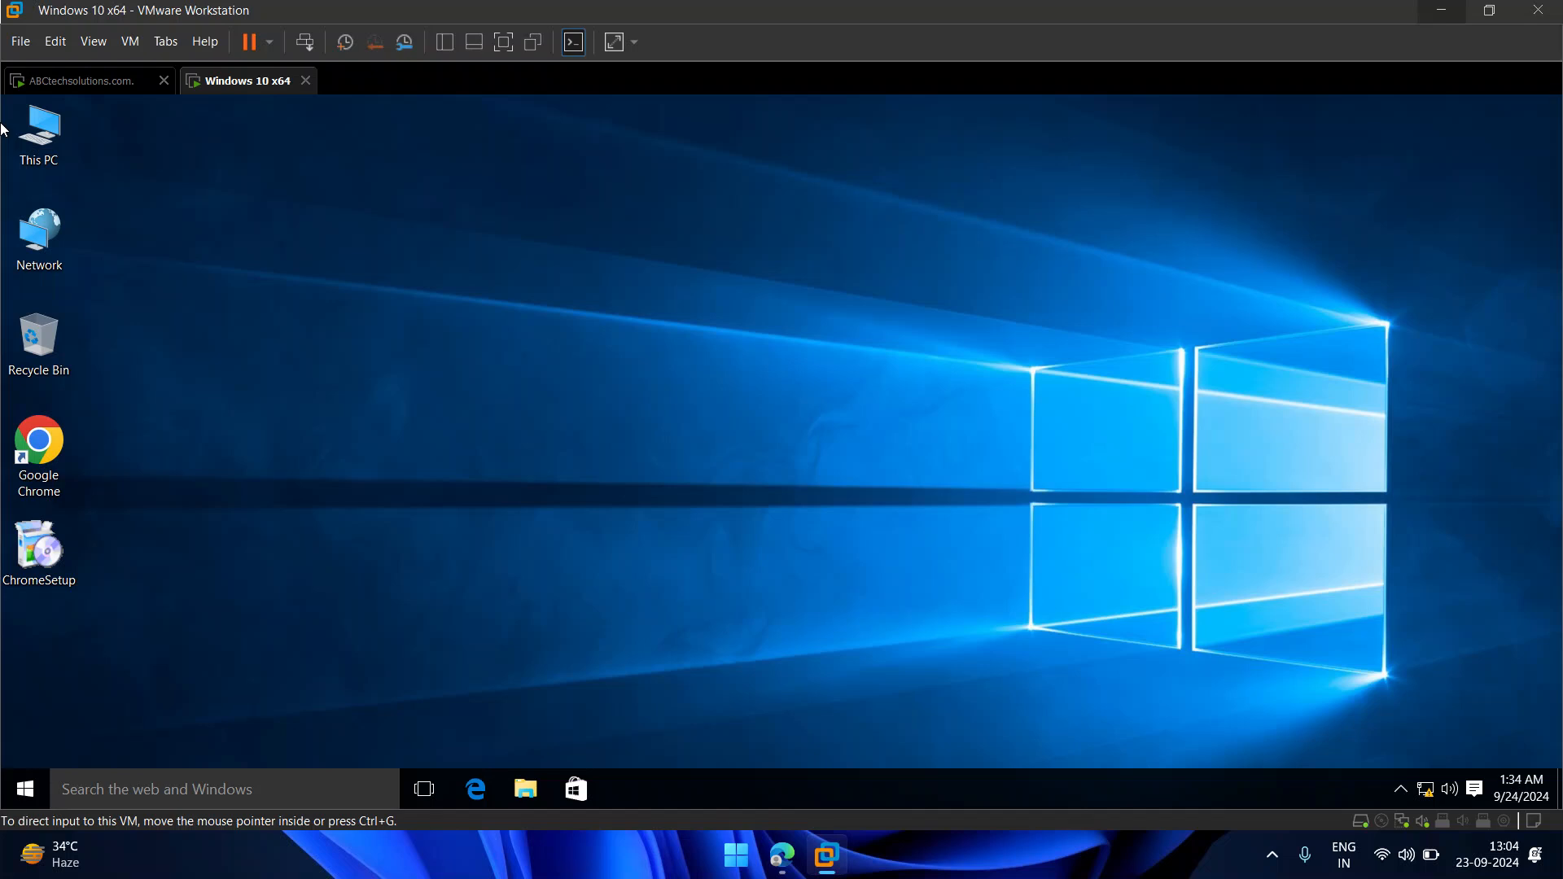
{"action": "key", "text": "super+r"}
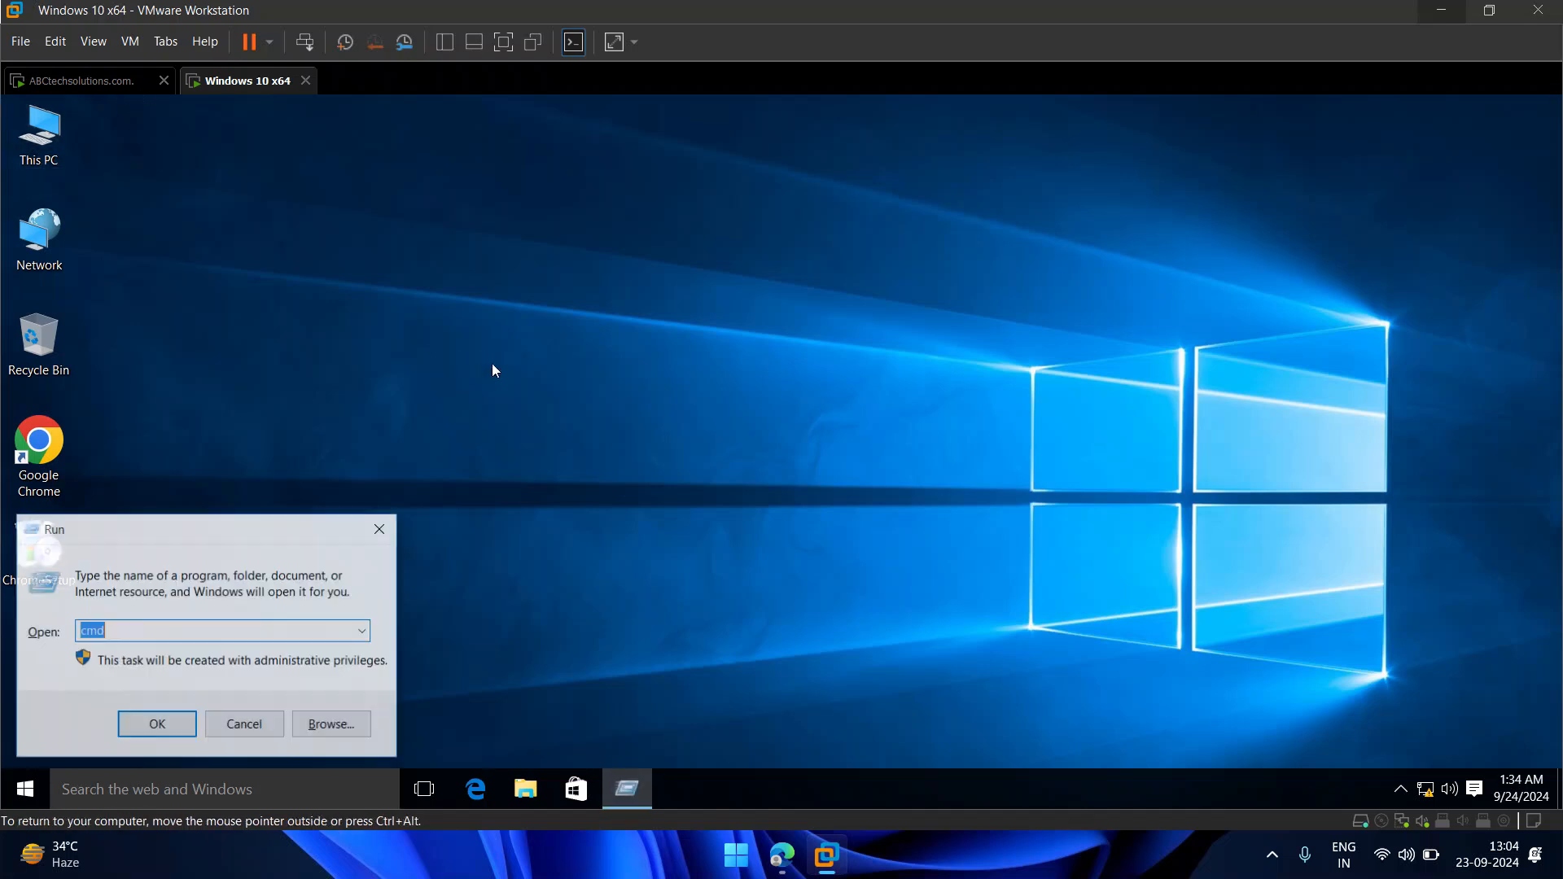
{"action": "key", "text": "Return"}
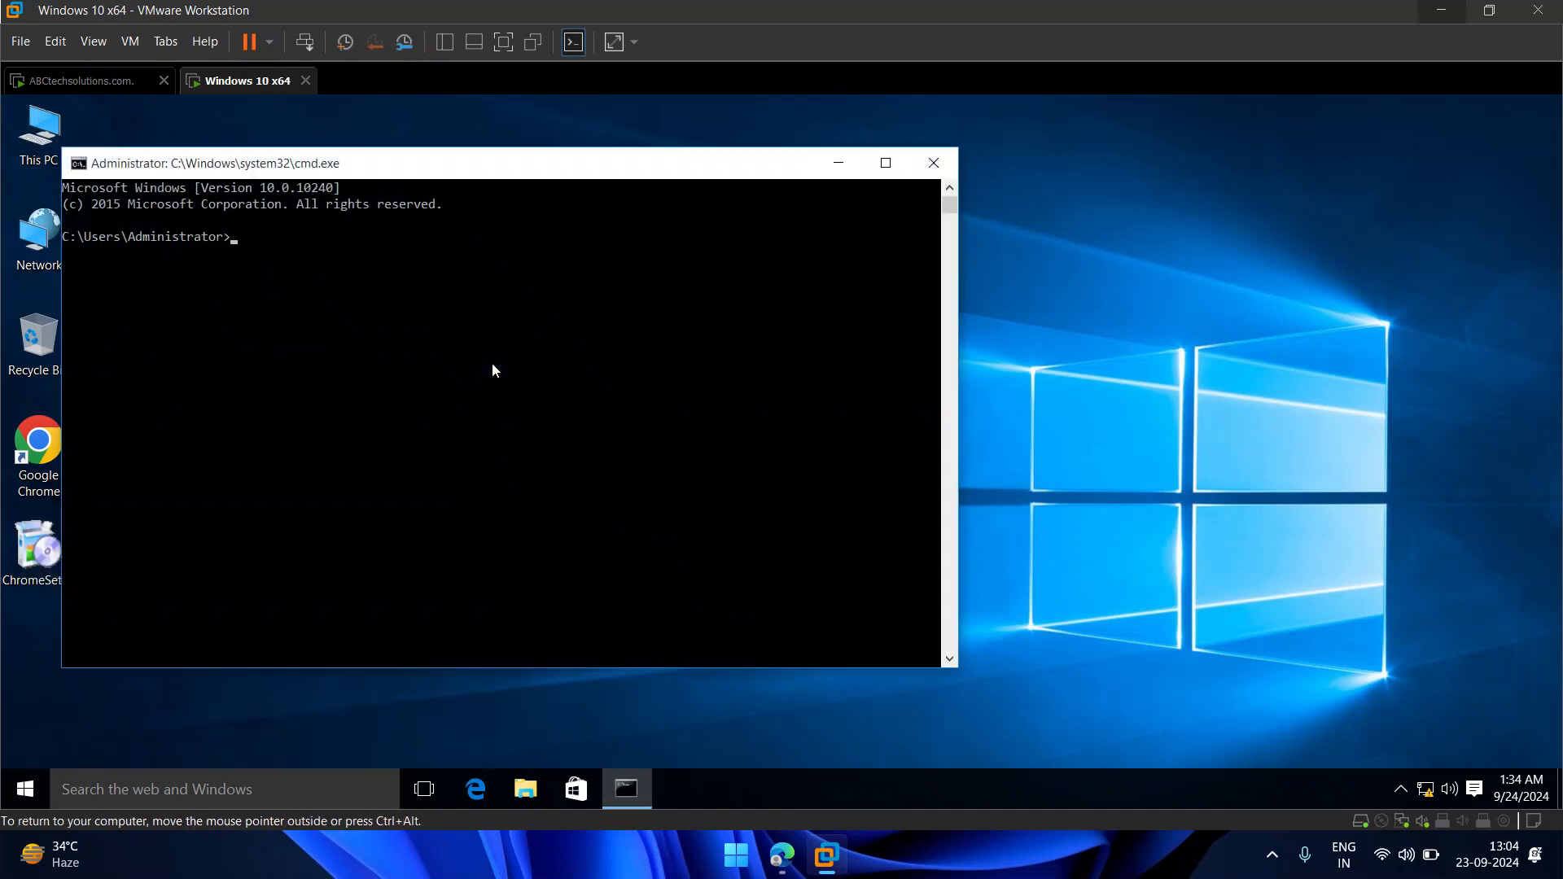
{"action": "type", "text": "ipconfig"}
{"action": "key", "text": "Return"}
{"action": "left_click_drag", "start_coordinate": [350, 368], "coordinate": [453, 379]}
{"action": "left_click", "coordinate": [452, 368]}
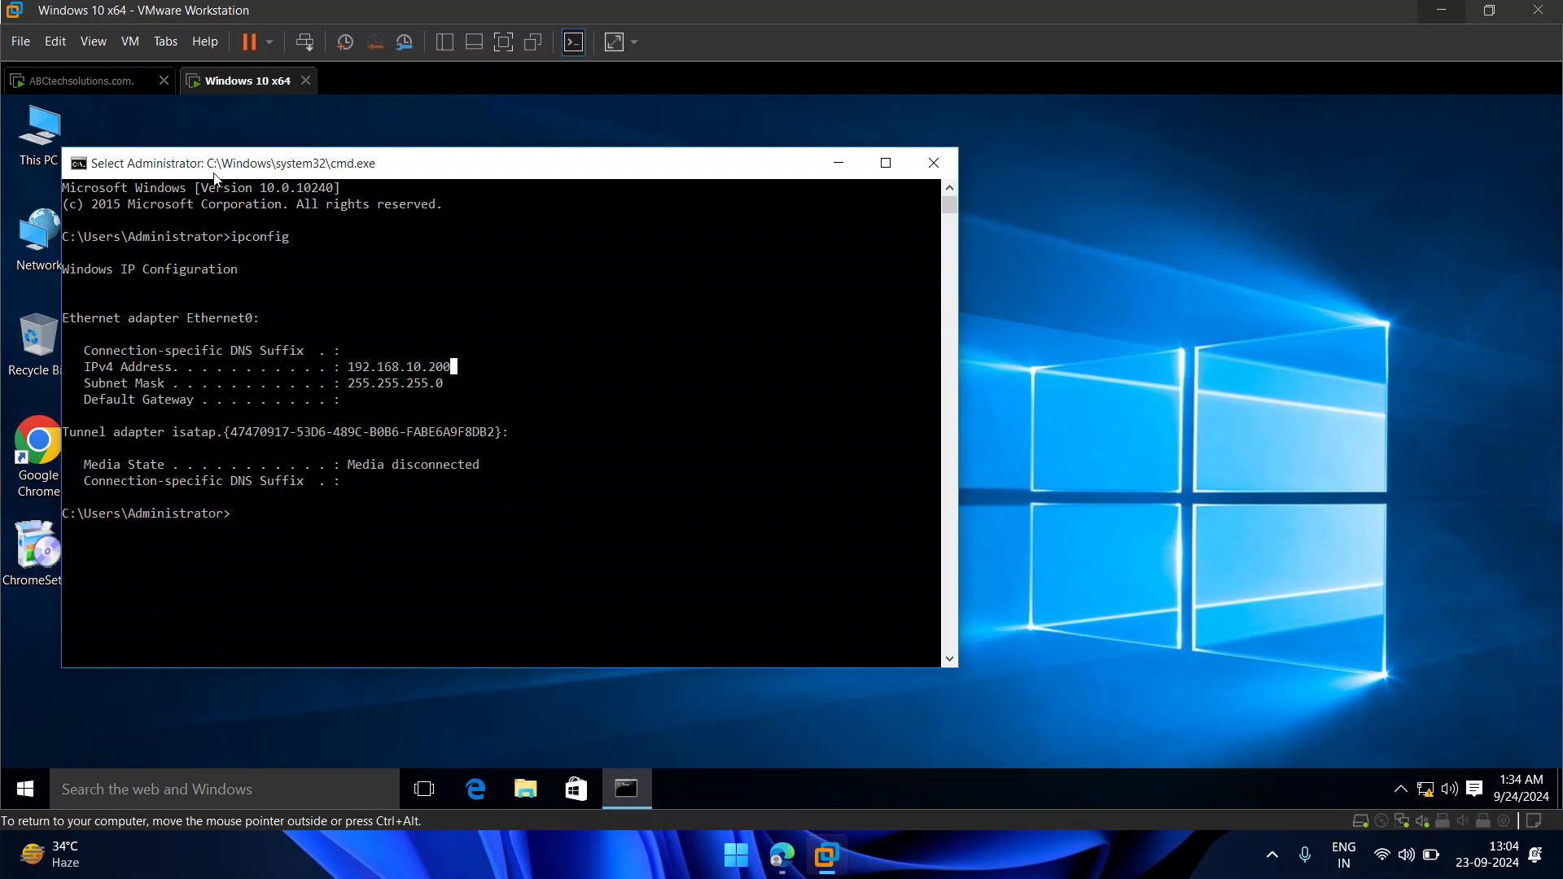
- Ping the server at 192.168.10.10 from the Windows 10 client, and stop the ping after a few replies
{"action": "left_click", "coordinate": [109, 86]}
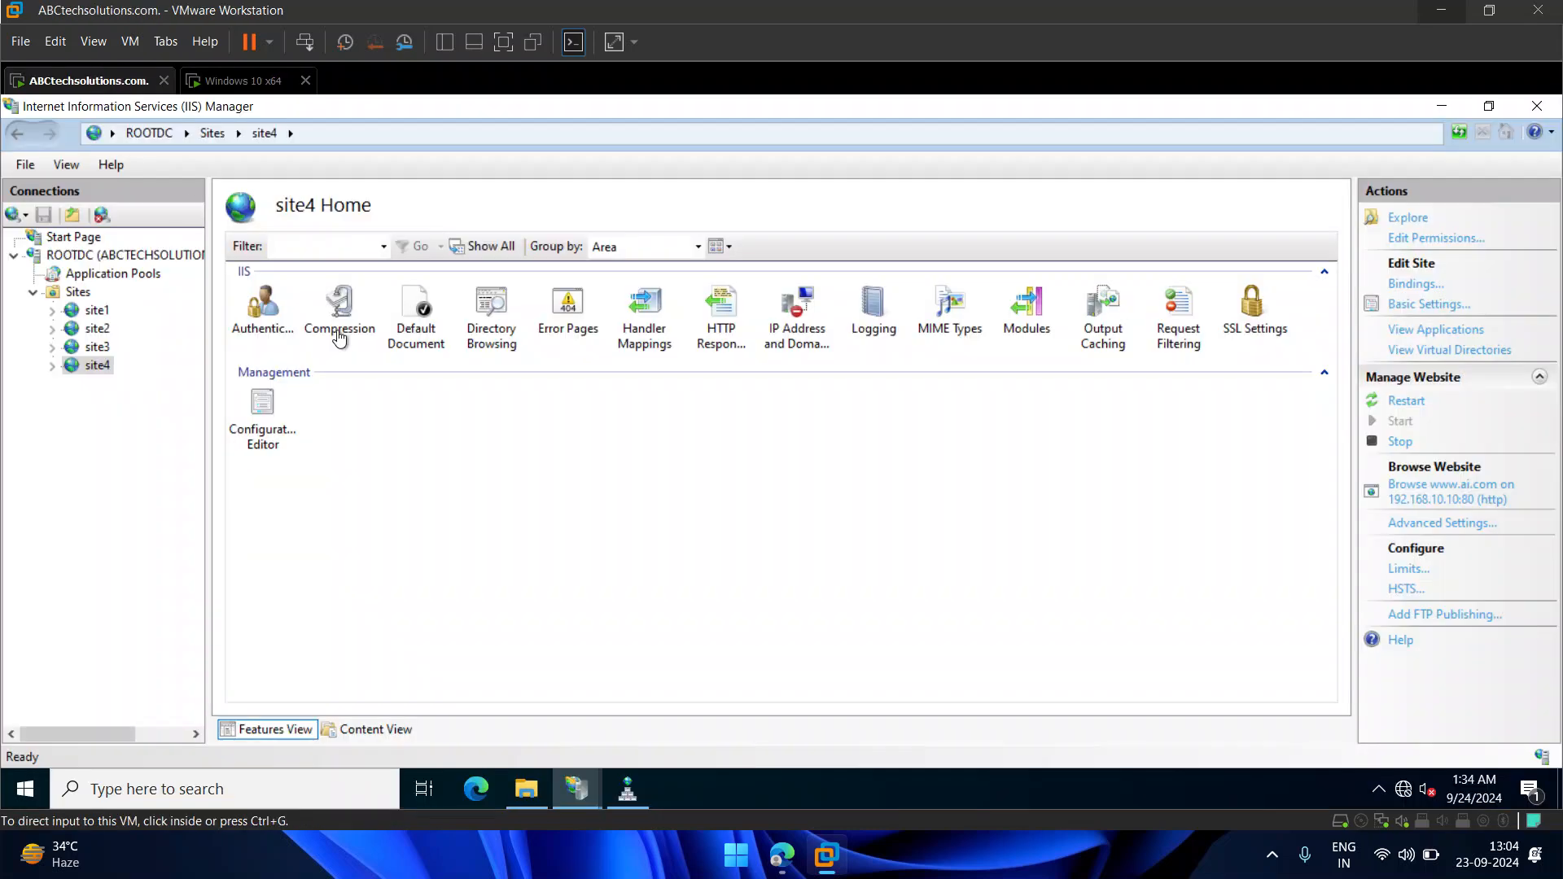
{"action": "left_click", "coordinate": [251, 80]}
{"action": "type", "text": "ping 19"}
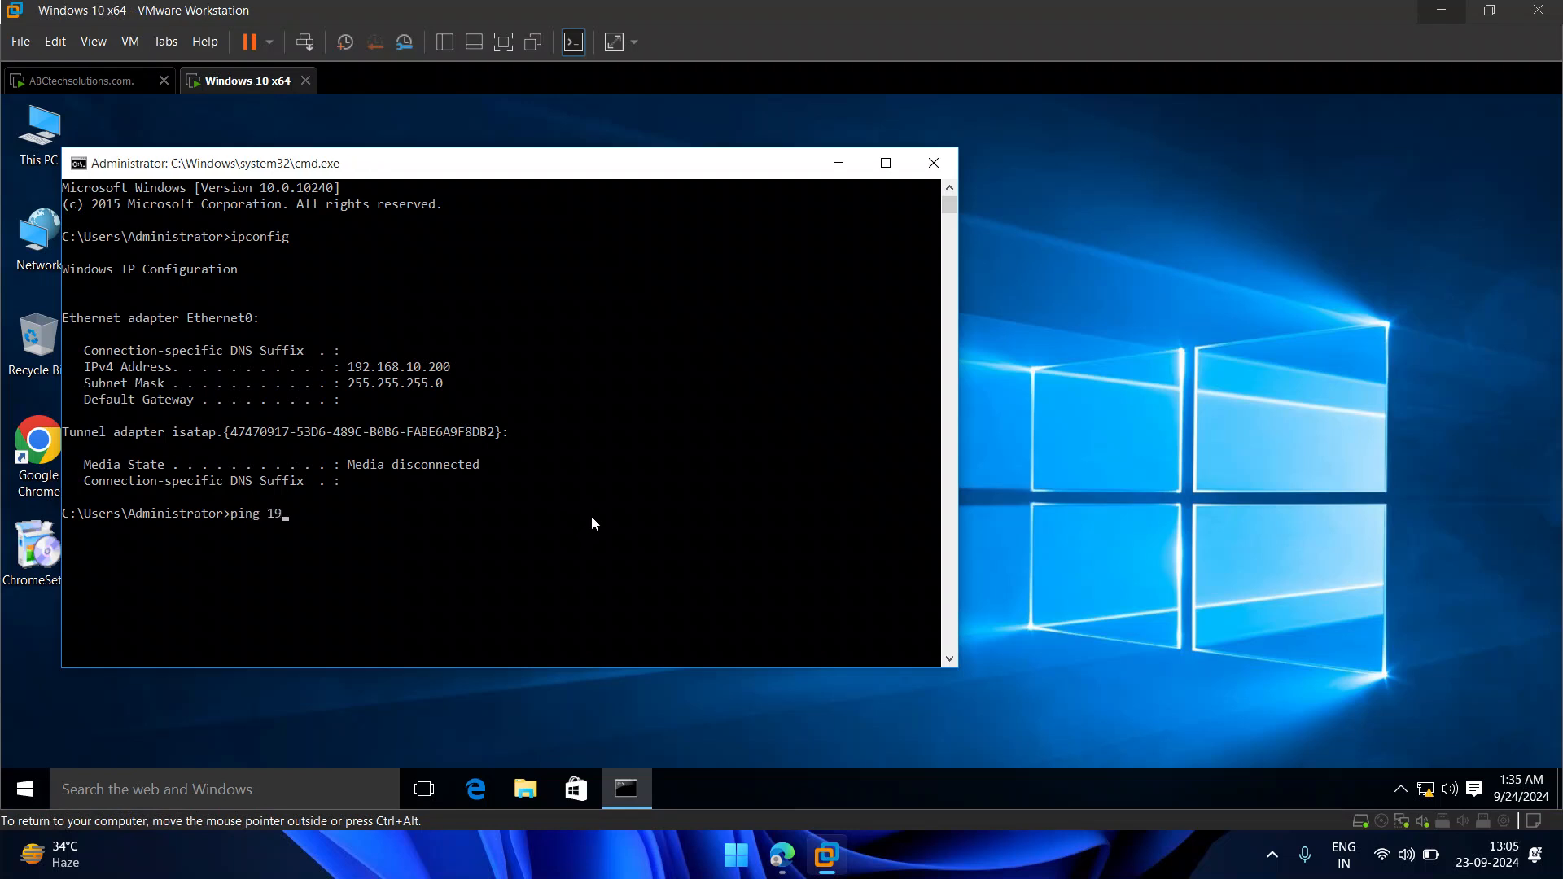
{"action": "type", "text": "2.168.10.10"}
{"action": "key", "text": "Return"}
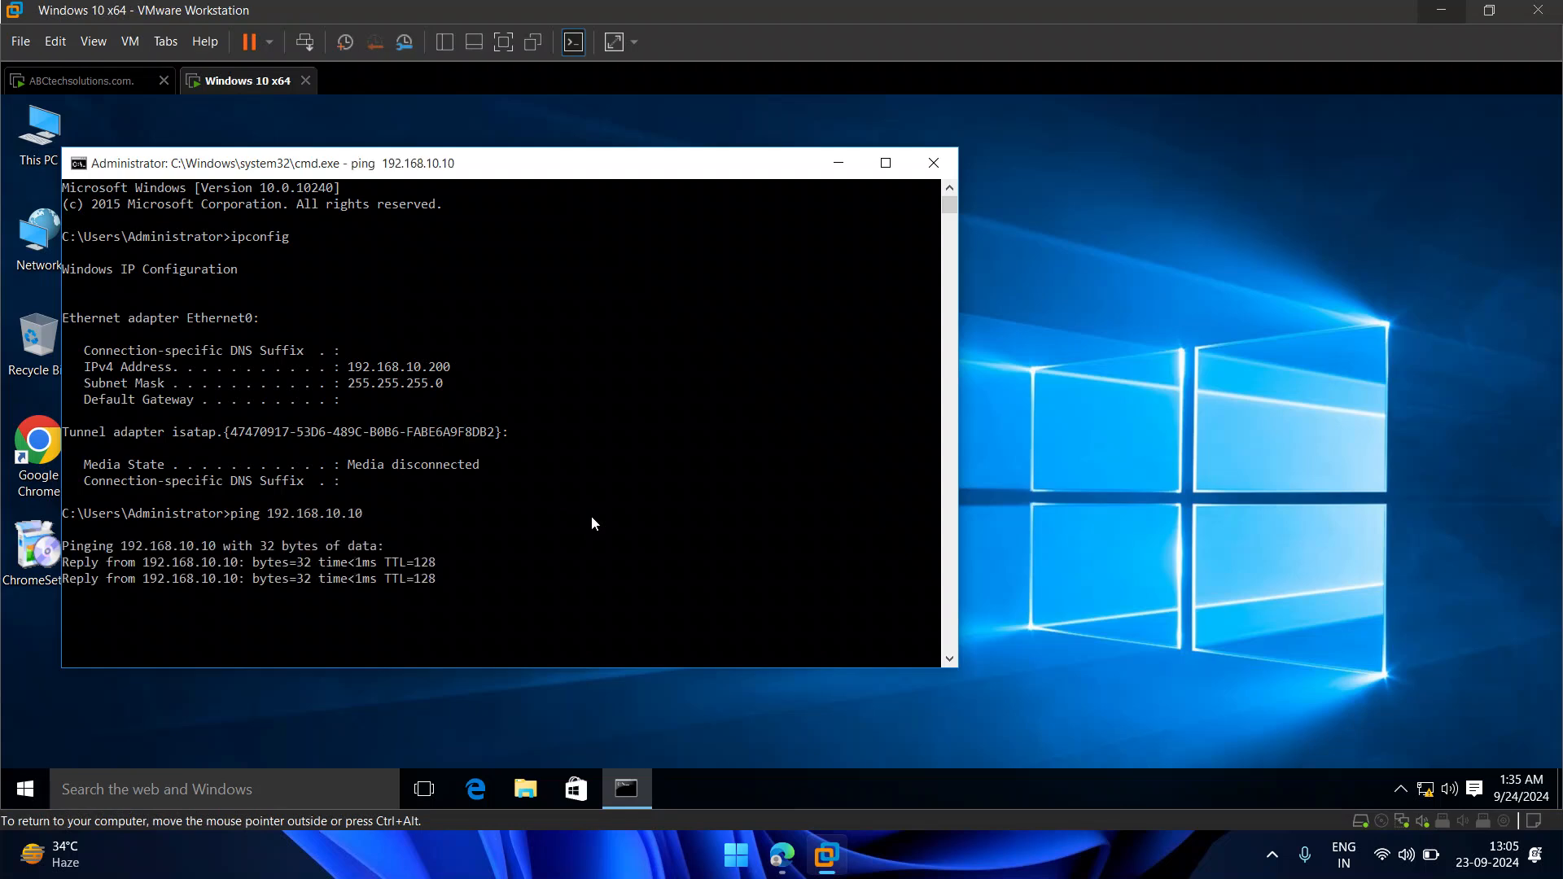
{"action": "key", "text": "ctrl+c"}
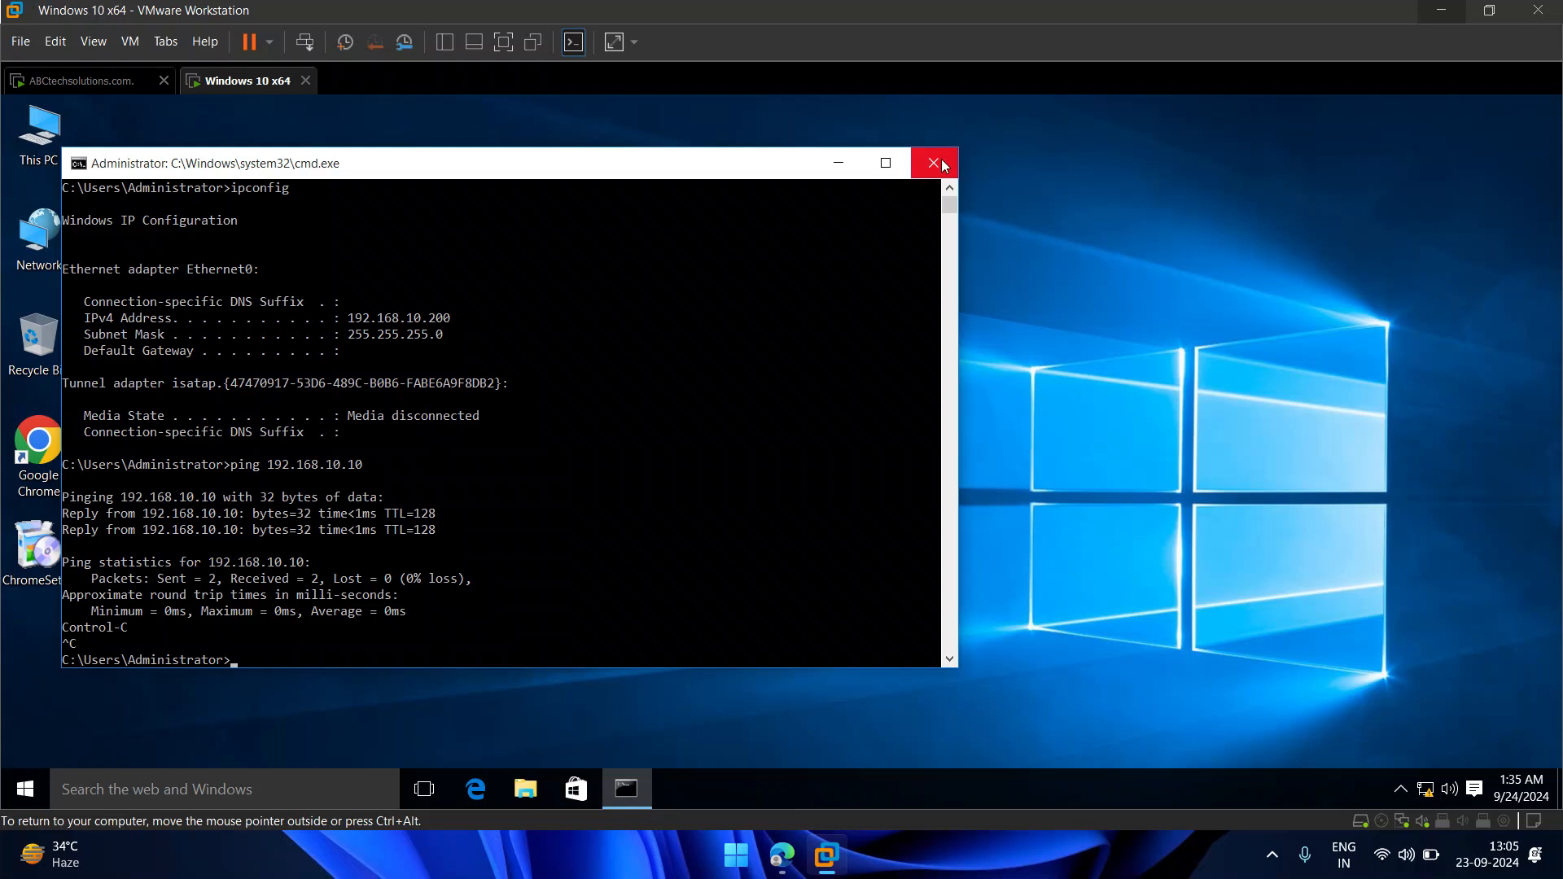
{"action": "scroll", "coordinate": [691, 393], "scroll_direction": "down", "scroll_amount": 3}
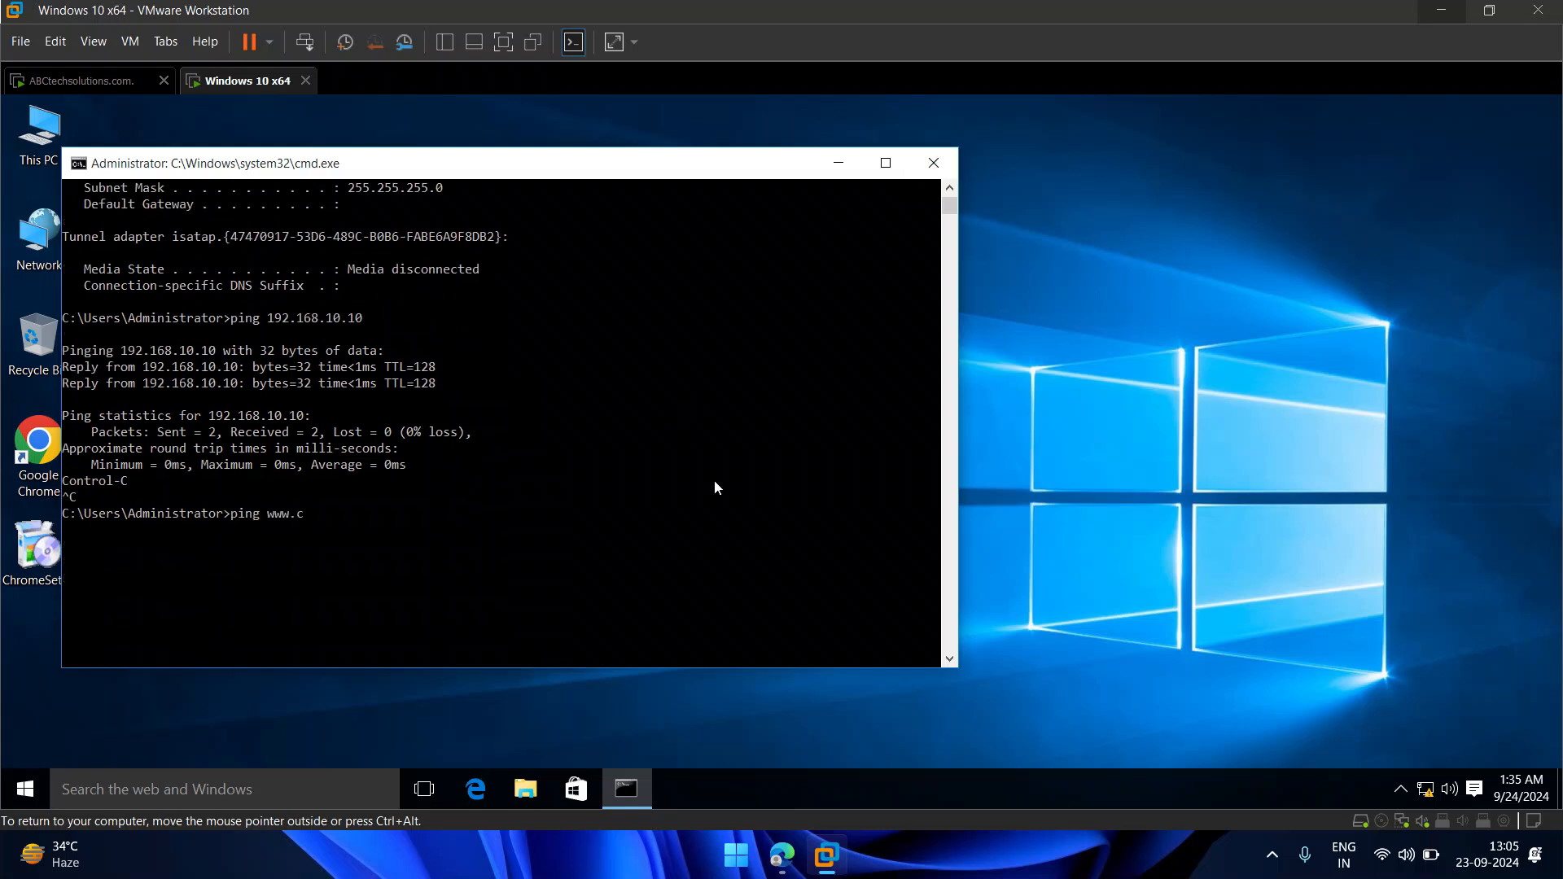
{"action": "type", "text": "ping www.cisco.com"}
{"action": "key", "text": "Return"}
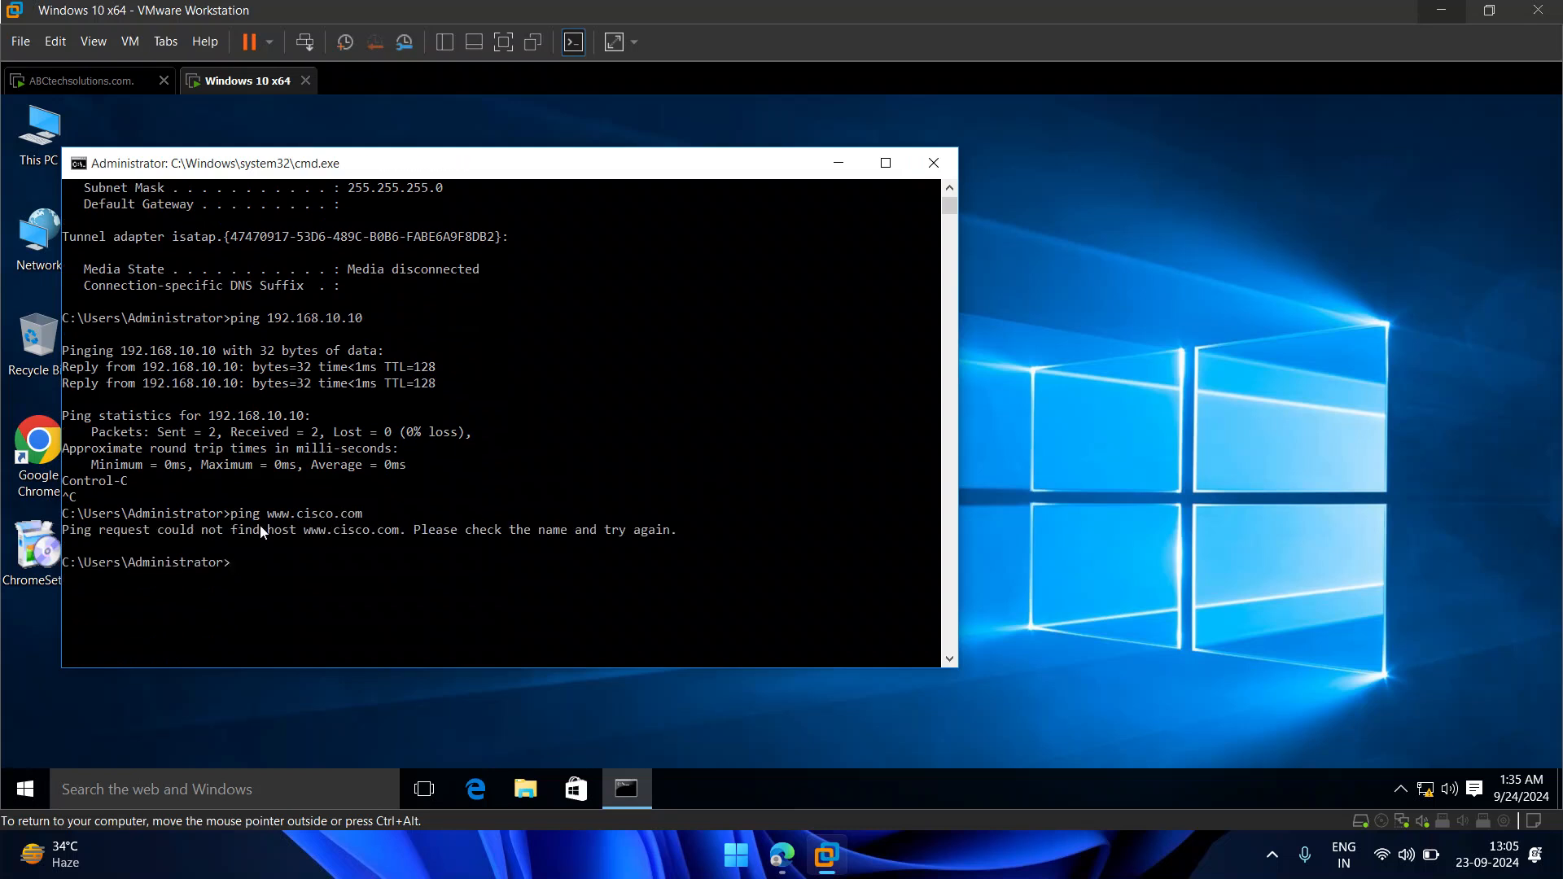
{"action": "left_click_drag", "start_coordinate": [270, 518], "coordinate": [243, 535]}
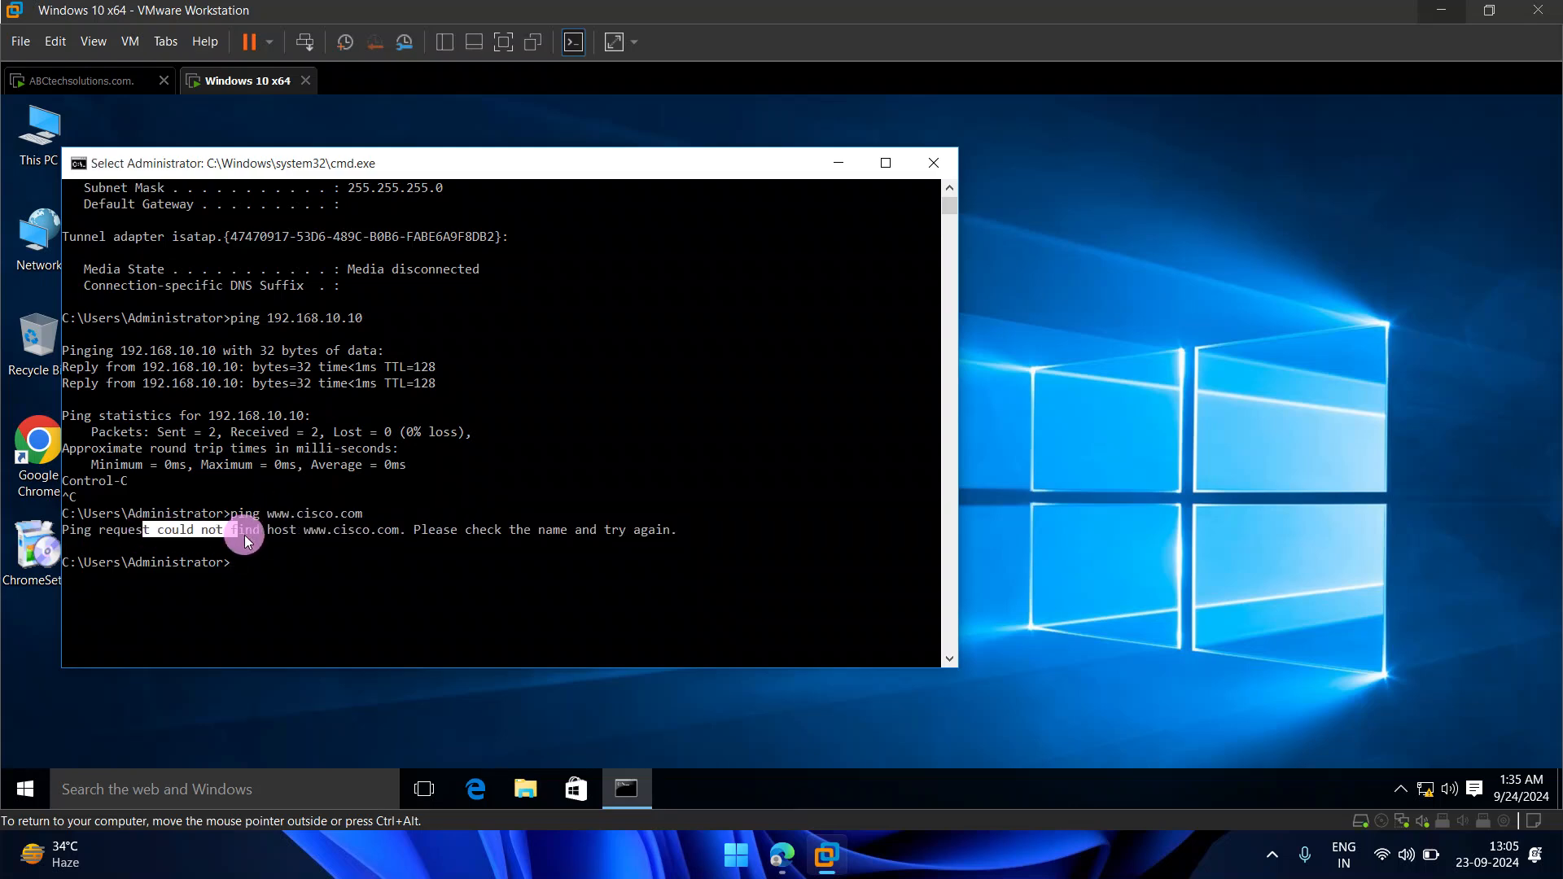
{"action": "left_click_drag", "start_coordinate": [360, 535], "coordinate": [65, 529]}
{"action": "left_click", "coordinate": [933, 163]}
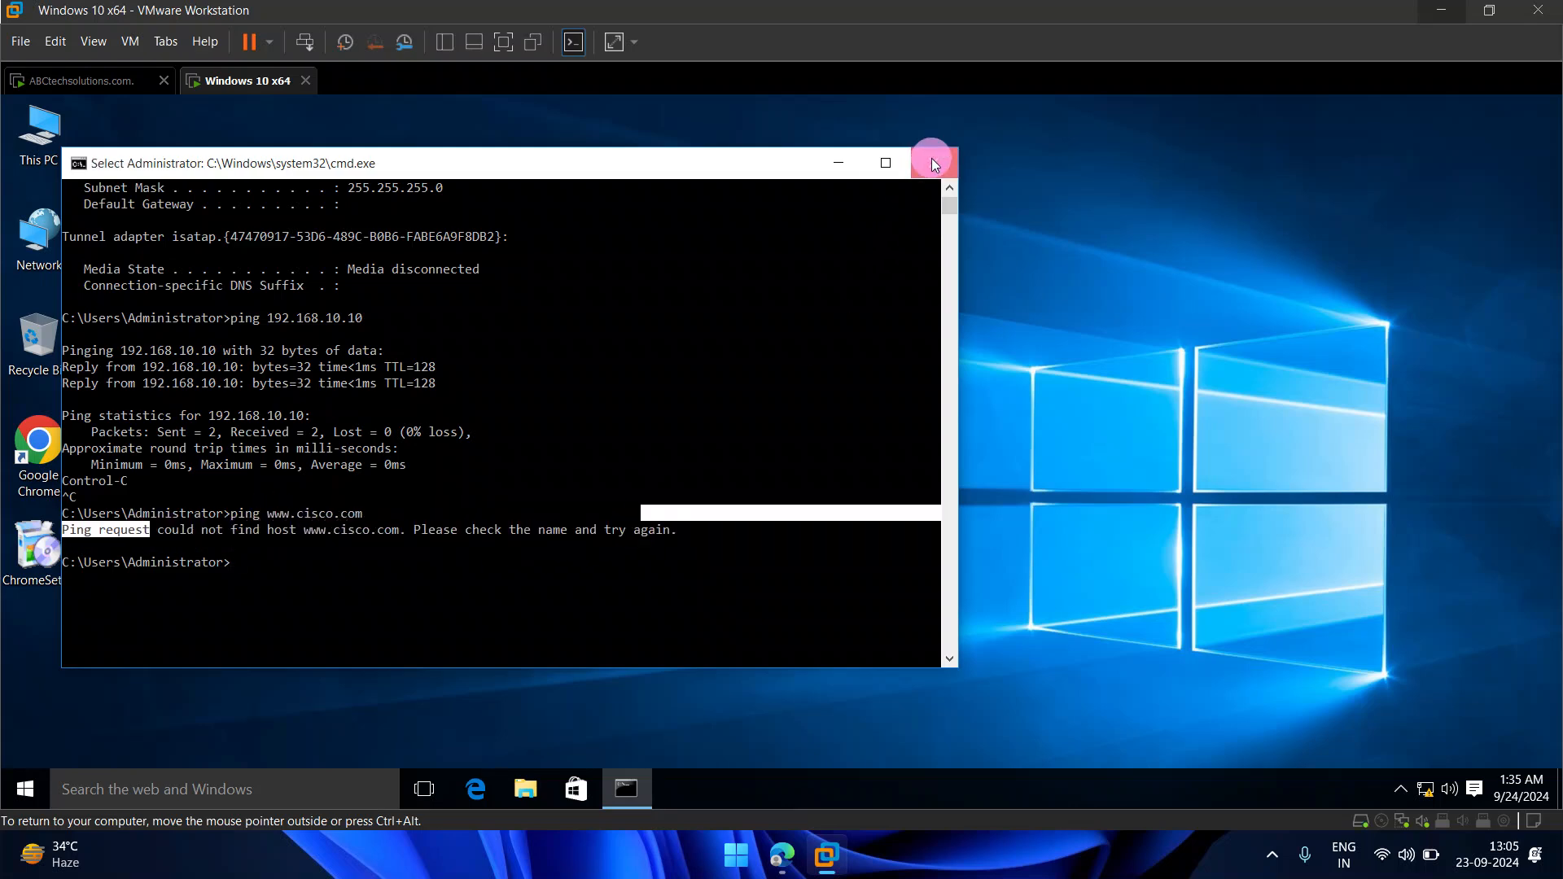
{"action": "double_click", "coordinate": [57, 457]}
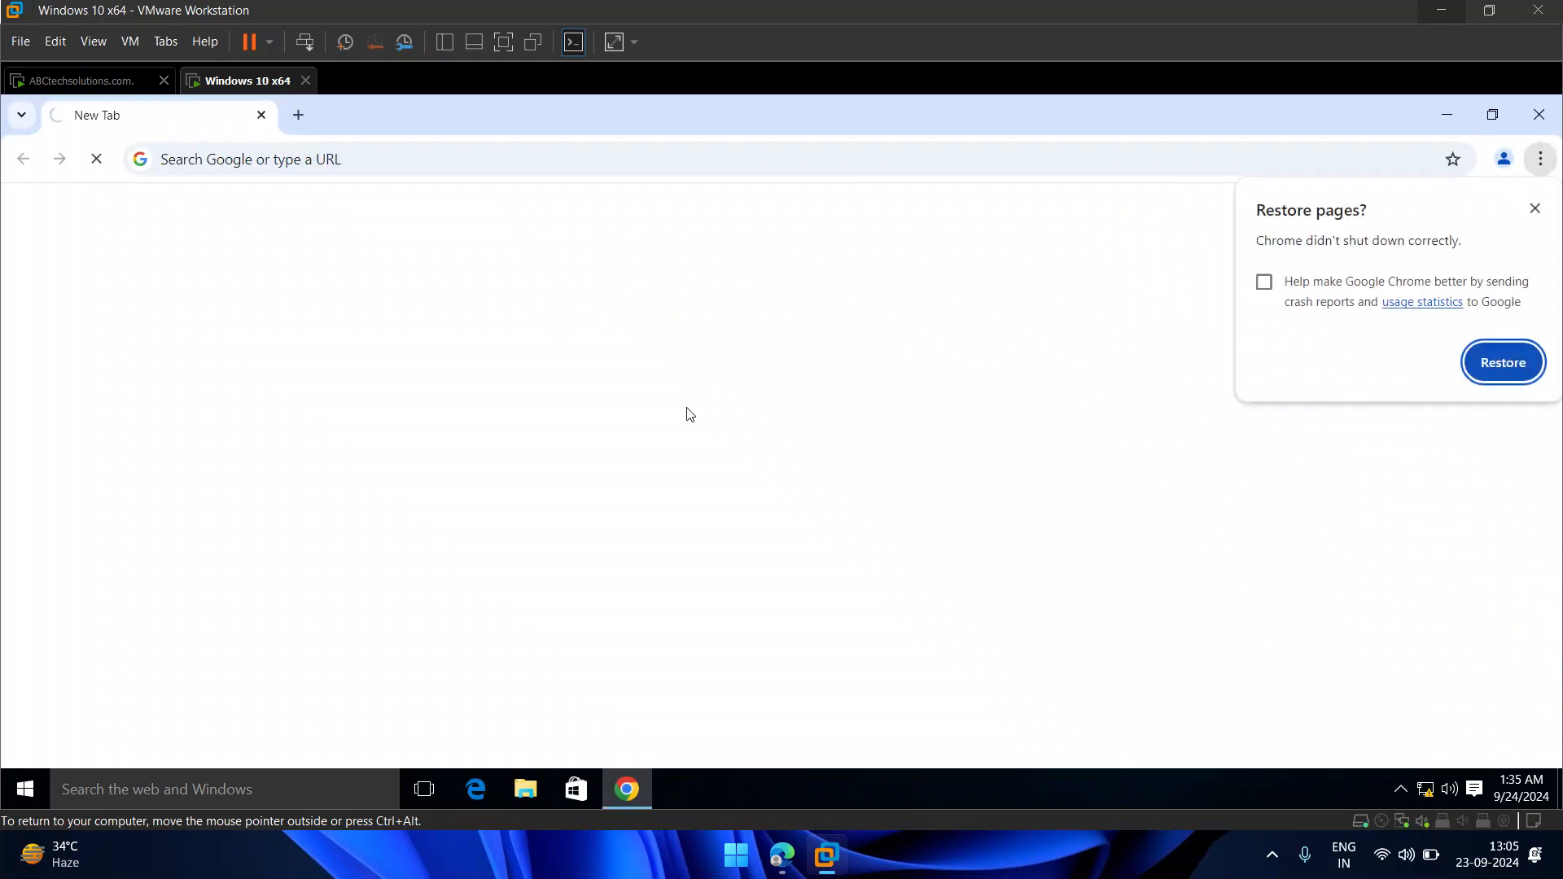
{"action": "left_click", "coordinate": [1534, 208]}
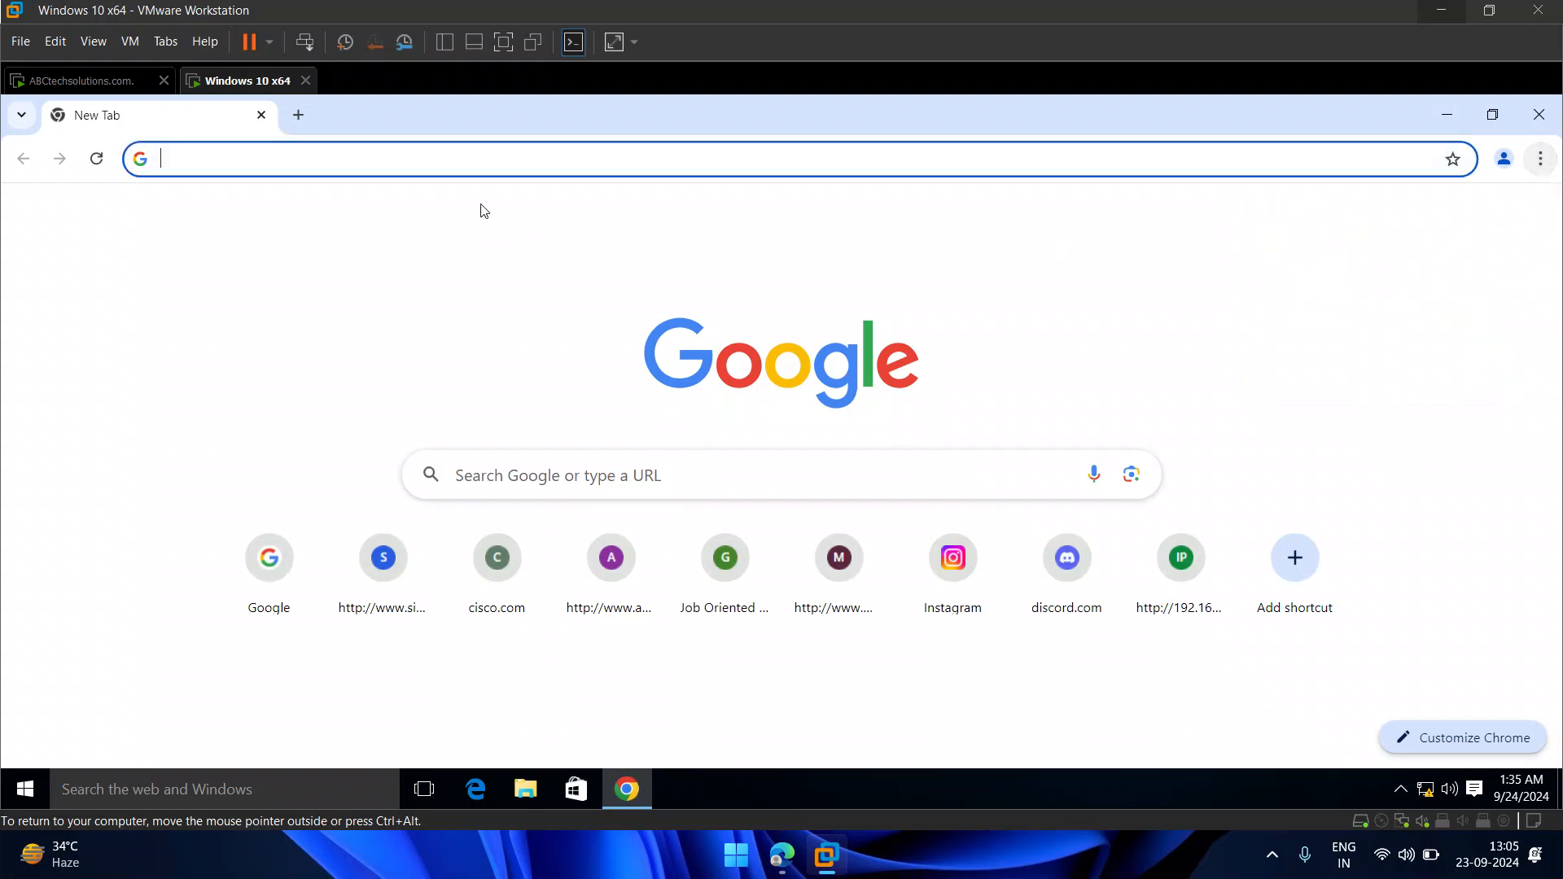
{"action": "left_click", "coordinate": [453, 160]}
{"action": "type", "text": "www."}
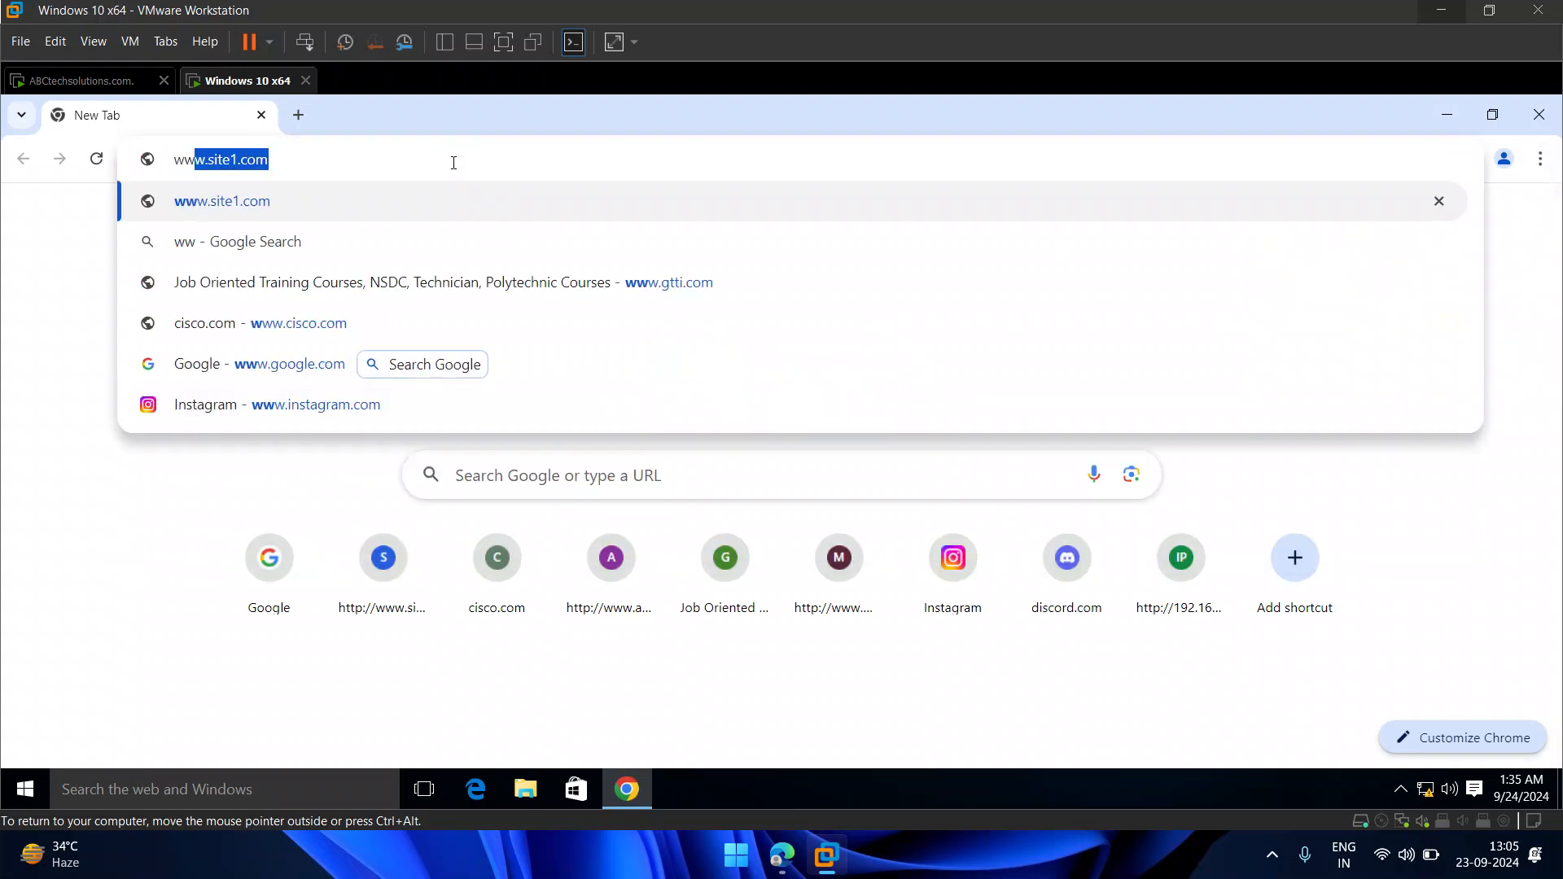
{"action": "type", "text": "cisc"}
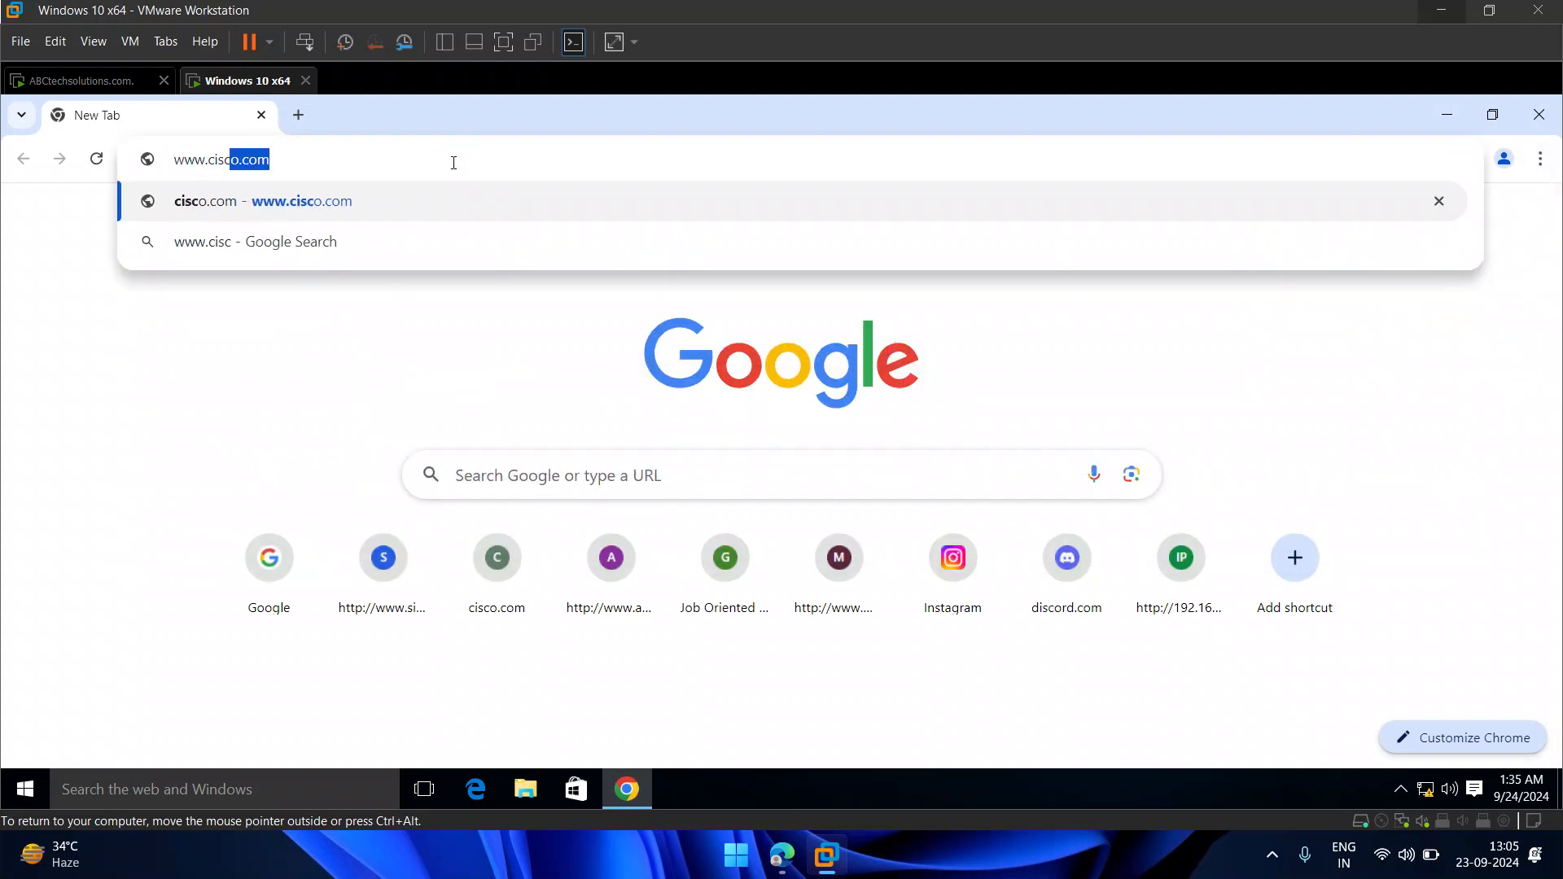
{"action": "type", "text": "o.com"}
{"action": "key", "text": "Return"}
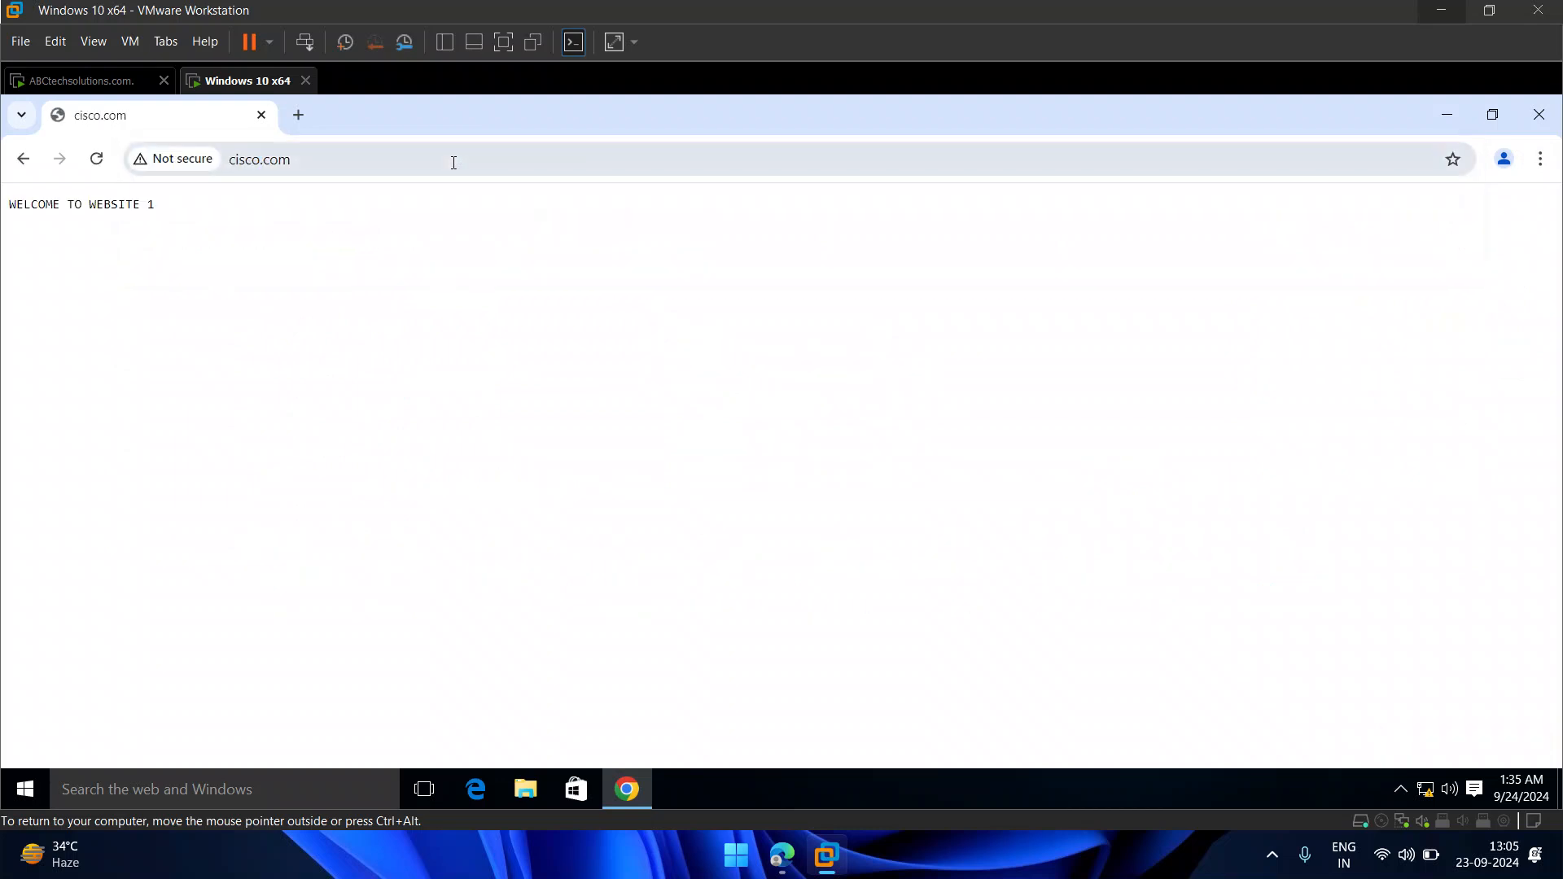
{"action": "left_click", "coordinate": [257, 163]}
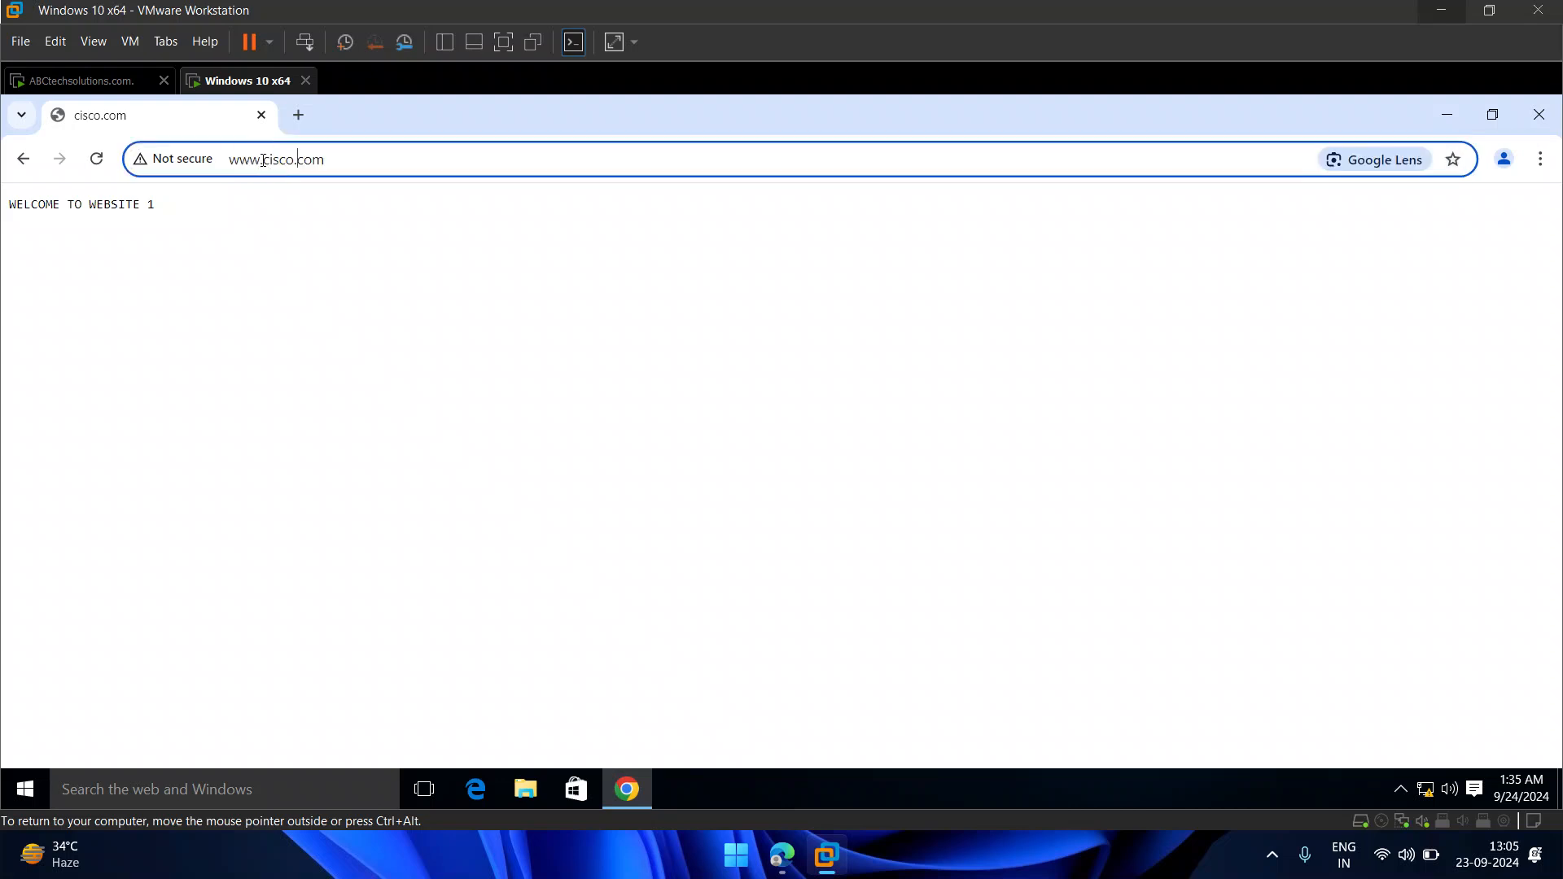
{"action": "key", "text": "BackSpace"}
{"action": "key", "text": "BackSpace"}
{"action": "key", "text": "BackSpace"}
{"action": "key", "text": "BackSpace"}
{"action": "key", "text": "BackSpace"}
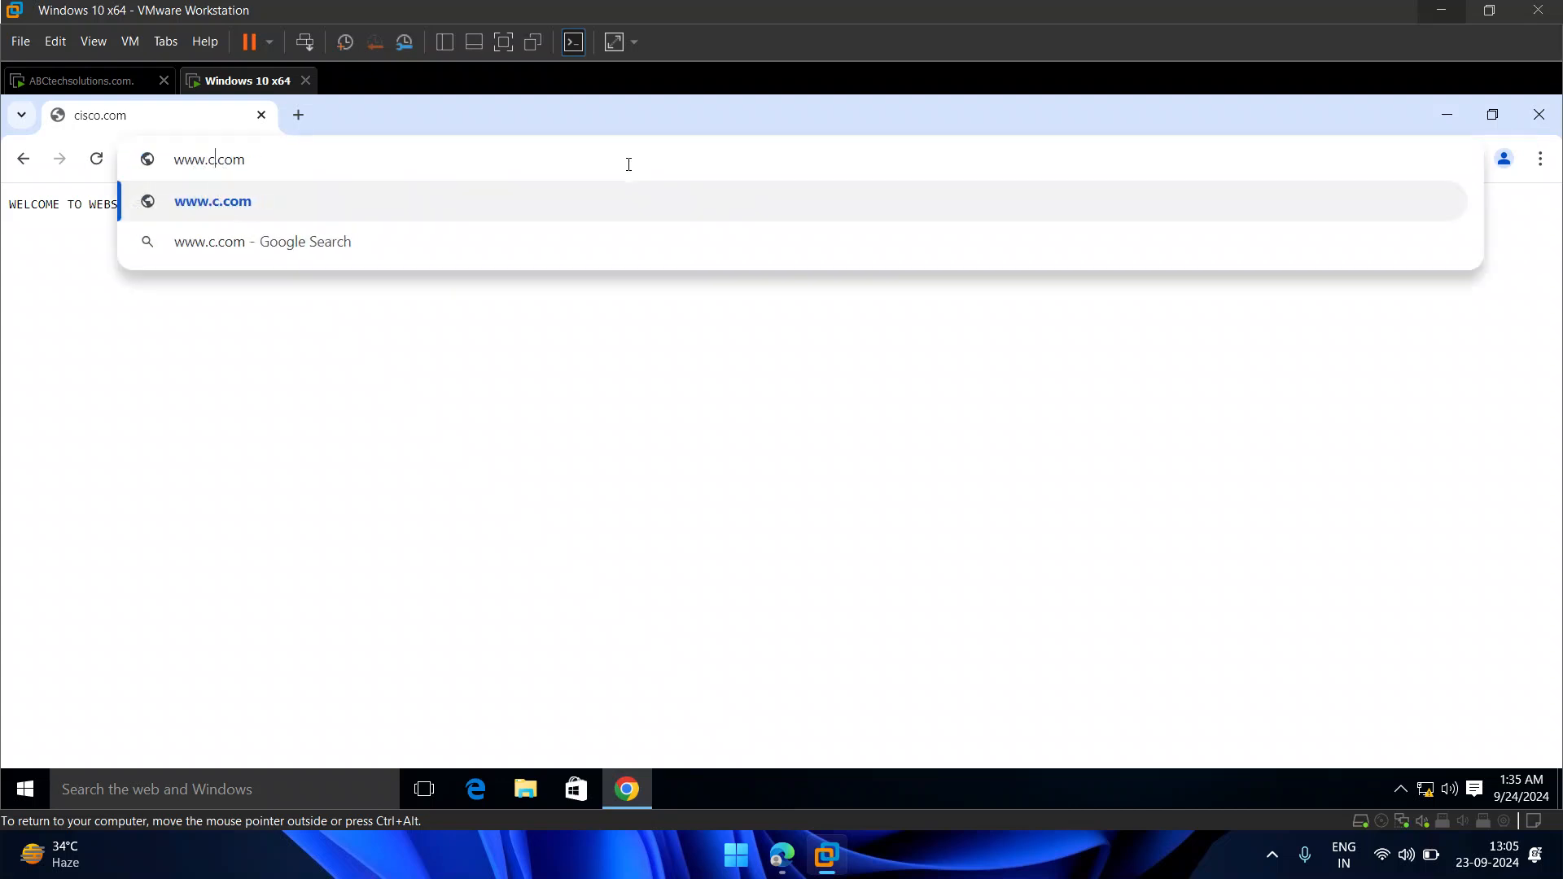
{"action": "type", "text": "micro"}
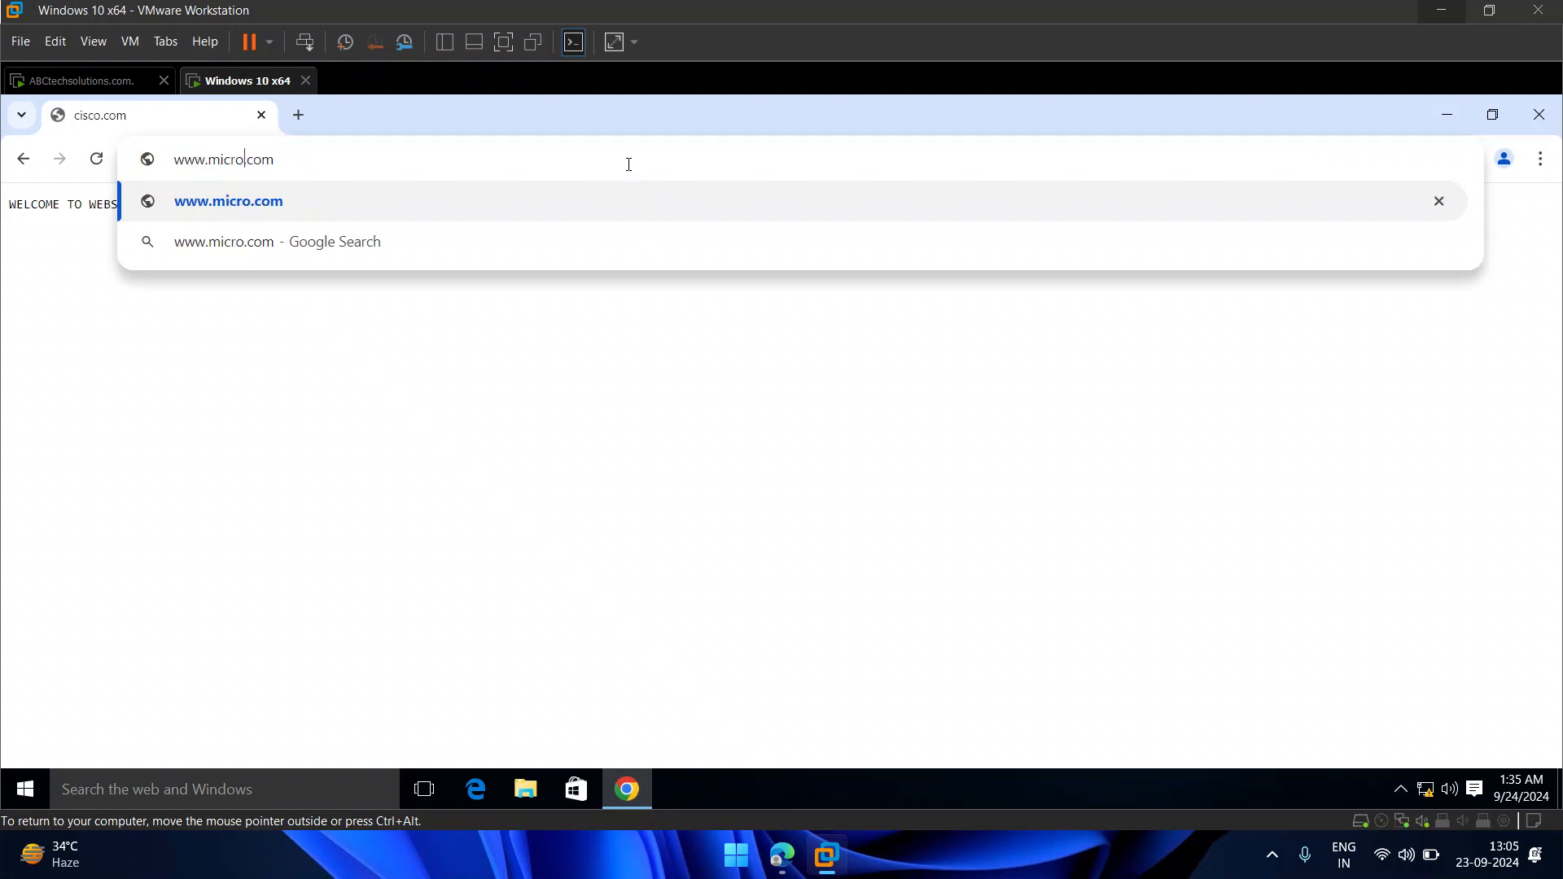
{"action": "key", "text": "Return"}
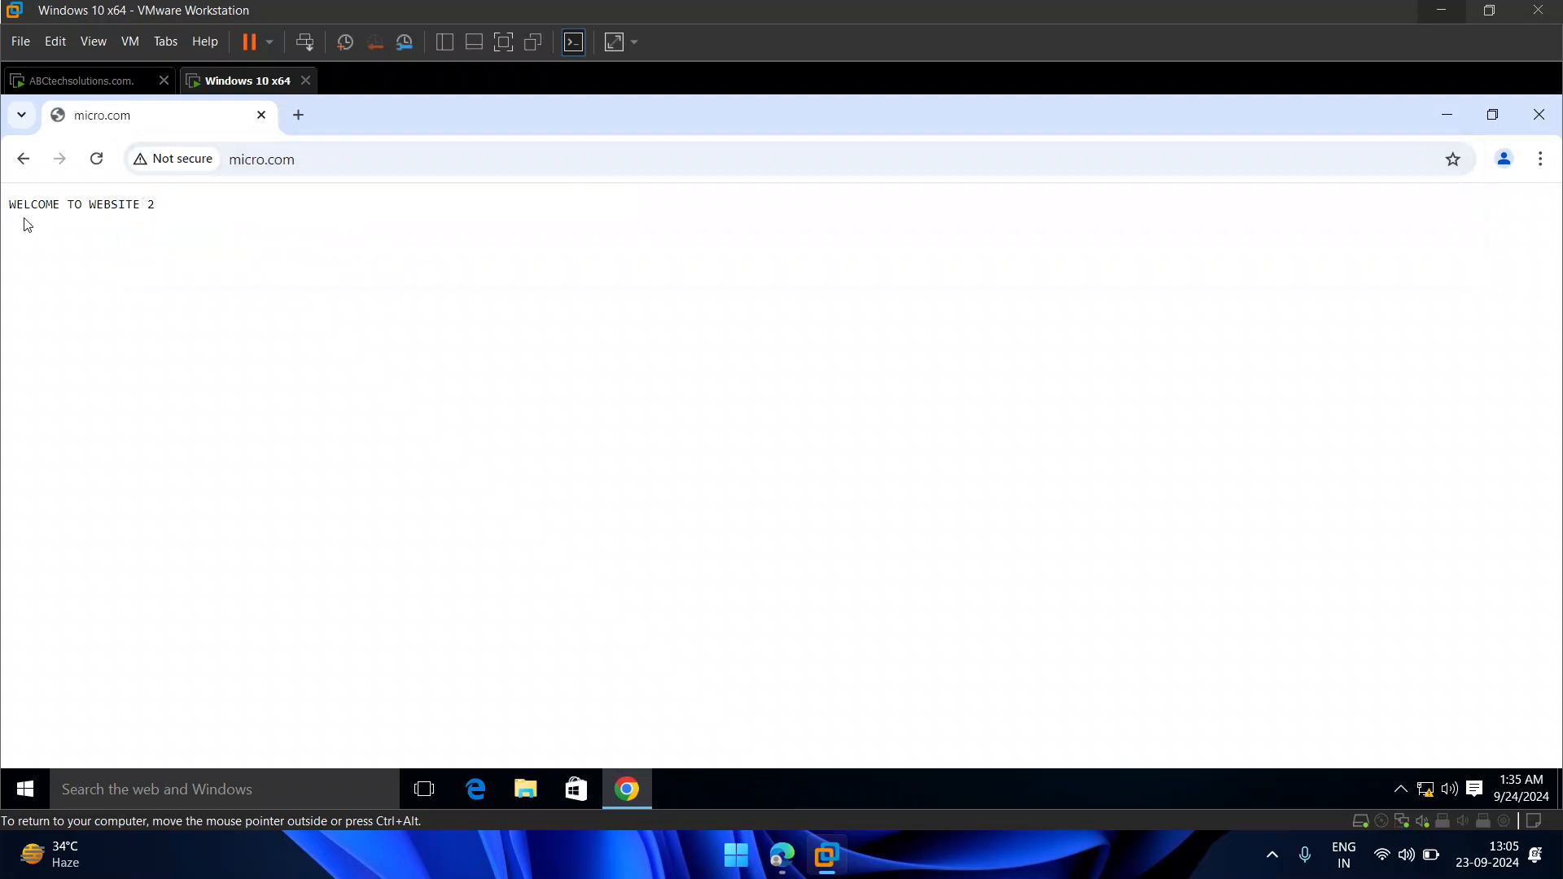
{"action": "left_click", "coordinate": [262, 169]}
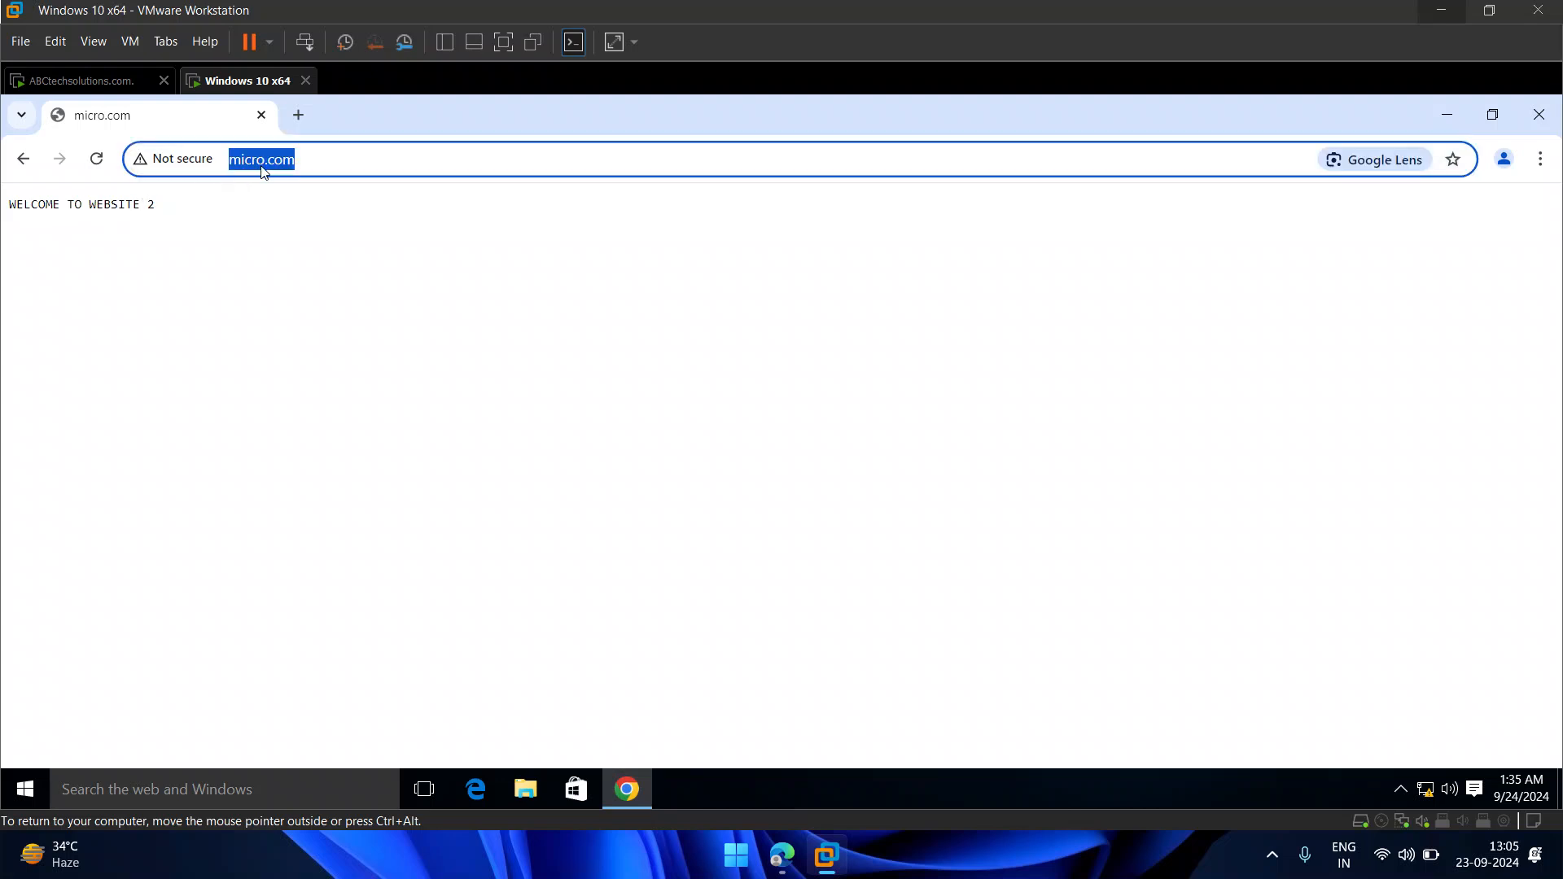
{"action": "key", "text": "BackSpace"}
{"action": "key", "text": "BackSpace"}
{"action": "key", "text": "BackSpace"}
{"action": "key", "text": "BackSpace"}
{"action": "key", "text": "BackSpace"}
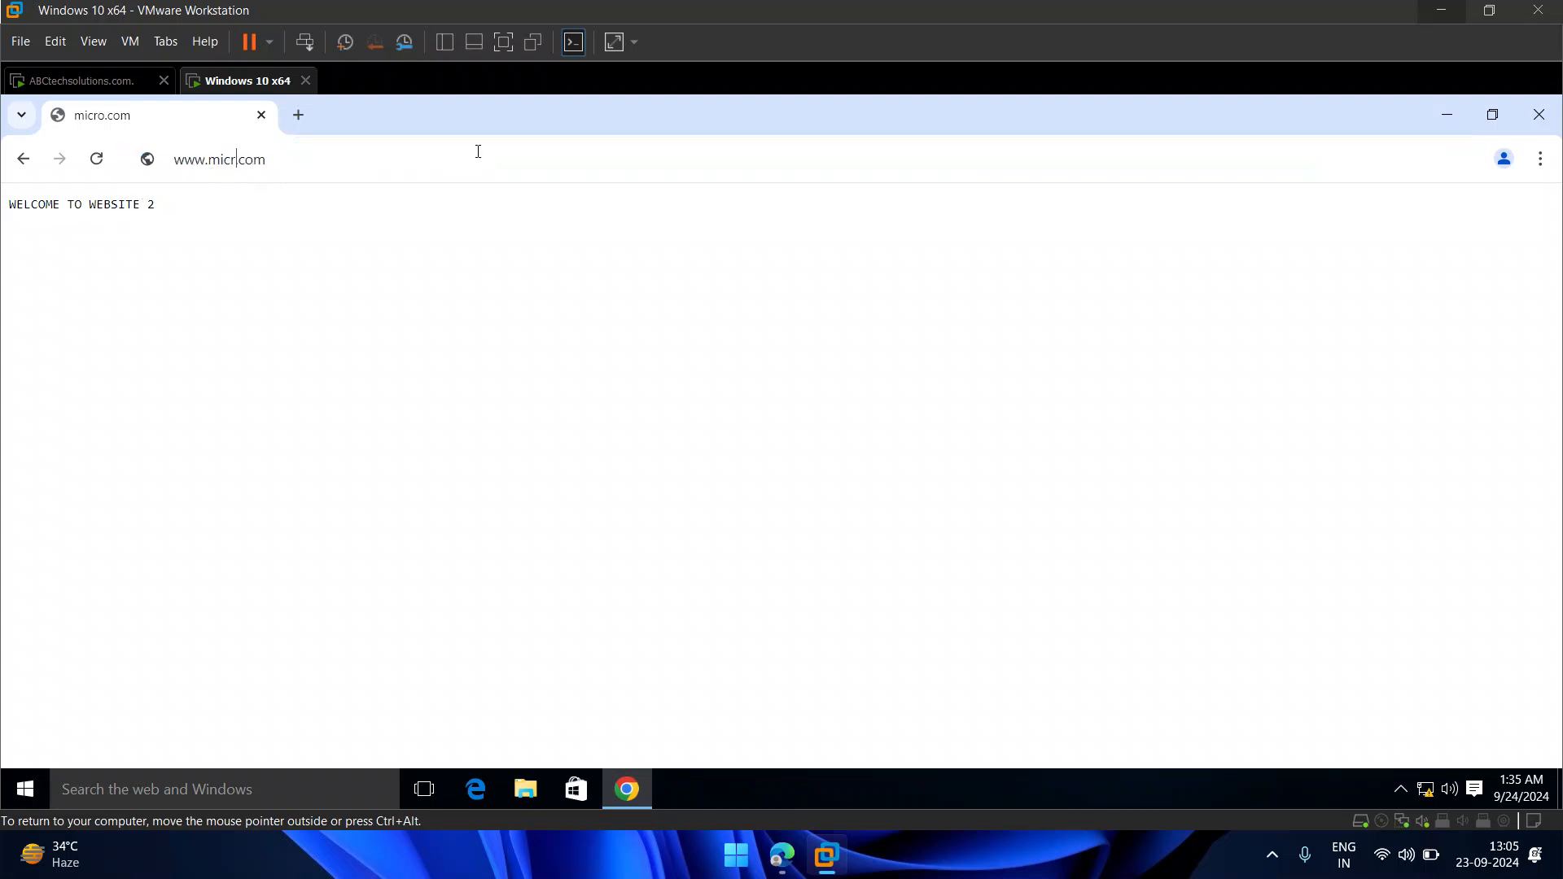
{"action": "type", "text": "ap"}
{"action": "type", "text": "ple"}
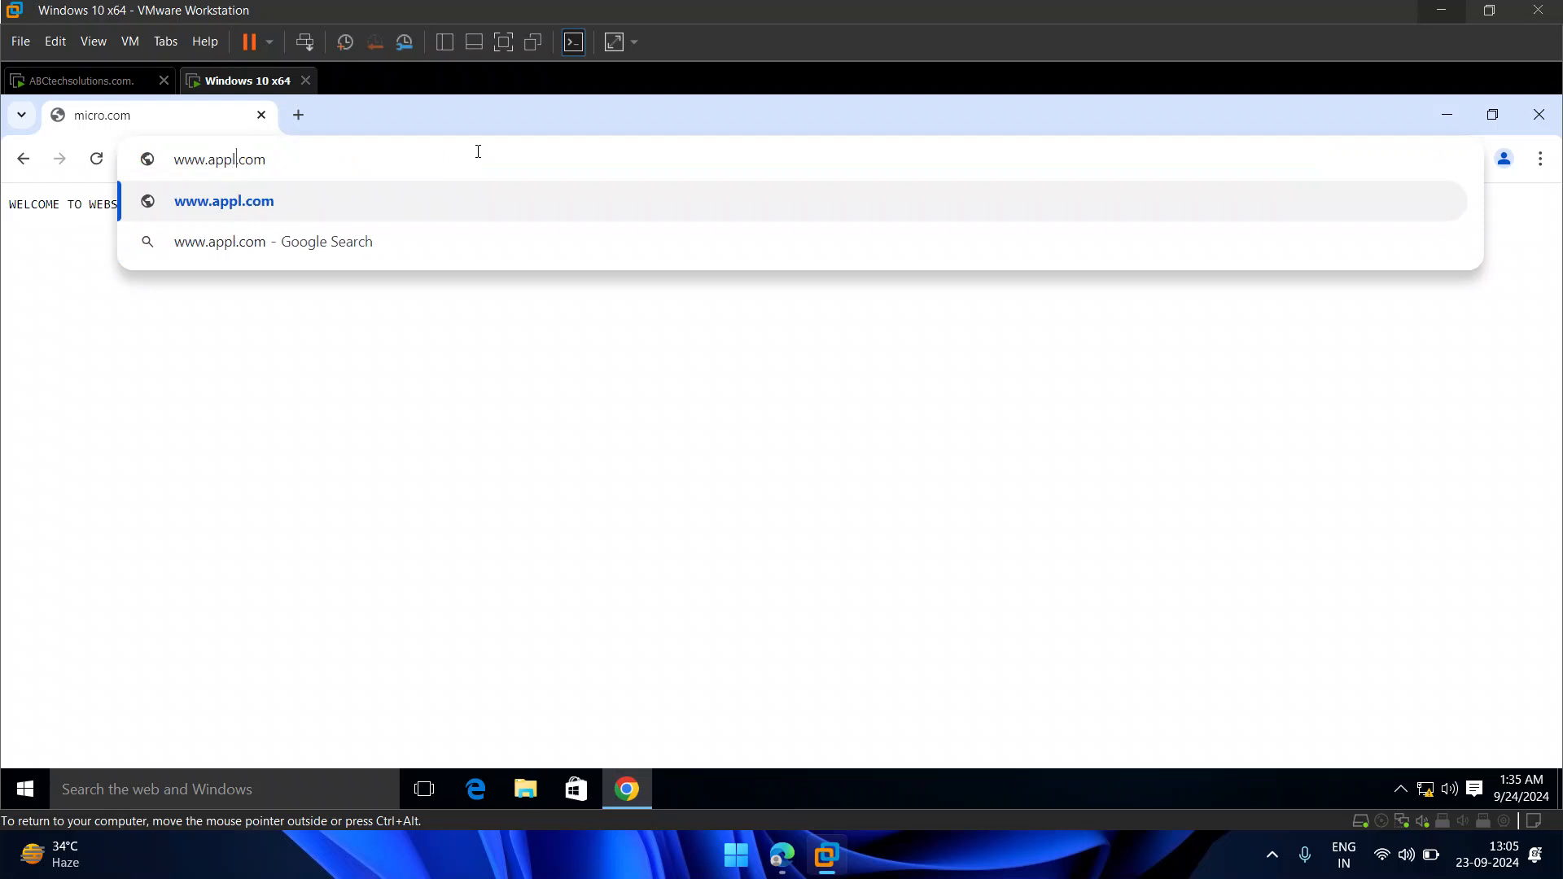
{"action": "key", "text": "Return"}
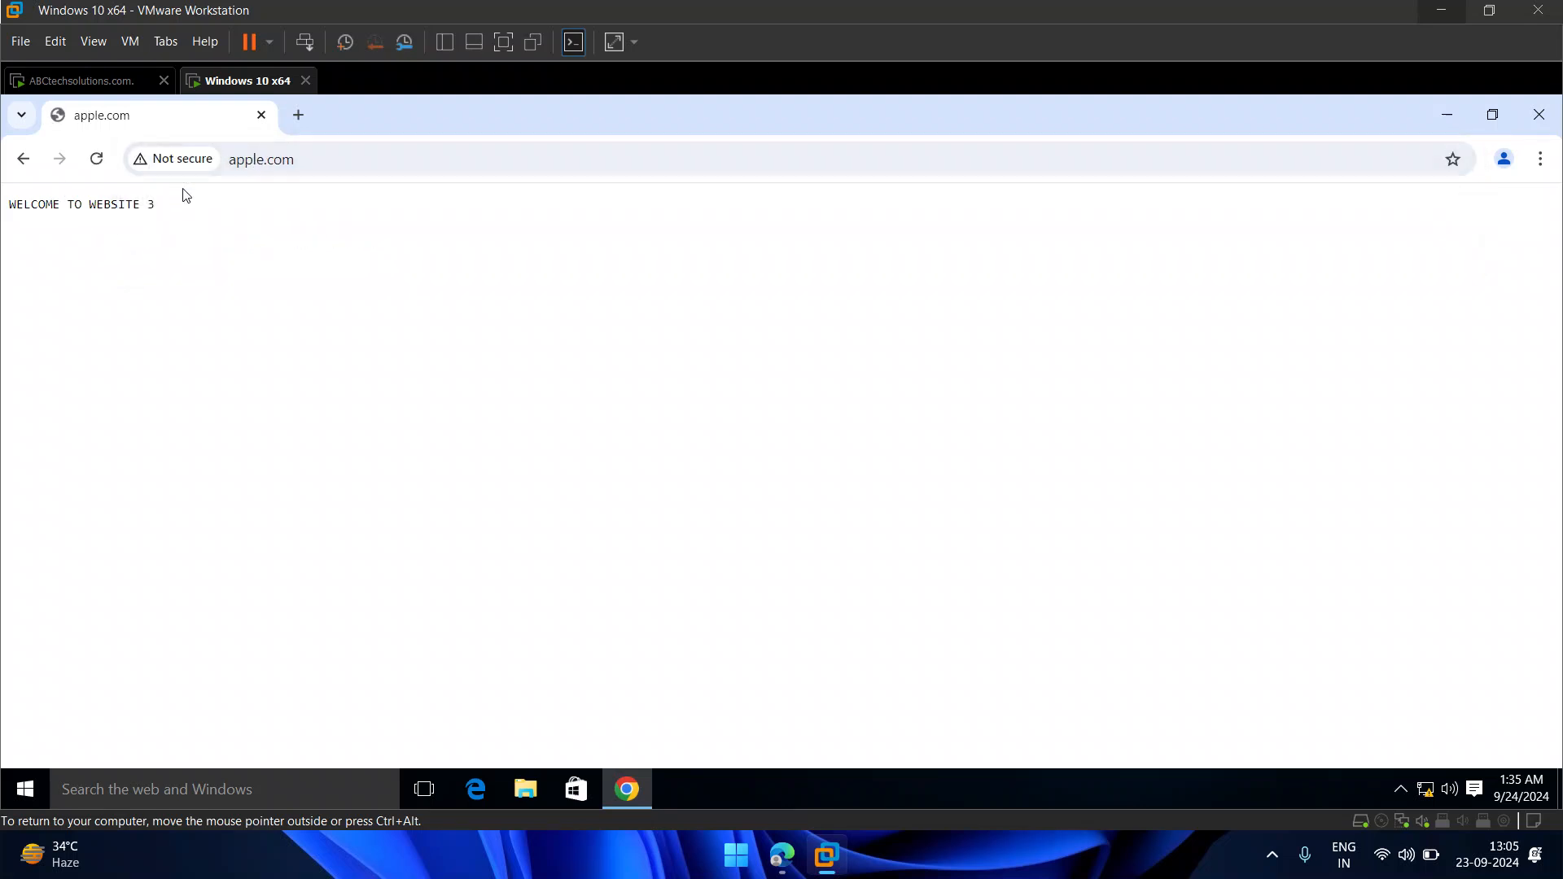
{"action": "left_click", "coordinate": [256, 159]}
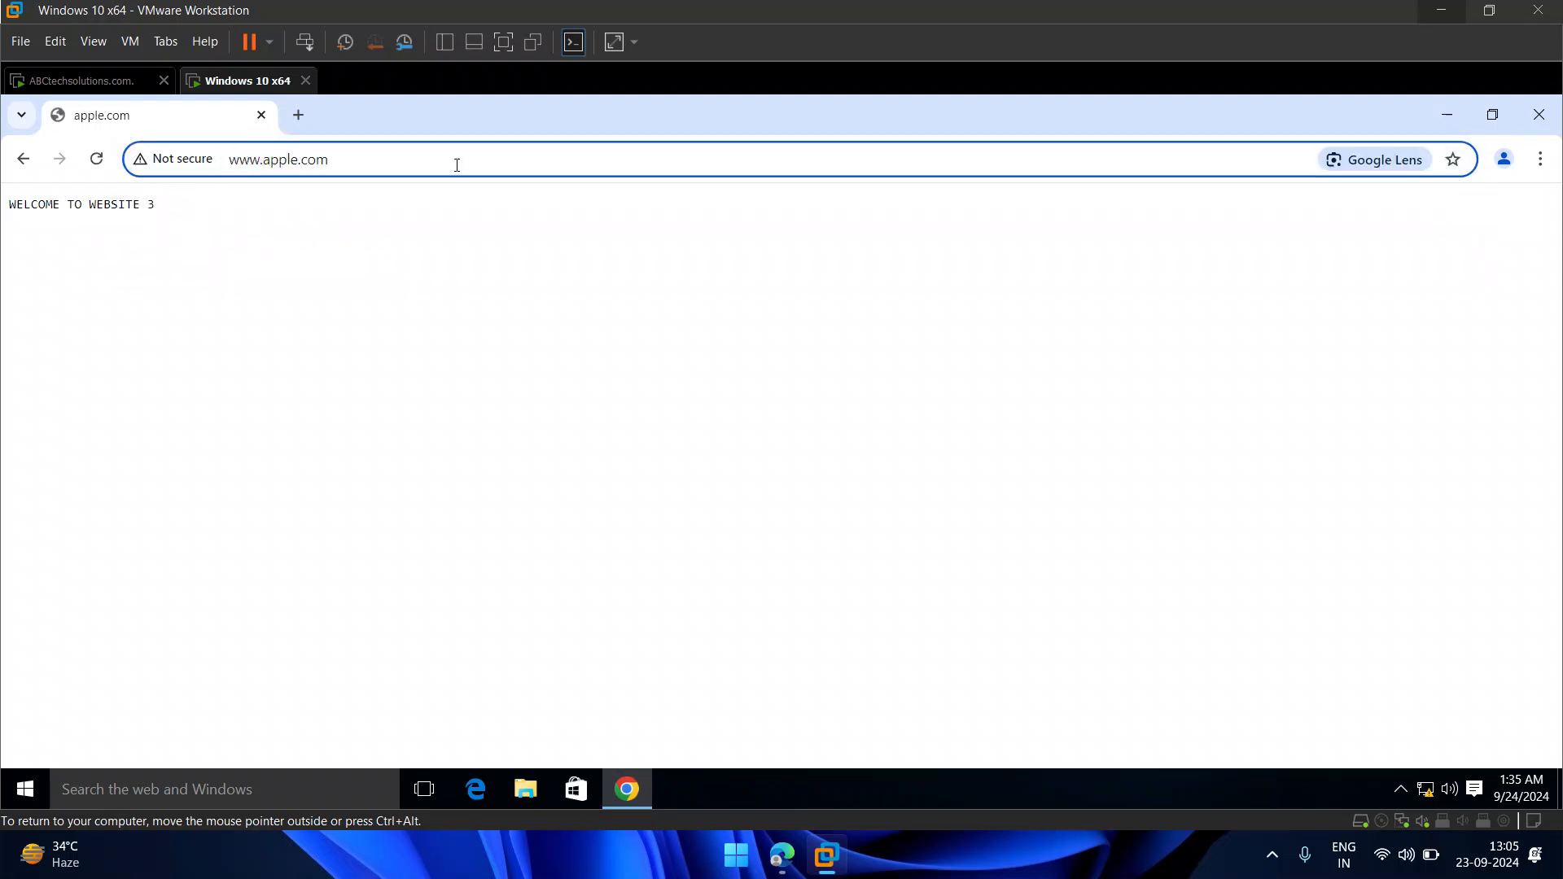
{"action": "key", "text": "BackSpace"}
{"action": "key", "text": "BackSpace"}
{"action": "key", "text": "BackSpace"}
{"action": "key", "text": "BackSpace"}
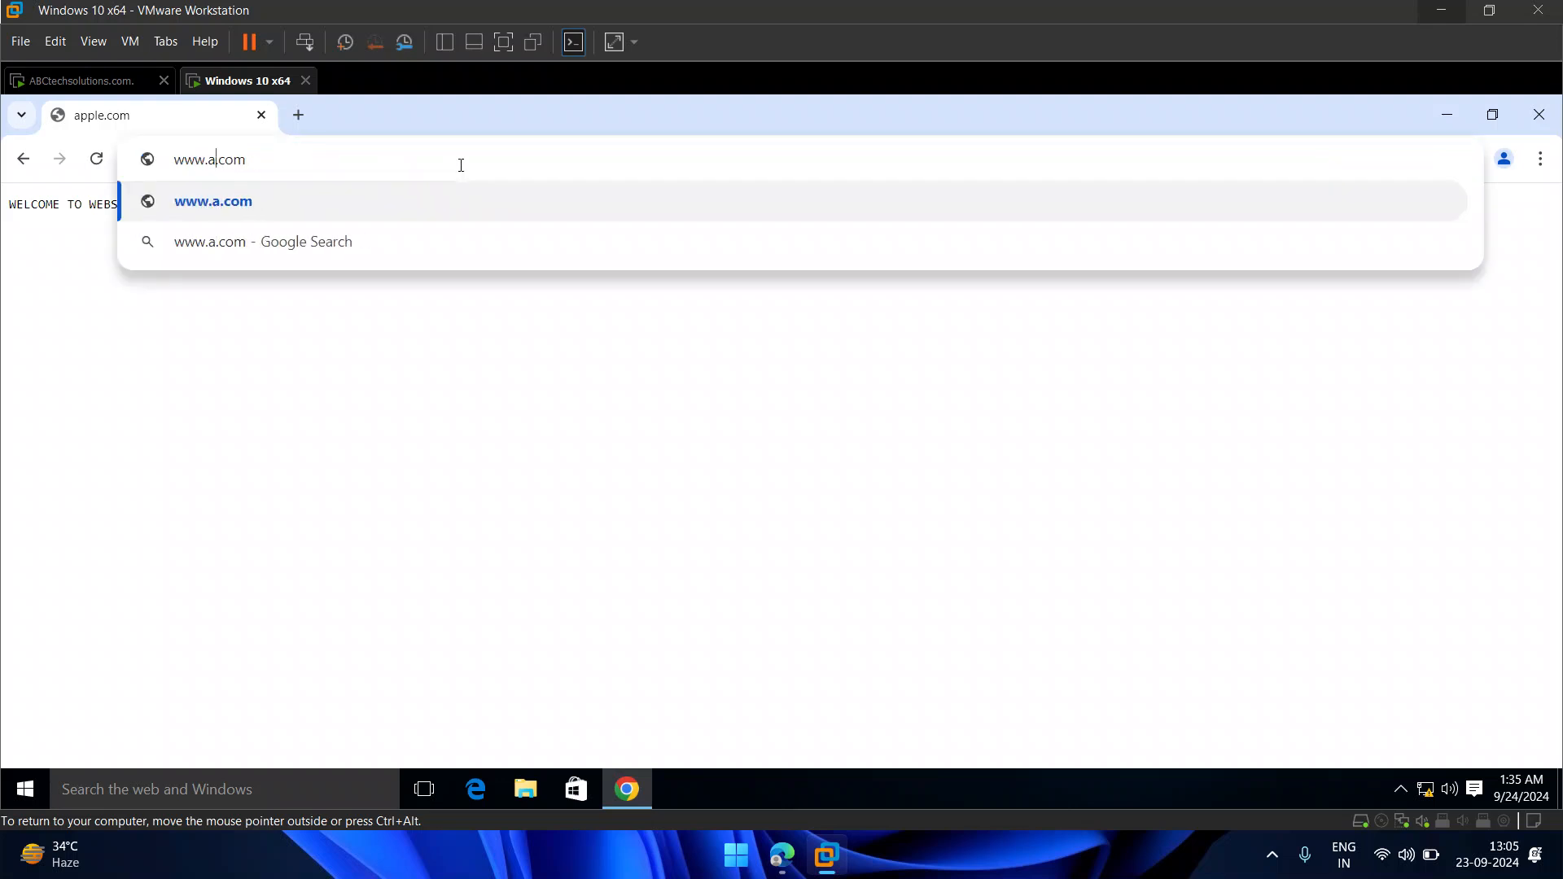
{"action": "type", "text": "i"}
{"action": "key", "text": "Return"}
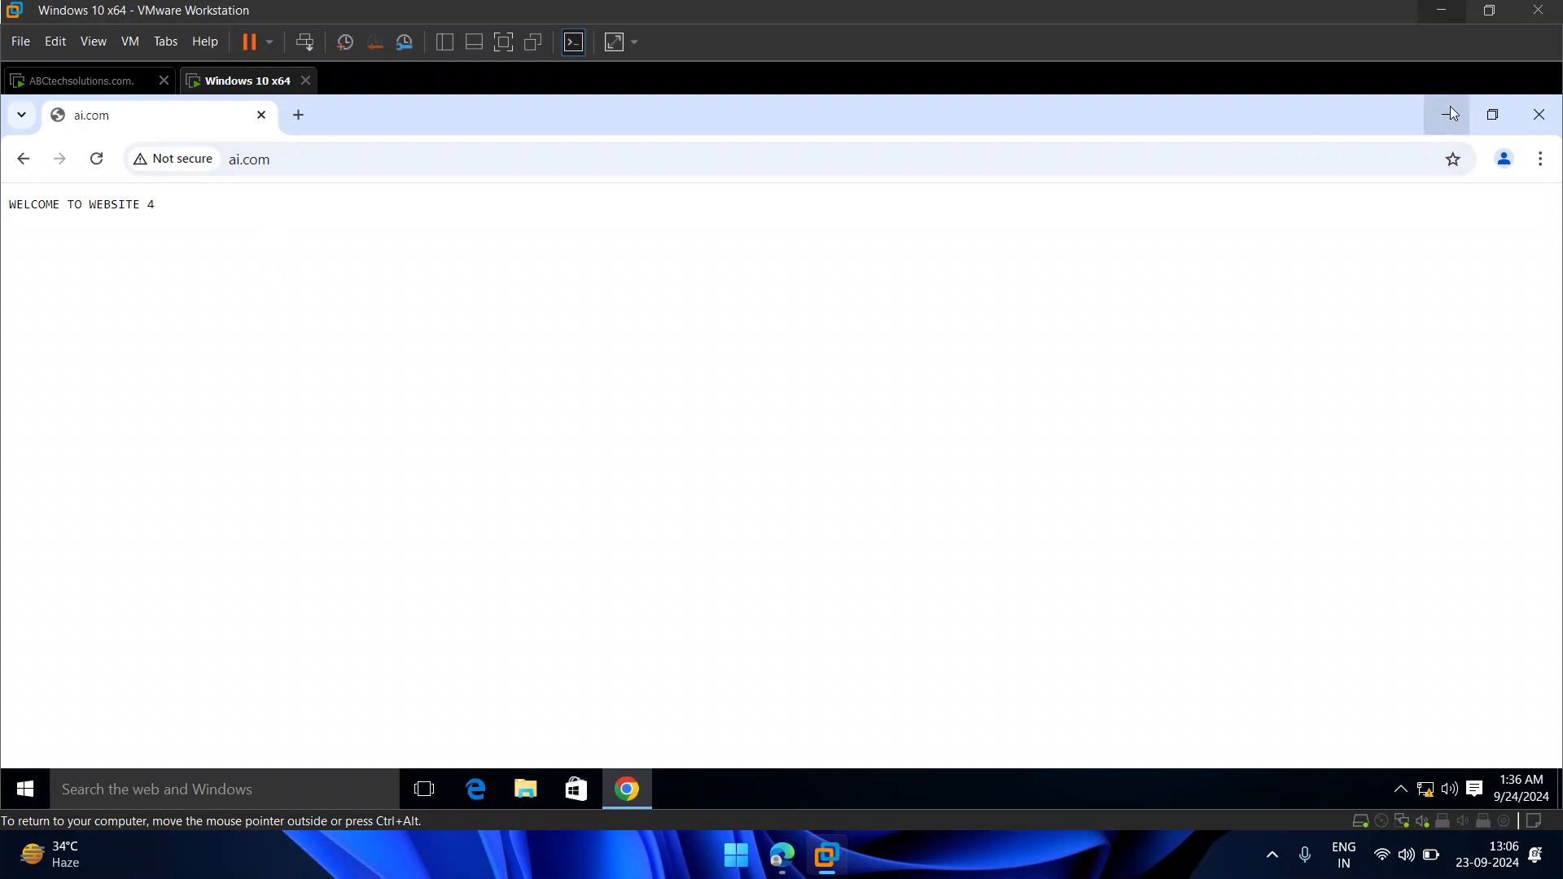
- View site1 in IIS Manager on the server VM, then return to the Windows 10 client and minimize Chrome
{"action": "left_click", "coordinate": [273, 154]}
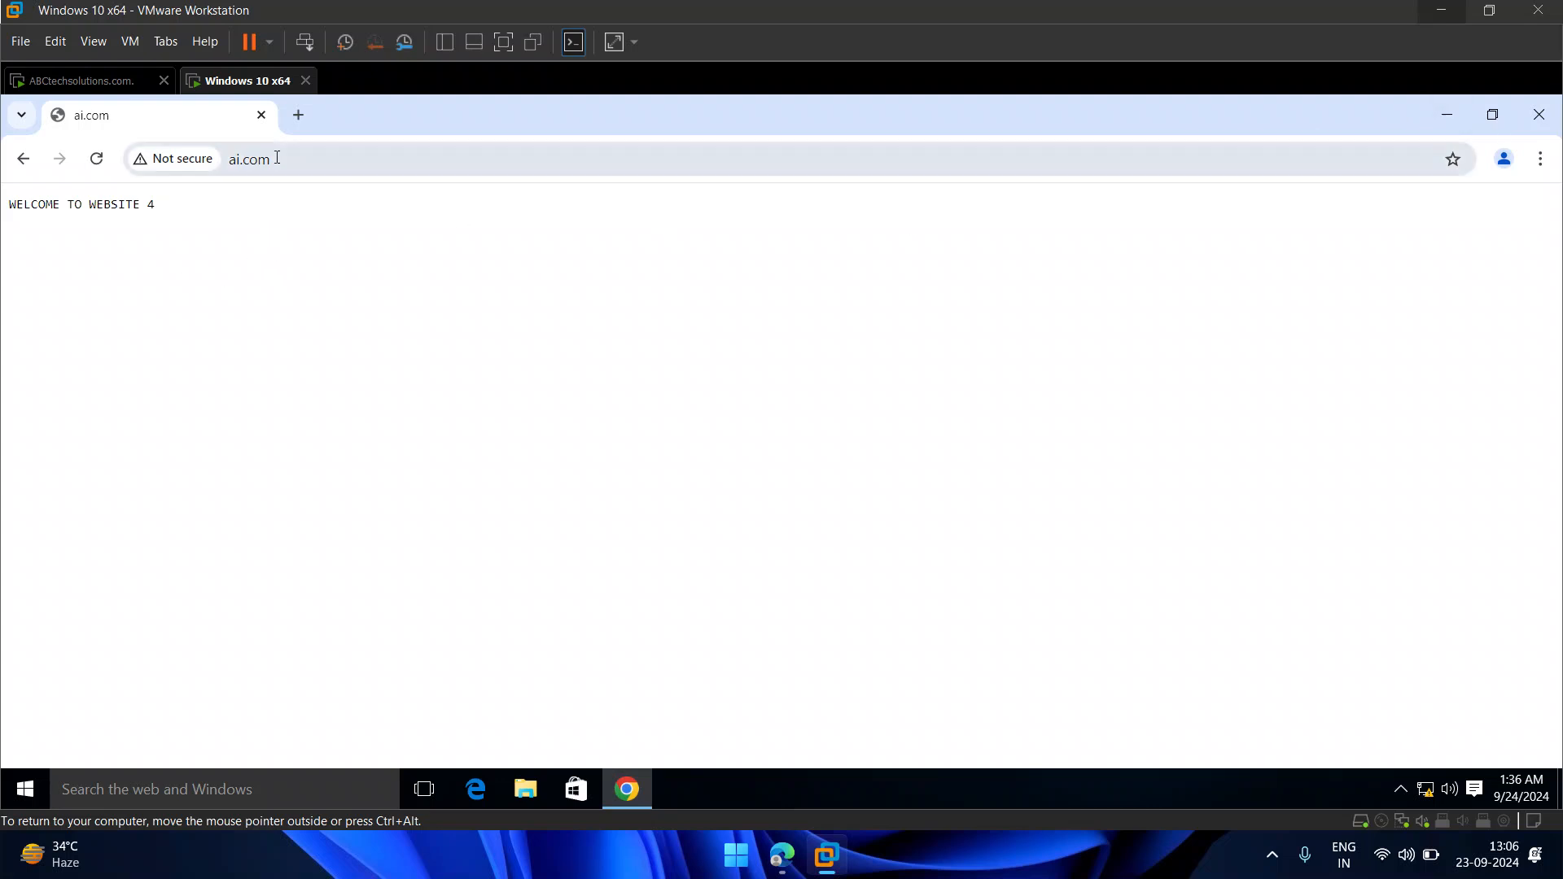
{"action": "left_click", "coordinate": [78, 82]}
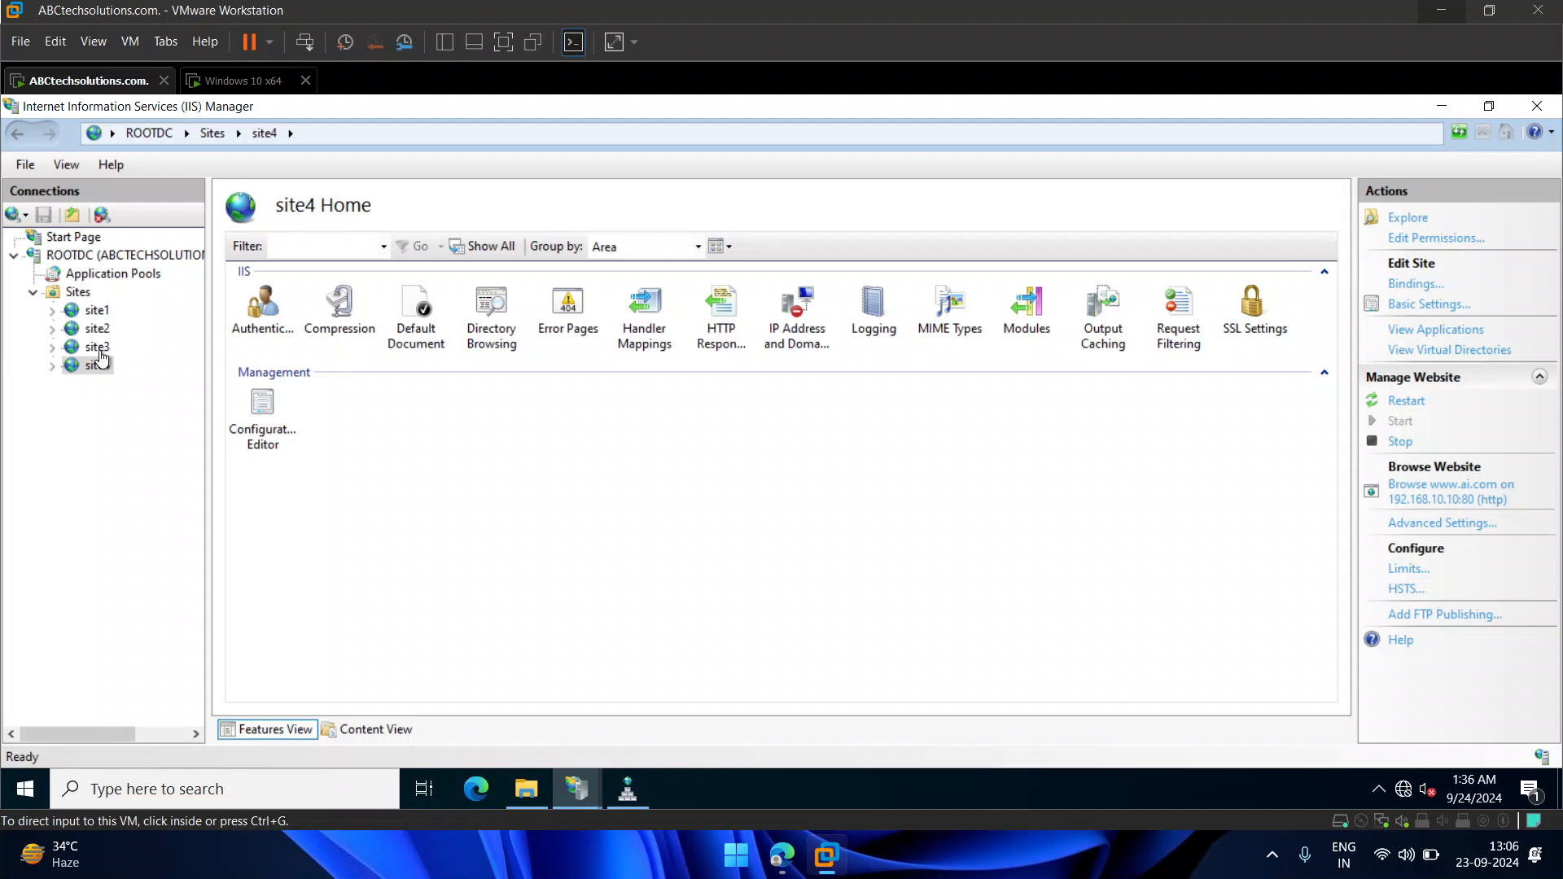
{"action": "left_click", "coordinate": [97, 312]}
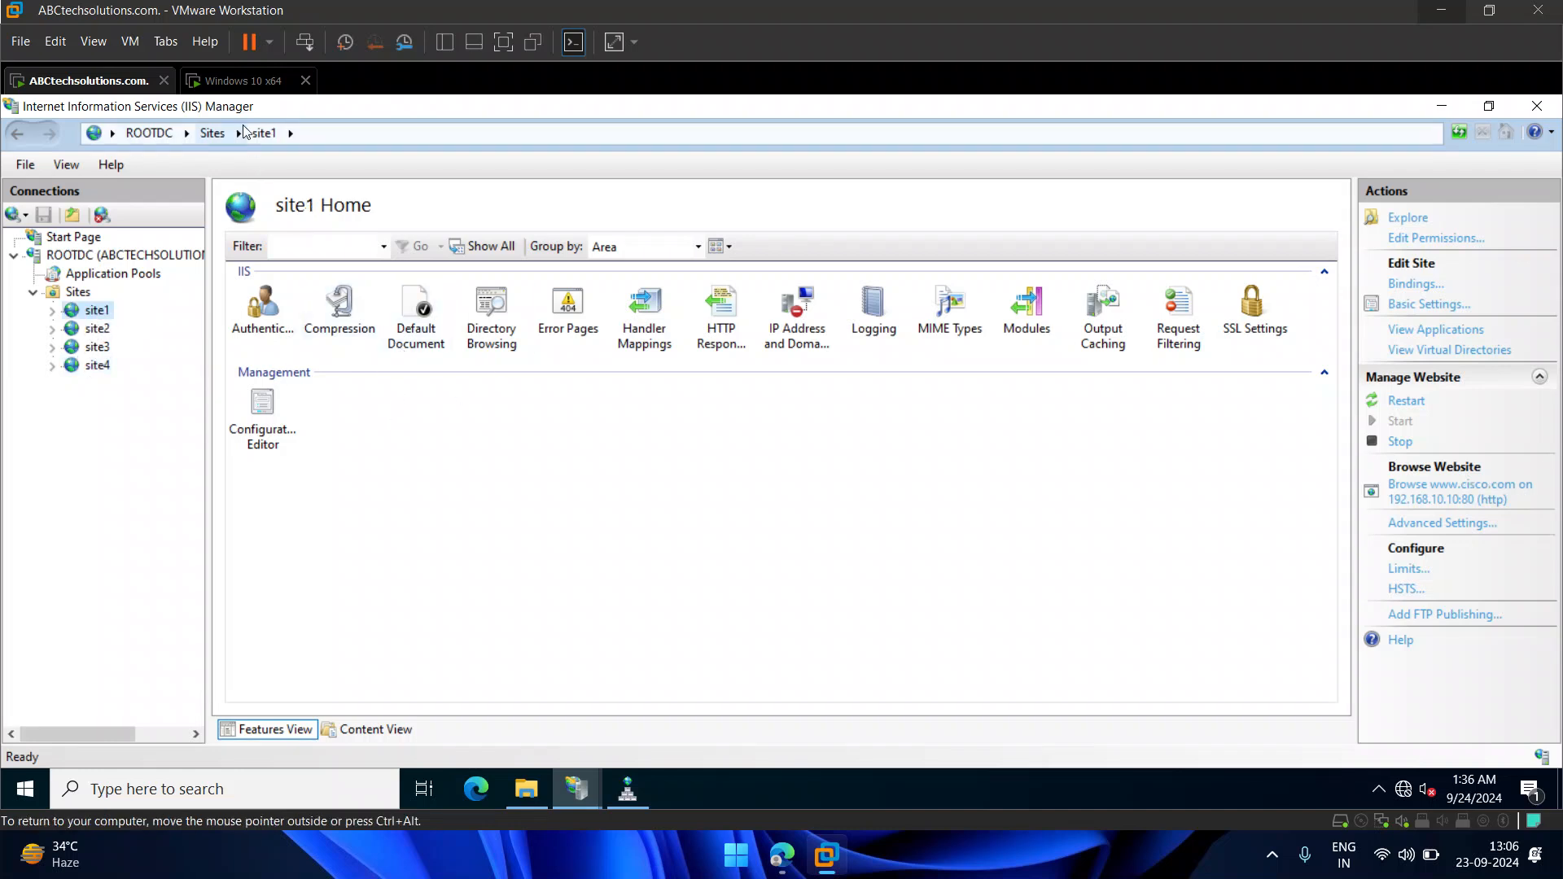
{"action": "left_click", "coordinate": [238, 81]}
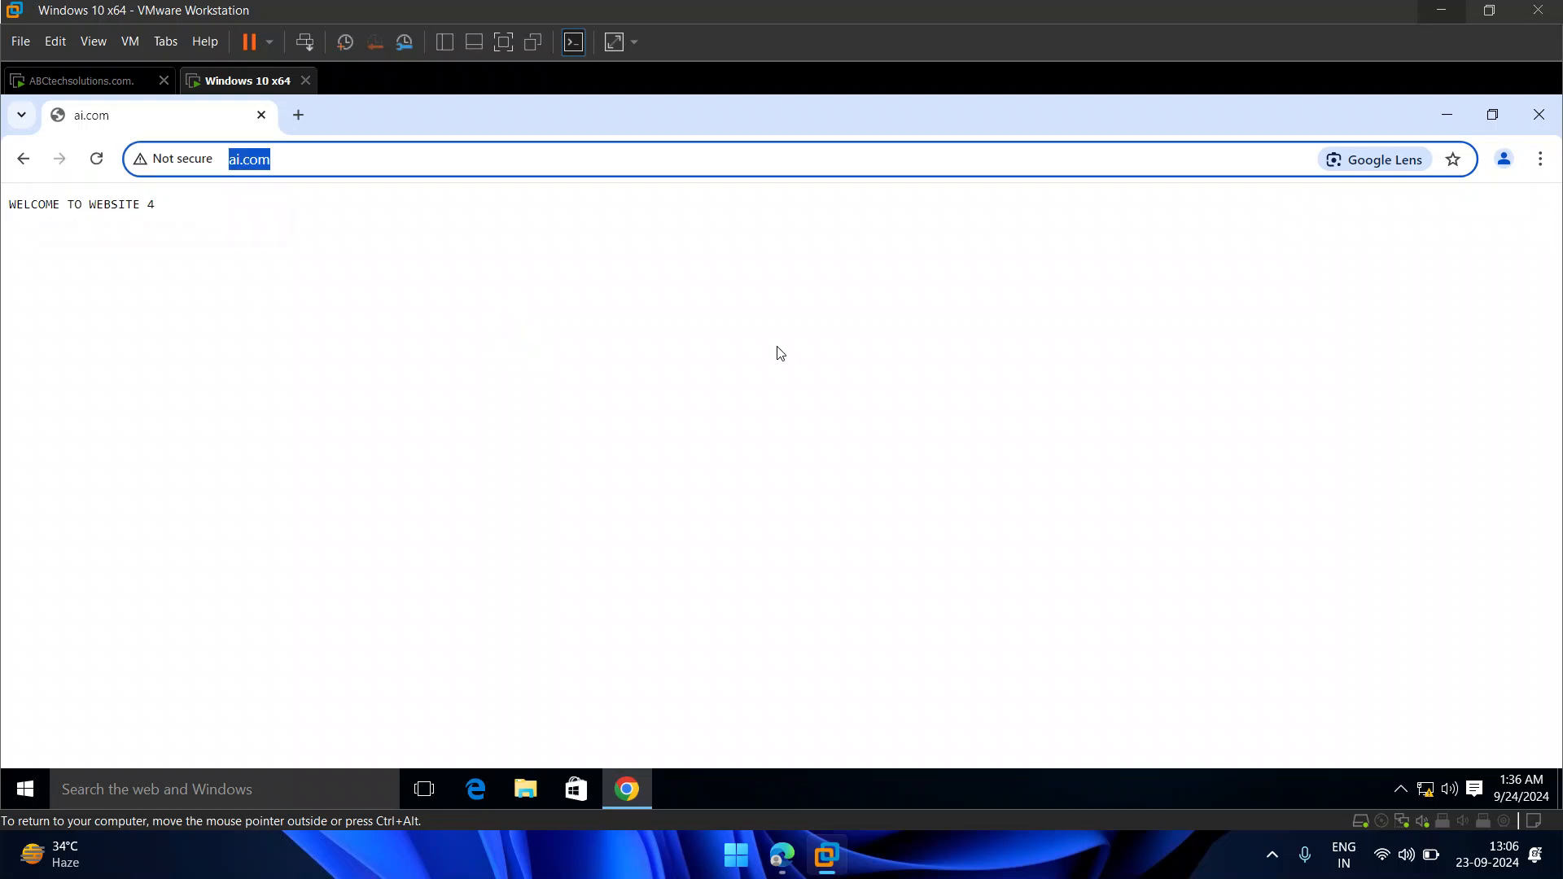
{"action": "left_click", "coordinate": [1445, 116]}
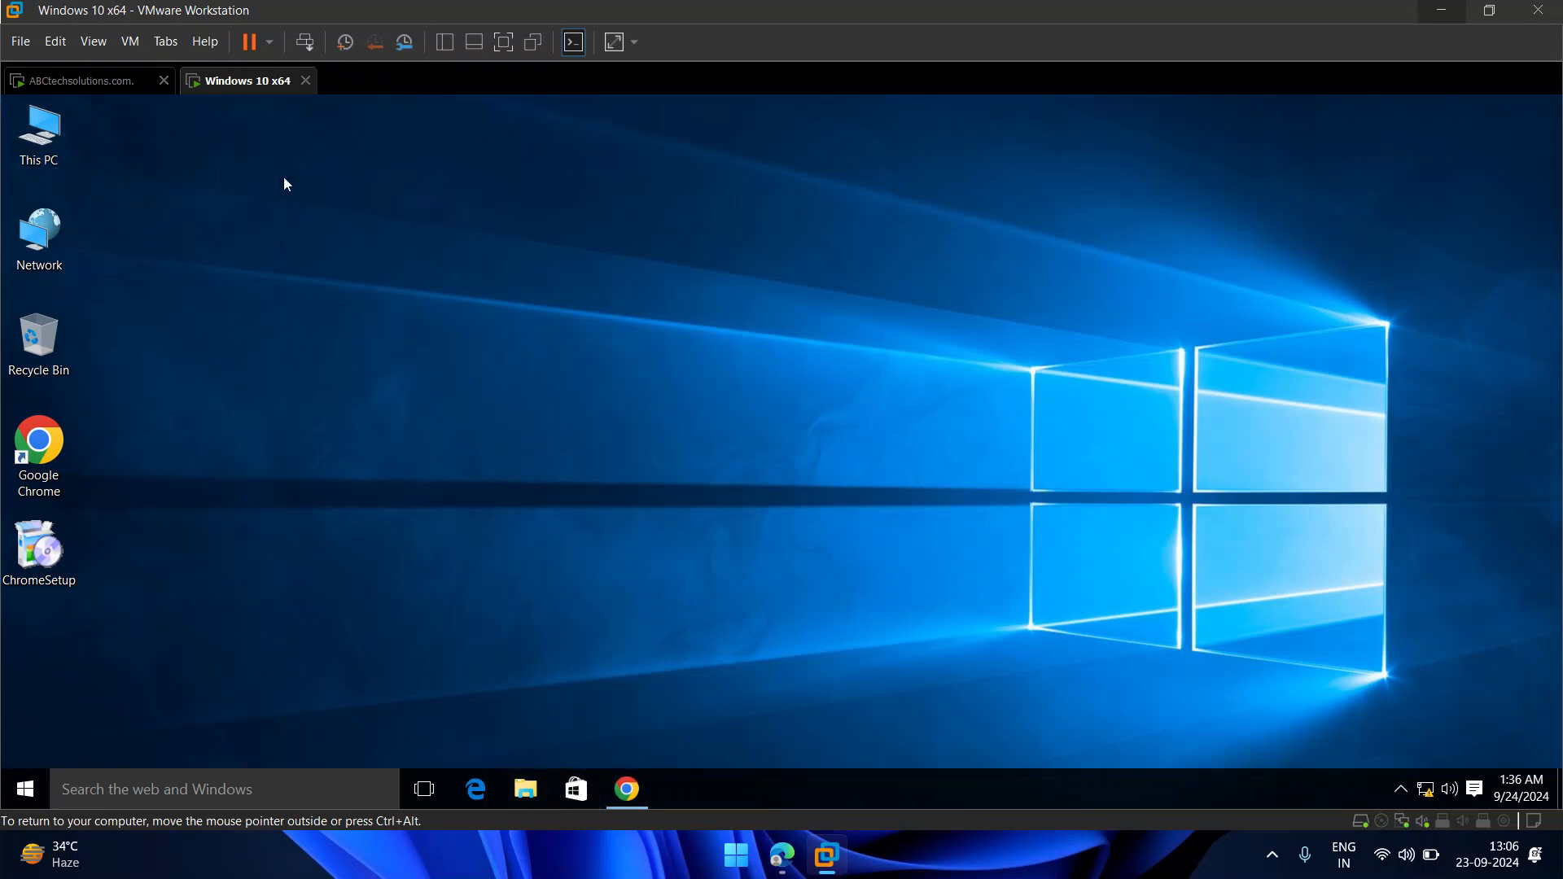
- Open the IPv4 properties of the client's Ethernet0 adapter from its network settings
{"action": "left_click_drag", "start_coordinate": [253, 150], "coordinate": [623, 531]}
{"action": "right_click", "coordinate": [65, 244]}
{"action": "left_click", "coordinate": [89, 440]}
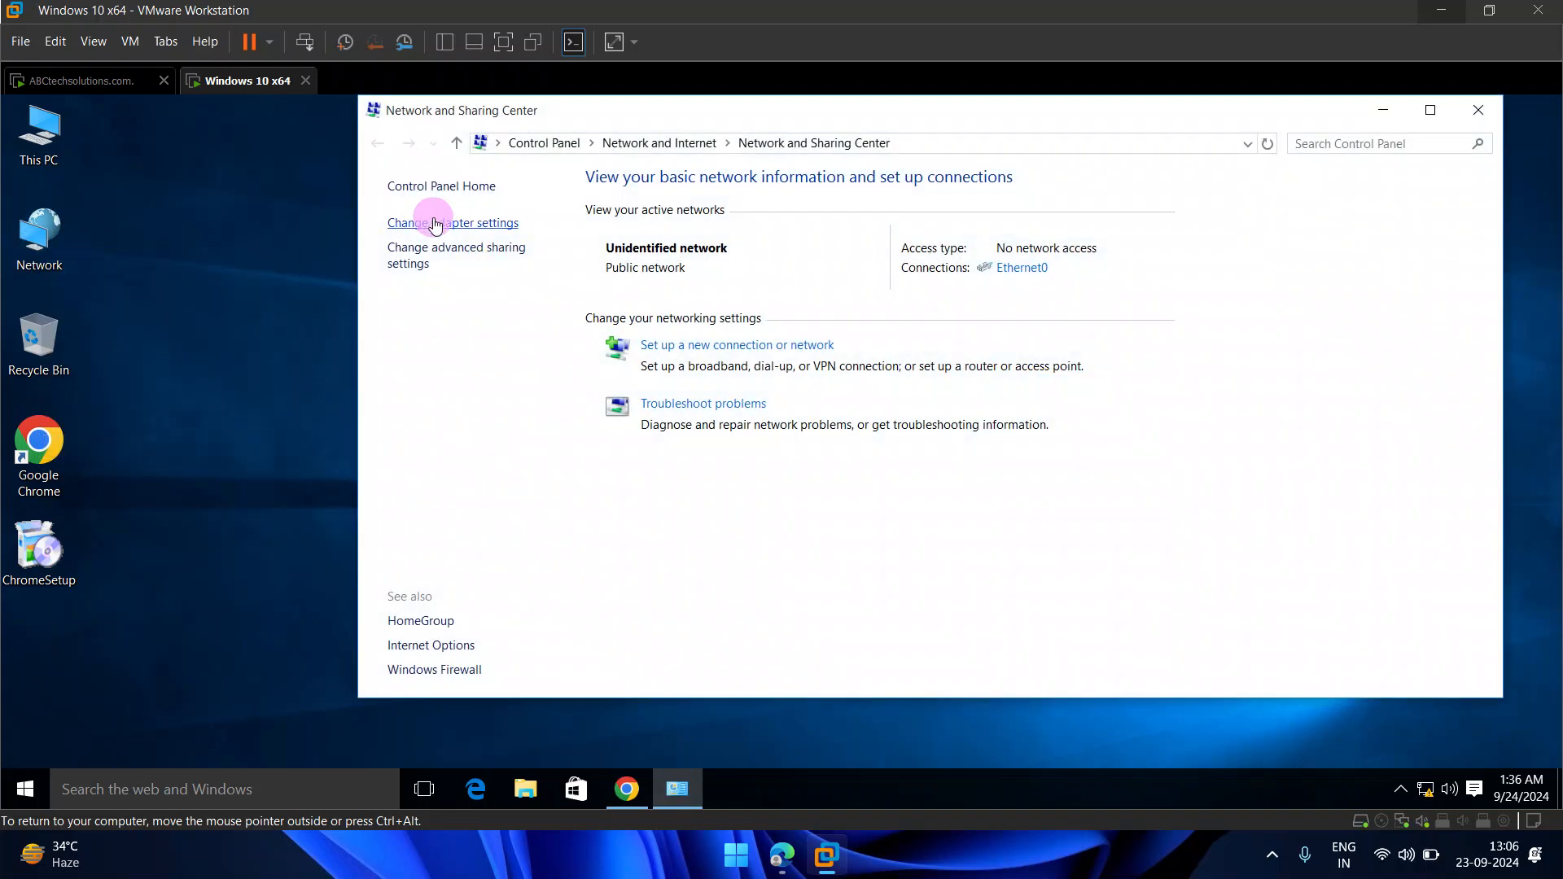
{"action": "left_click", "coordinate": [436, 219]}
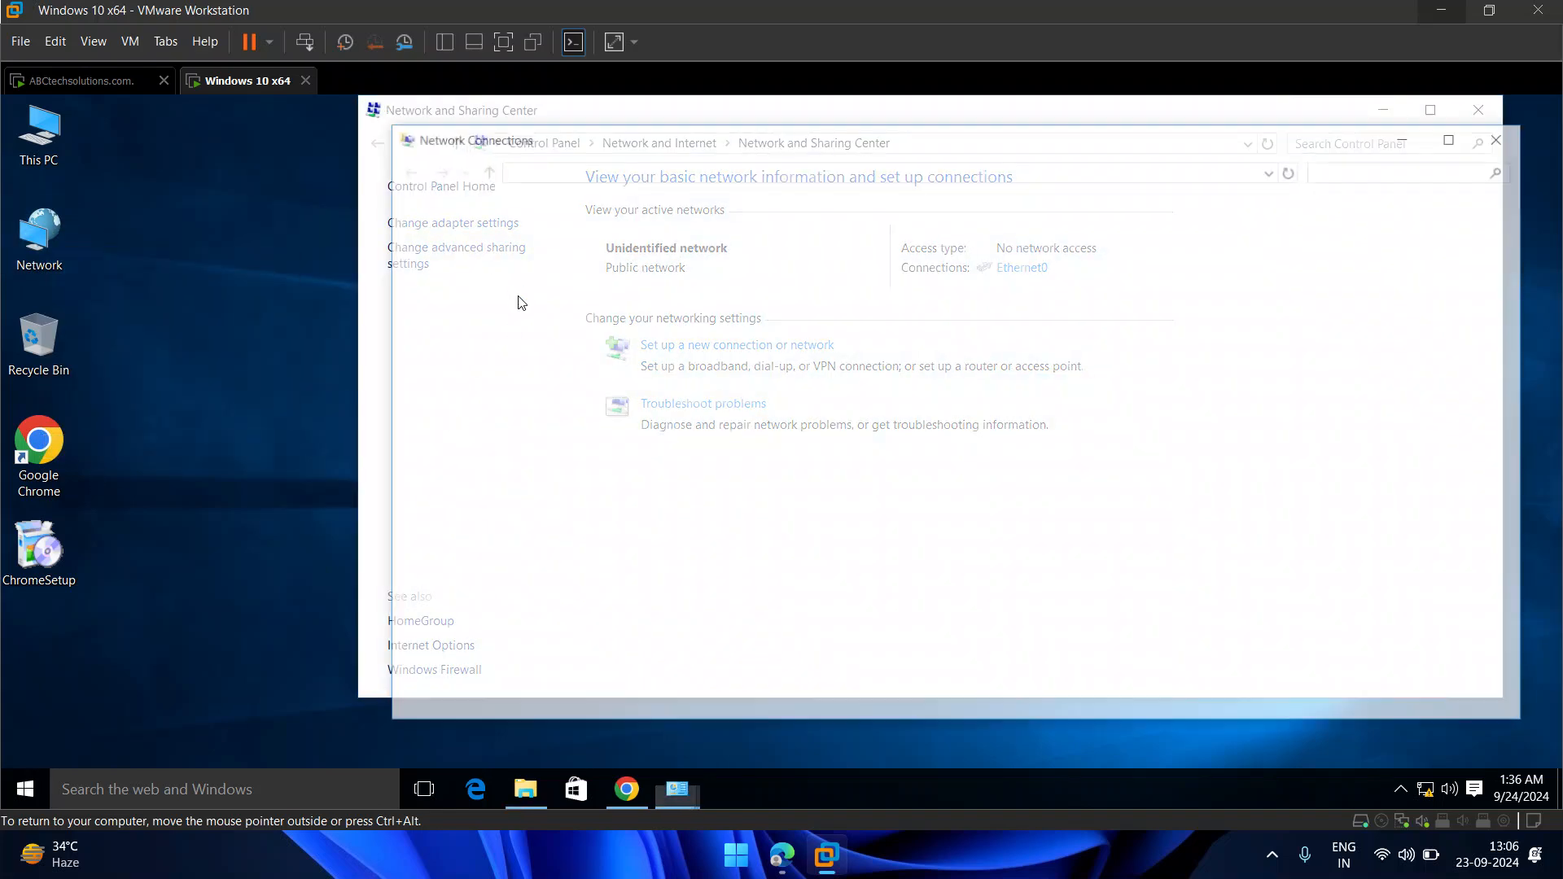
{"action": "right_click", "coordinate": [507, 265]}
{"action": "left_click", "coordinate": [569, 455]}
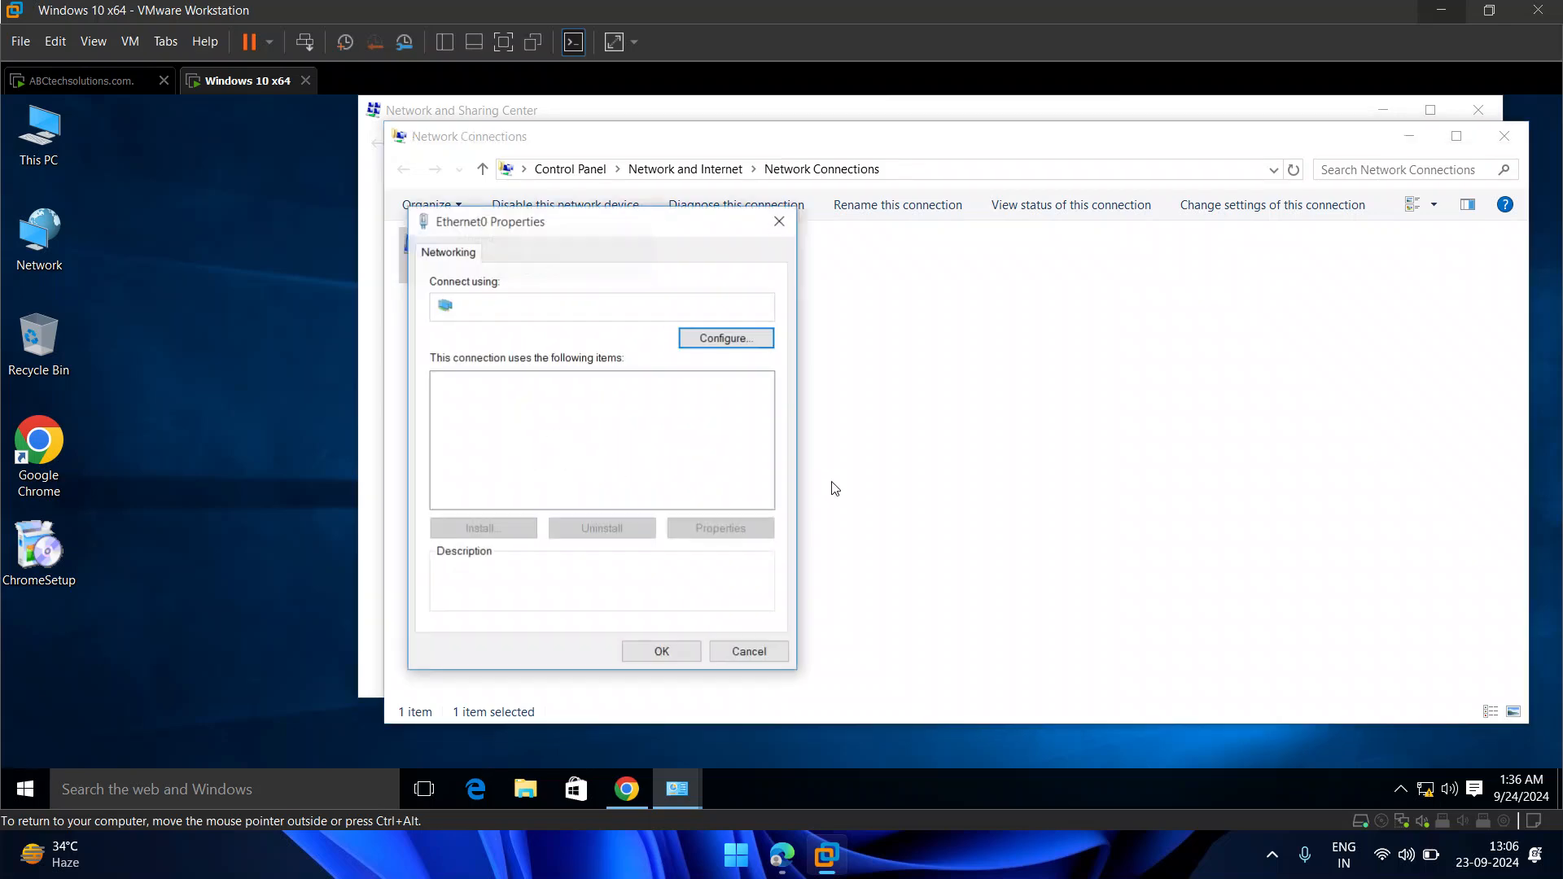
{"action": "double_click", "coordinate": [607, 465]}
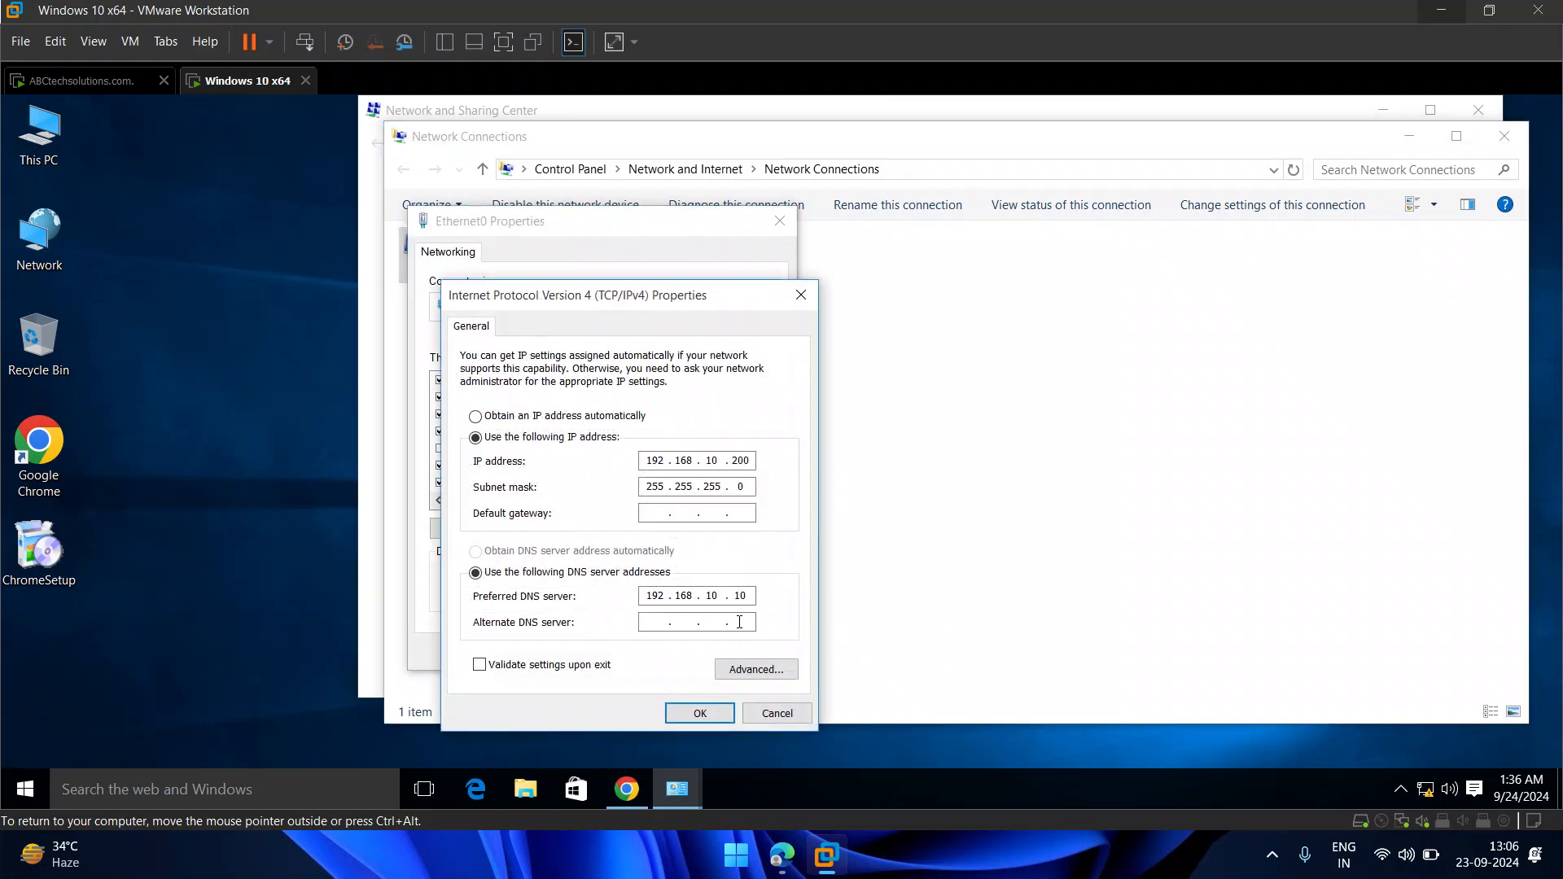
- Examine the client adapter's IP address list in the advanced TCP/IP settings and return to the IPv4 properties
{"action": "left_click", "coordinate": [756, 669]}
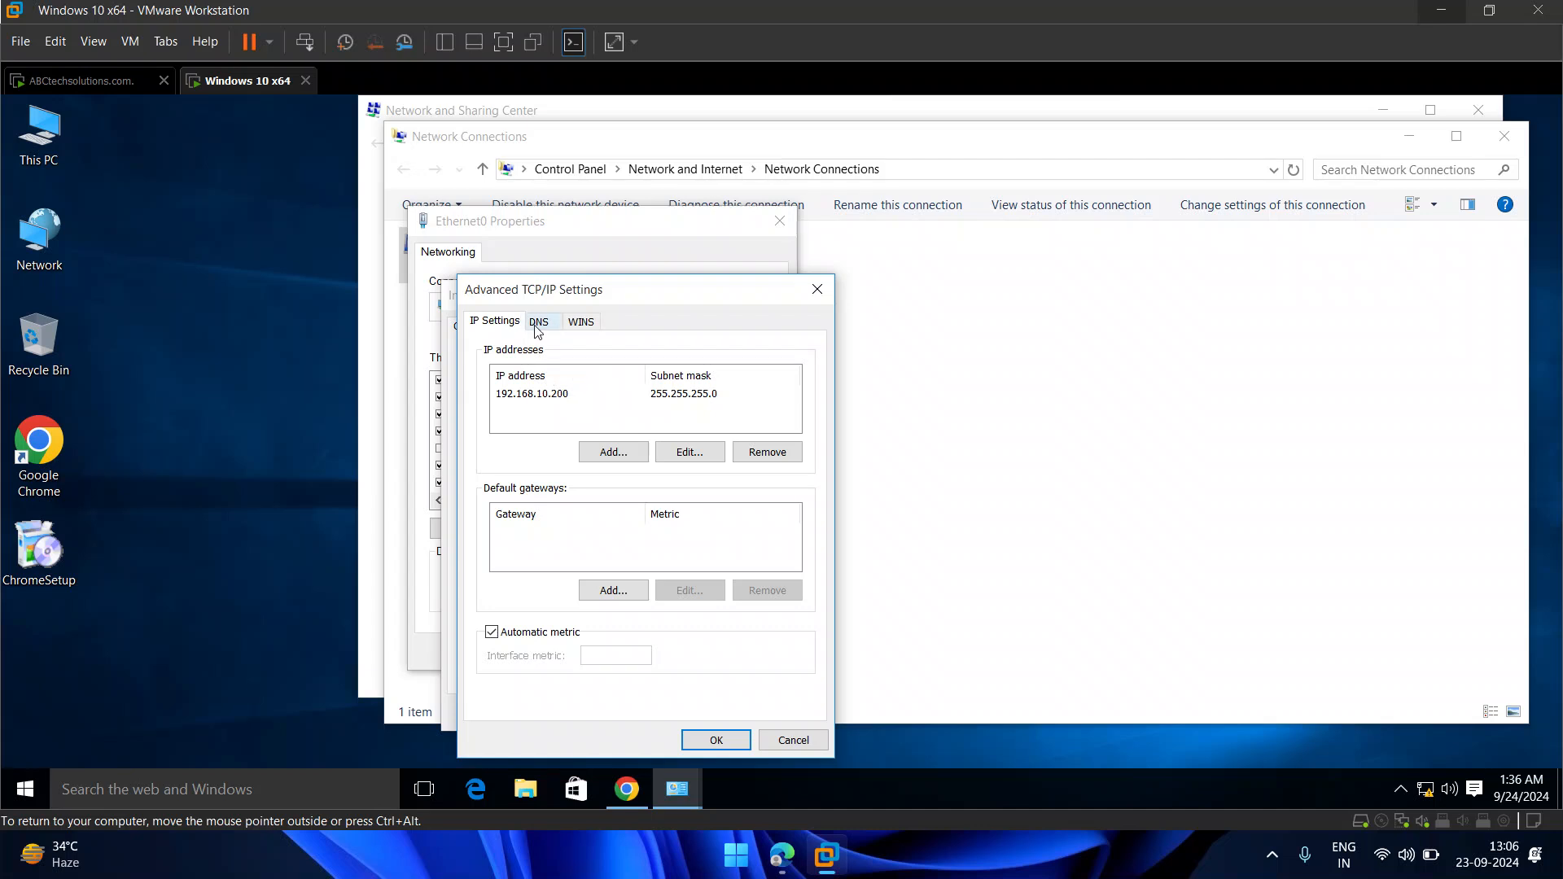
{"action": "left_click", "coordinate": [615, 451]}
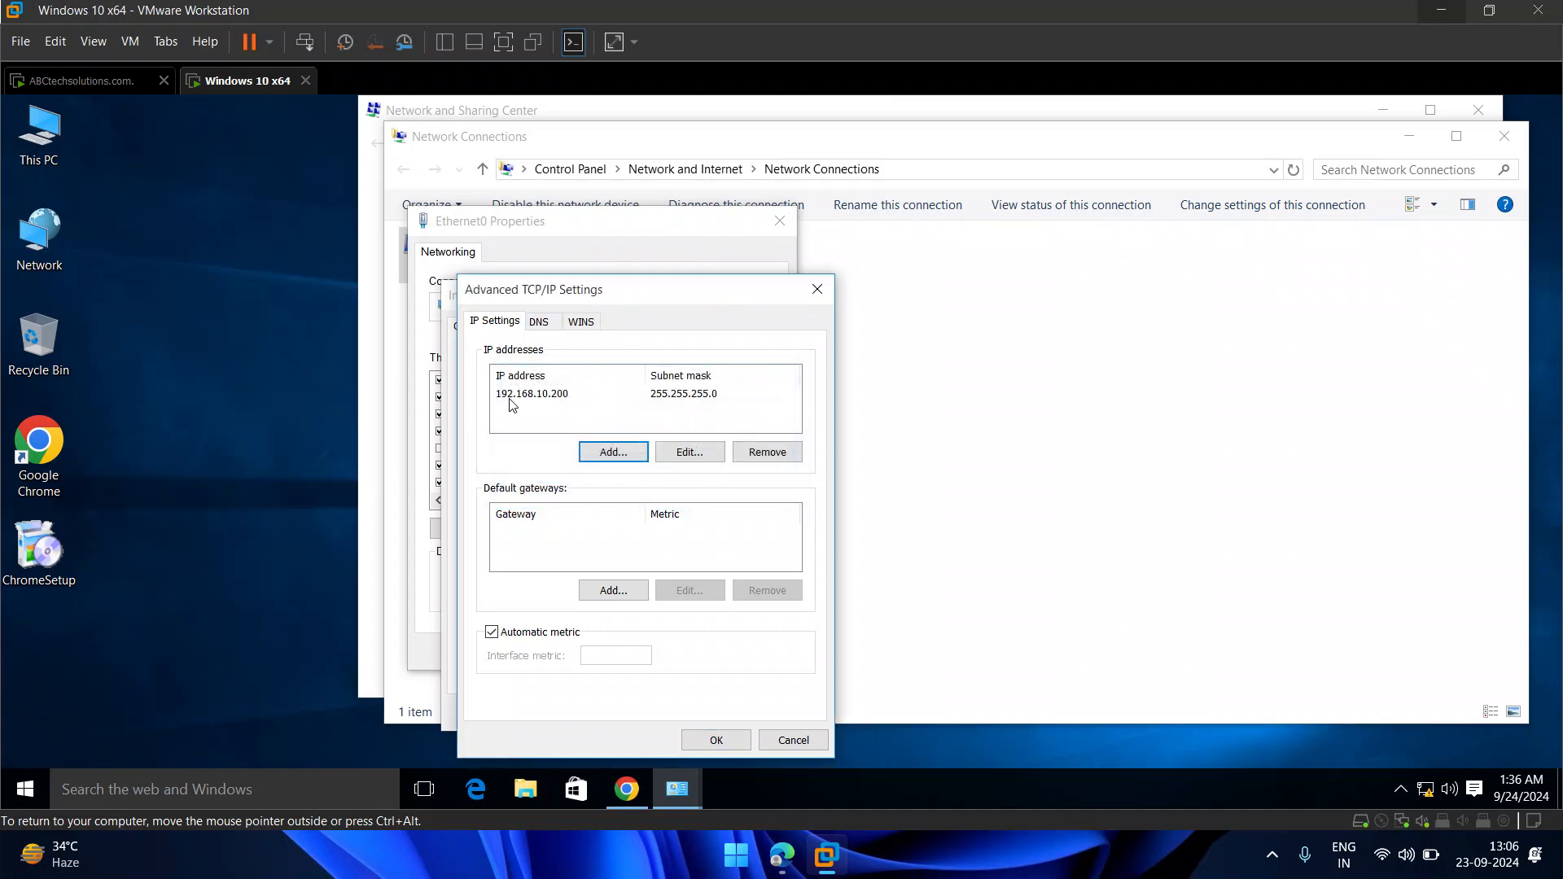
{"action": "left_click", "coordinate": [525, 401]}
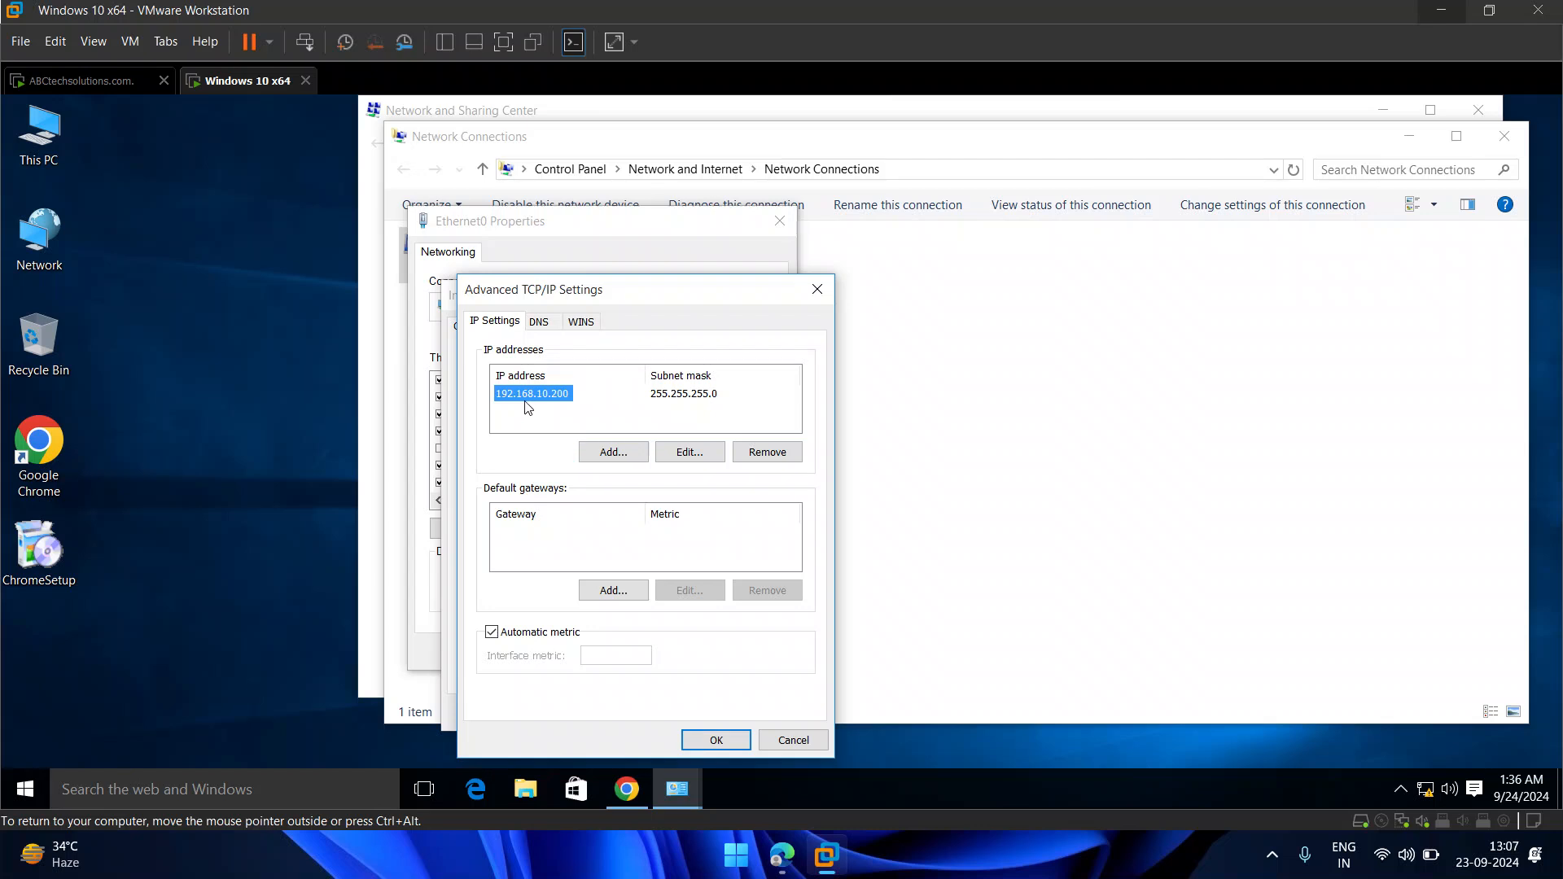
{"action": "left_click", "coordinate": [817, 290]}
{"action": "left_click", "coordinate": [739, 458]}
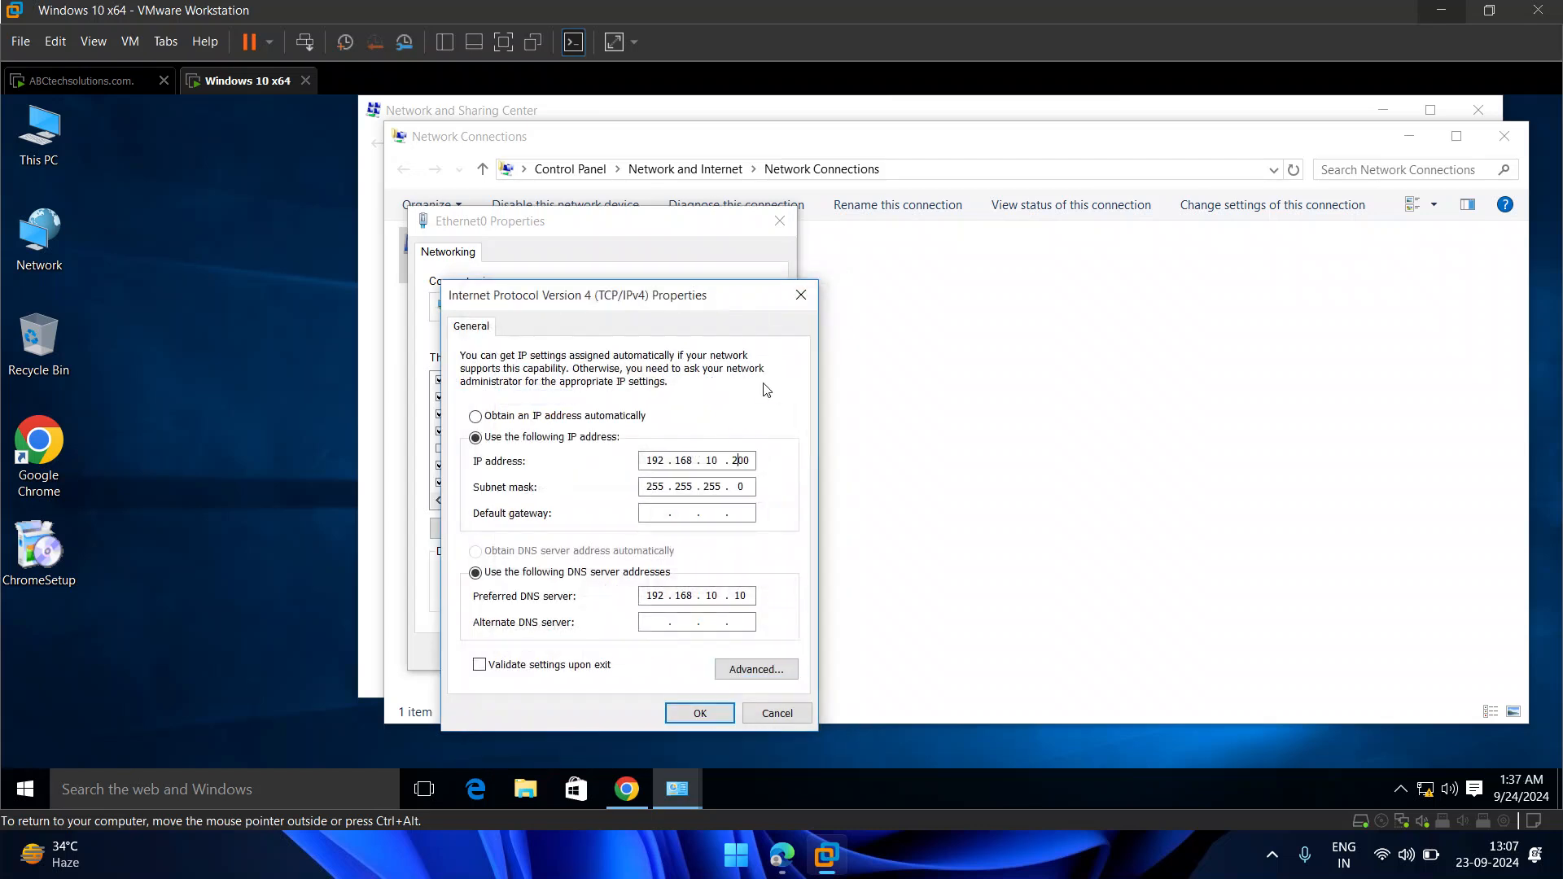
- Switch to the server VM, clear IIS Manager off the desktop, and open Ethernet0's IPv4 properties through ncpa.cpl
{"action": "left_click", "coordinate": [120, 81]}
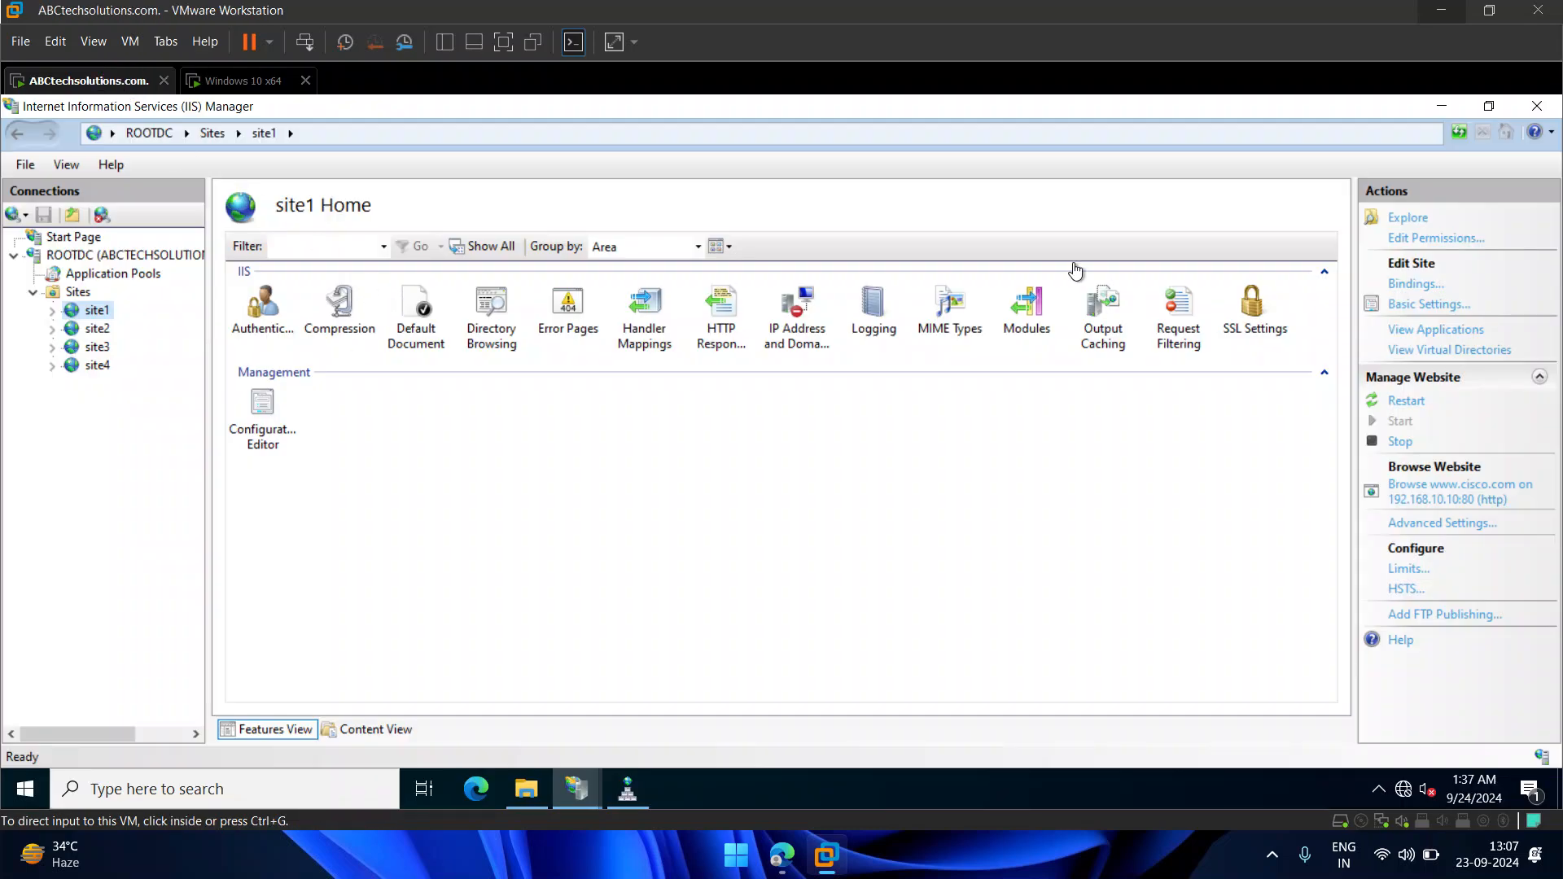
{"action": "left_click", "coordinate": [1544, 105]}
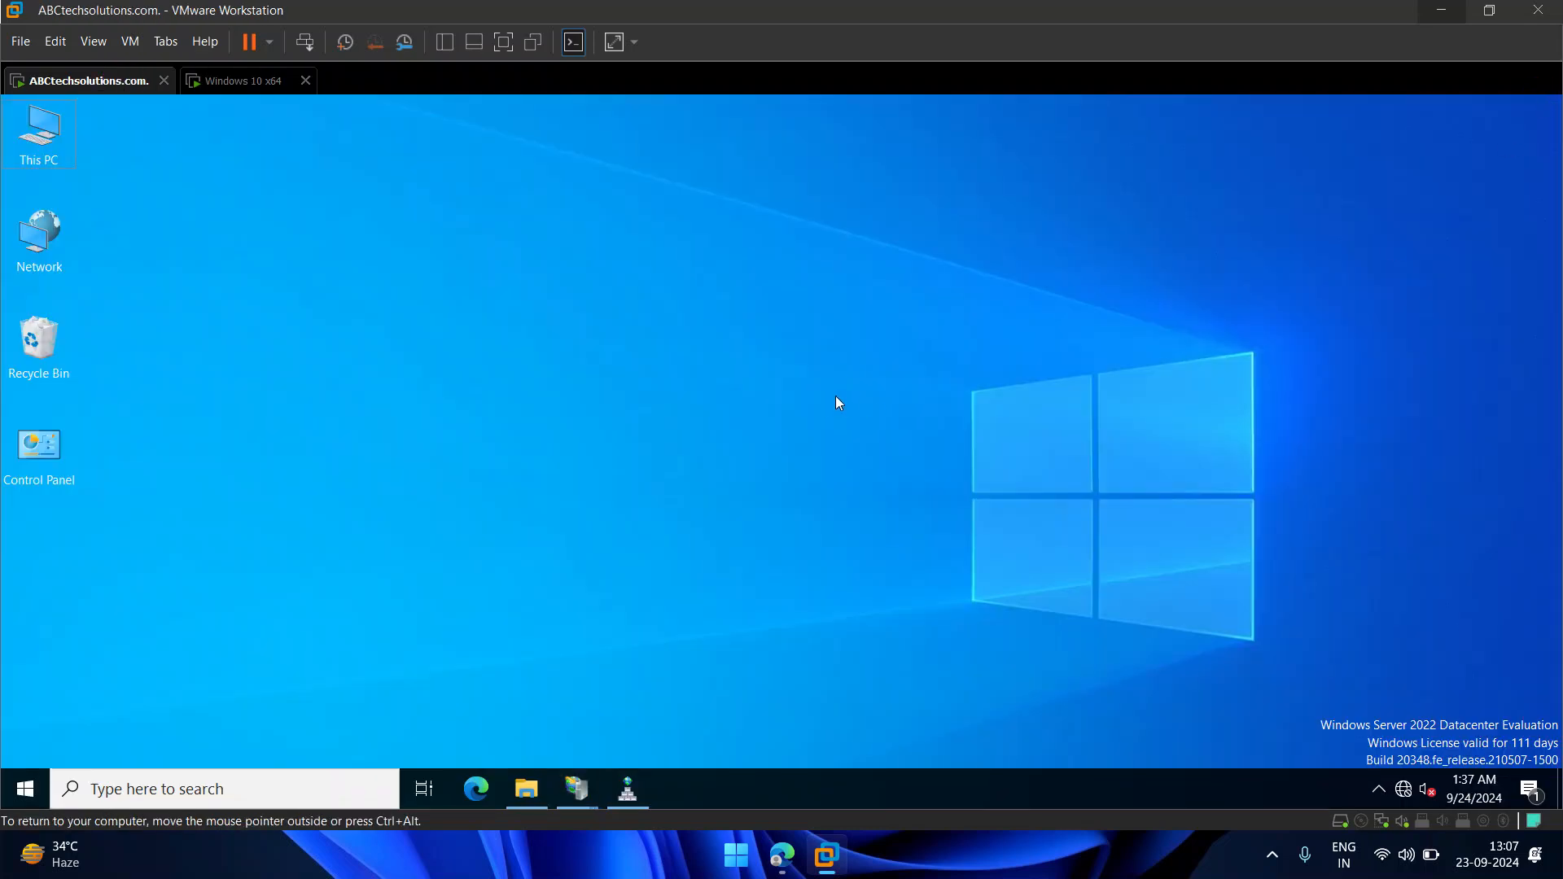
{"action": "key", "text": "super+r"}
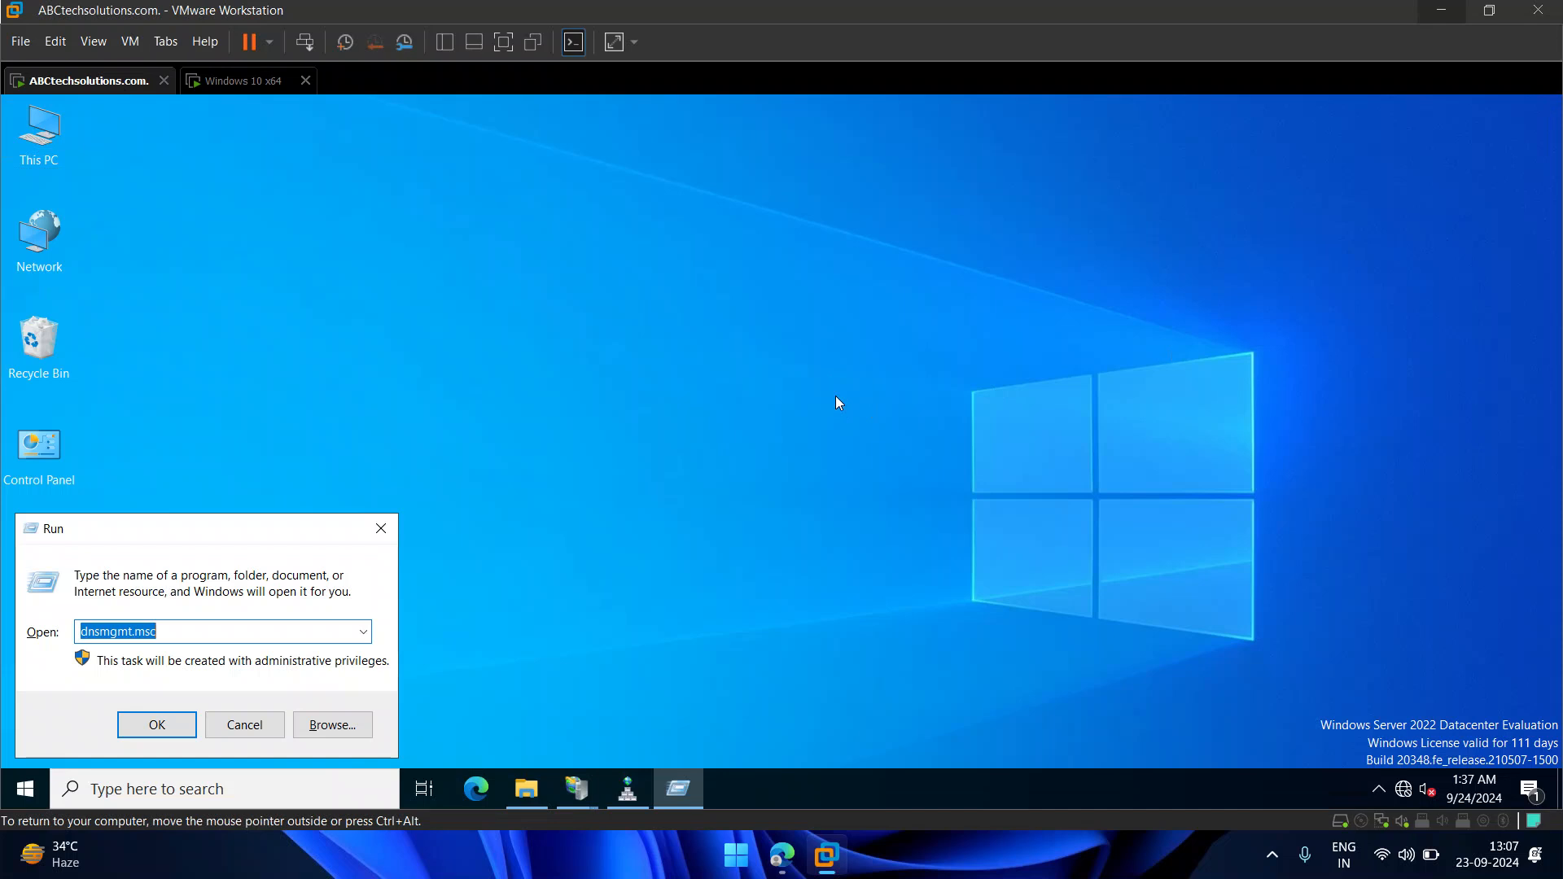
{"action": "type", "text": "ncpa.cpl"}
{"action": "key", "text": "Return"}
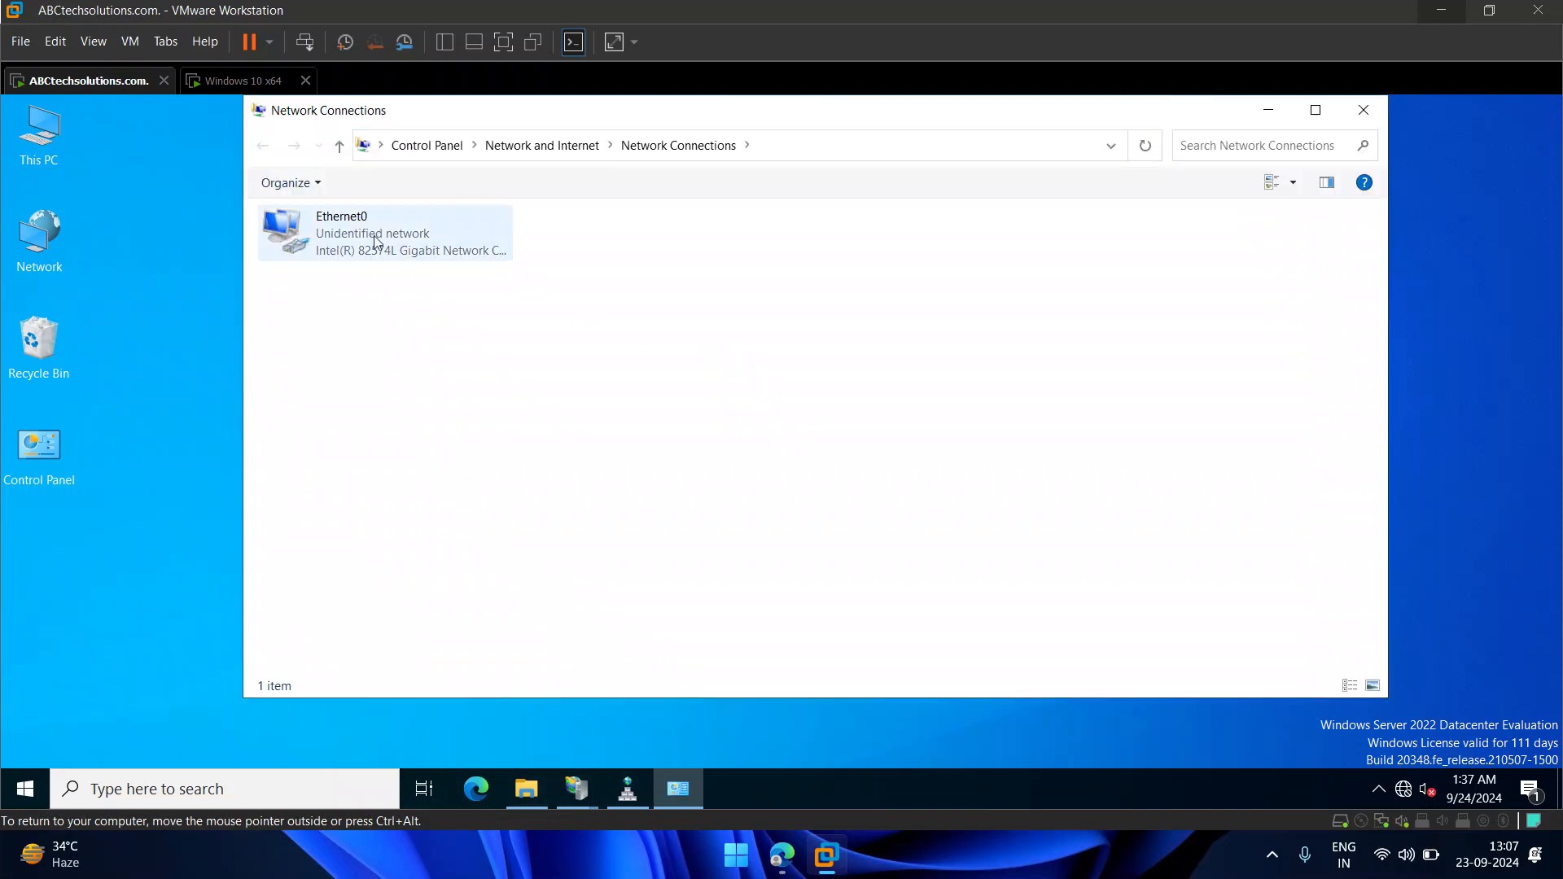
{"action": "right_click", "coordinate": [376, 232]}
{"action": "left_click", "coordinate": [452, 427]}
{"action": "left_click", "coordinate": [476, 410]}
{"action": "double_click", "coordinate": [476, 412]}
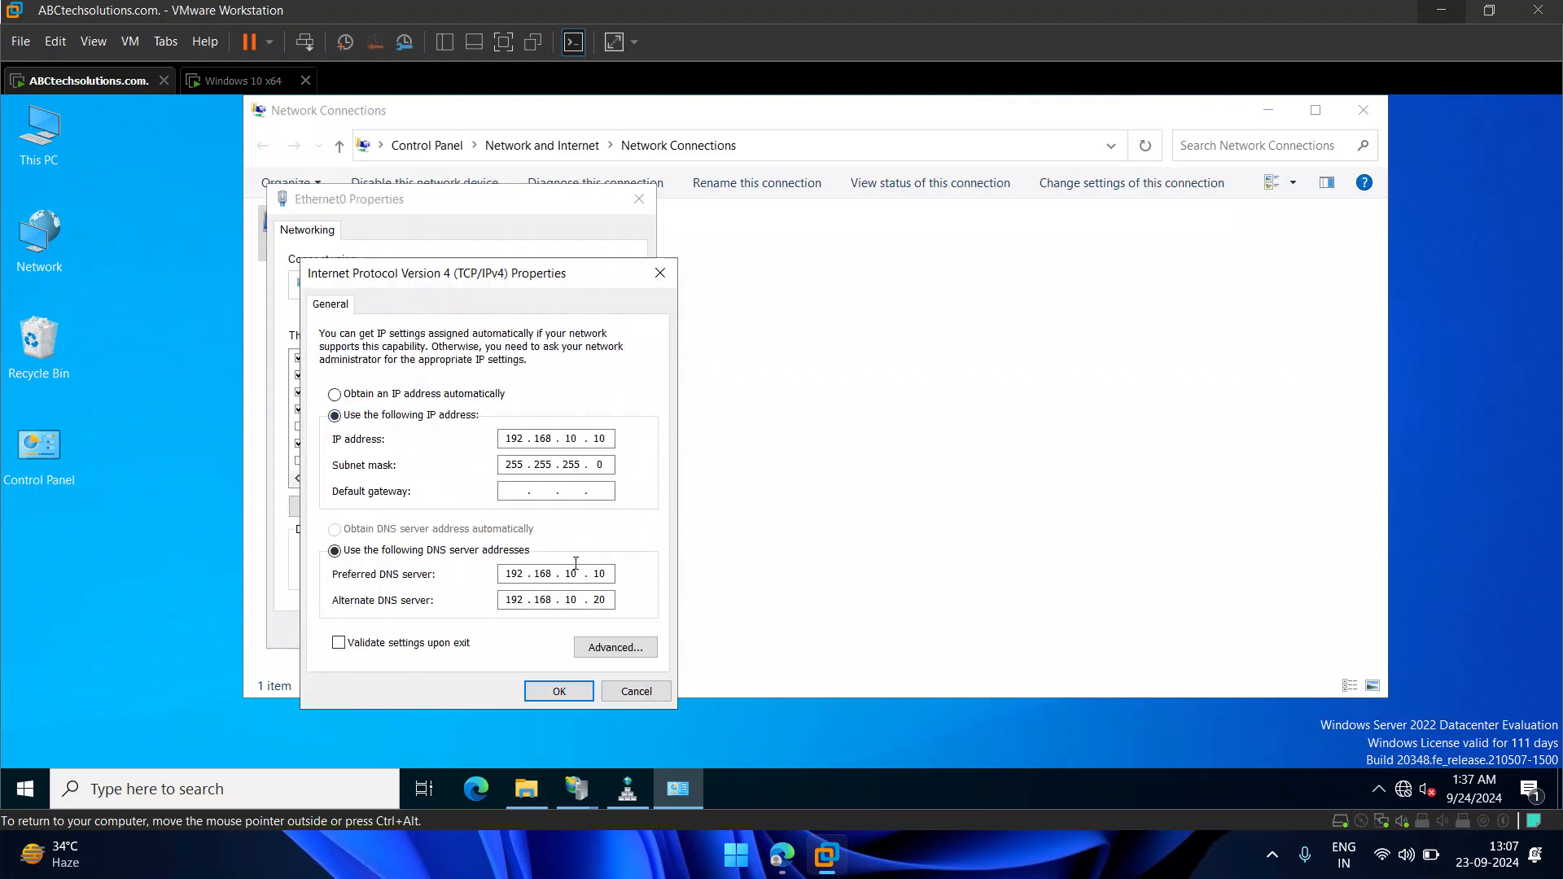
- Examine where additional IP addresses are added in the server's advanced TCP/IP settings, cancel the entry, and close all network windows
{"action": "left_click", "coordinate": [615, 648]}
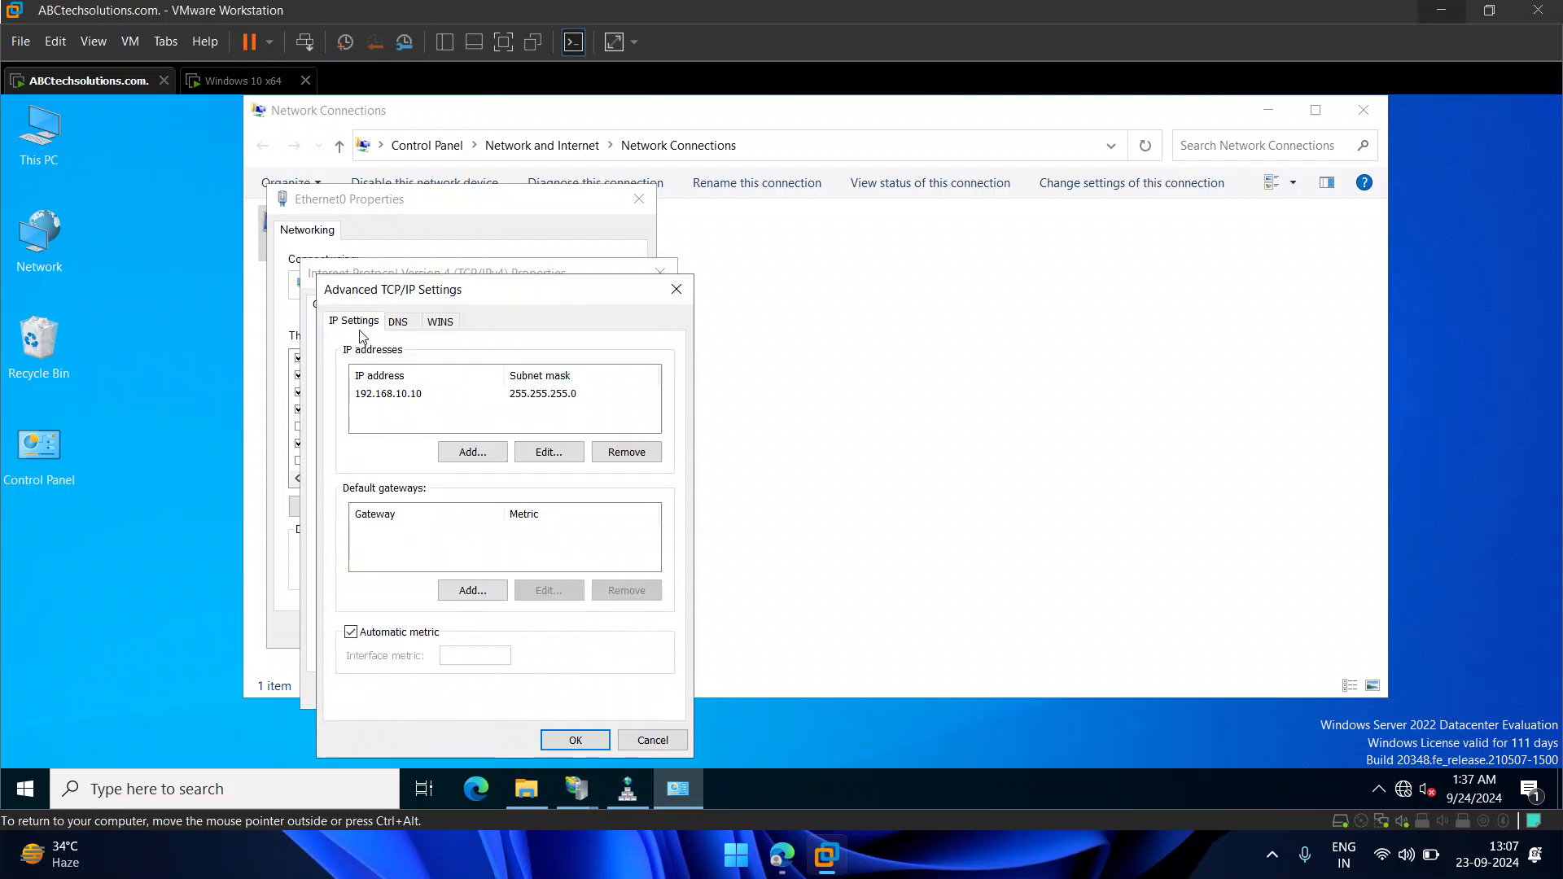
{"action": "left_click", "coordinate": [386, 396]}
{"action": "left_click", "coordinate": [466, 450]}
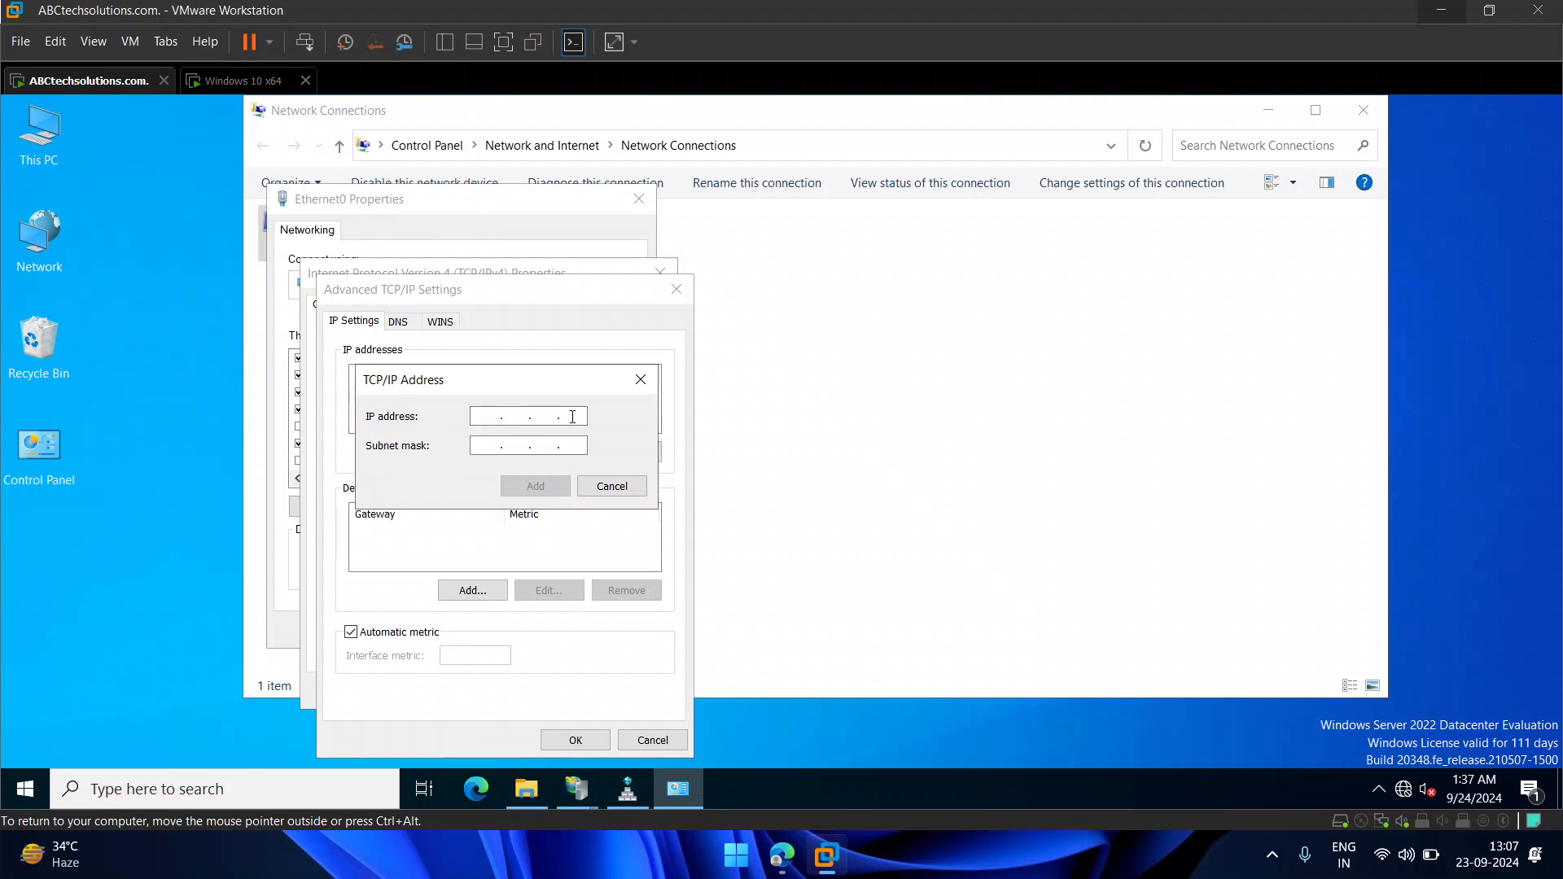
{"action": "left_click", "coordinate": [626, 486]}
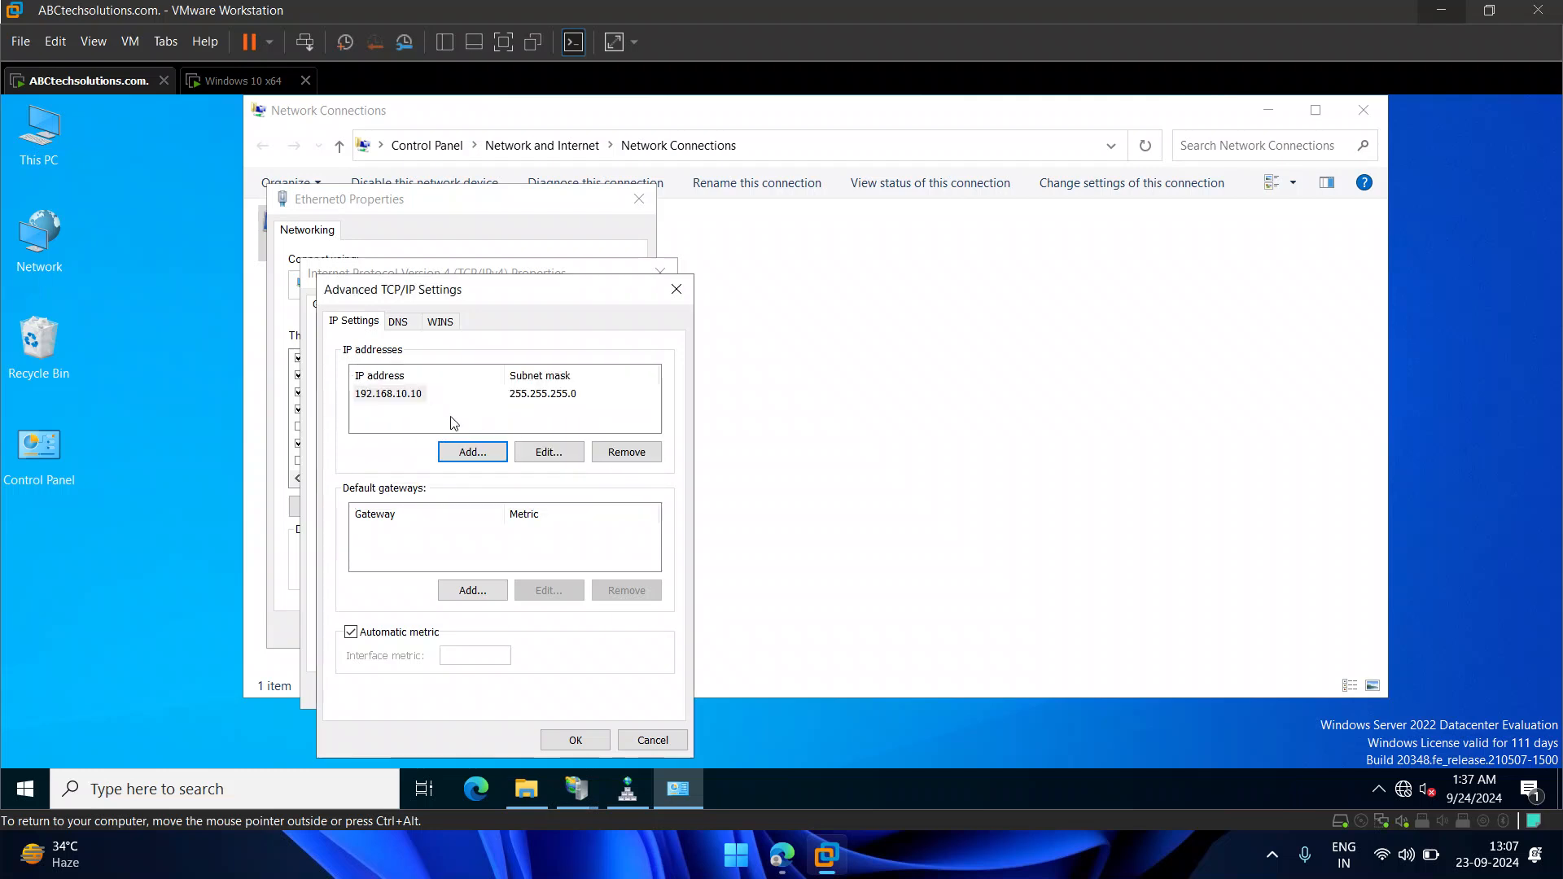
{"action": "left_click", "coordinate": [675, 290]}
{"action": "left_click", "coordinate": [660, 271]}
{"action": "left_click", "coordinate": [639, 198]}
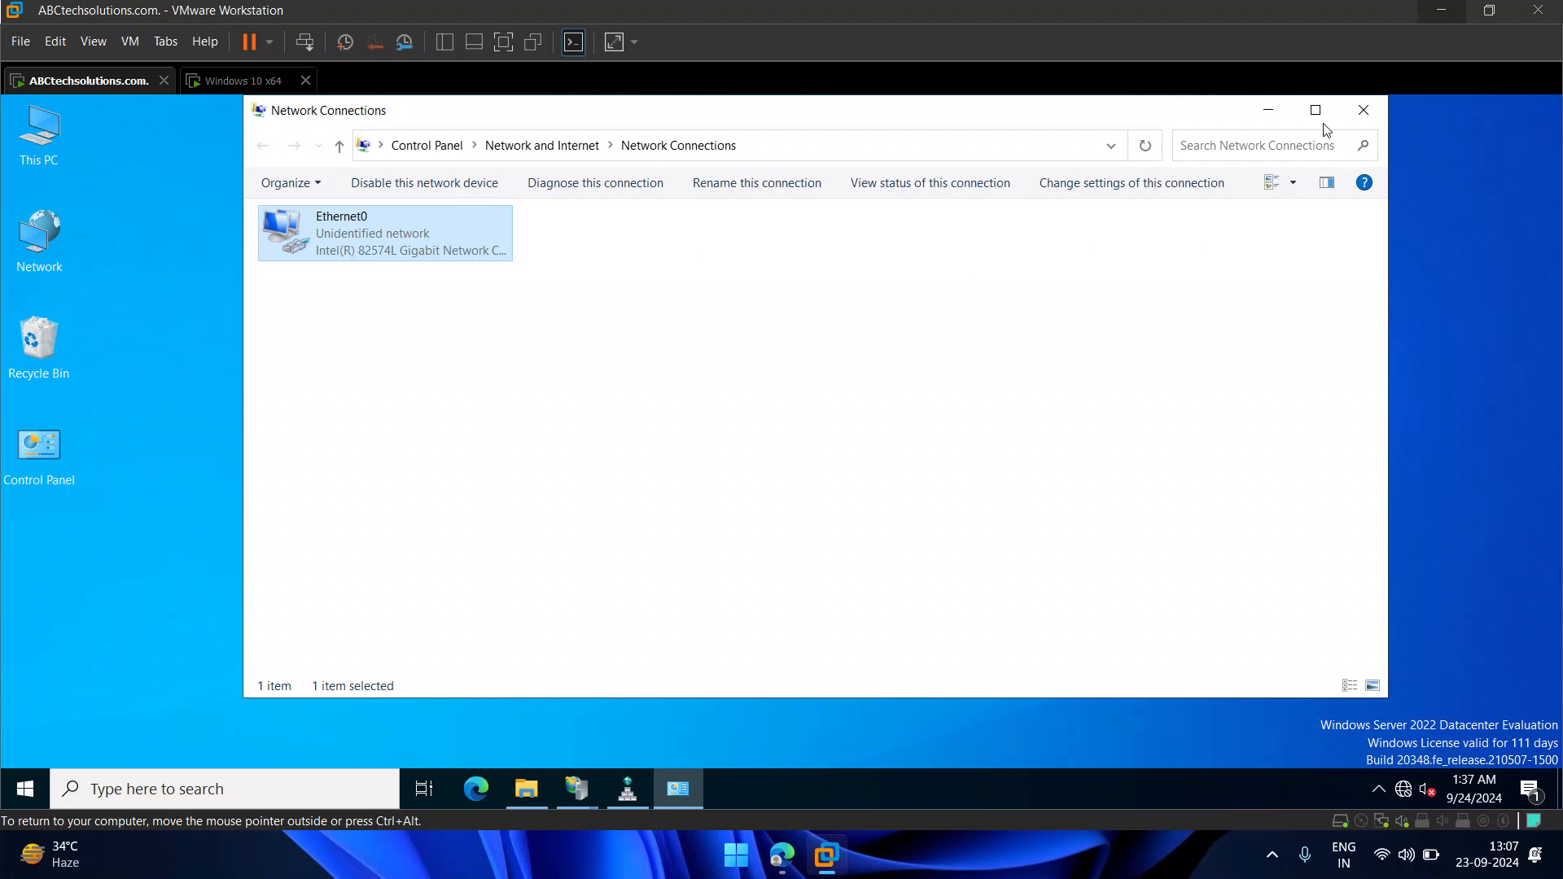
{"action": "left_click", "coordinate": [1362, 110]}
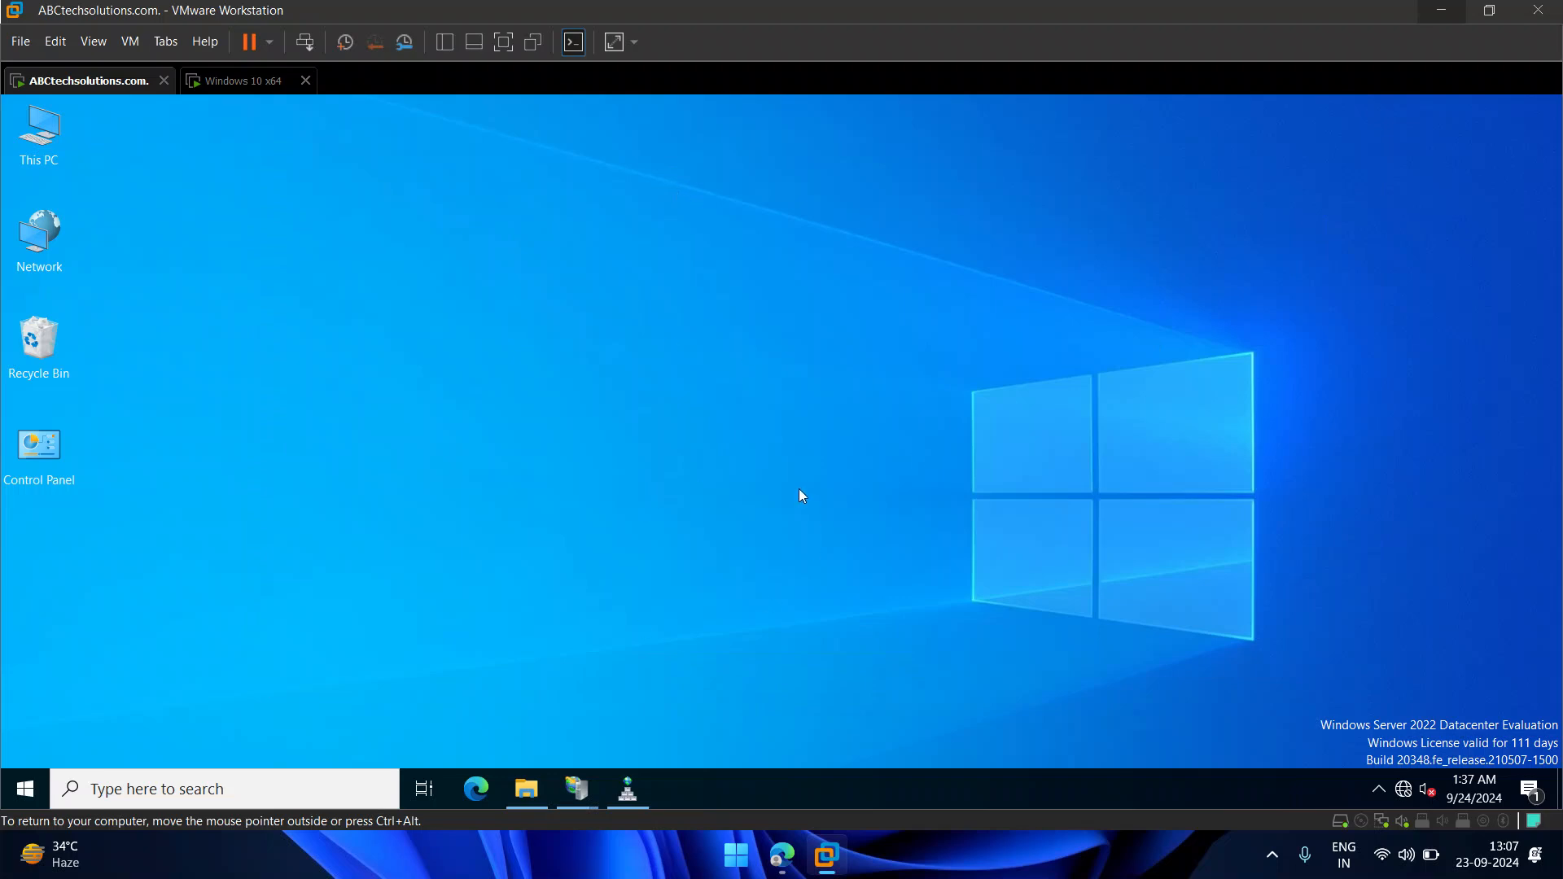
- Return to the Windows 10 client and close its IPv4, Ethernet0 and network windows without changing any setting
{"action": "left_click", "coordinate": [245, 81]}
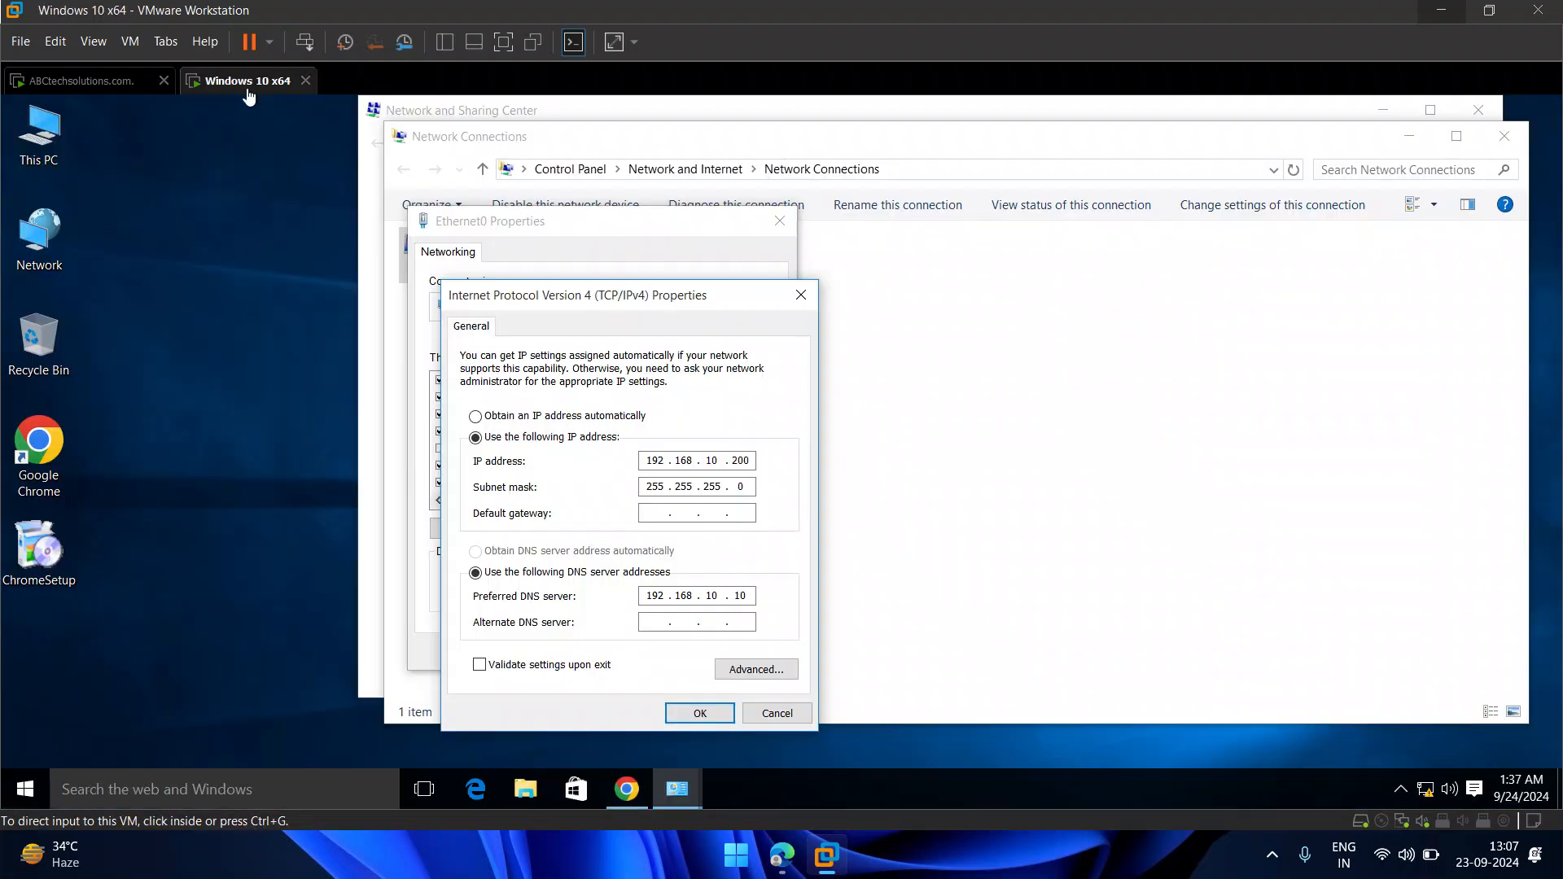
{"action": "left_click", "coordinate": [800, 295]}
{"action": "left_click", "coordinate": [787, 229]}
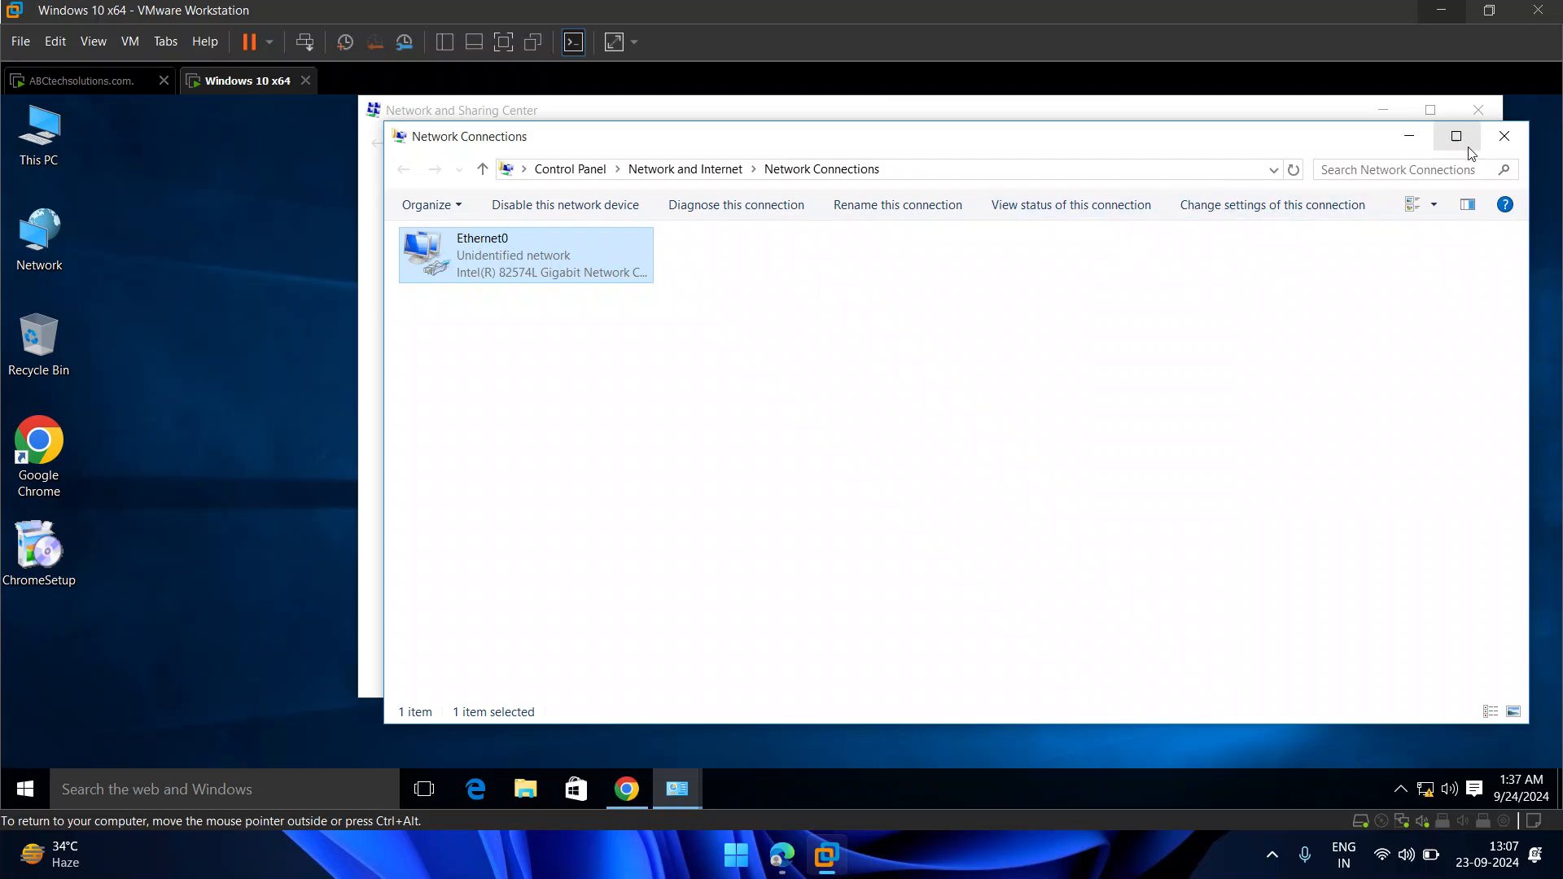
{"action": "left_click", "coordinate": [1500, 135]}
{"action": "left_click", "coordinate": [1481, 110]}
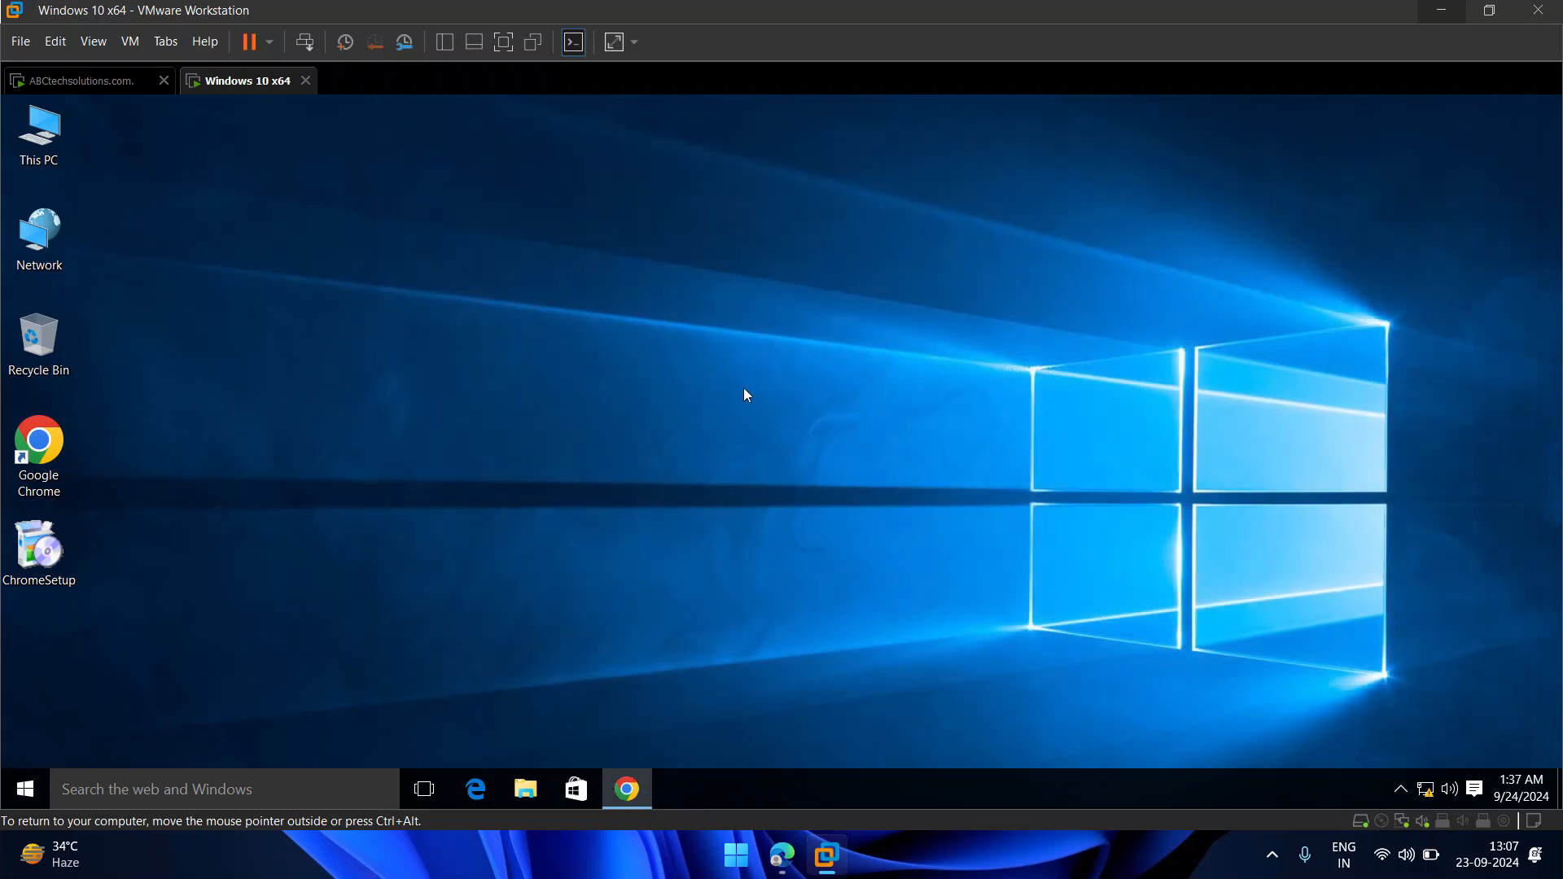